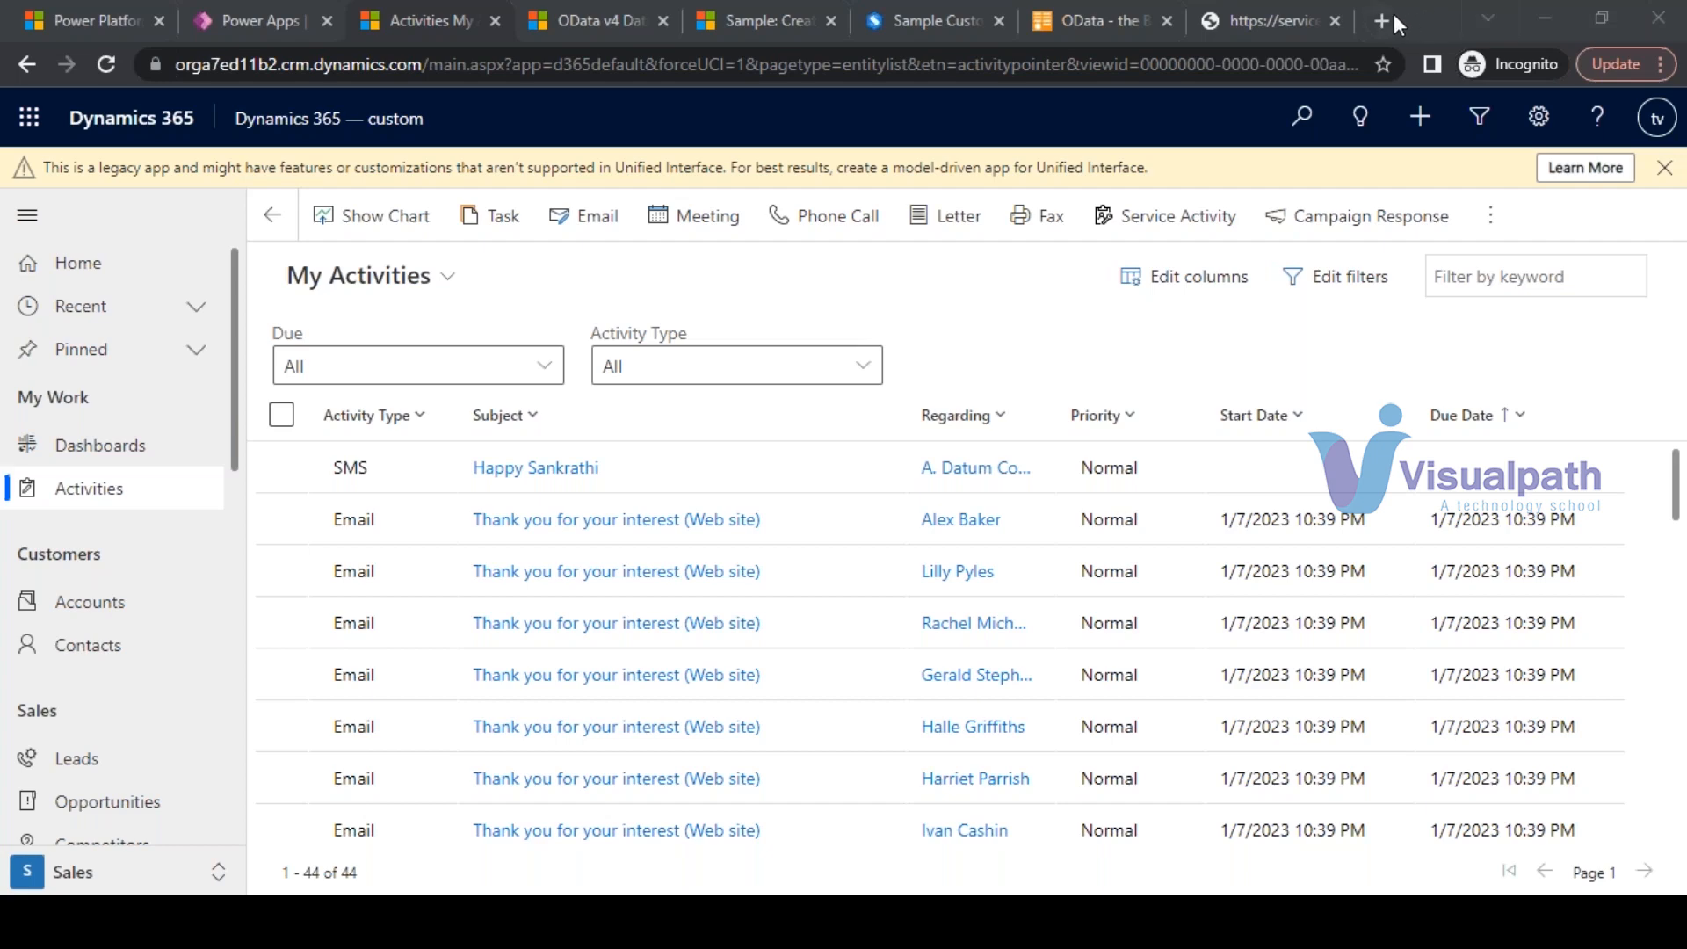
# Open a new tab in the Chrome Incognito window
pyautogui.click(1360, 23)
# Search for 'dynami crm sign up' and scroll the results to the Dynamics 365 free trial link
pyautogui.write('d')
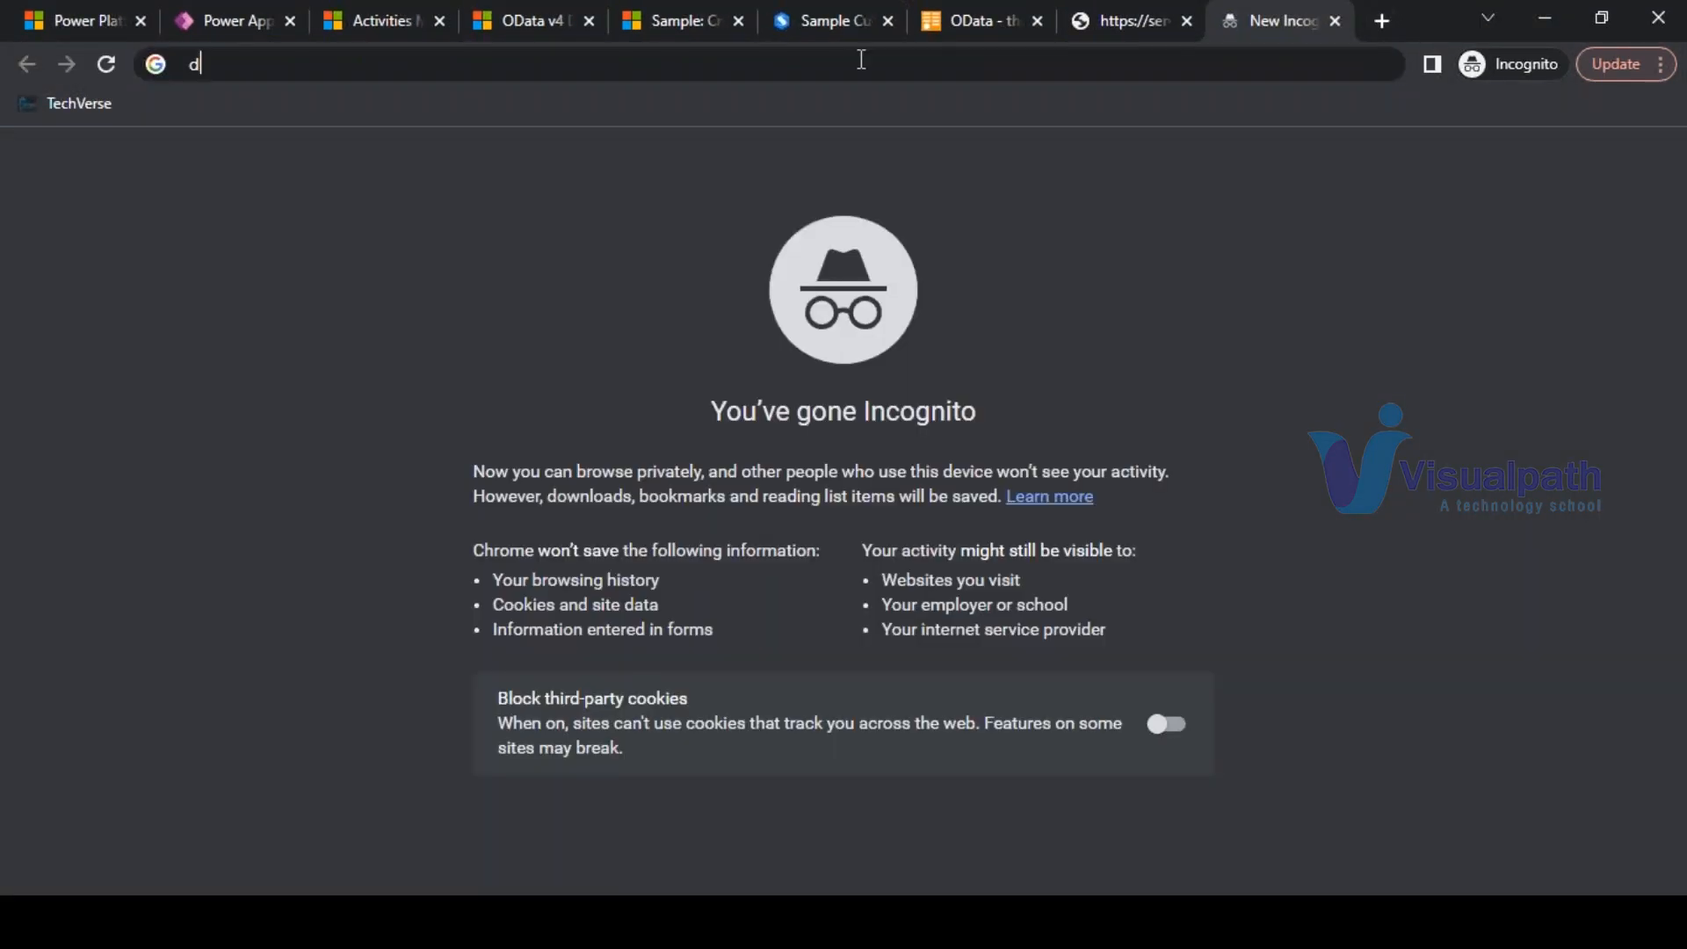
pyautogui.write('ynmaic')
pyautogui.press('BackSpace')
pyautogui.press('BackSpace')
pyautogui.press('BackSpace')
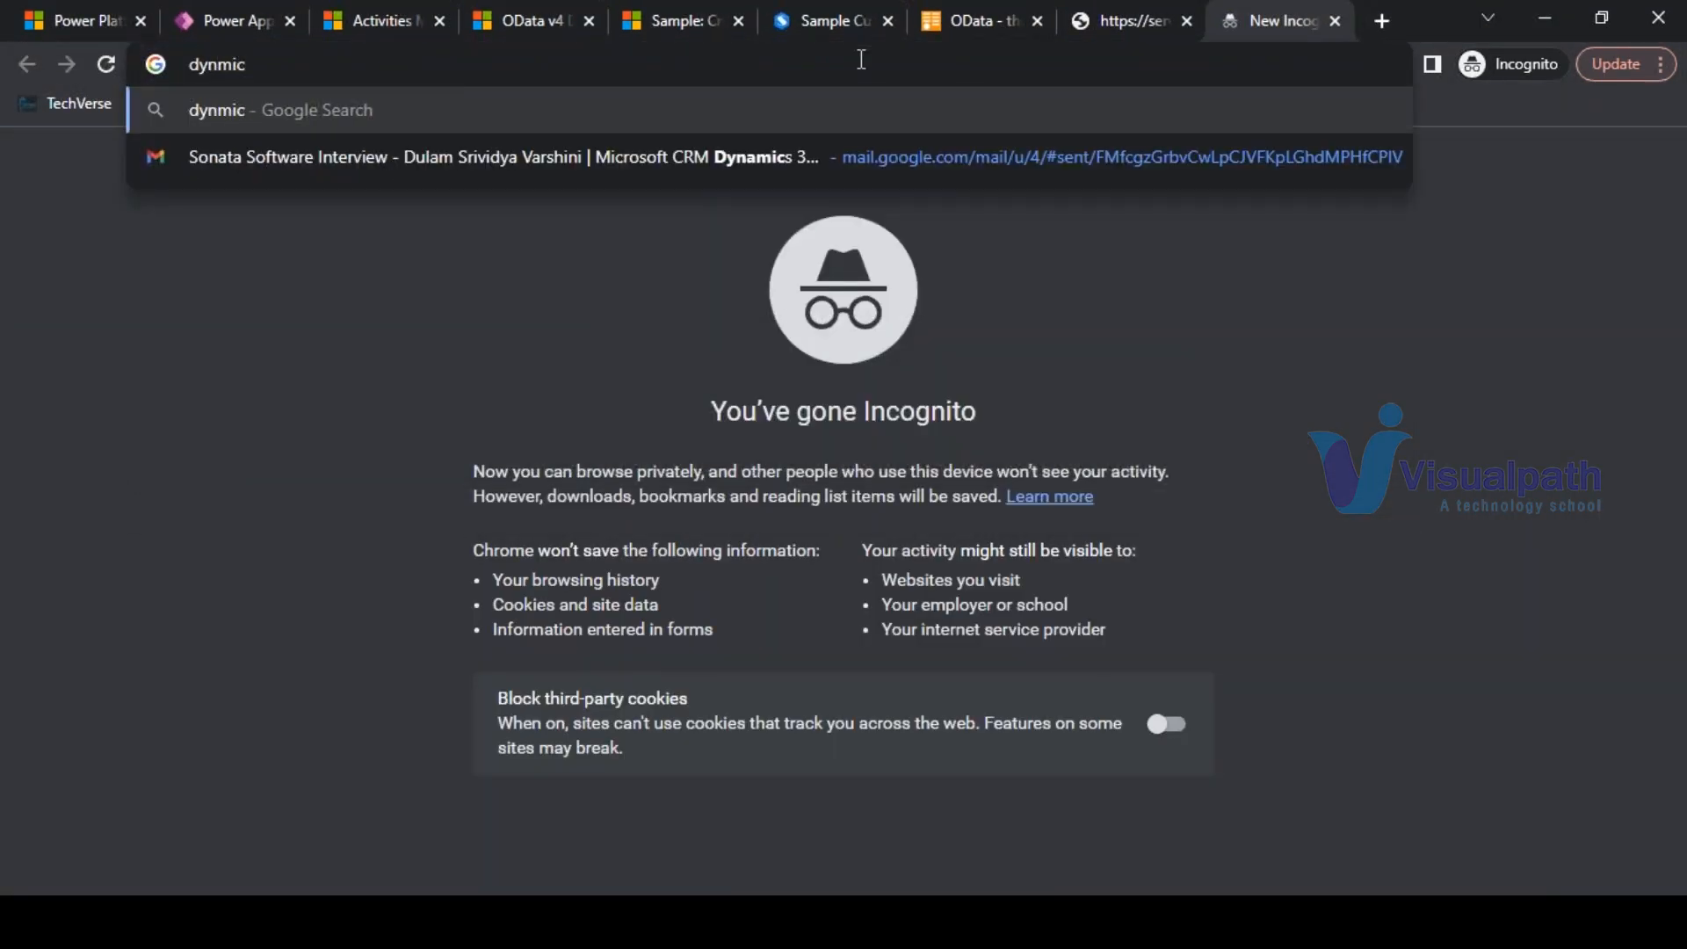
pyautogui.press('BackSpace')
pyautogui.write('ami c')
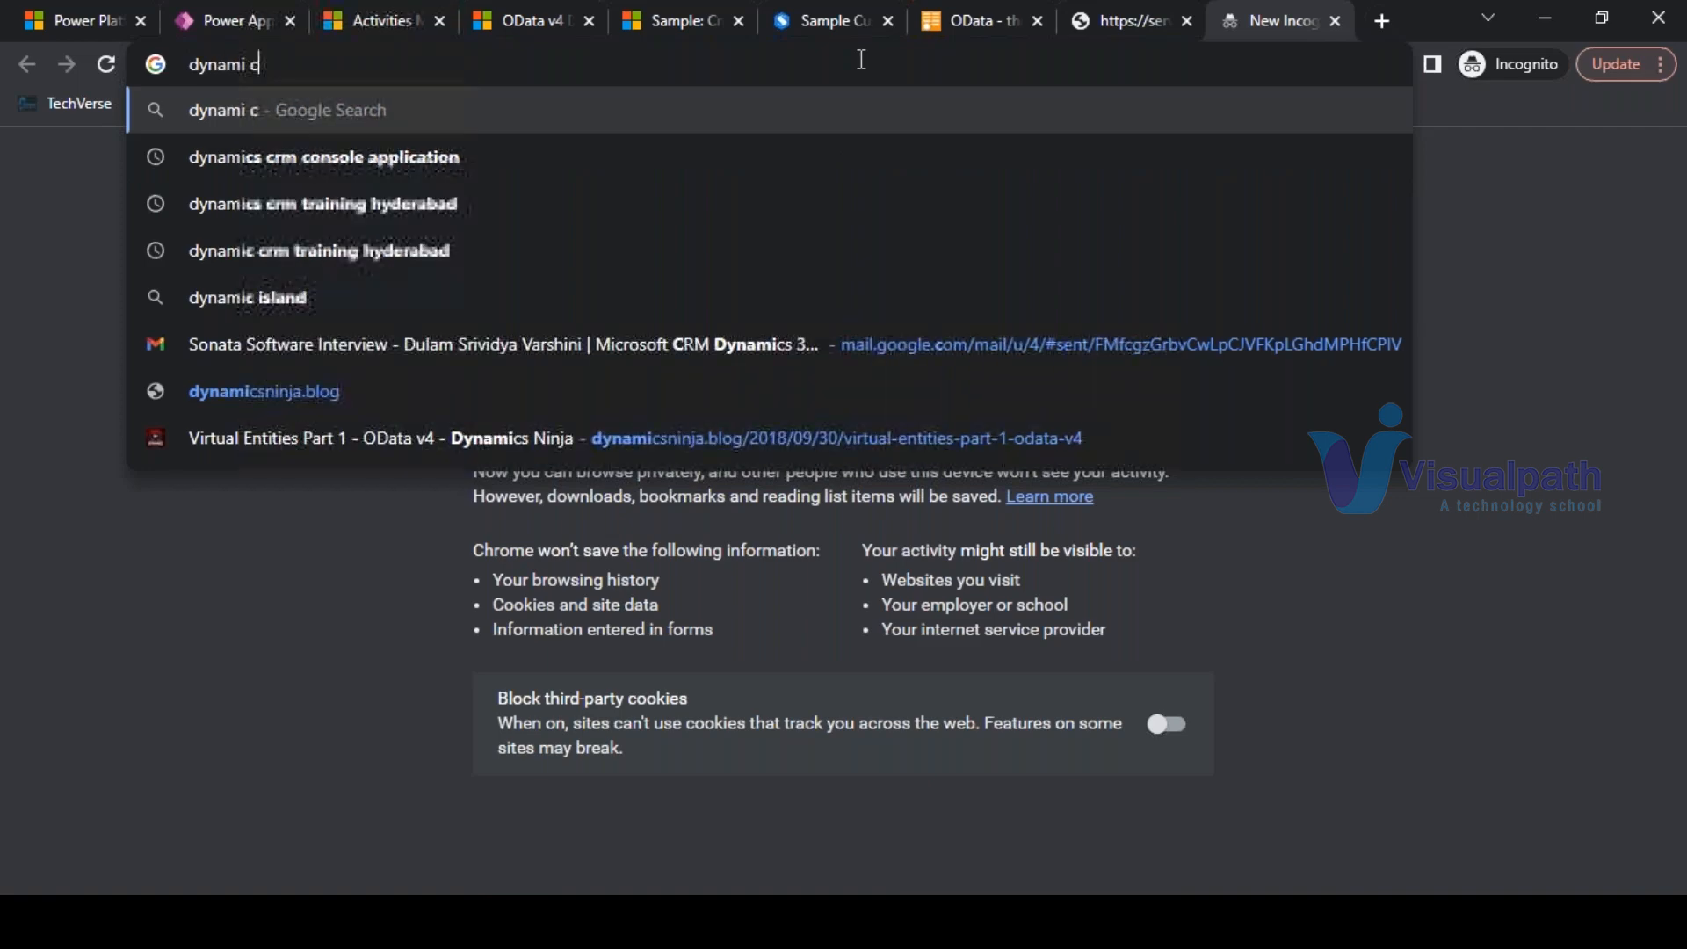
pyautogui.write('rm sign up')
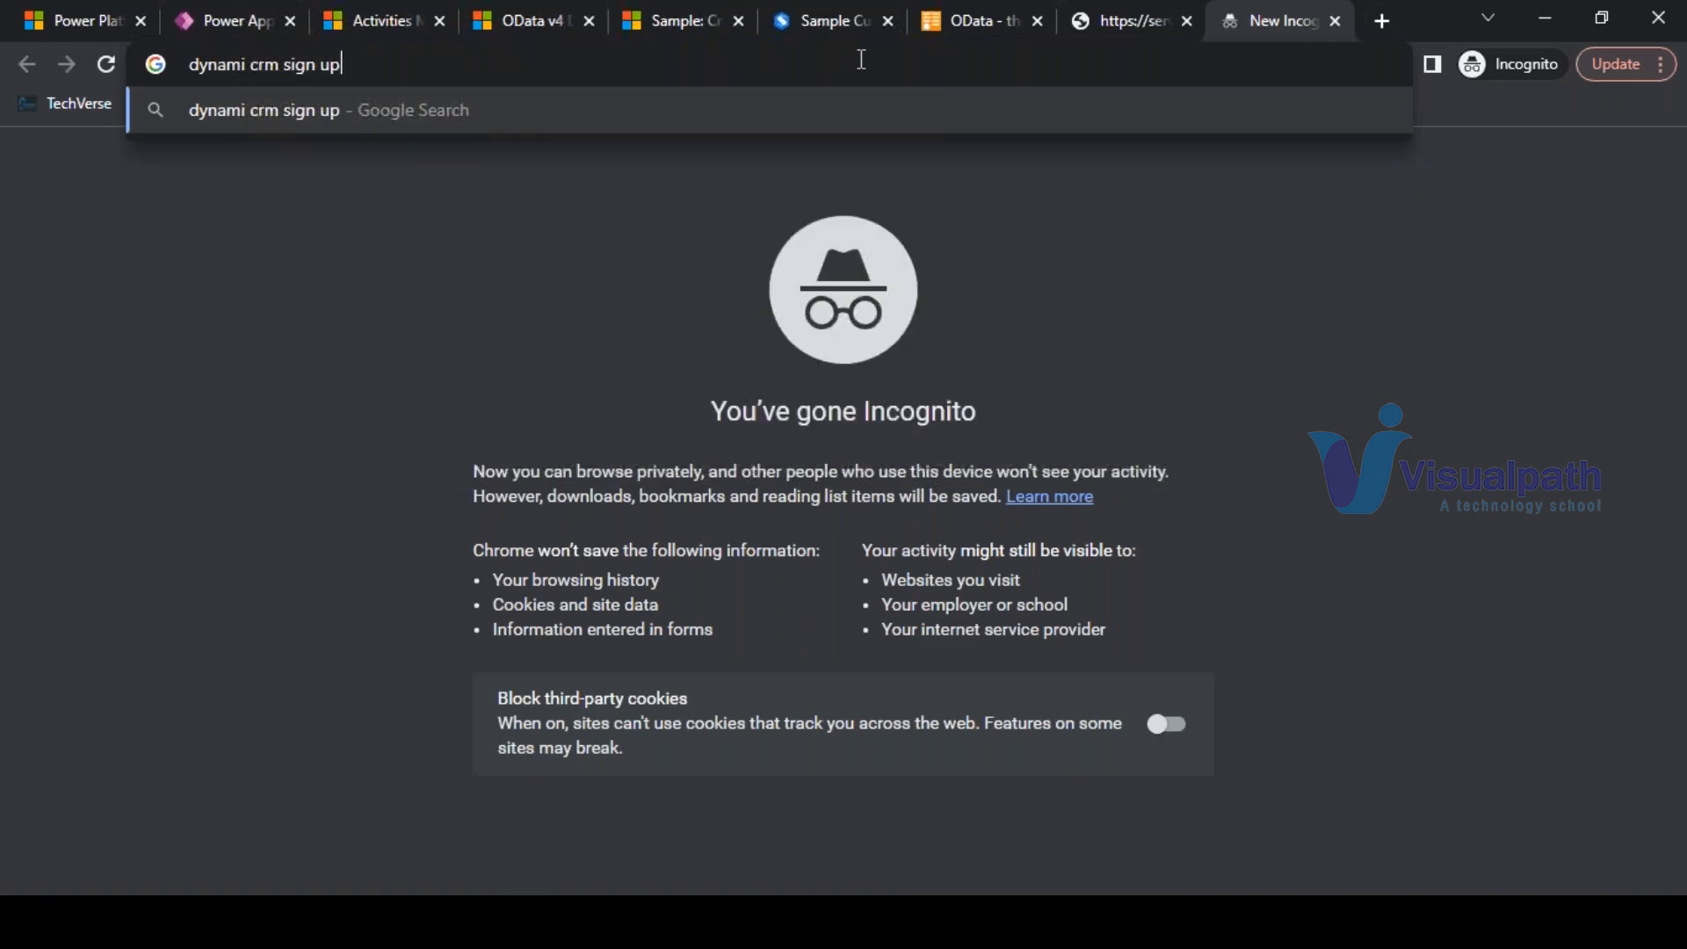
pyautogui.press('Return')
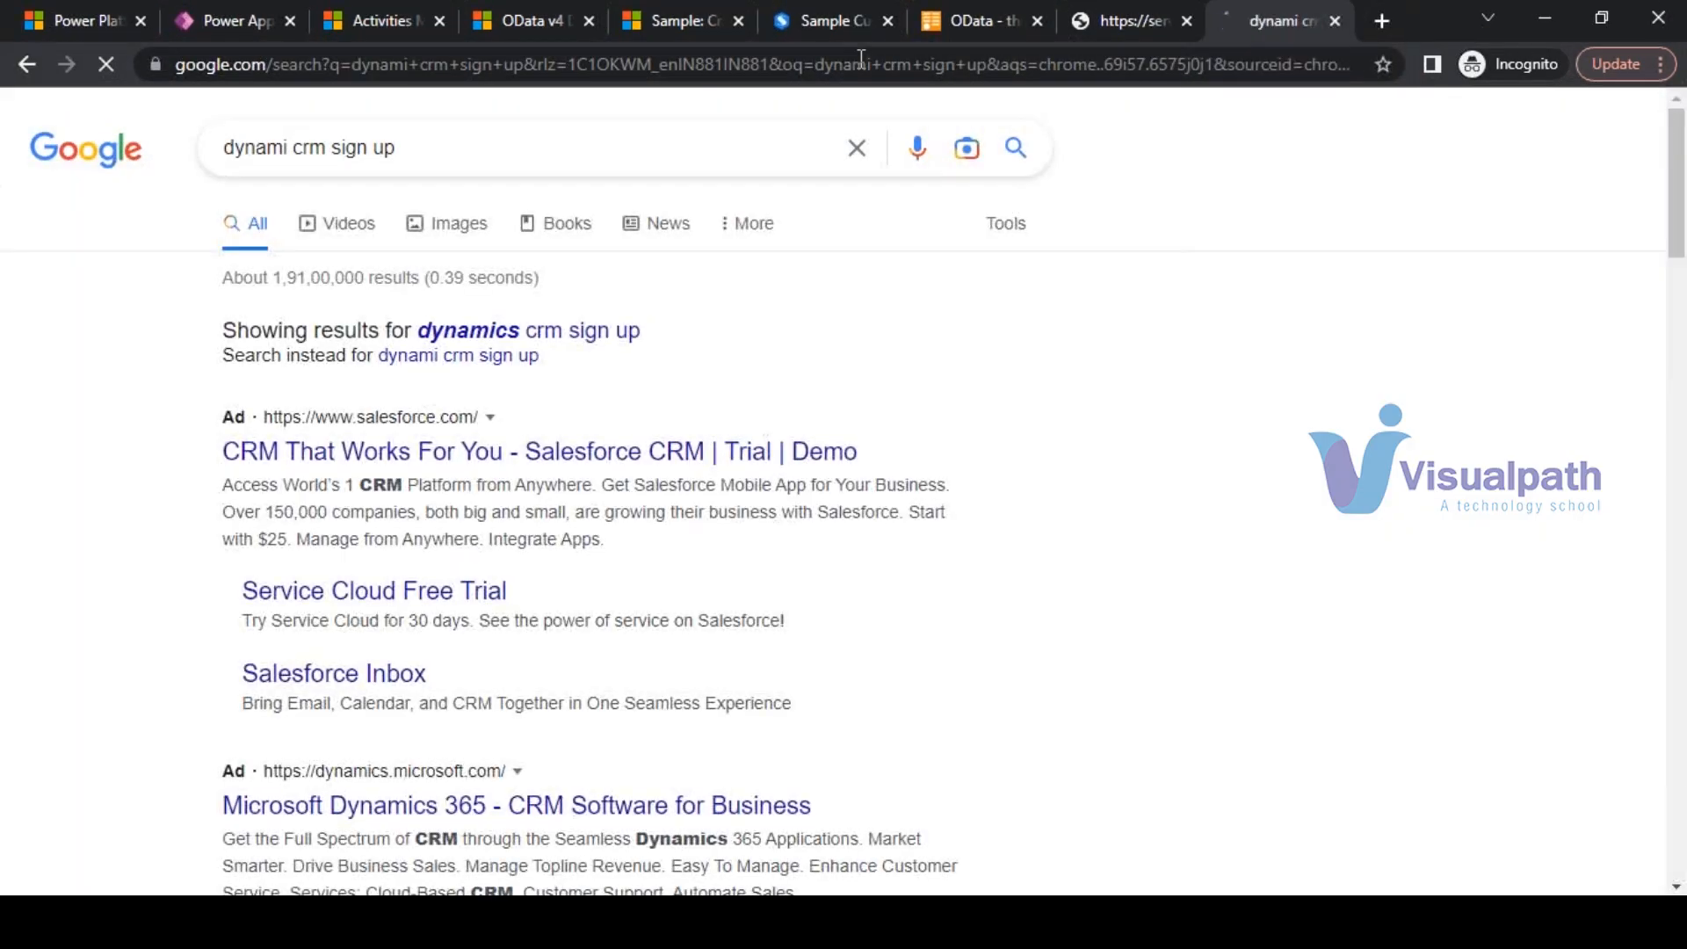
pyautogui.scroll(-7, 343, 741)
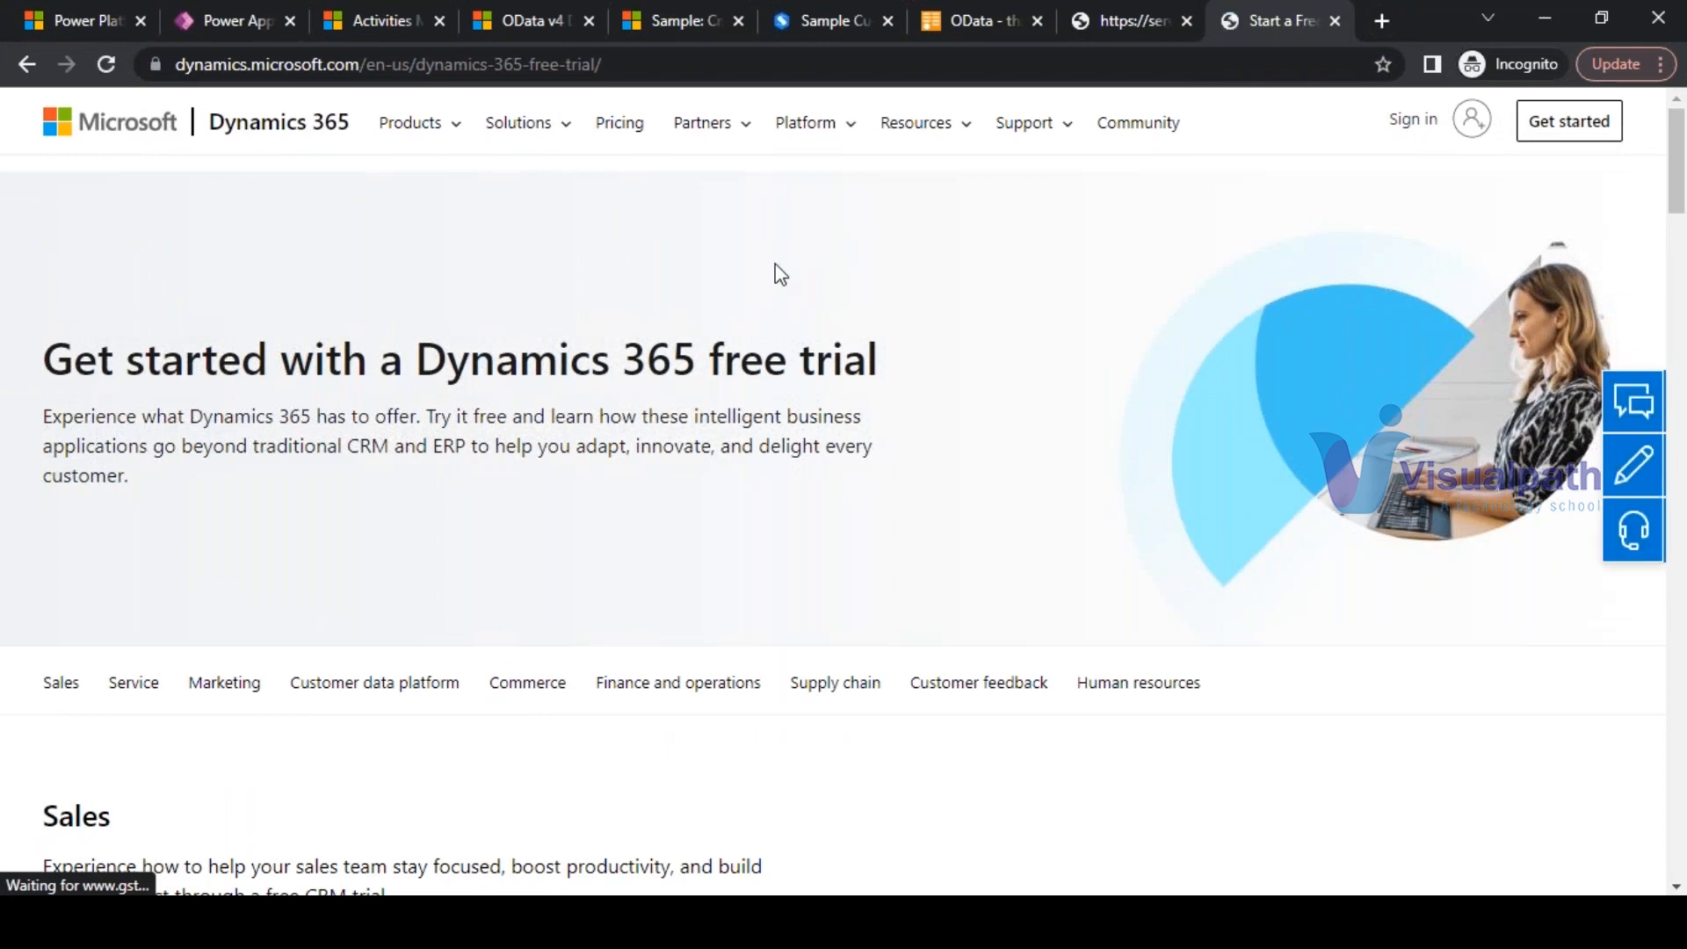
# Start the free trial from the Dynamics 365 Sales card and accept the subscription terms
pyautogui.scroll(-5, 776, 272)
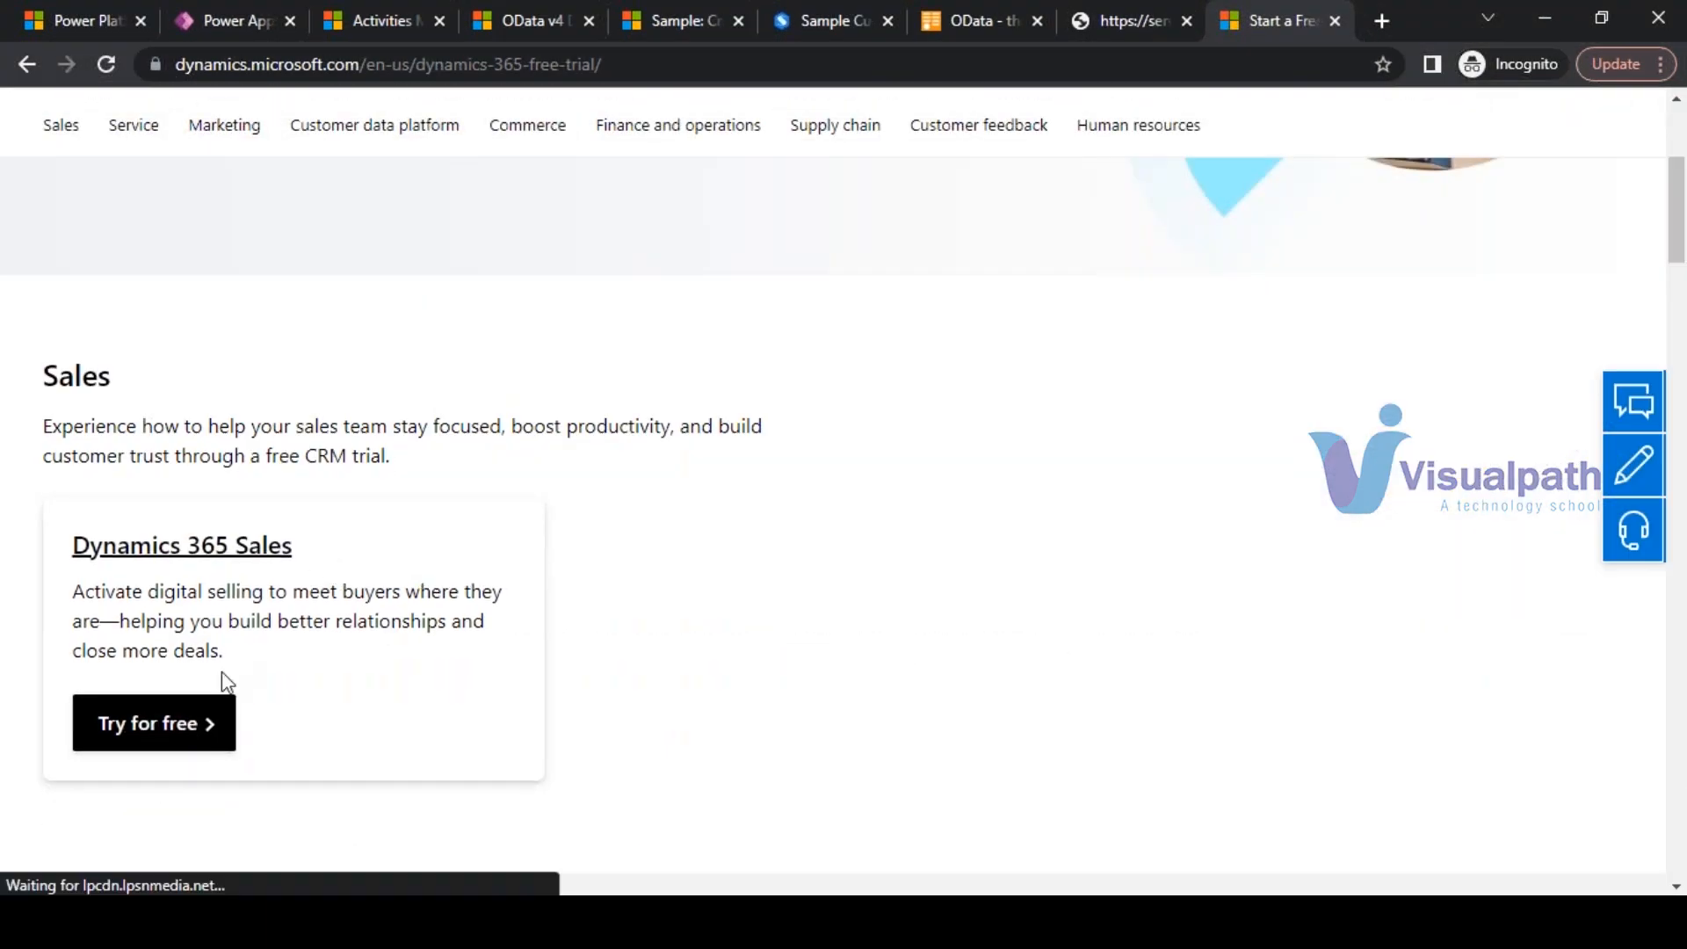
pyautogui.click(165, 736)
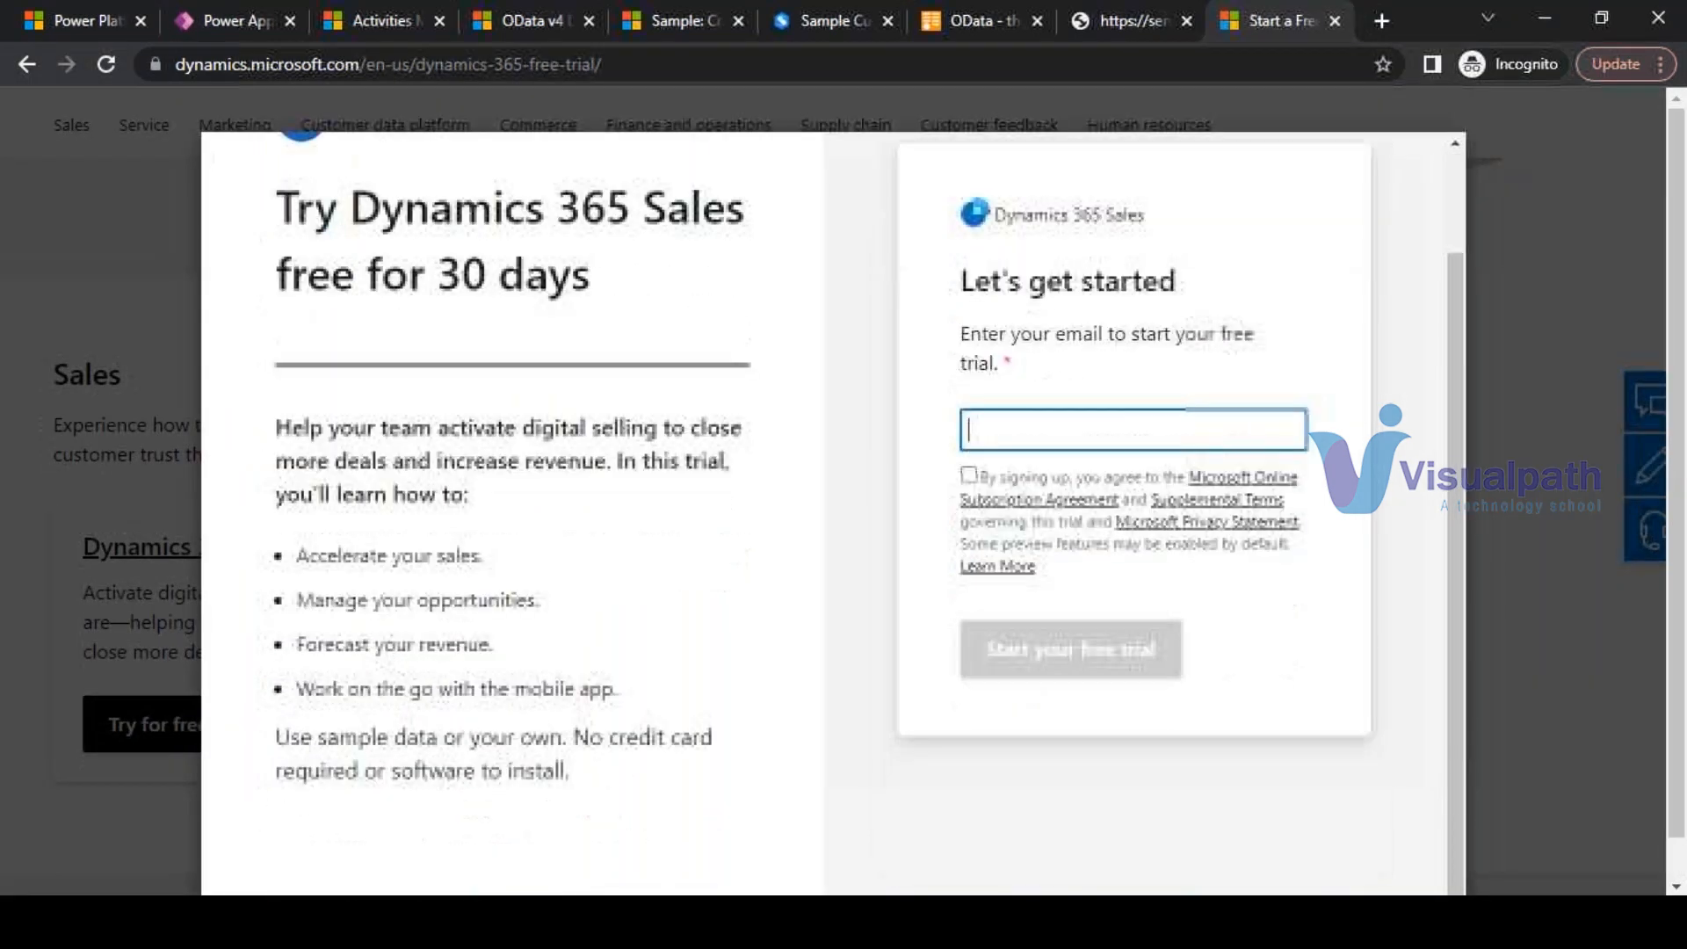
pyautogui.click(968, 477)
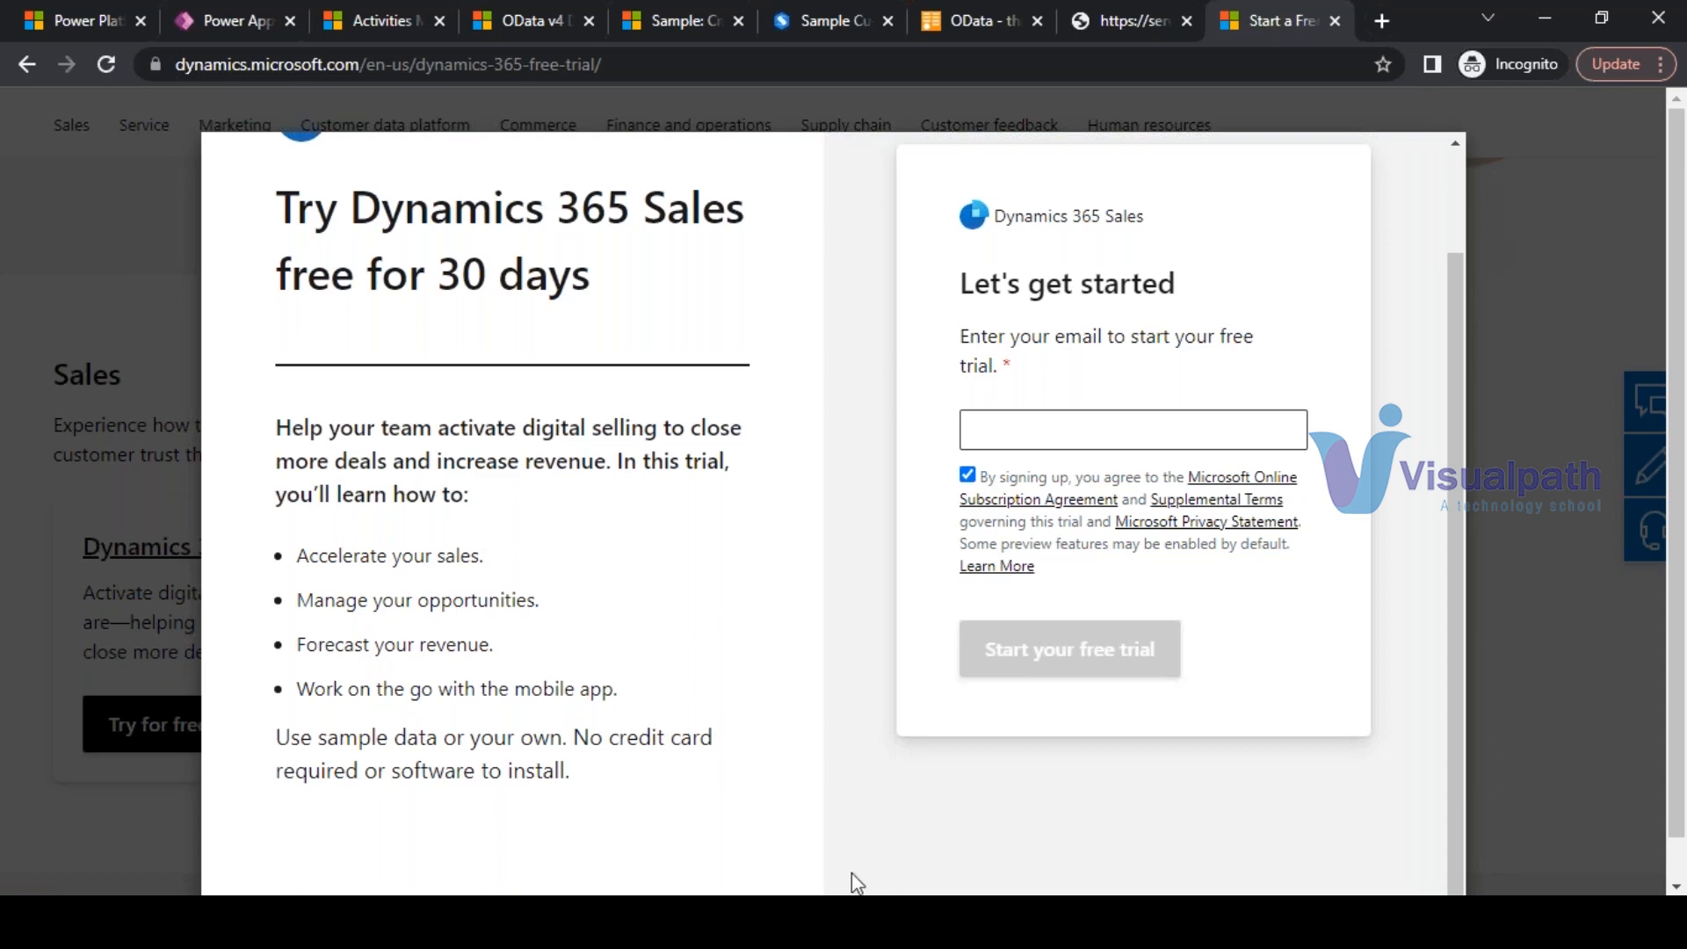
pyautogui.moveTo(839, 922)
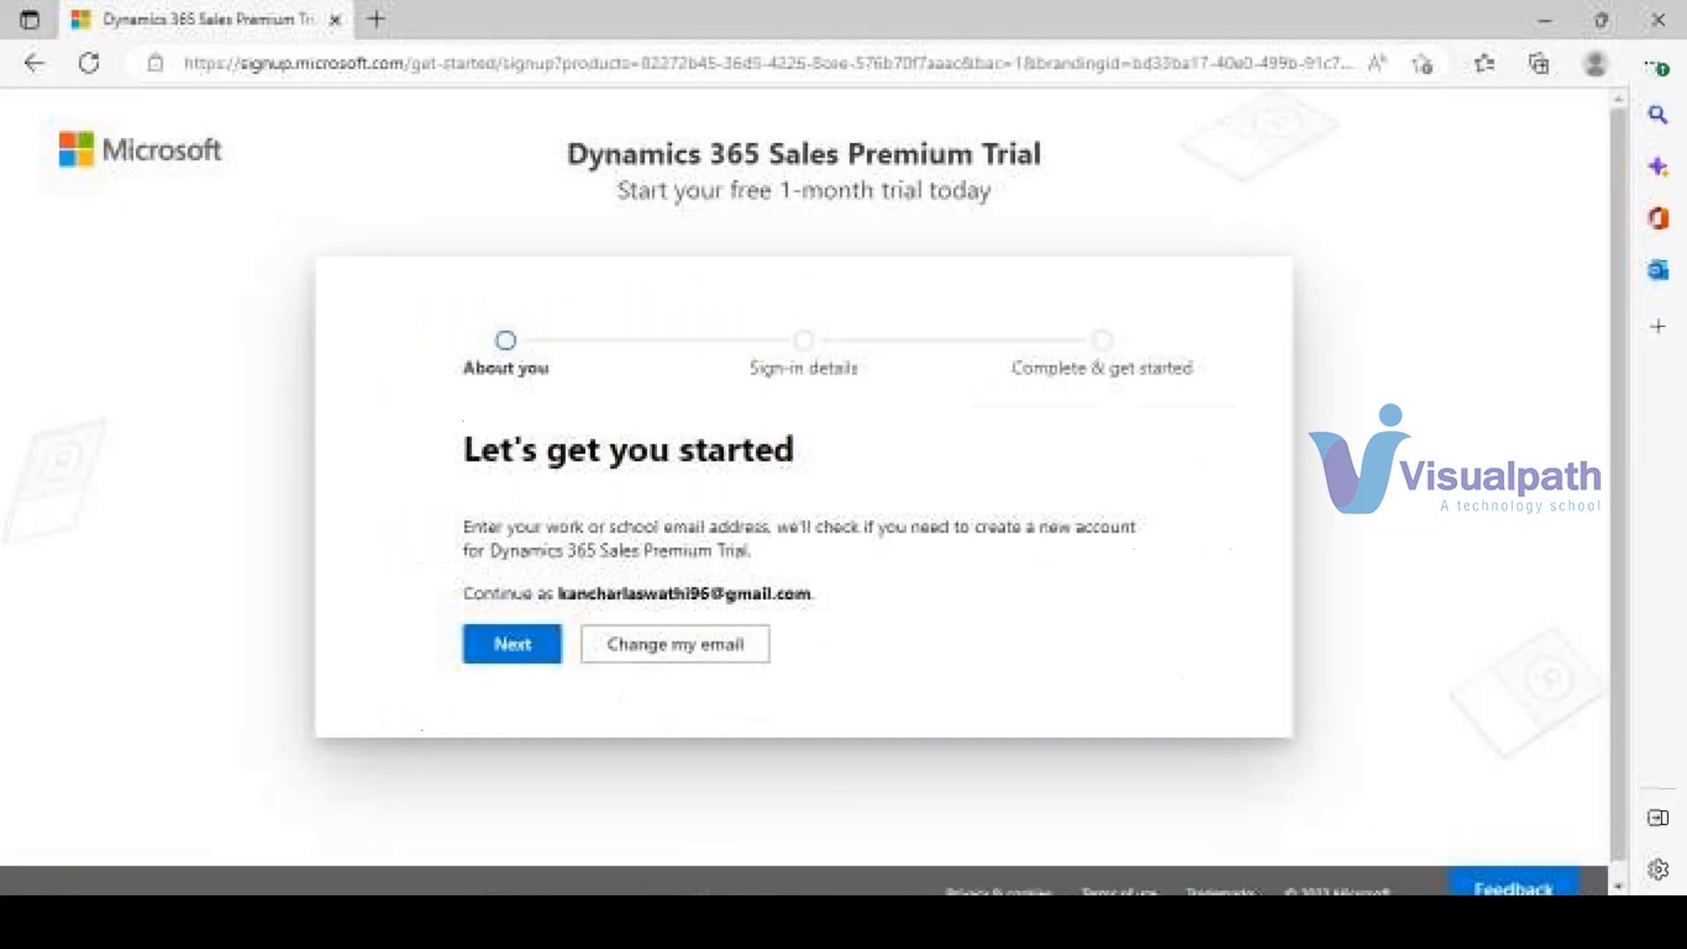
# Highlight the page address, the Sales Premium Trial heading and the free 1-month trial line
pyautogui.click(391, 64)
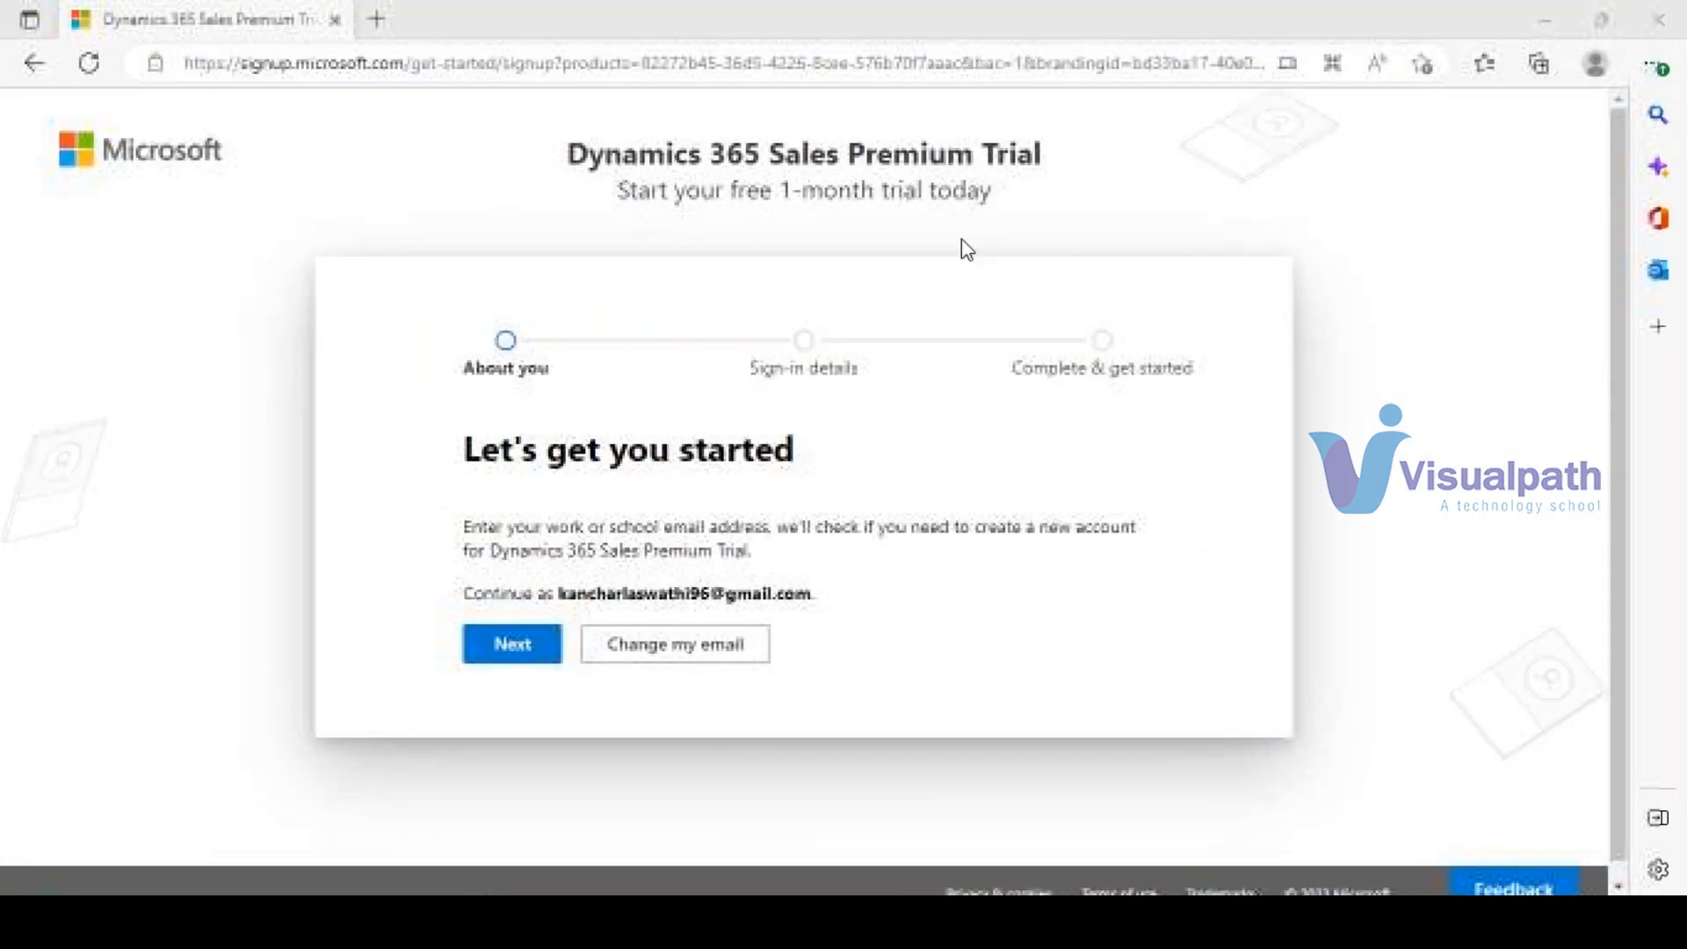
pyautogui.moveTo(566, 154); pyautogui.dragTo(1050, 156)
pyautogui.moveTo(660, 192); pyautogui.dragTo(1056, 195)
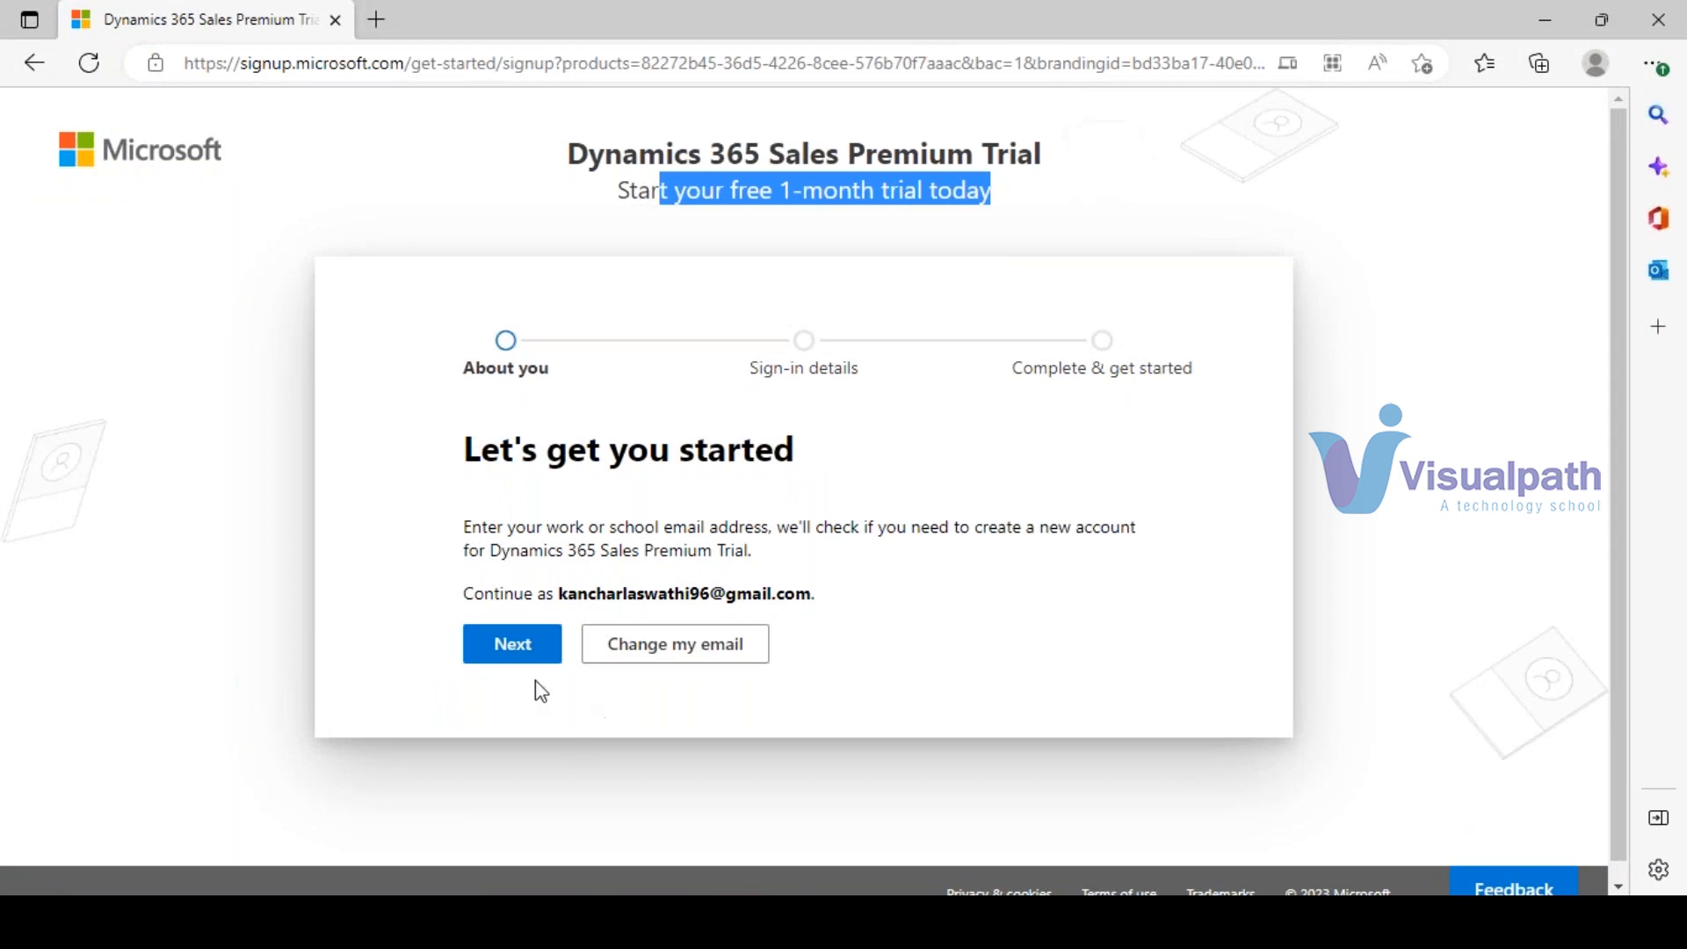
# Replace the prefilled email with a different email address and submit it
pyautogui.click(665, 648)
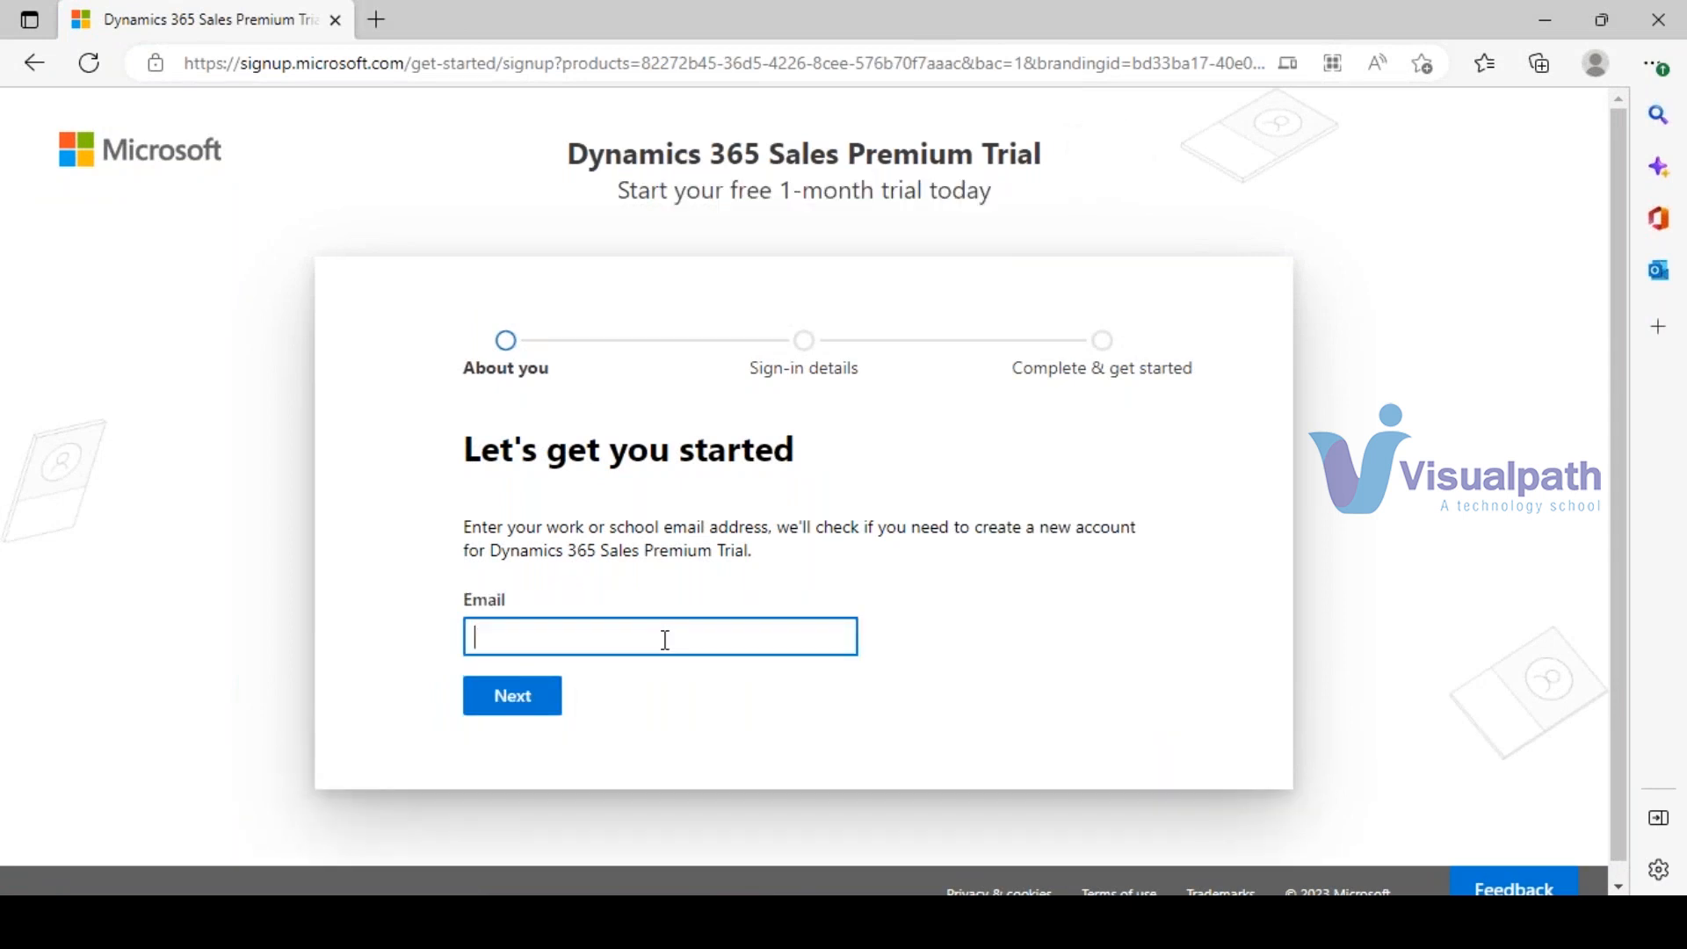
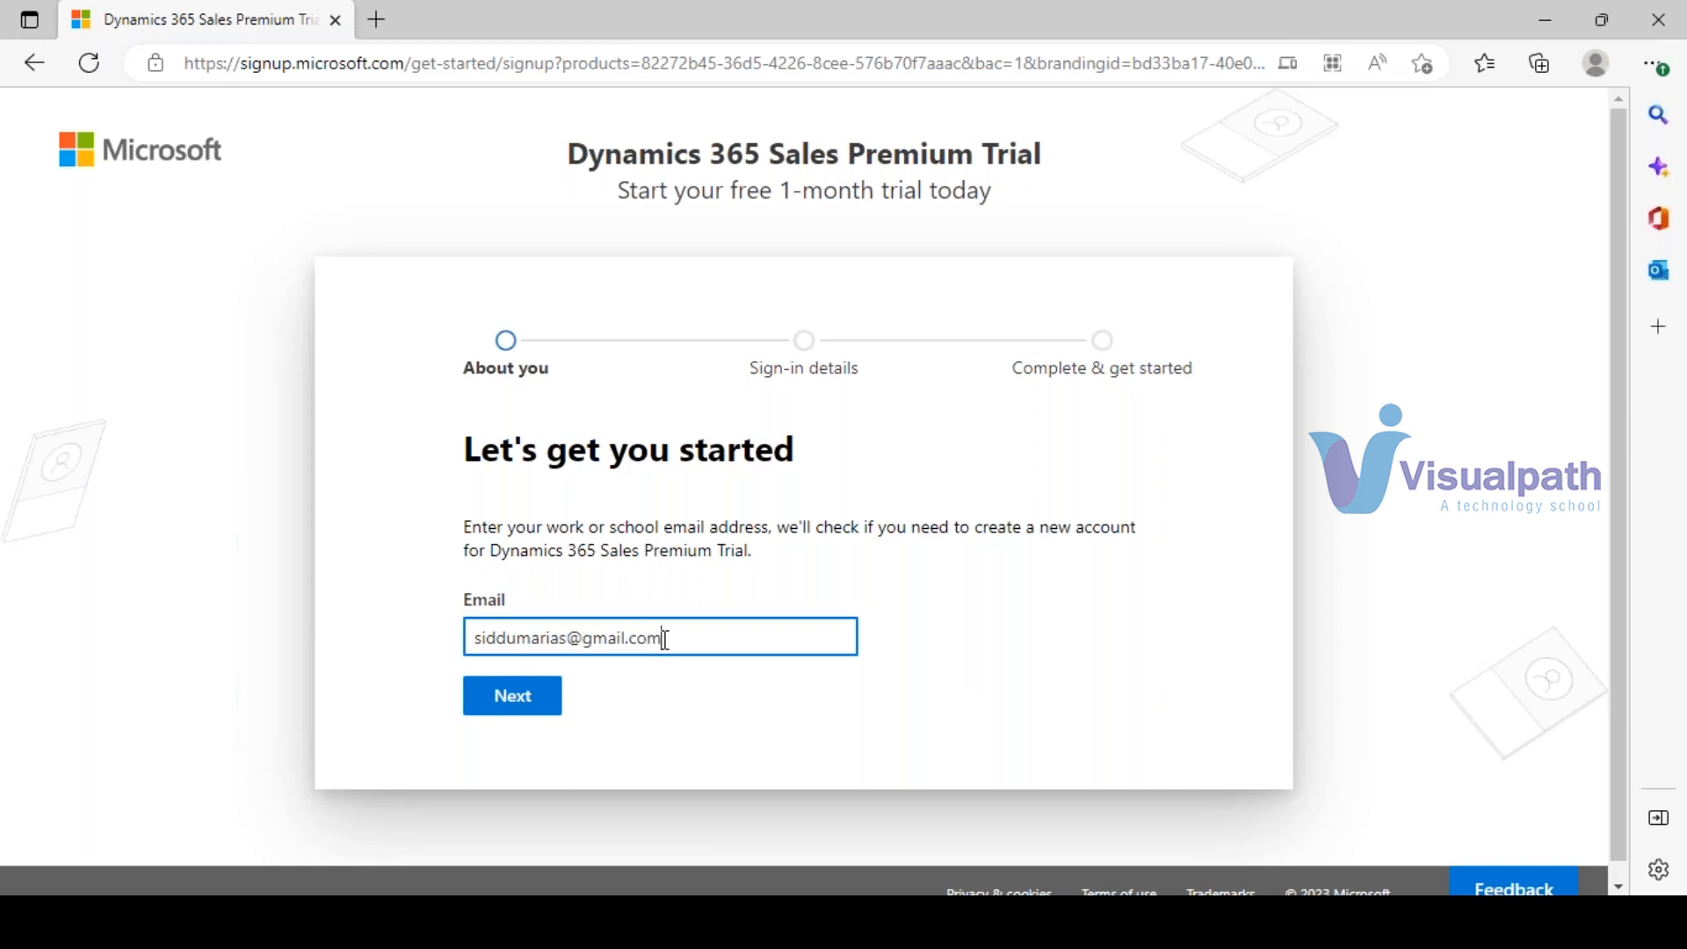
pyautogui.click(507, 700)
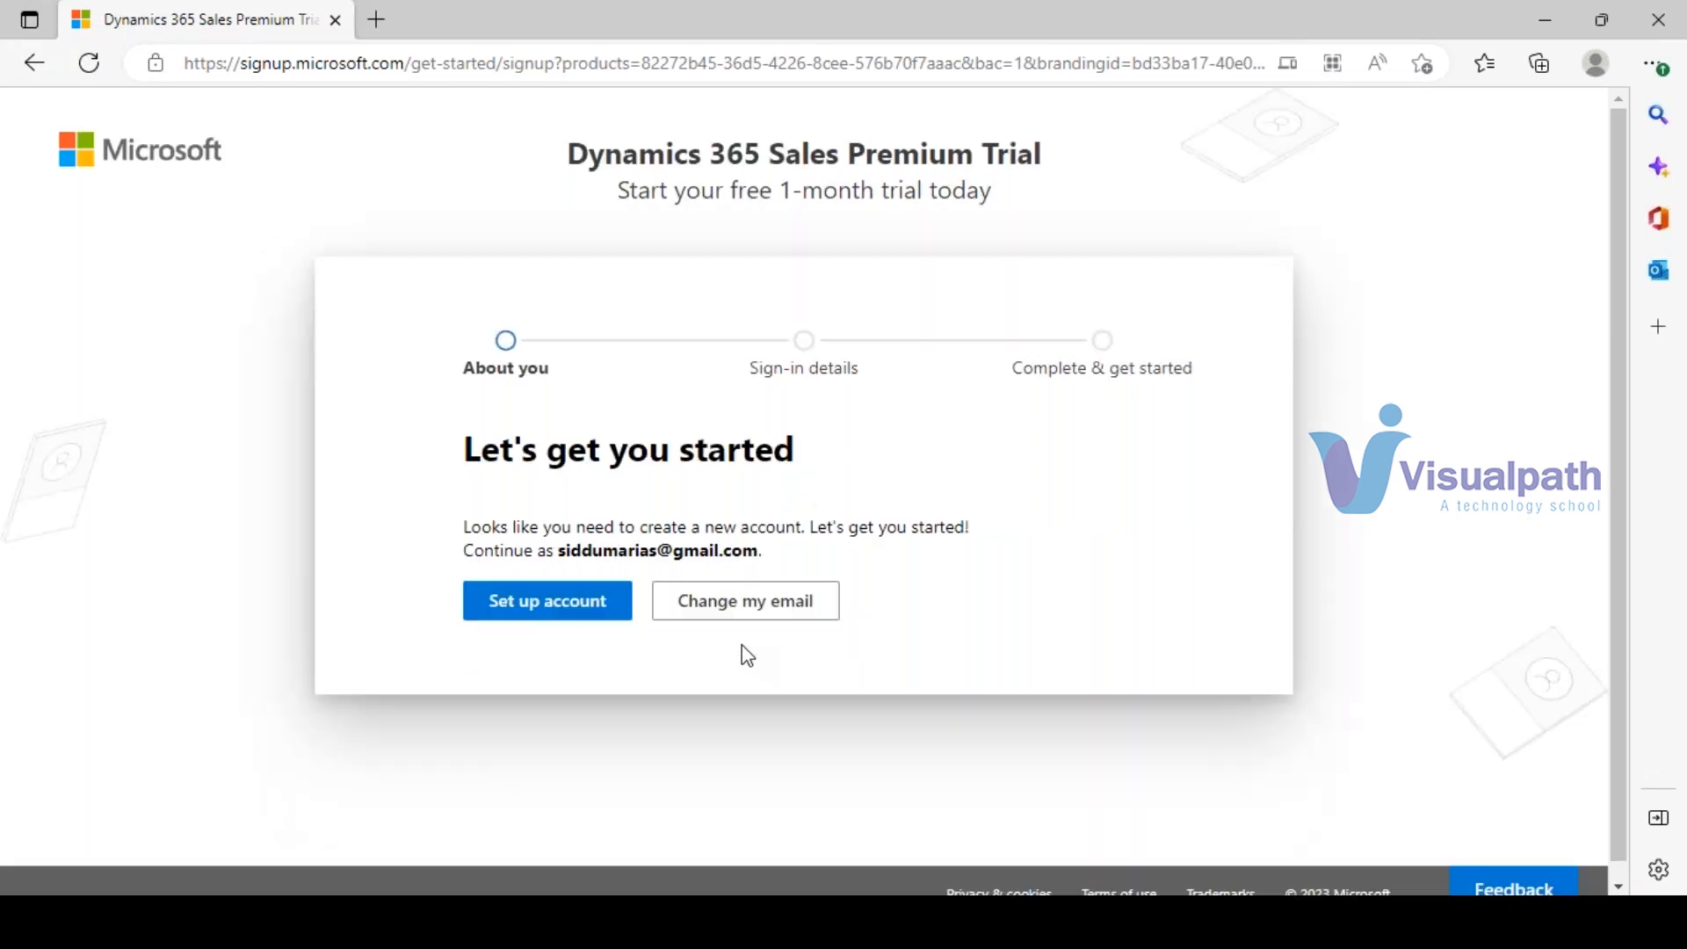
# Begin setting up a new account and enter the first and last name
pyautogui.click(530, 614)
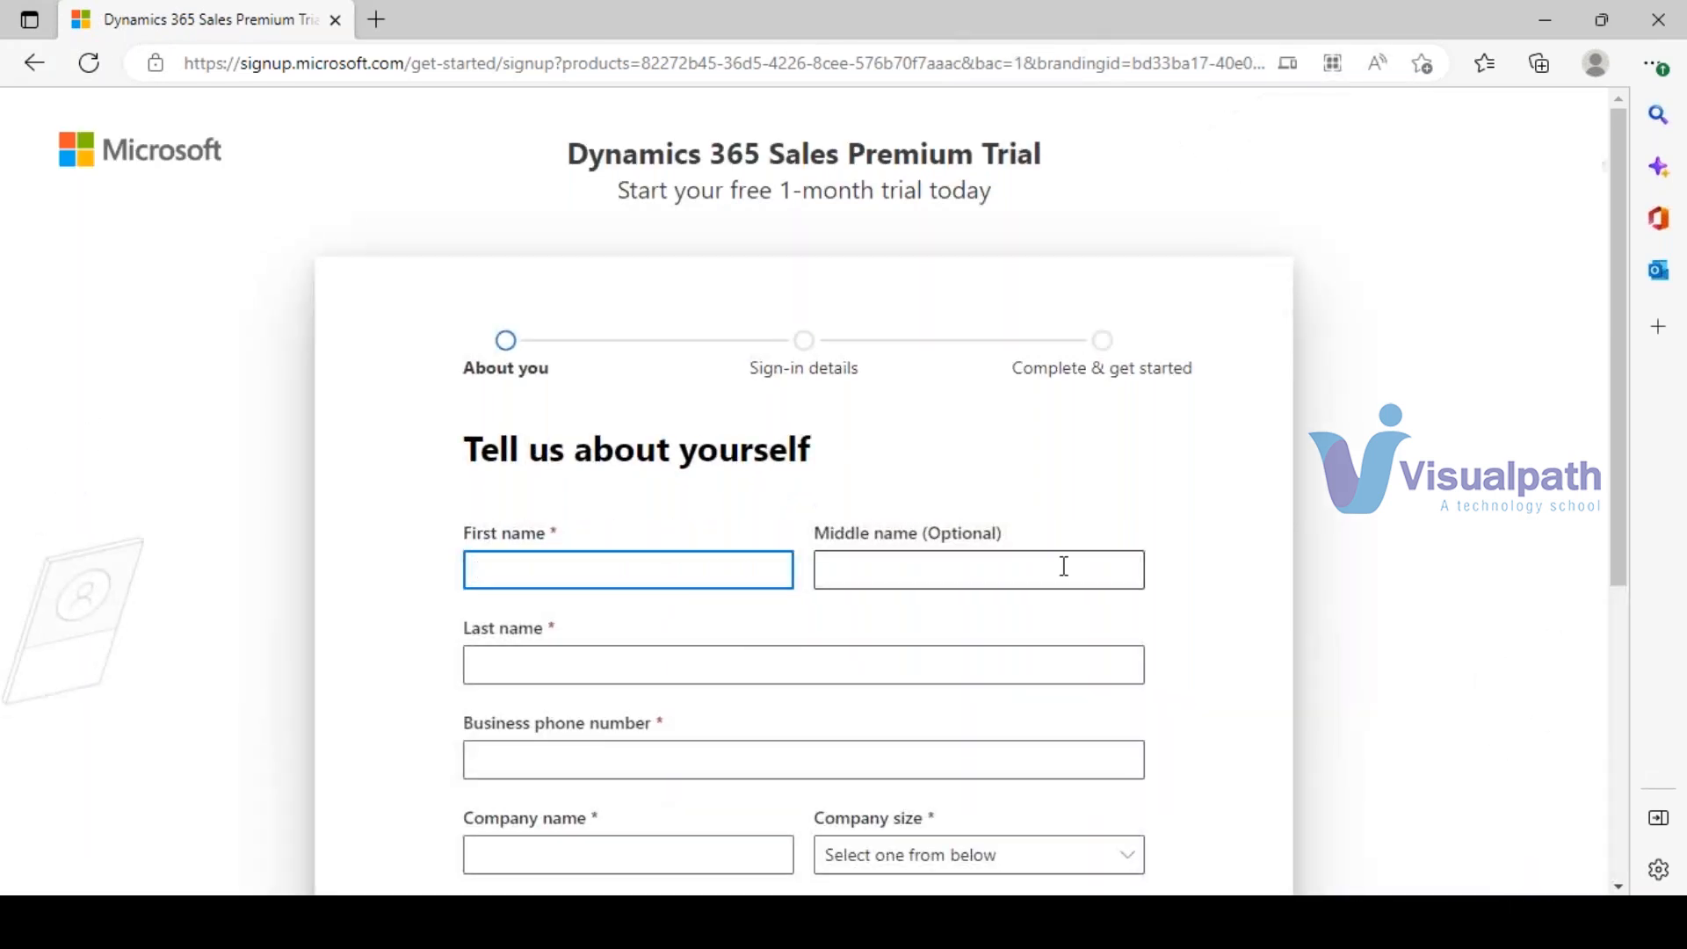
pyautogui.scroll(-3, 930, 436)
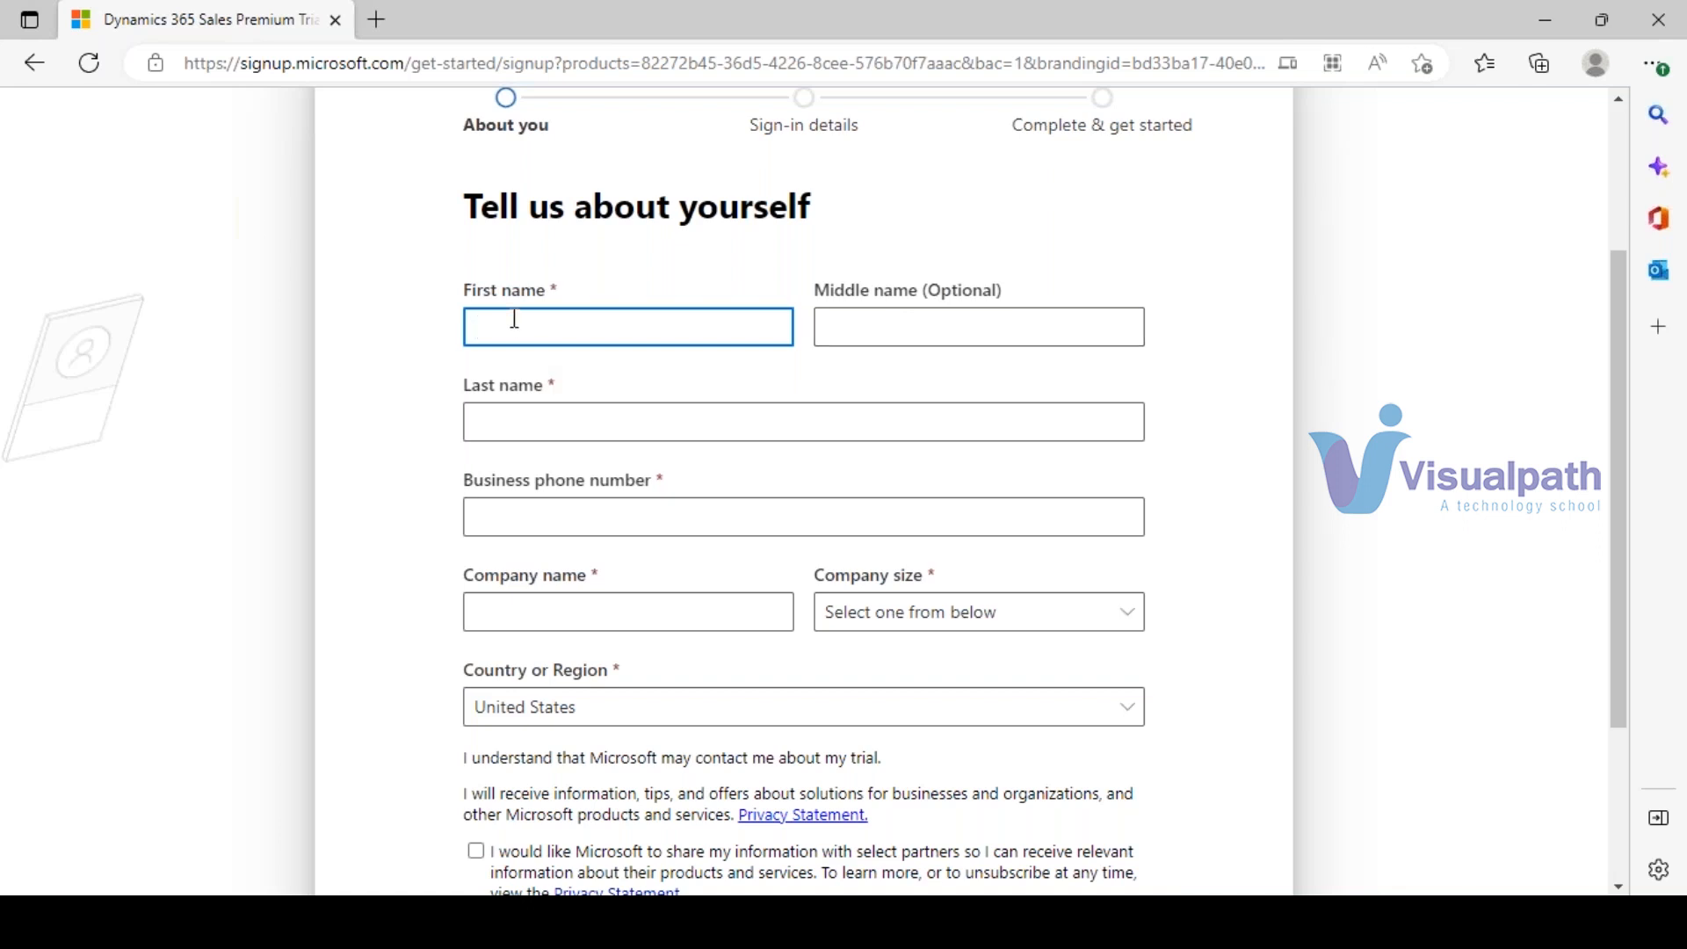
pyautogui.write('Trail')
pyautogui.click(531, 425)
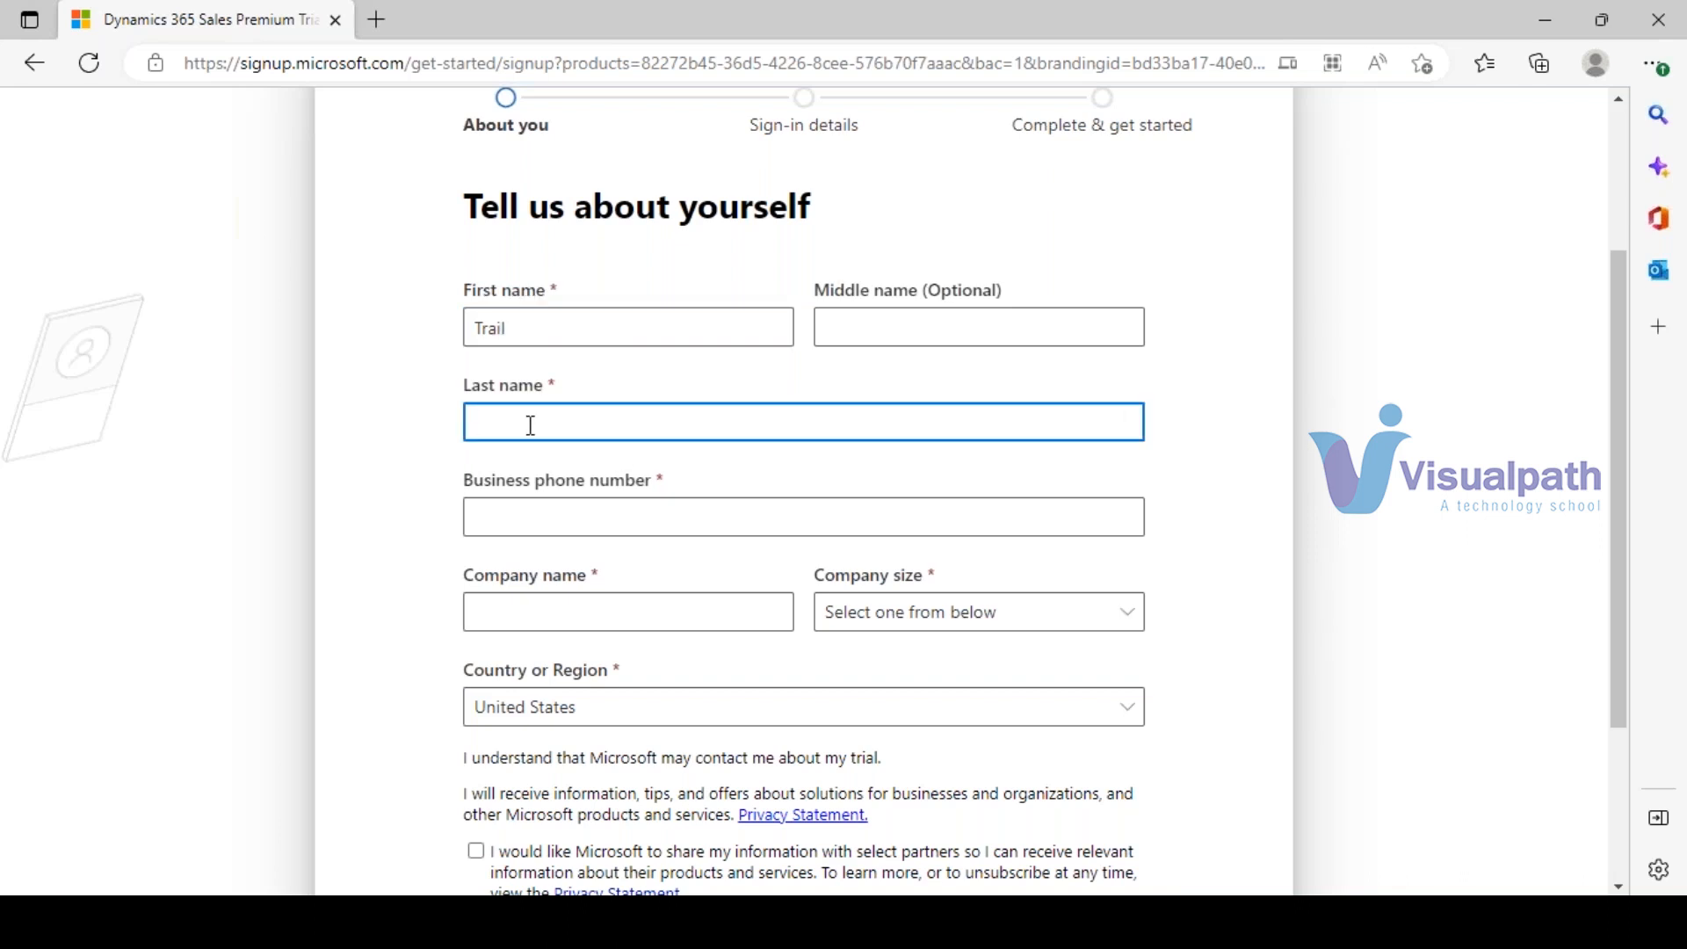
pyautogui.write('training')
pyautogui.click(529, 514)
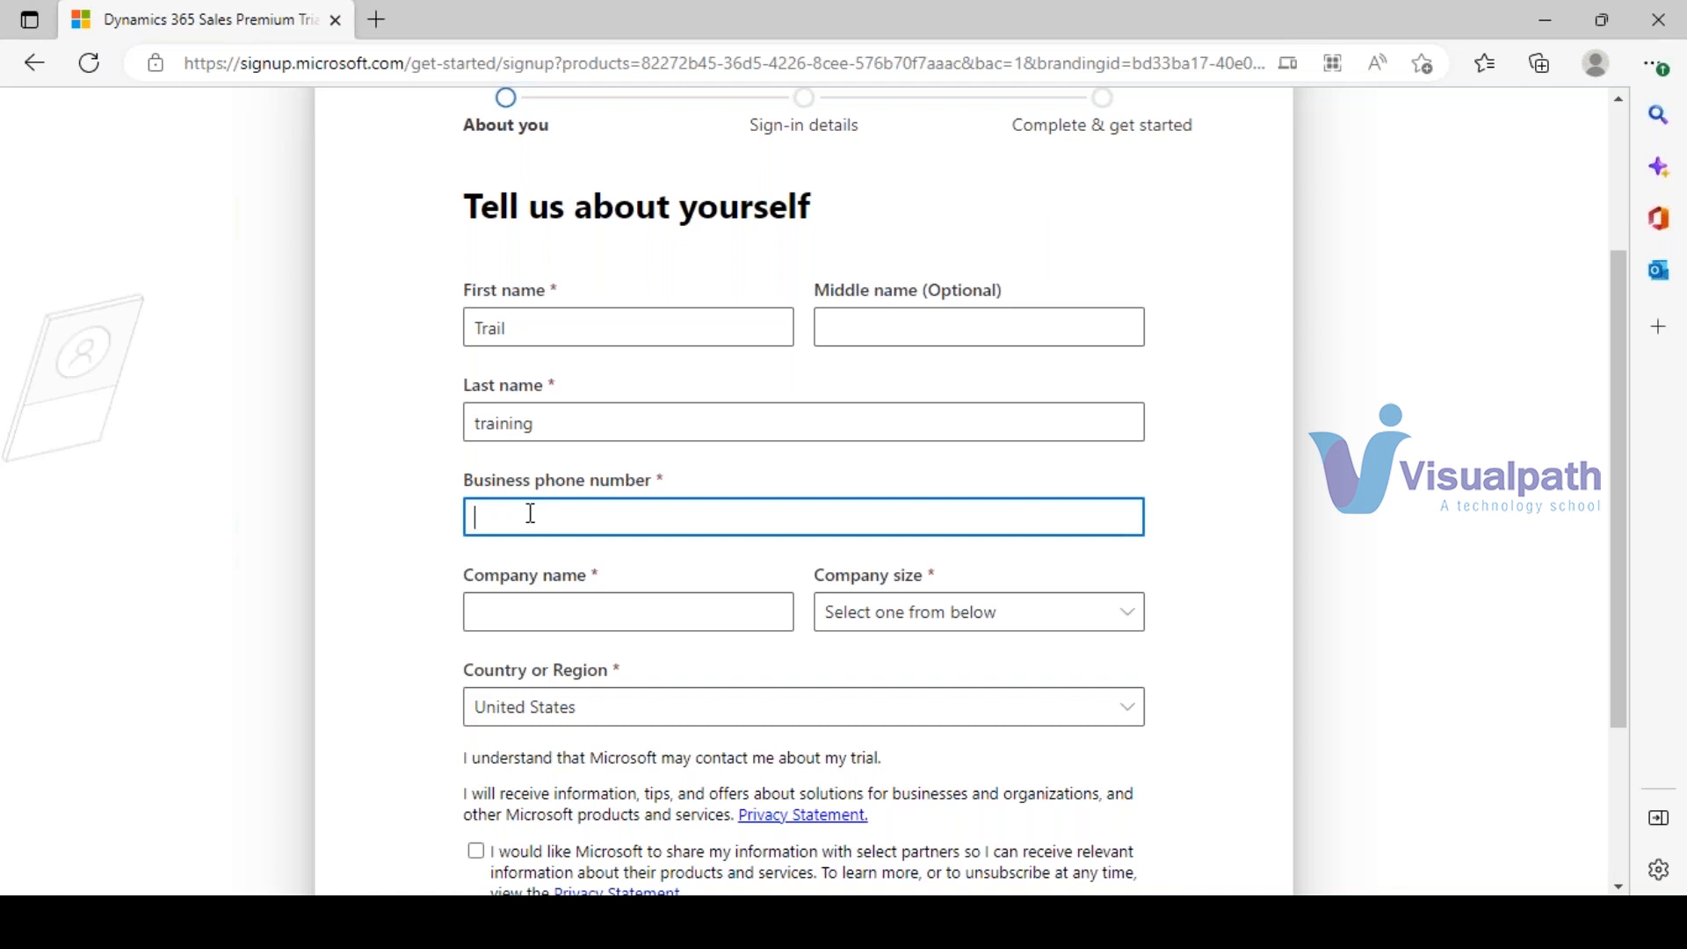
# Set company name LG and size 50-249 people, then enter the business phone number
pyautogui.click(555, 620)
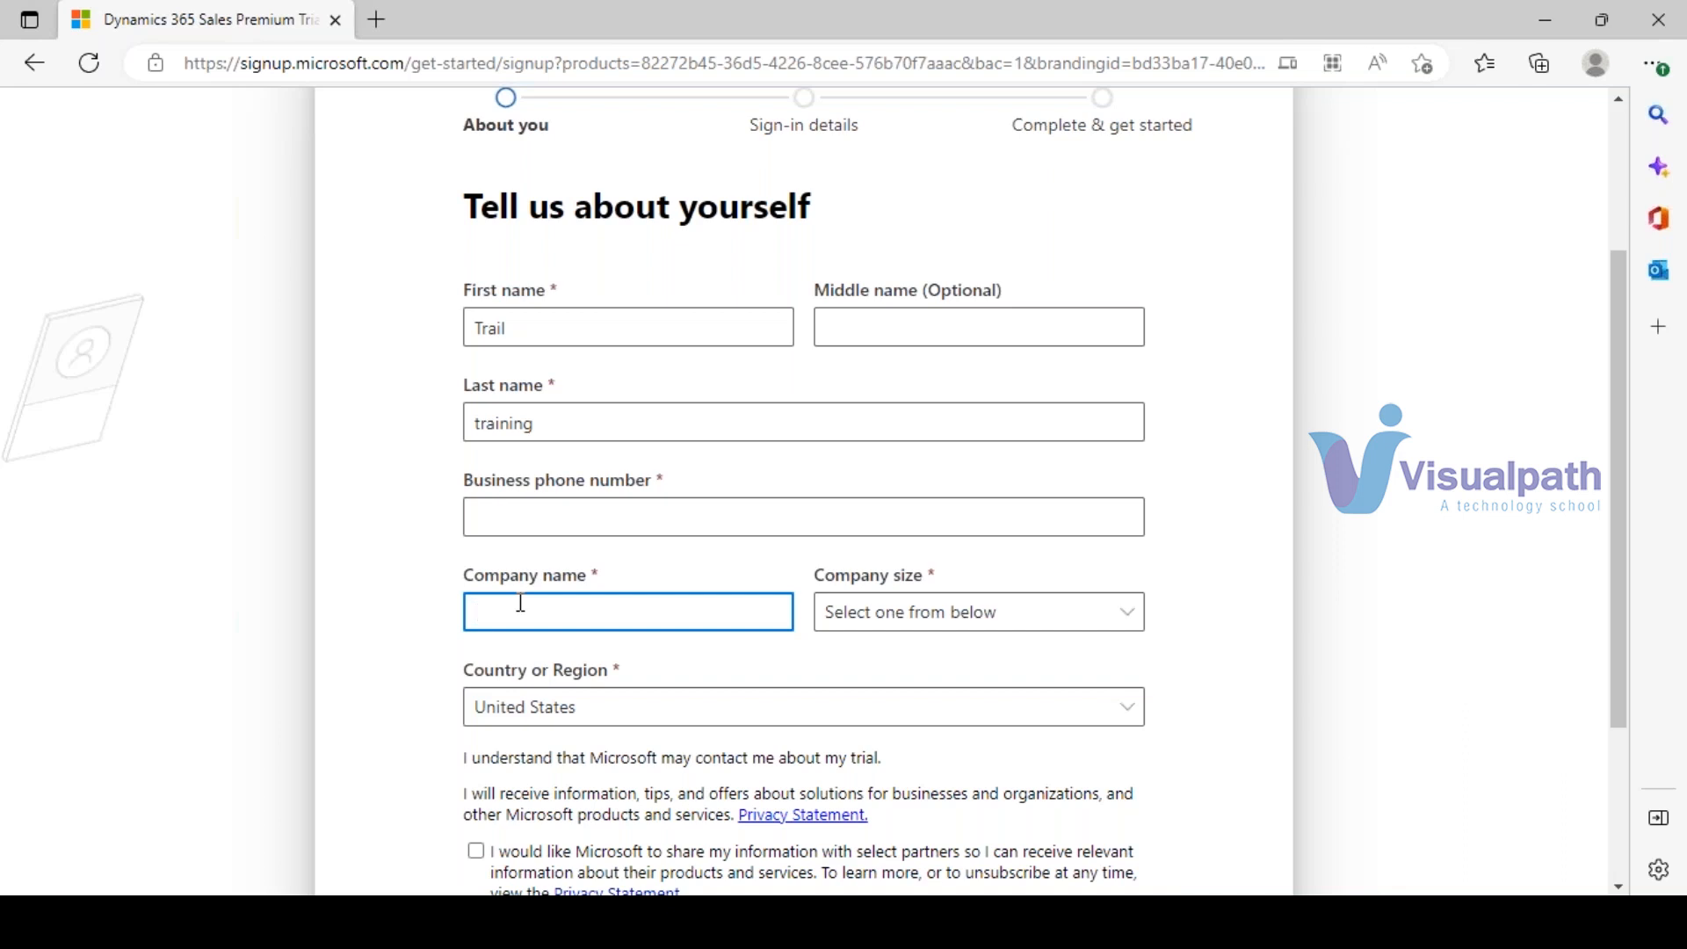
pyautogui.write('nfosys')
pyautogui.press('BackSpace')
pyautogui.press('BackSpace')
pyautogui.press('BackSpace')
pyautogui.press('BackSpace')
pyautogui.press('BackSpace')
pyautogui.press('BackSpace')
pyautogui.press('BackSpace')
pyautogui.write('LG')
pyautogui.click(987, 631)
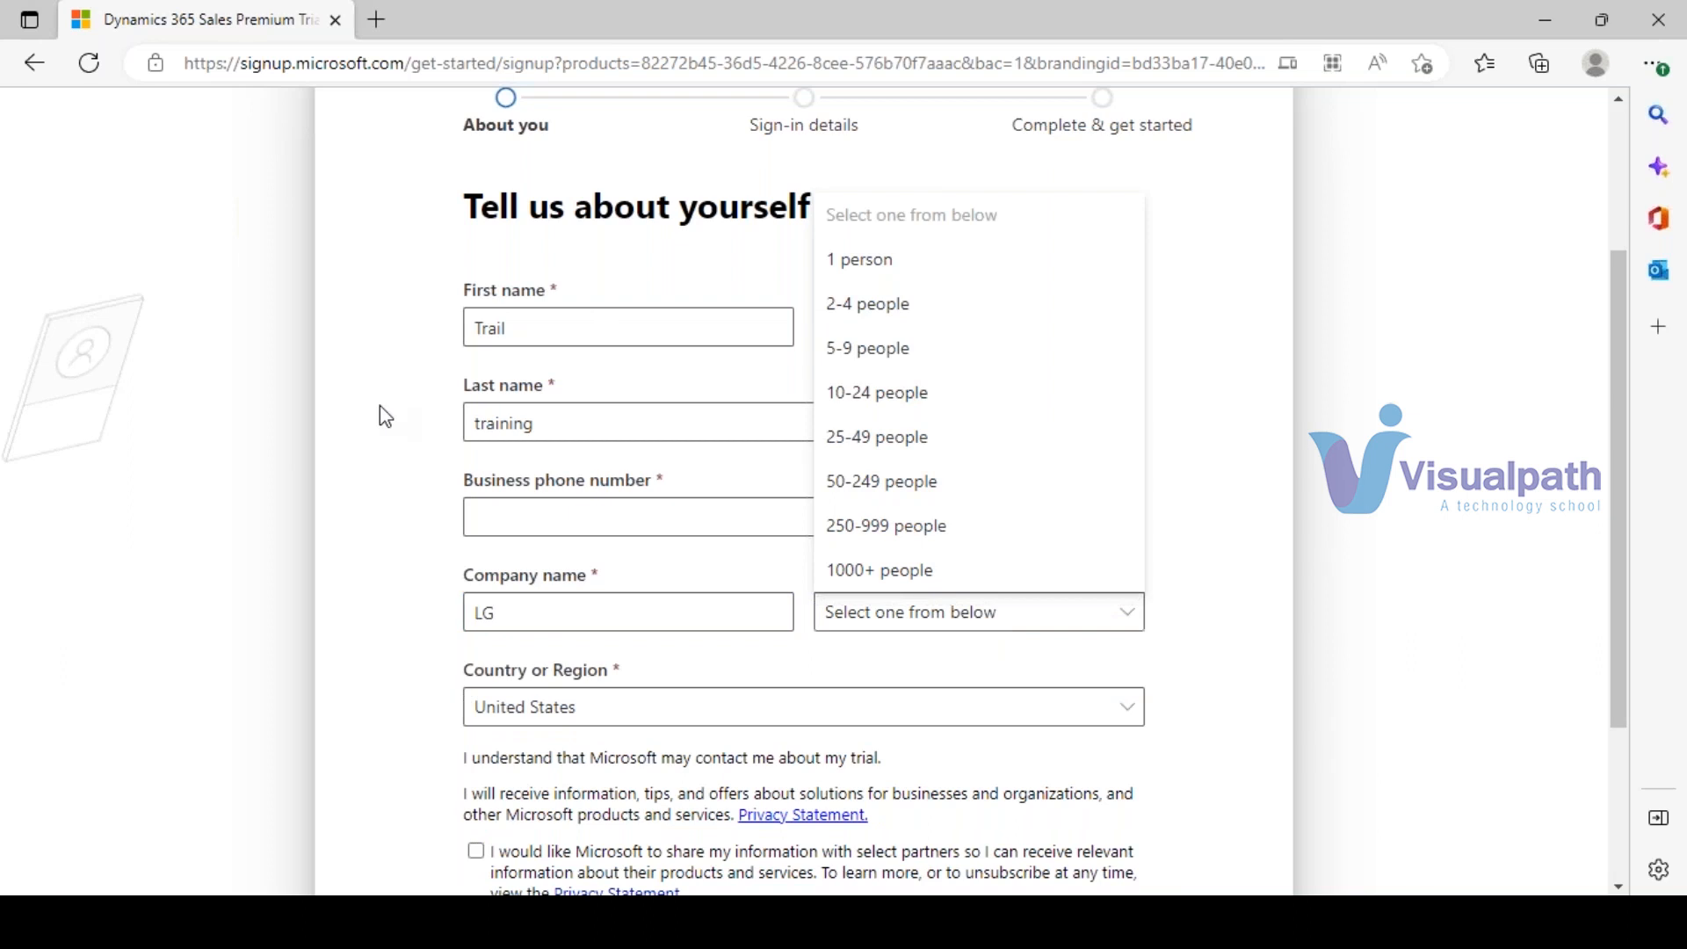
pyautogui.click(911, 489)
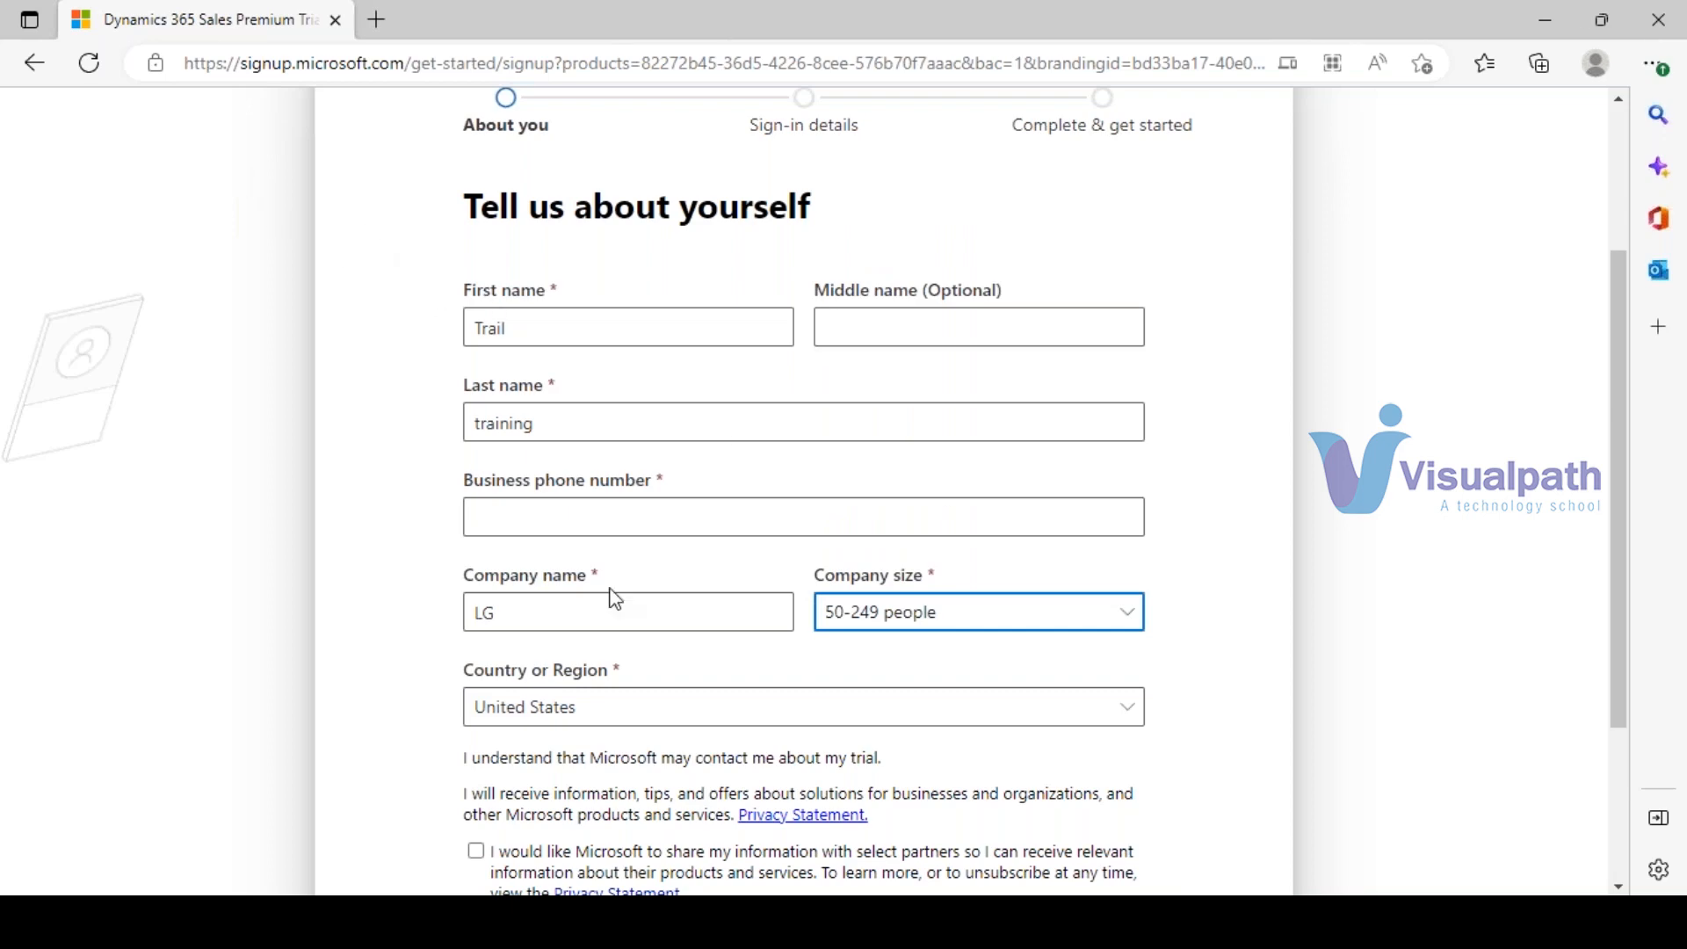
pyautogui.scroll(-3, 616, 718)
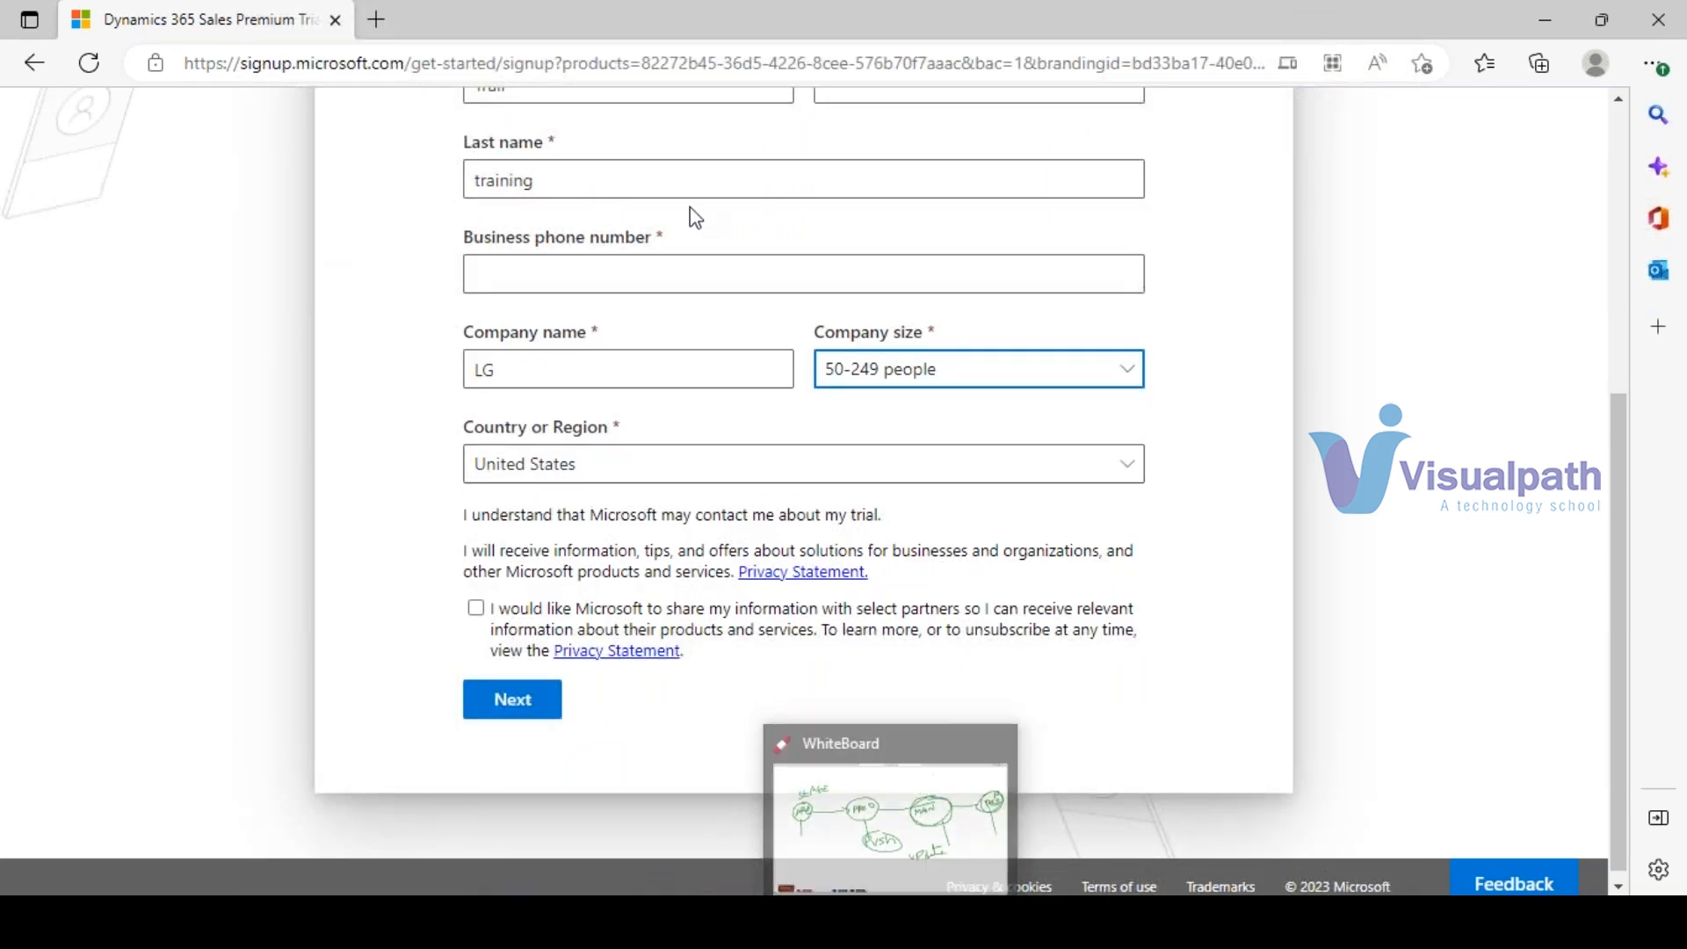
pyautogui.click(610, 273)
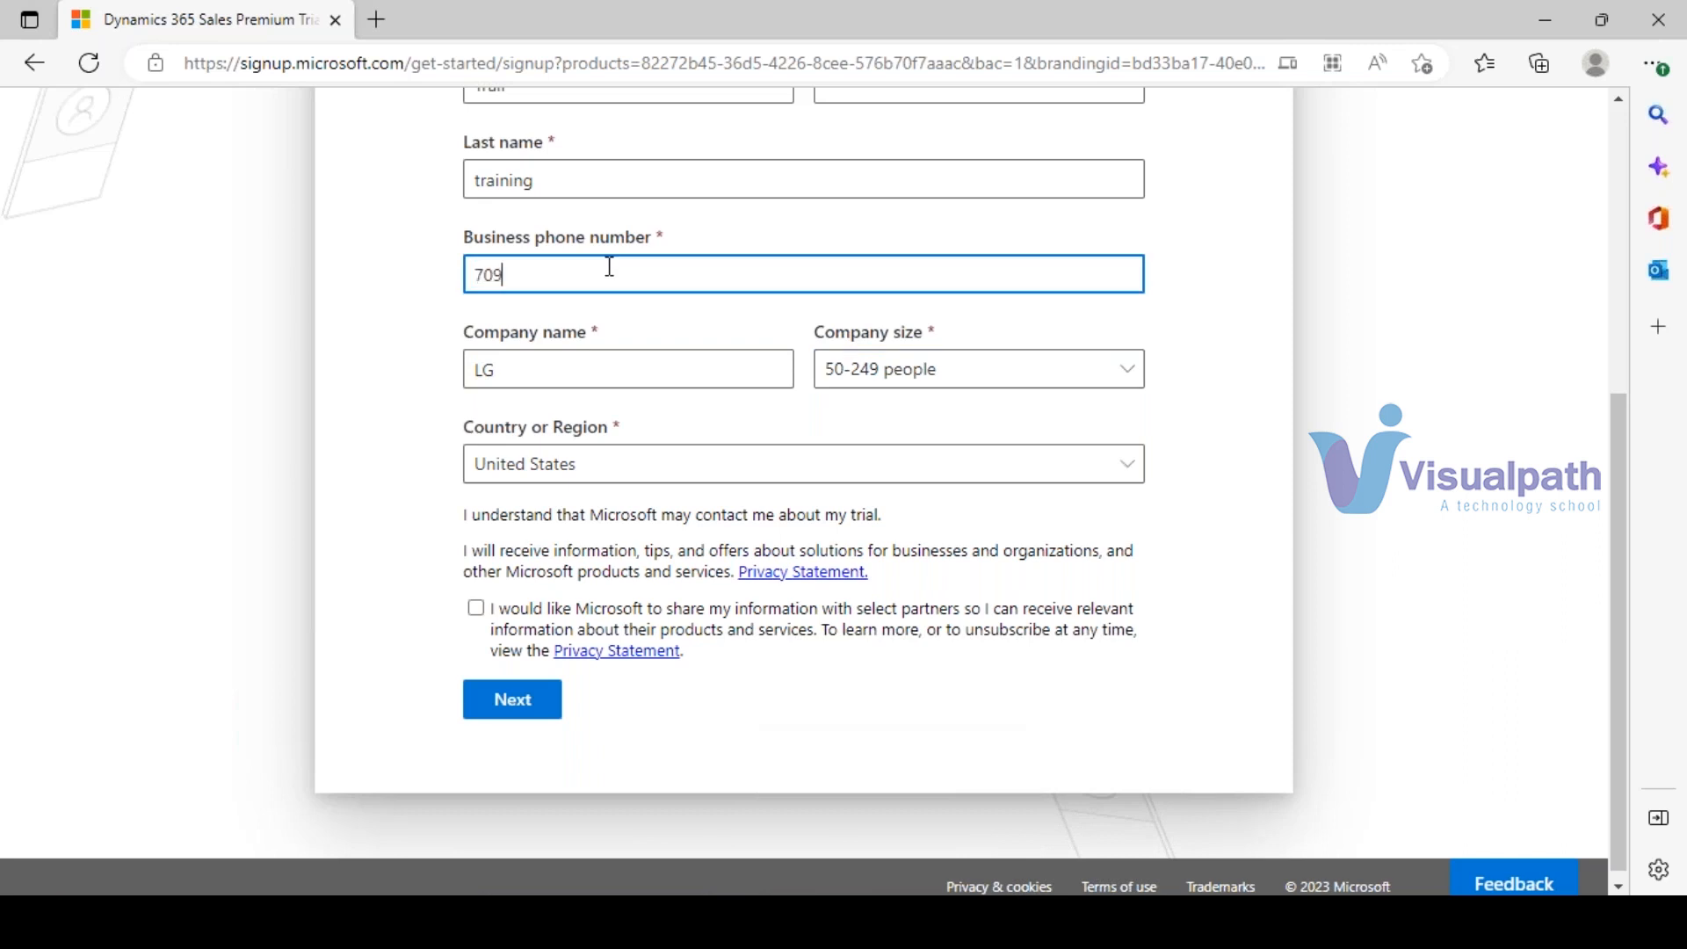
# Opt in to partner sharing, submit the details, and choose India (+91) as country code
pyautogui.click(475, 608)
pyautogui.click(519, 703)
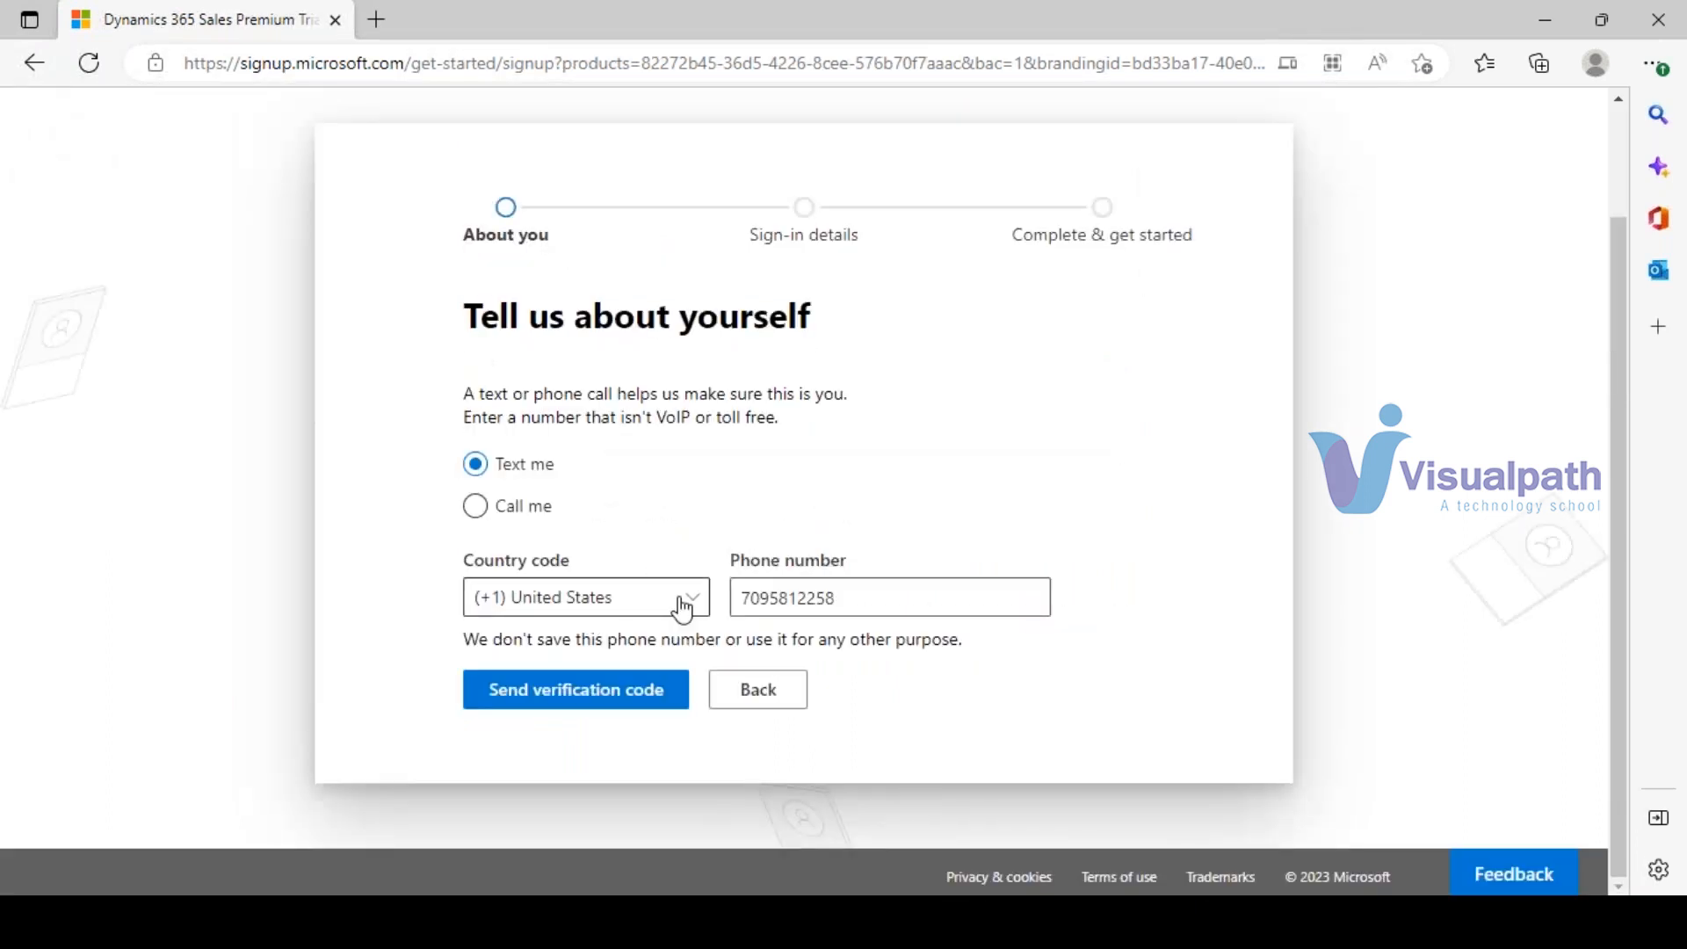
pyautogui.click(694, 605)
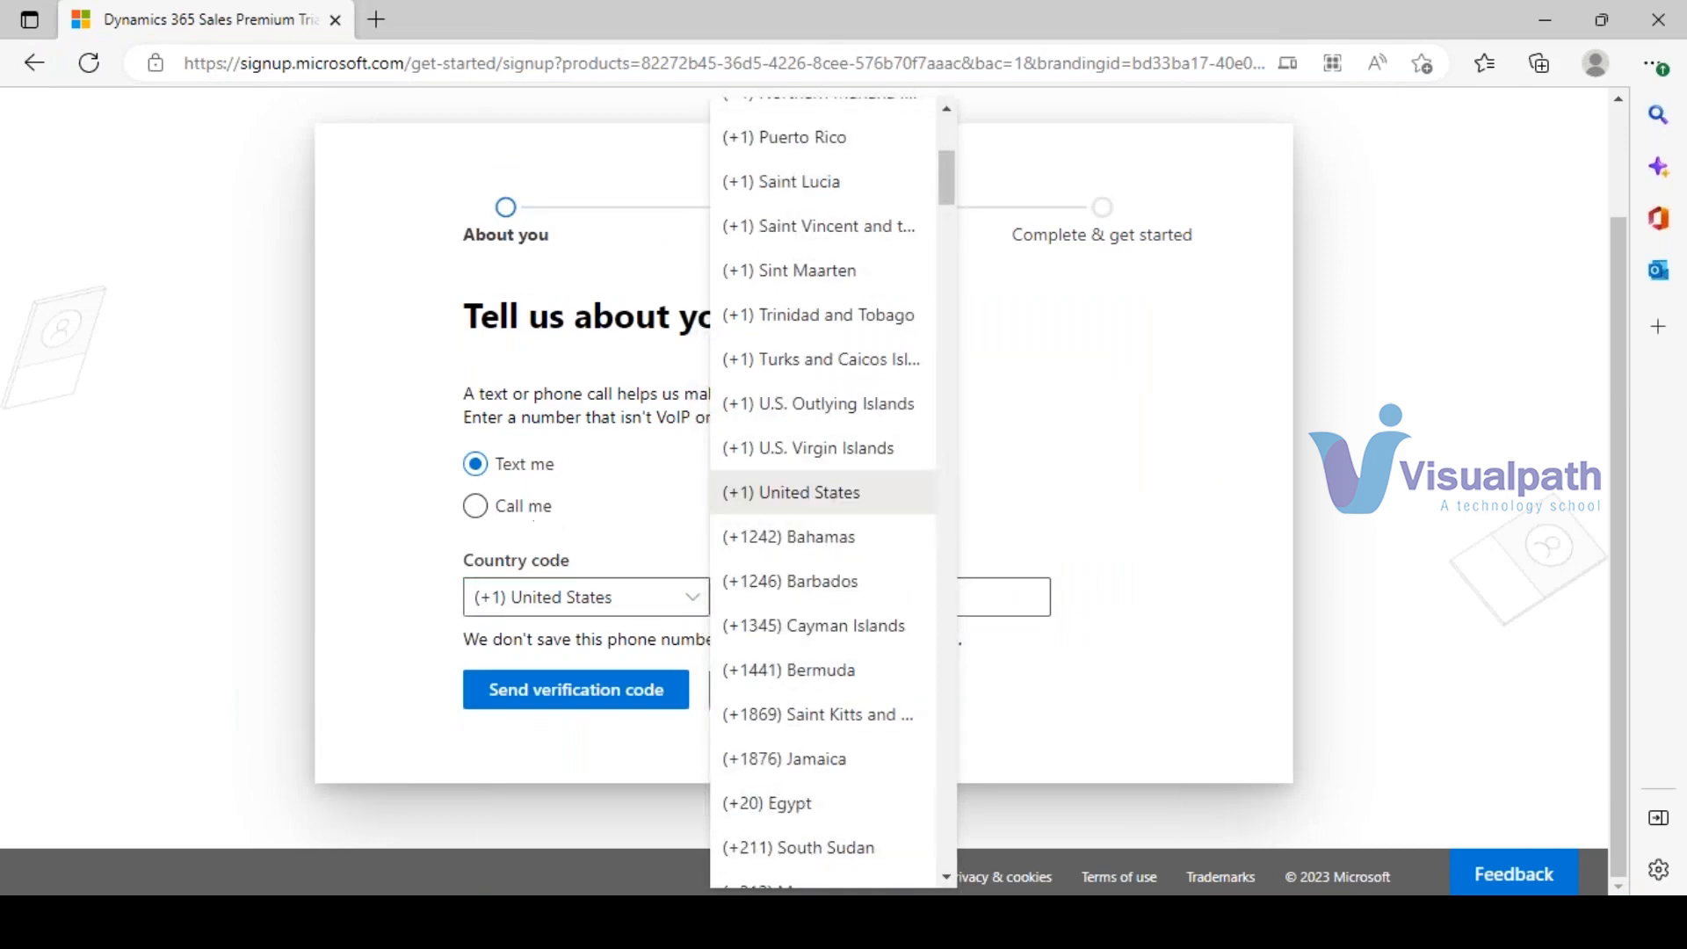
pyautogui.scroll(-1, 852, 527)
pyautogui.scroll(-20, 848, 670)
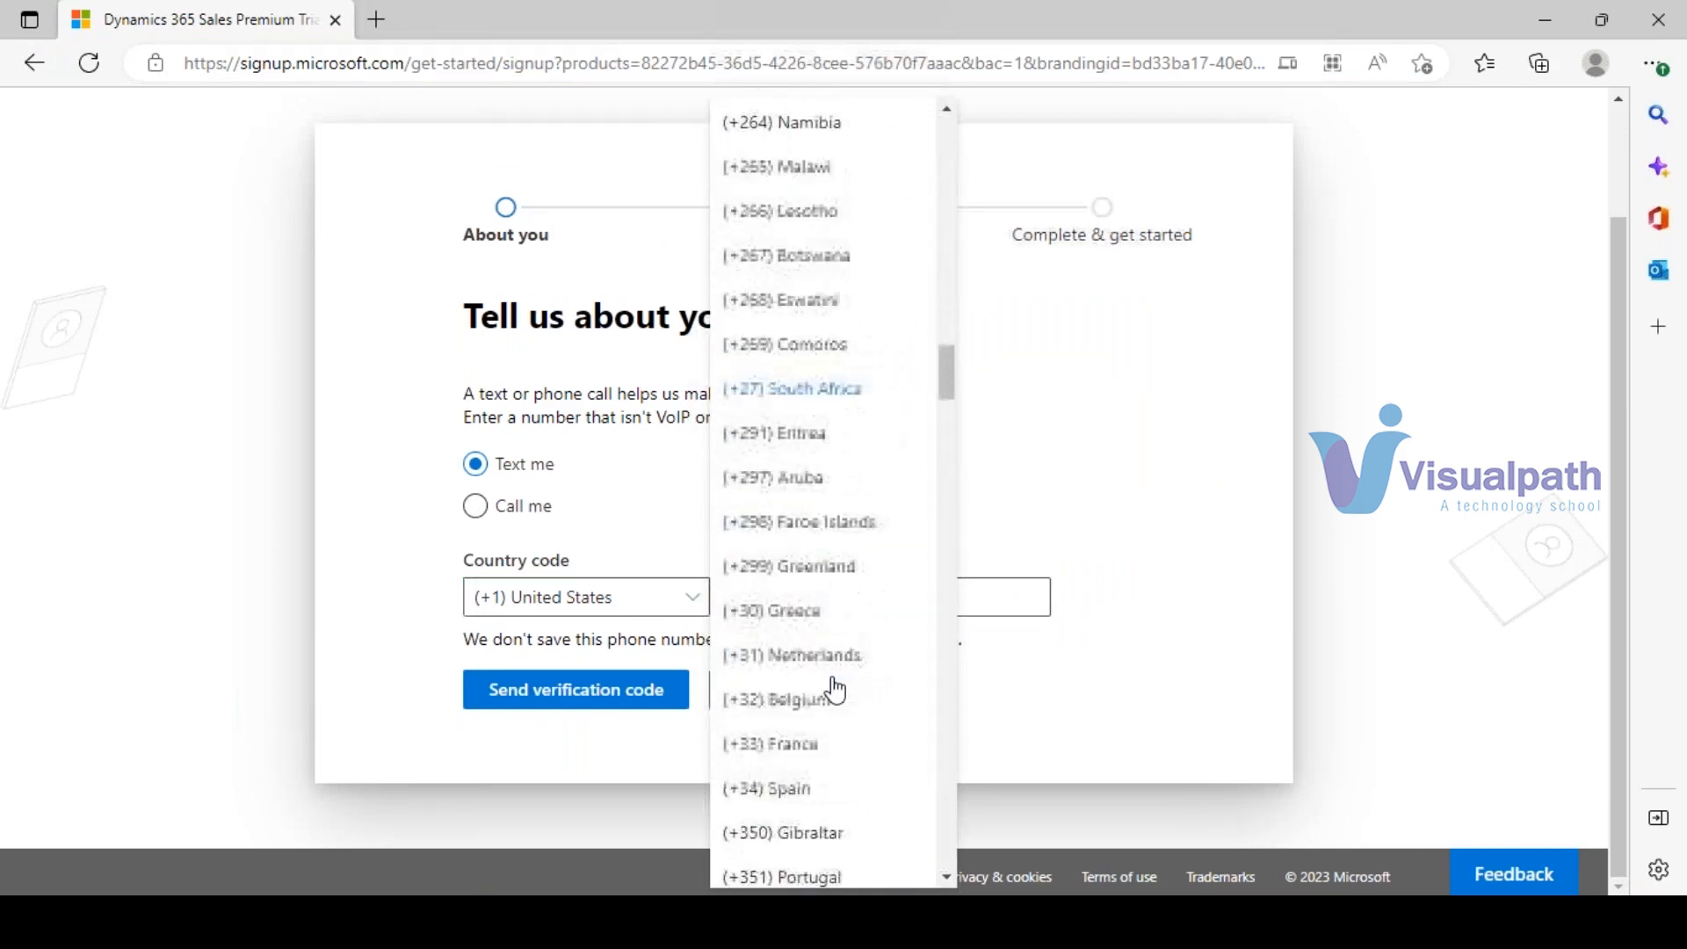
pyautogui.scroll(-10, 847, 731)
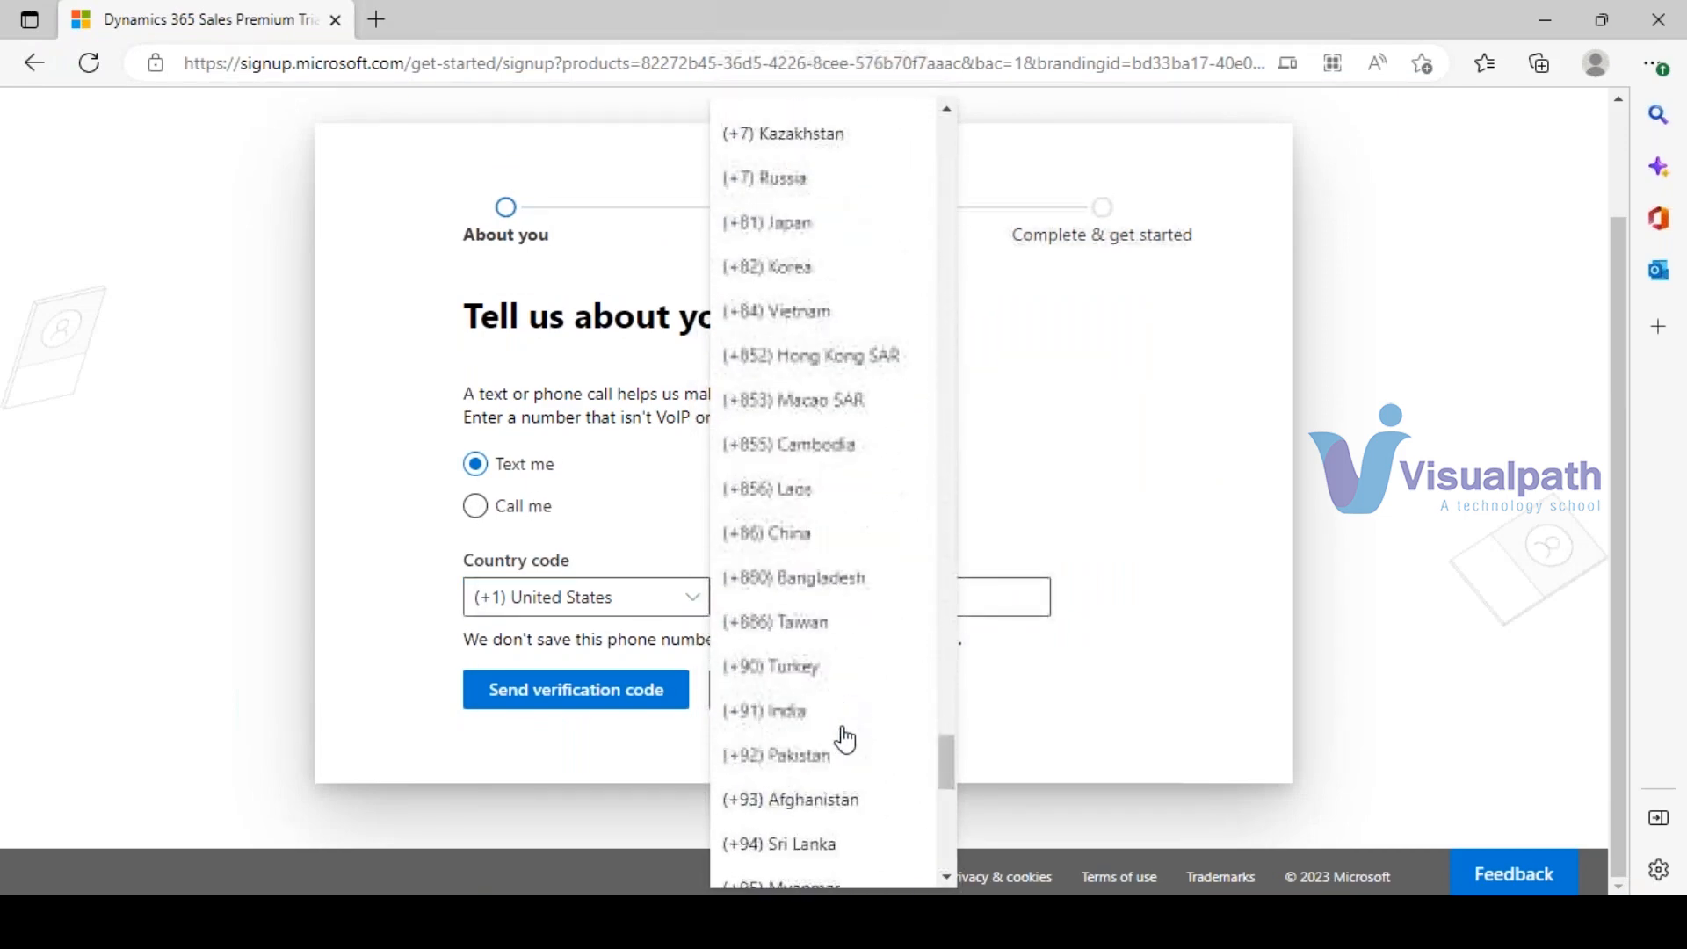
pyautogui.click(762, 701)
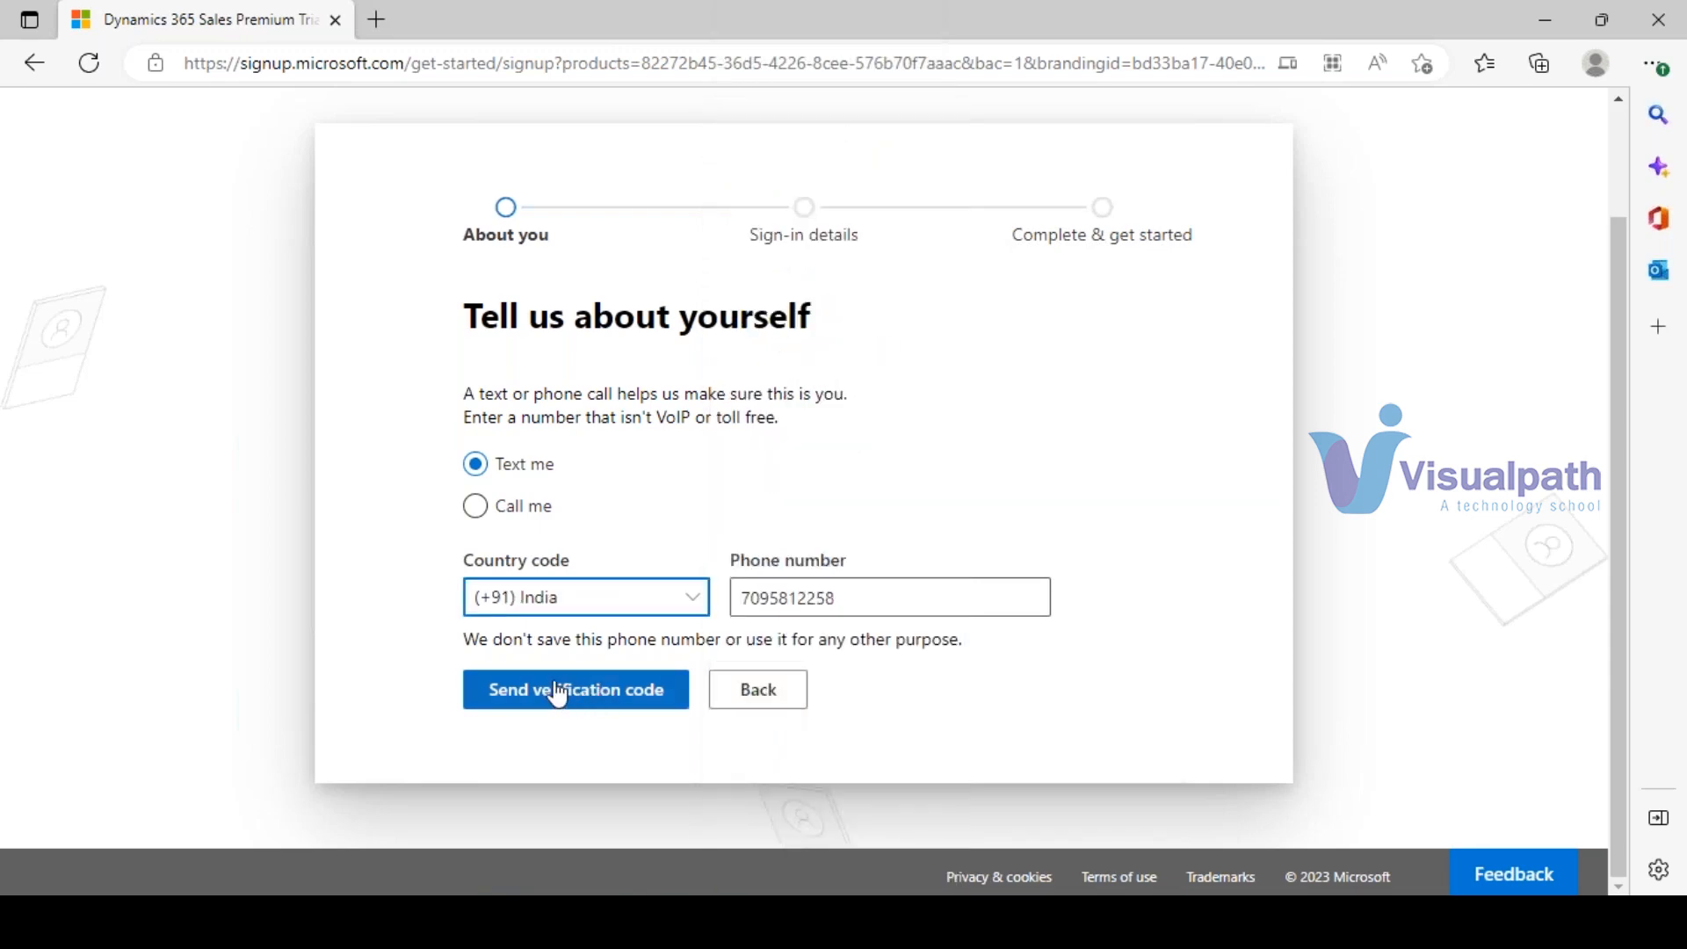
# Send a verification code to the phone and verify it with the texted code
pyautogui.click(561, 689)
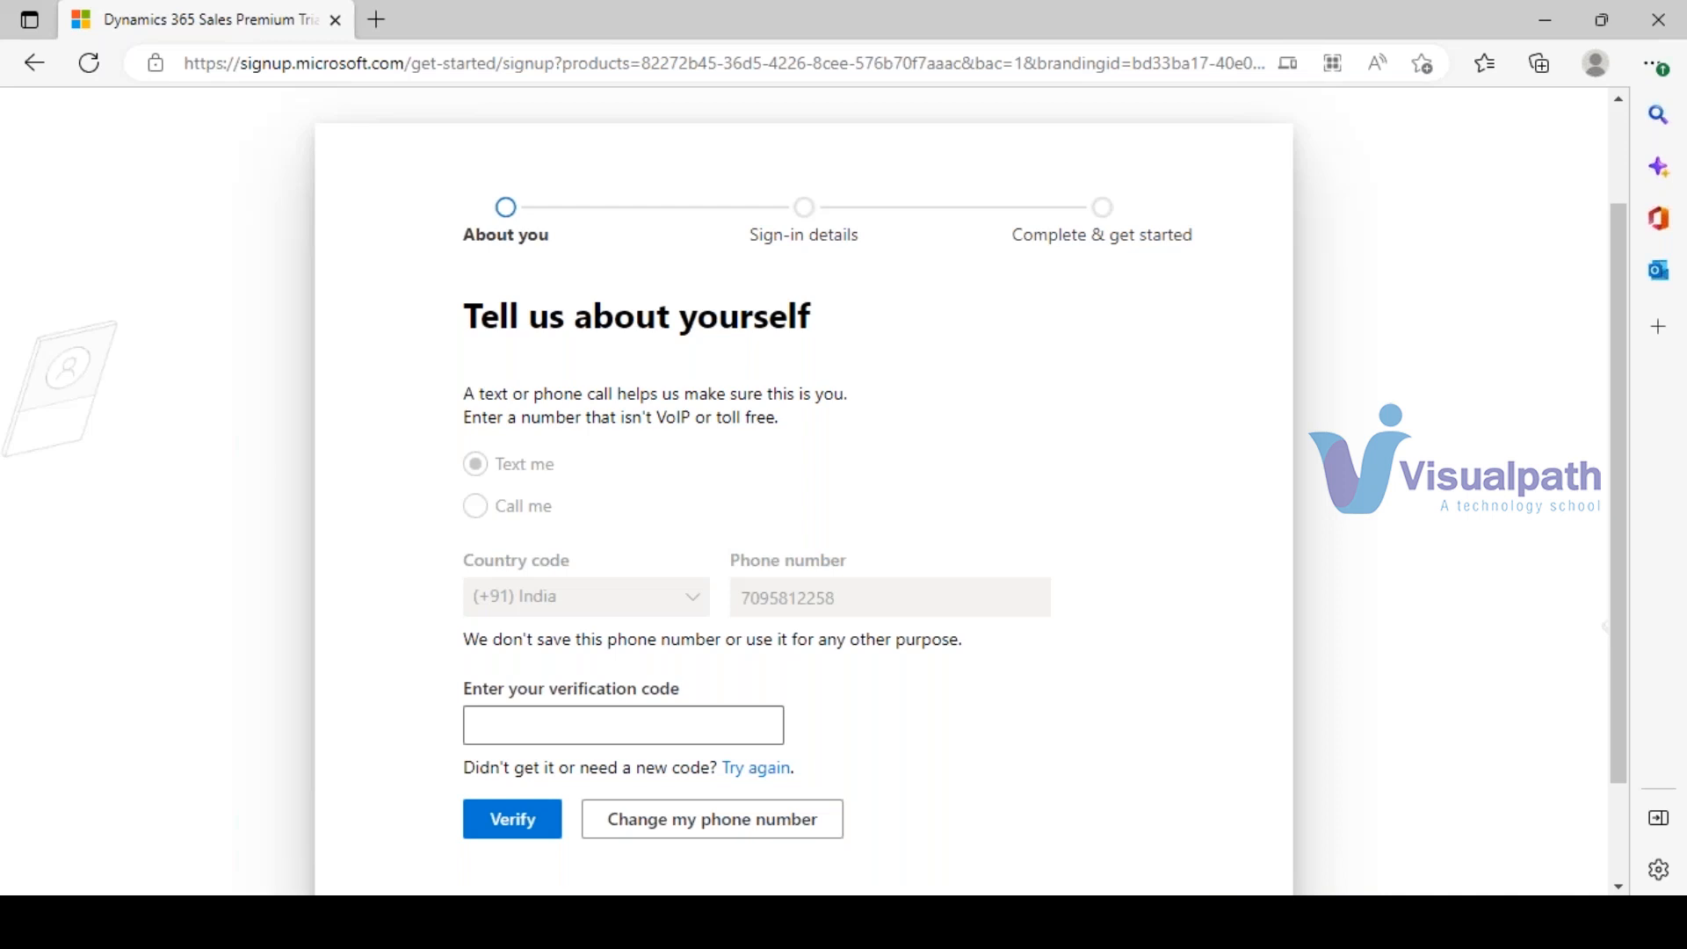
pyautogui.click(560, 732)
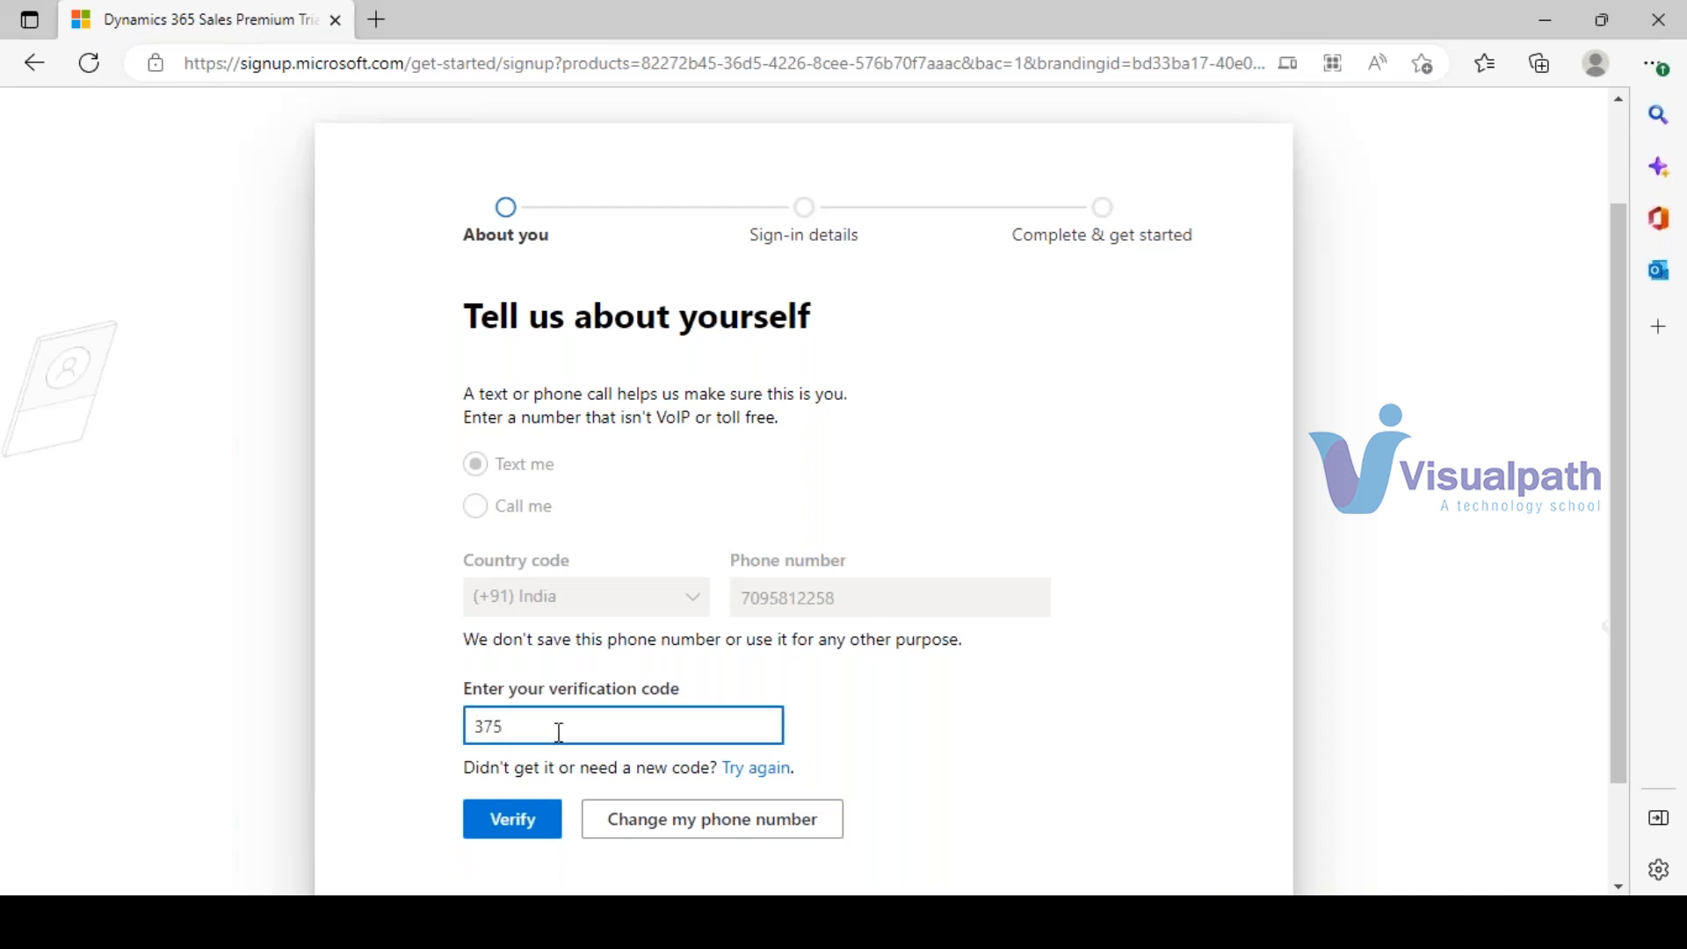
pyautogui.click(516, 829)
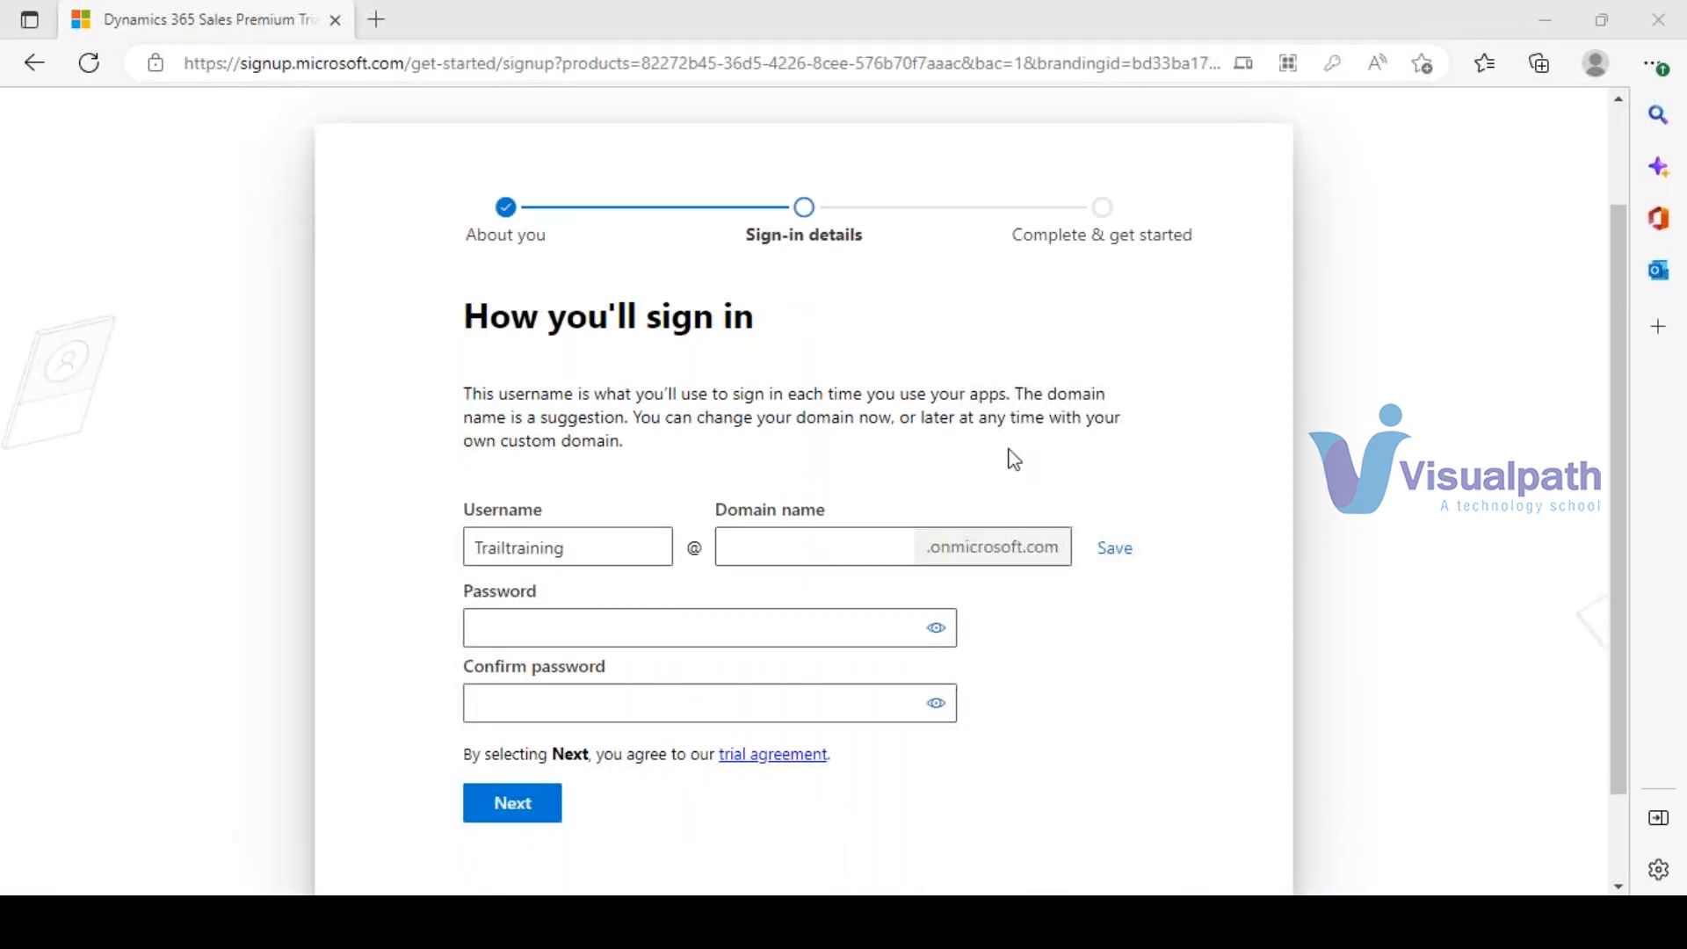
# Enter domain name 2233 and the account password twice, then submit for checking
pyautogui.click(833, 549)
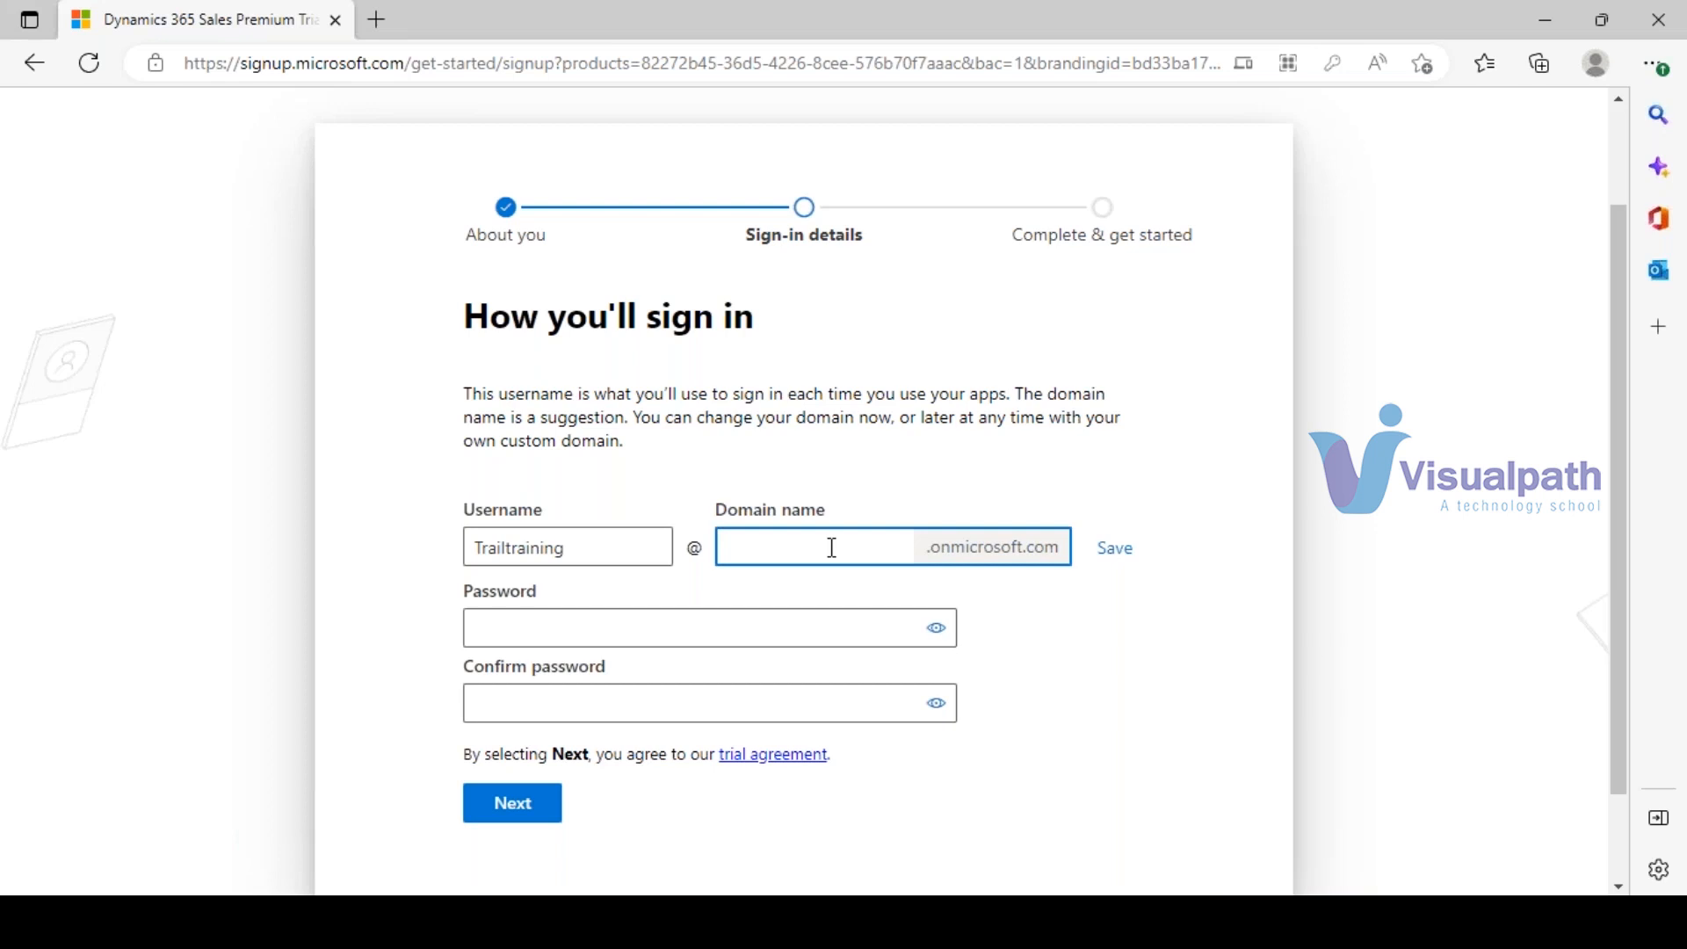
pyautogui.write('2233')
pyautogui.click(624, 629)
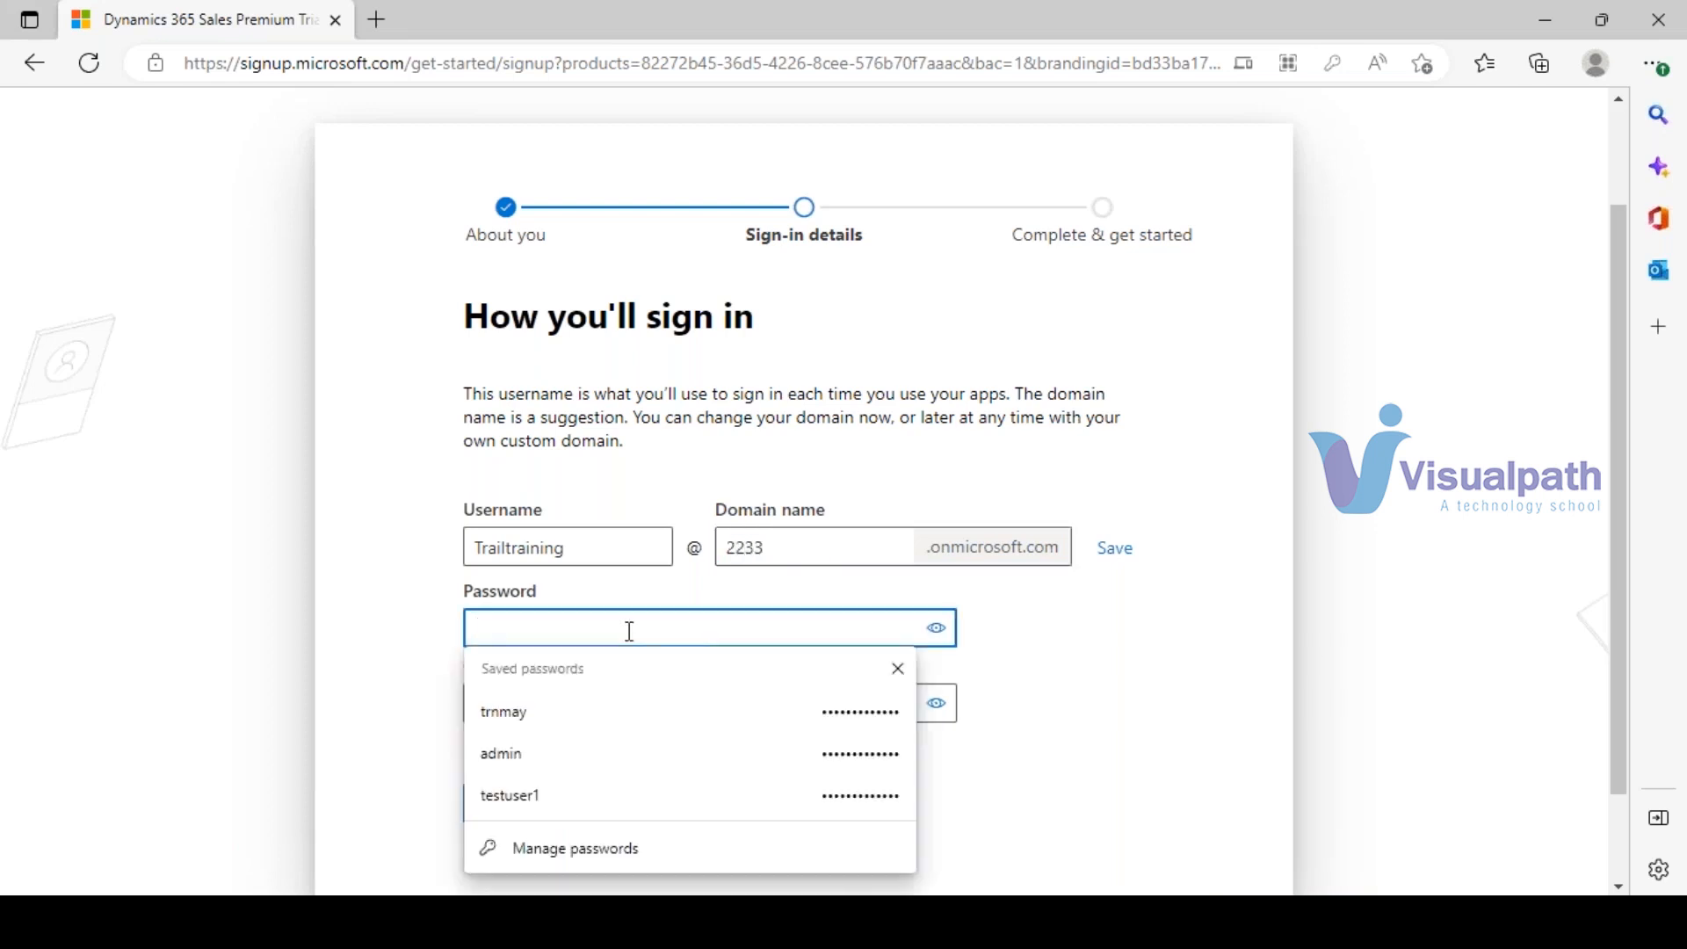
pyautogui.write('••••••••••••••')
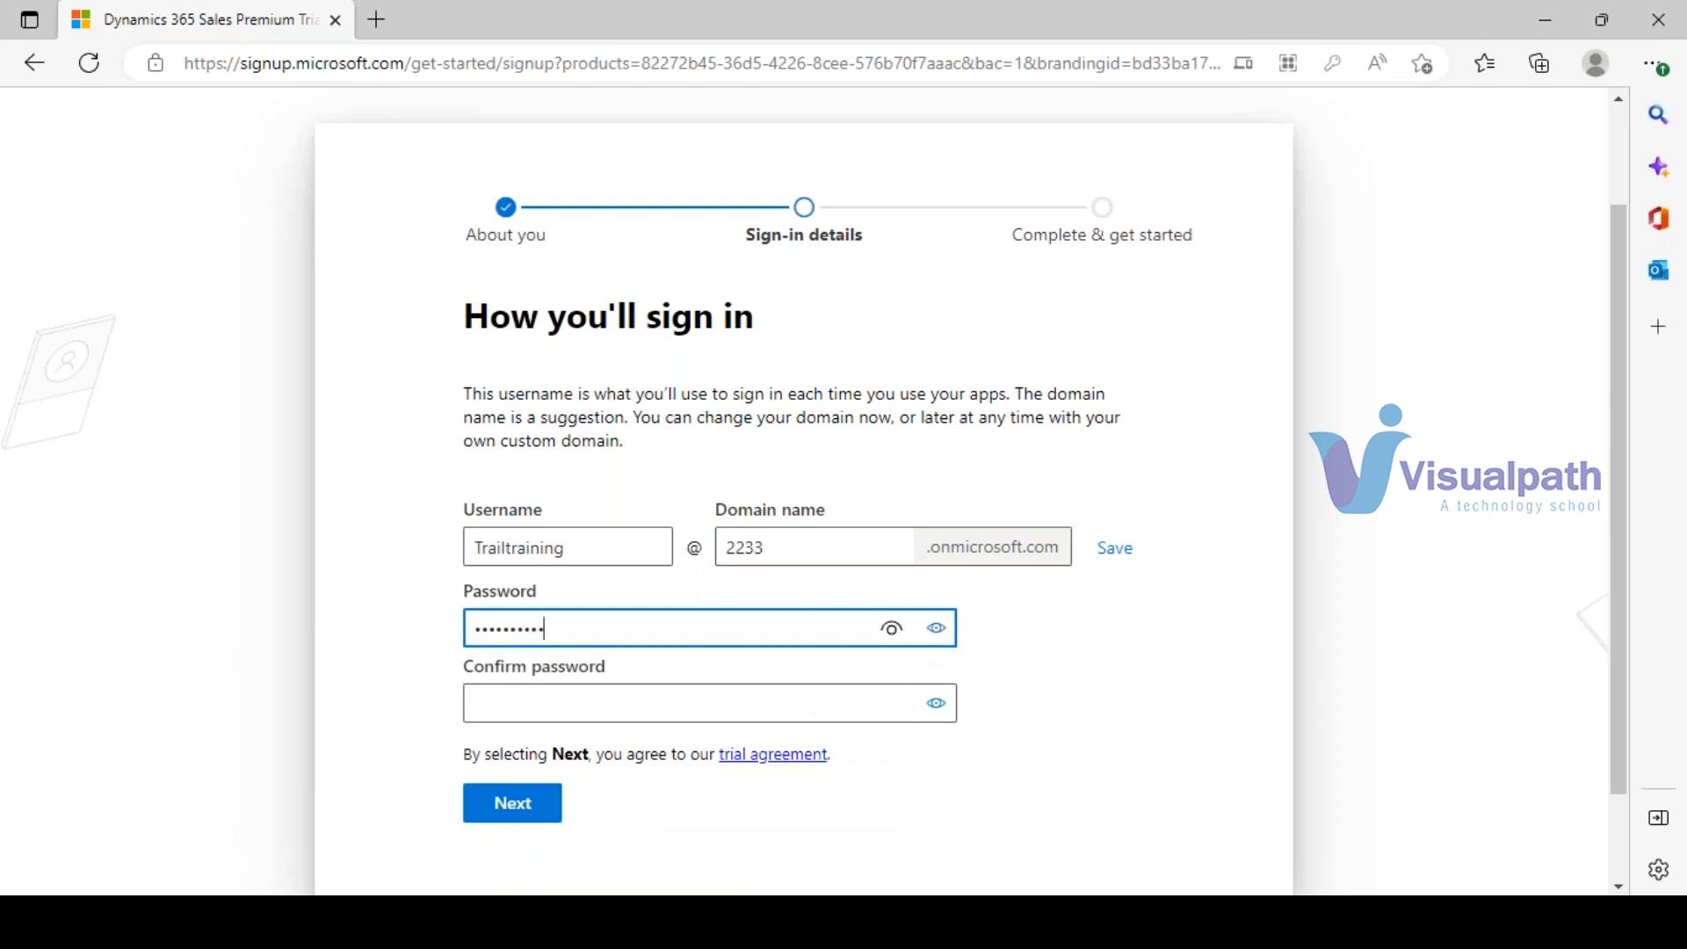
pyautogui.click(632, 691)
pyautogui.write('••••••••••••••')
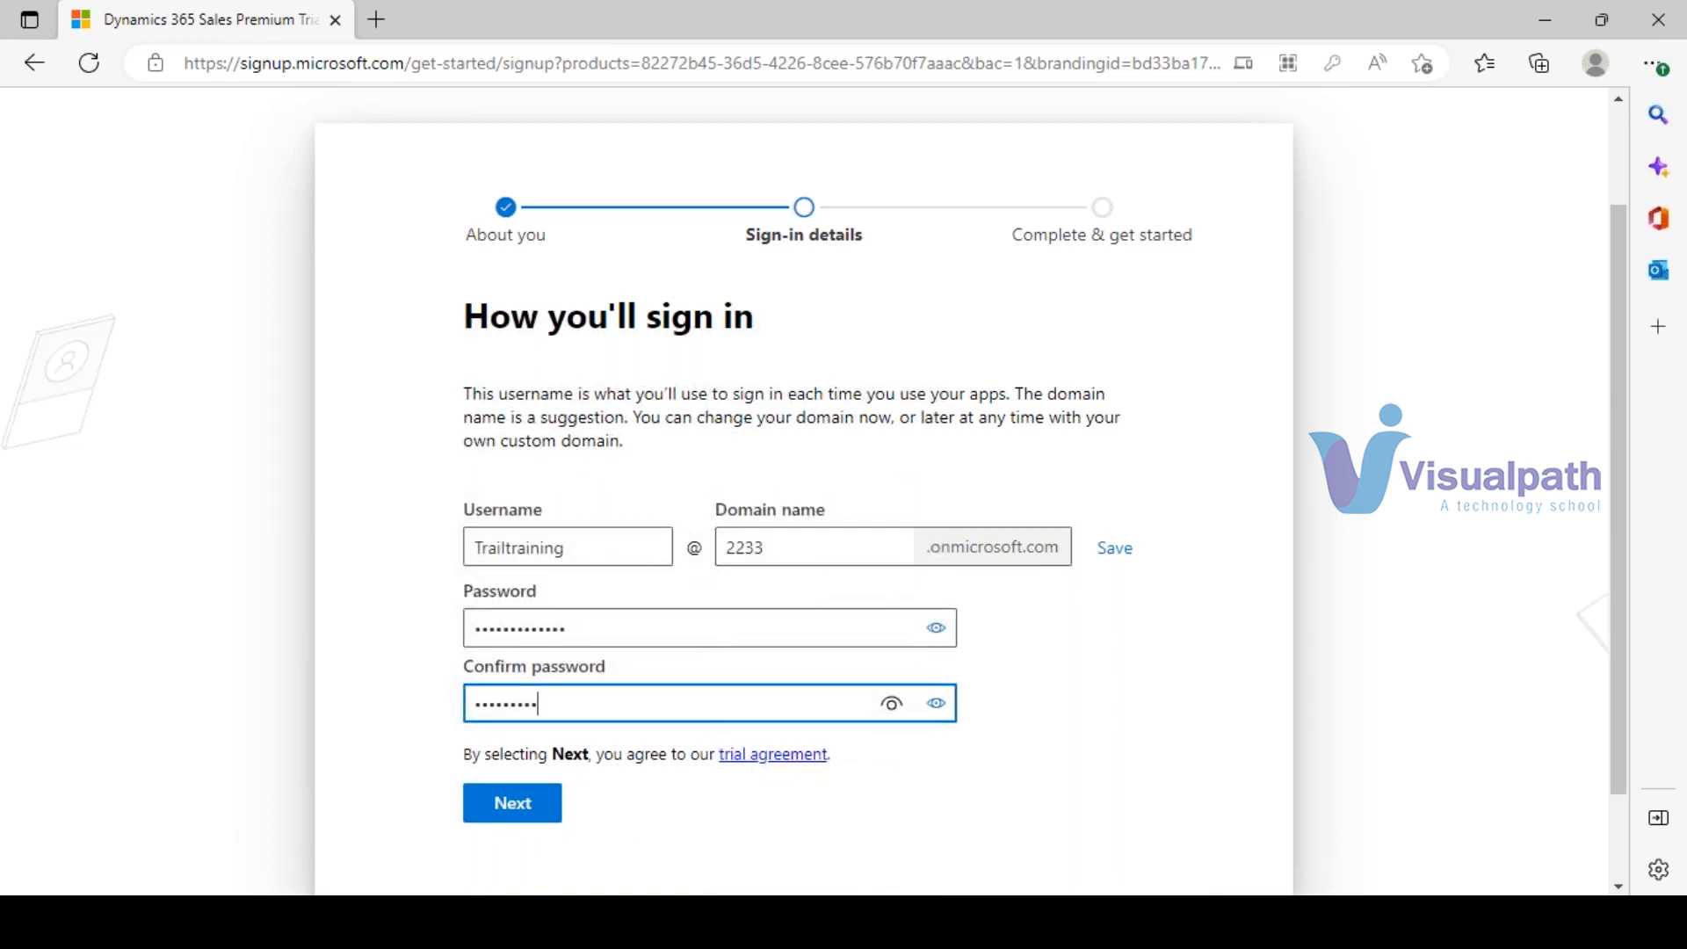
pyautogui.click(513, 816)
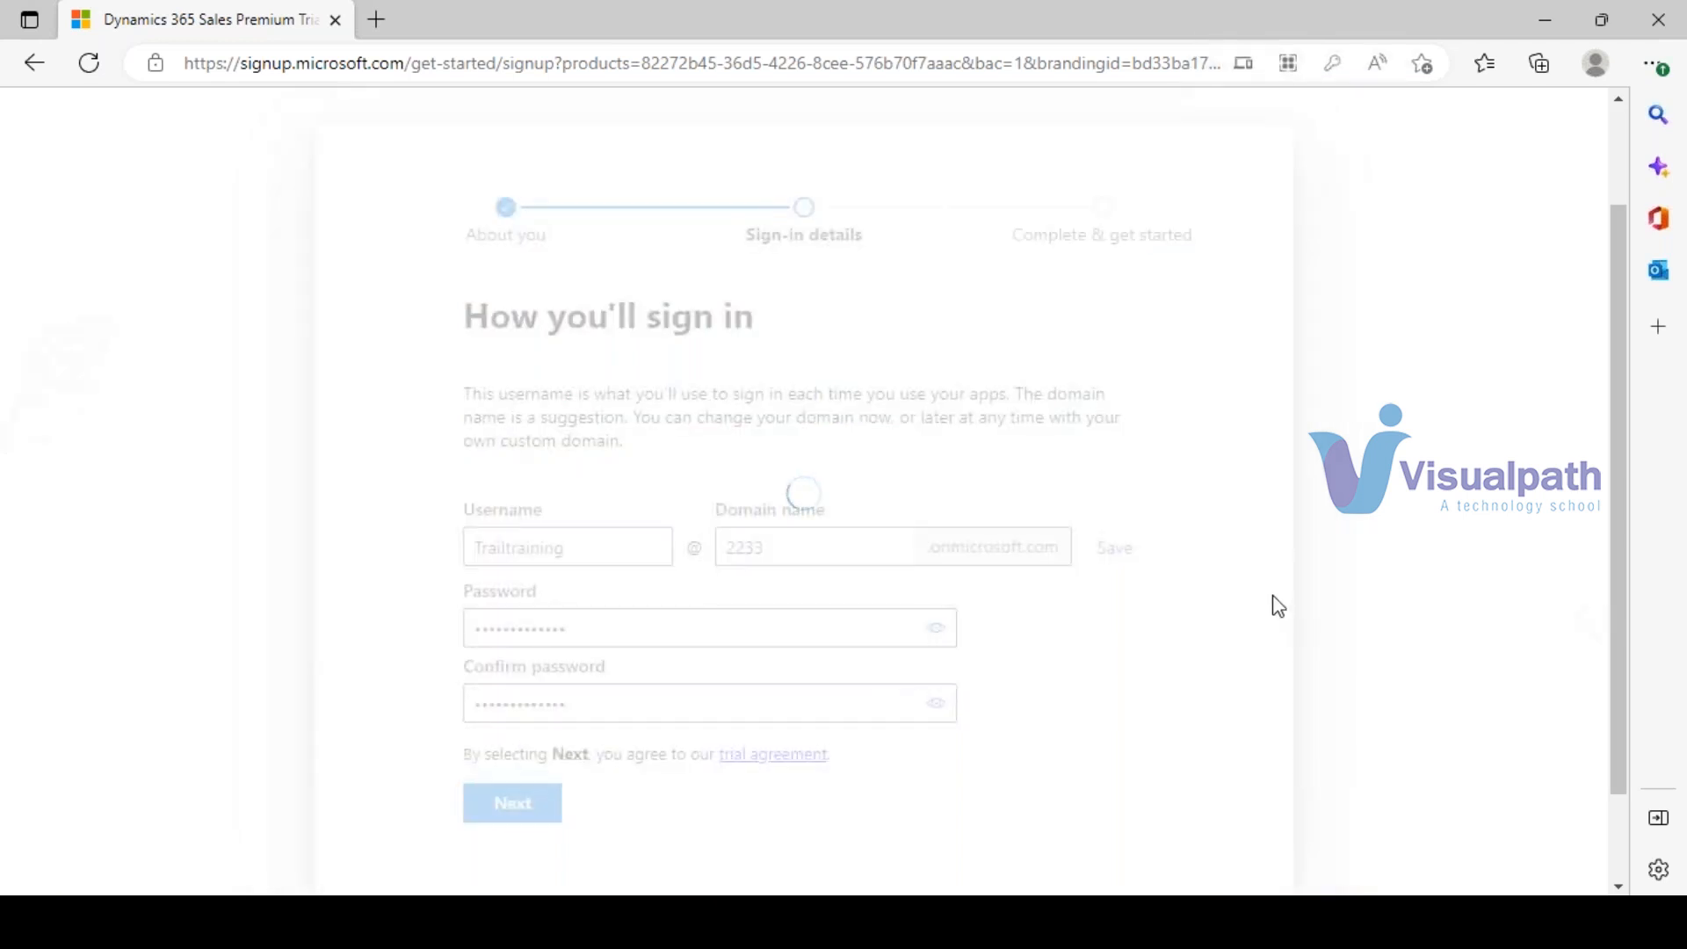
# Replace the unavailable domain with info2233, save it, and create the account
pyautogui.click(757, 549)
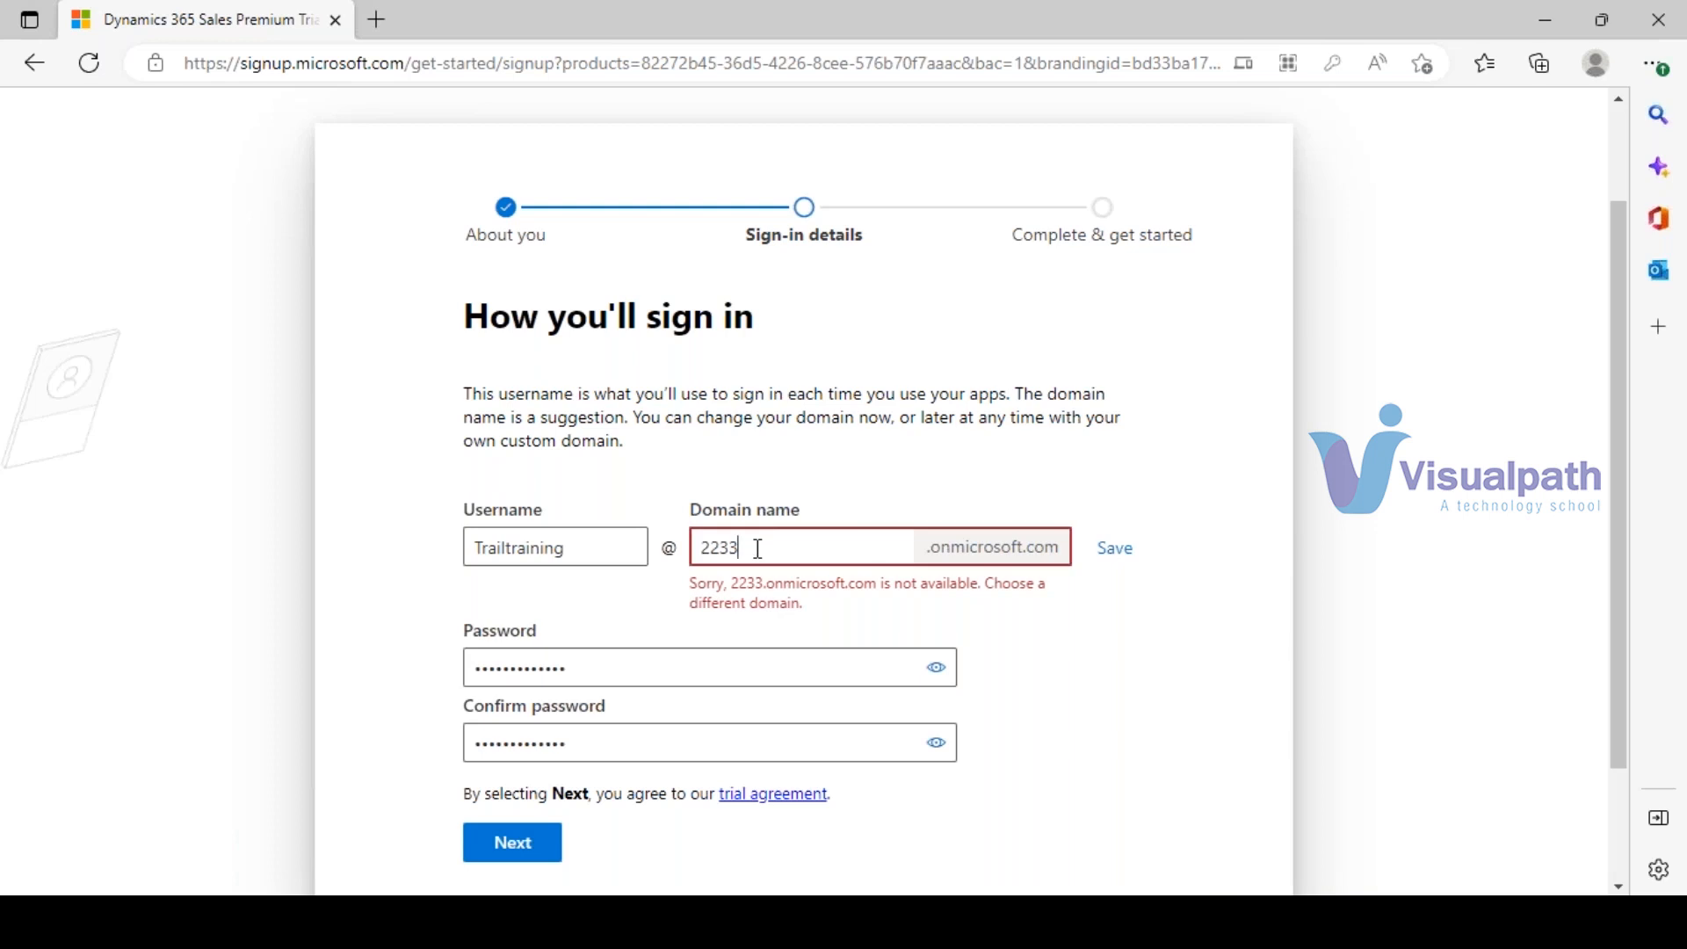
pyautogui.write('44')
pyautogui.click(515, 849)
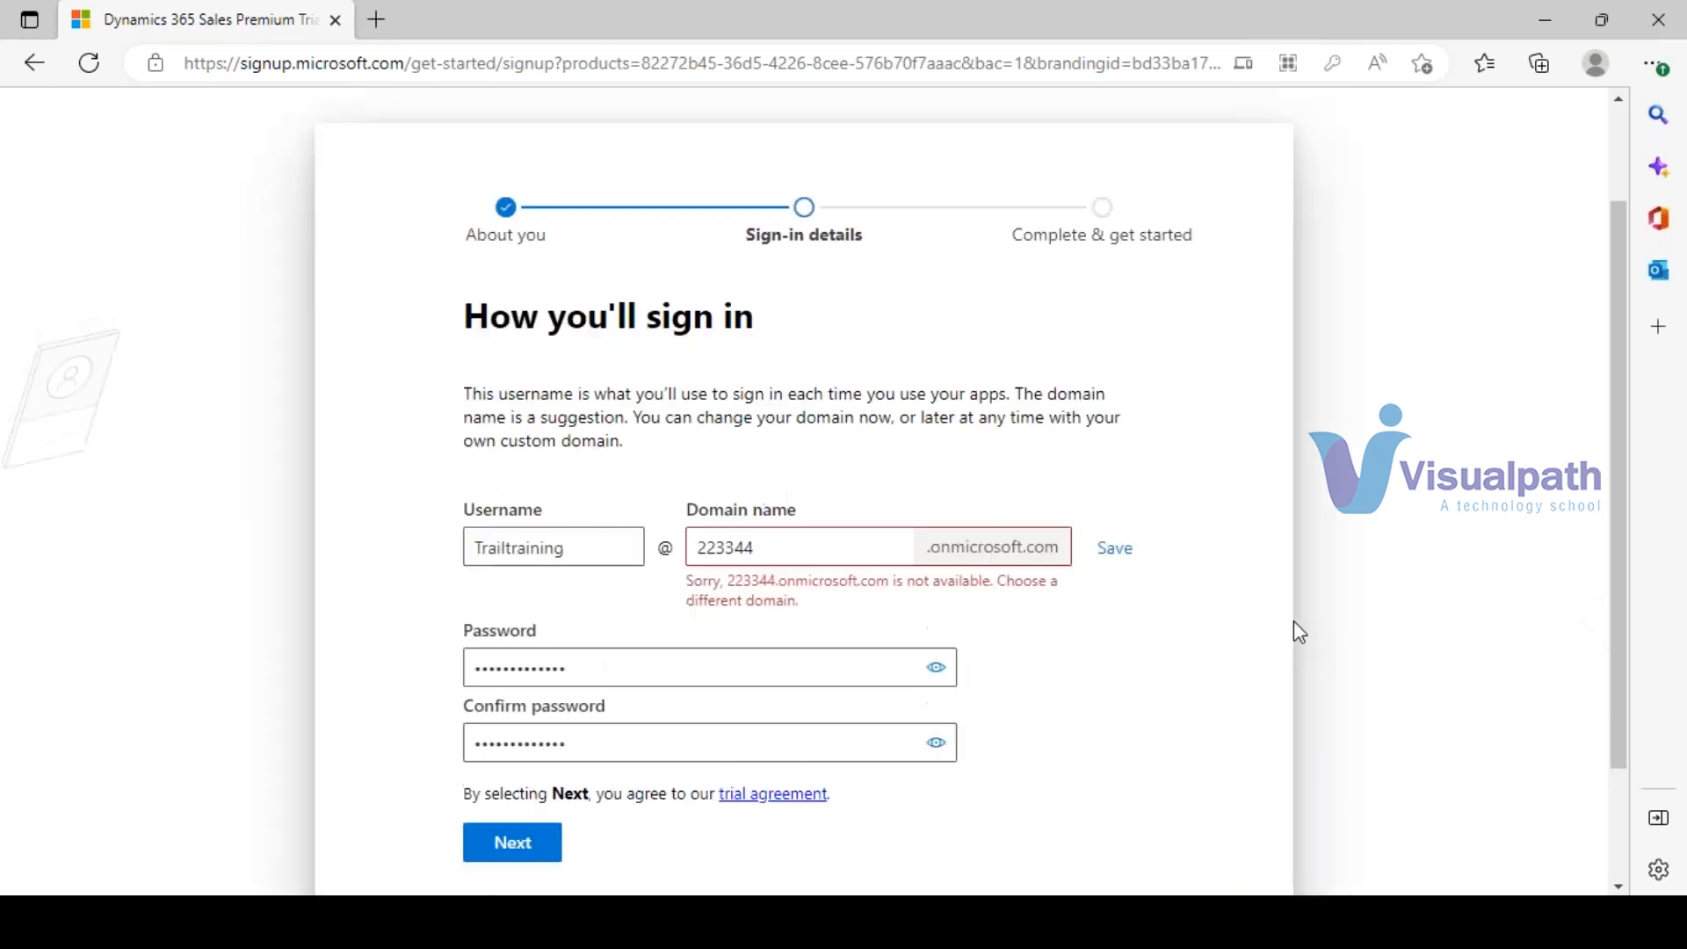
pyautogui.doubleClick(794, 554)
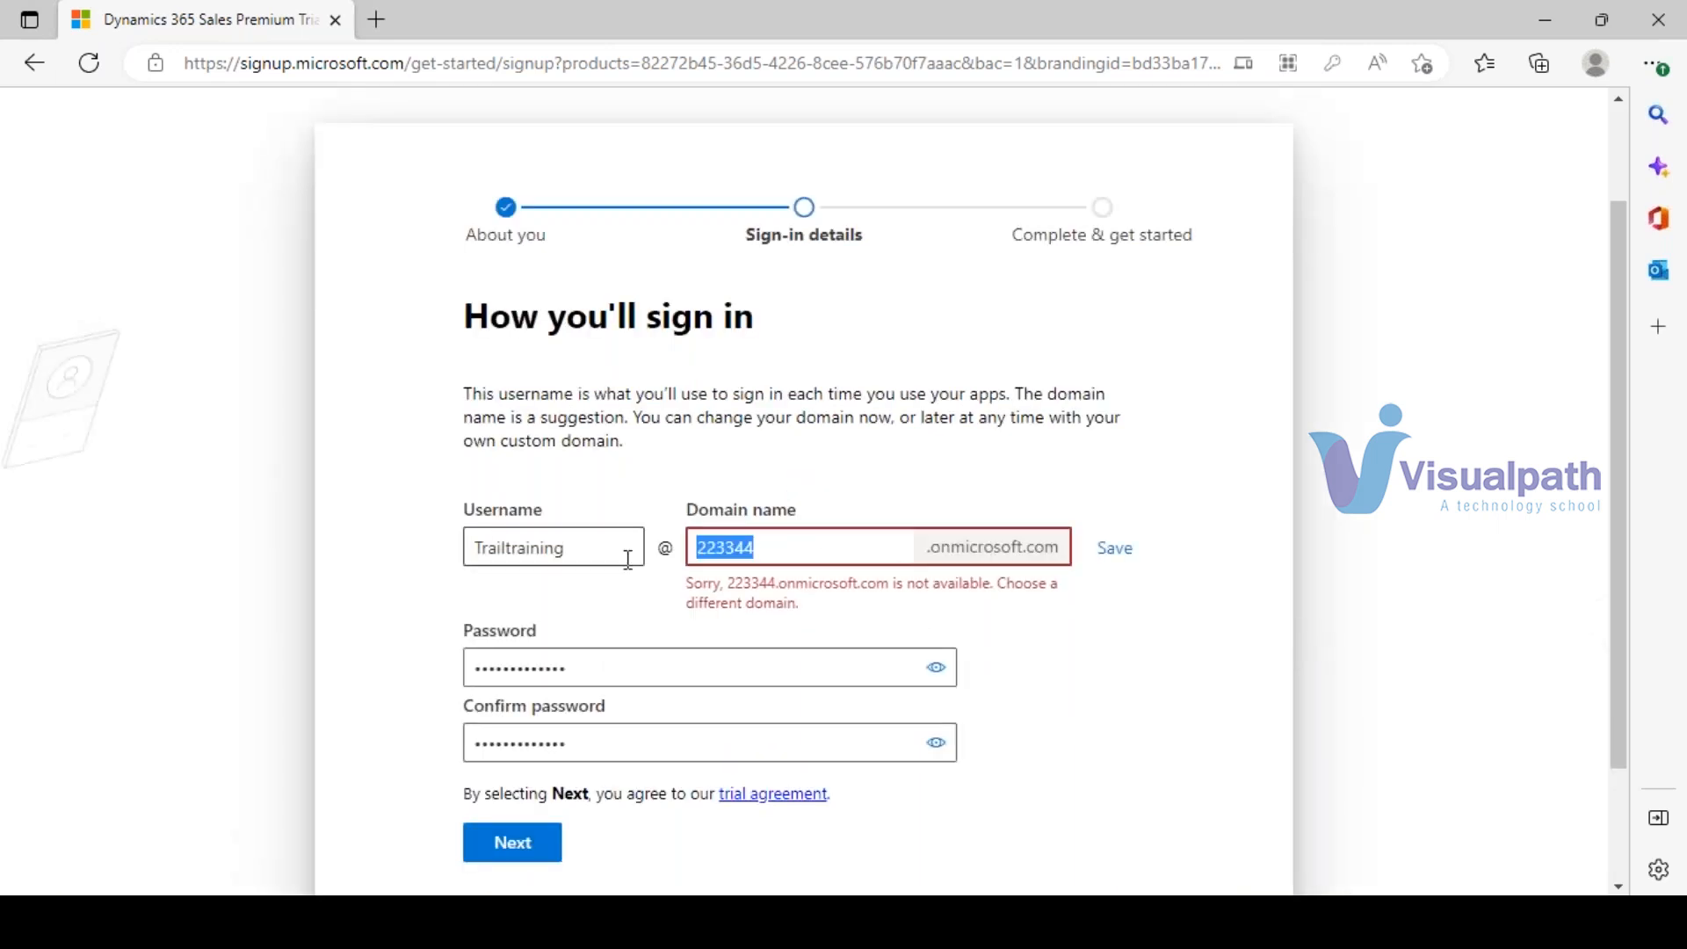
pyautogui.press('BackSpace')
pyautogui.write('info2233')
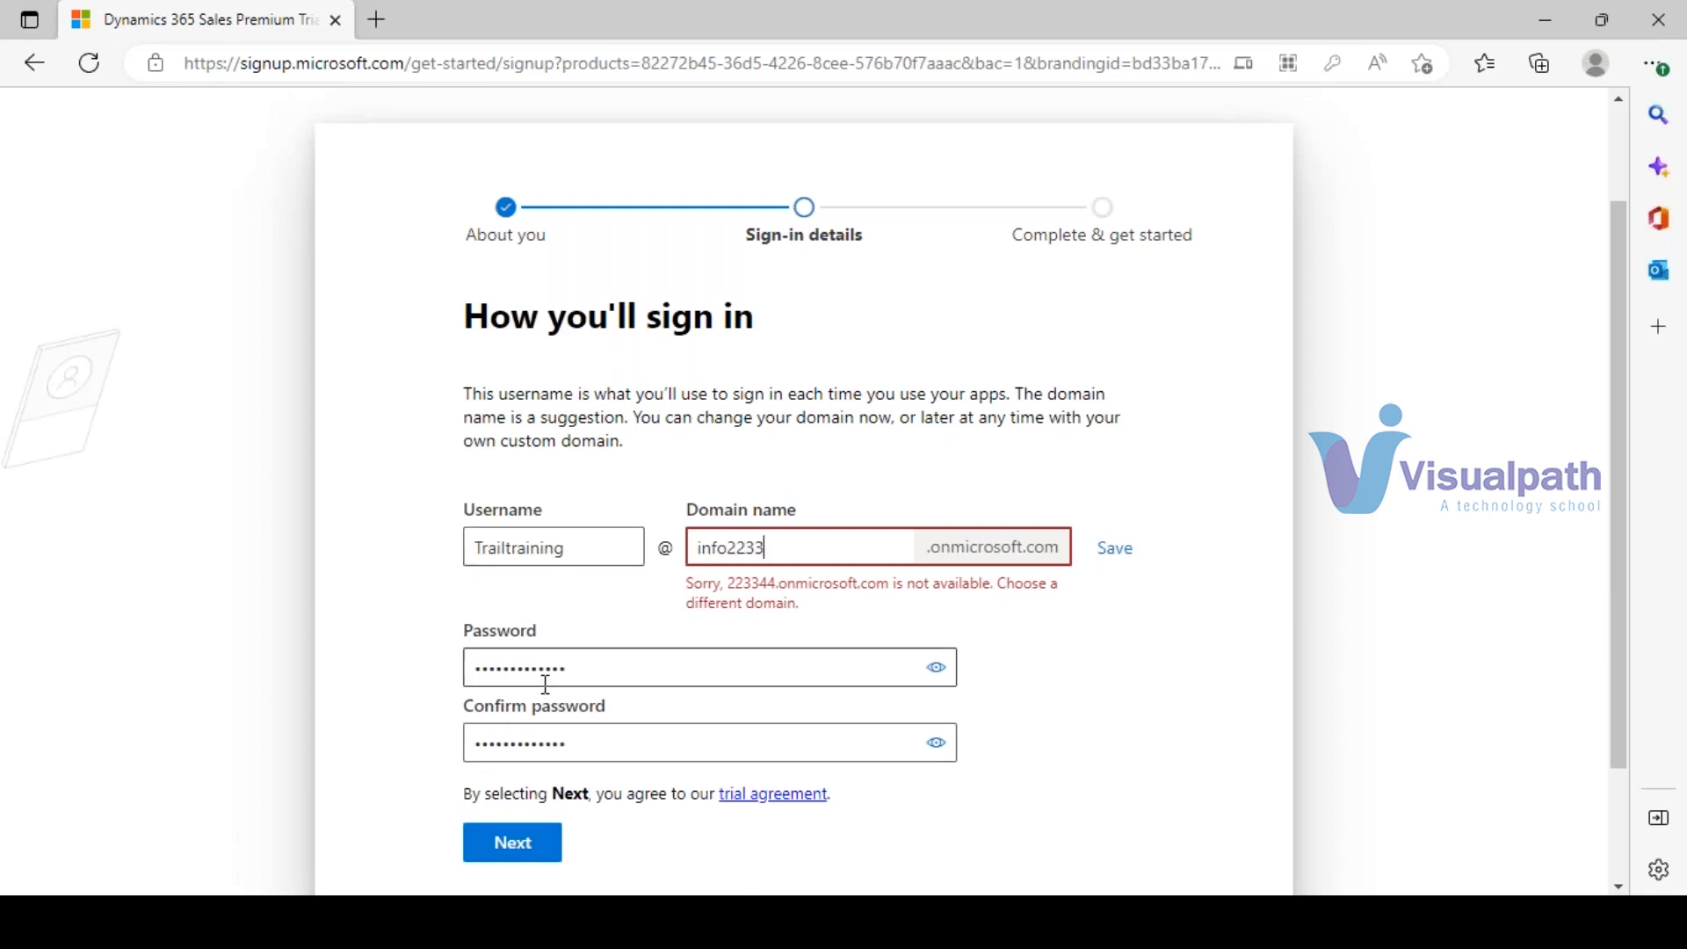
pyautogui.click(1109, 550)
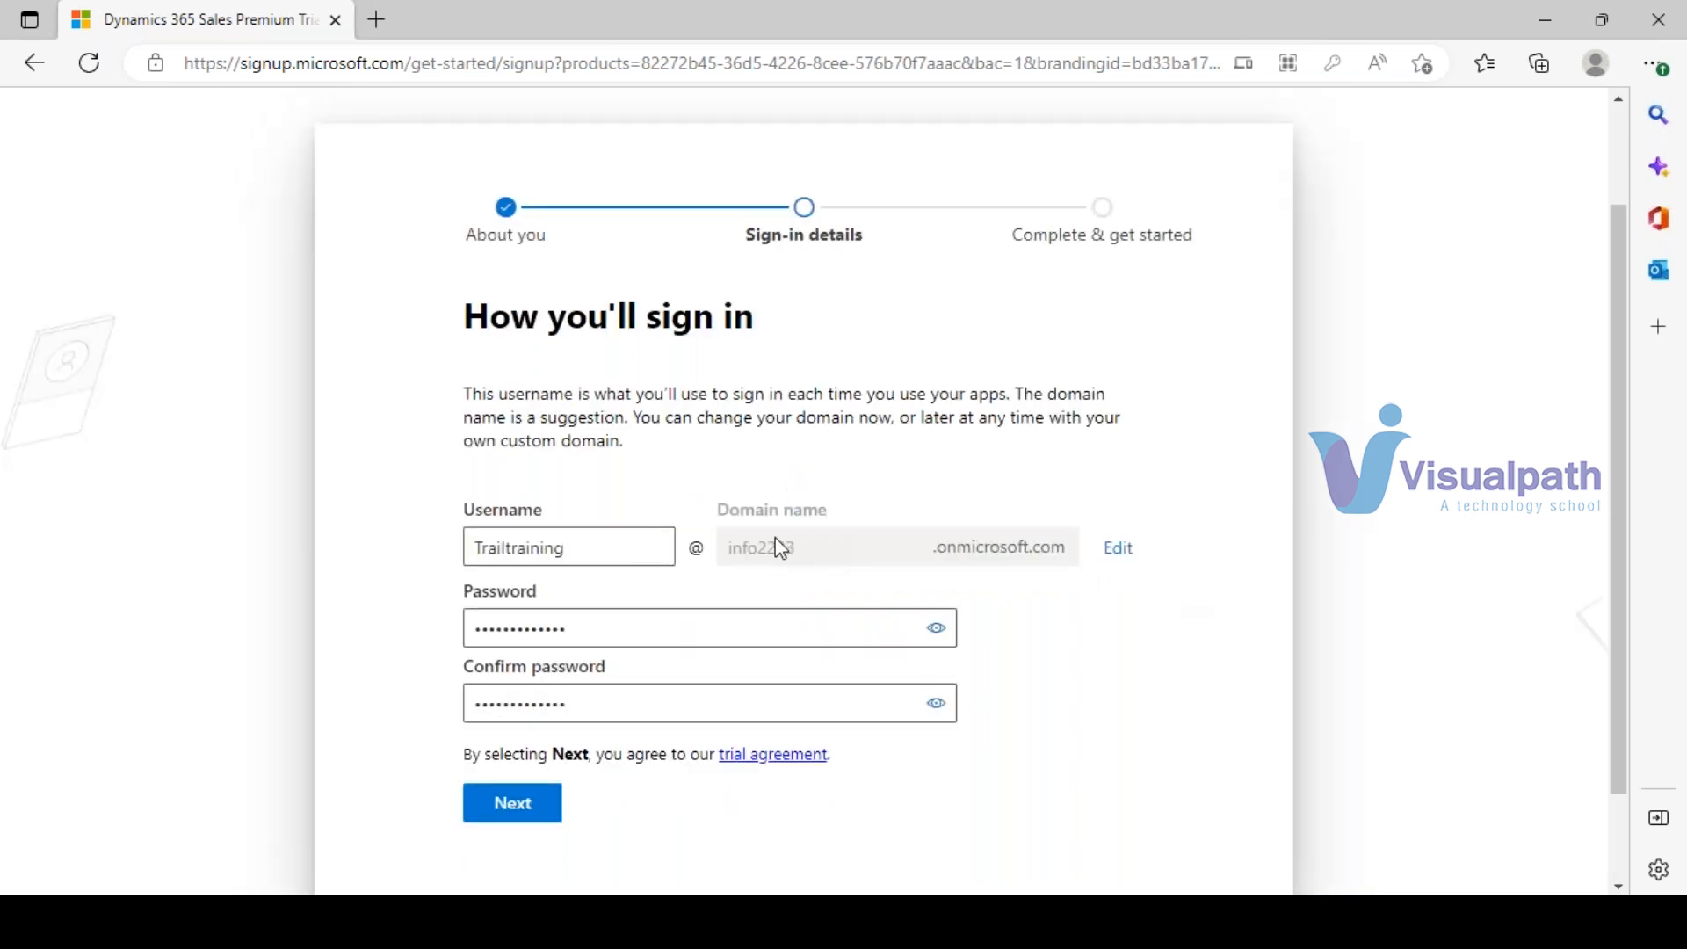
pyautogui.scroll(-2, 778, 549)
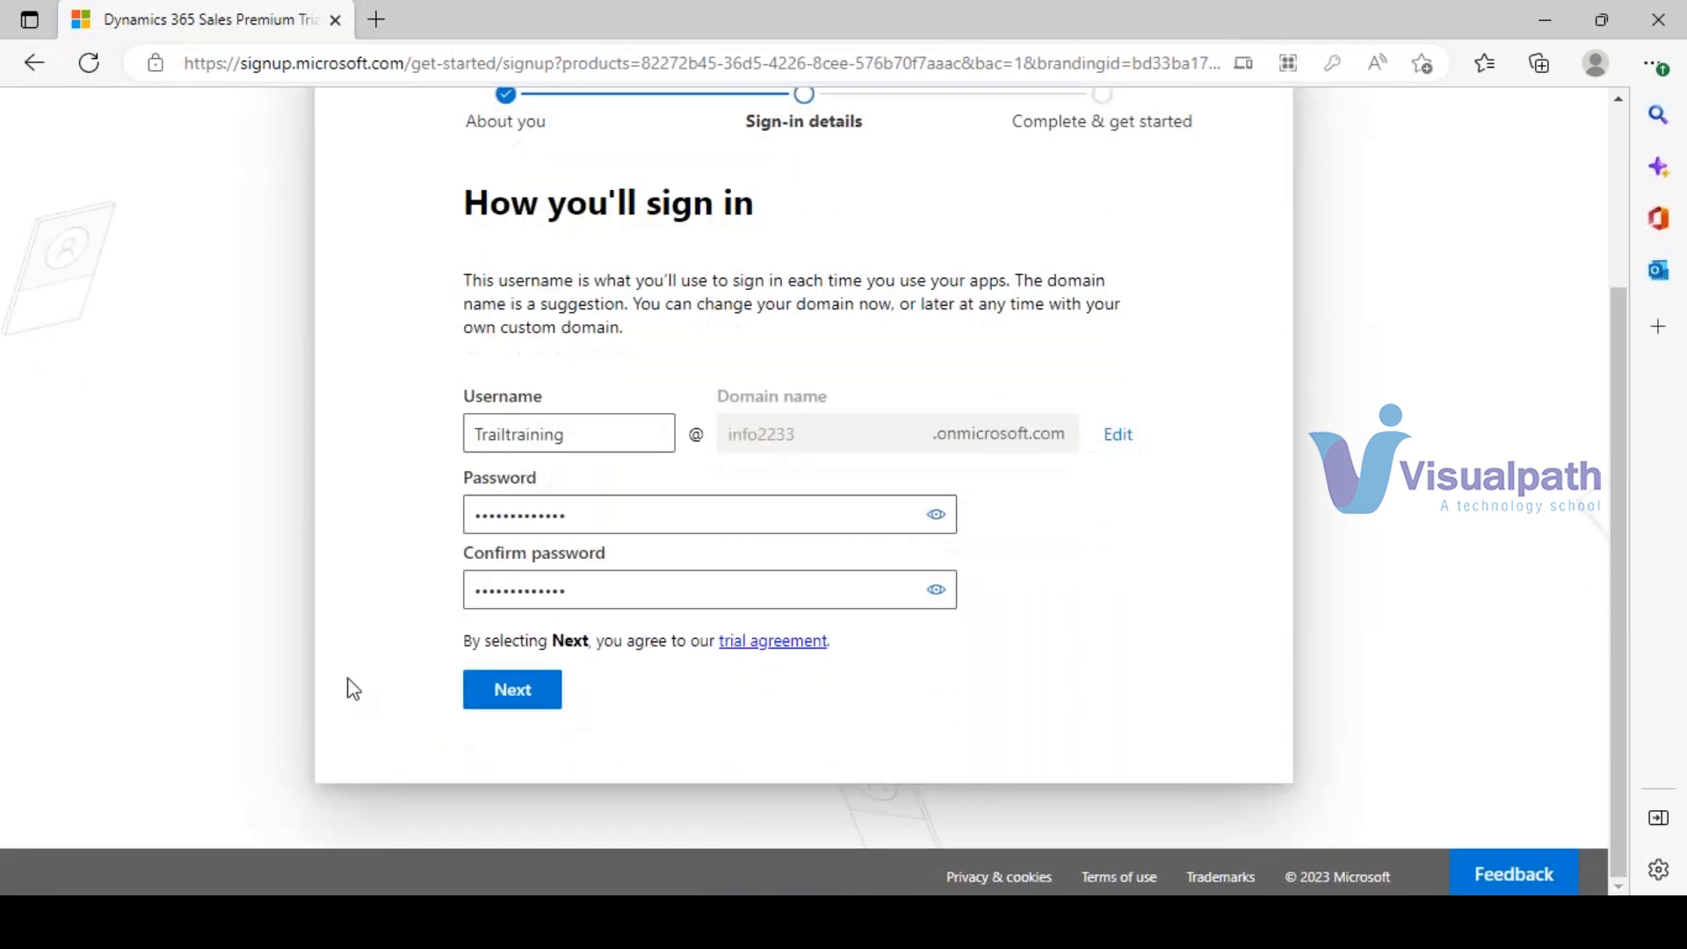
pyautogui.click(515, 694)
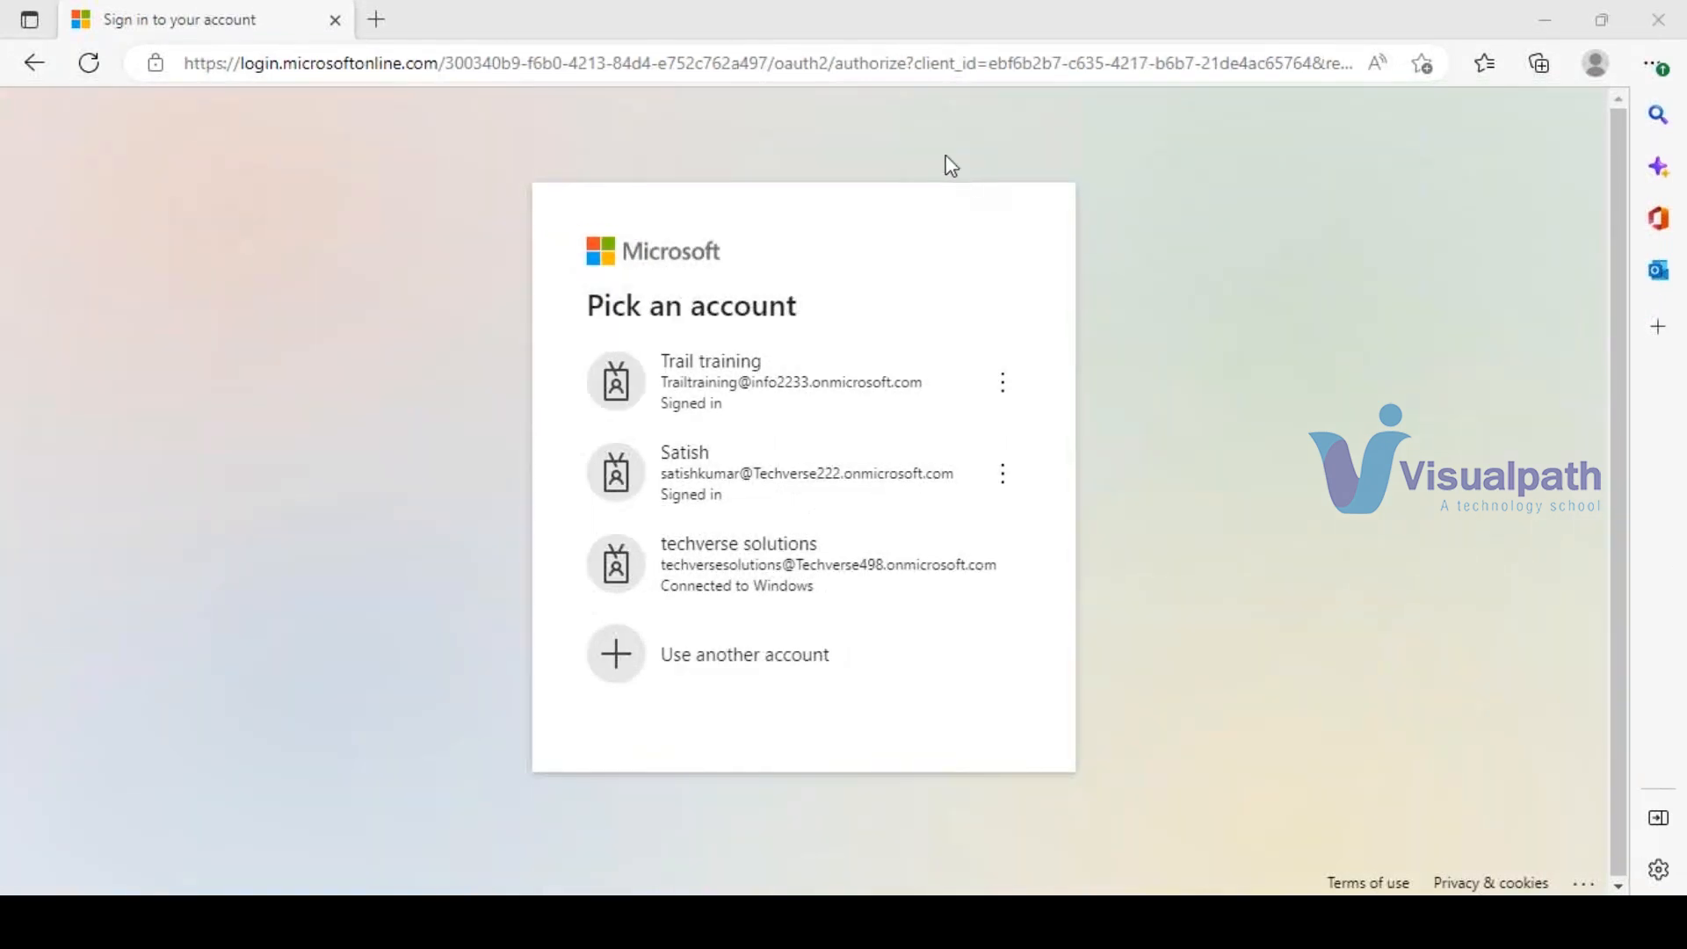
# Pick the new trial account to sign in, then launch the Dynamics 365 Sales trial
pyautogui.click(785, 404)
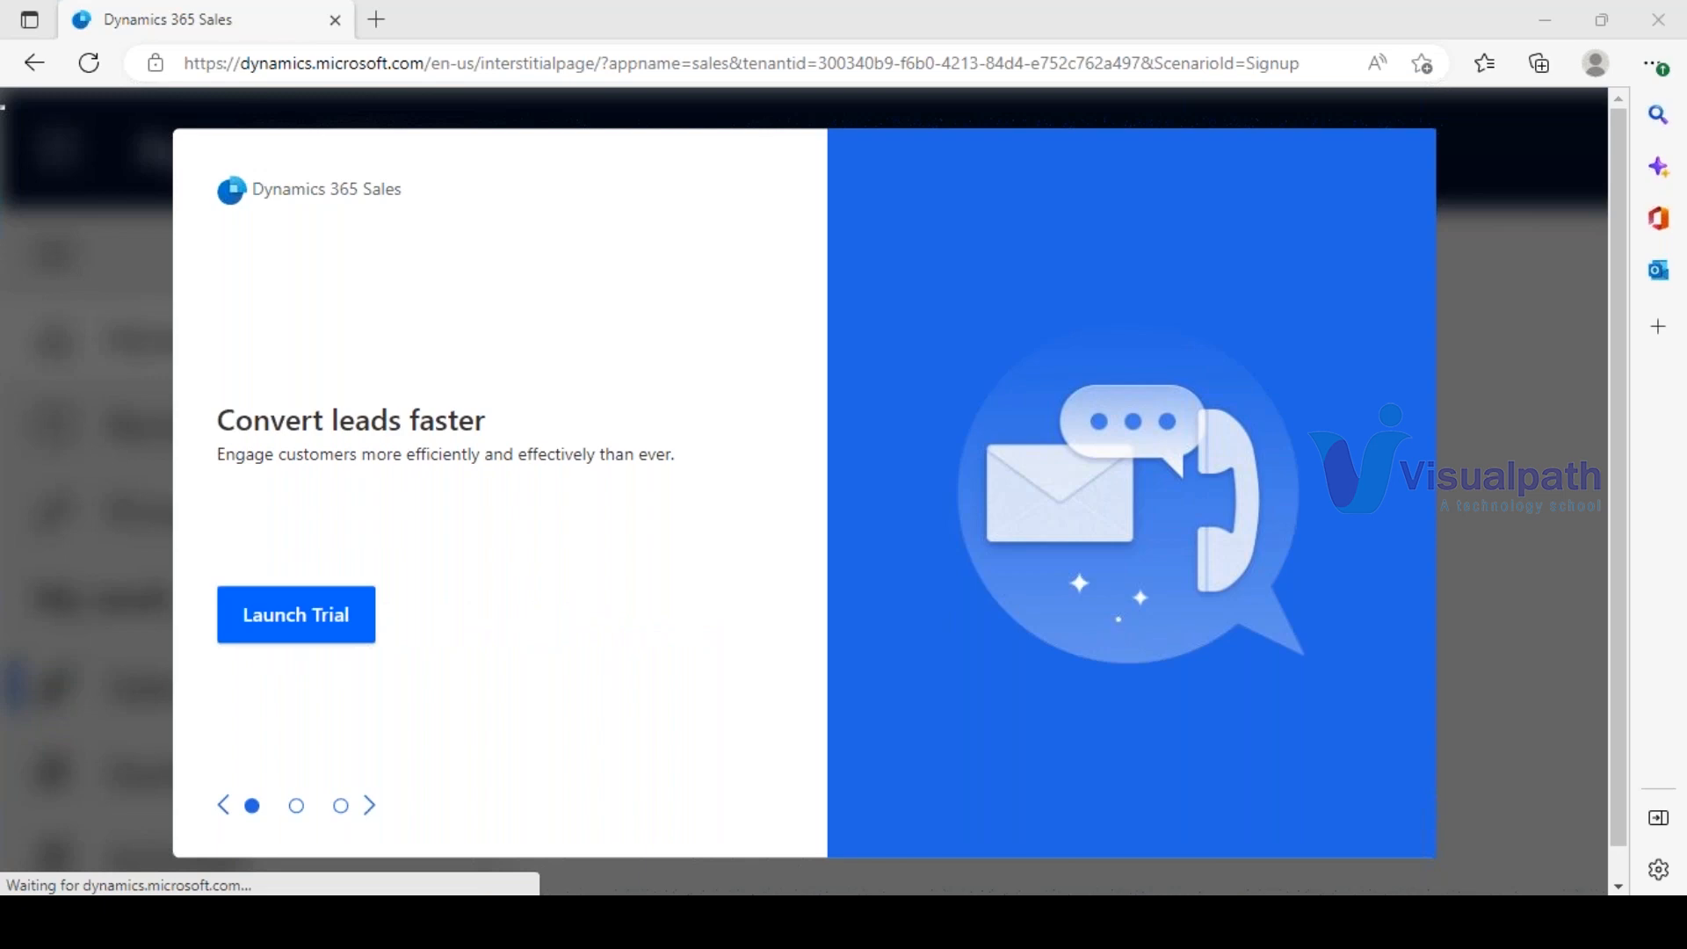
pyautogui.click(300, 622)
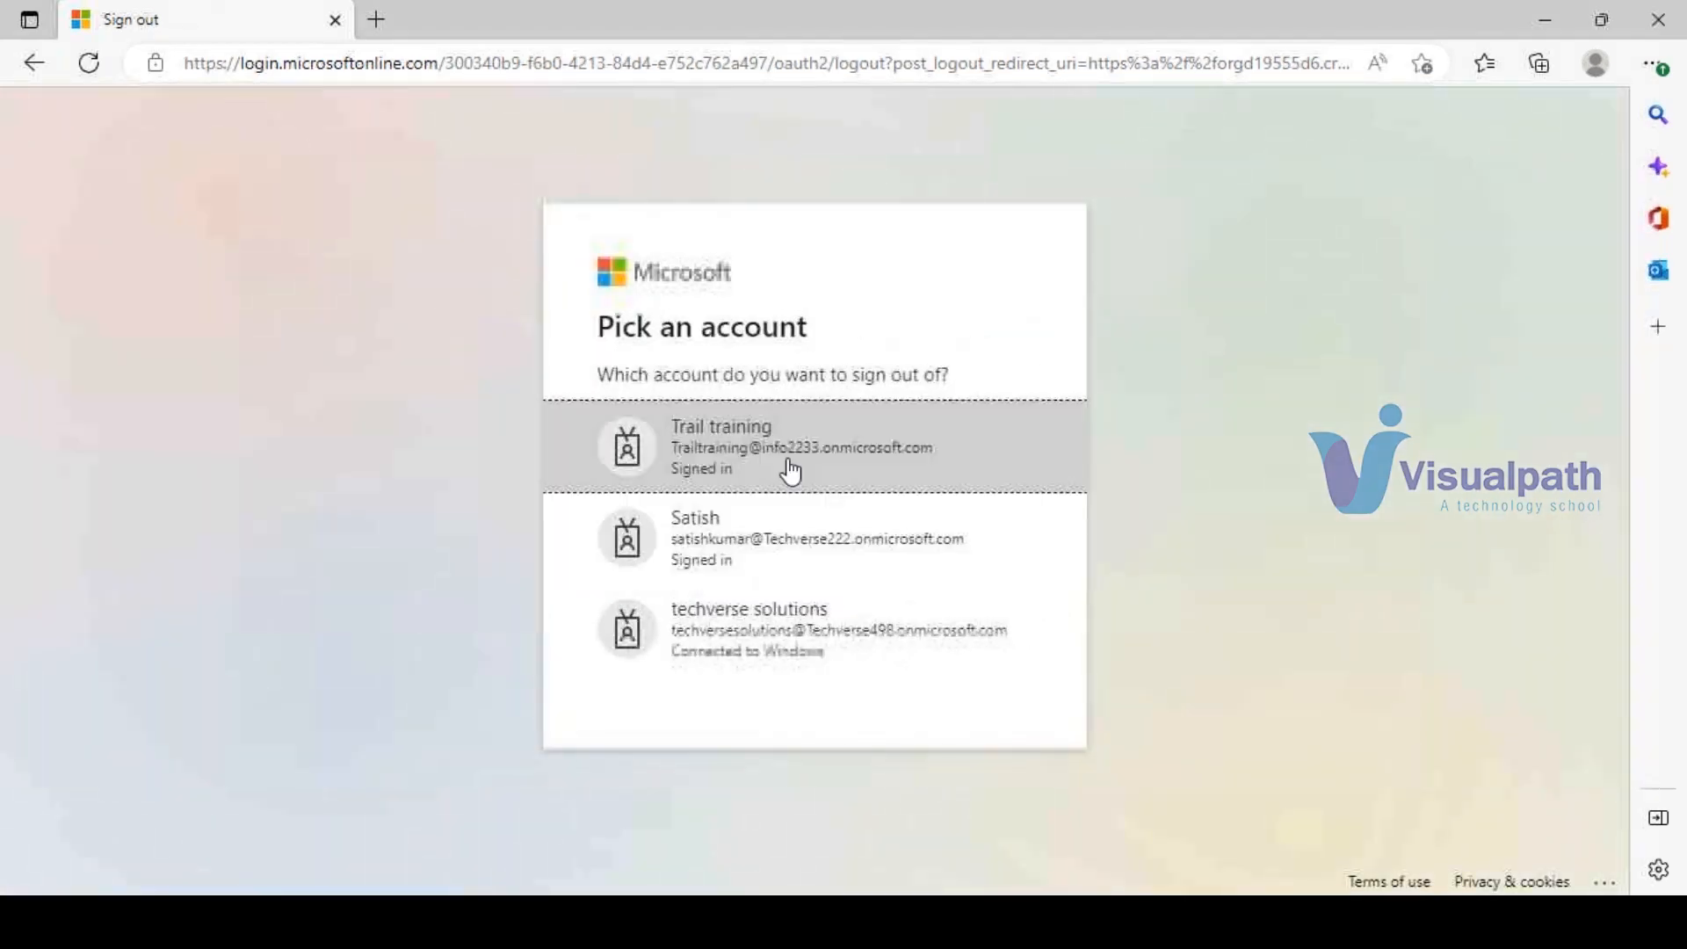
# Sign out of the new trial account and the other signed-in account
pyautogui.click(791, 471)
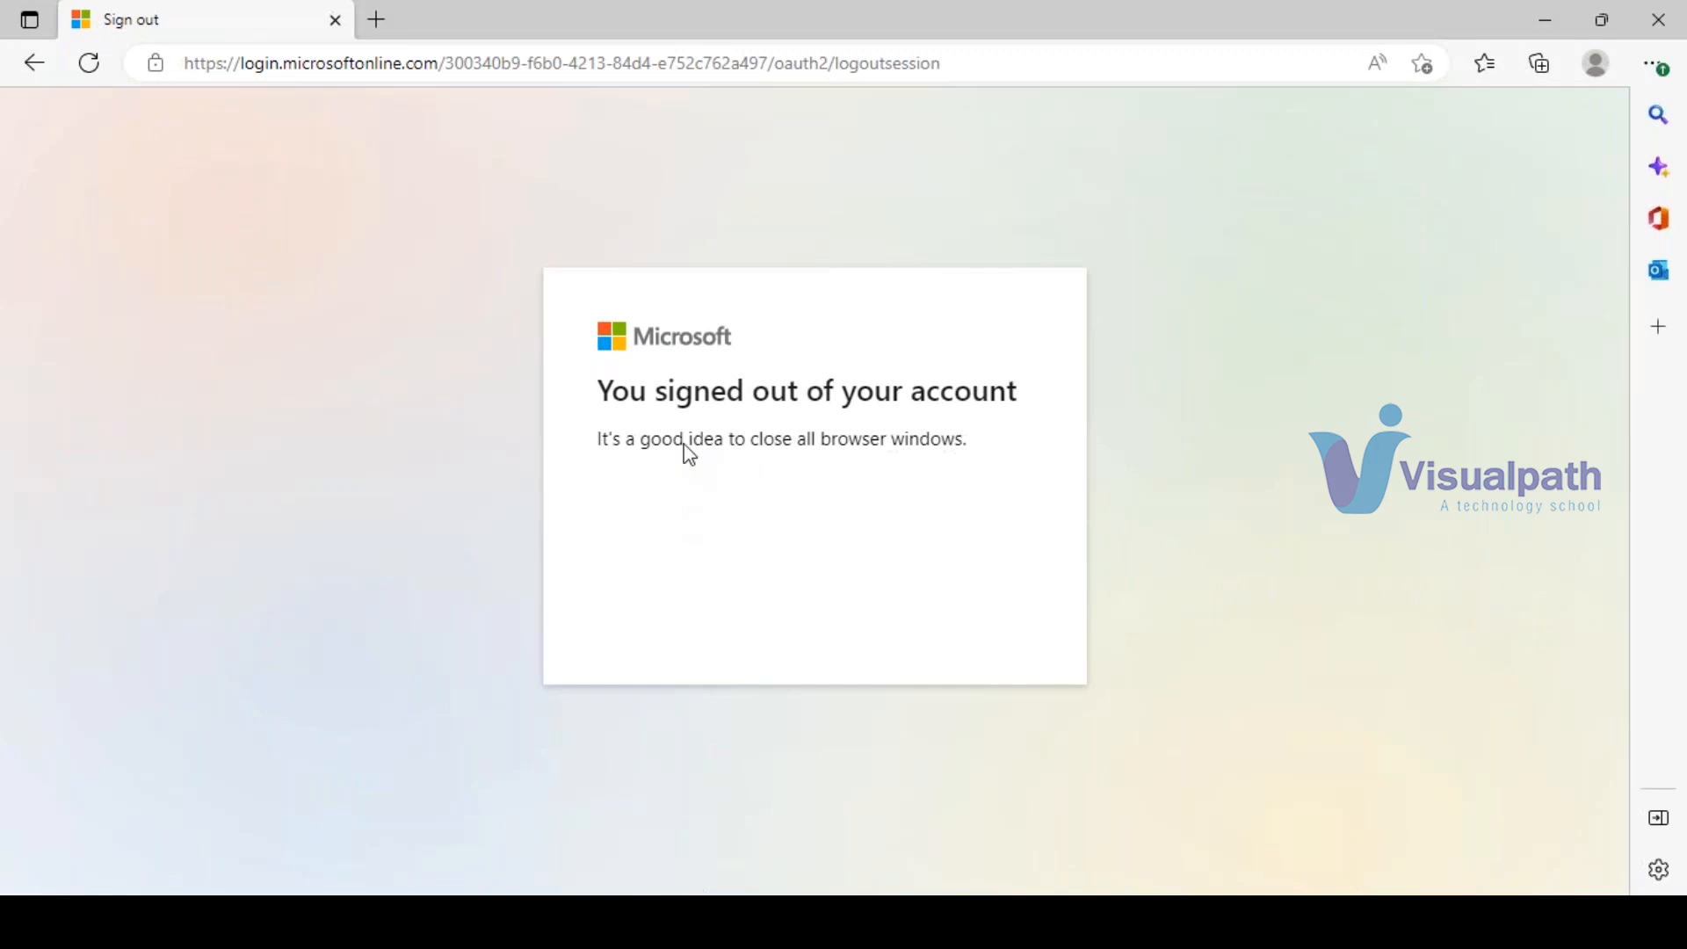
pyautogui.click(89, 63)
pyautogui.click(904, 248)
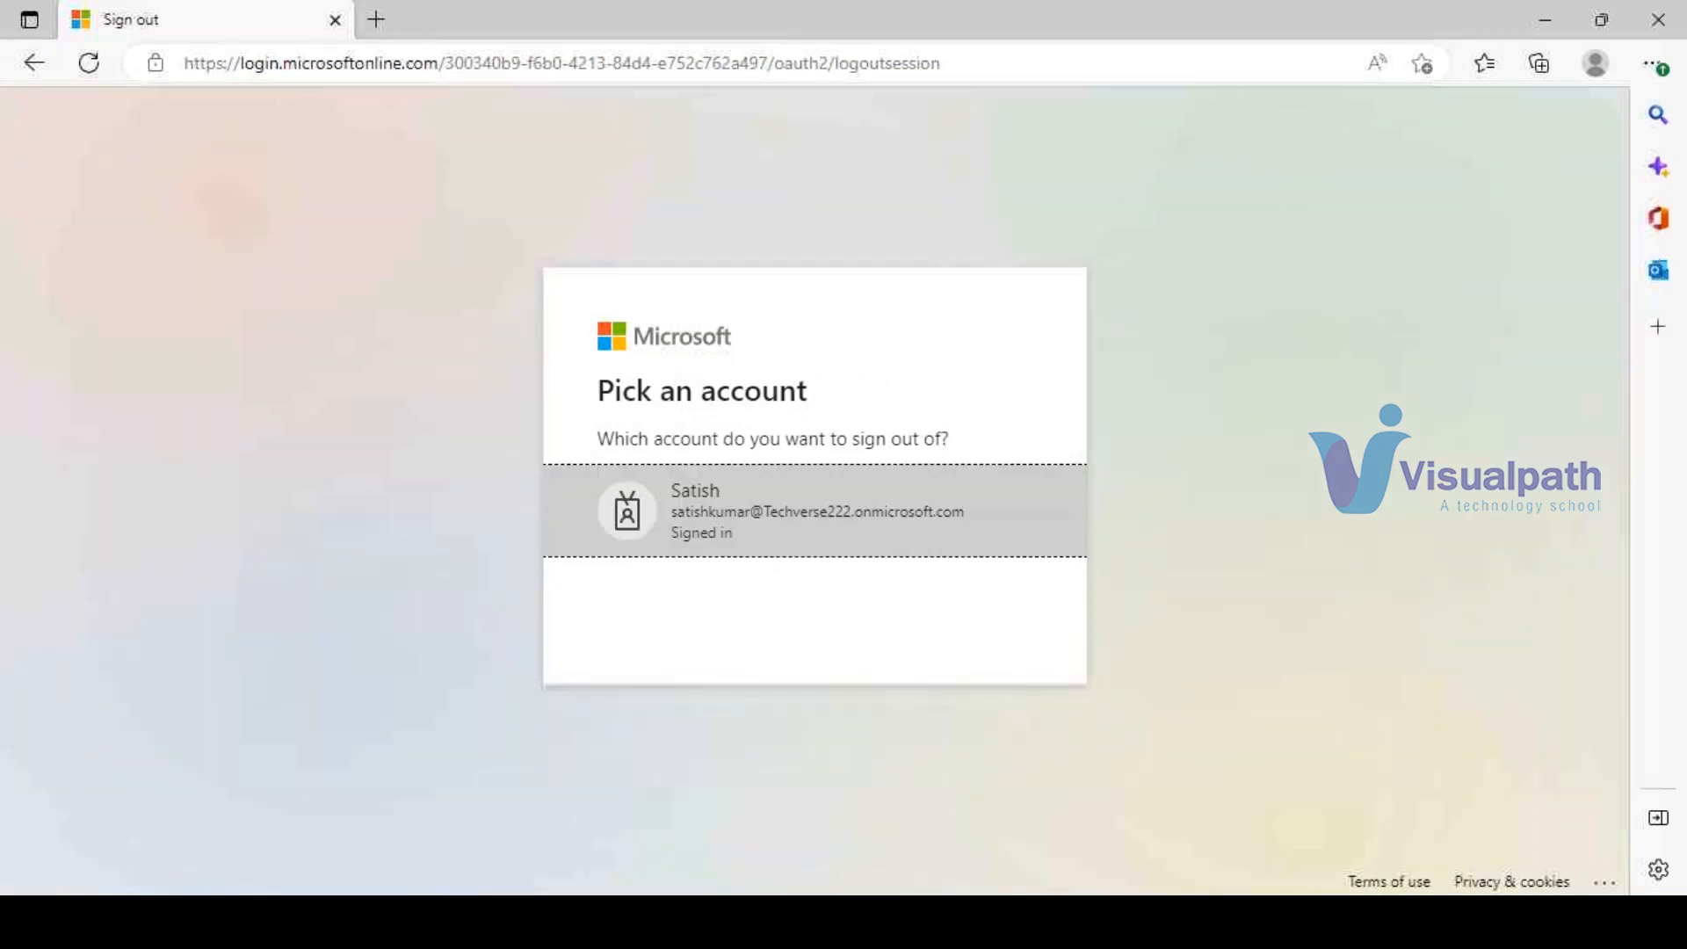
pyautogui.click(765, 523)
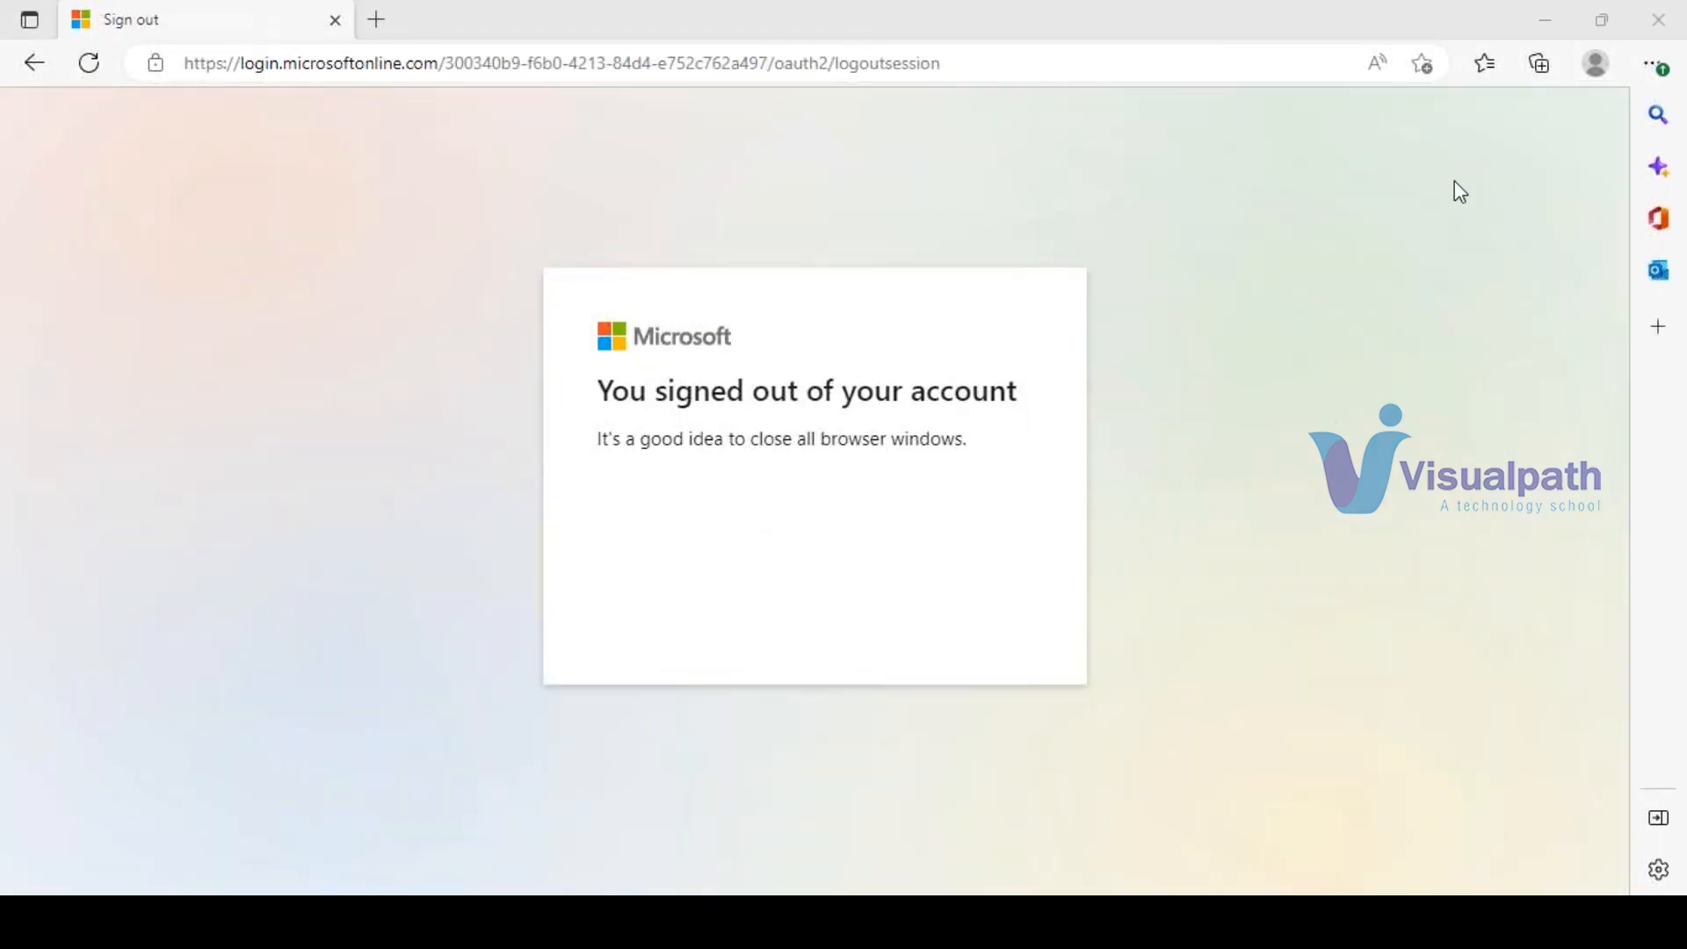
# Copy the make.powerapps.com address from the other browser and load it in the signed-out window
pyautogui.click(445, 58)
pyautogui.moveTo(571, 922)
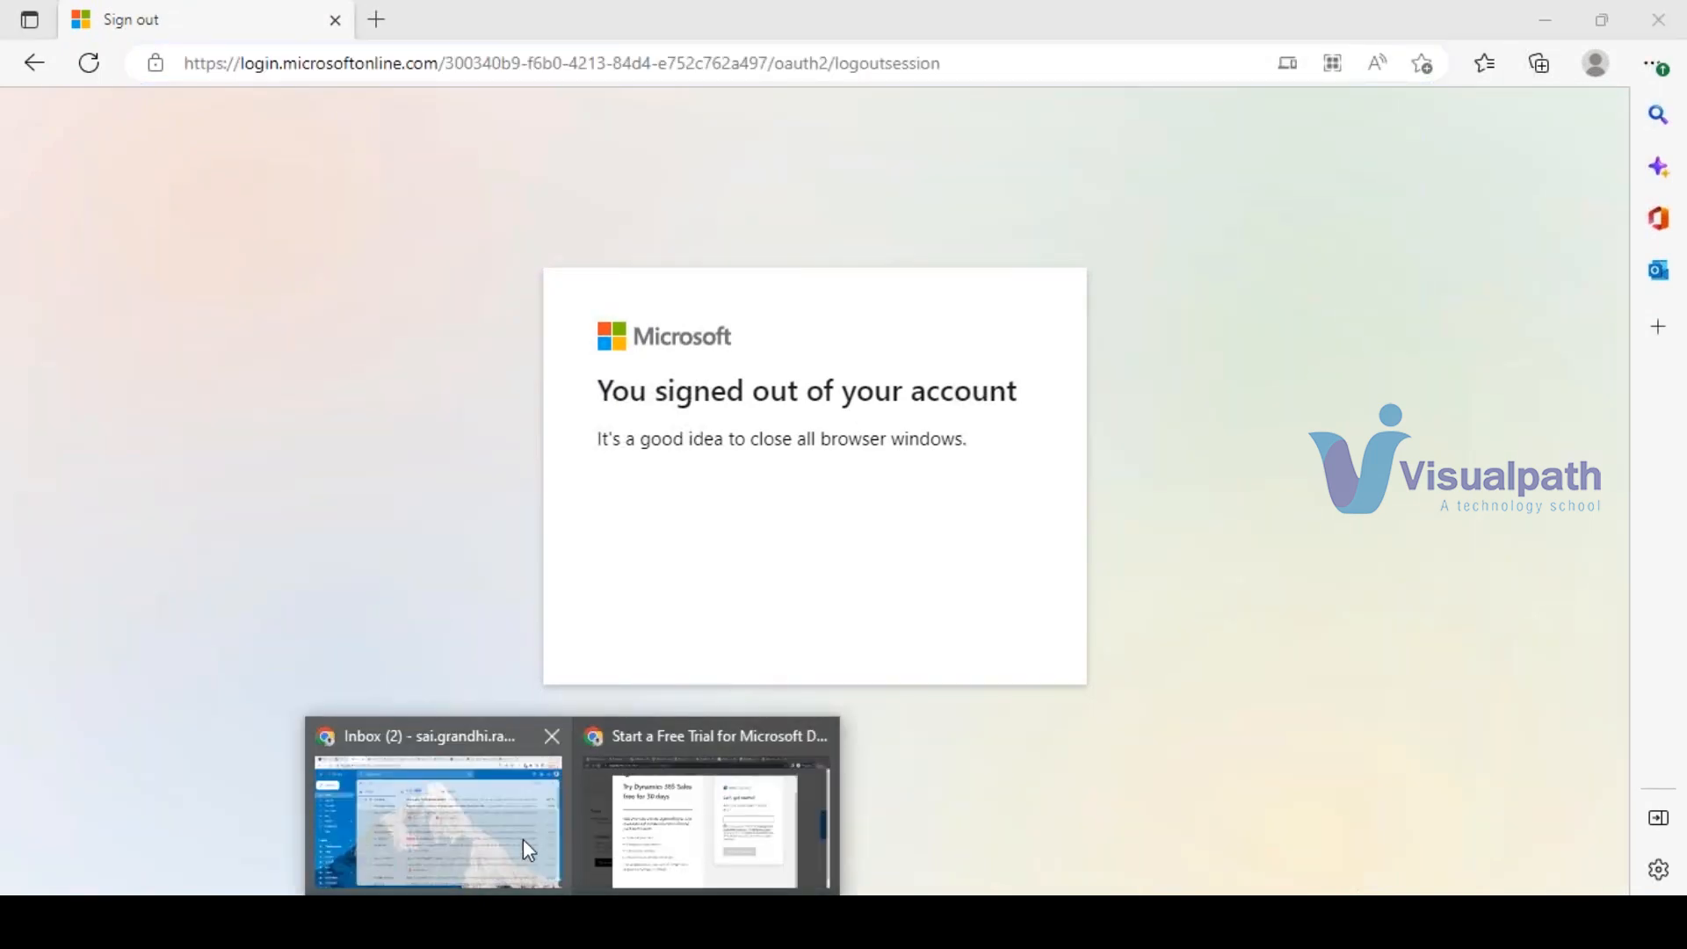
pyautogui.click(642, 824)
pyautogui.click(245, 17)
pyautogui.click(349, 61)
pyautogui.click(345, 66)
pyautogui.hotkey('shift', 'Home')
pyautogui.hotkey('ctrl', 'c')
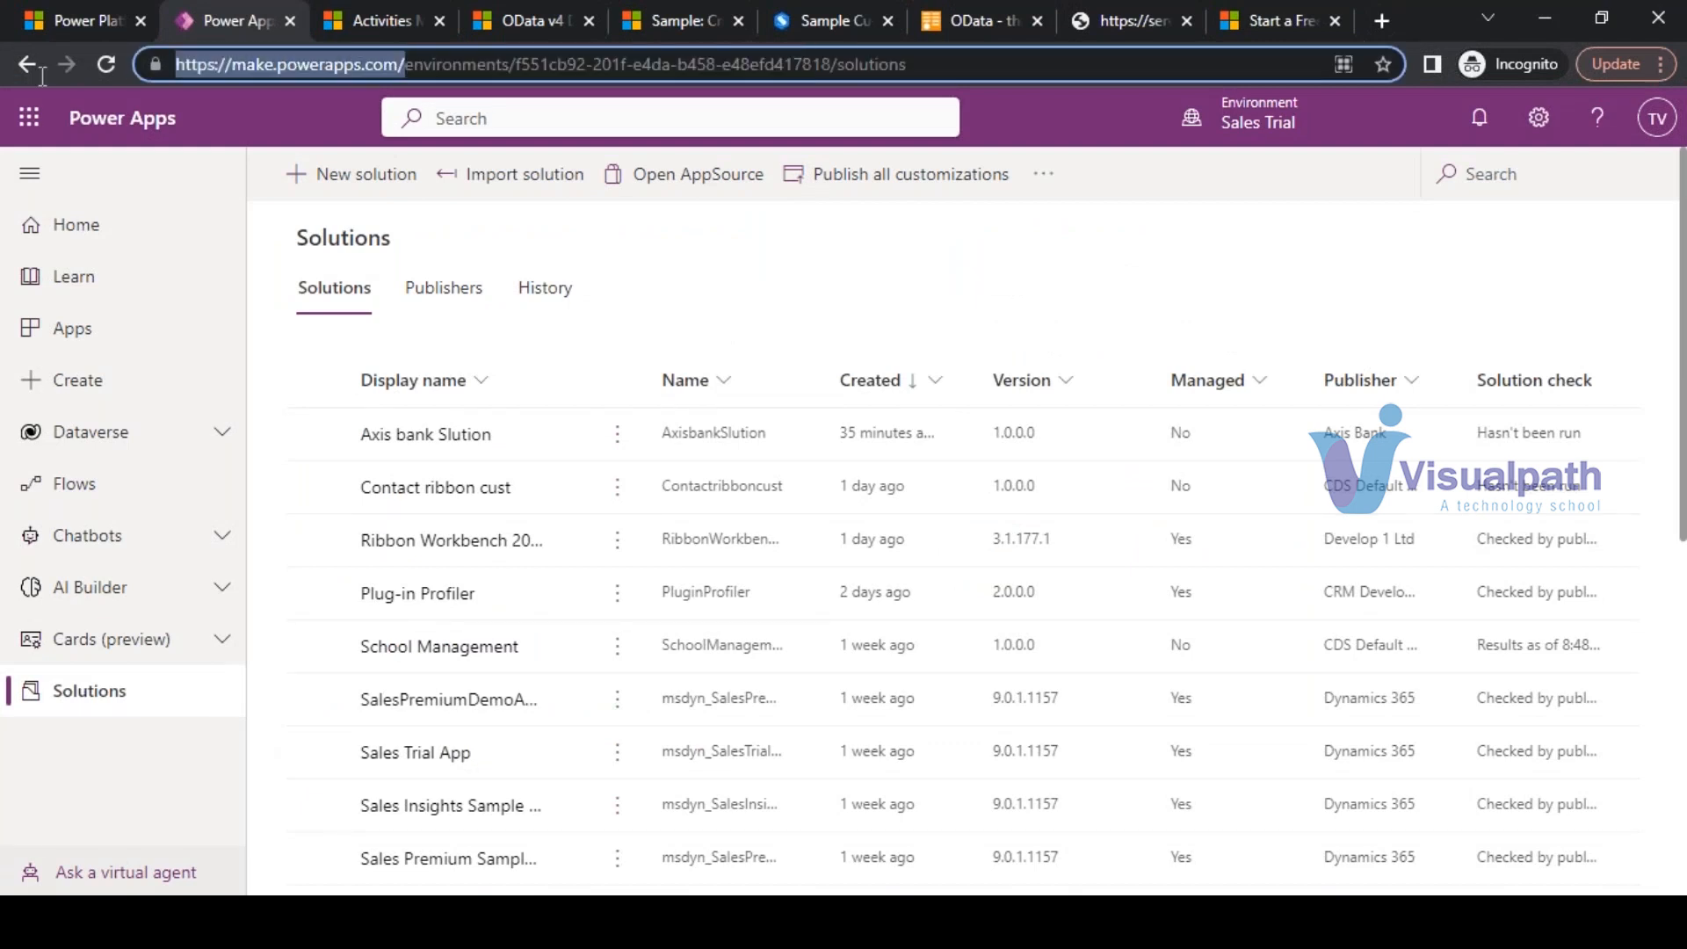
pyautogui.hotkey('alt', 'Tab')
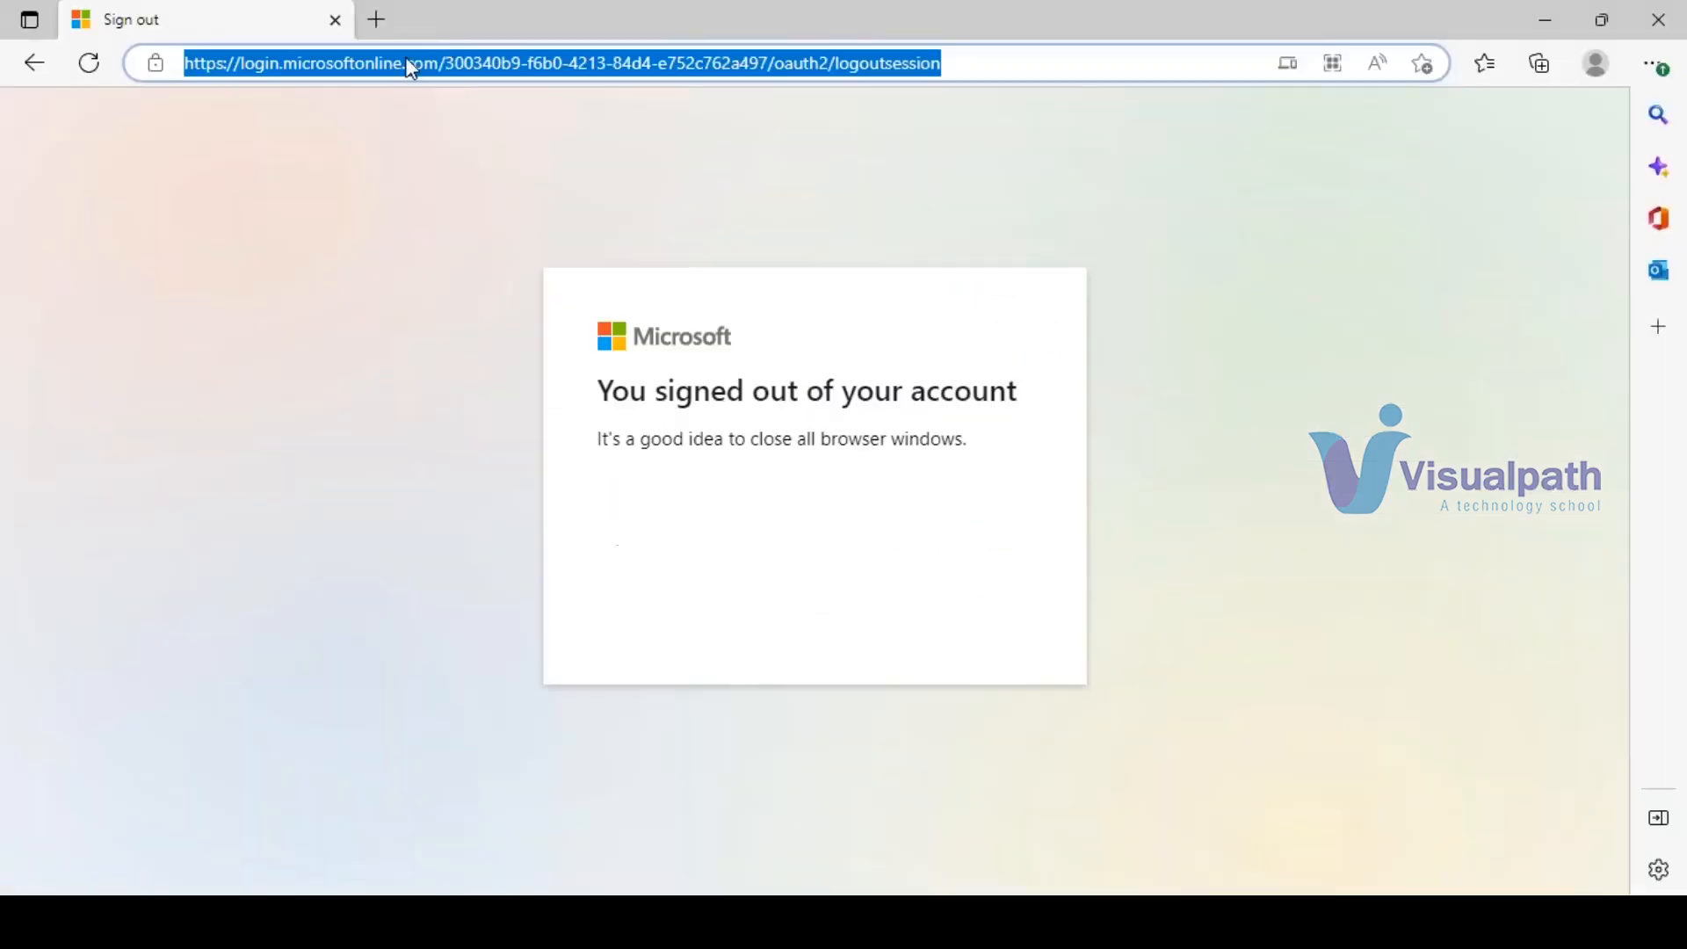
pyautogui.hotkey('ctrl', 'v')
pyautogui.press('Return')
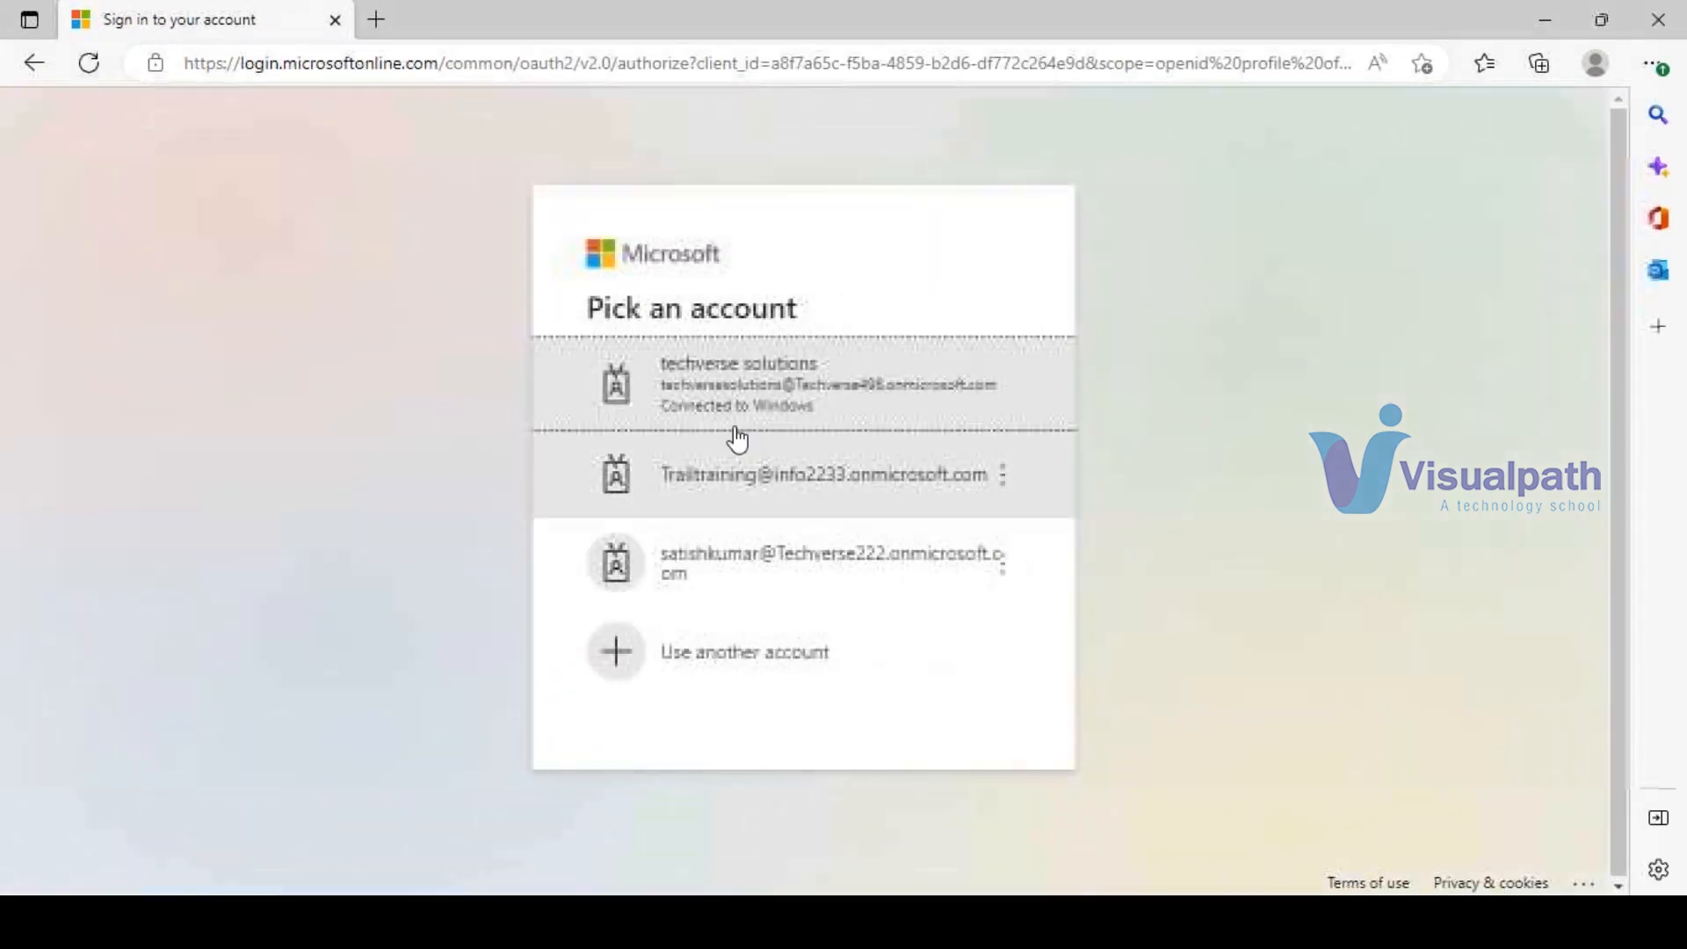
# Choose the trial account, enter its password, and stay signed in without asking again
pyautogui.click(772, 479)
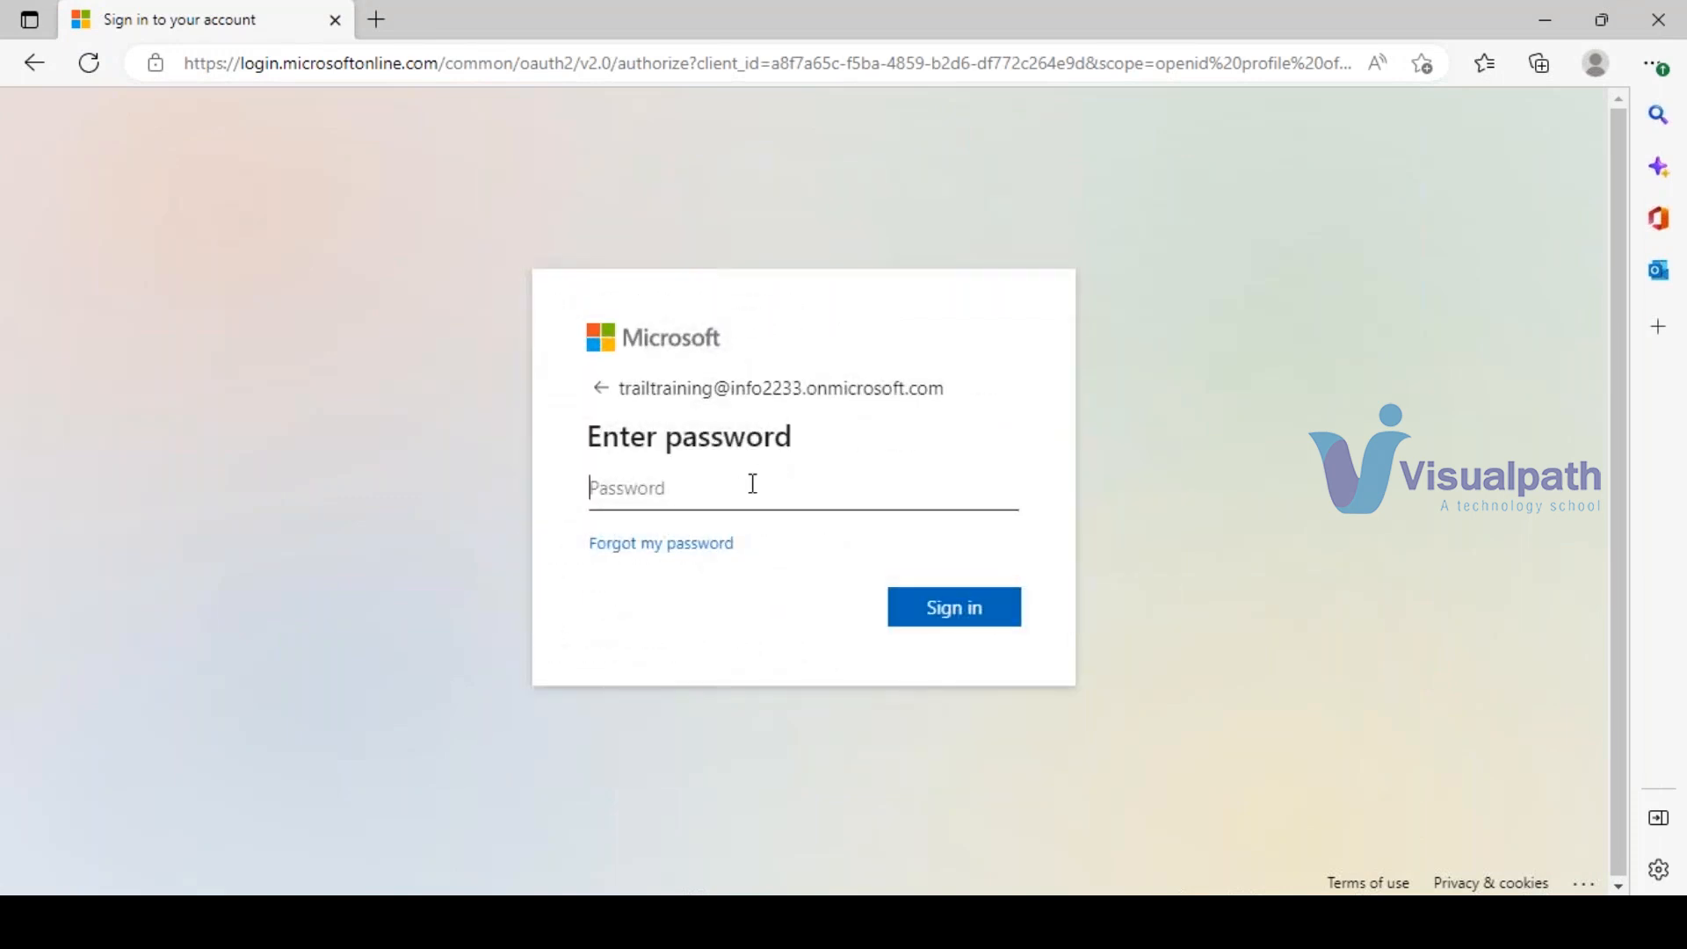
pyautogui.write('****')
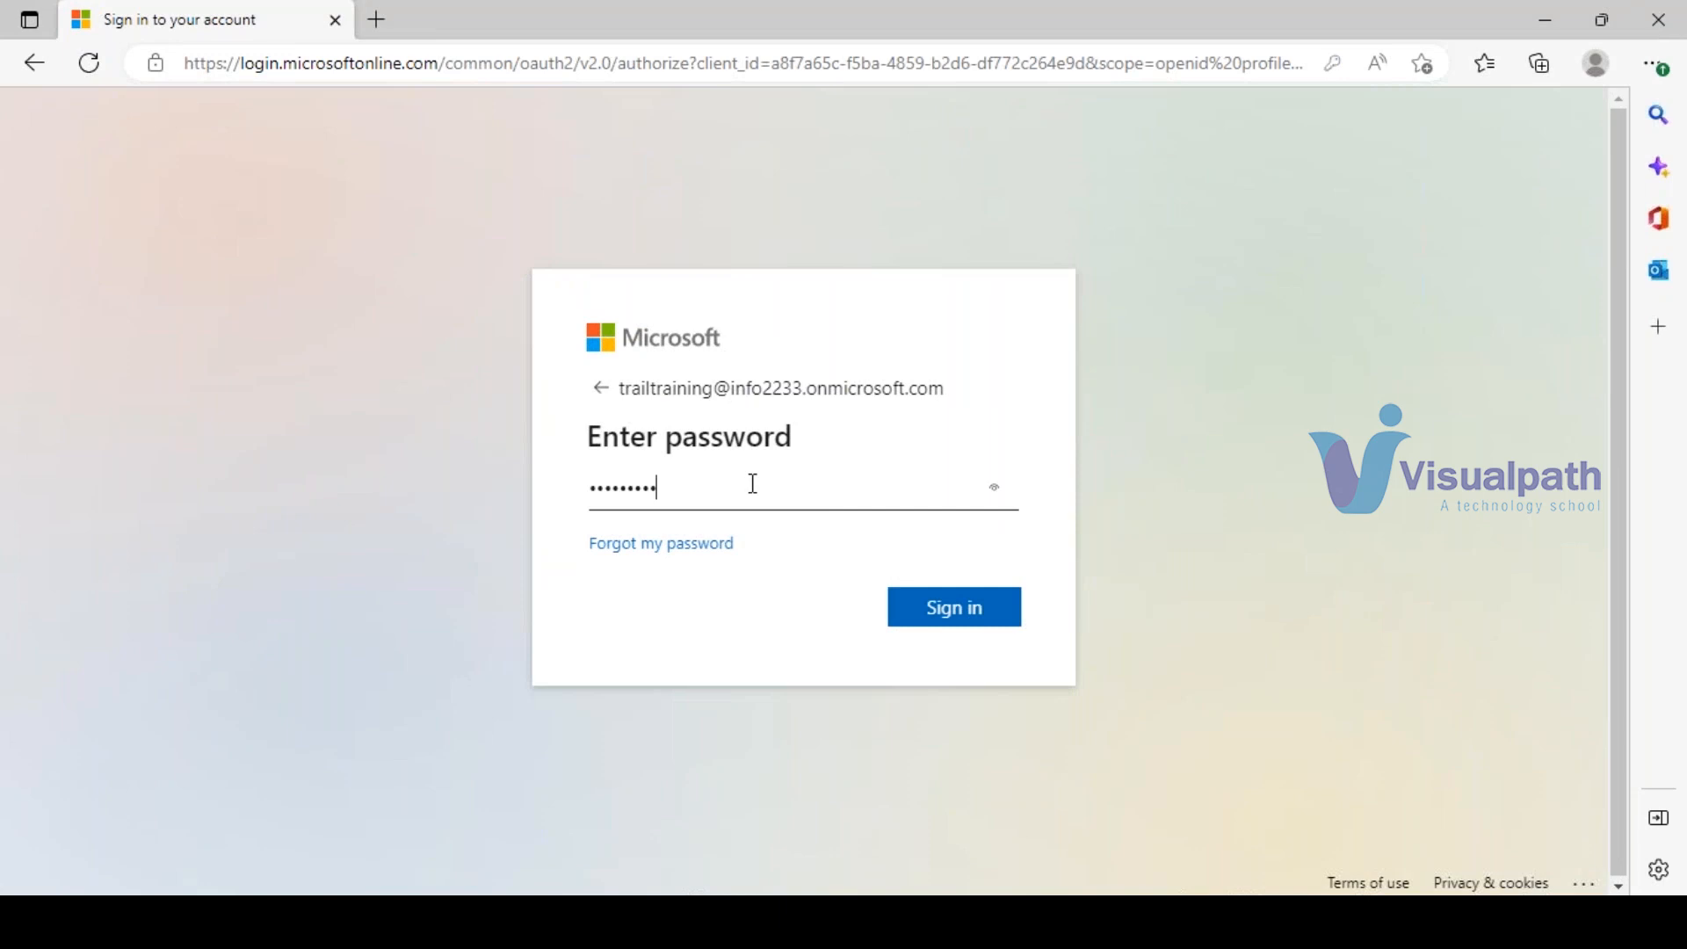
pyautogui.write('*********')
pyautogui.press('Return')
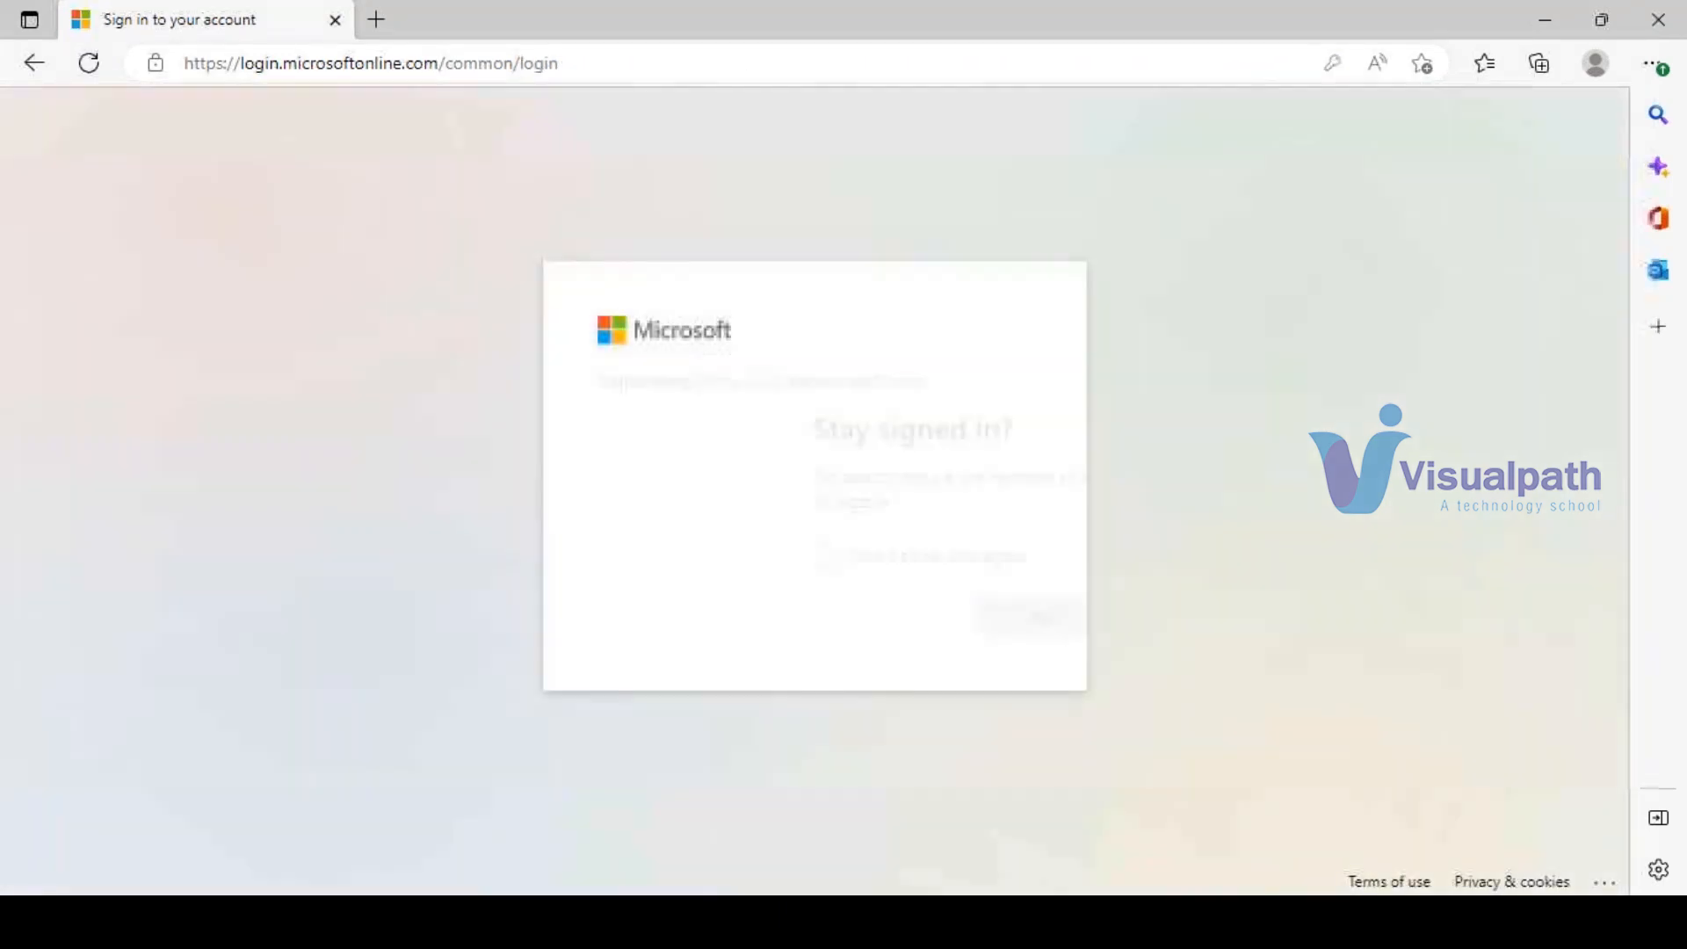
pyautogui.click(716, 555)
pyautogui.click(966, 617)
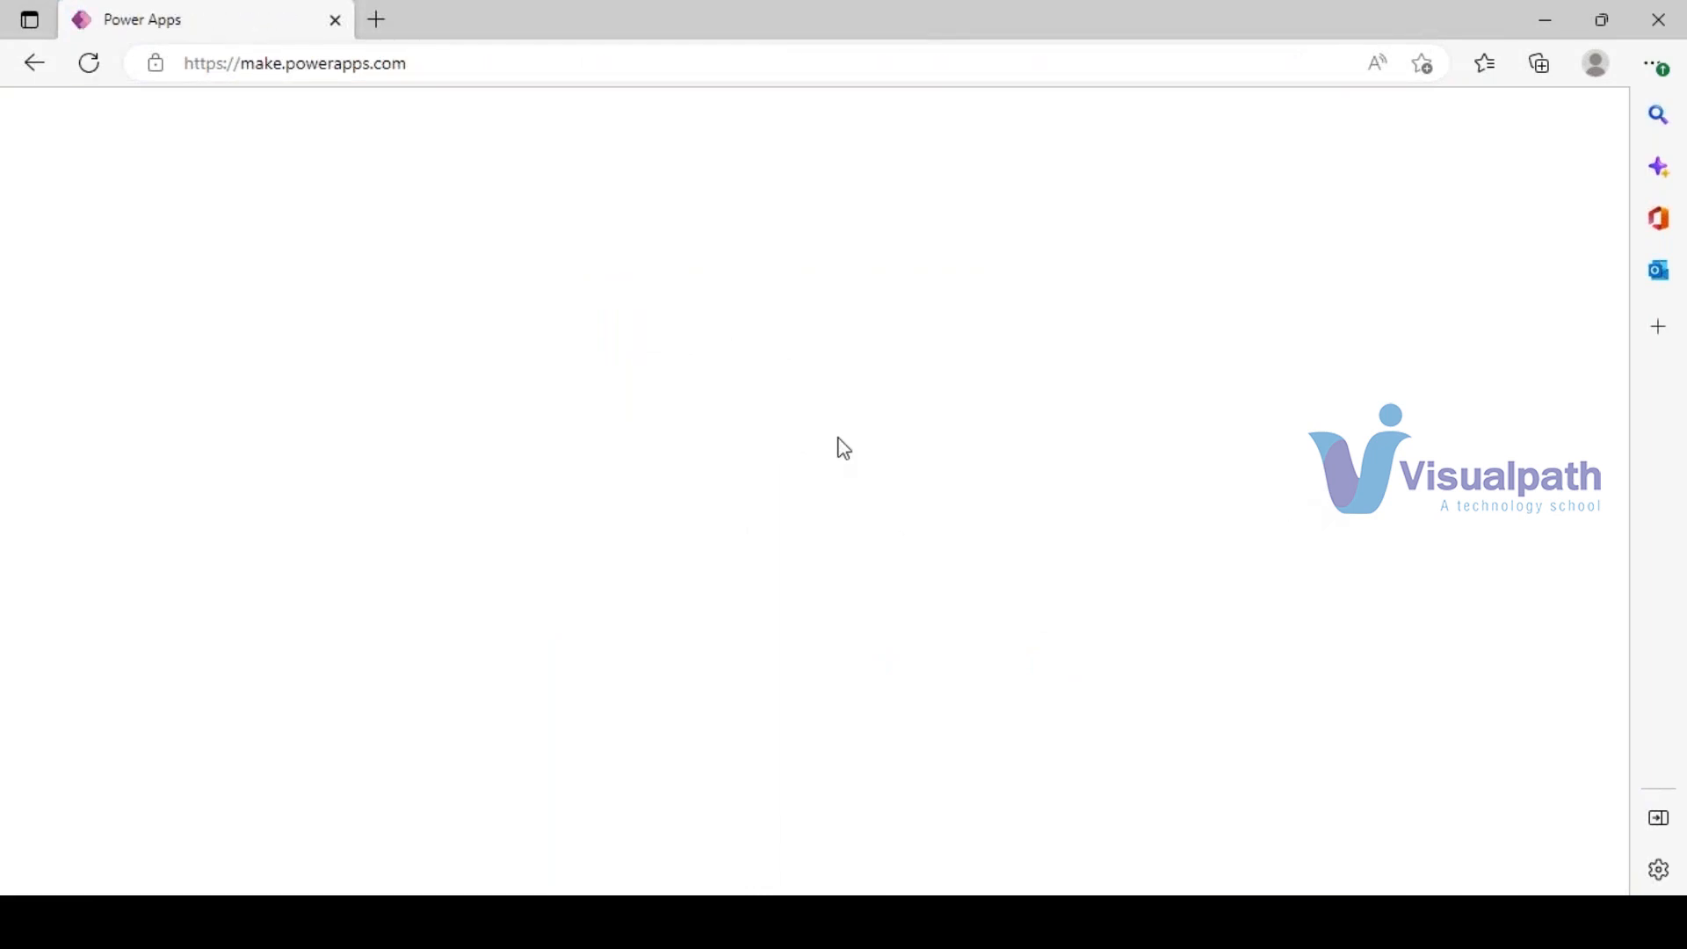
# Load admin.powerplatform.microsoft.com in a new Edge tab beside the Power Apps tab
pyautogui.click(377, 19)
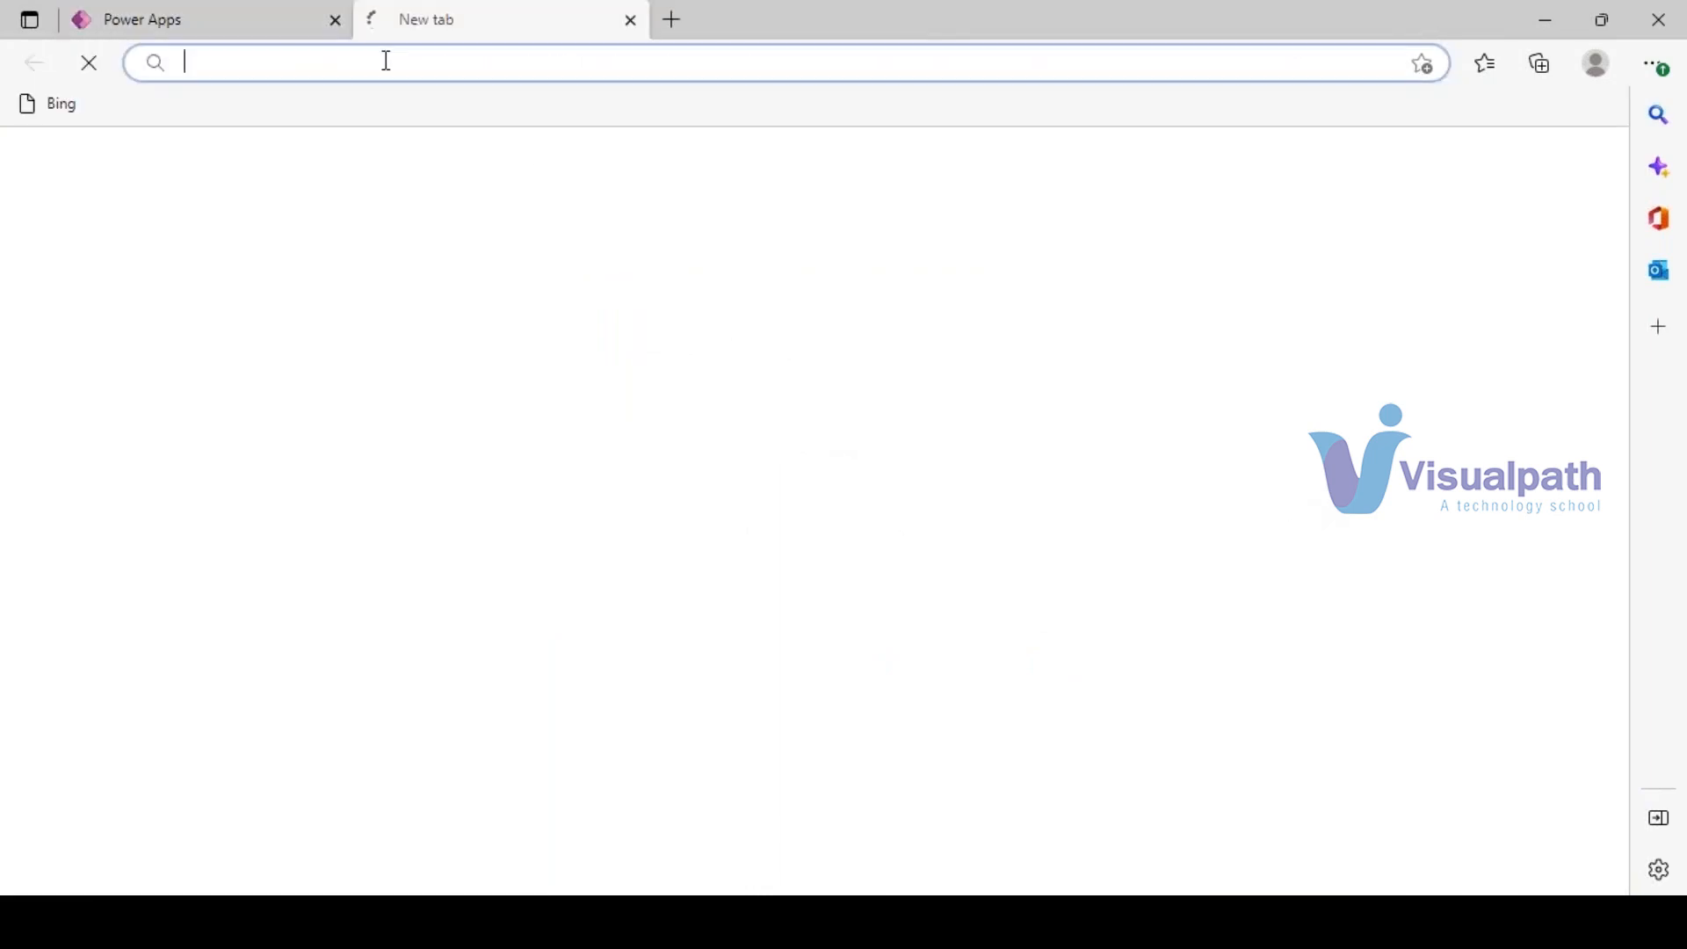
pyautogui.write('admin.')
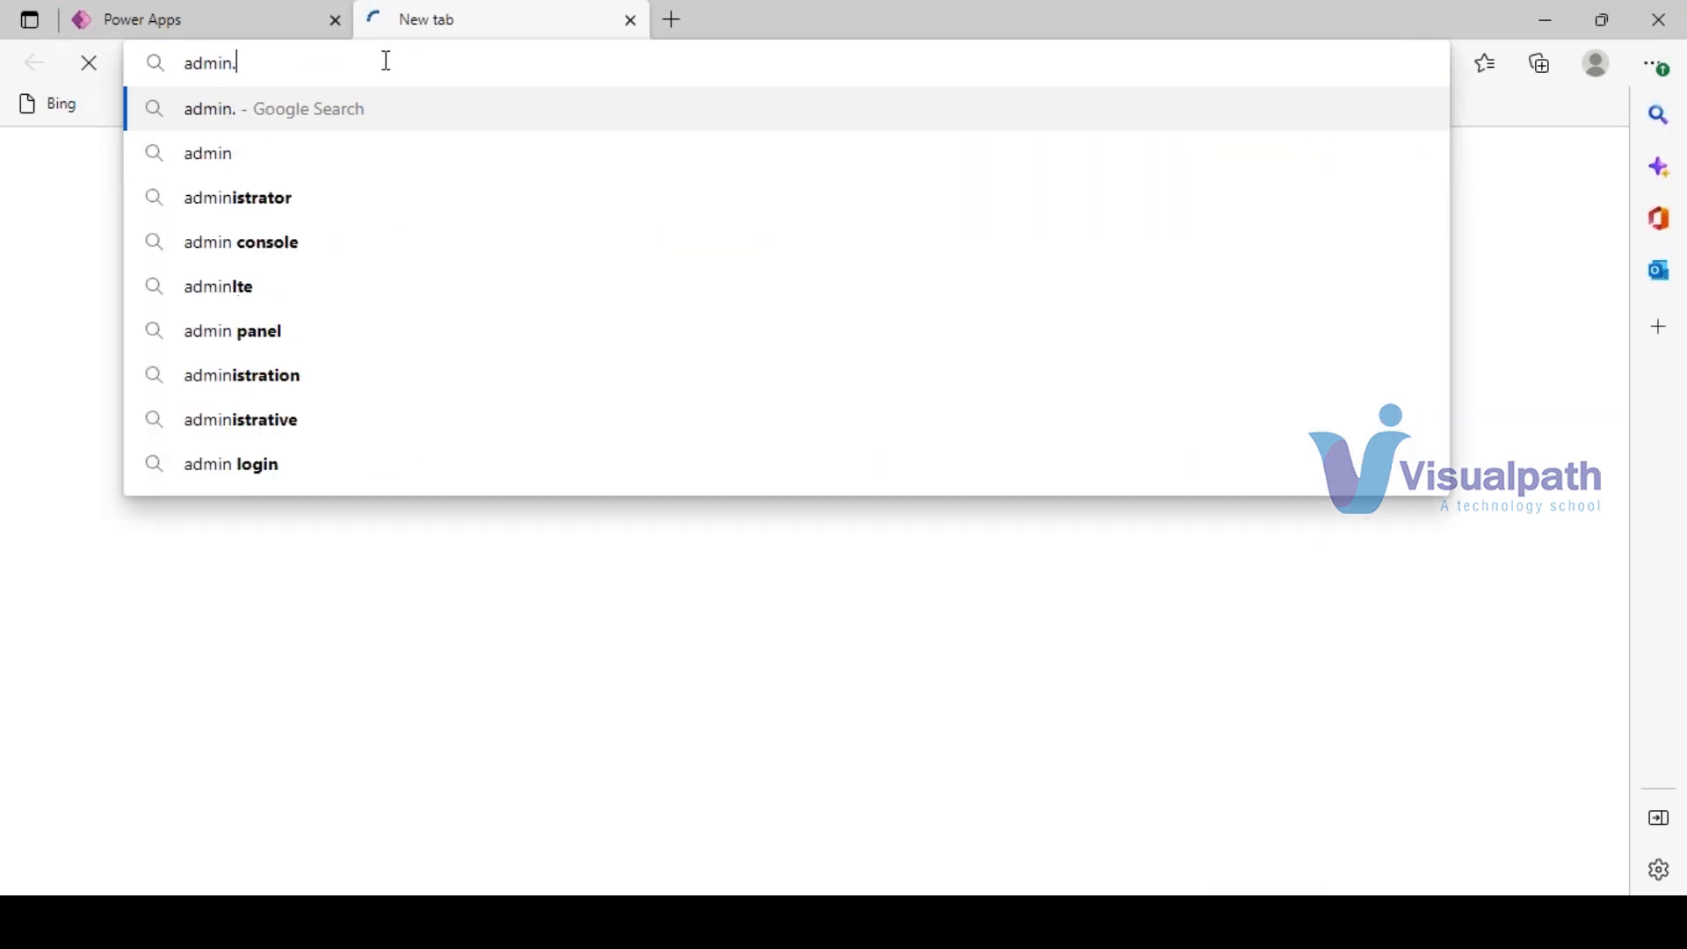
pyautogui.write('powerplat')
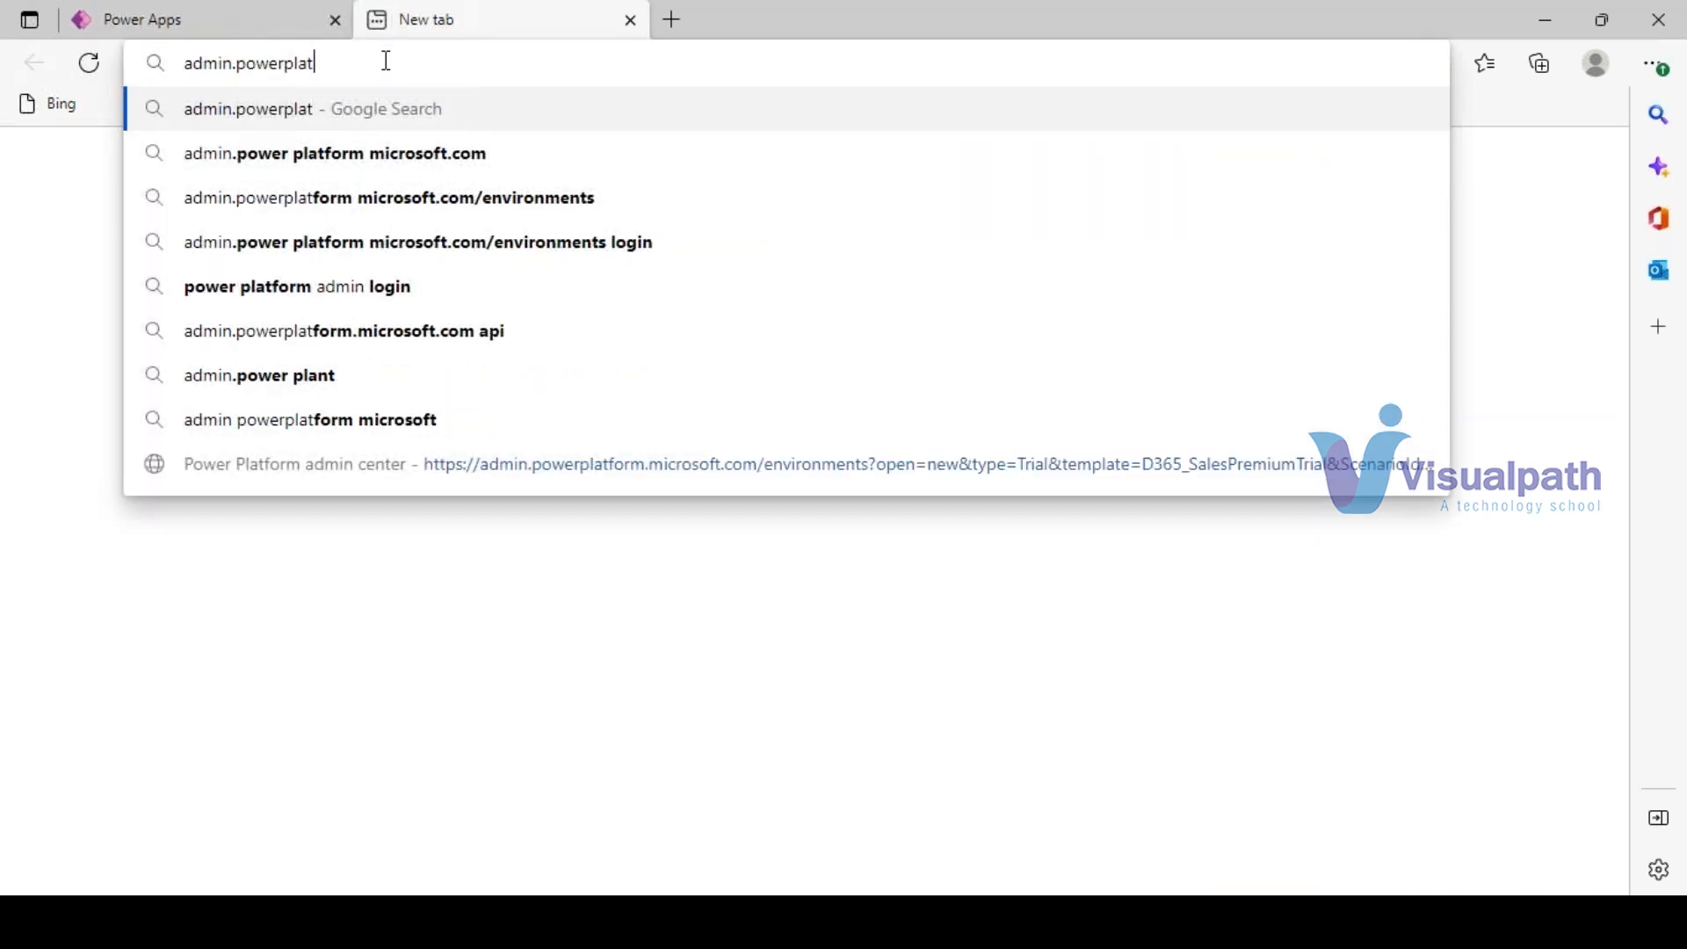
pyautogui.write('form.microsoft')
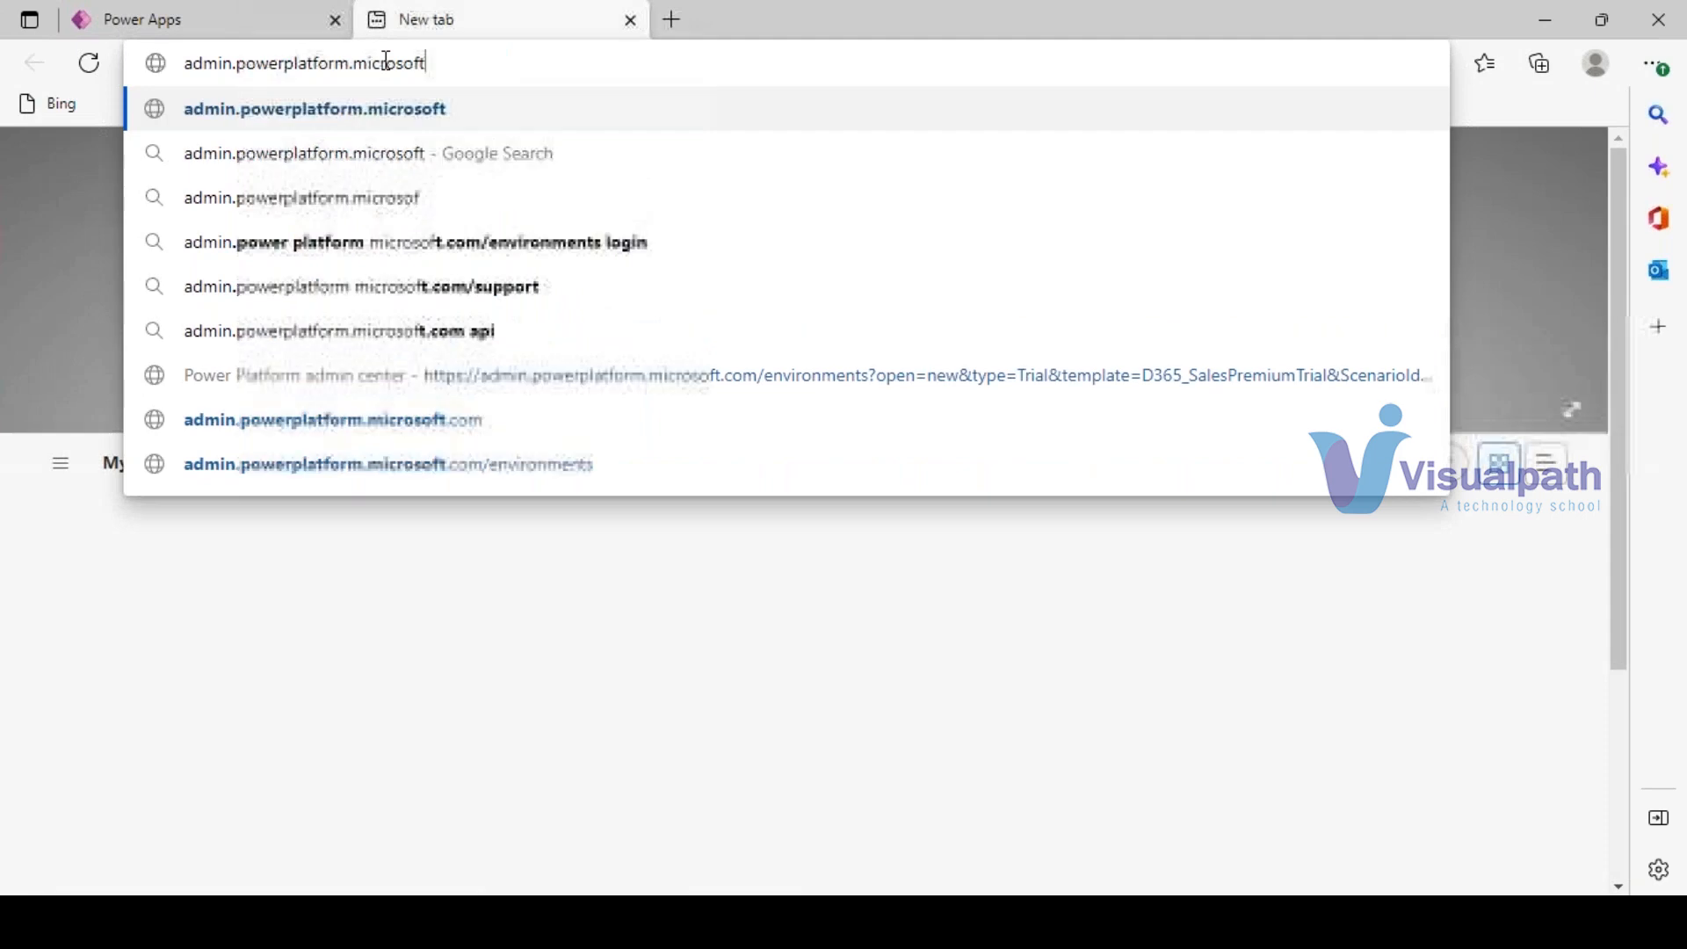
pyautogui.write('.com')
pyautogui.press('Return')
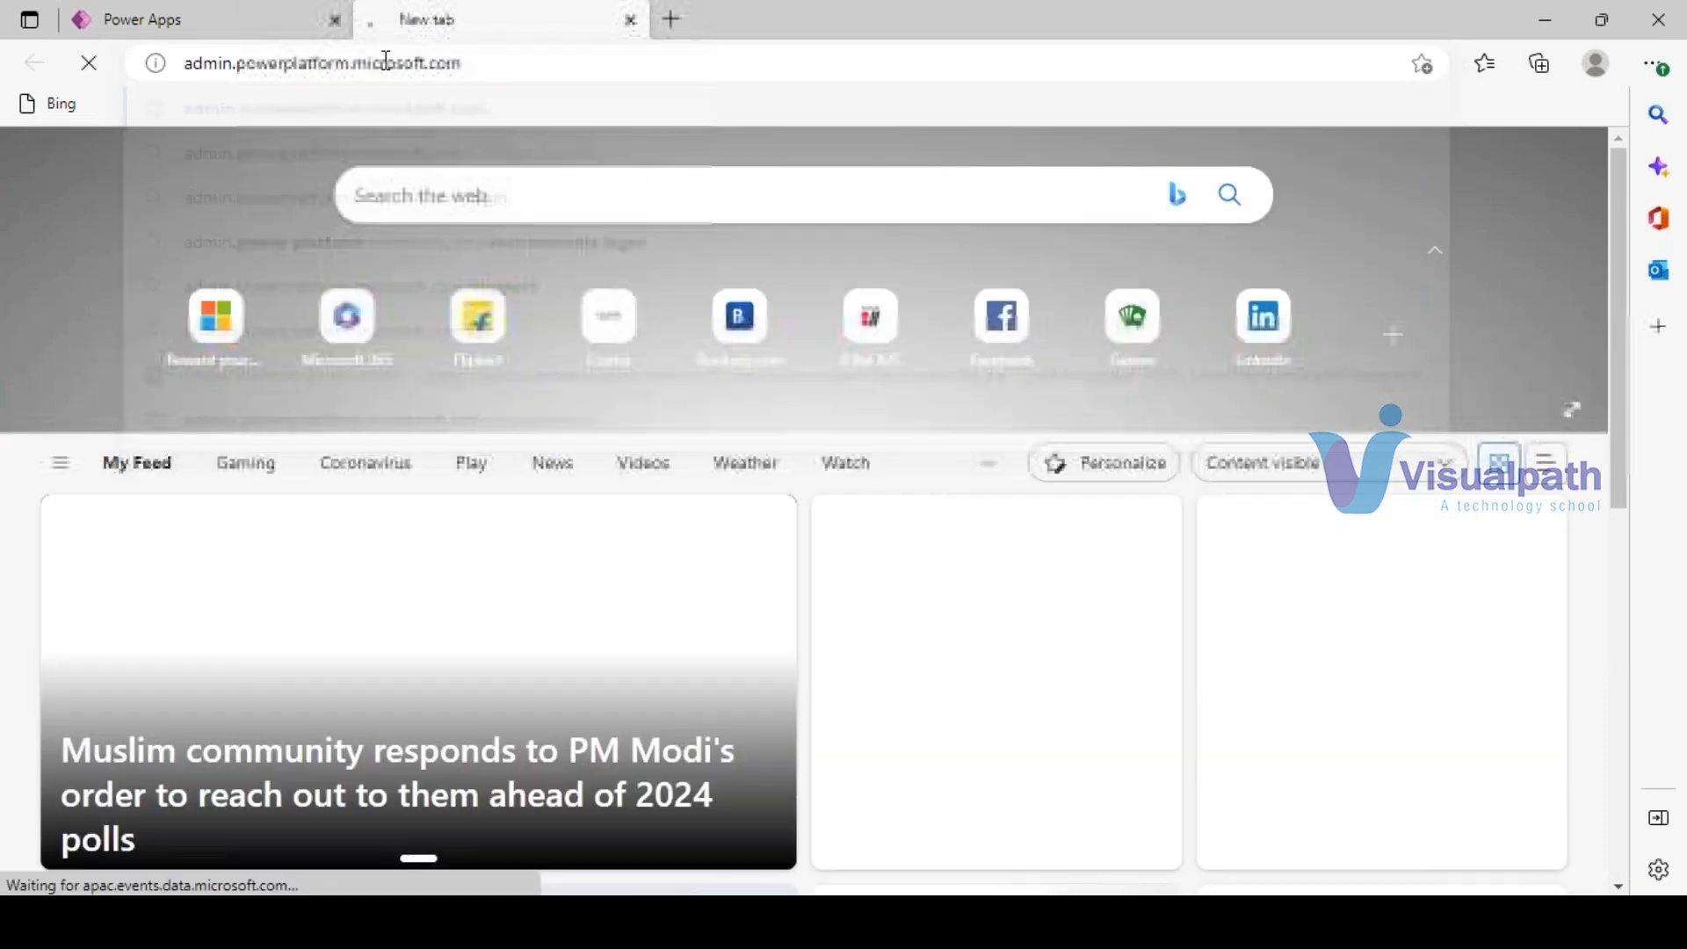
pyautogui.click(320, 13)
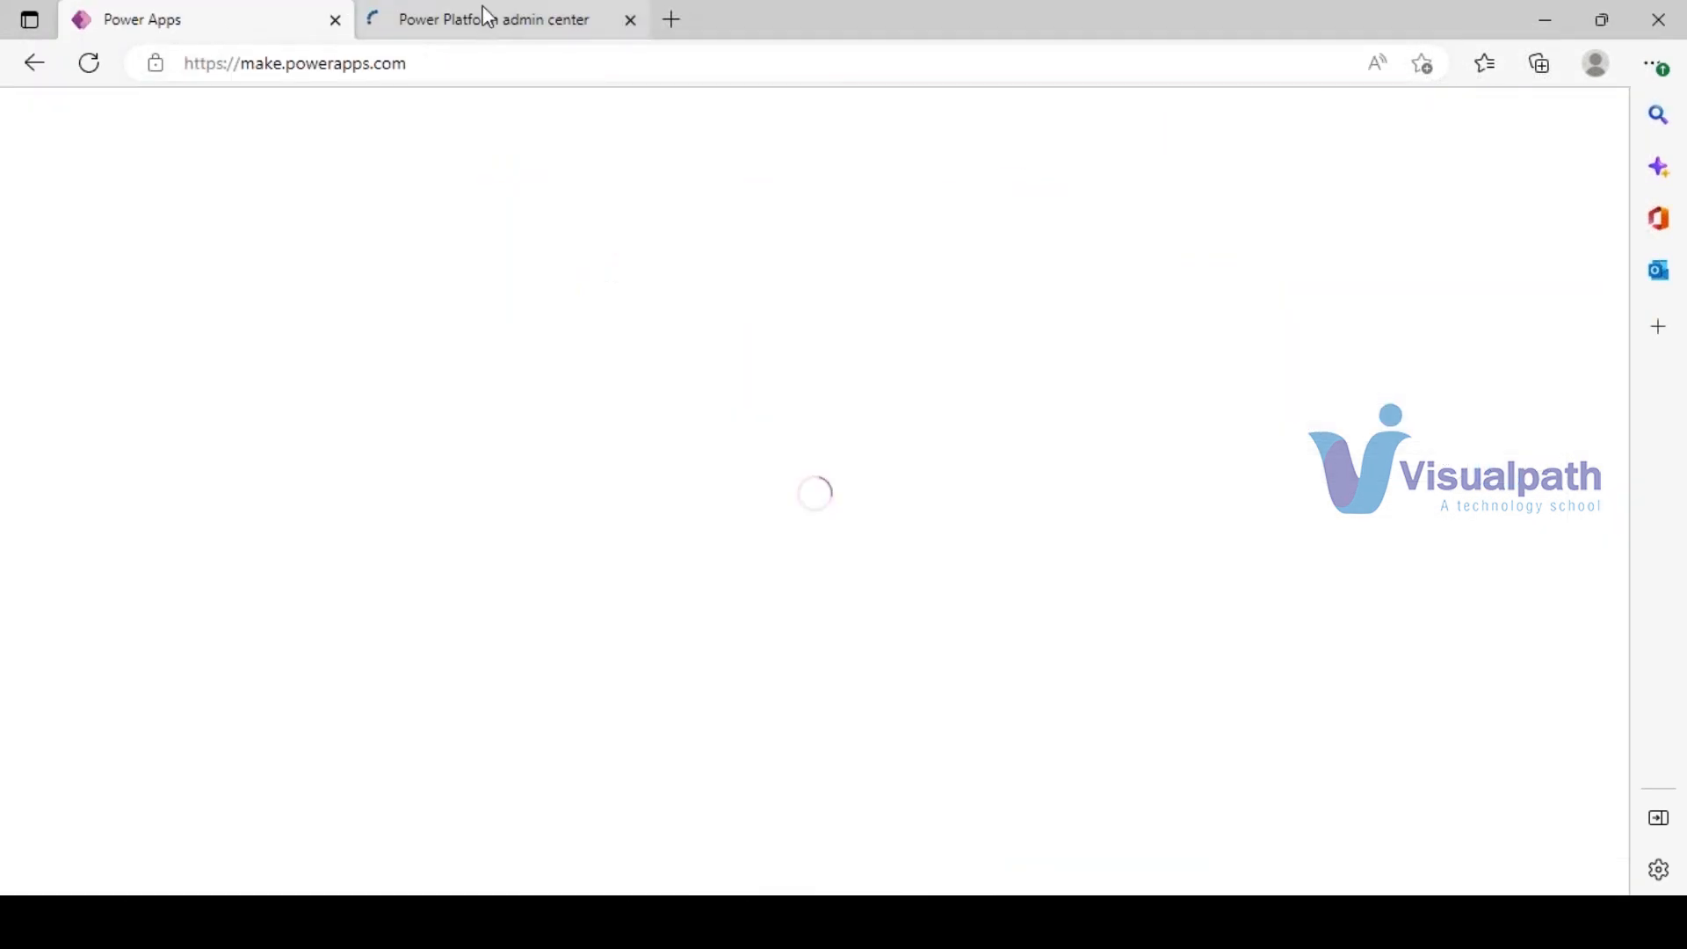
pyautogui.click(455, 27)
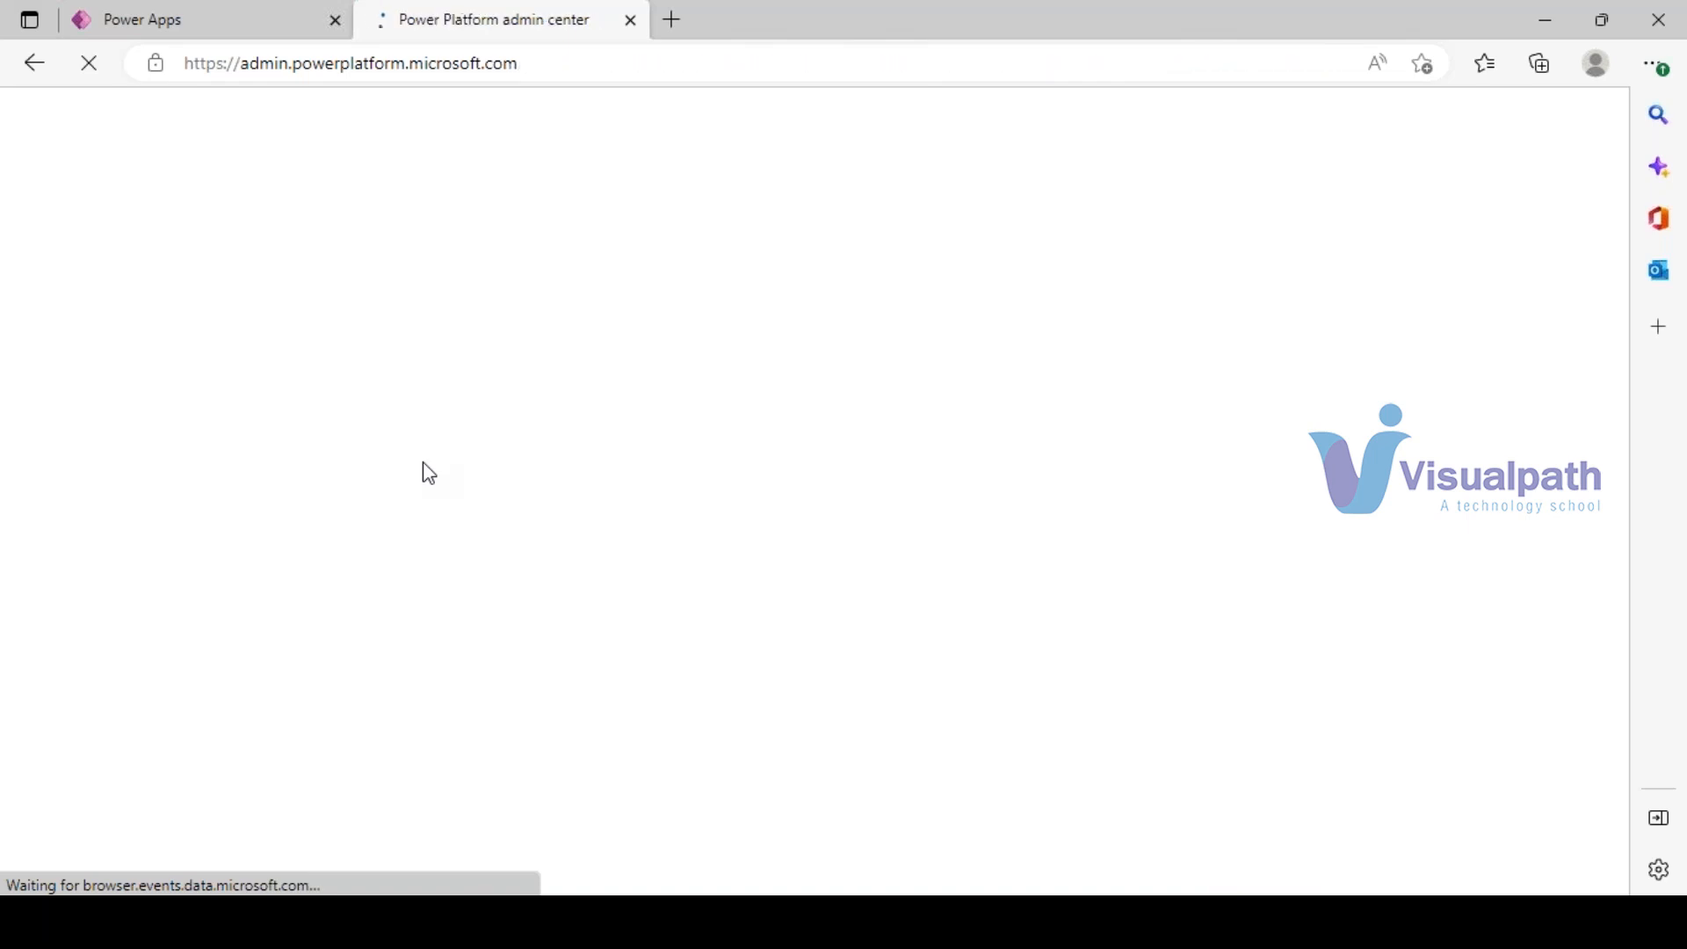
pyautogui.click(217, 18)
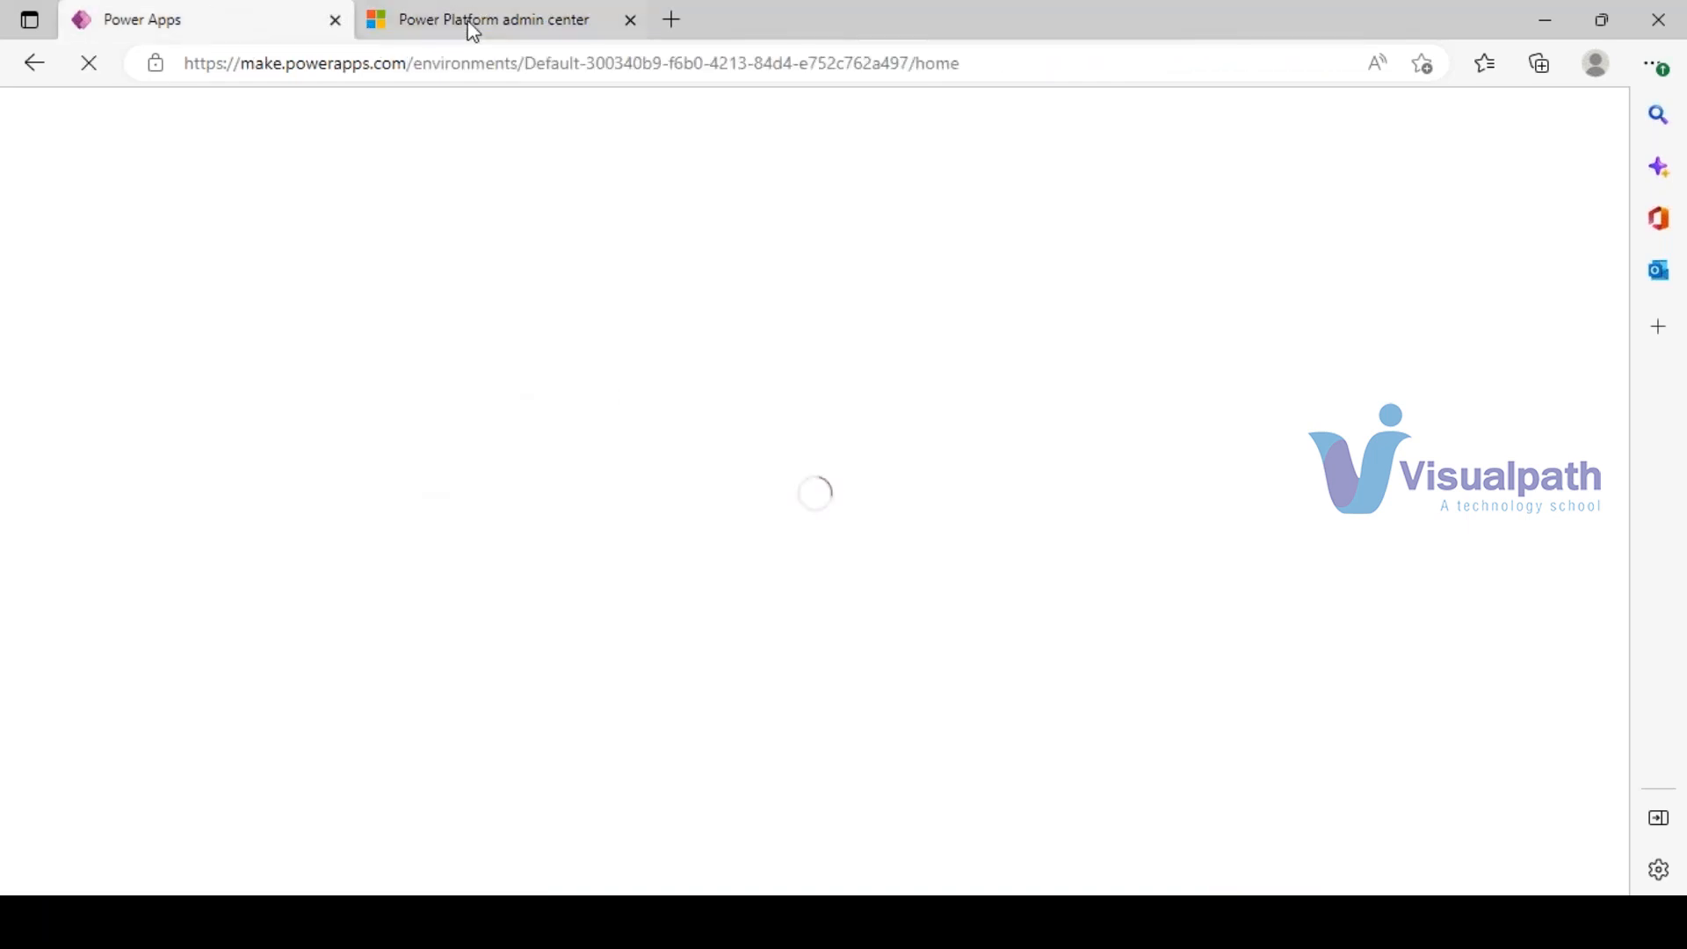
pyautogui.click(493, 19)
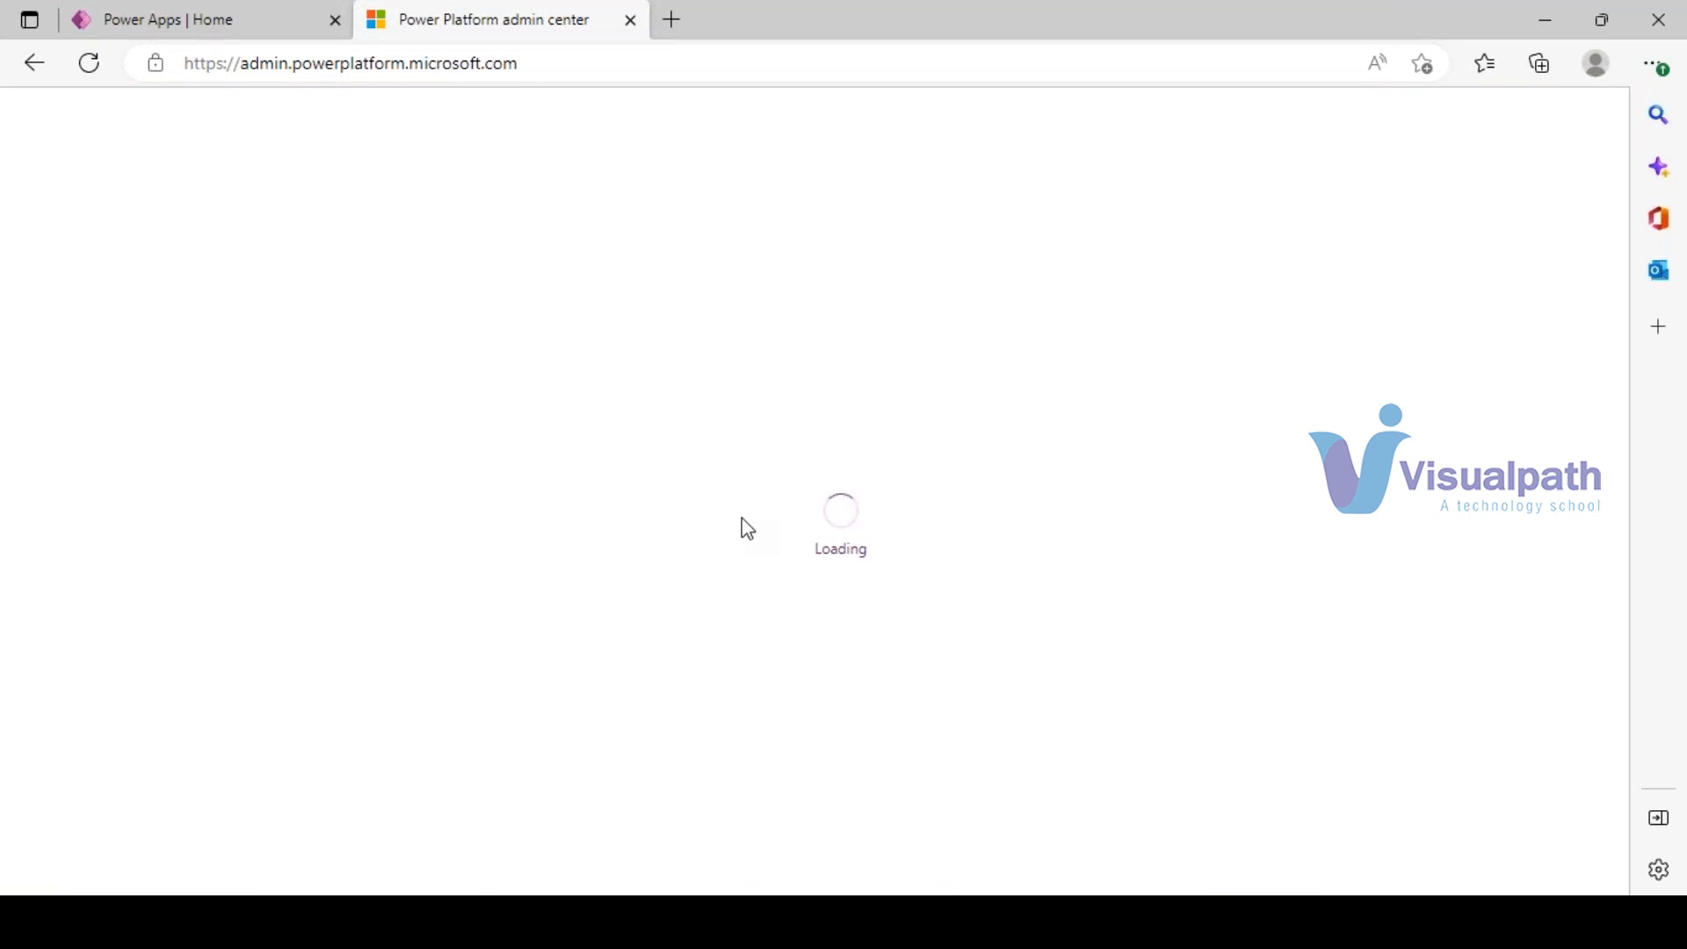
pyautogui.click(512, 2)
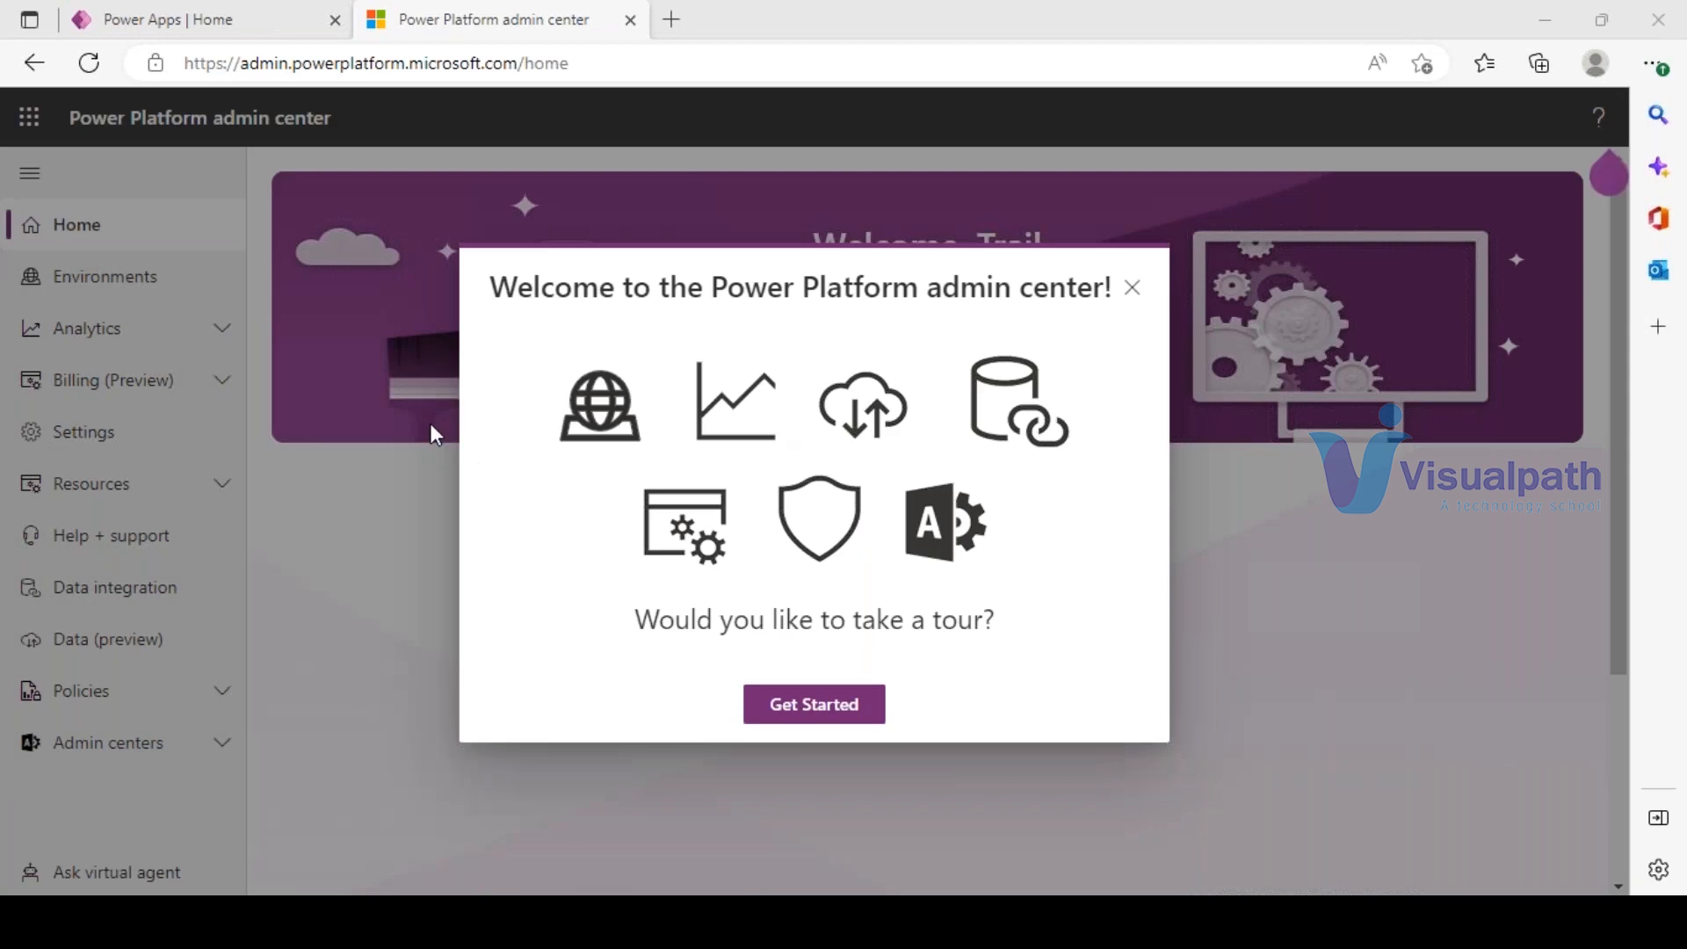
# Start the admin center welcome tour and show the signed-in account details
pyautogui.click(800, 703)
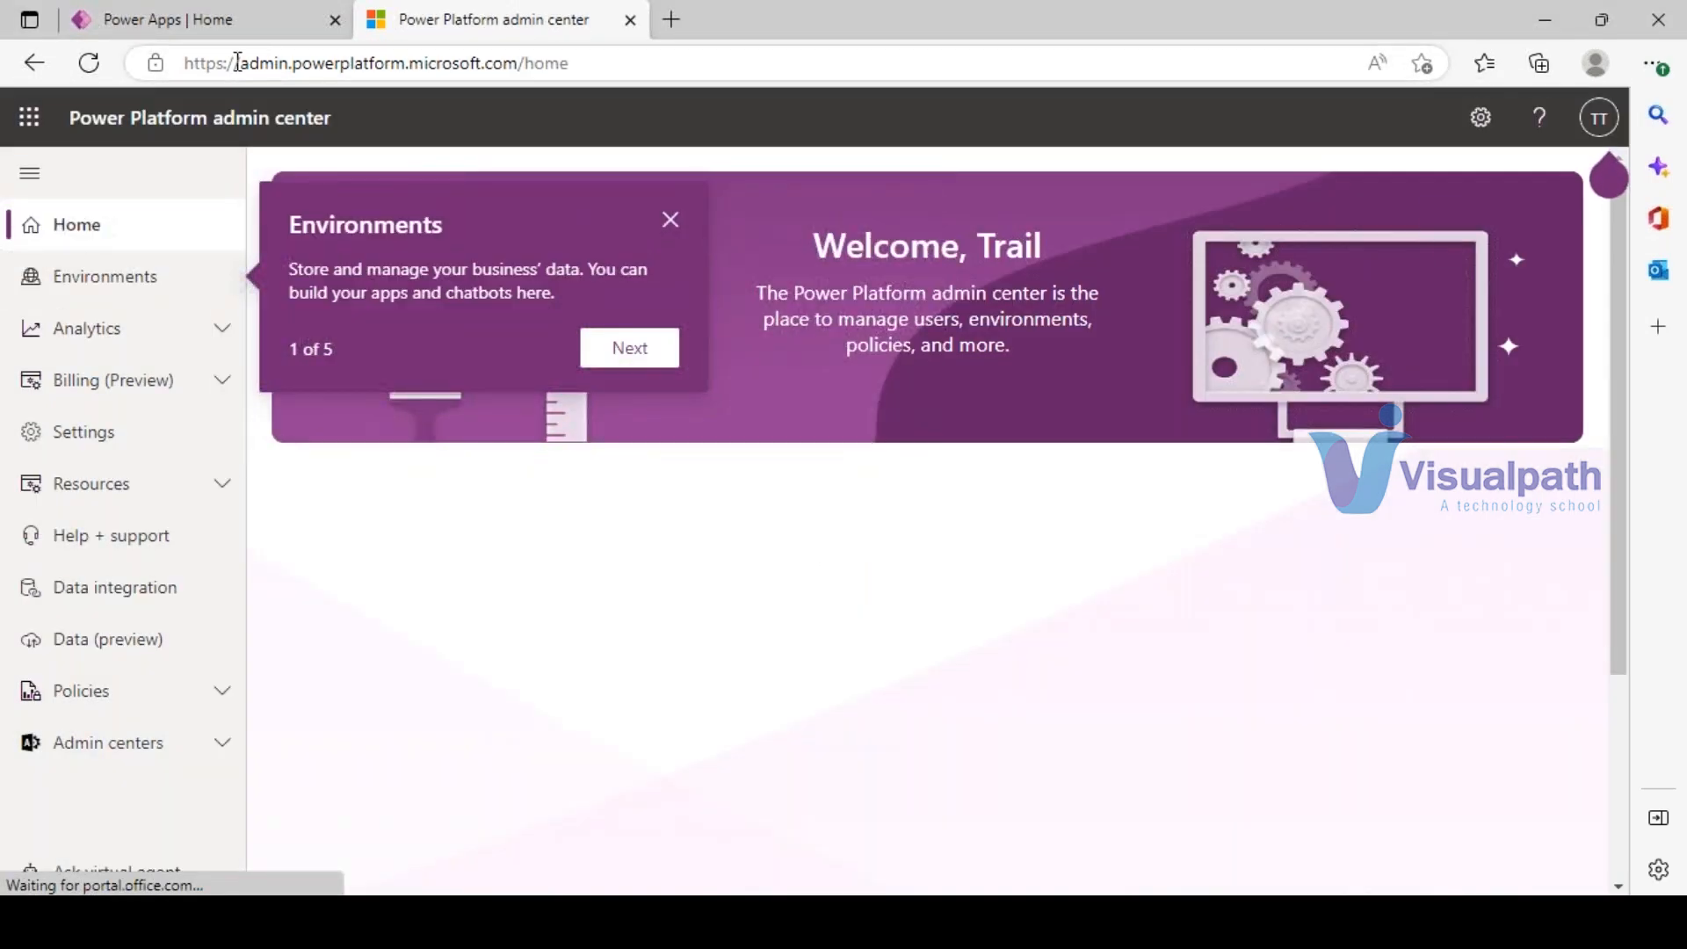
pyautogui.moveTo(234, 62); pyautogui.dragTo(569, 62)
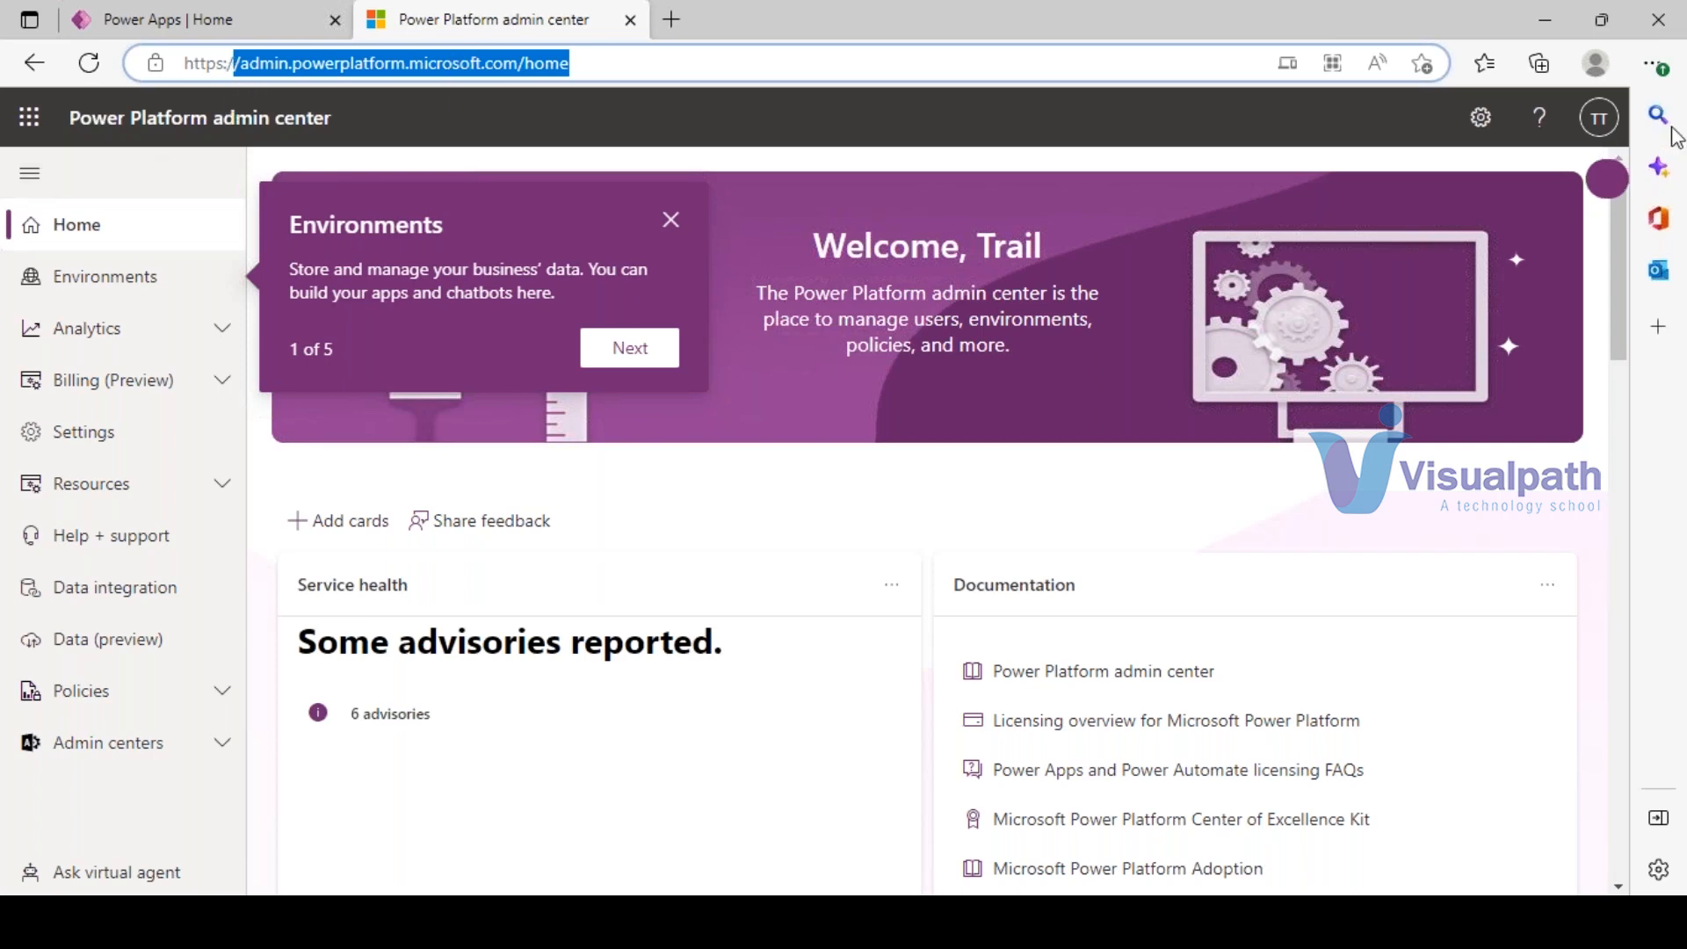
pyautogui.click(1599, 118)
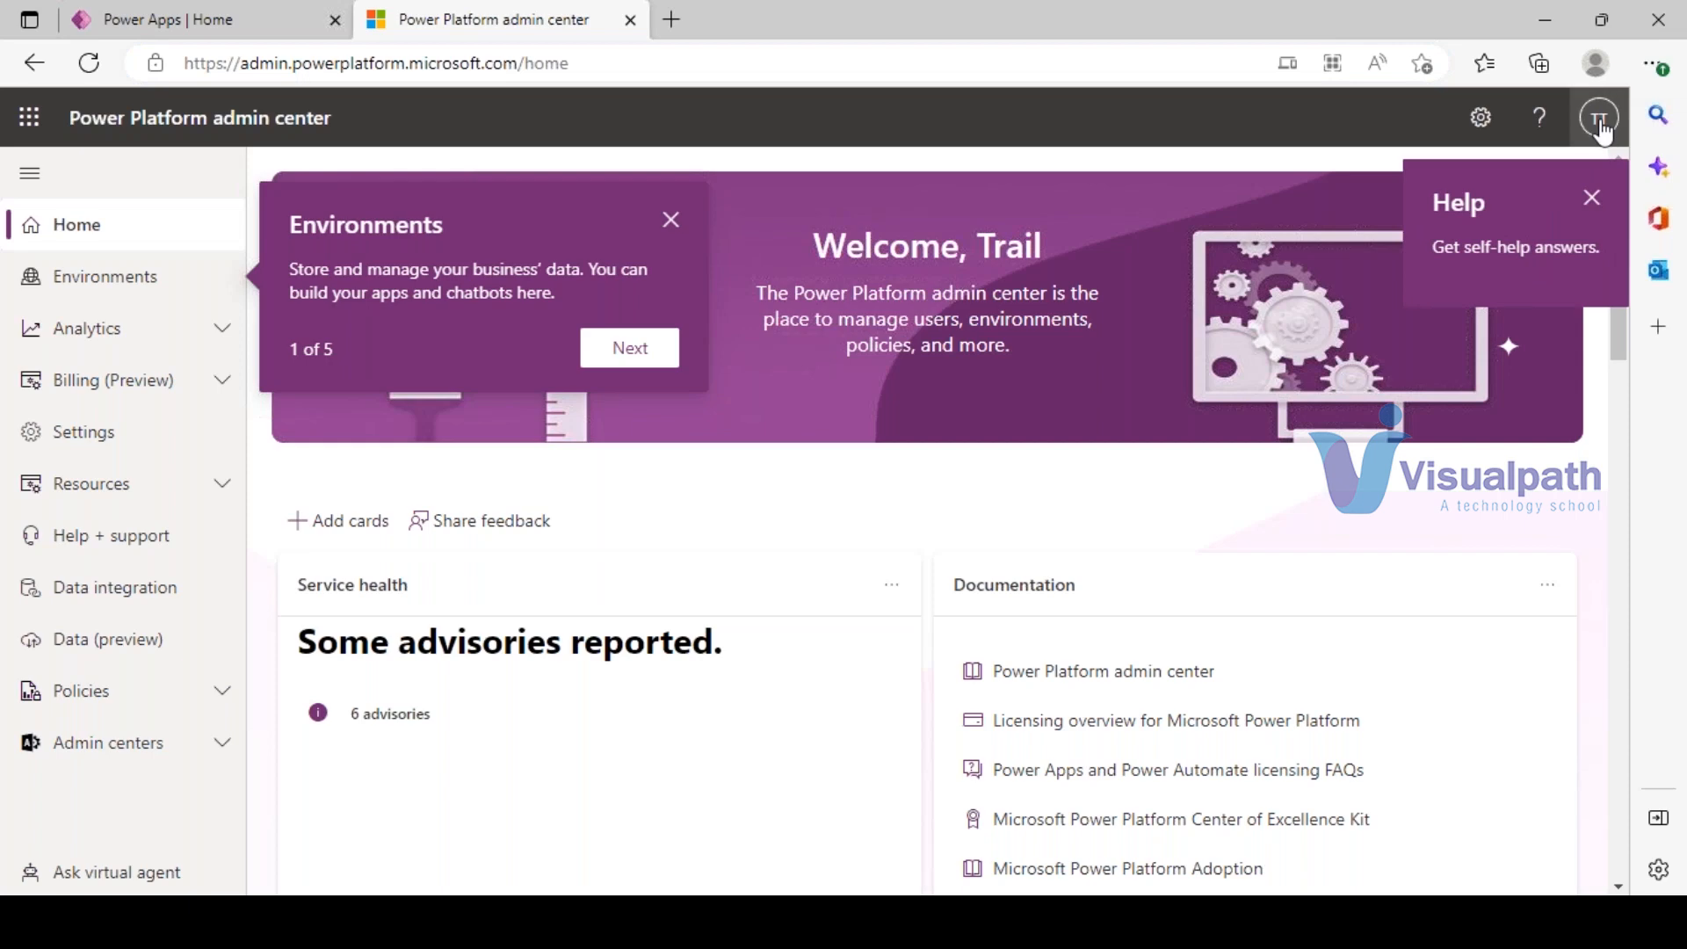
pyautogui.click(1591, 197)
# Check the tenant domain on the account card, then go to the Environments list
pyautogui.click(1605, 123)
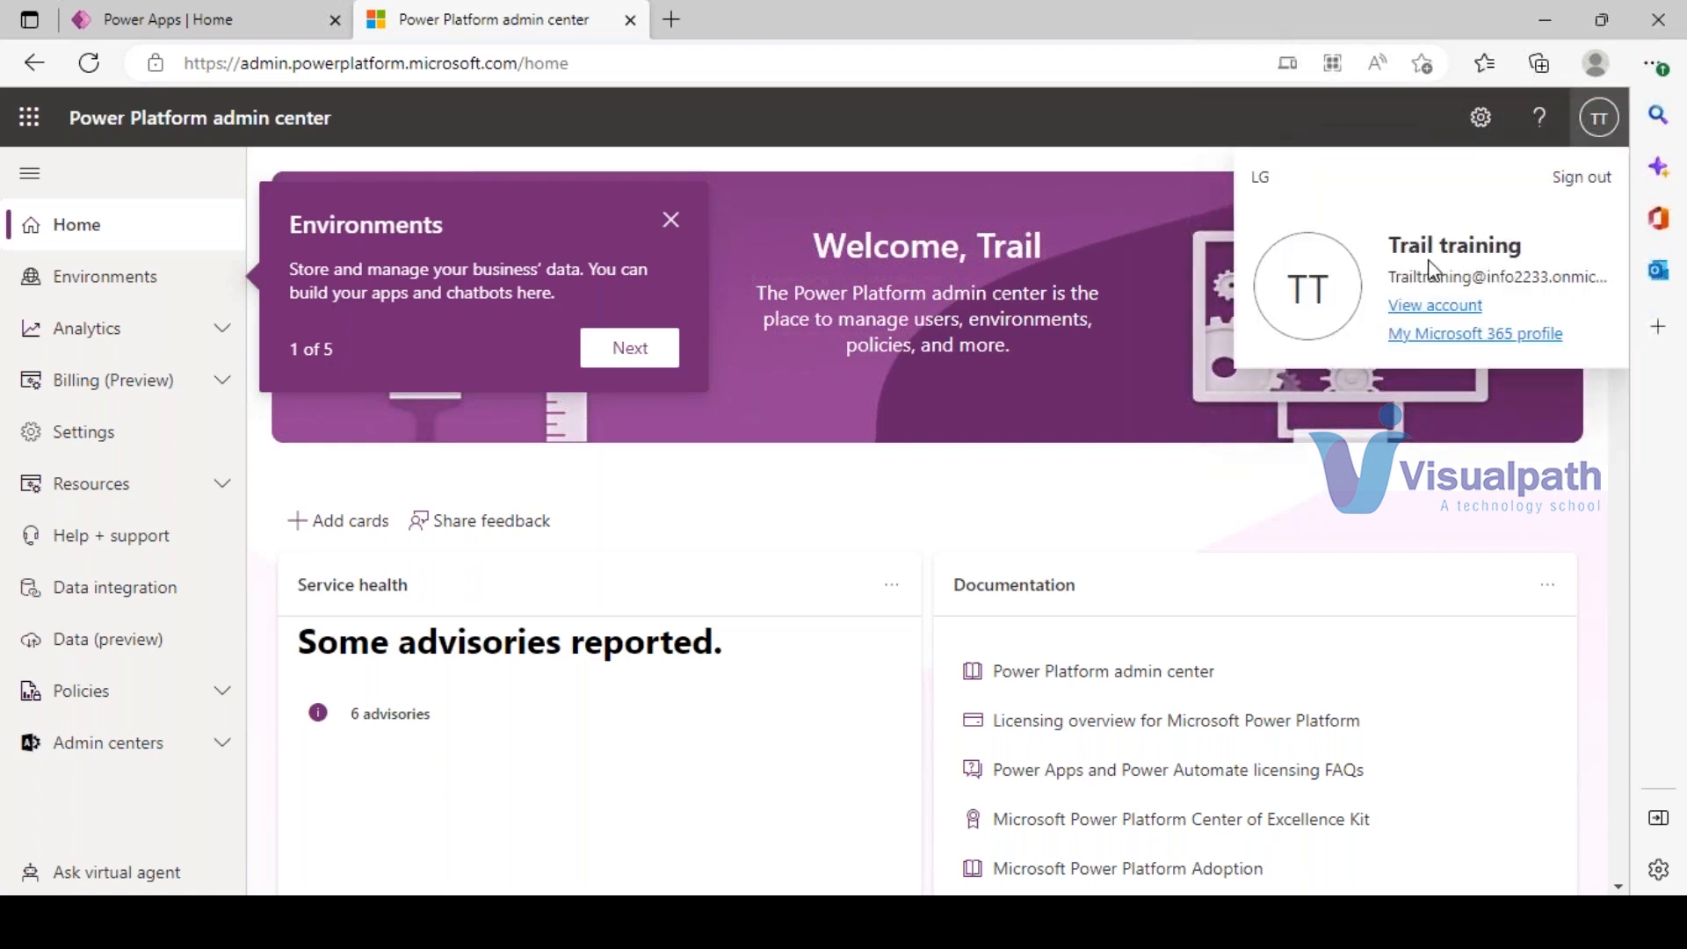
pyautogui.moveTo(1485, 278); pyautogui.dragTo(1560, 278)
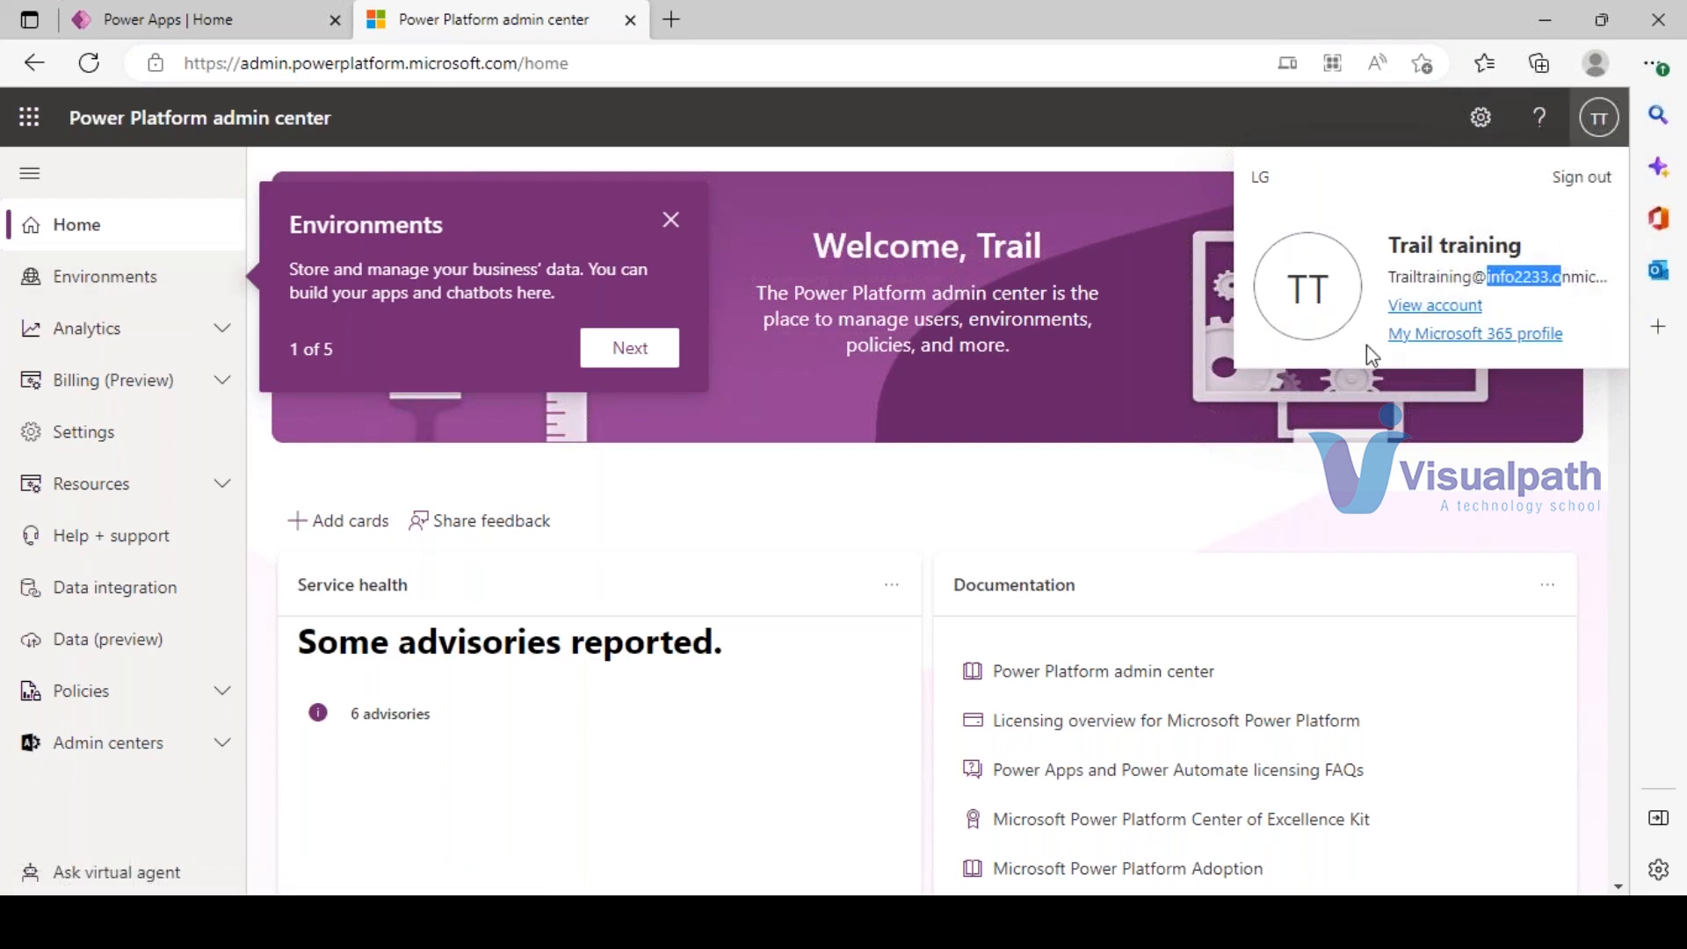
pyautogui.click(83, 276)
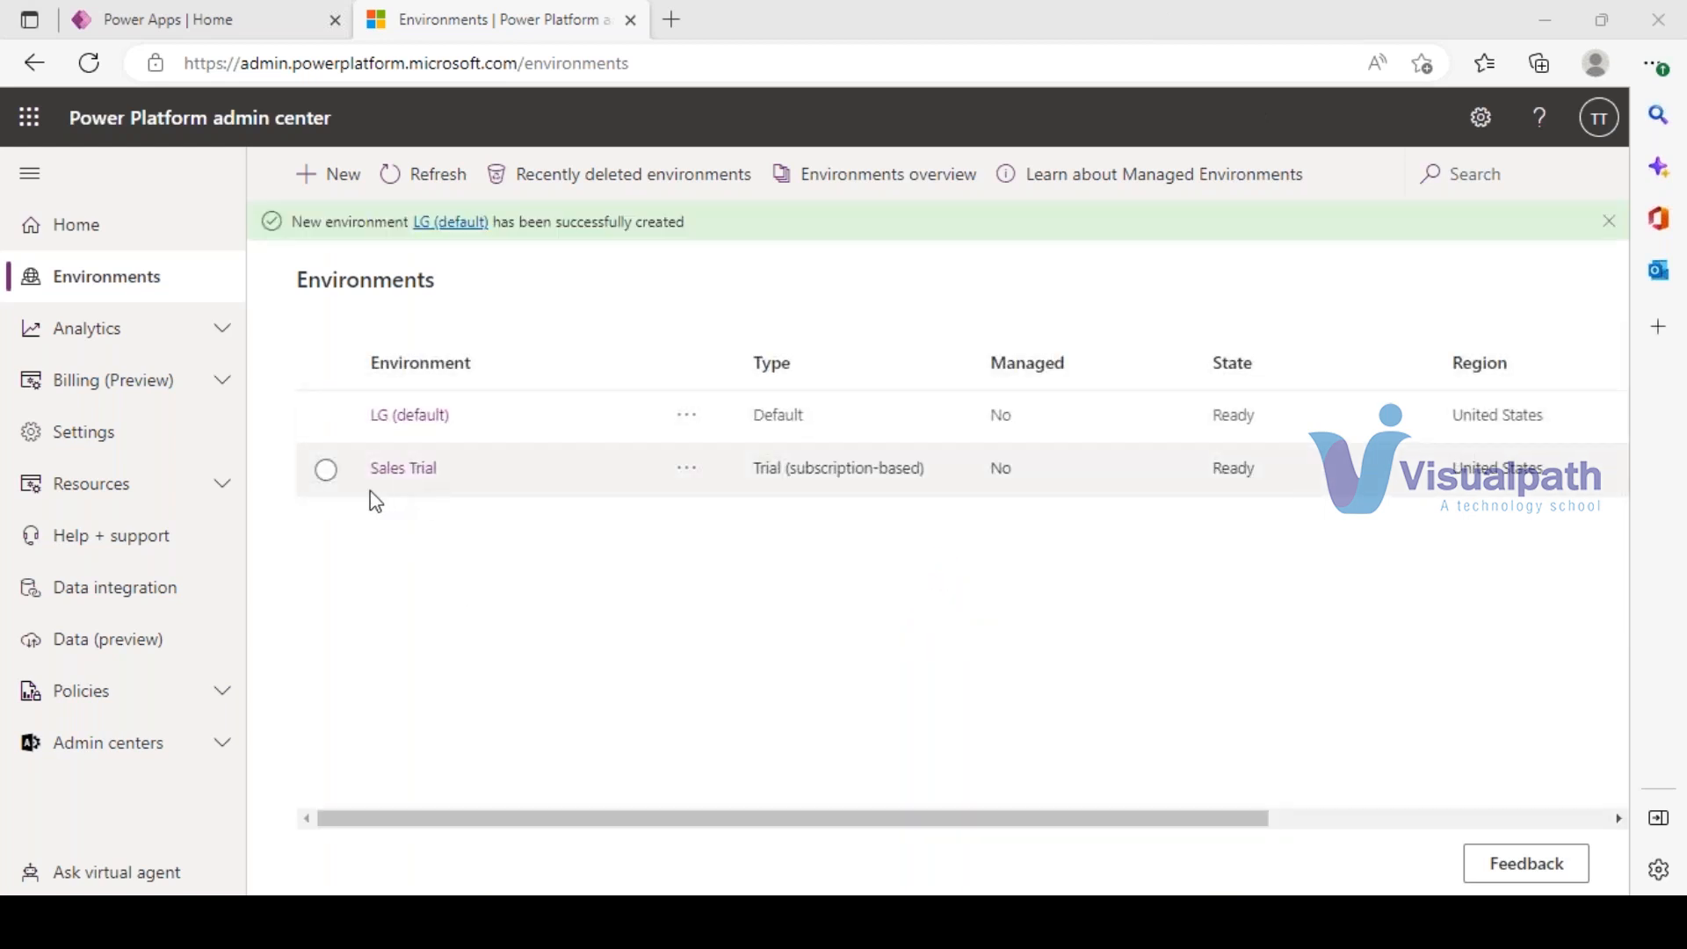
# Open the Sales Trial environment in a new tab, signing in with the trial account
pyautogui.click(326, 472)
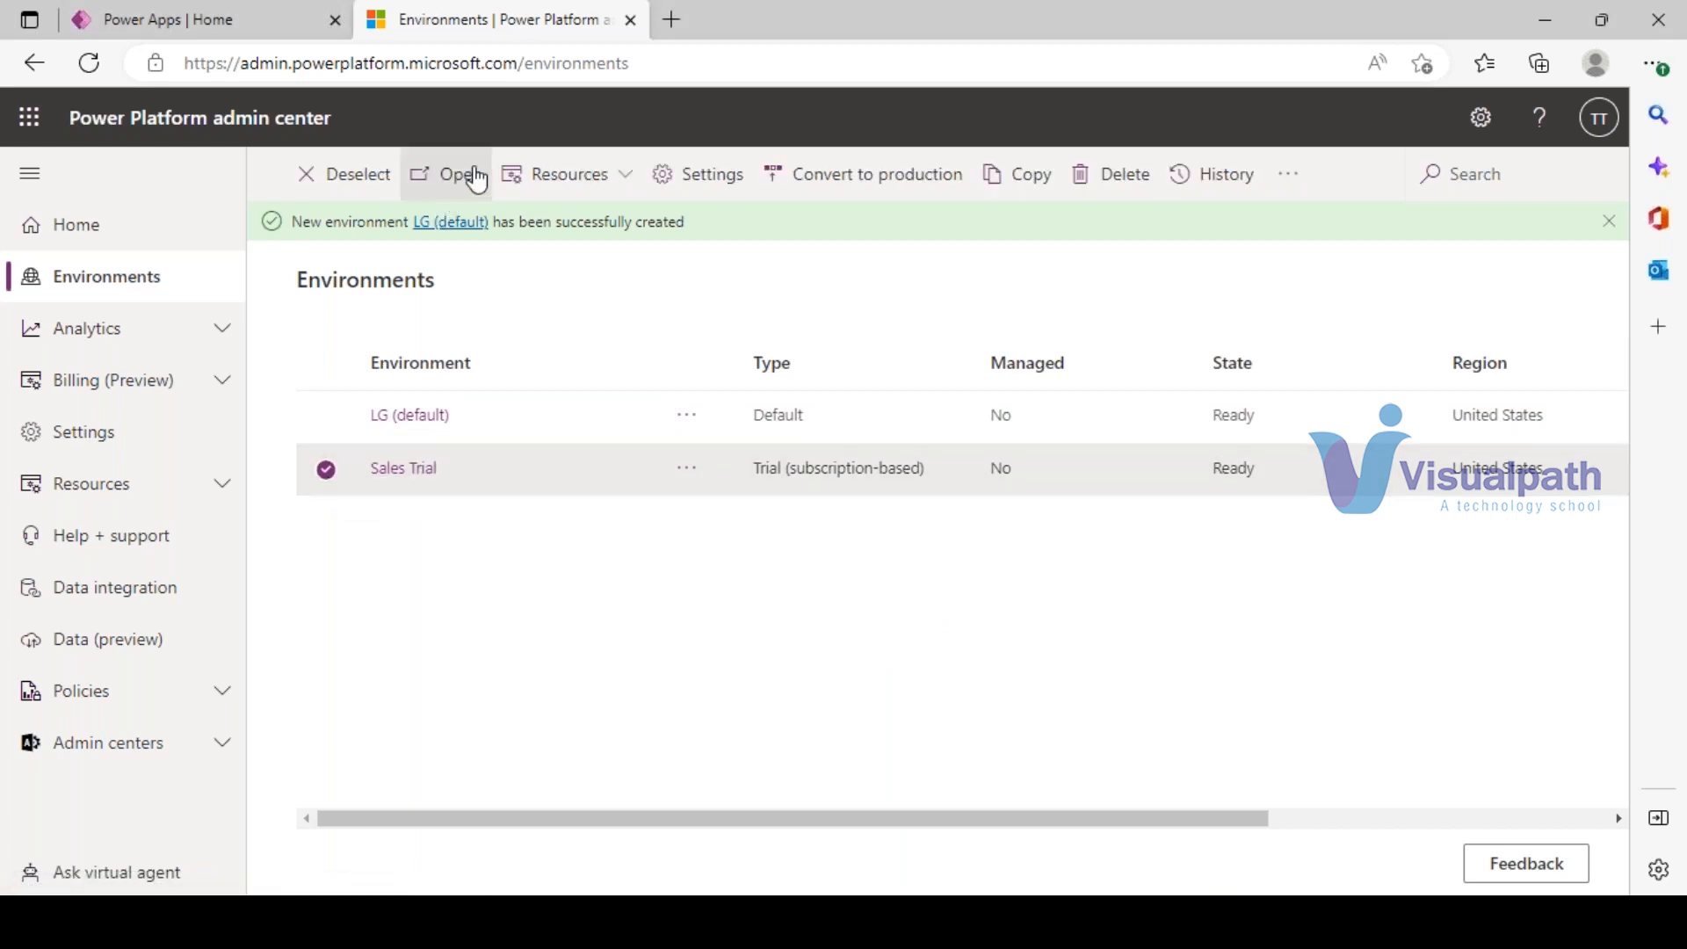
pyautogui.click(448, 180)
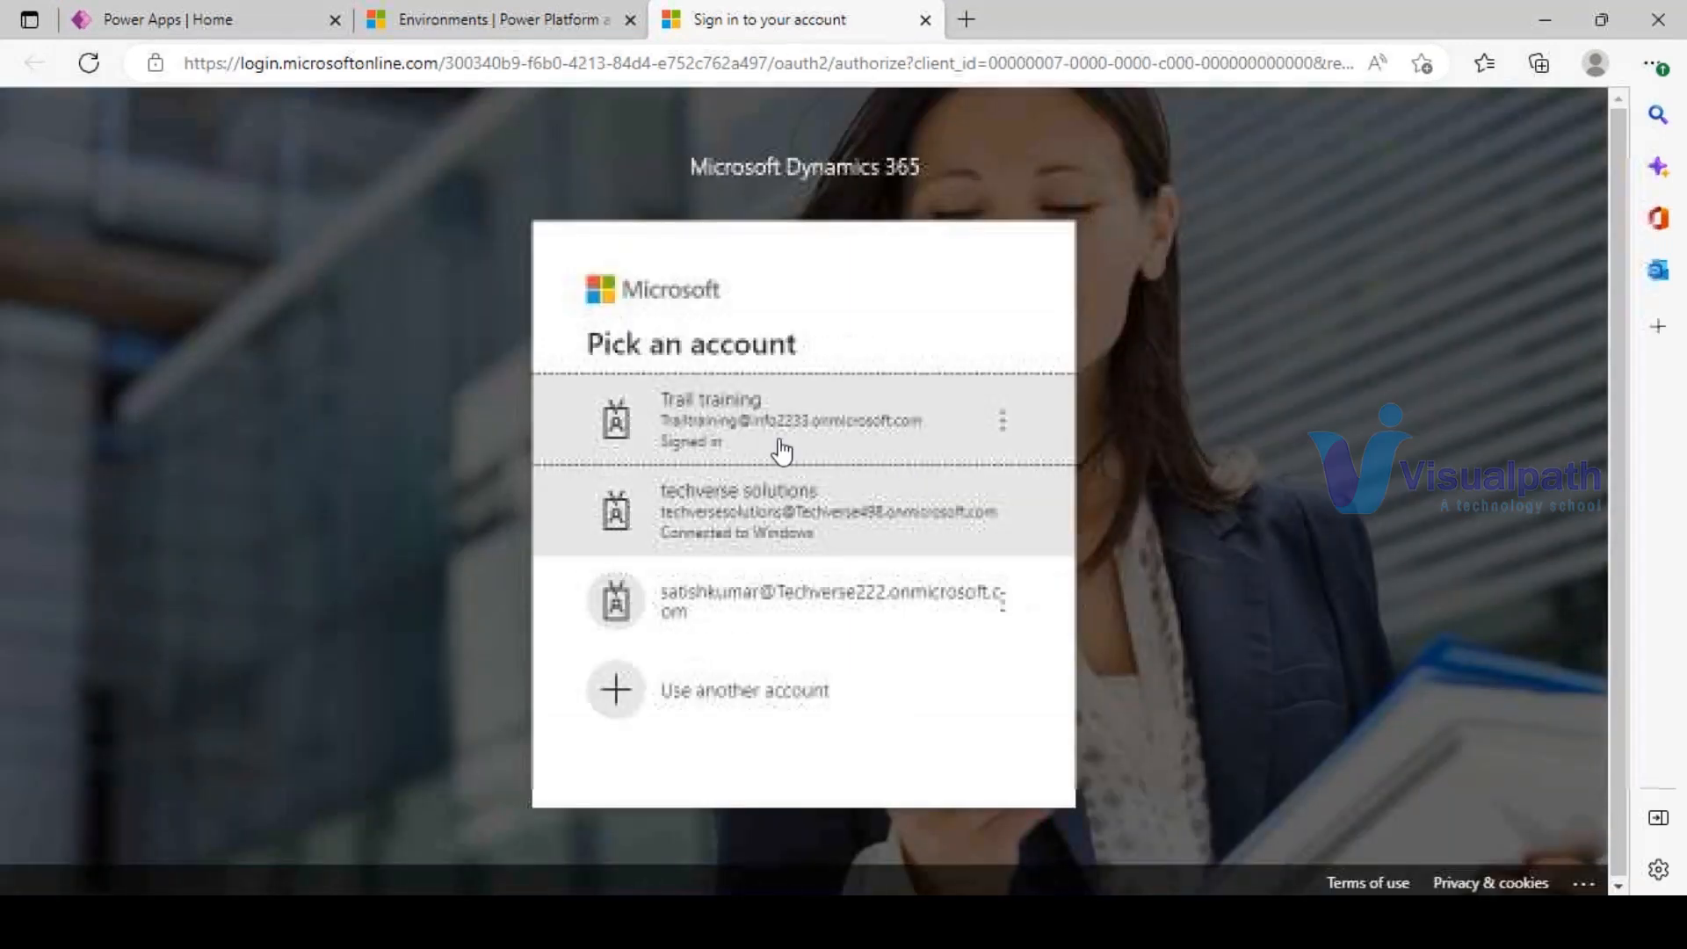
pyautogui.click(780, 452)
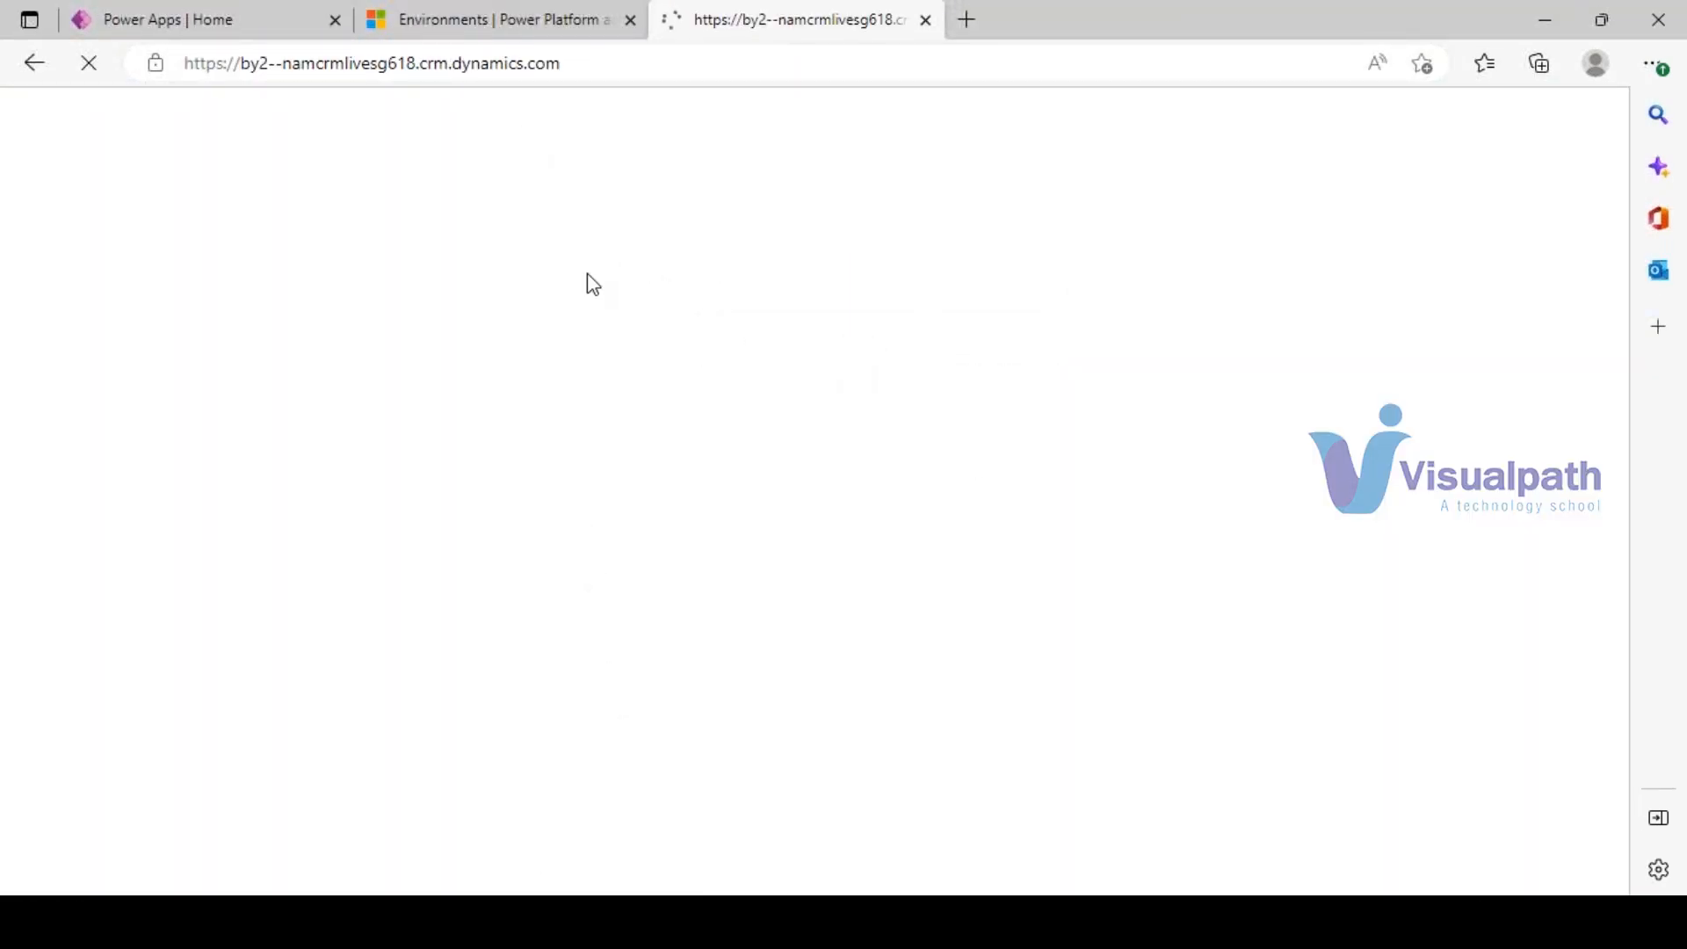
pyautogui.click(508, 13)
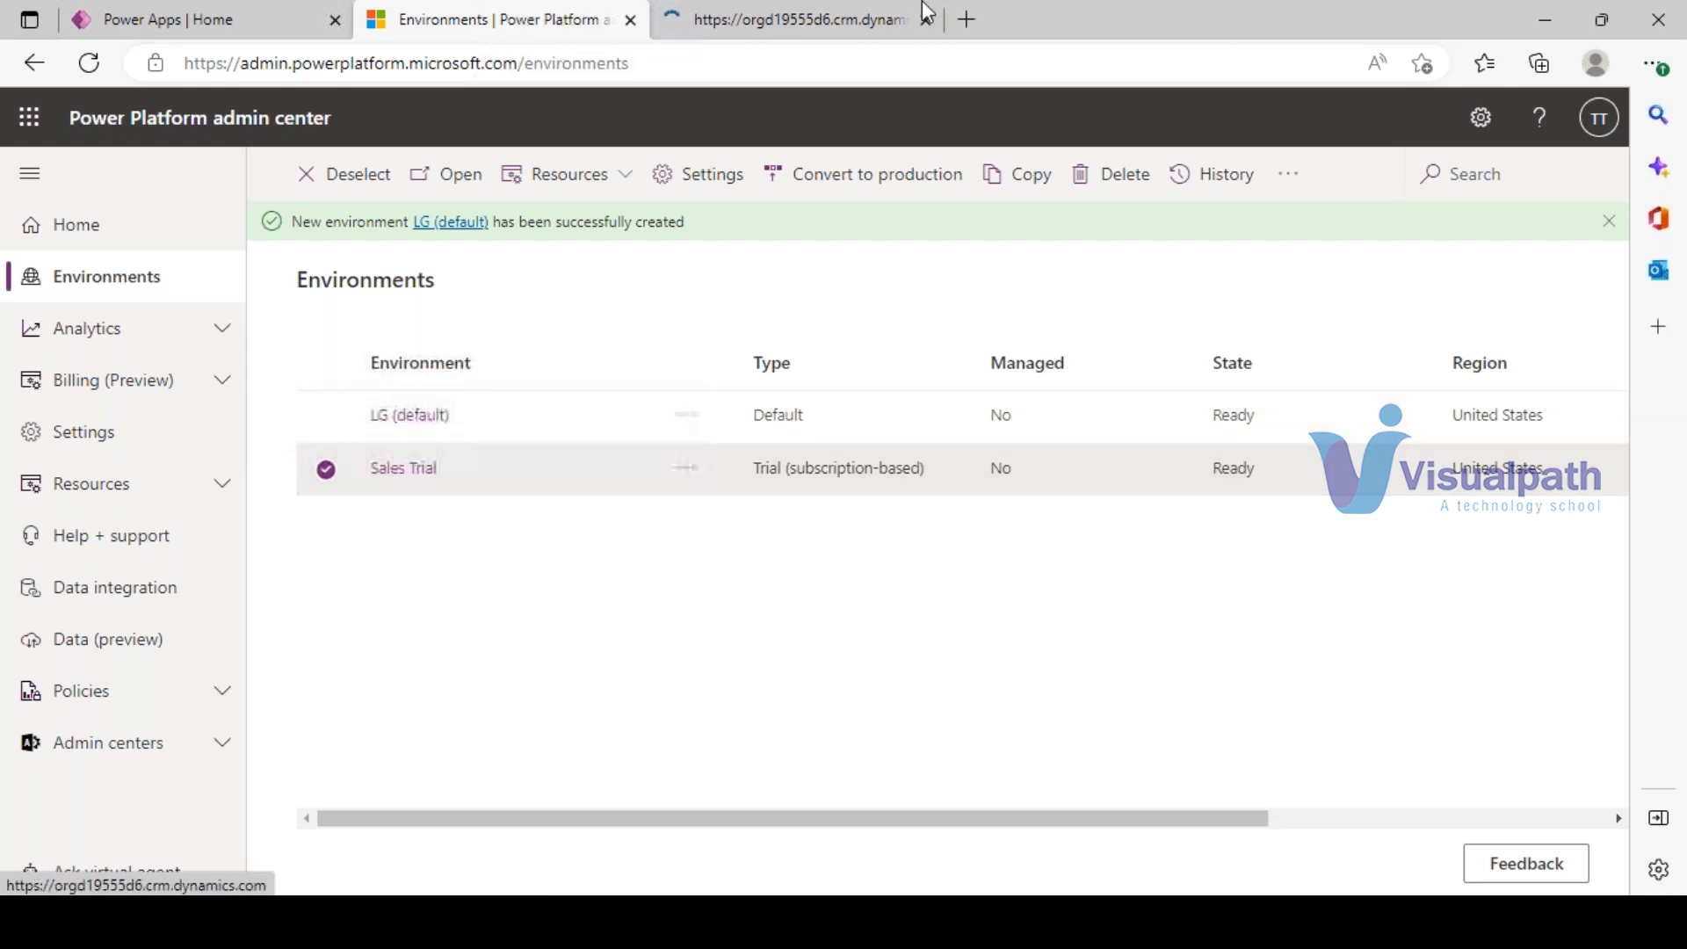
pyautogui.click(787, 12)
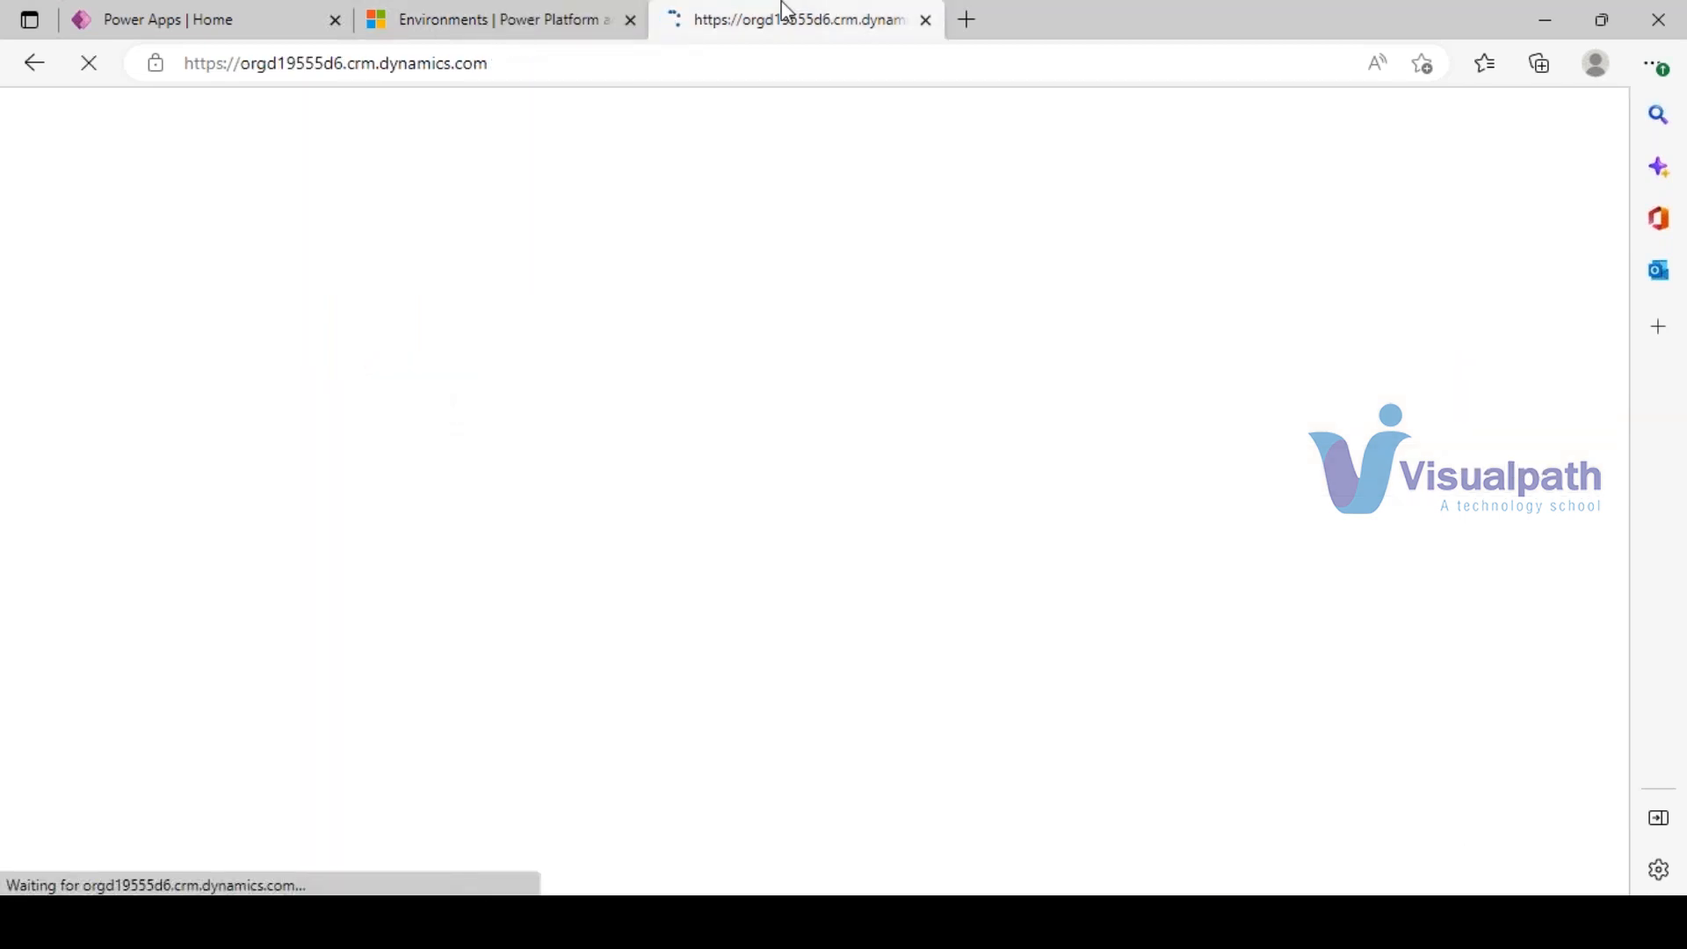
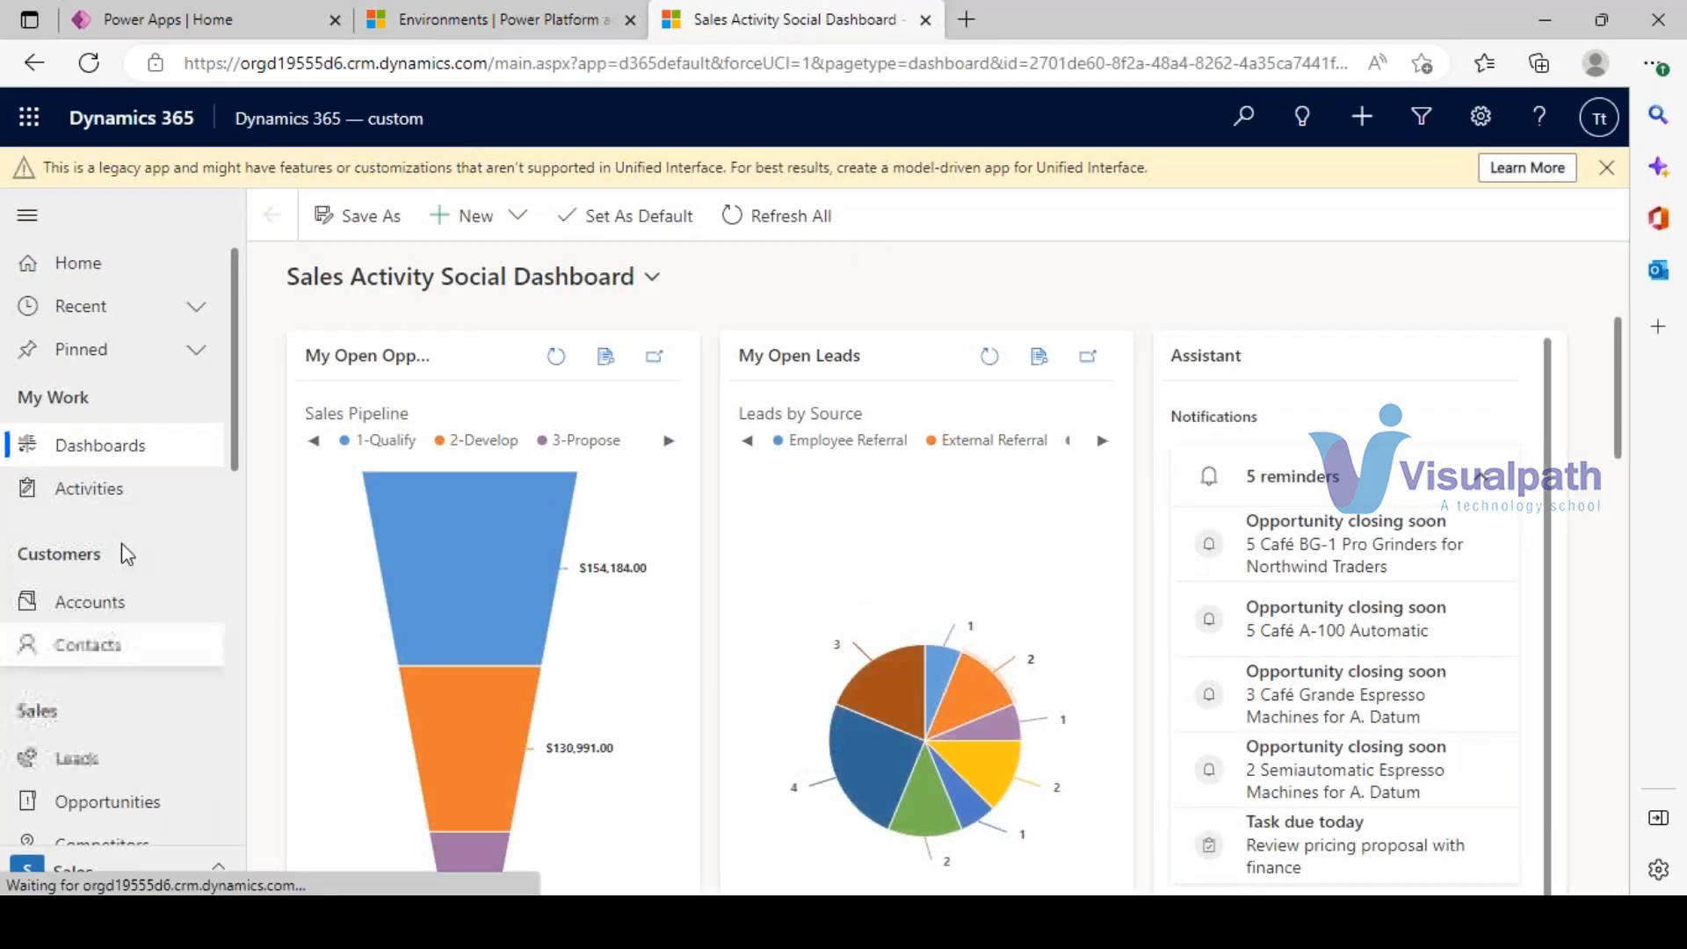
# Go through Accounts to the My Active Contacts list, then bring up the Apps switcher
pyautogui.click(96, 603)
pyautogui.click(93, 644)
pyautogui.scroll(-6, 94, 816)
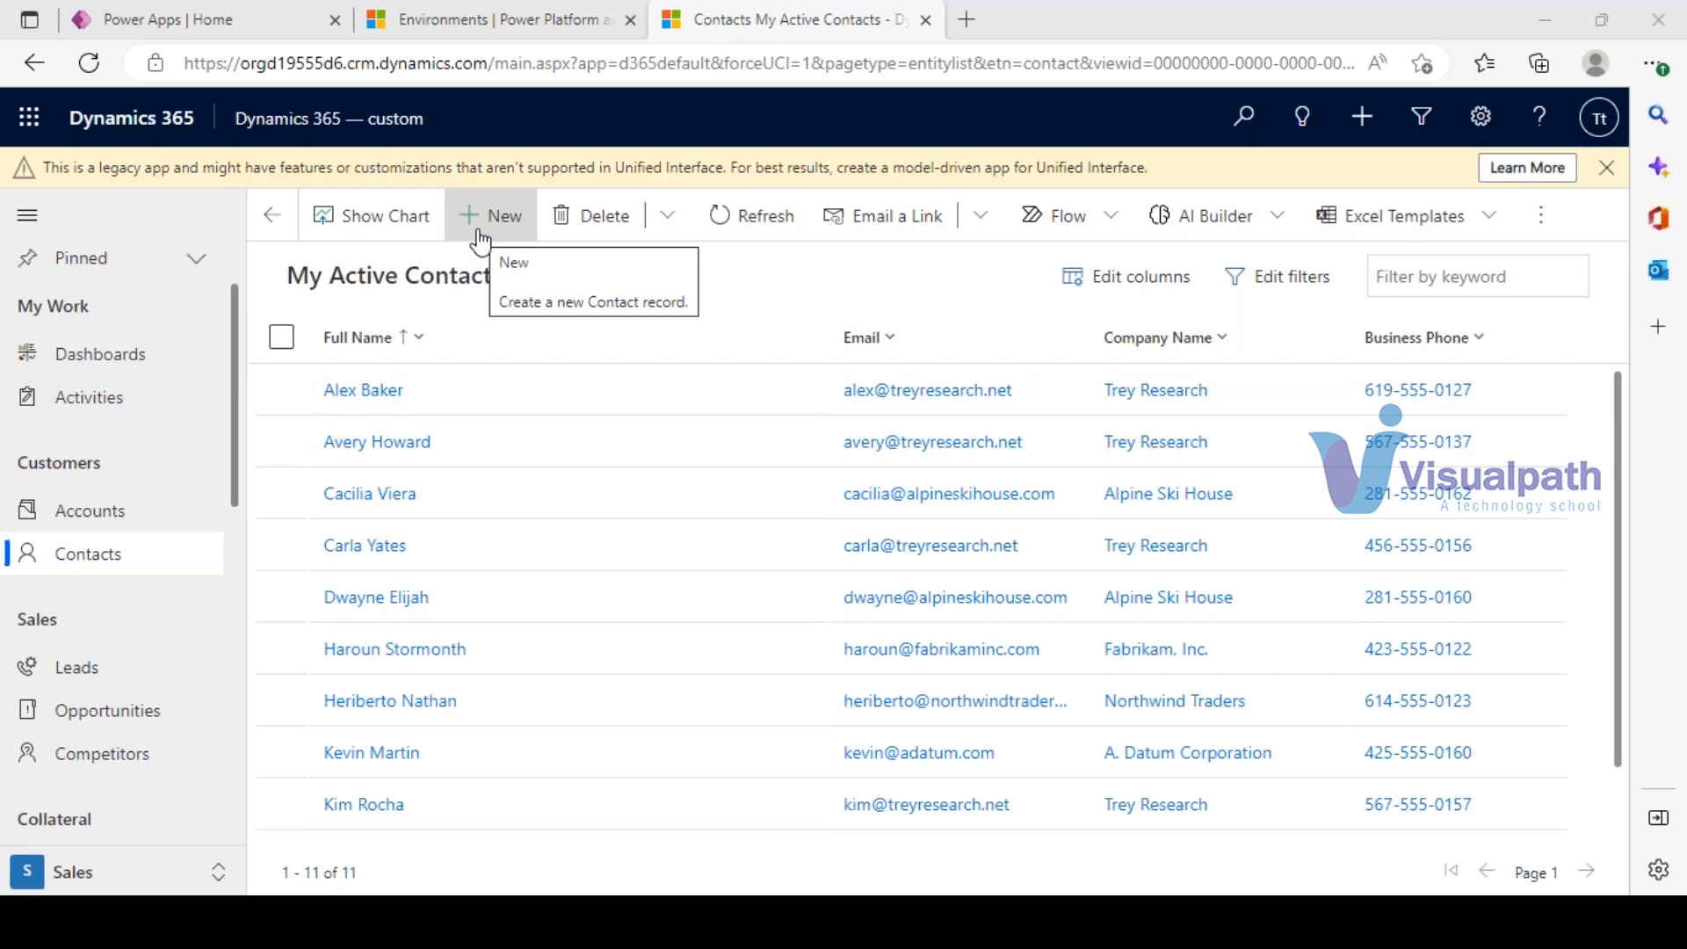
pyautogui.click(329, 118)
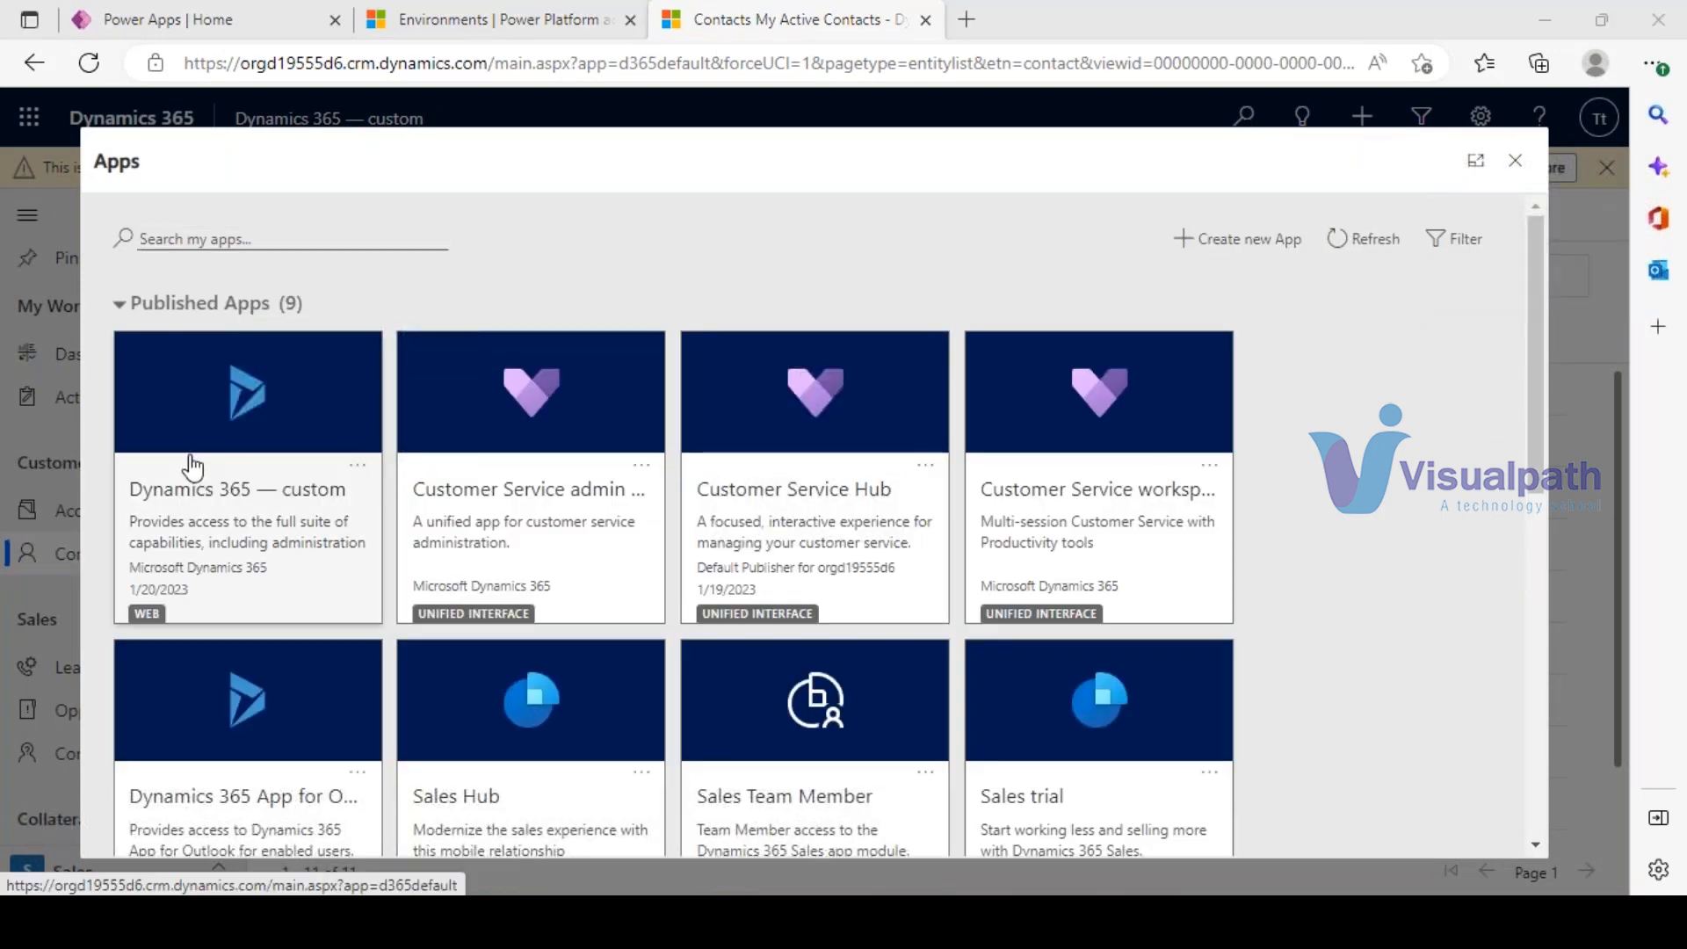
# Scroll the Apps dialog past the nine published apps to the Apps Being Edited section
pyautogui.scroll(-3, 192, 468)
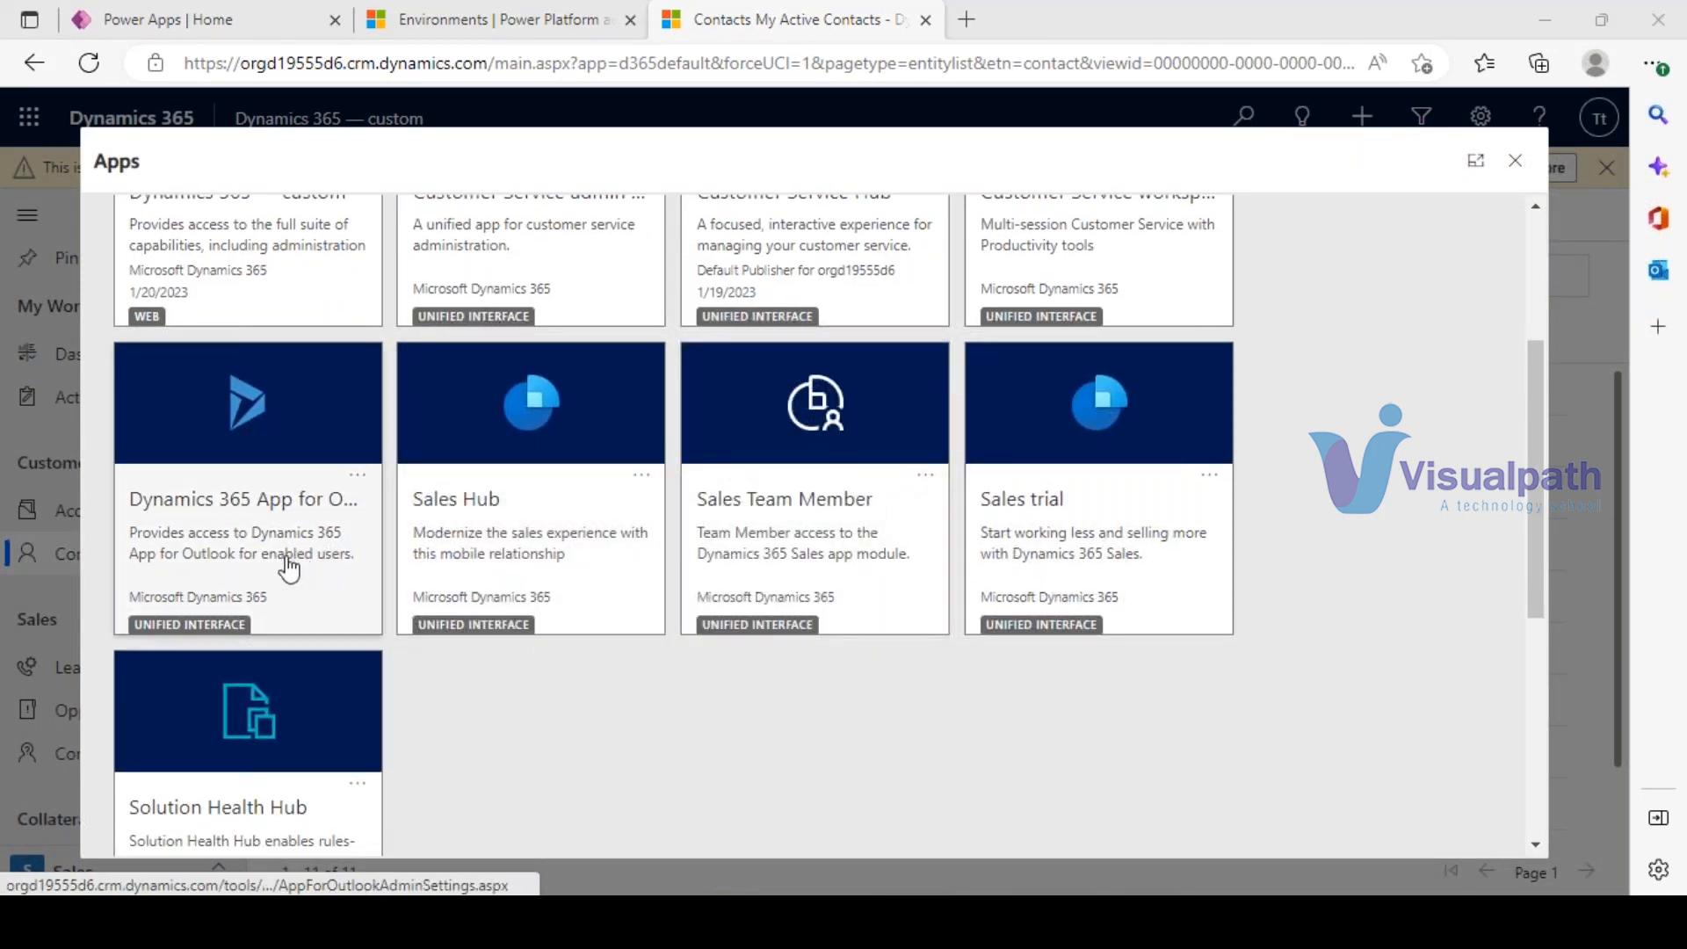
pyautogui.scroll(2, 308, 576)
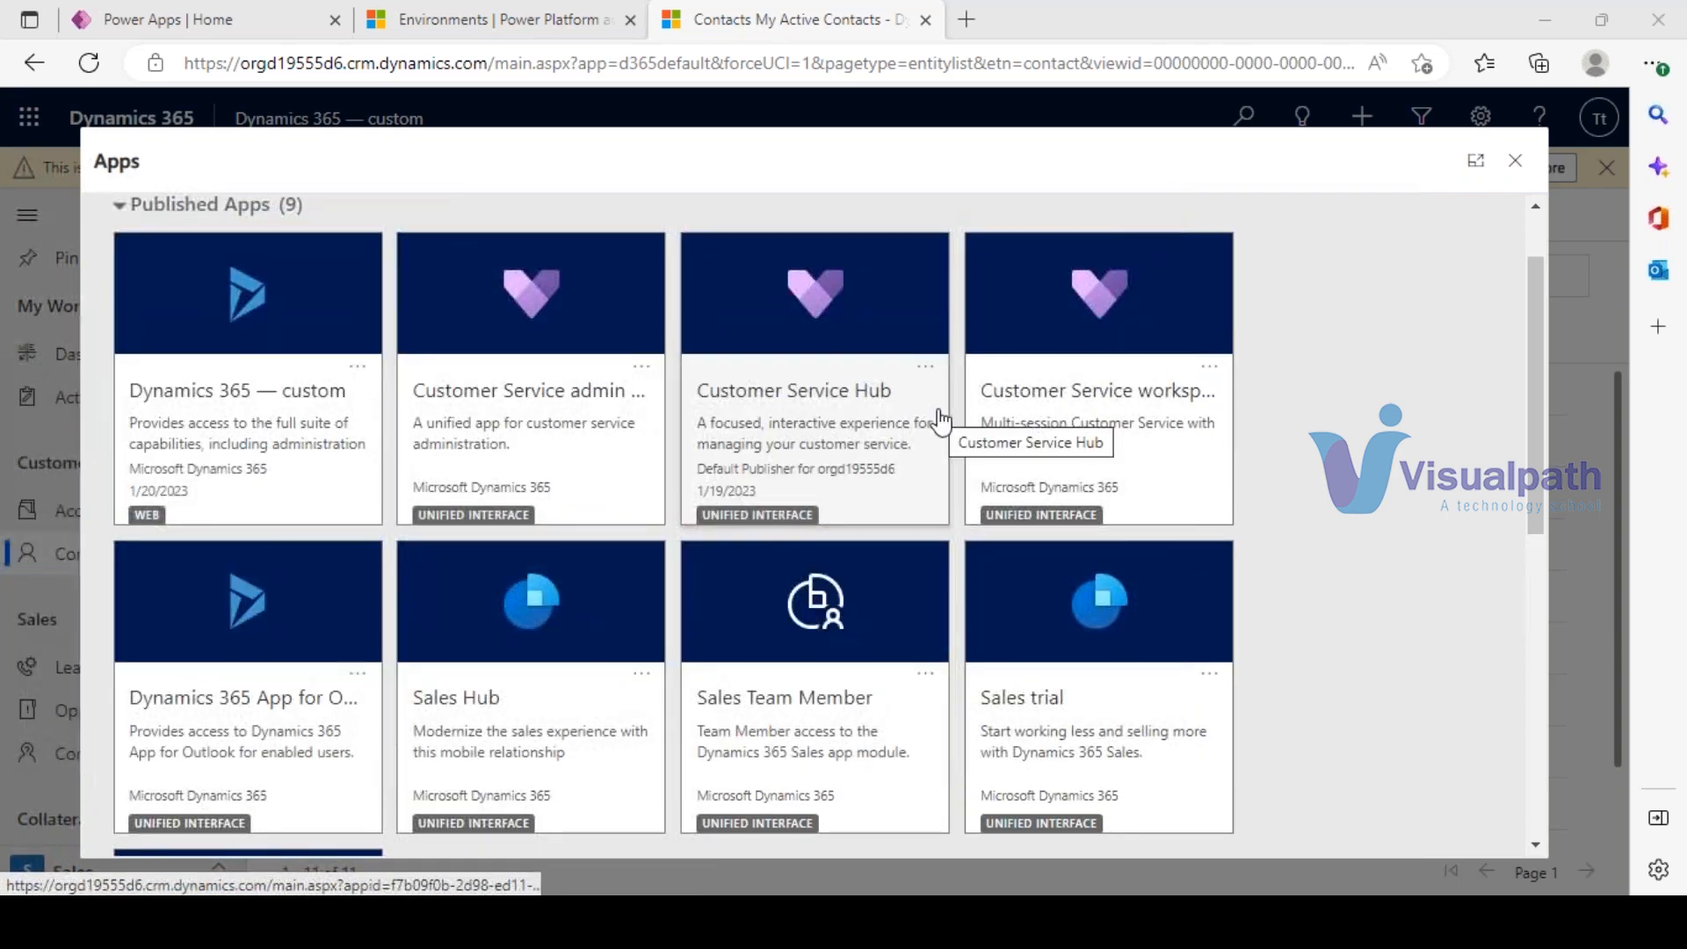
pyautogui.scroll(-1, 938, 433)
pyautogui.scroll(1, 938, 432)
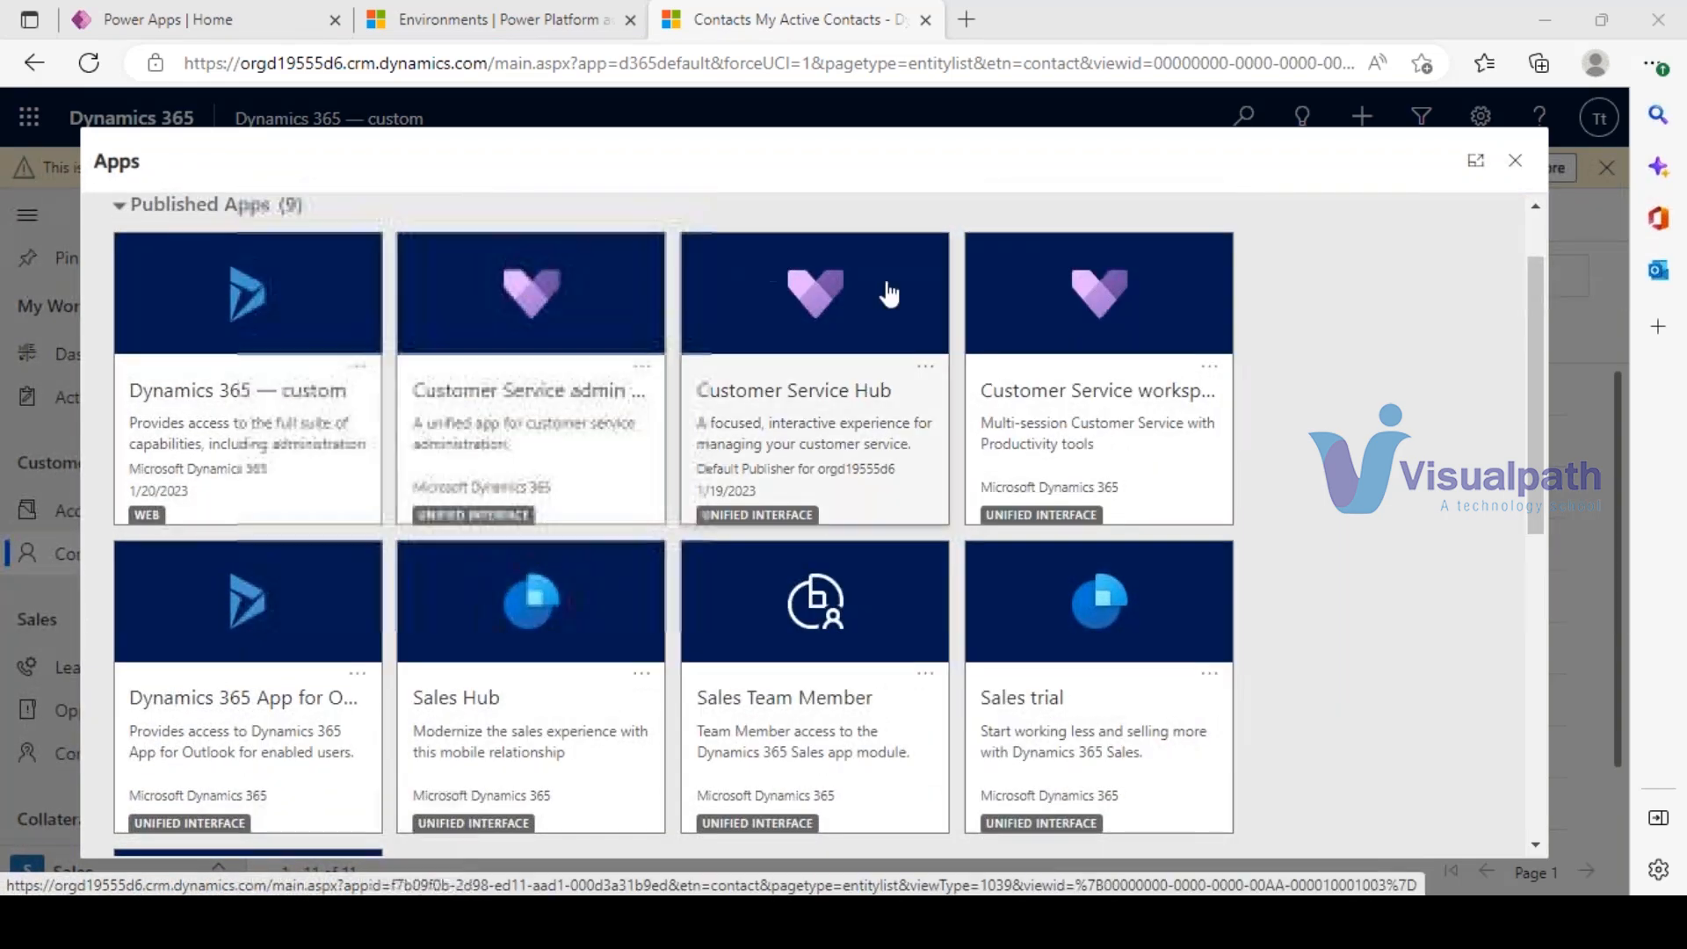
pyautogui.scroll(-3, 1190, 499)
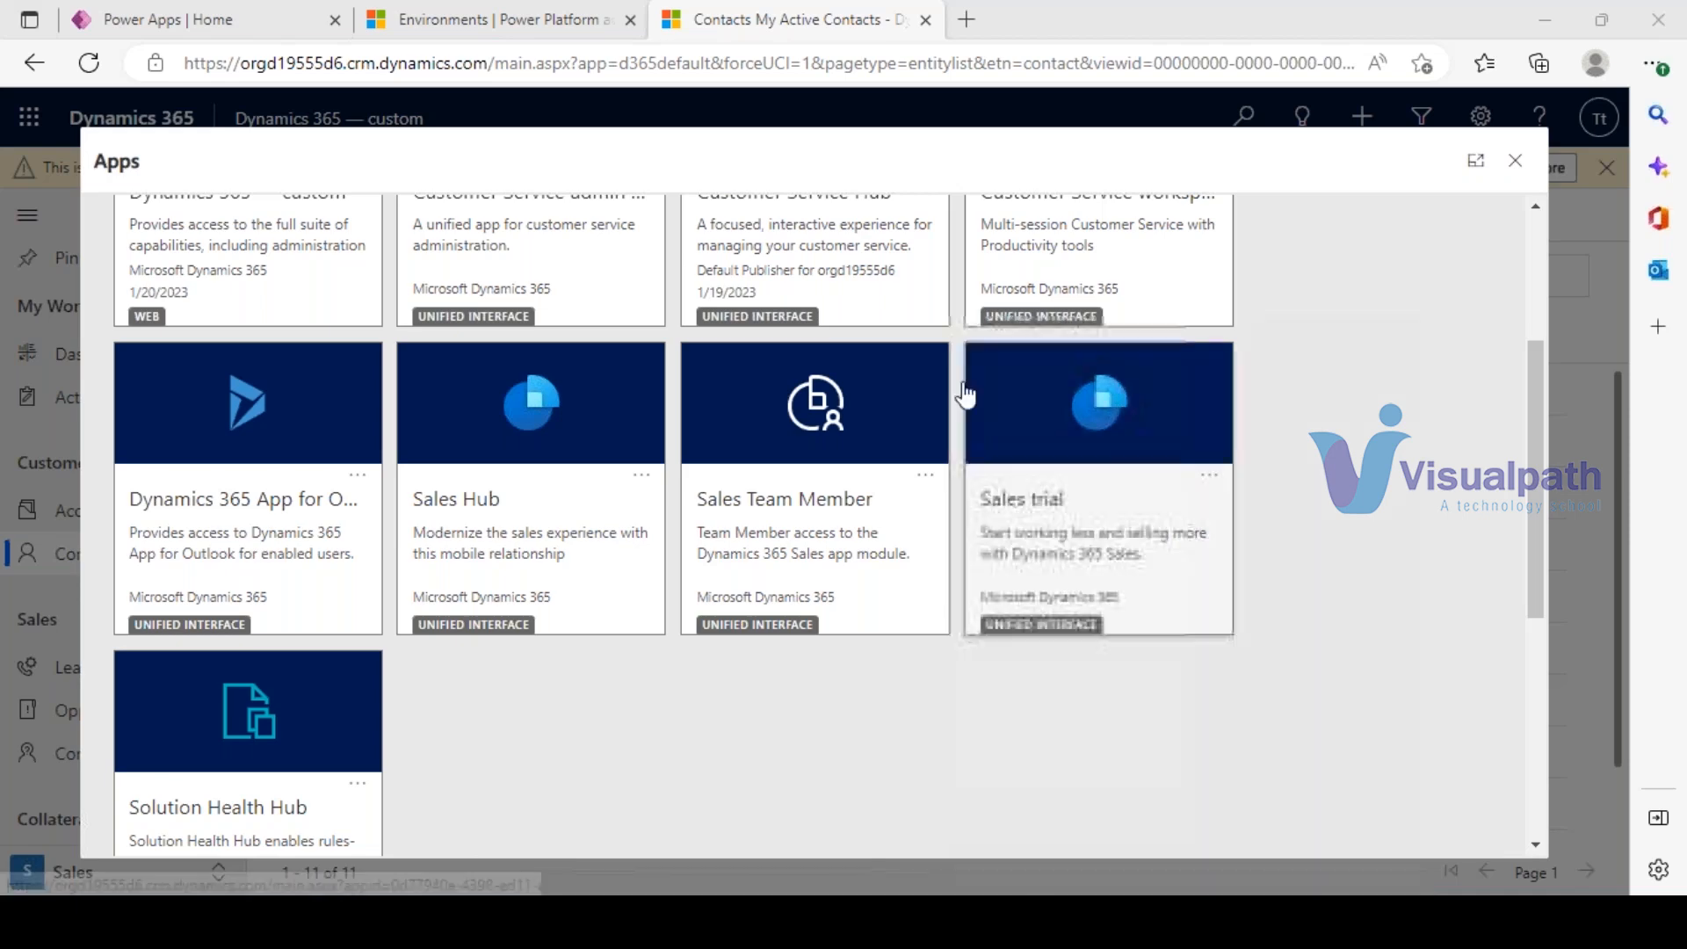
pyautogui.scroll(-3, 299, 632)
pyautogui.scroll(-4, 248, 598)
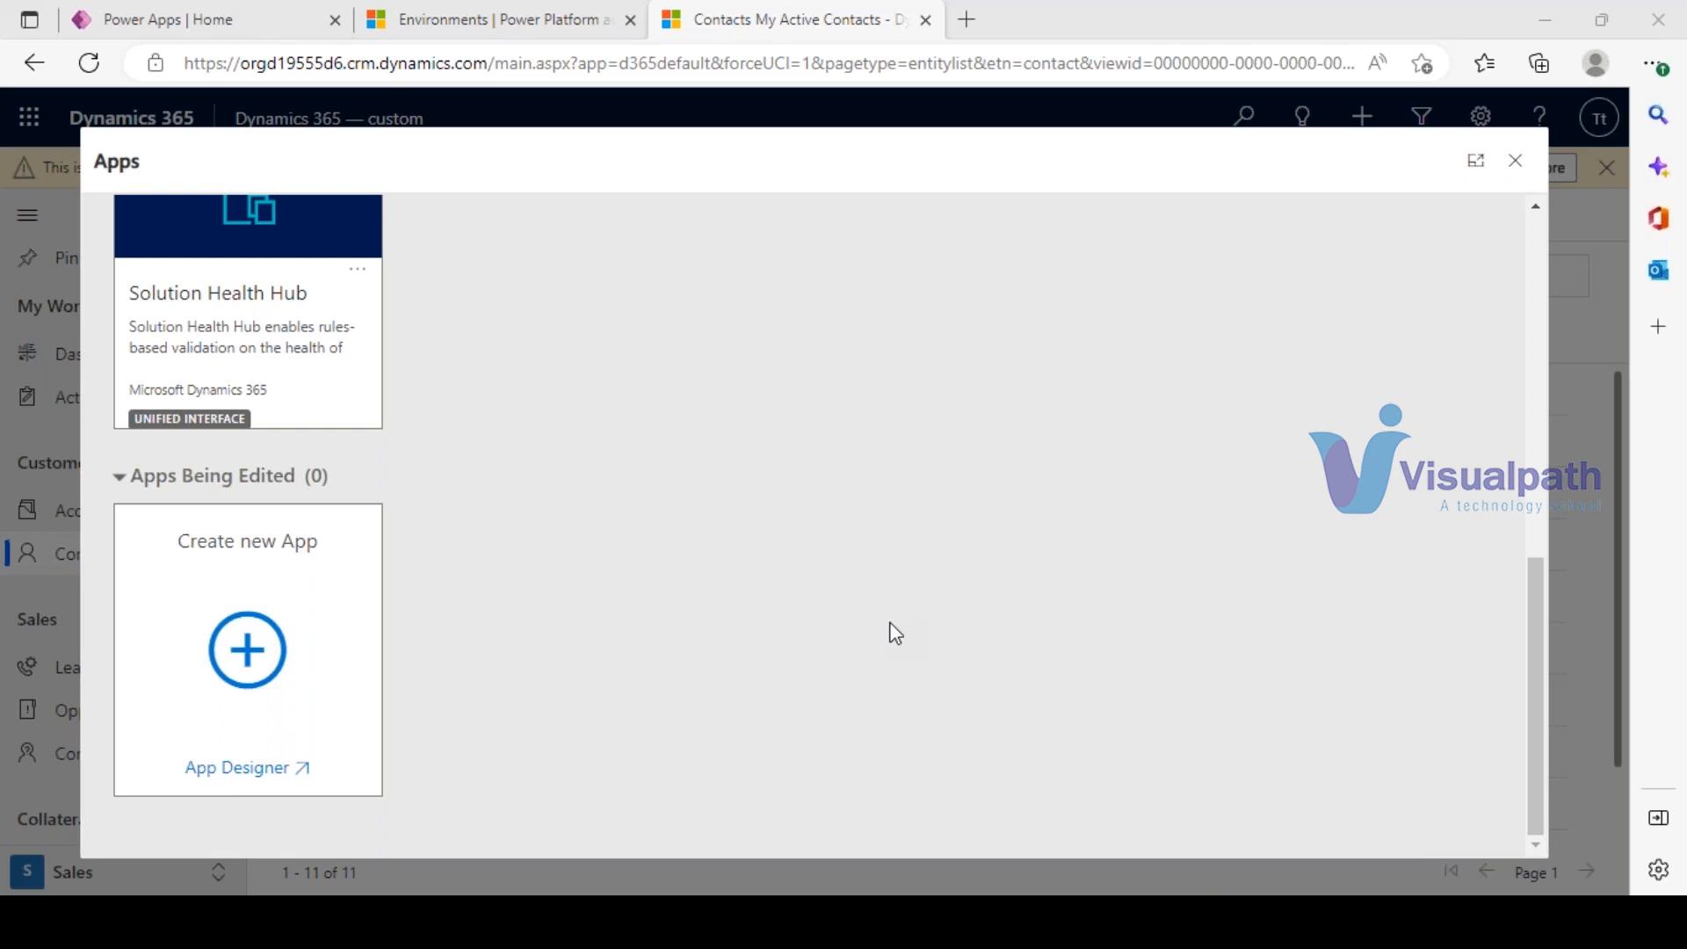
# Clear all the old outline text from the Untitled Notepad note
pyautogui.moveTo(839, 922)
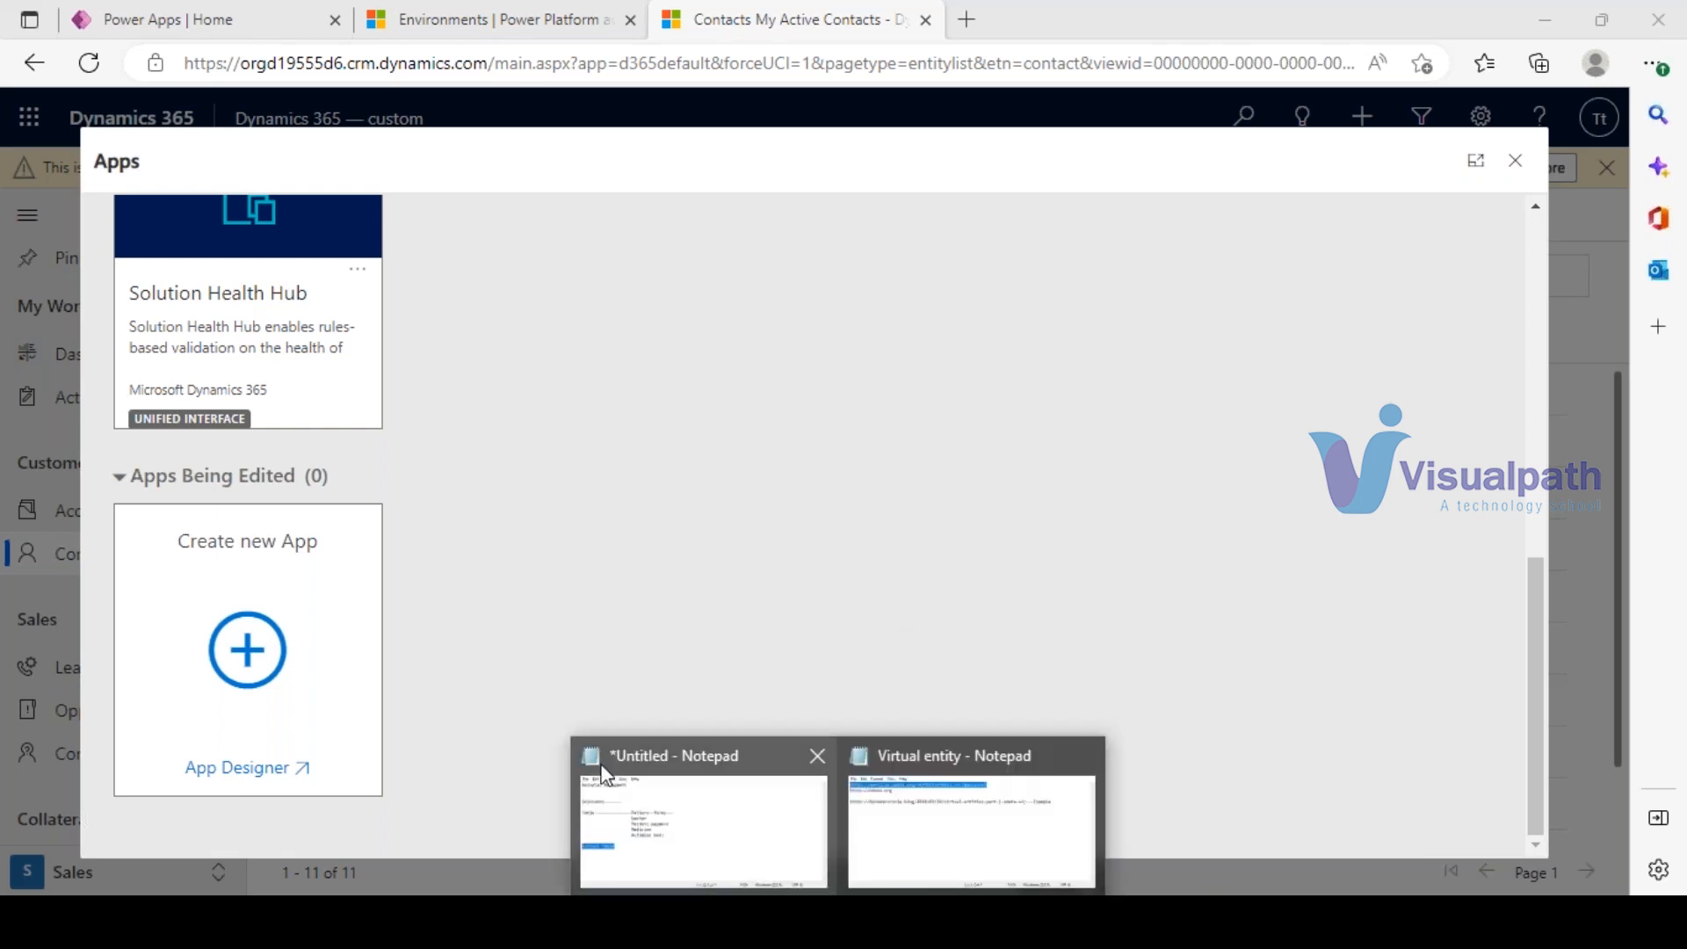
pyautogui.click(672, 800)
pyautogui.click(659, 479)
pyautogui.hotkey('ctrl', 'a')
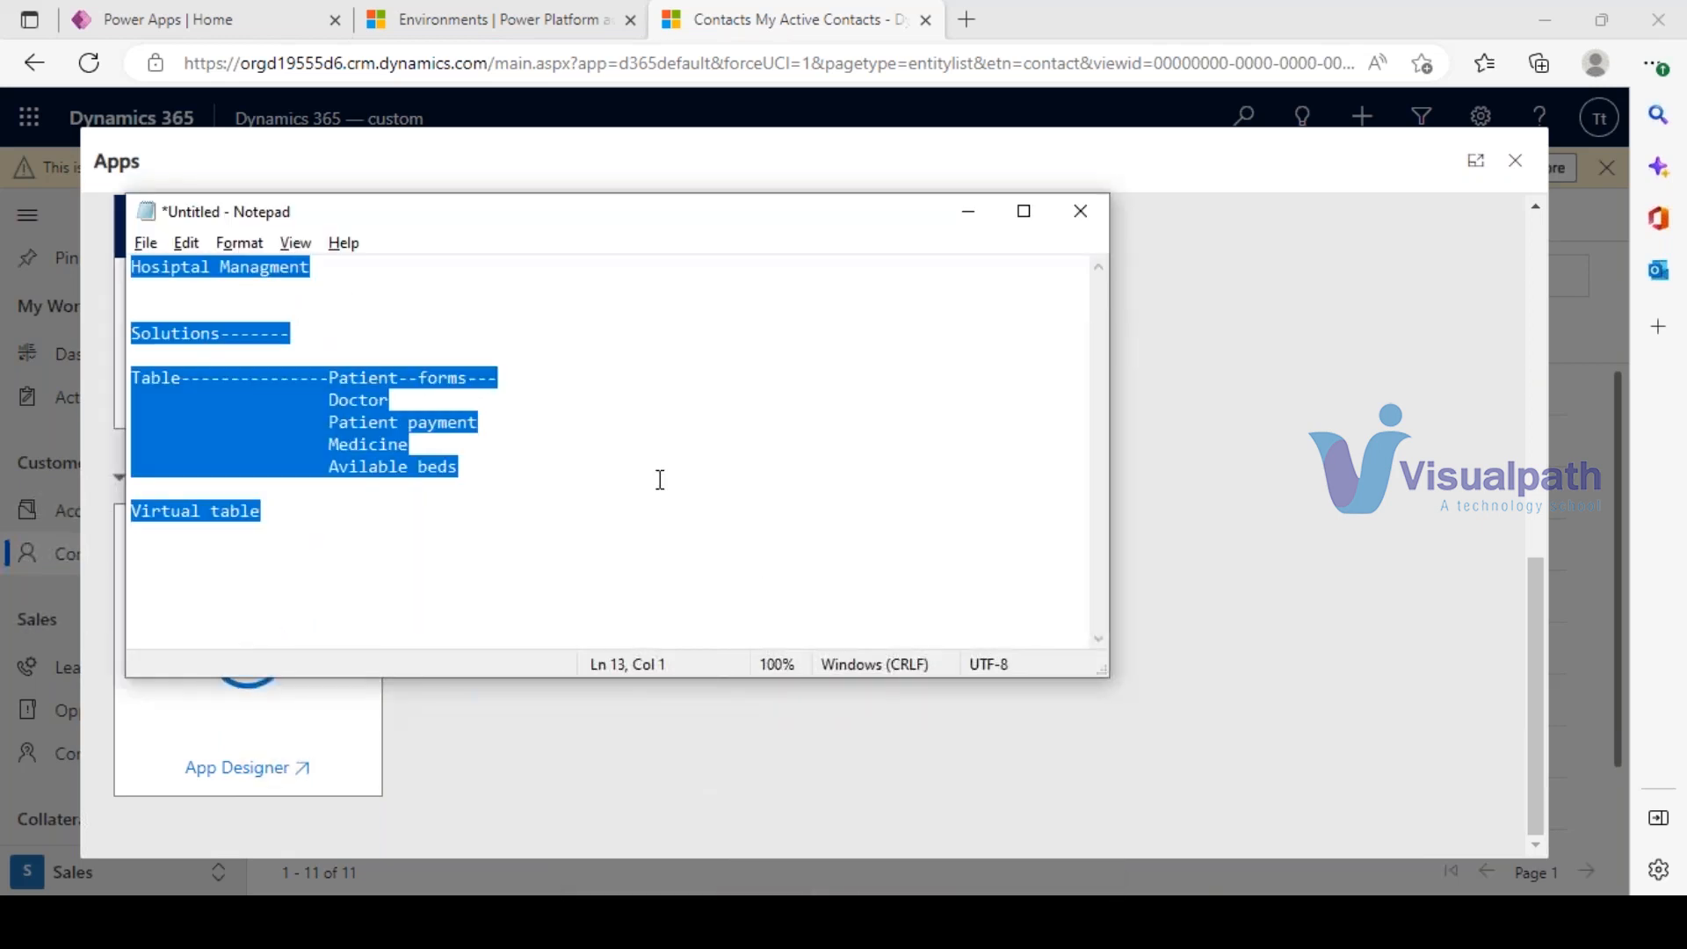
pyautogui.press('Delete')
# Type the heading 'Hospital managment---------------------' and add blank lines below it
pyautogui.write('Hos')
pyautogui.press('BackSpace')
pyautogui.write('spita managment')
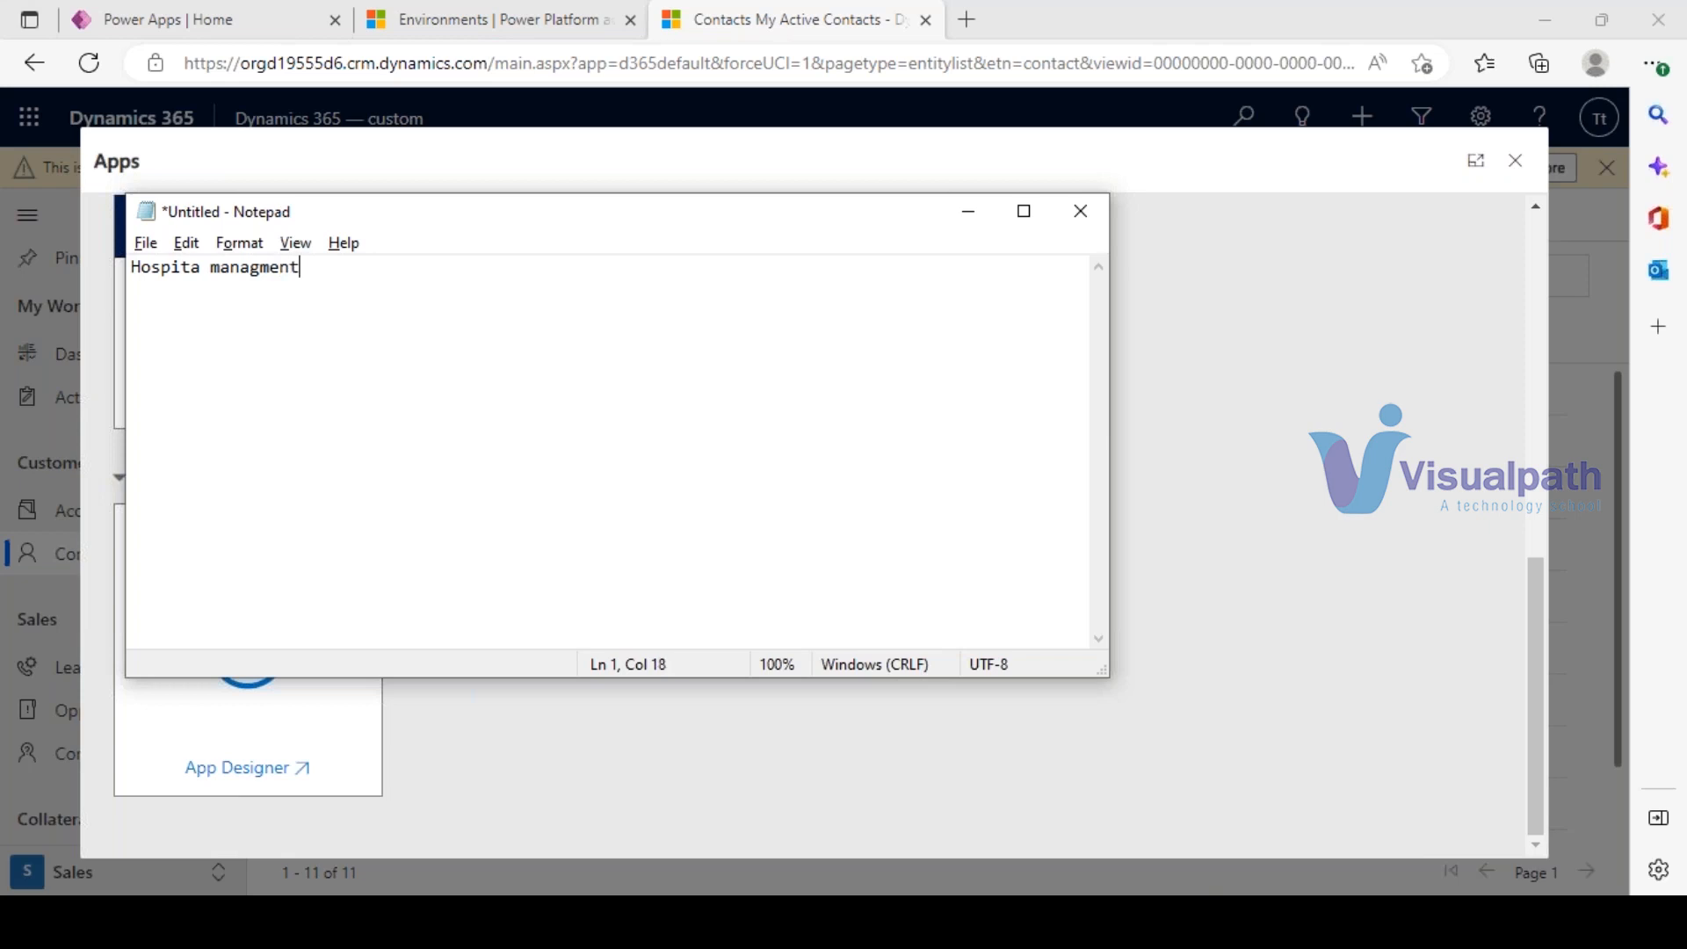
pyautogui.press('Left')
pyautogui.press('Left')
pyautogui.press('Left')
pyautogui.press('Left')
pyautogui.press('Left')
pyautogui.press('Left')
pyautogui.press('Left')
pyautogui.press('Left')
pyautogui.press('Left')
pyautogui.press('Left')
pyautogui.write('l')
pyautogui.click(318, 267)
pyautogui.write('---------------------')
pyautogui.click(524, 767)
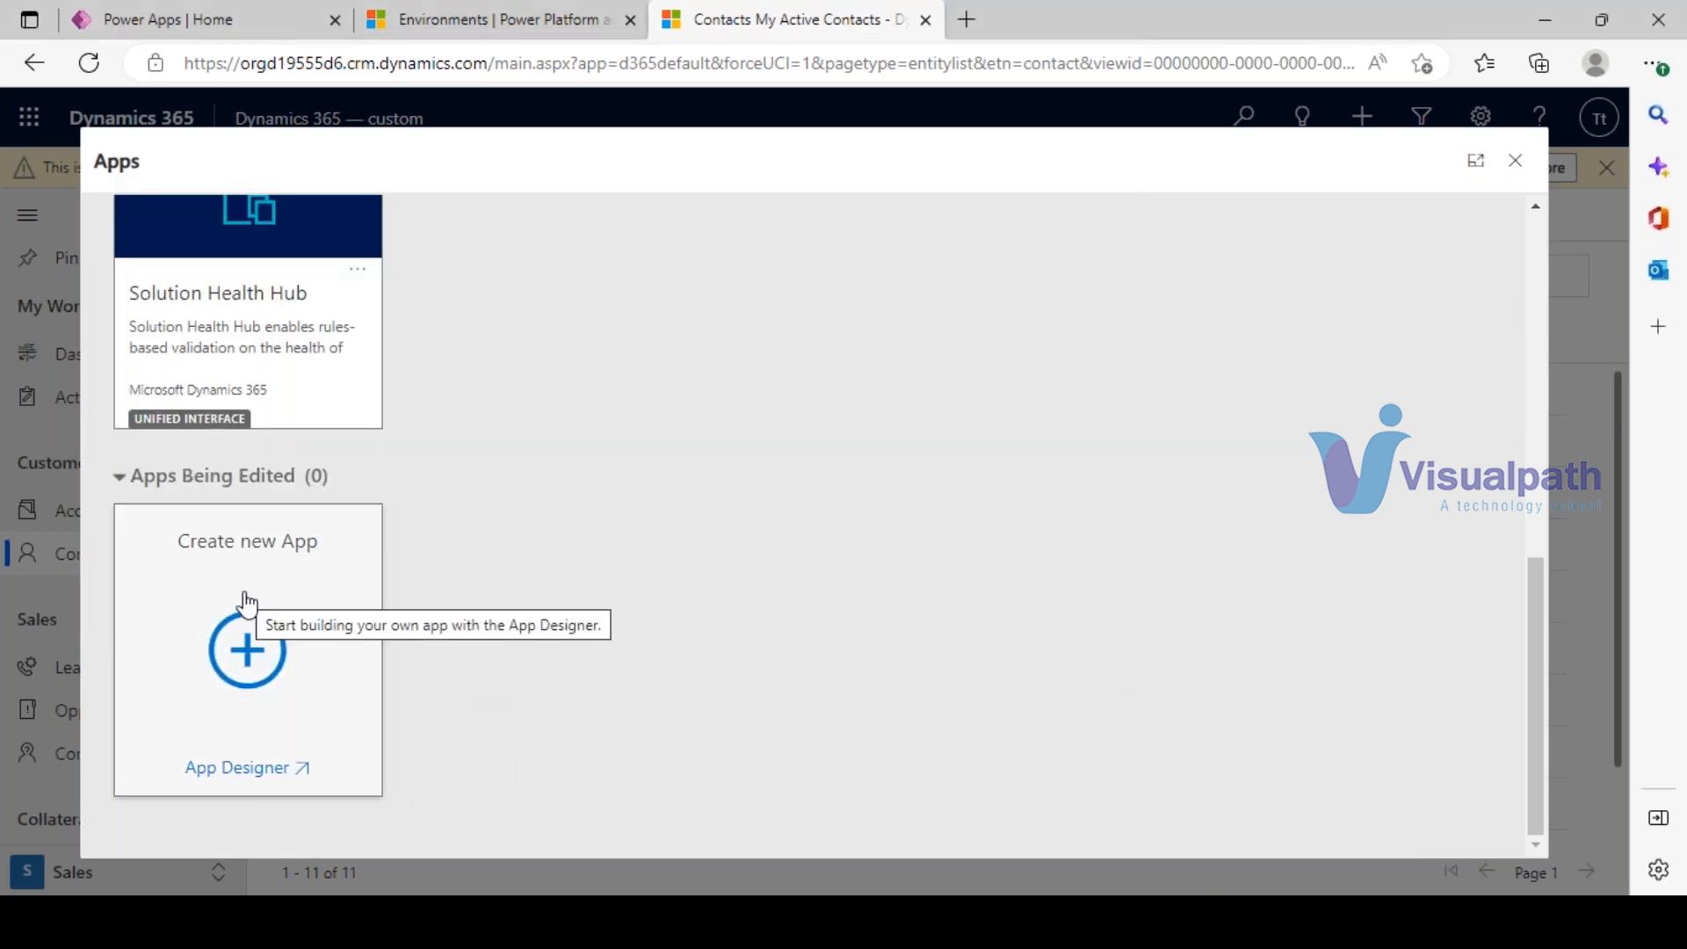
pyautogui.hotkey('alt', 'Tab')
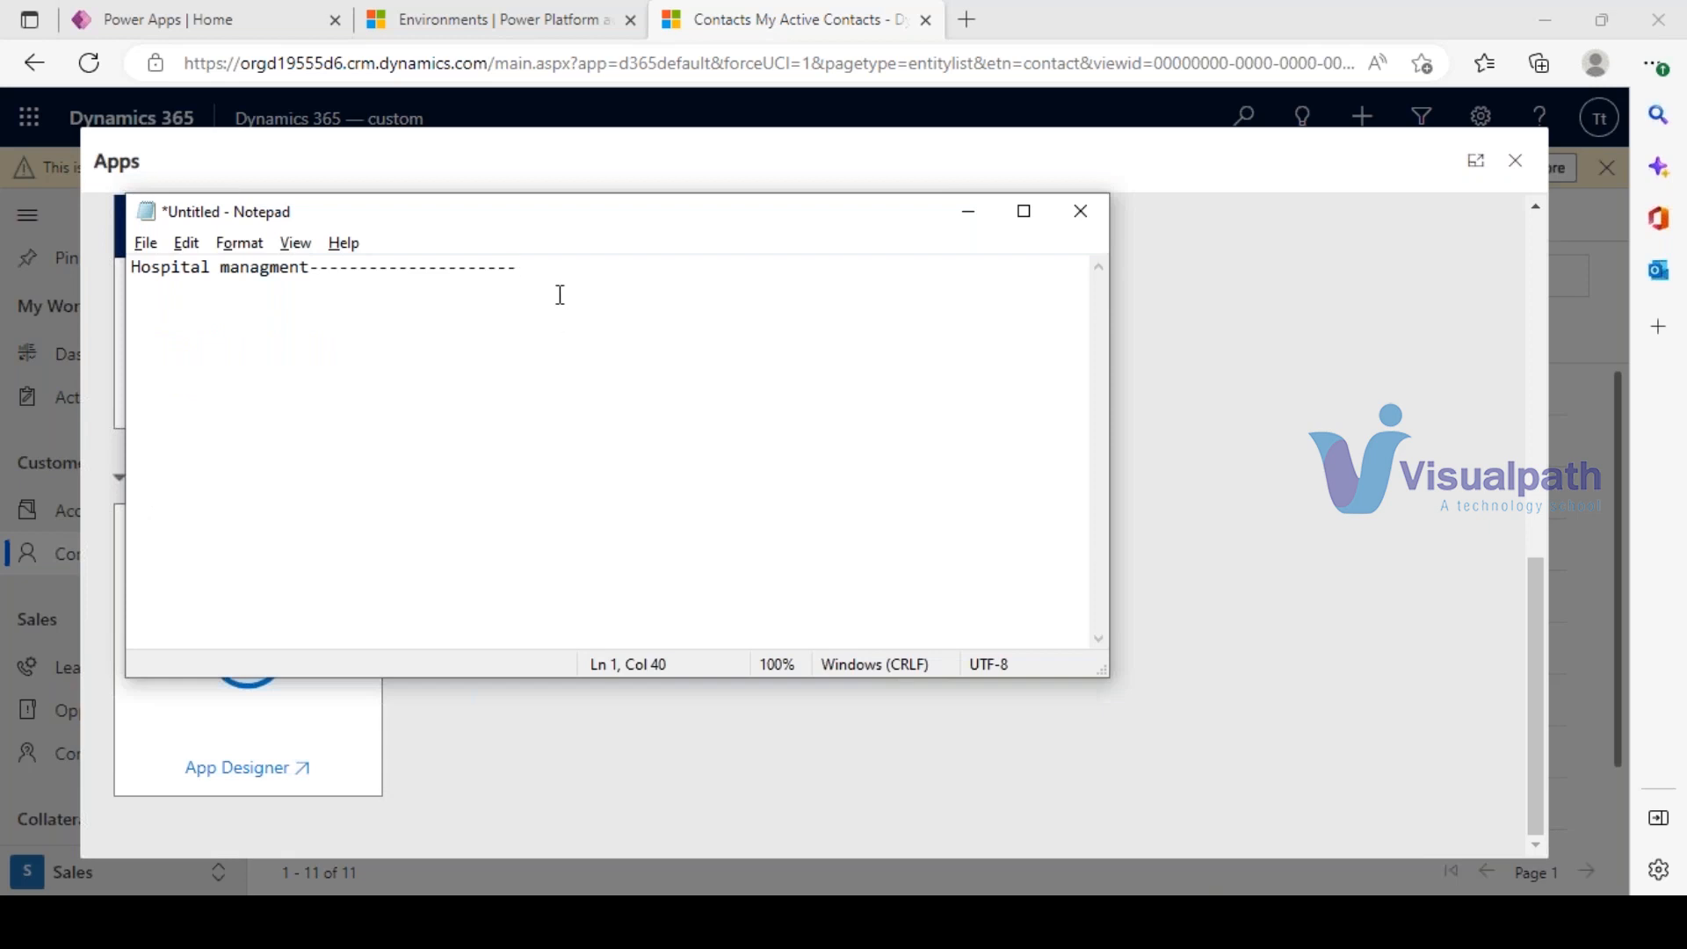
pyautogui.press('Return')
pyautogui.press('Return')
pyautogui.press('Return')
pyautogui.press('Return')
pyautogui.press('Return')
# Minimize Notepad and scroll the Apps dialog back up to the Published Apps list
pyautogui.click(968, 212)
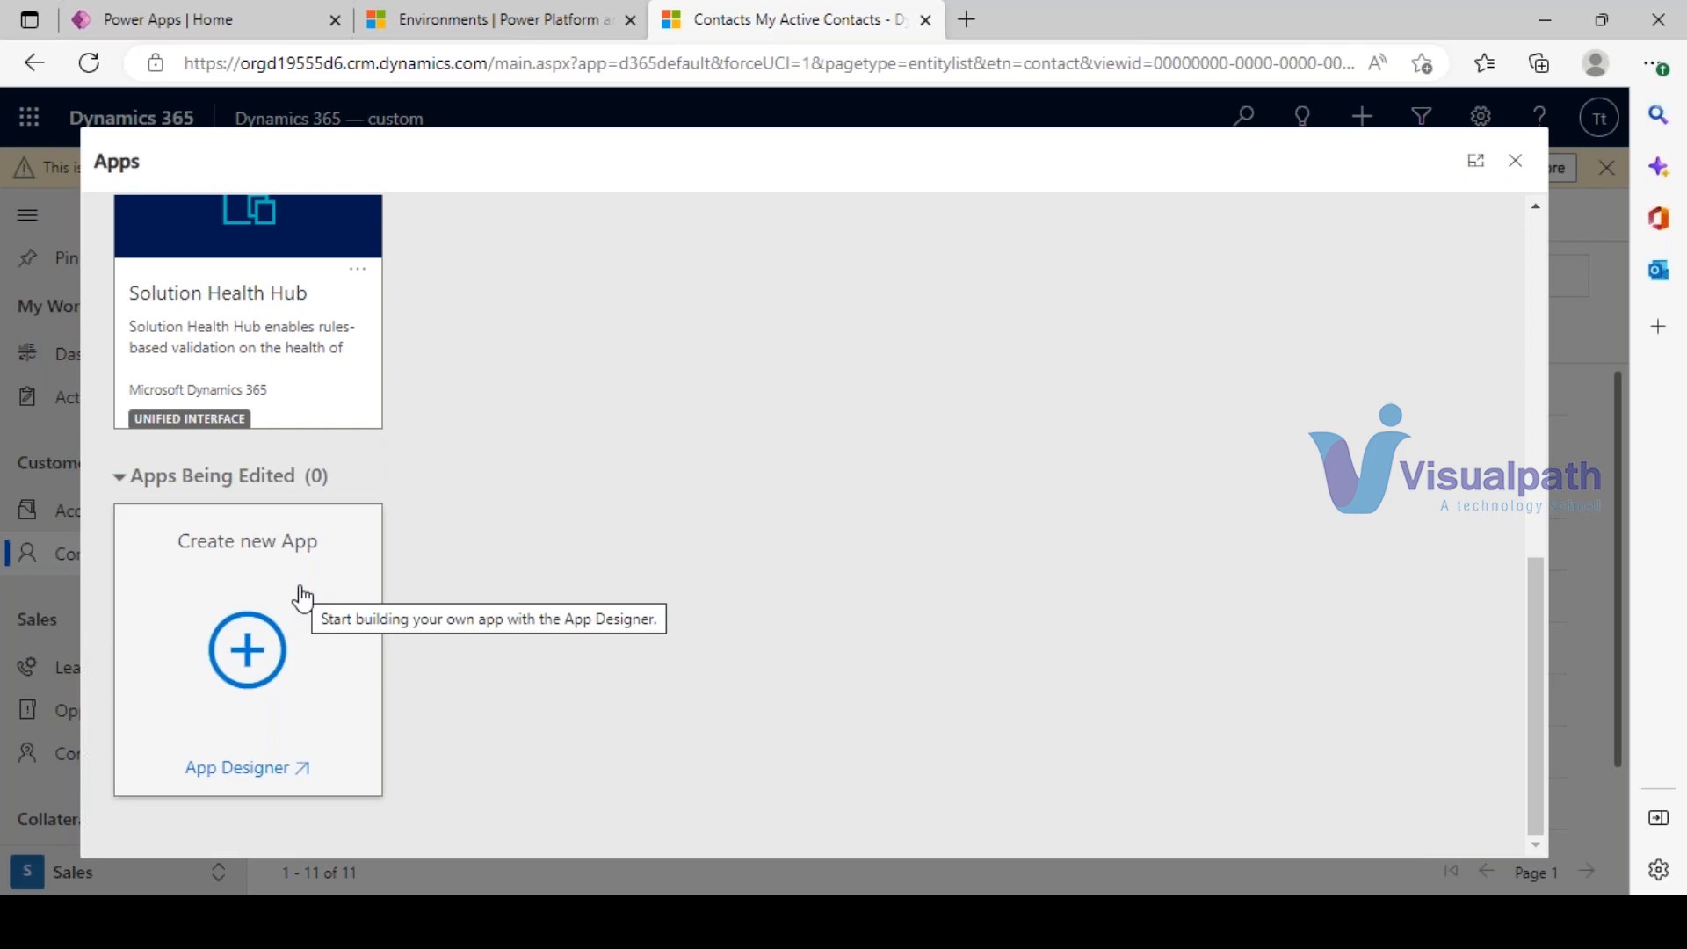
pyautogui.scroll(5, 530, 519)
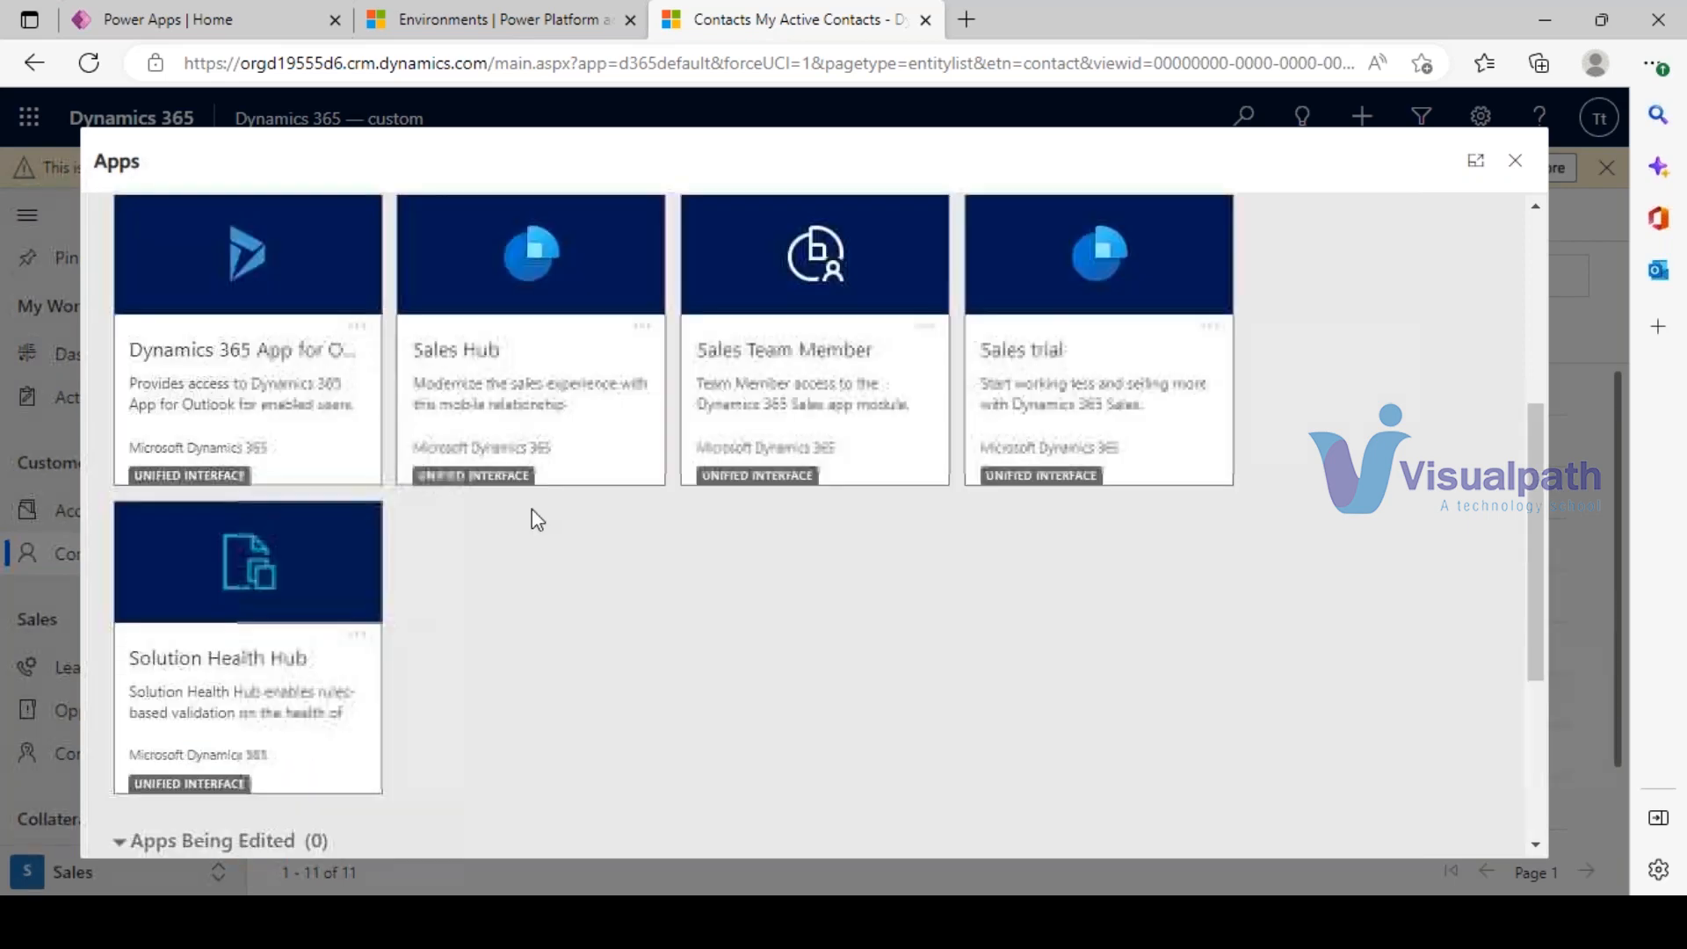
pyautogui.scroll(5, 536, 518)
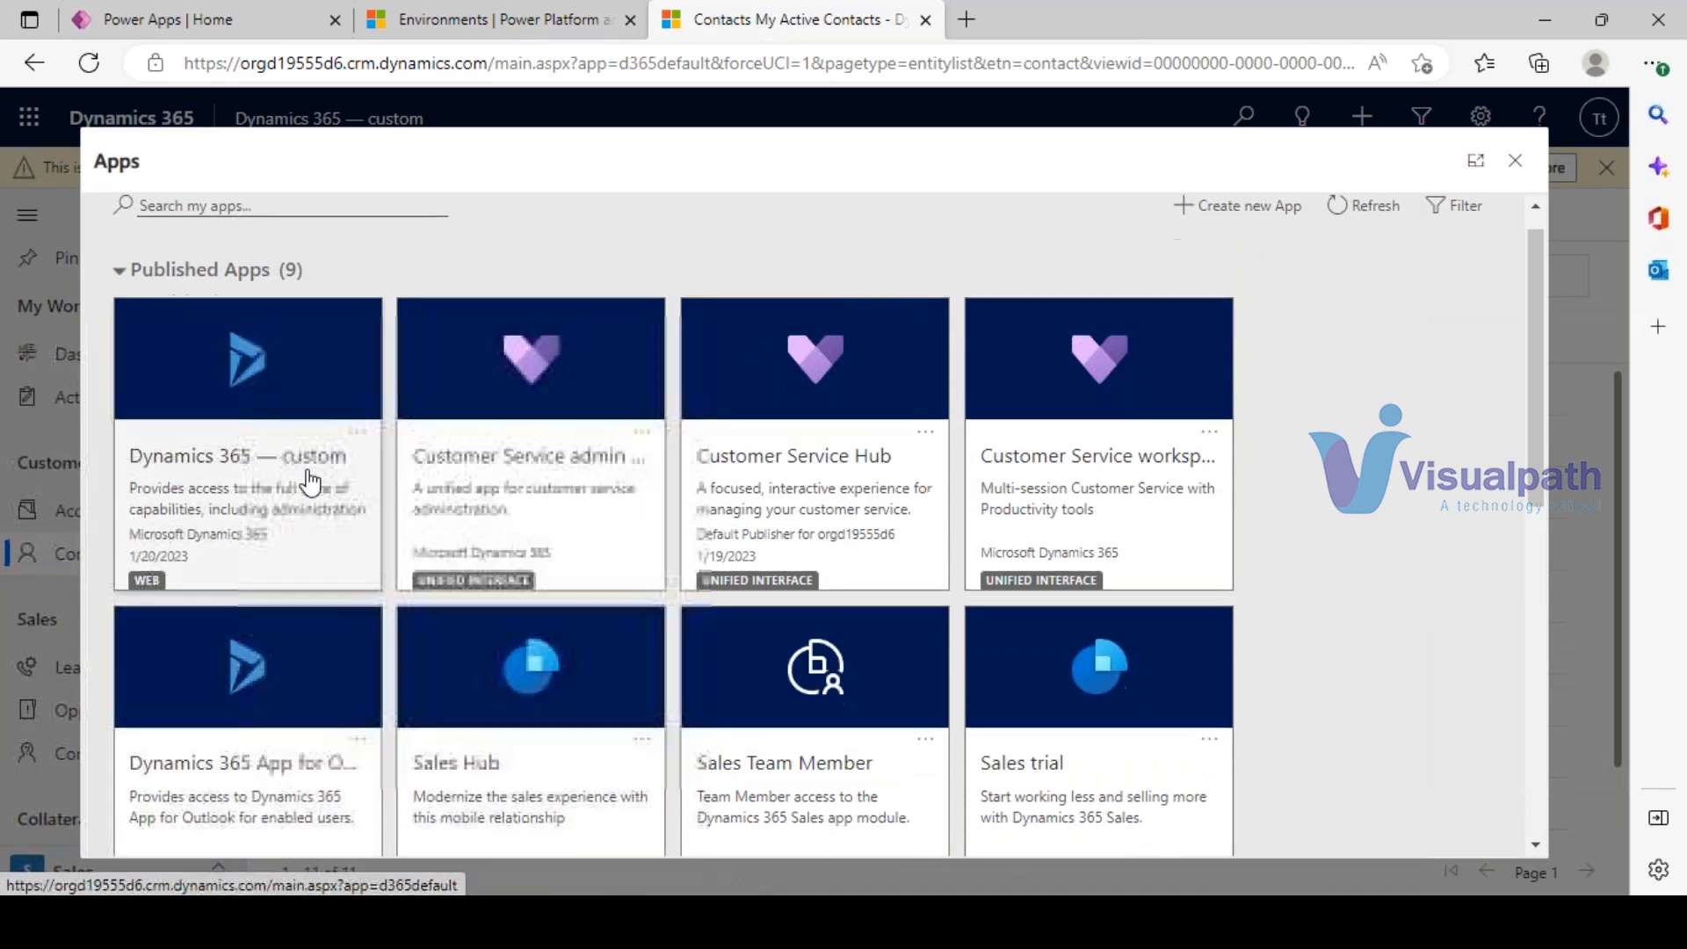
pyautogui.scroll(-1, 301, 482)
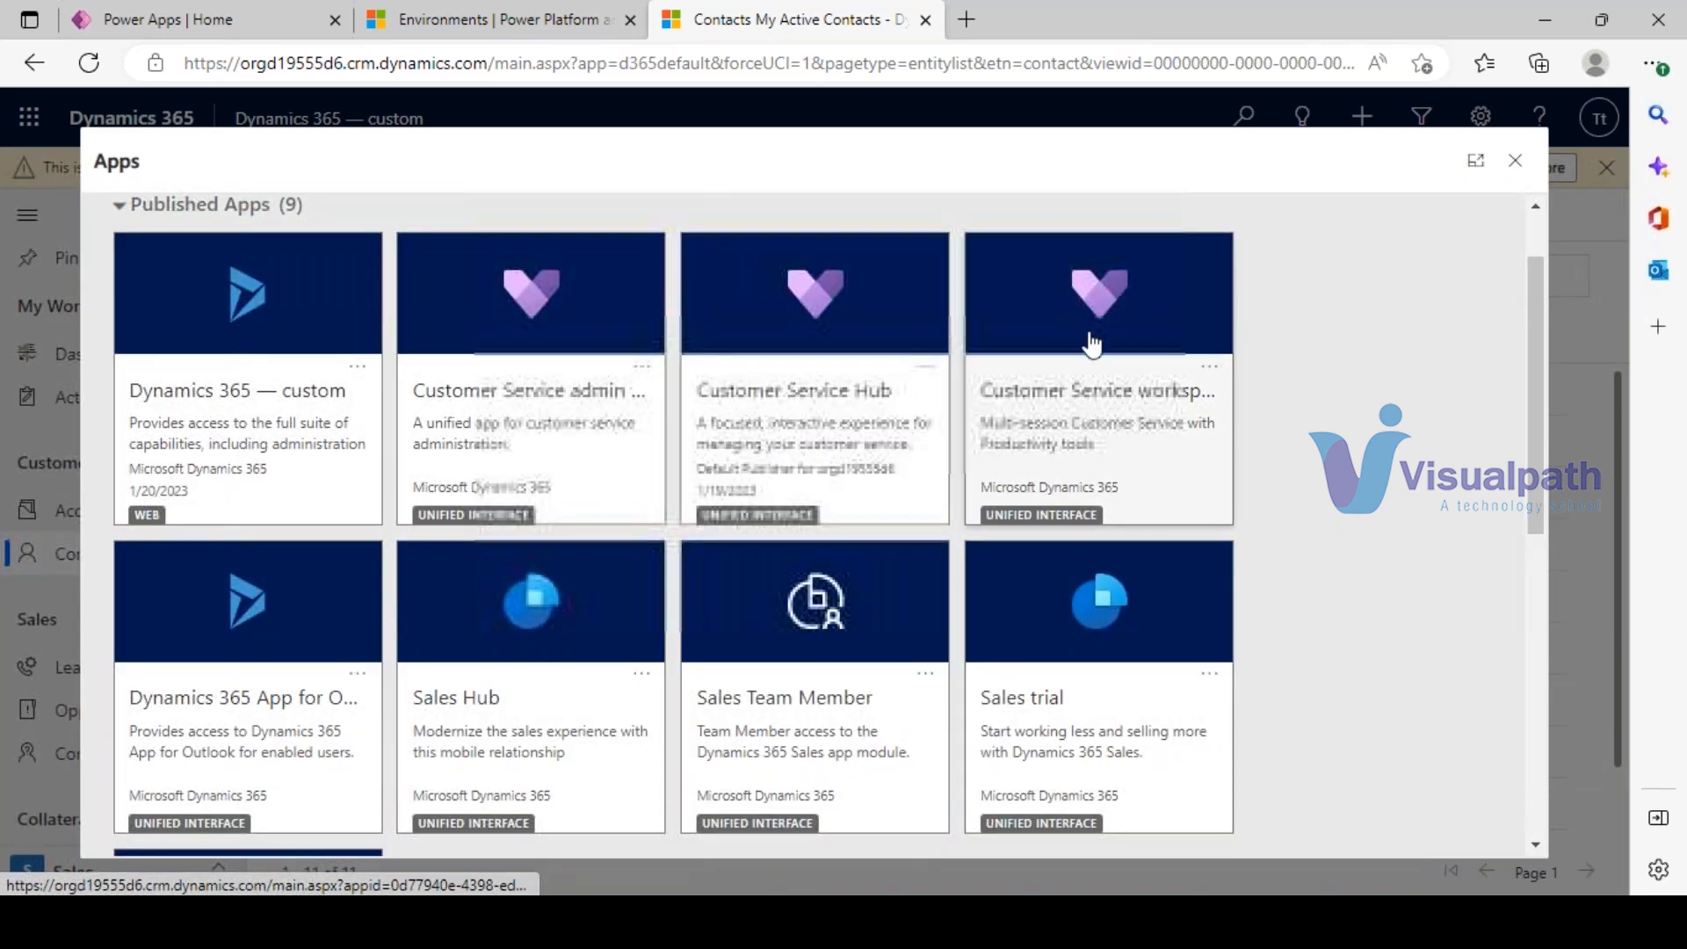
pyautogui.scroll(-1, 985, 510)
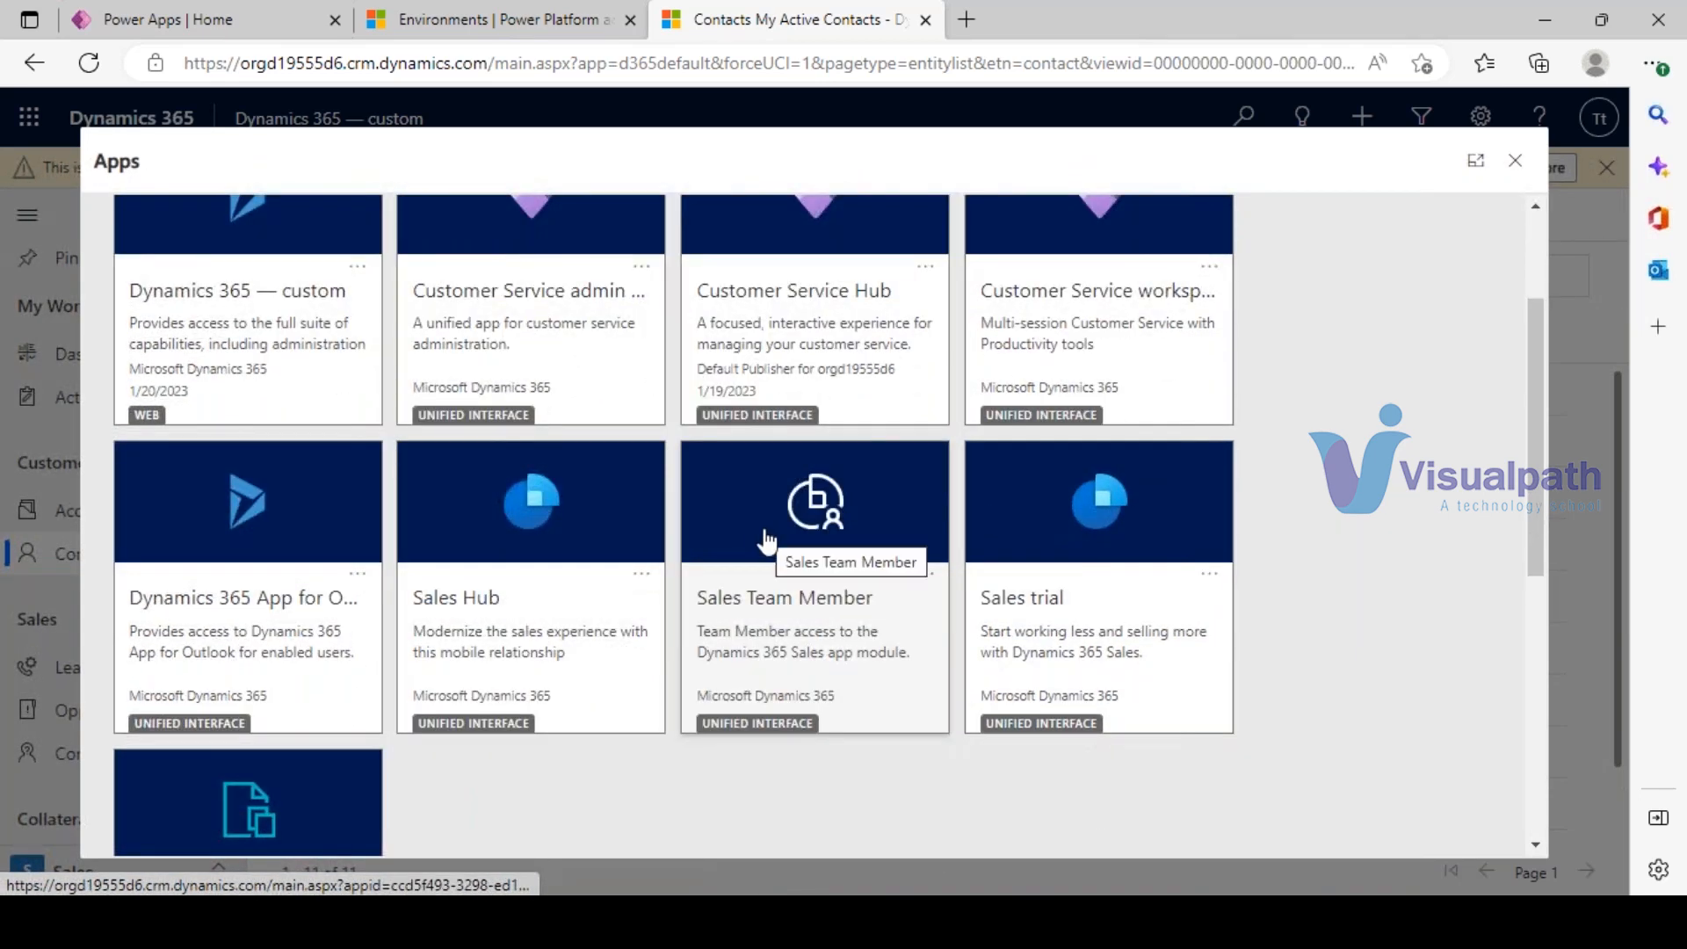
pyautogui.scroll(1, 768, 538)
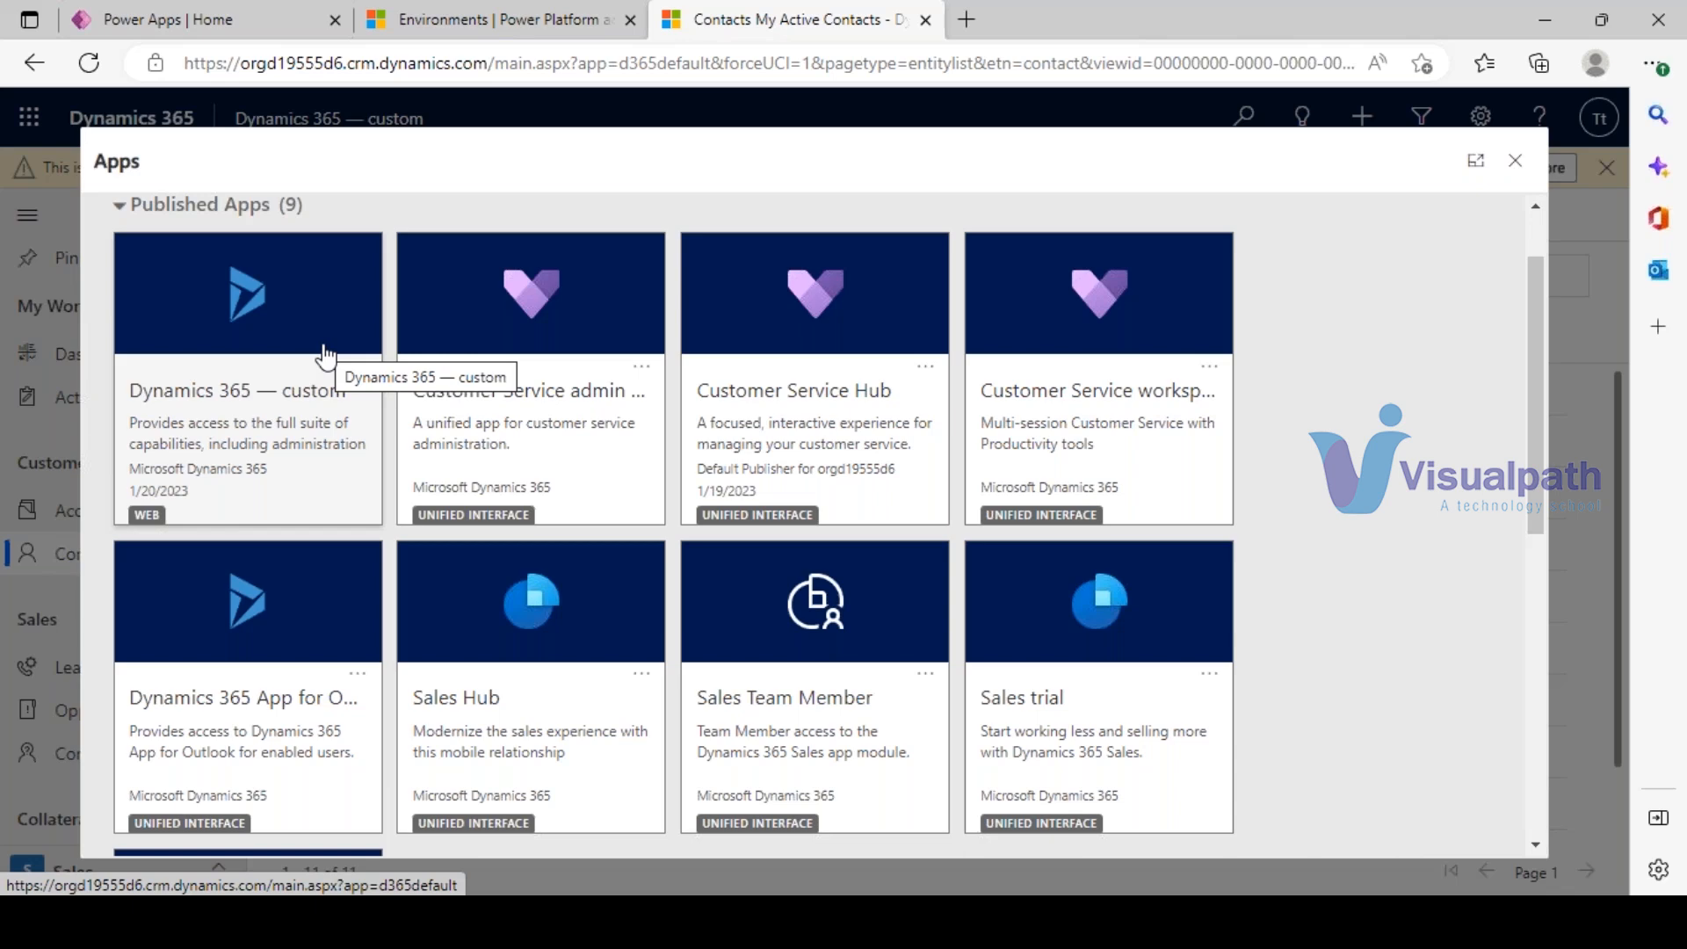
pyautogui.click(838, 919)
# On line 3 of the note, type 10-----1500----- and 11-----100, then 1600----- after blank lines
pyautogui.click(721, 827)
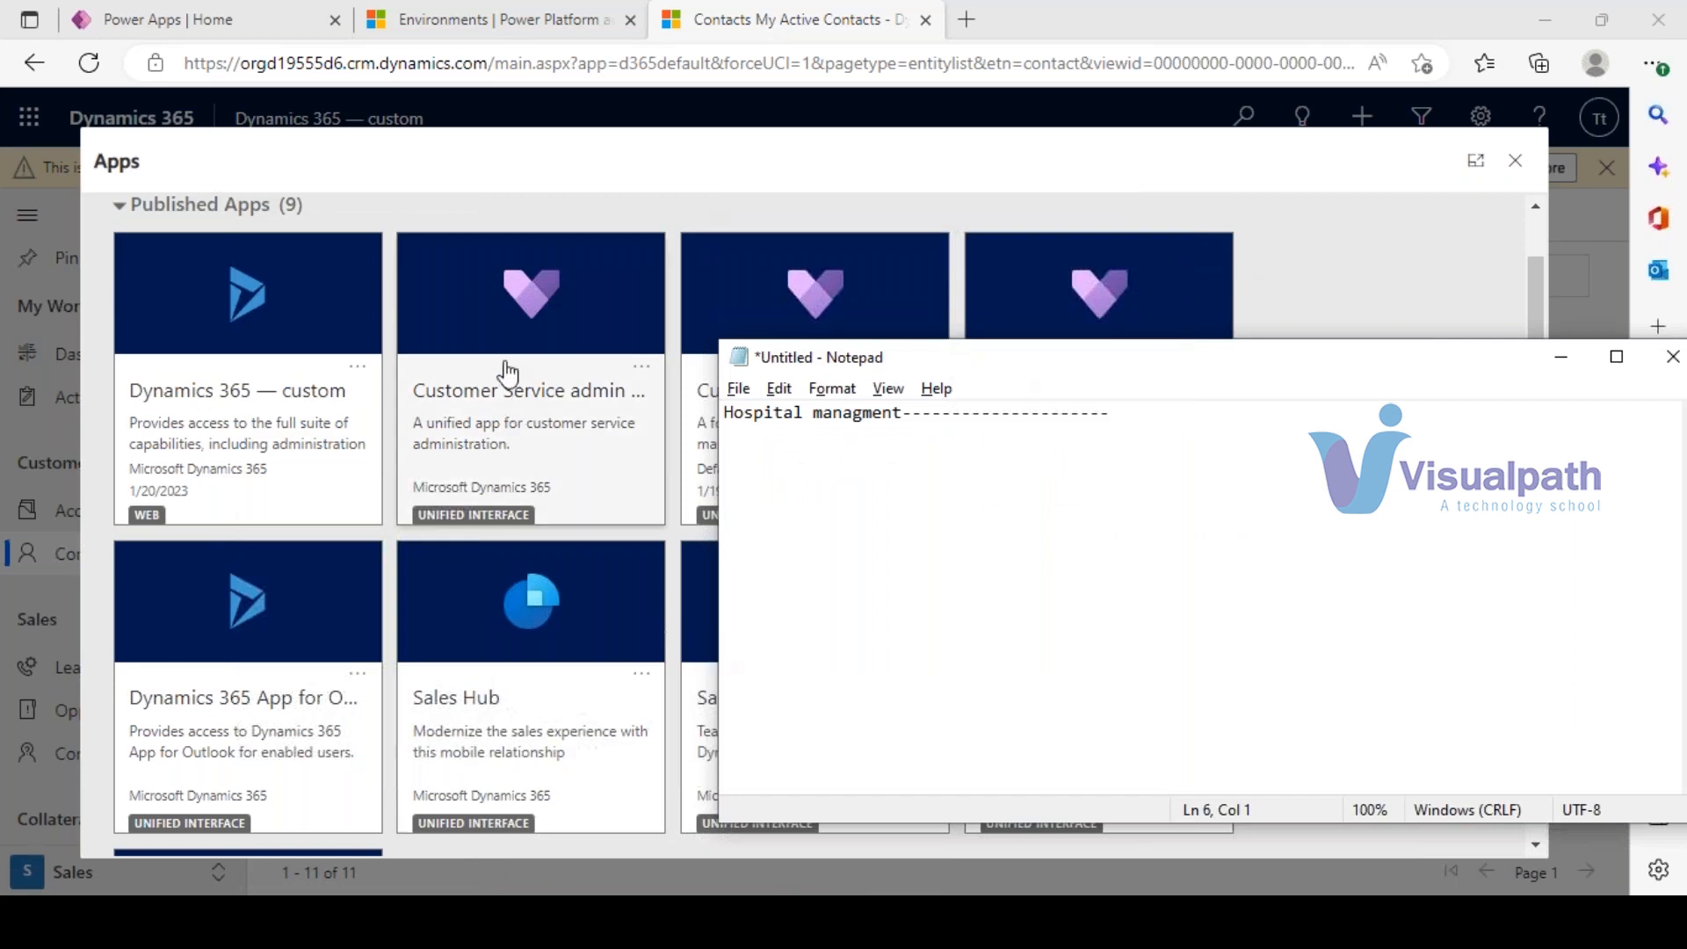
pyautogui.click(779, 461)
pyautogui.write('10-----1500-----')
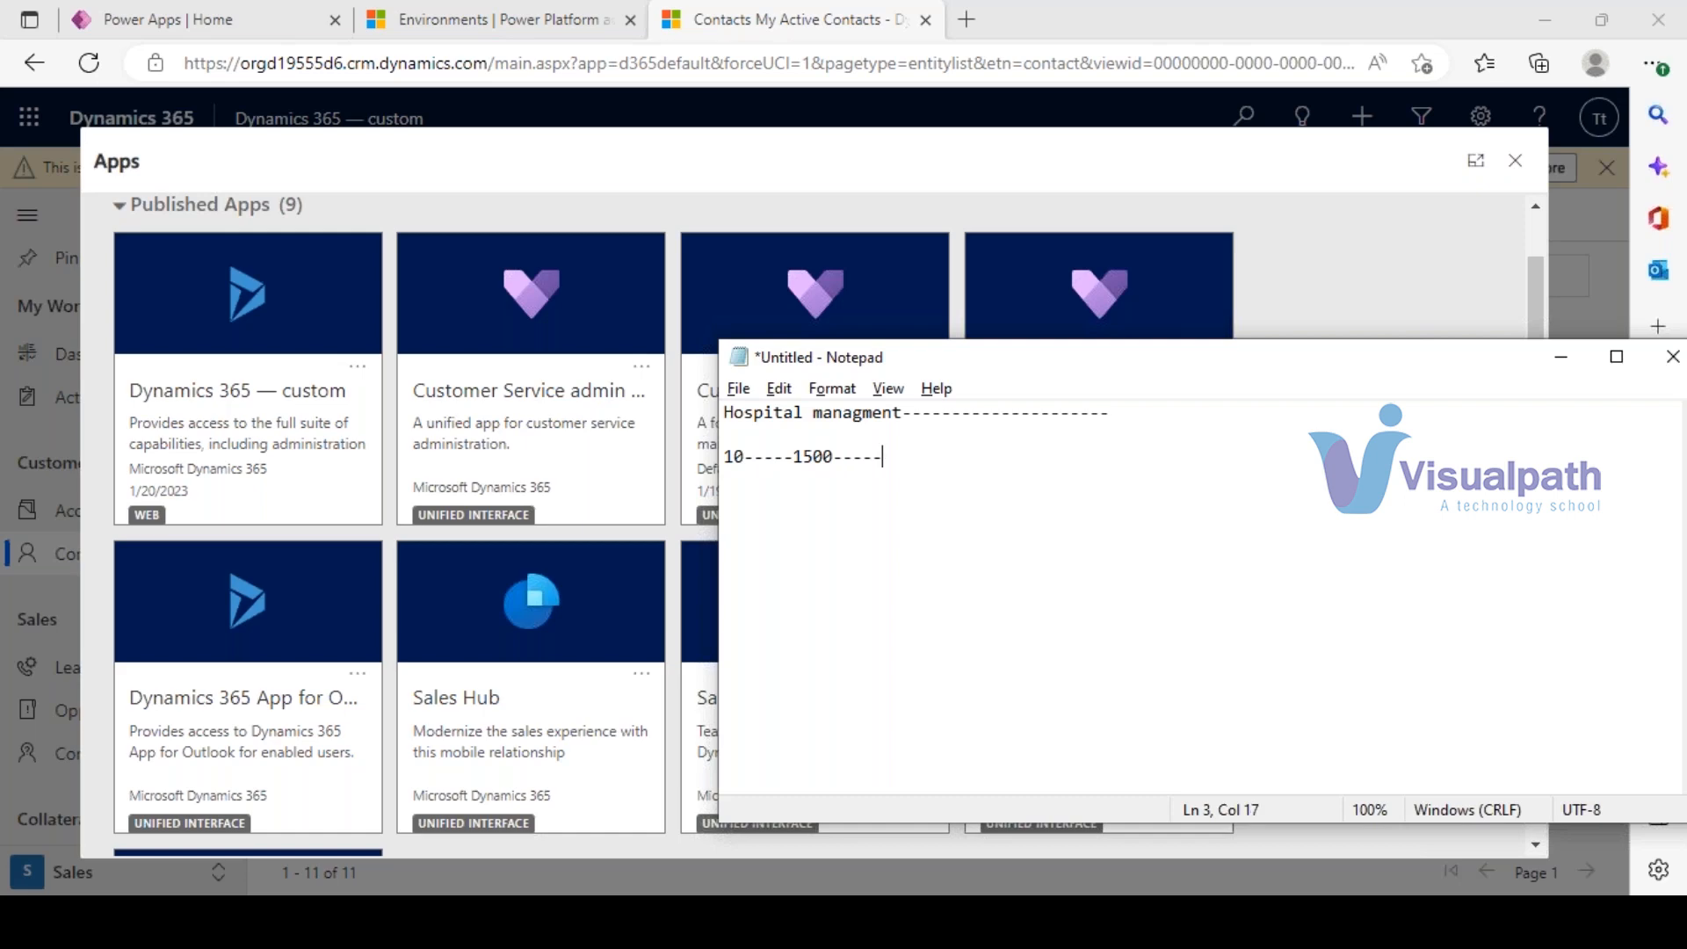
pyautogui.press('Return')
pyautogui.write('11-----100')
pyautogui.moveTo(850, 490); pyautogui.dragTo(725, 444)
pyautogui.click(854, 477)
pyautogui.press('Return')
pyautogui.press('Return')
pyautogui.write('1600-----')
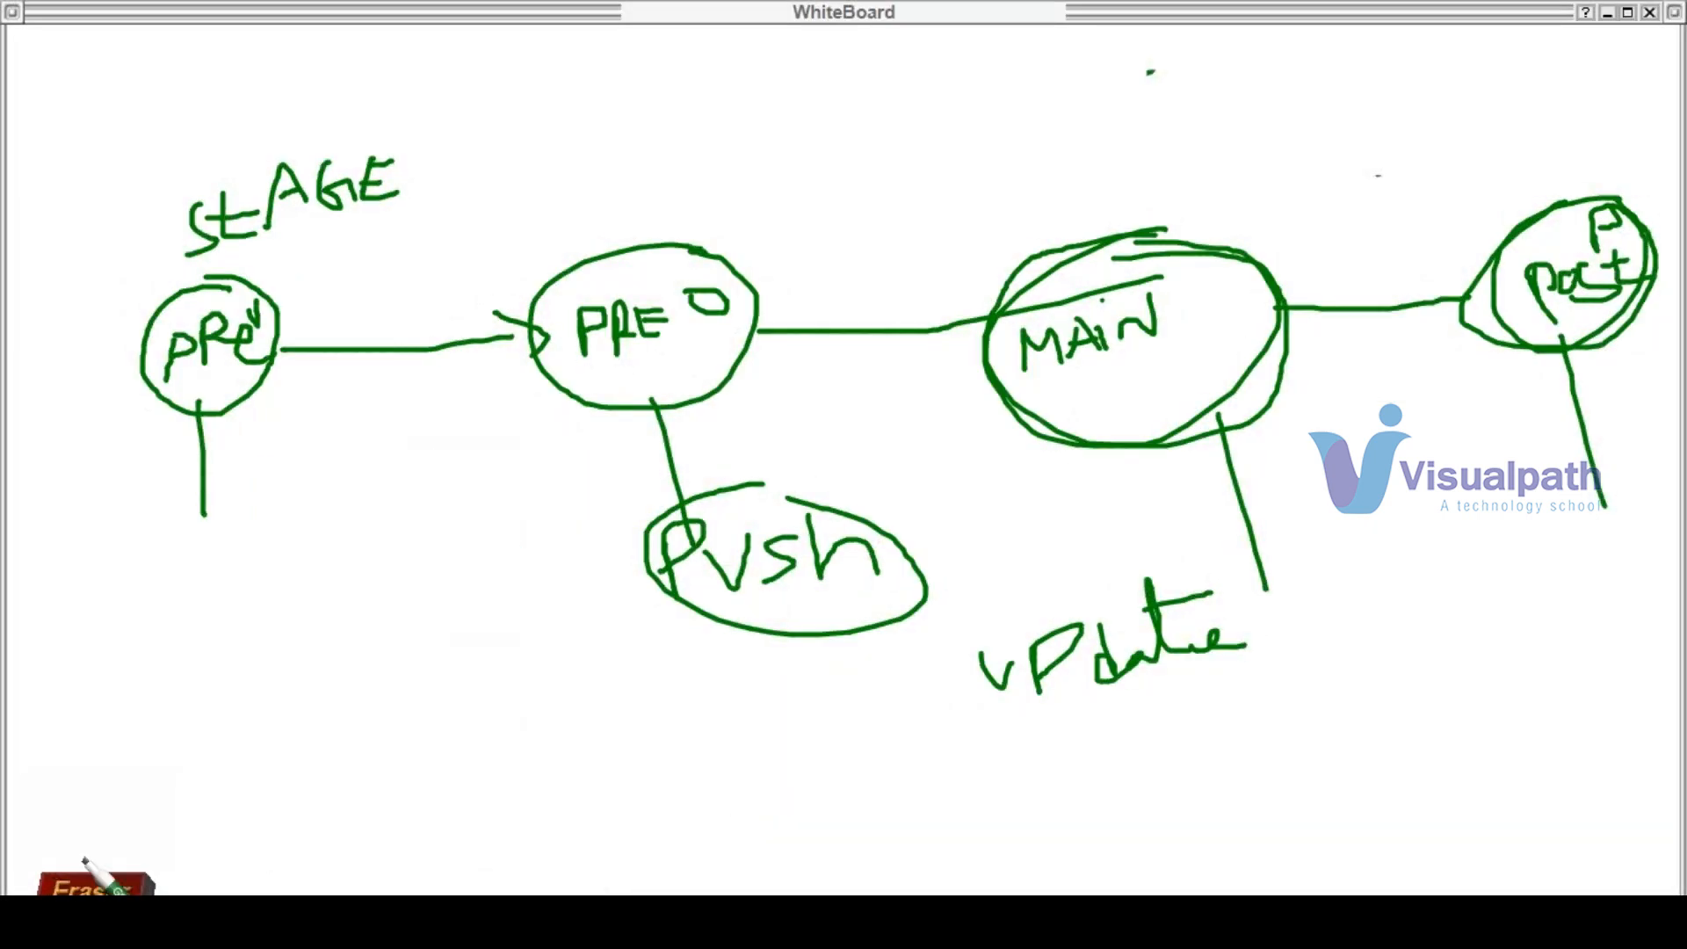
# Erase the old STAGE and PRE sketches and handwrite the label Pati at top left
pyautogui.click(88, 883)
pyautogui.moveTo(214, 114)
pyautogui.mouseDown()
pyautogui.moveTo(335, 181)
pyautogui.moveTo(208, 197)
pyautogui.moveTo(309, 226)
pyautogui.moveTo(686, 225)
pyautogui.moveTo(504, 399)
pyautogui.moveTo(658, 210)
pyautogui.moveTo(809, 577)
pyautogui.moveTo(903, 554)
pyautogui.moveTo(1016, 282)
pyautogui.moveTo(879, 351)
pyautogui.moveTo(720, 328)
pyautogui.mouseUp()
pyautogui.moveTo(155, 174)
pyautogui.mouseDown()
pyautogui.moveTo(111, 137)
pyautogui.moveTo(134, 184)
pyautogui.moveTo(234, 173)
pyautogui.moveTo(239, 156)
pyautogui.mouseUp()
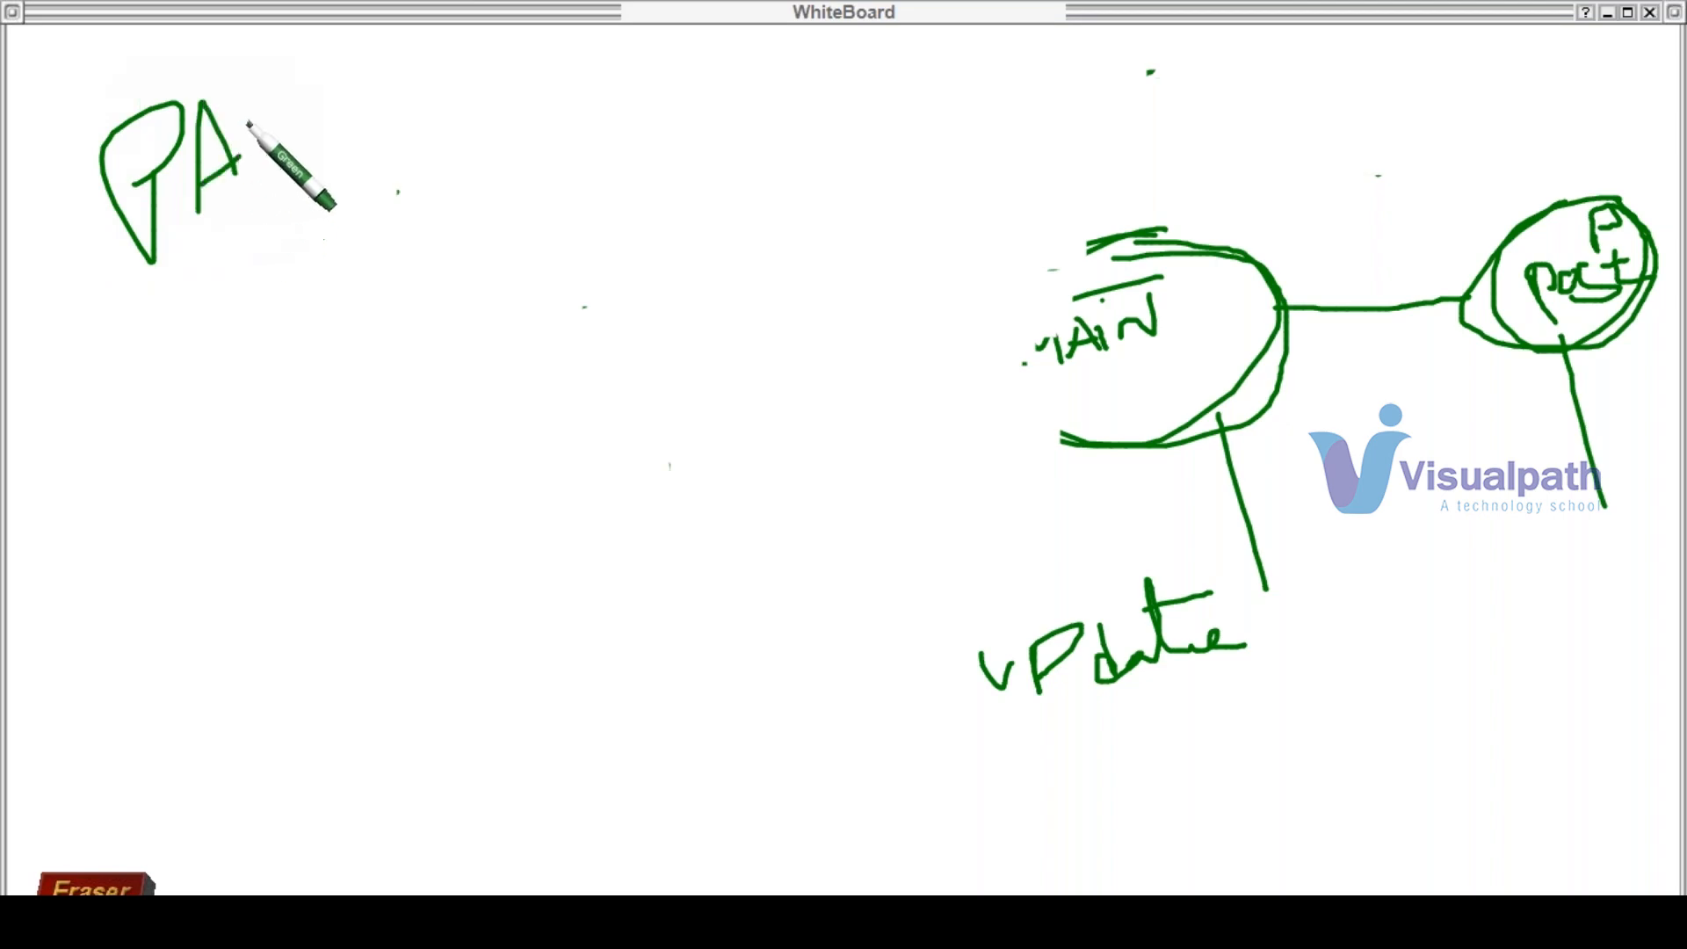
pyautogui.moveTo(231, 84)
pyautogui.mouseDown()
pyautogui.moveTo(260, 180)
pyautogui.moveTo(282, 171)
pyautogui.mouseUp()
pyautogui.moveTo(285, 126)
pyautogui.mouseDown()
pyautogui.moveTo(300, 116)
pyautogui.moveTo(314, 136)
pyautogui.mouseUp()
pyautogui.click(285, 67)
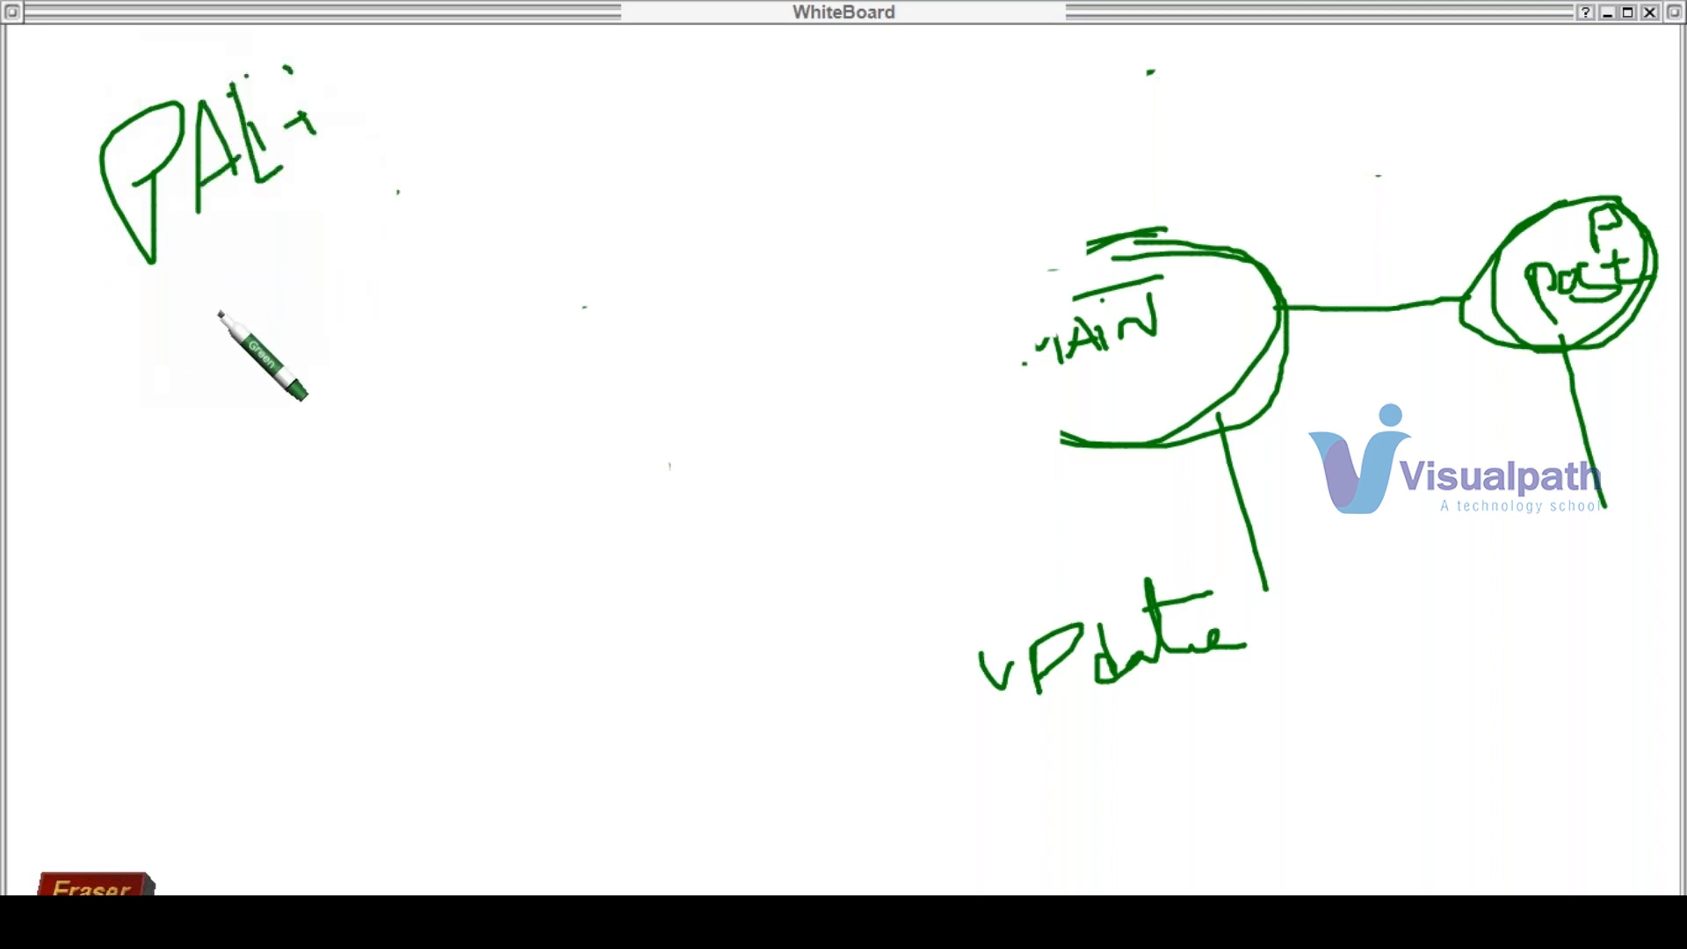
# Write Doct below, then draw an oval in the middle labelled Pati
pyautogui.moveTo(219, 315)
pyautogui.mouseDown()
pyautogui.moveTo(230, 354)
pyautogui.moveTo(246, 346)
pyautogui.mouseUp()
pyautogui.moveTo(378, 259)
pyautogui.mouseDown()
pyautogui.moveTo(346, 278)
pyautogui.moveTo(368, 249)
pyautogui.moveTo(351, 312)
pyautogui.mouseUp()
pyautogui.moveTo(473, 218)
pyautogui.mouseDown()
pyautogui.moveTo(448, 237)
pyautogui.moveTo(477, 255)
pyautogui.mouseUp()
pyautogui.moveTo(492, 132)
pyautogui.mouseDown()
pyautogui.moveTo(577, 230)
pyautogui.moveTo(530, 178)
pyautogui.moveTo(563, 213)
pyautogui.mouseUp()
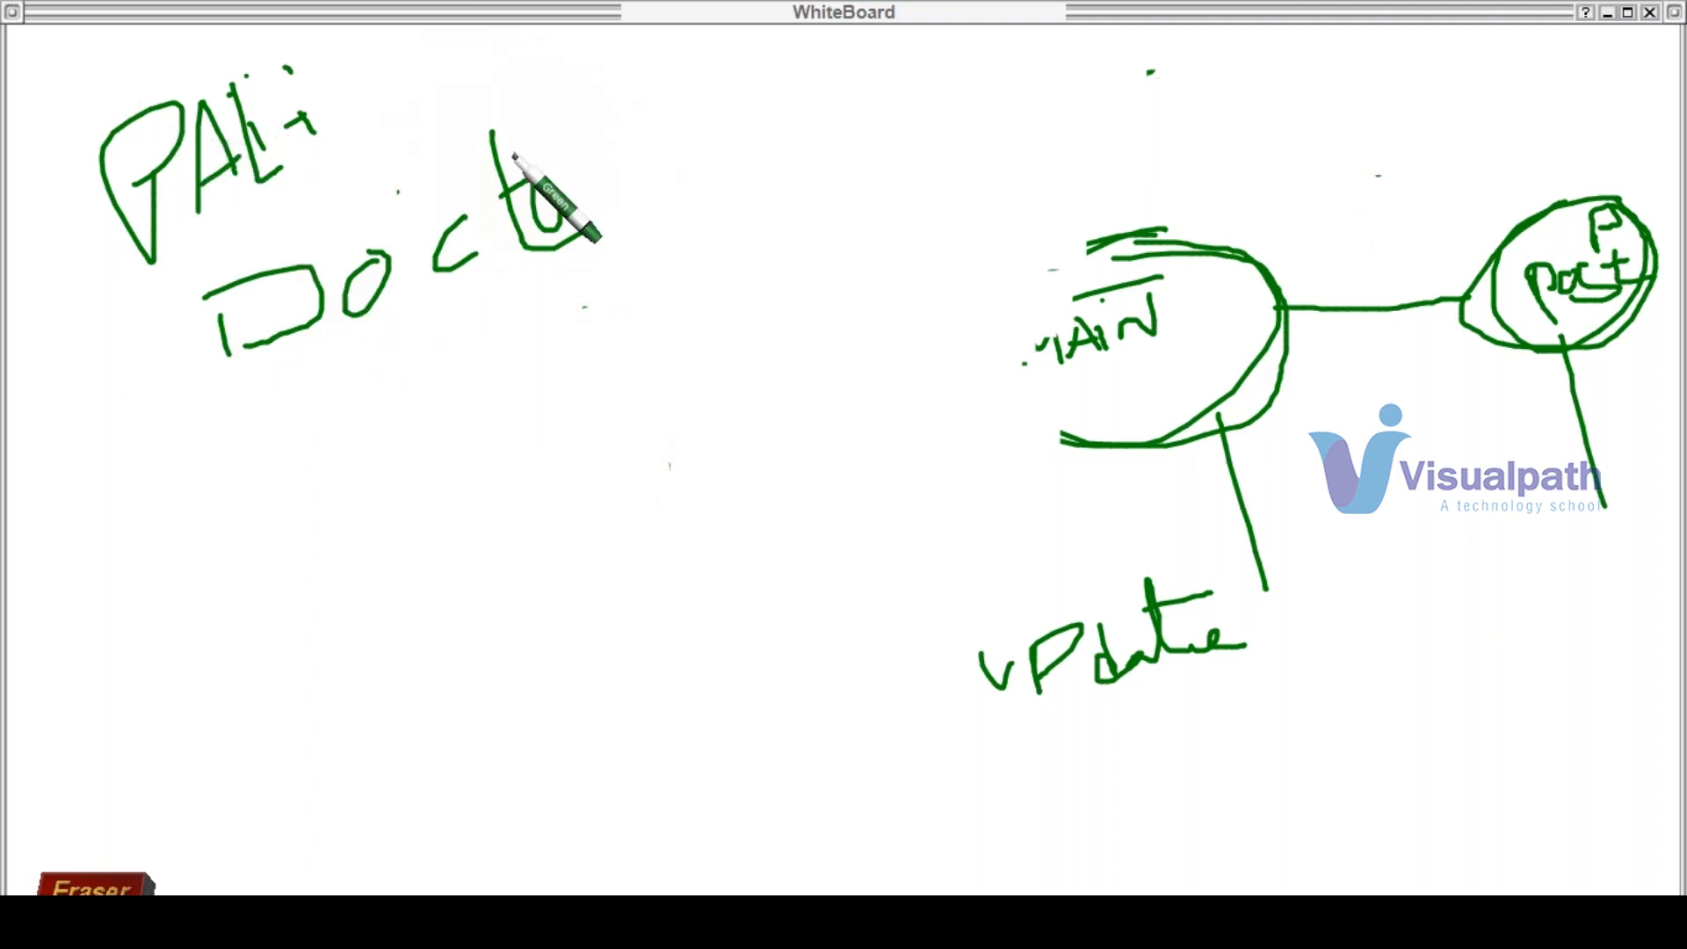
pyautogui.moveTo(673, 297)
pyautogui.mouseDown()
pyautogui.moveTo(626, 307)
pyautogui.moveTo(505, 503)
pyautogui.moveTo(958, 505)
pyautogui.moveTo(726, 322)
pyautogui.moveTo(664, 300)
pyautogui.mouseUp()
pyautogui.moveTo(602, 383)
pyautogui.mouseDown()
pyautogui.moveTo(620, 482)
pyautogui.moveTo(665, 380)
pyautogui.moveTo(667, 425)
pyautogui.moveTo(715, 406)
pyautogui.moveTo(727, 425)
pyautogui.moveTo(725, 387)
pyautogui.mouseUp()
pyautogui.click(713, 344)
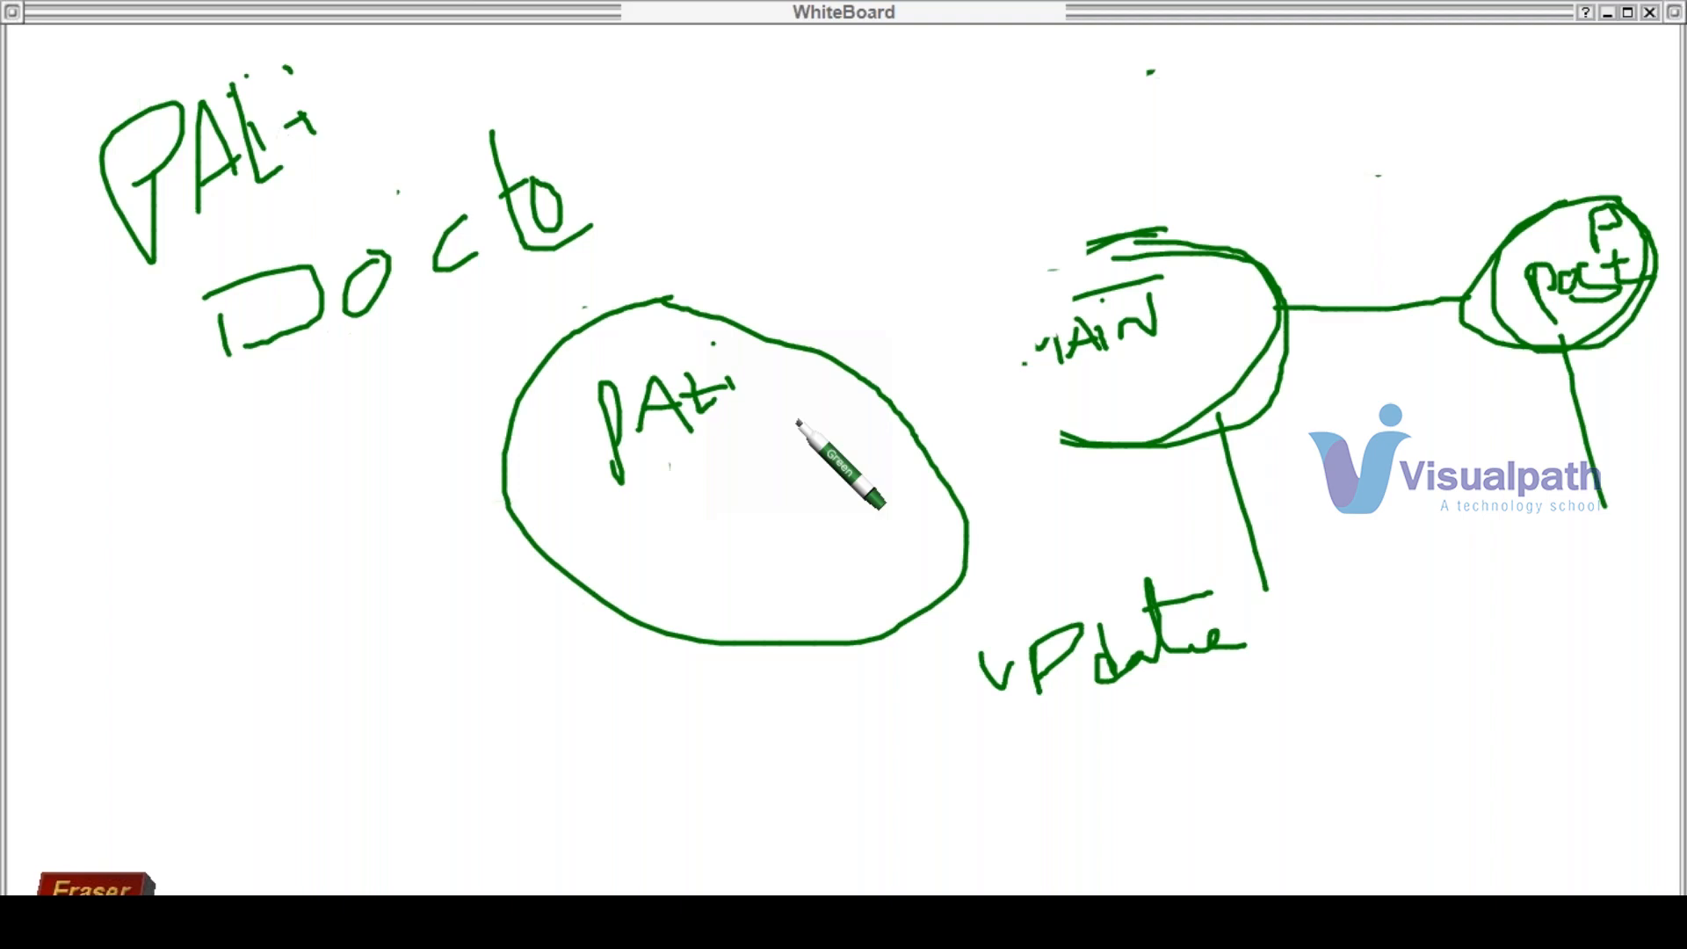
# Write SOLUTION below the oval, circle it, and minimize the whiteboard
pyautogui.moveTo(435, 641)
pyautogui.mouseDown()
pyautogui.moveTo(404, 640)
pyautogui.moveTo(249, 740)
pyautogui.mouseUp()
pyautogui.moveTo(381, 681)
pyautogui.mouseDown()
pyautogui.moveTo(422, 689)
pyautogui.moveTo(459, 662)
pyautogui.moveTo(512, 726)
pyautogui.moveTo(478, 698)
pyautogui.moveTo(531, 667)
pyautogui.moveTo(571, 678)
pyautogui.moveTo(553, 689)
pyautogui.moveTo(578, 659)
pyautogui.moveTo(648, 660)
pyautogui.moveTo(654, 683)
pyautogui.moveTo(659, 647)
pyautogui.moveTo(713, 672)
pyautogui.mouseUp()
pyautogui.moveTo(742, 588)
pyautogui.mouseDown()
pyautogui.moveTo(539, 580)
pyautogui.moveTo(293, 678)
pyautogui.moveTo(478, 788)
pyautogui.moveTo(801, 650)
pyautogui.moveTo(727, 575)
pyautogui.mouseUp()
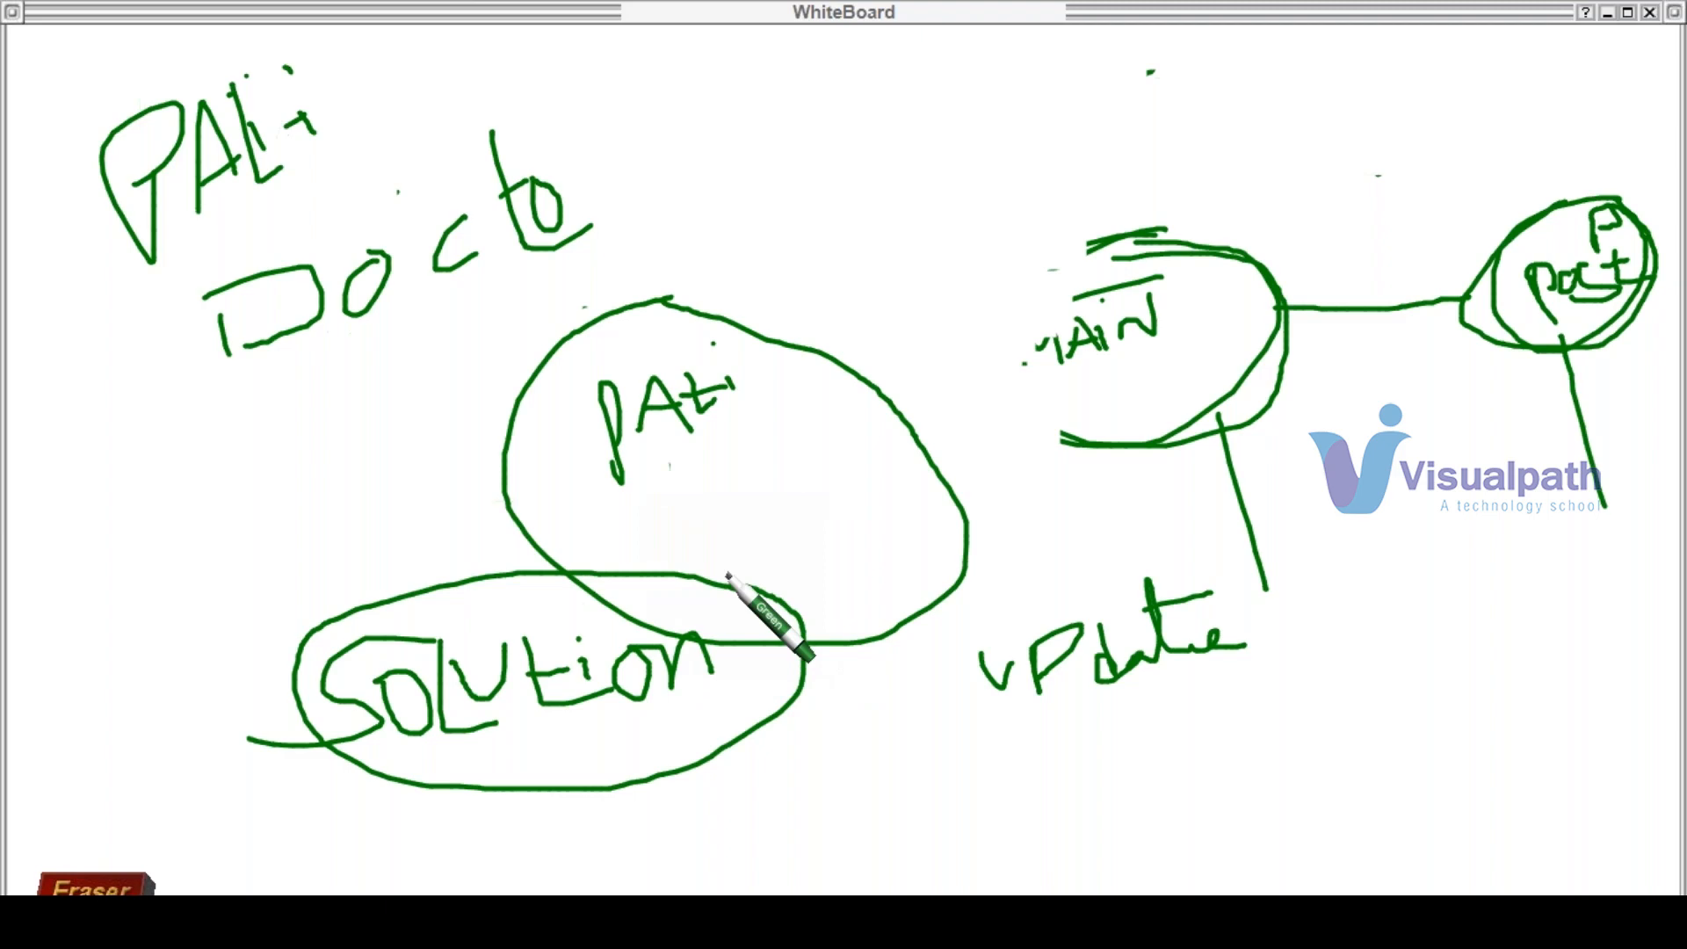
pyautogui.click(1606, 13)
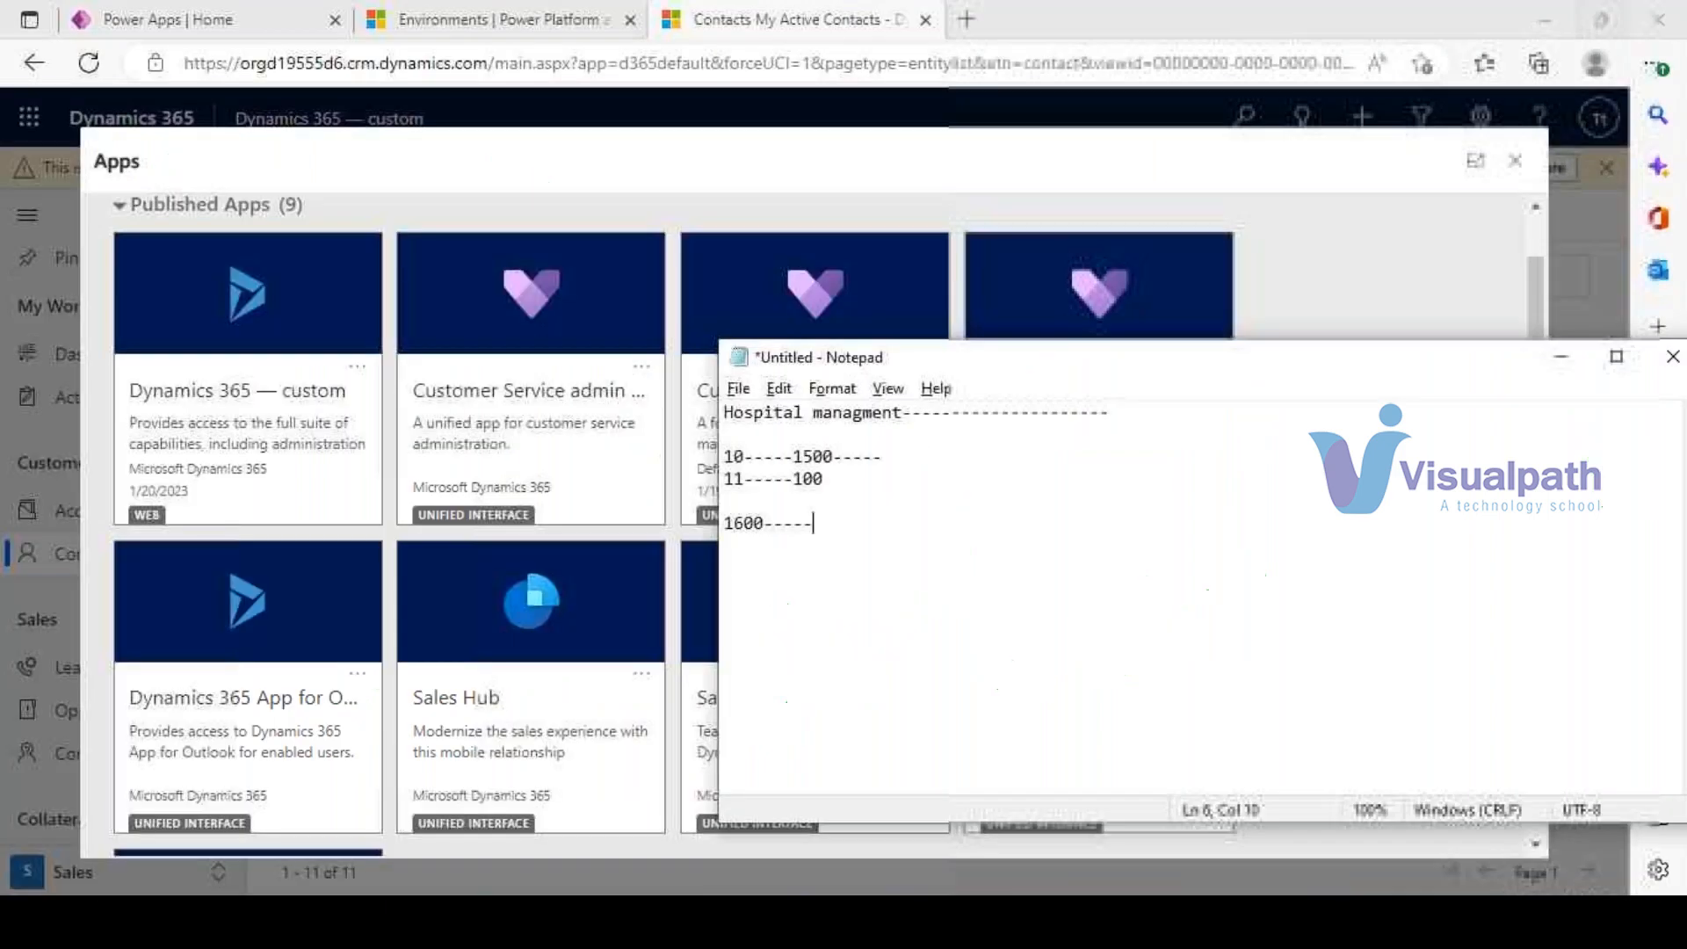
# Move from the Dynamics 365 contacts page via the Environments tab to the Power Apps Home page
pyautogui.click(1246, 113)
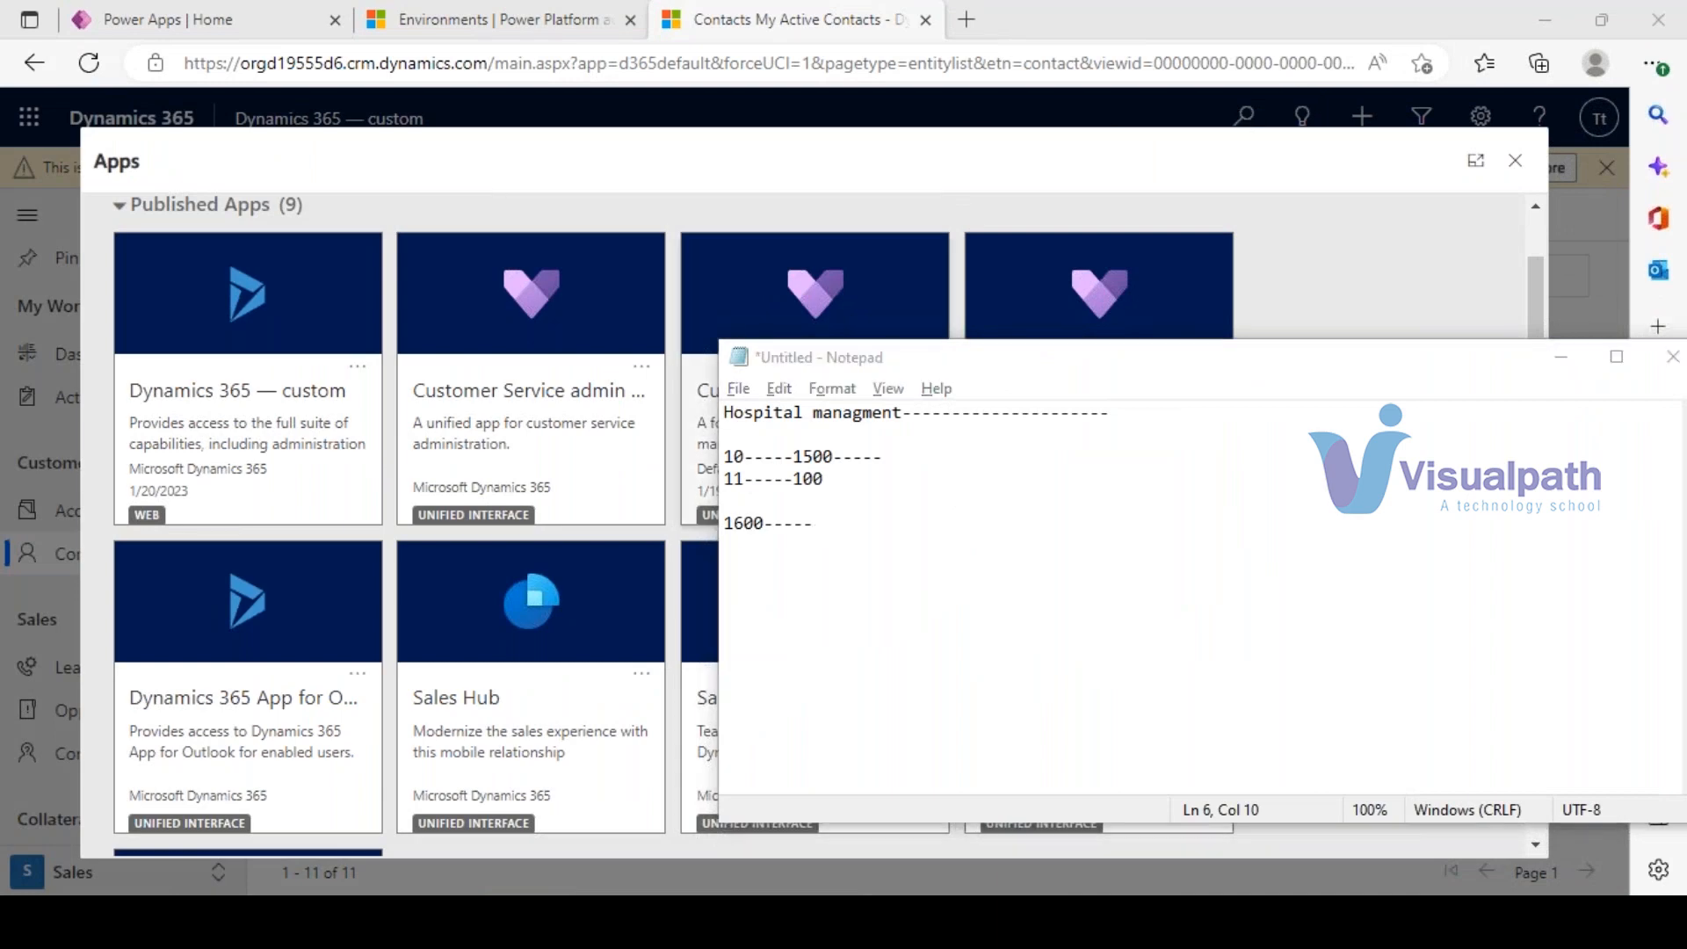
pyautogui.click(1560, 356)
pyautogui.click(509, 20)
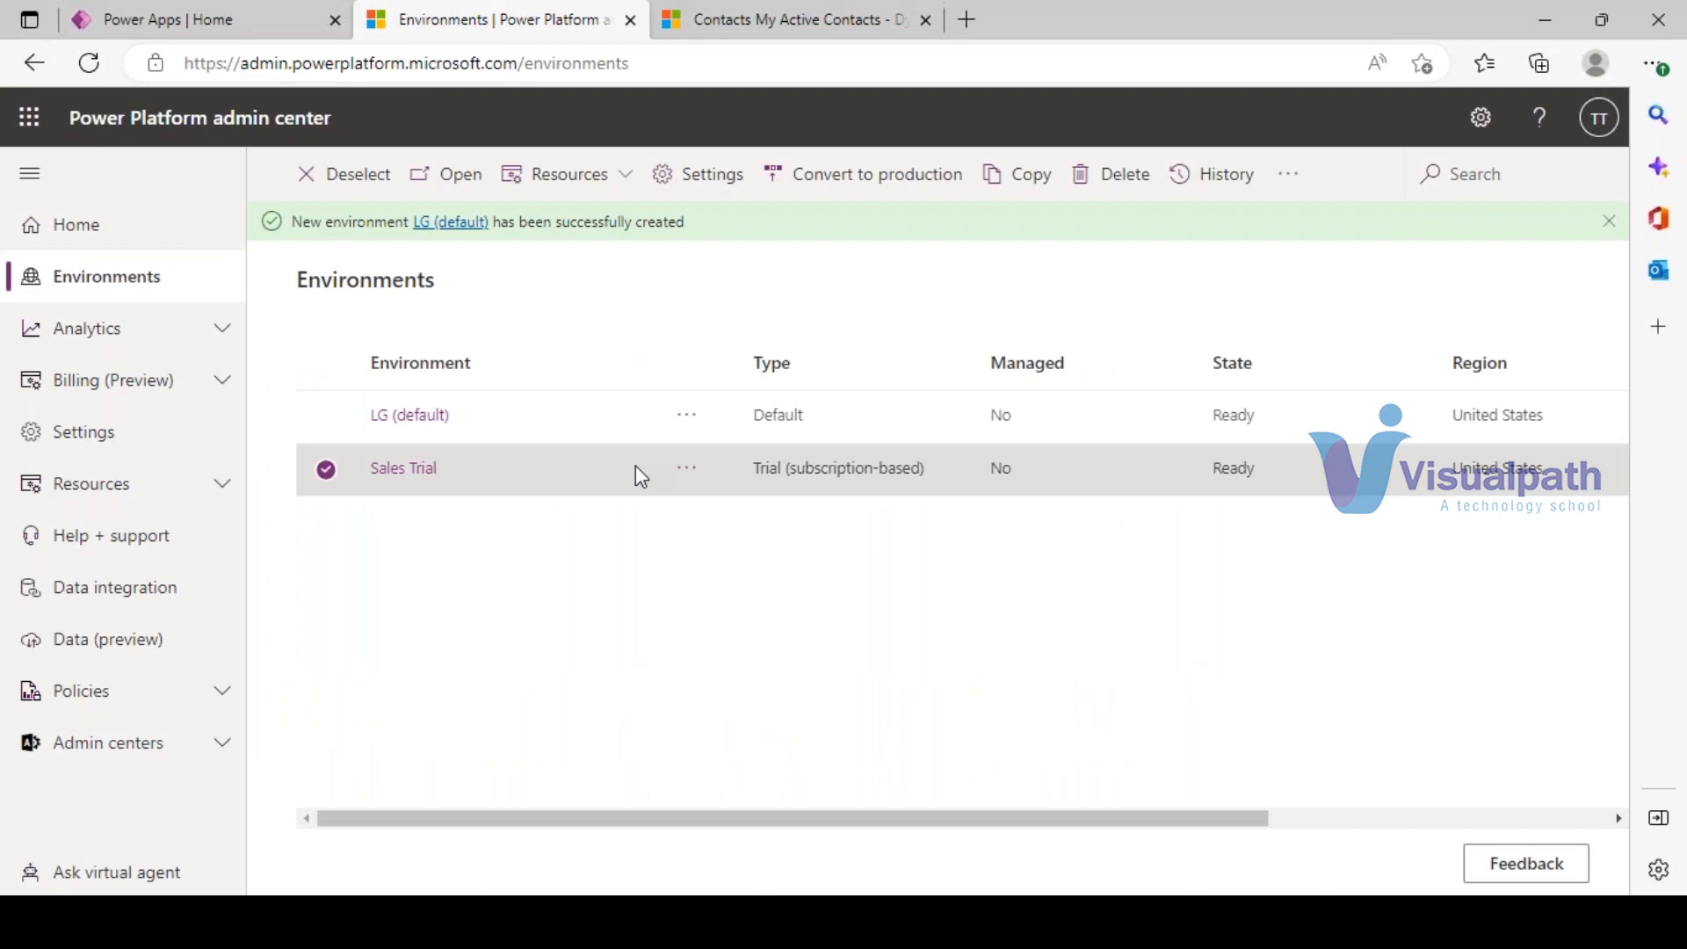
pyautogui.click(857, 19)
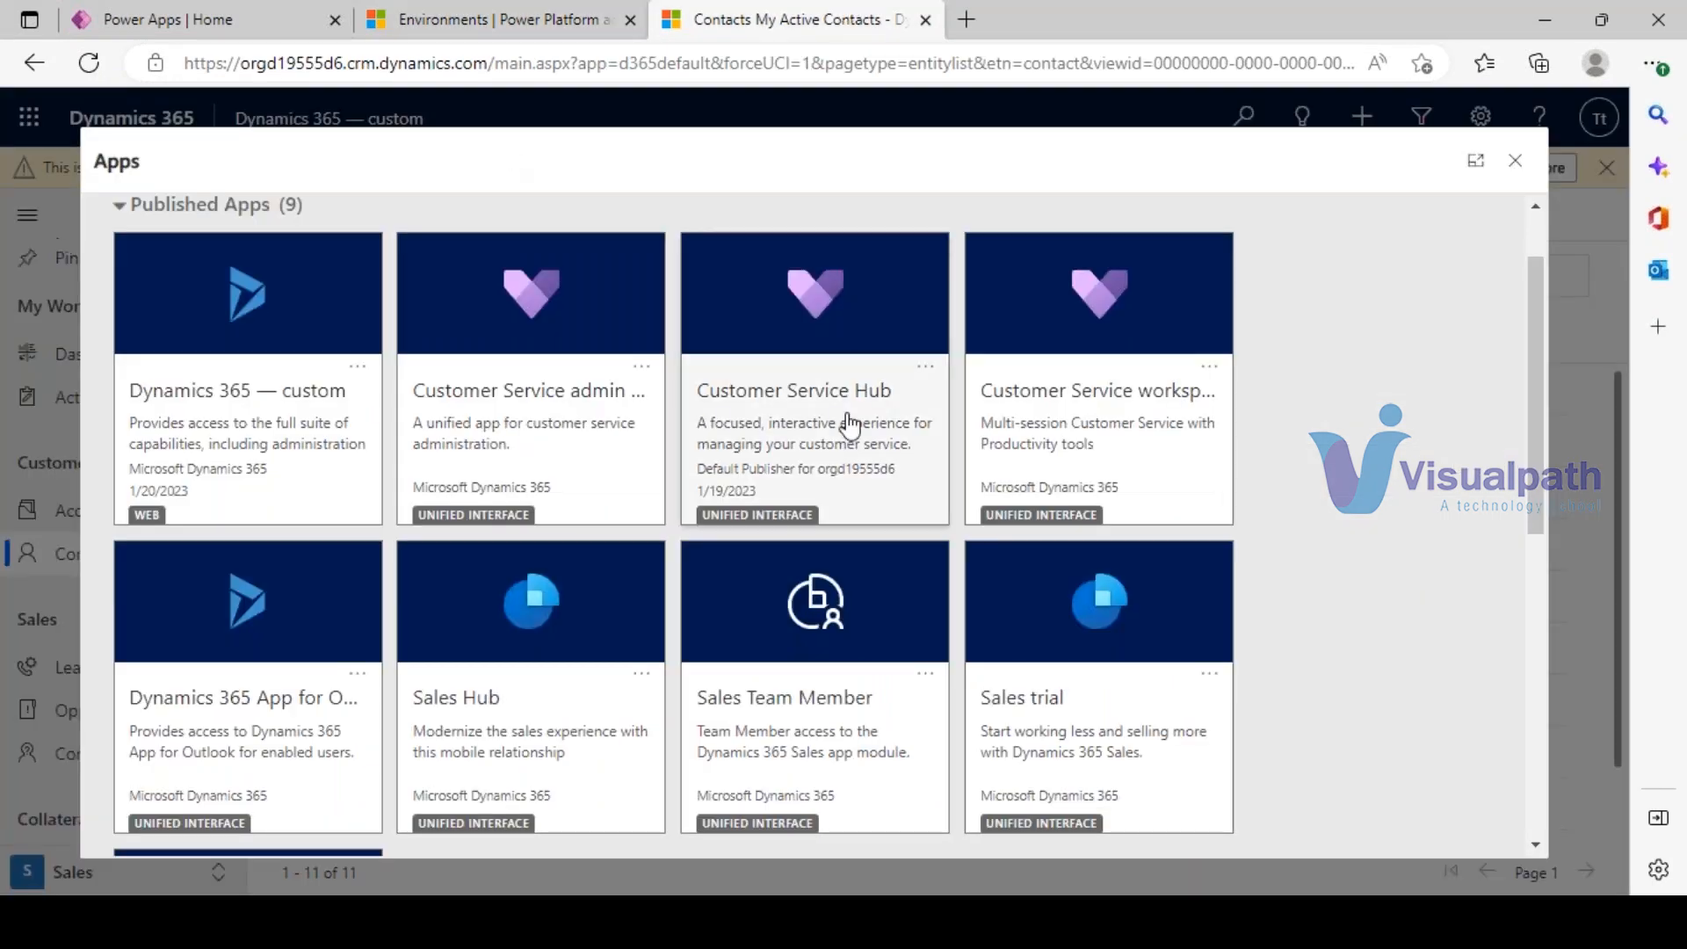
pyautogui.scroll(-4, 250, 736)
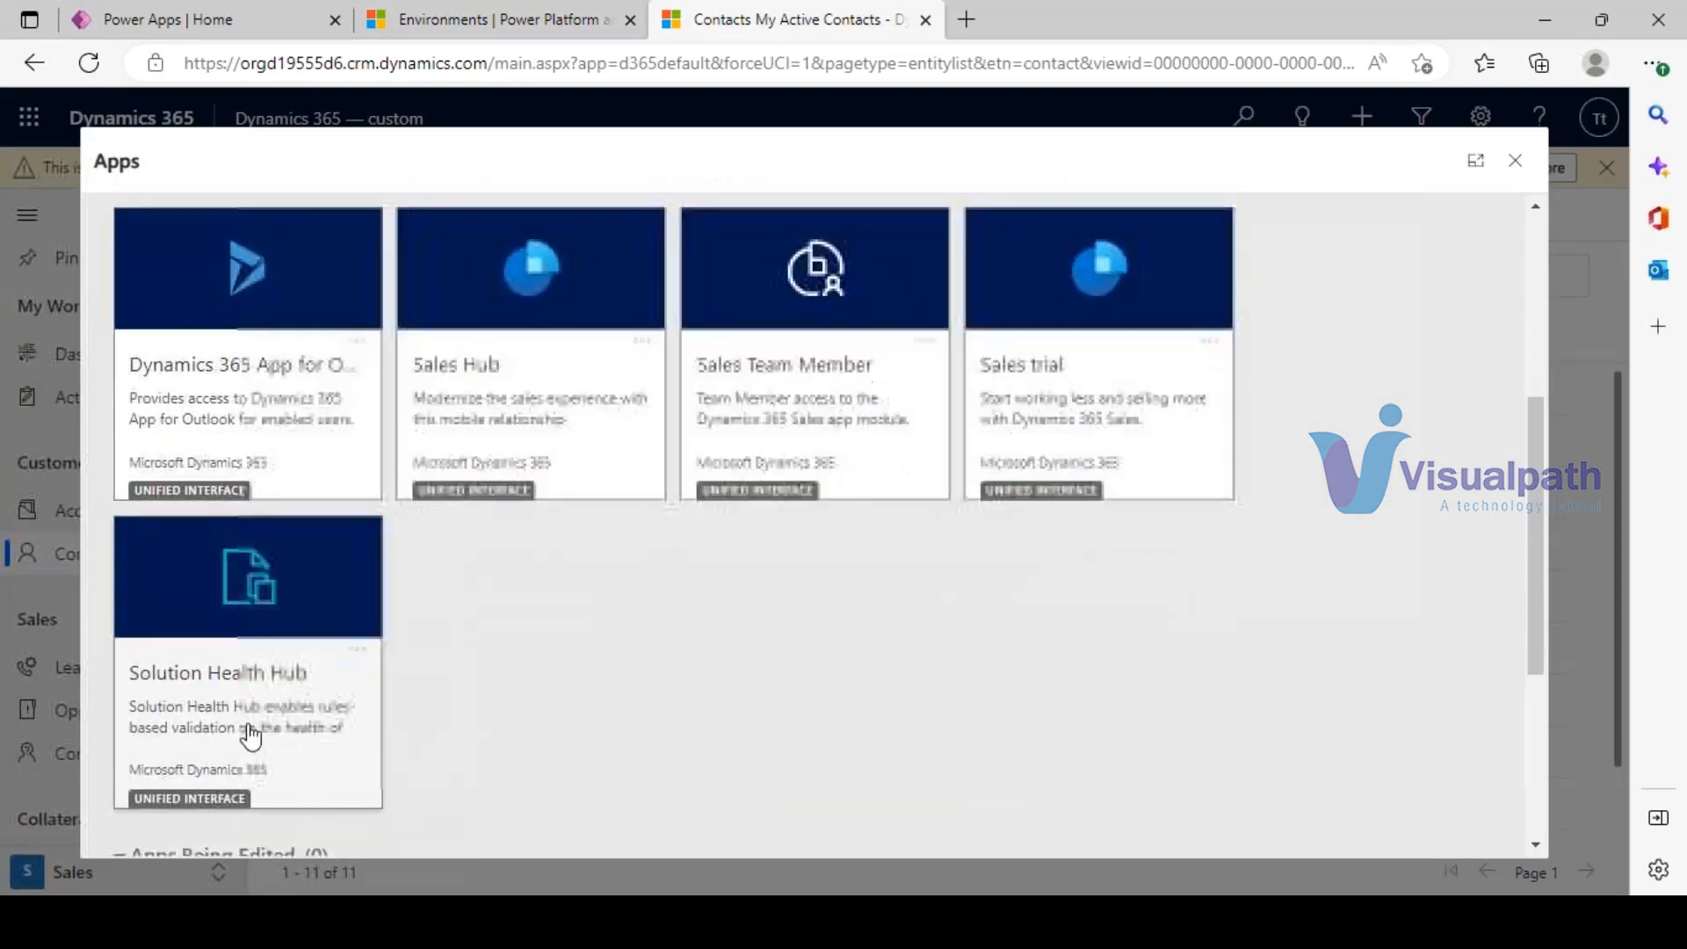
pyautogui.scroll(-4, 250, 736)
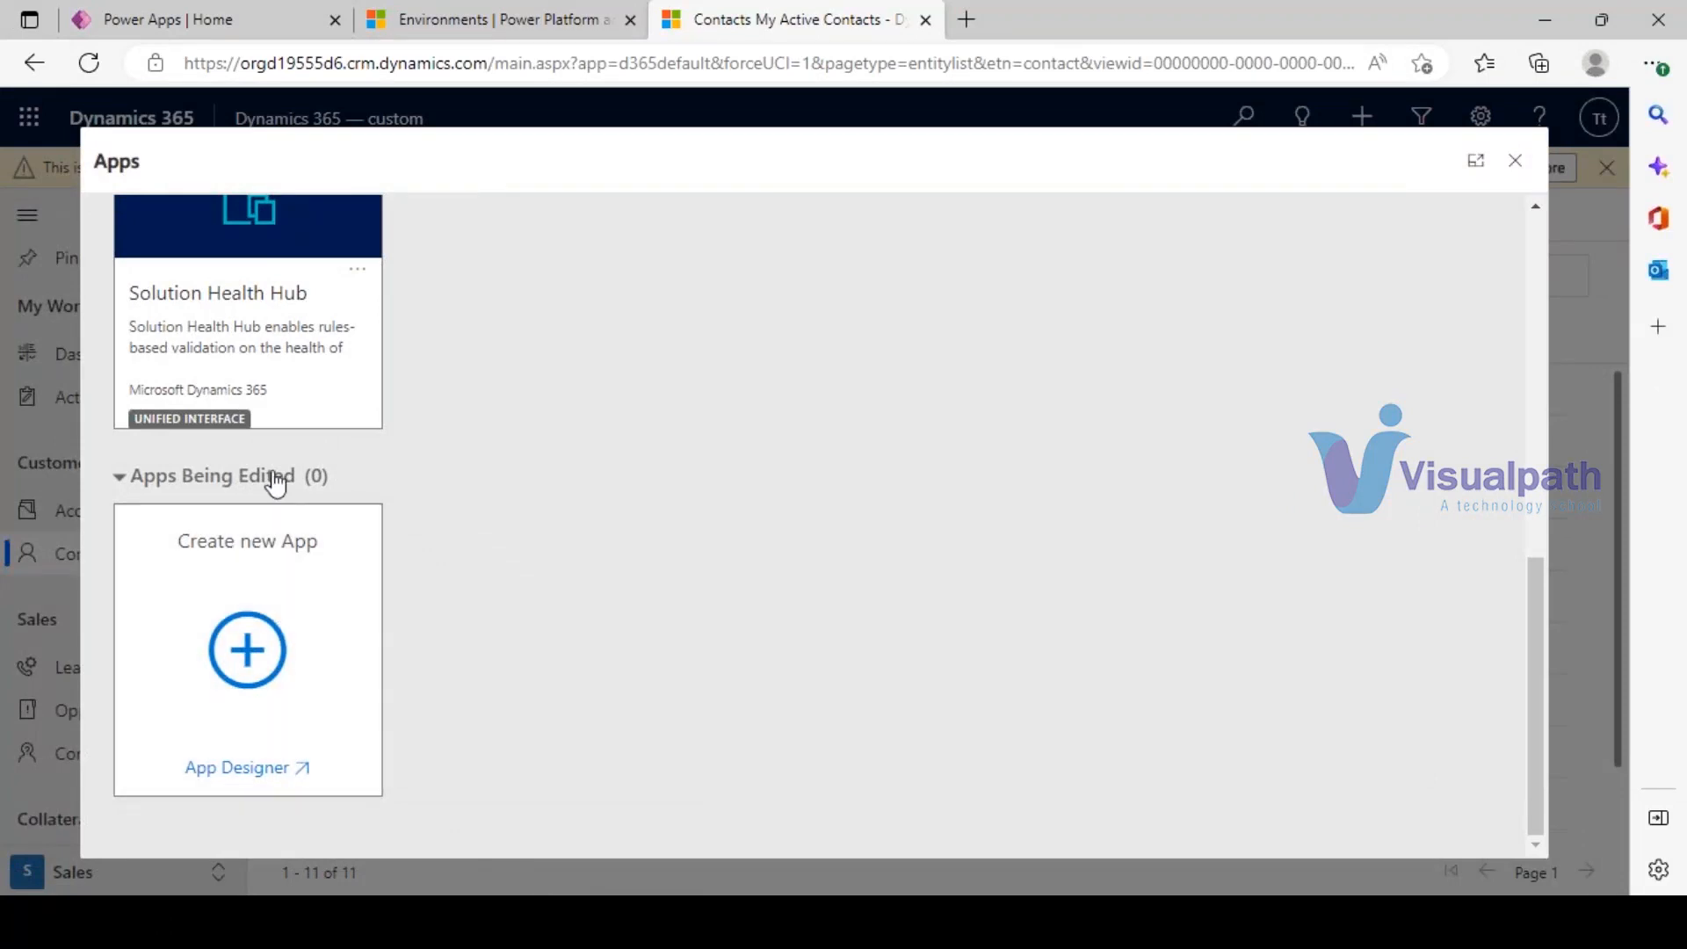
pyautogui.click(536, 18)
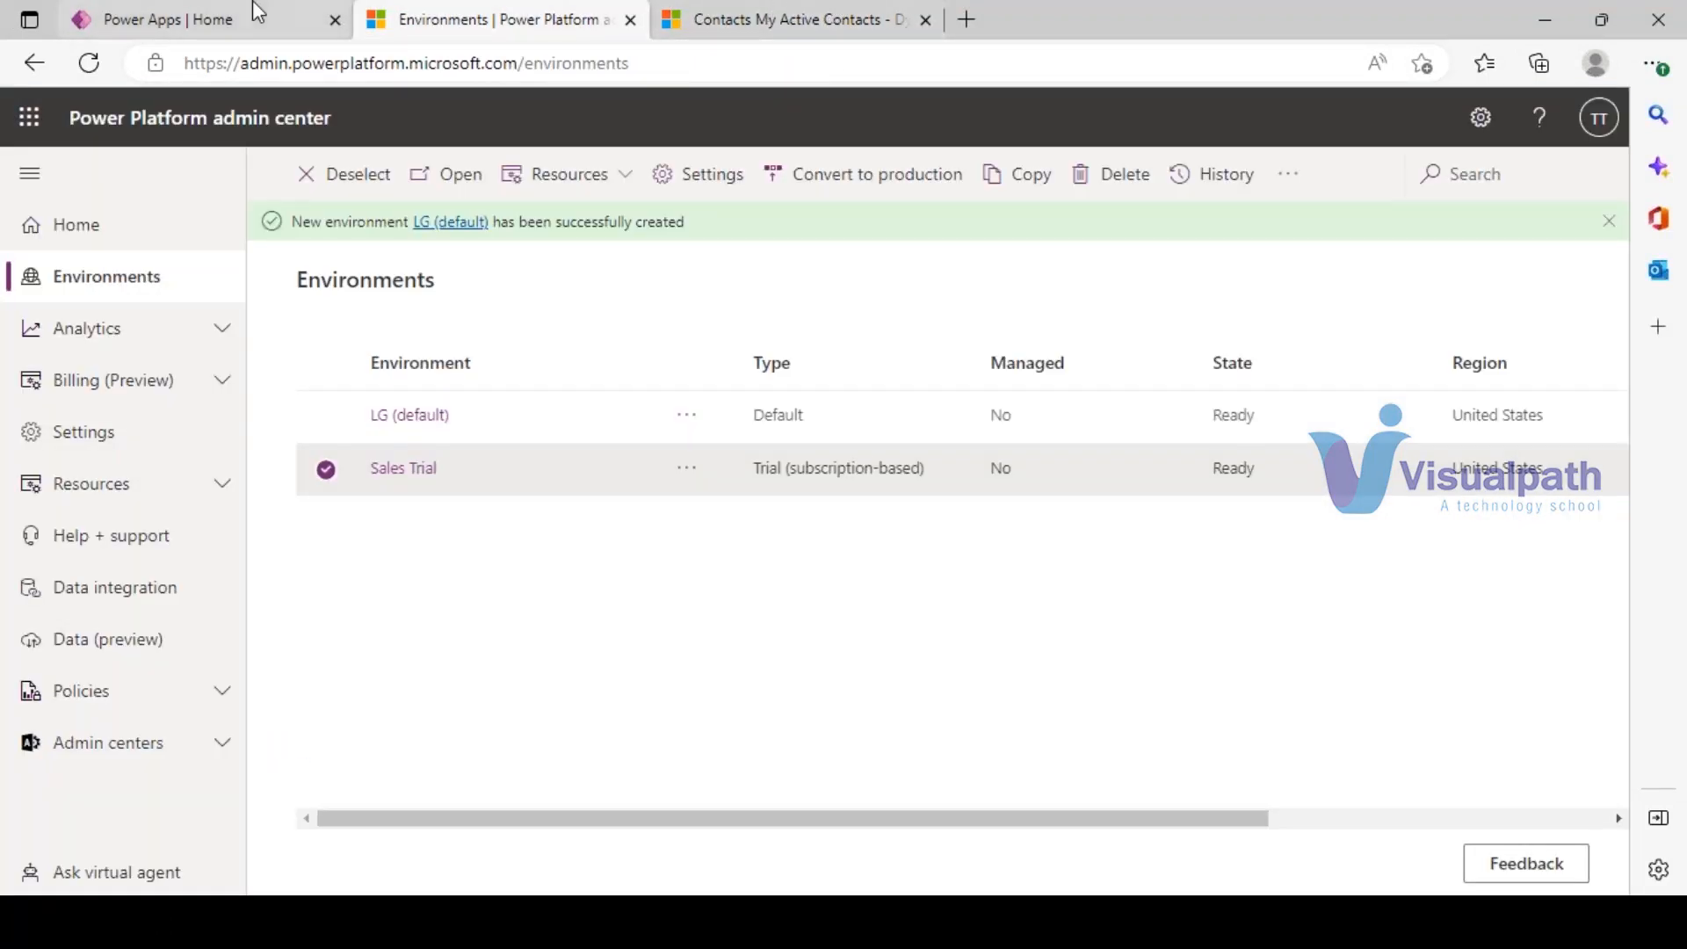
pyautogui.click(165, 7)
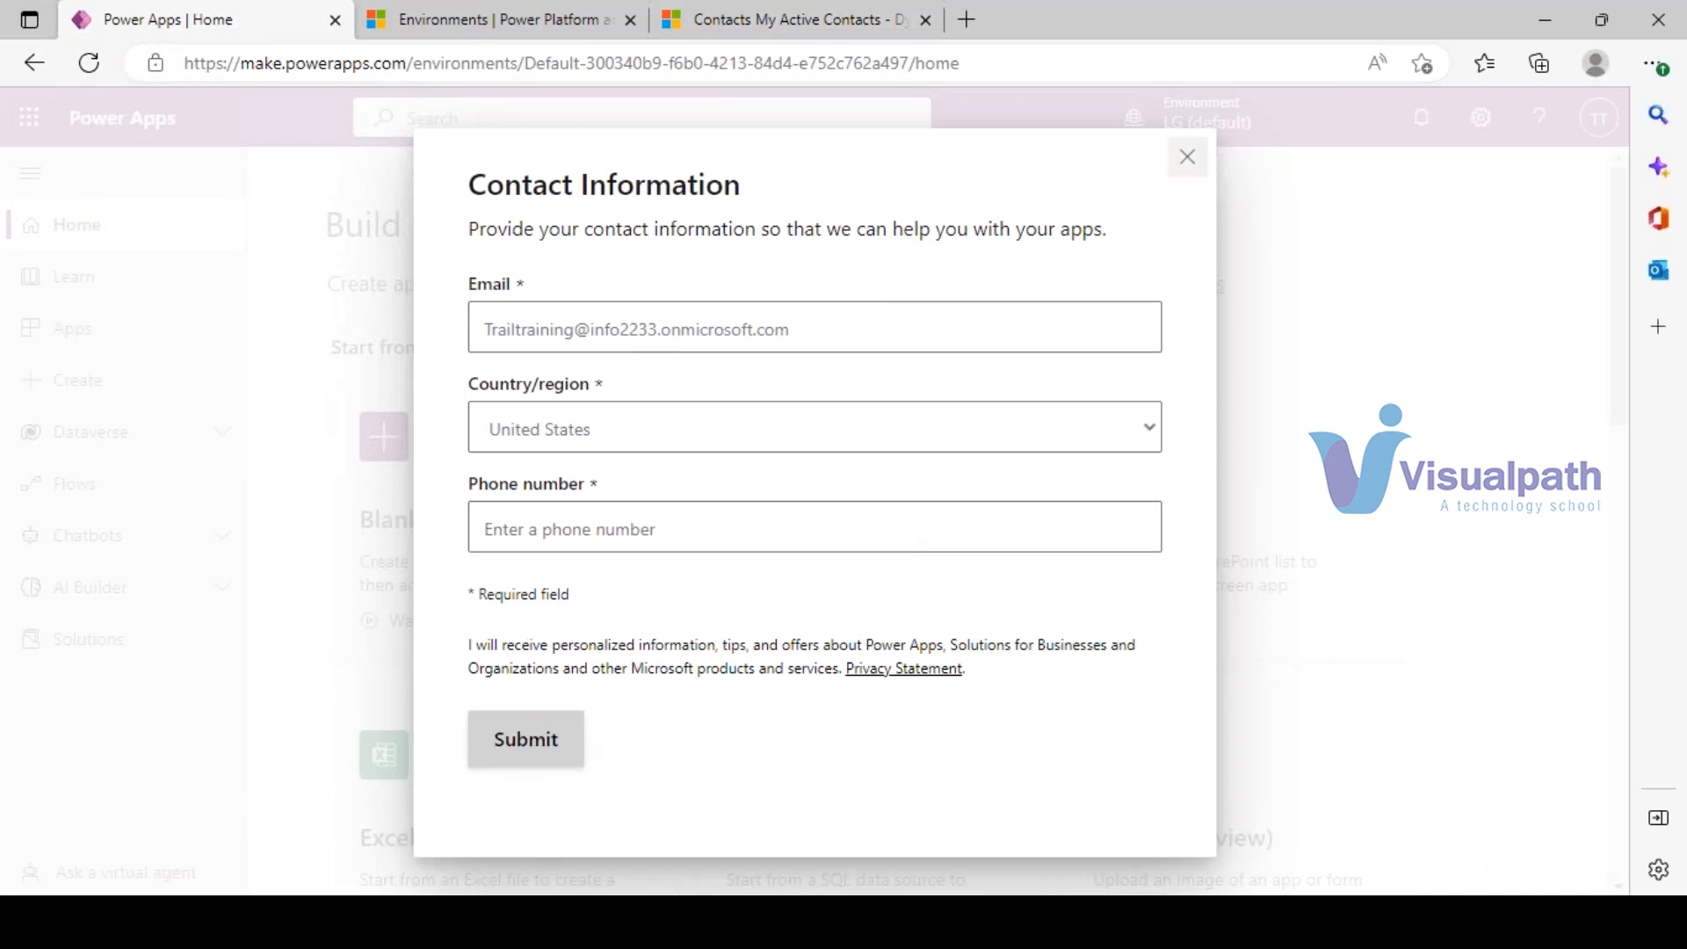
# Dismiss the Contact Information and onboarding pop-ups, check the signed-in account, and open Solutions
pyautogui.click(1187, 159)
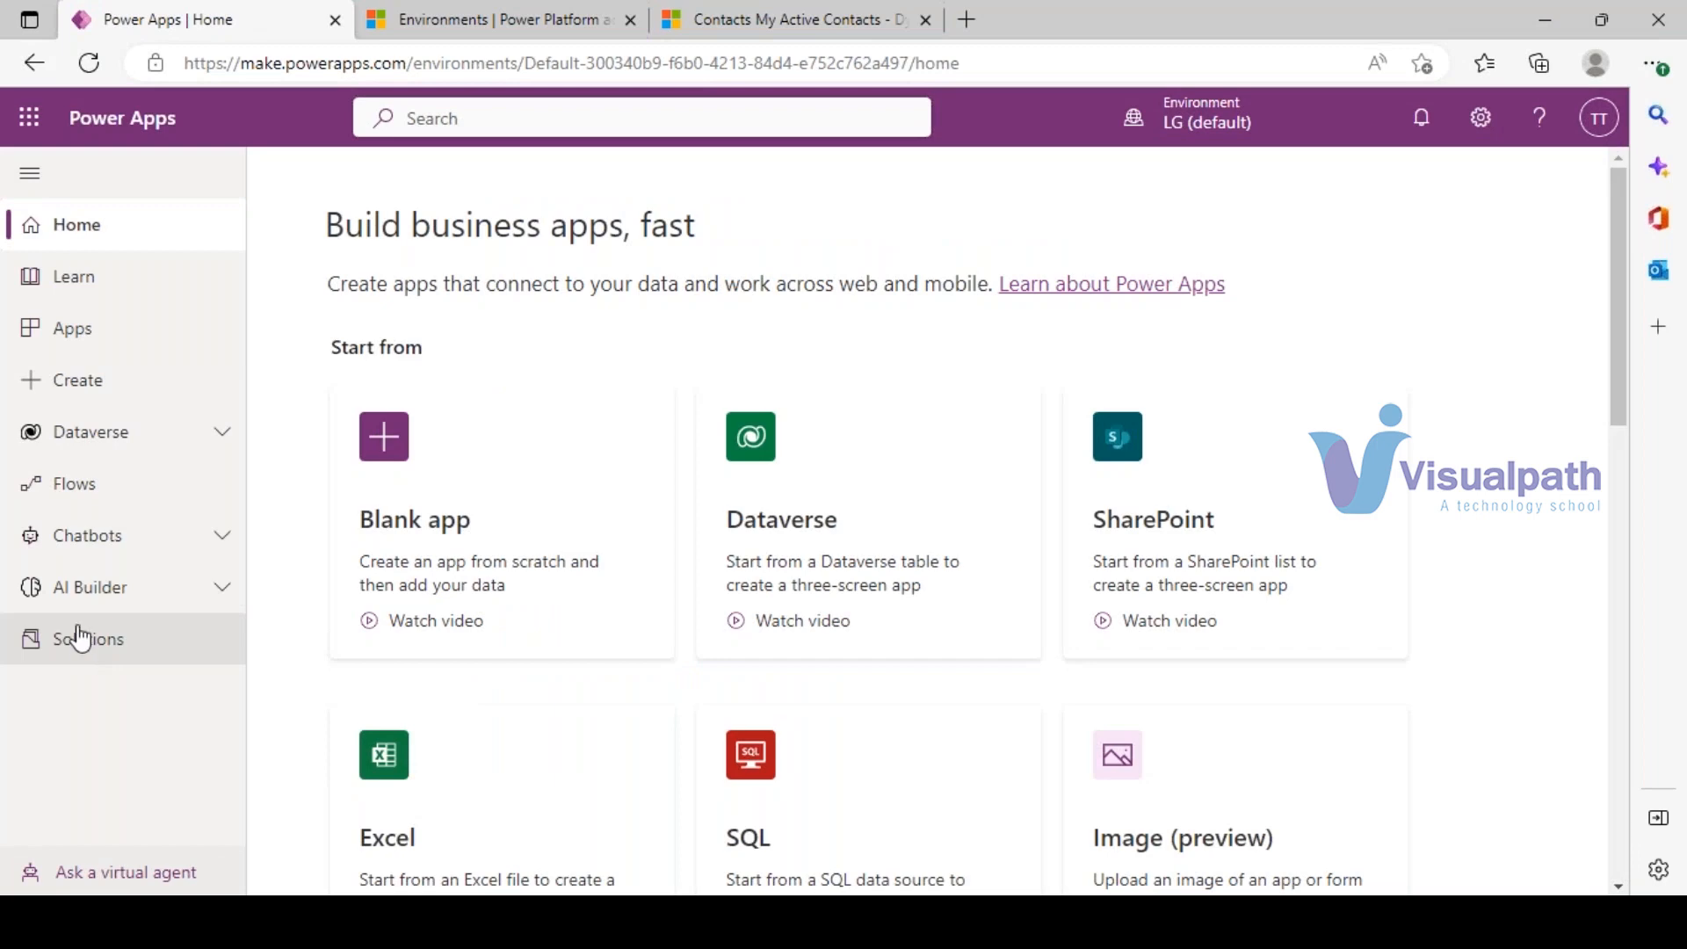
pyautogui.click(505, 13)
pyautogui.click(1611, 133)
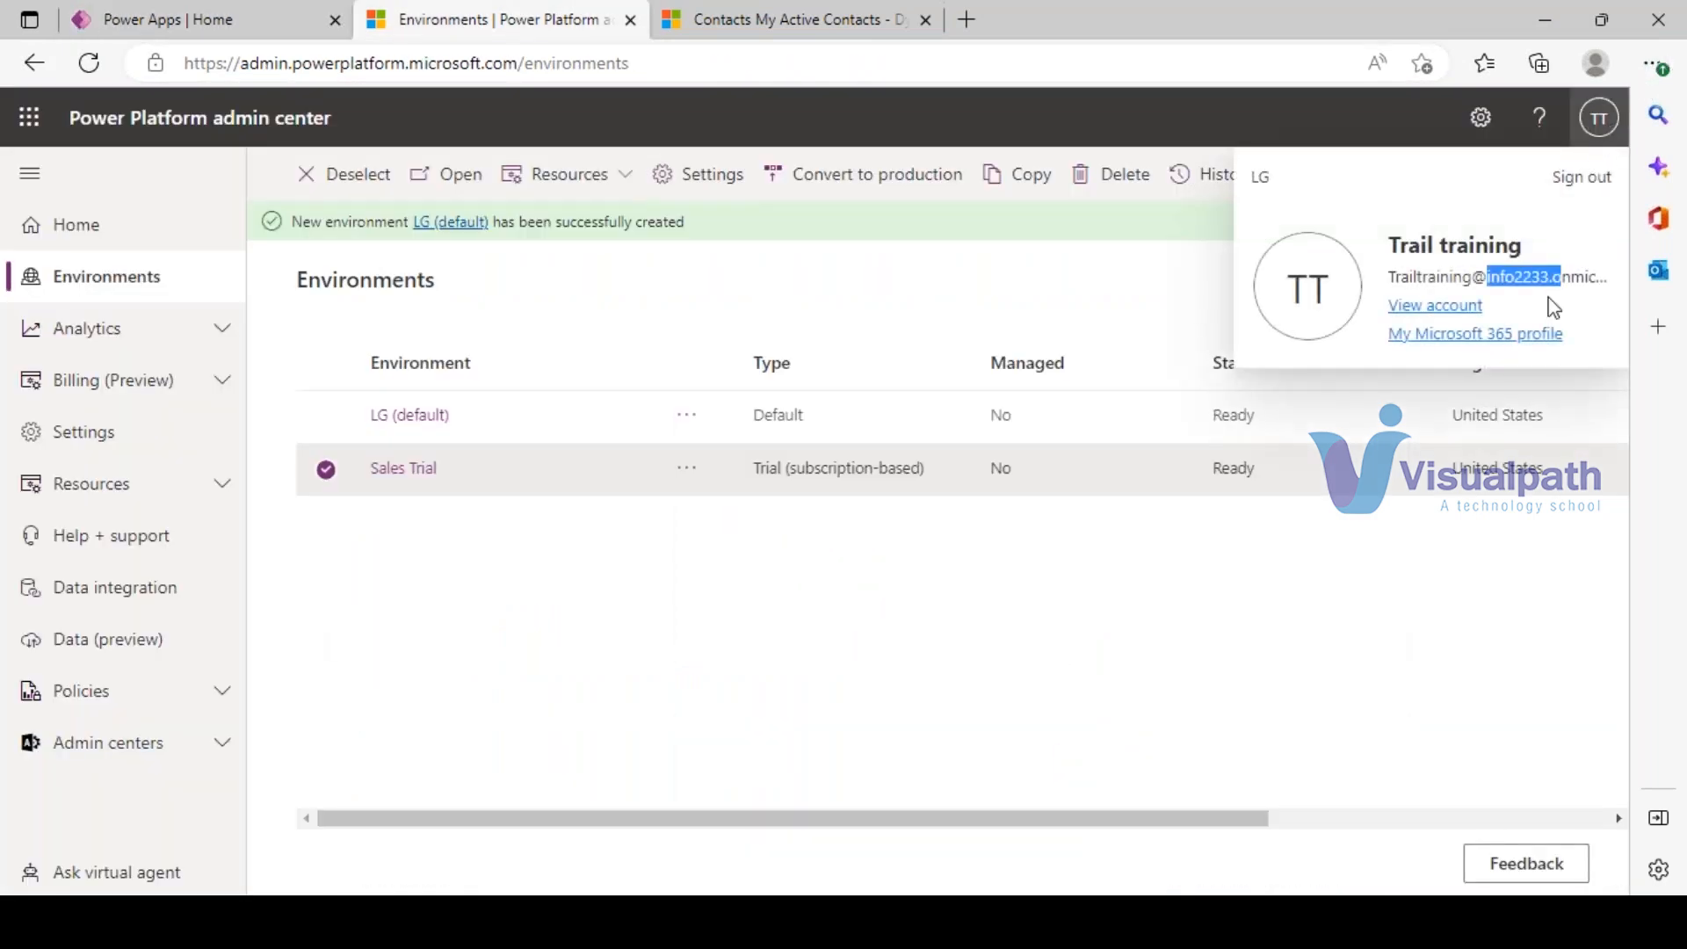
pyautogui.click(215, 21)
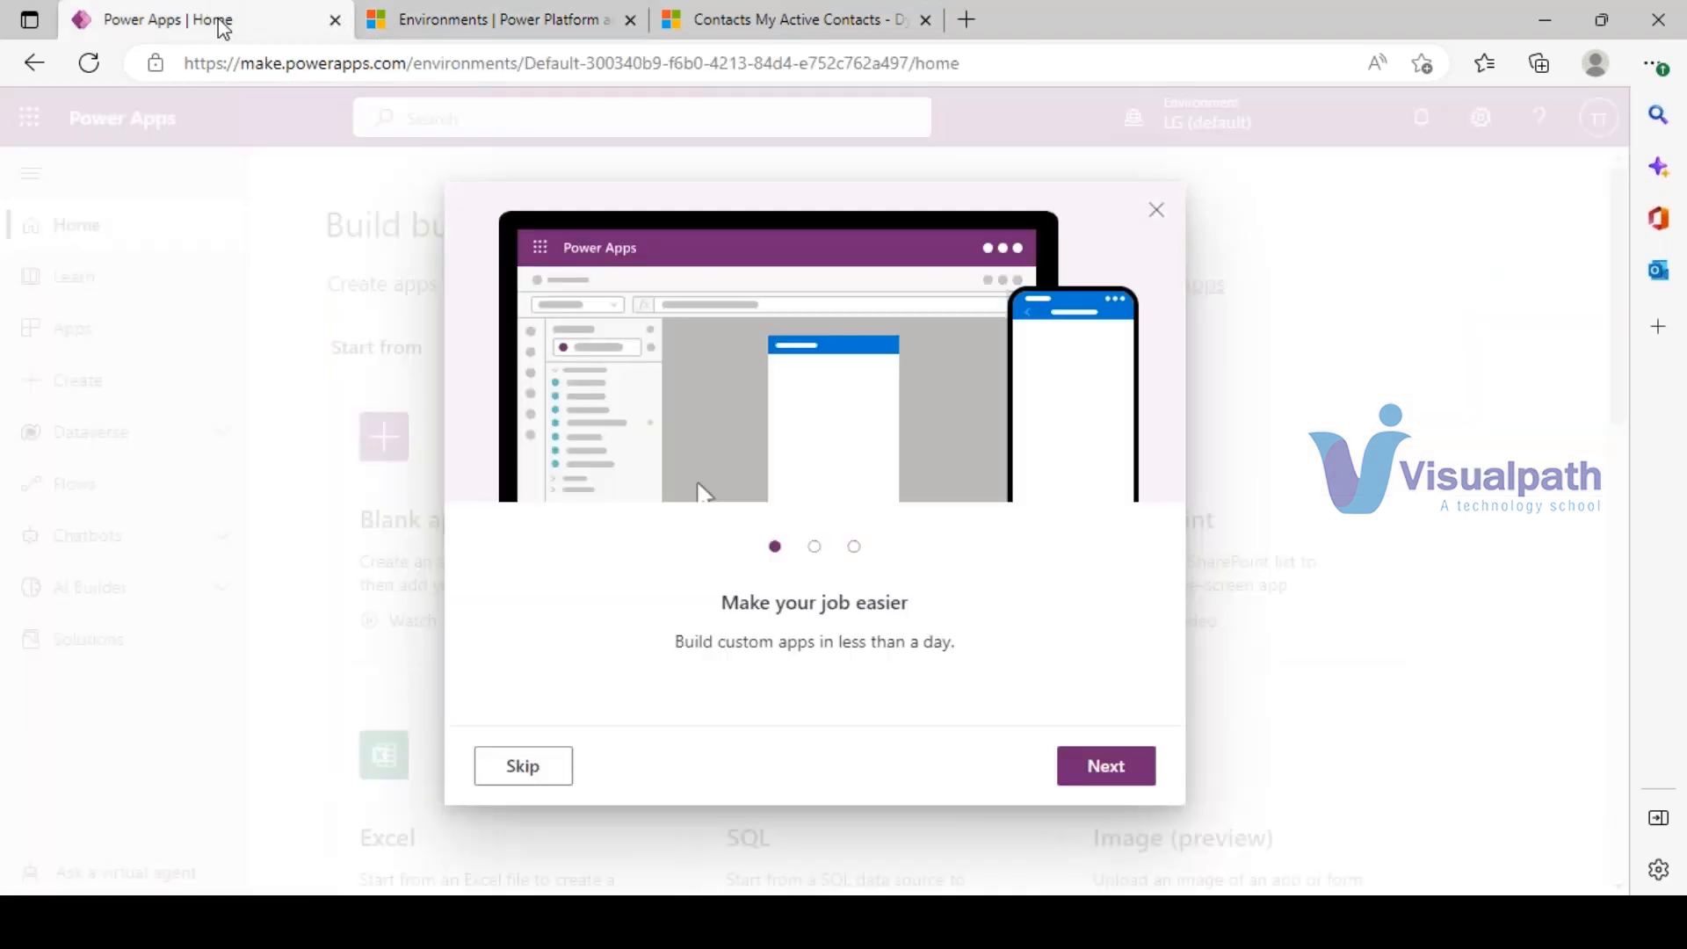
pyautogui.click(1157, 212)
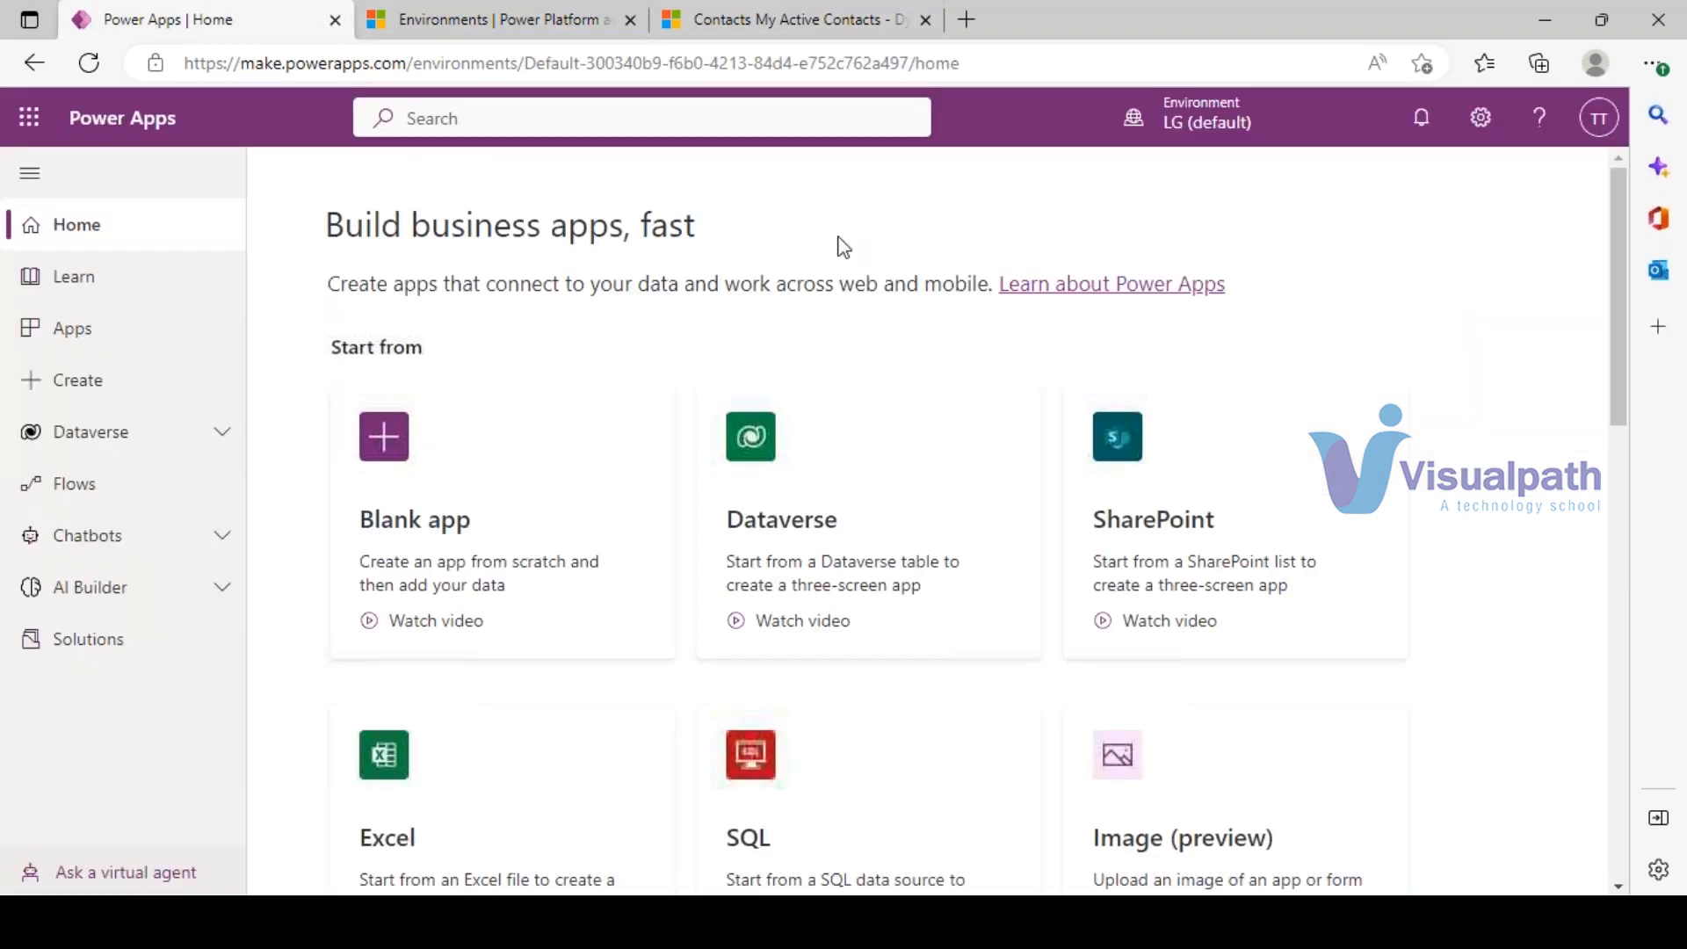
pyautogui.click(85, 647)
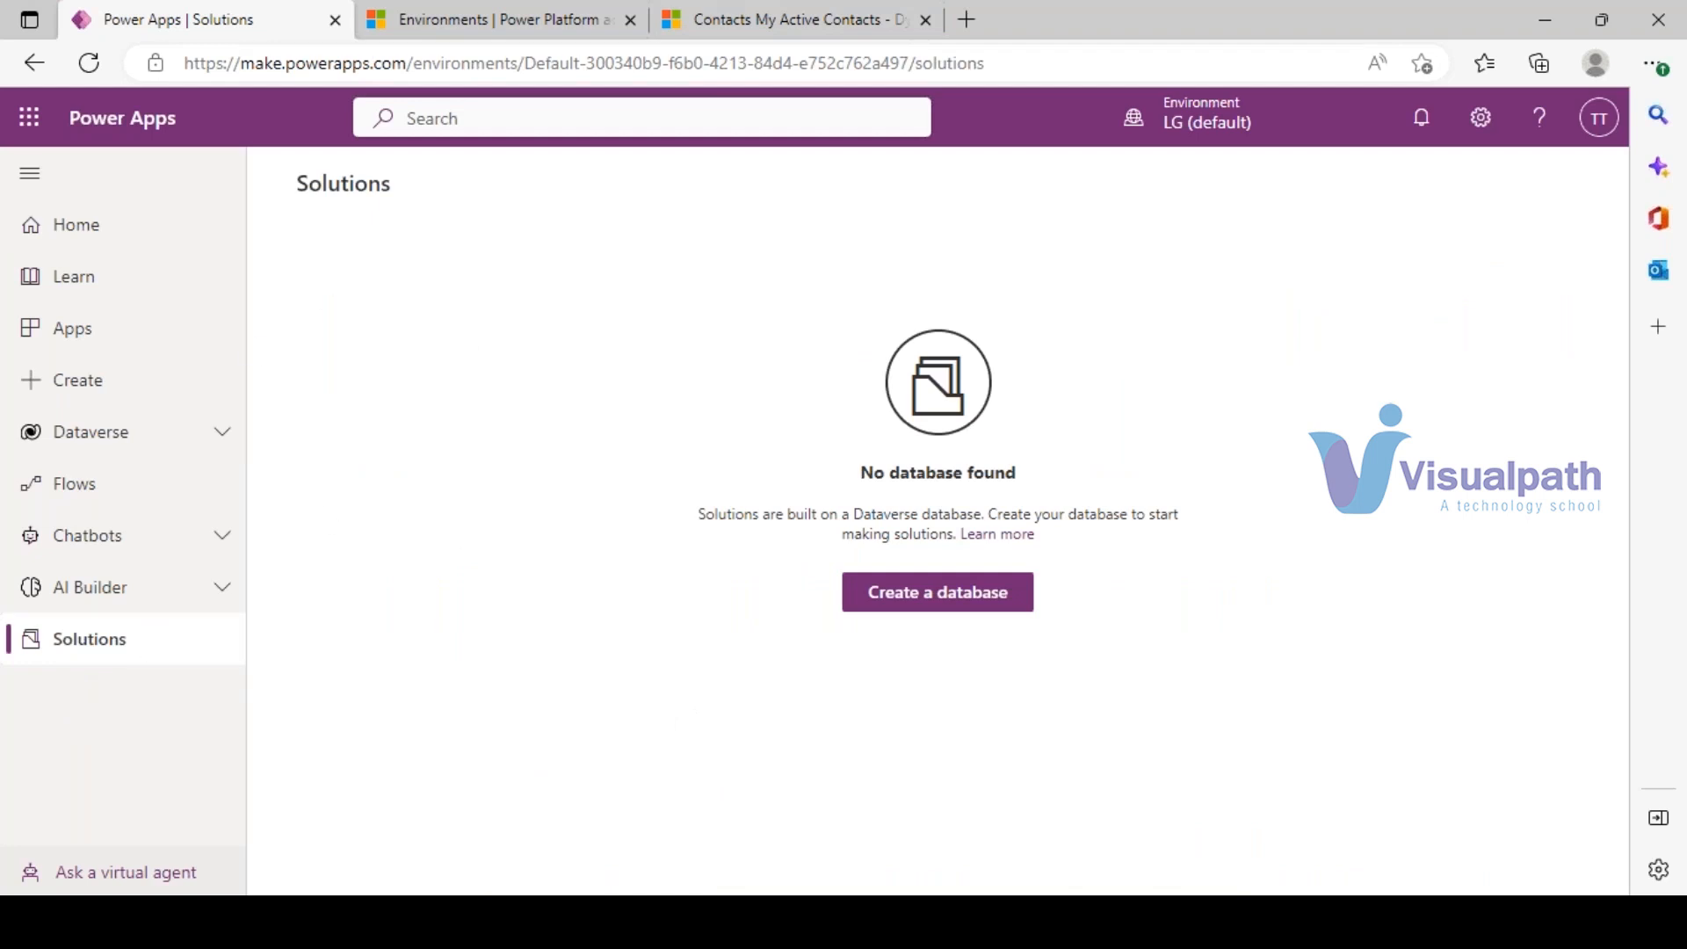
# Switch the environment to Sales Trial and review its installed solutions list
pyautogui.click(1267, 140)
pyautogui.click(1399, 387)
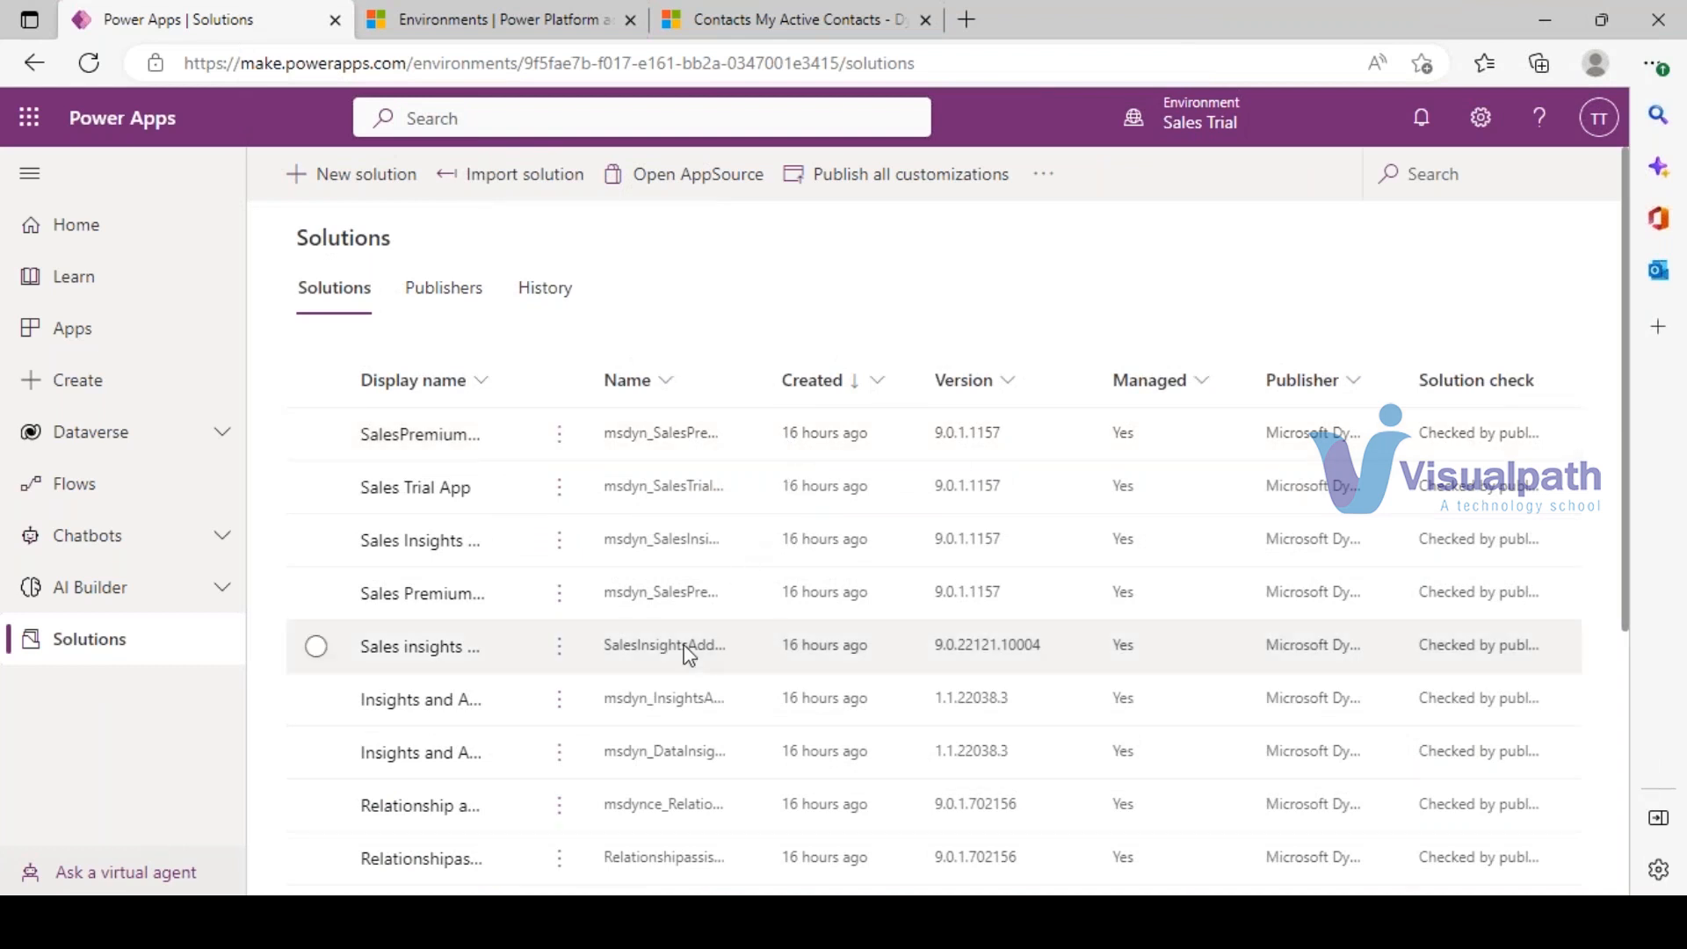
pyautogui.scroll(-5, 646, 694)
pyautogui.scroll(5, 632, 702)
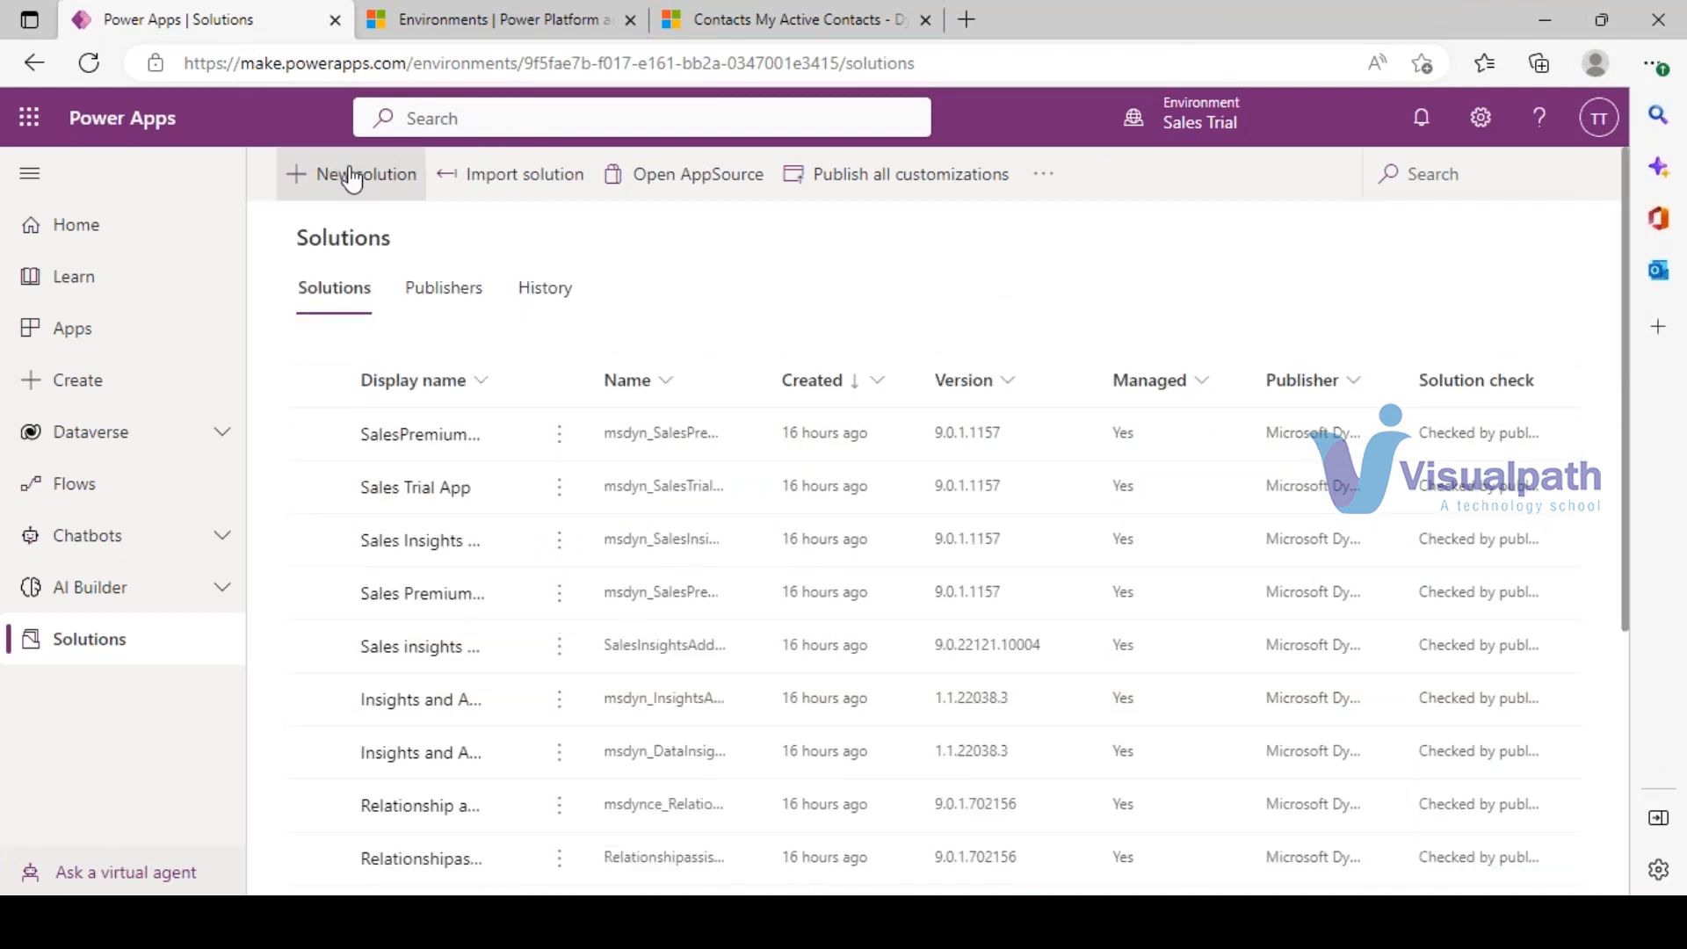
# Start a new solution named 'Hospital Mangments' and call up spelling suggestions for 'Mangments'
pyautogui.click(353, 181)
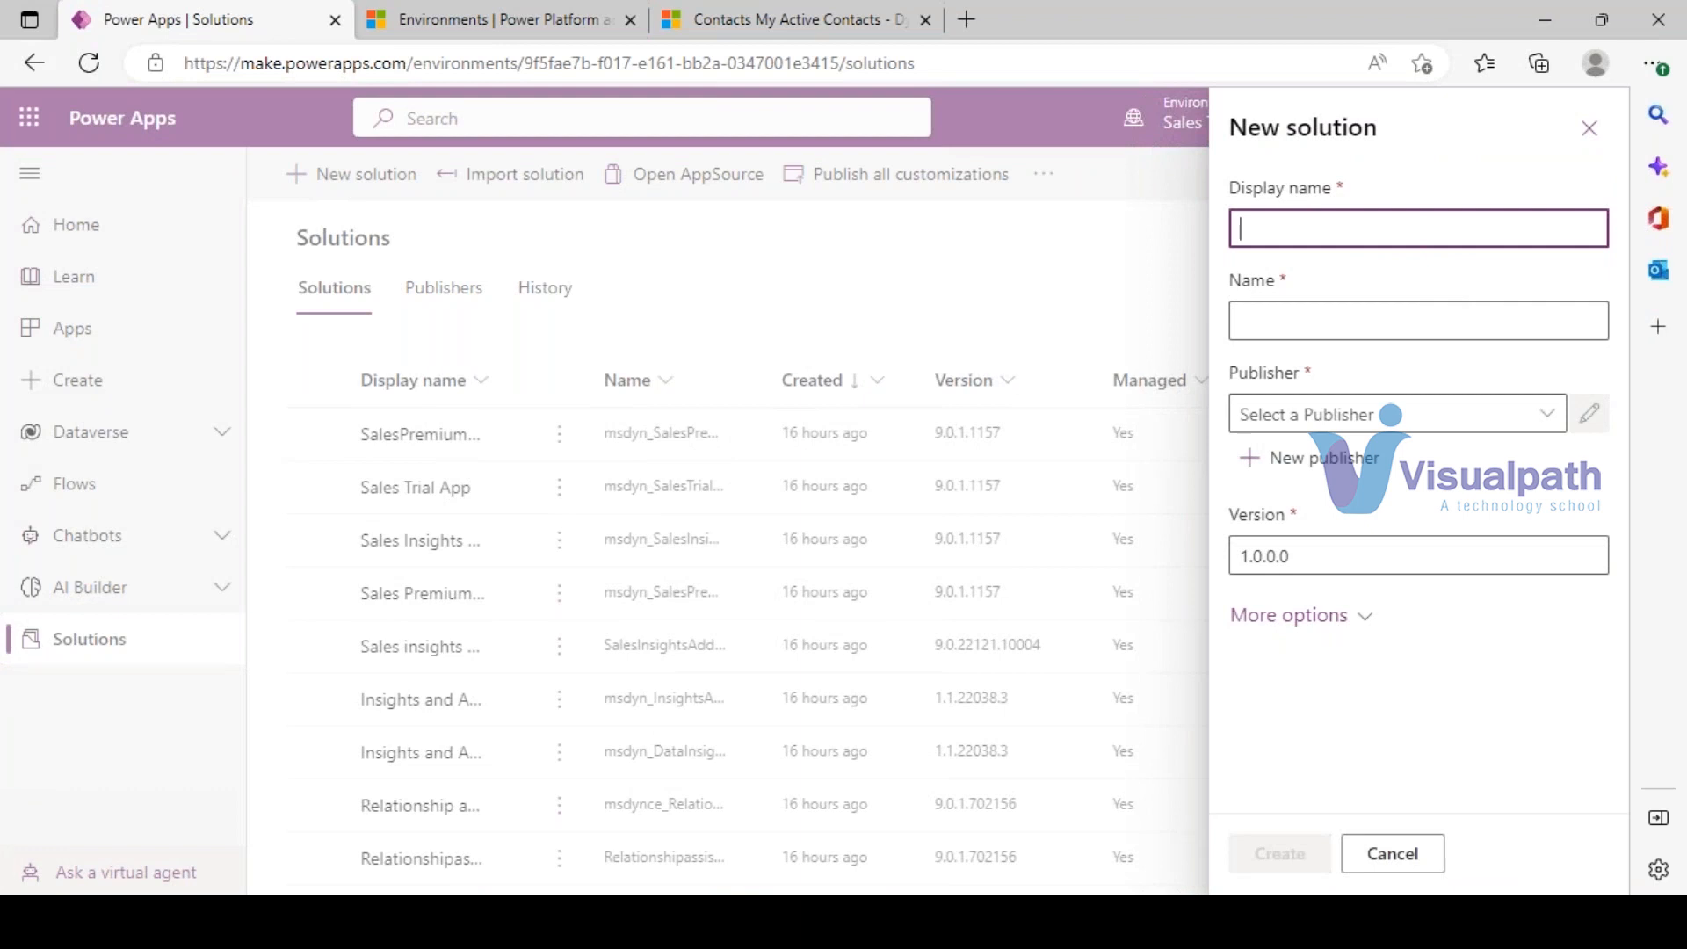
pyautogui.write('HospitalMangments')
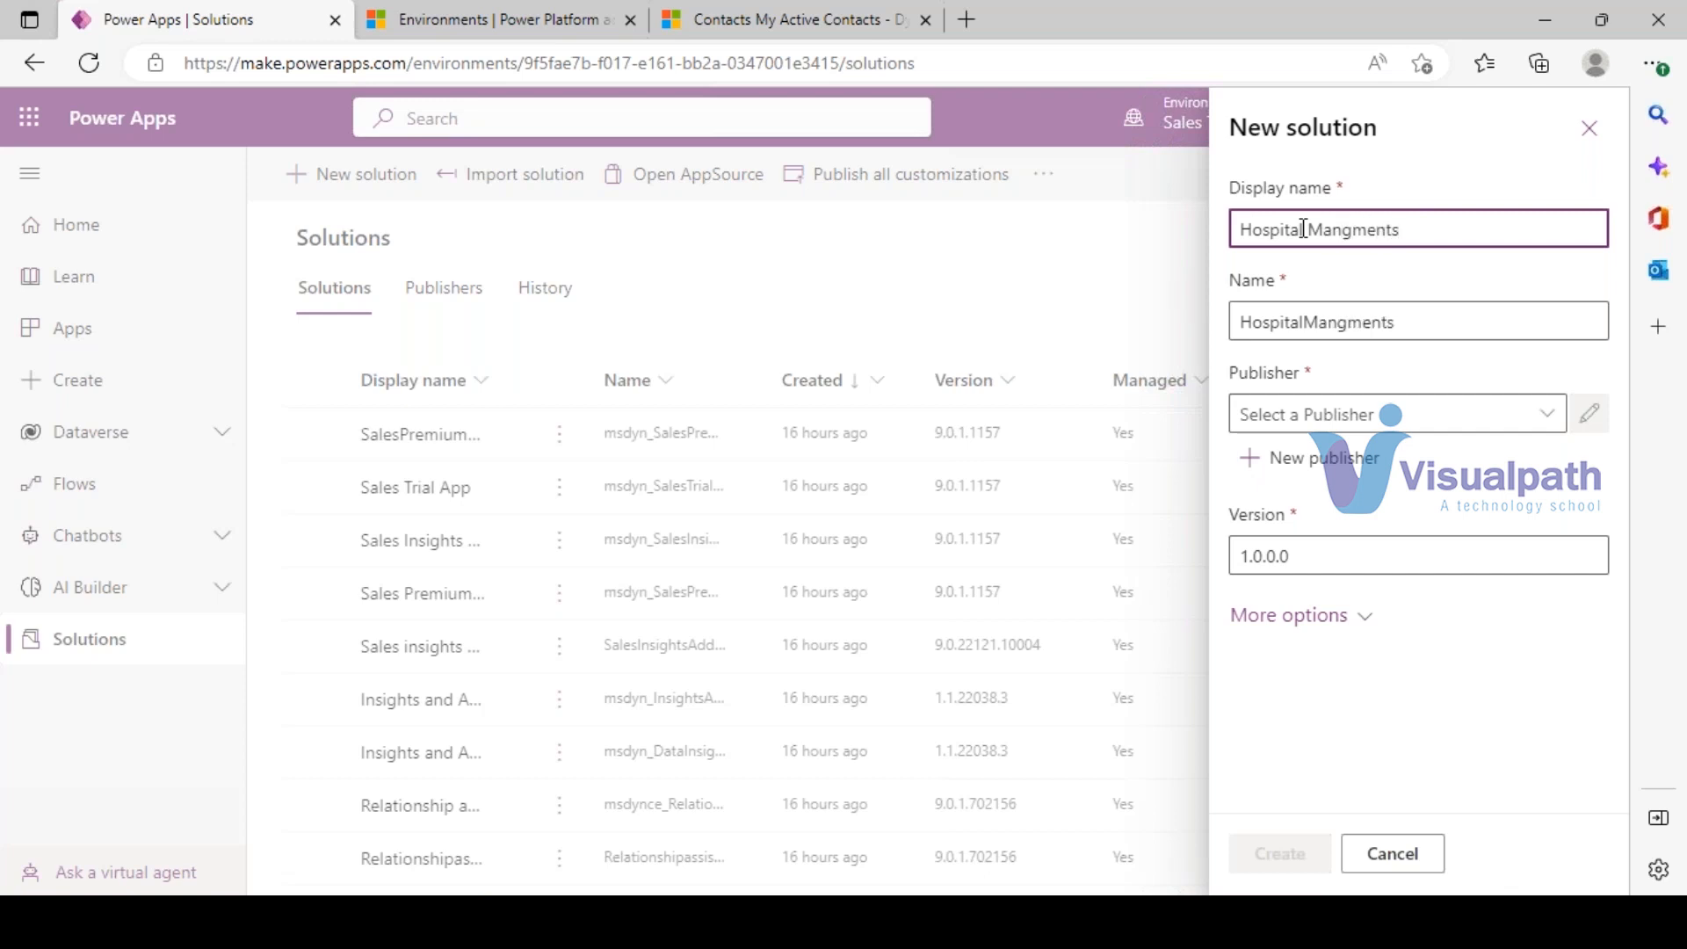
pyautogui.click(1304, 229)
pyautogui.rightClick(1371, 234)
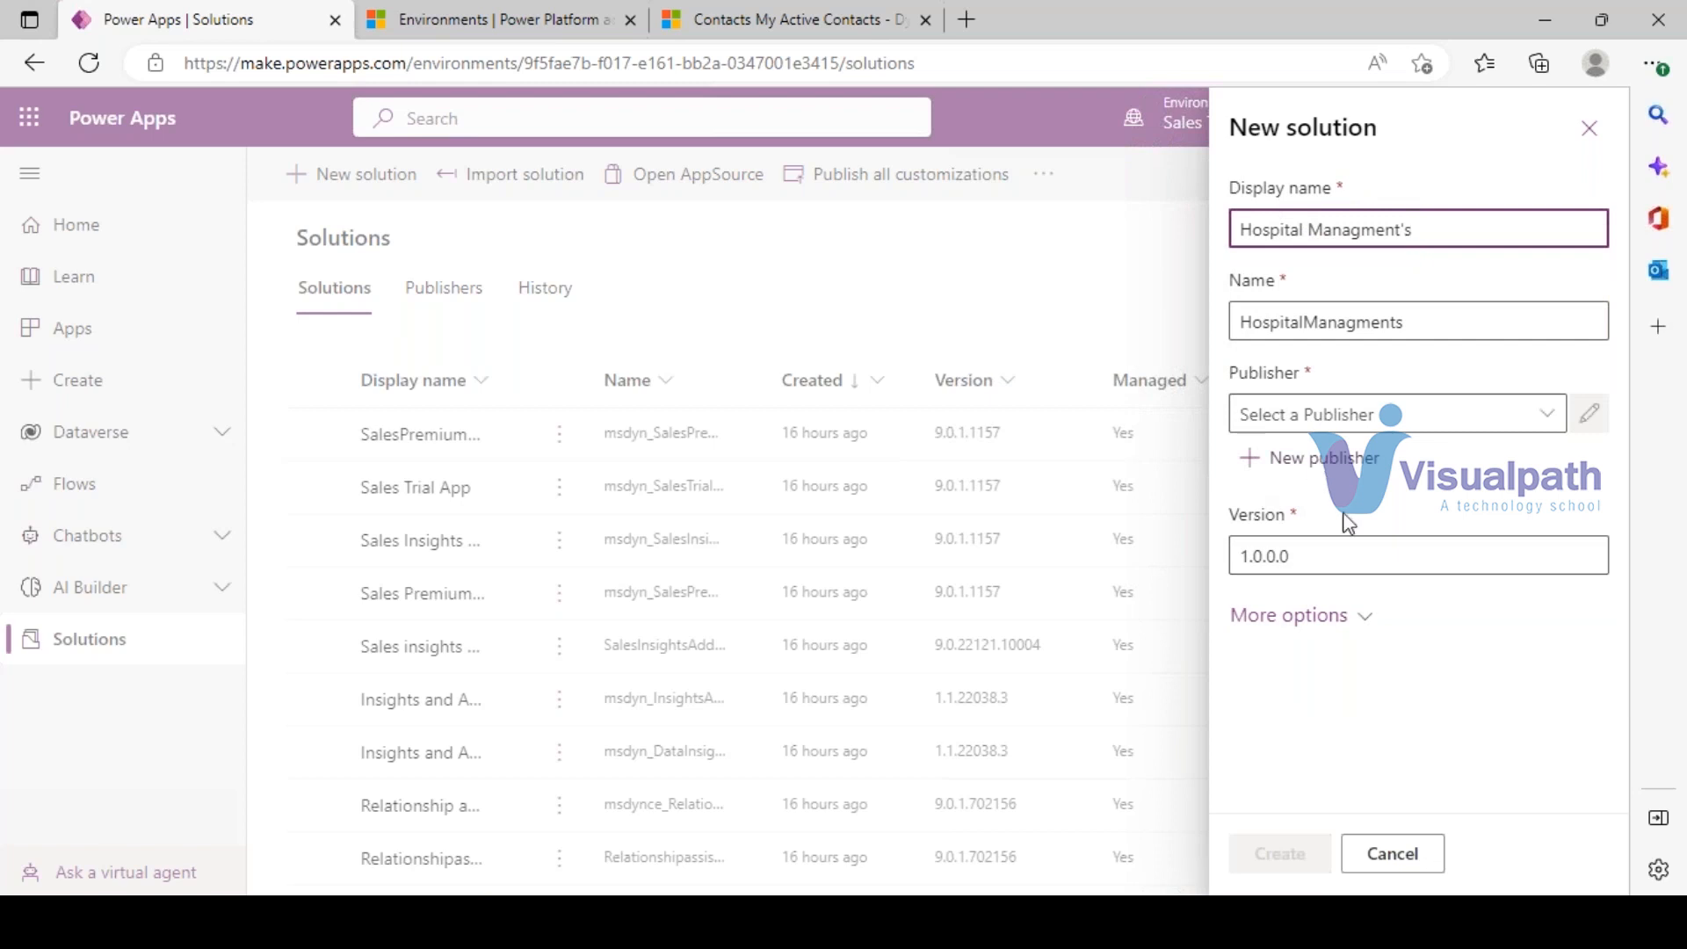
# Pick CDS Default Publisher (Cra81b4) and create the Hospital Managment's solution
pyautogui.click(1336, 687)
pyautogui.click(1550, 415)
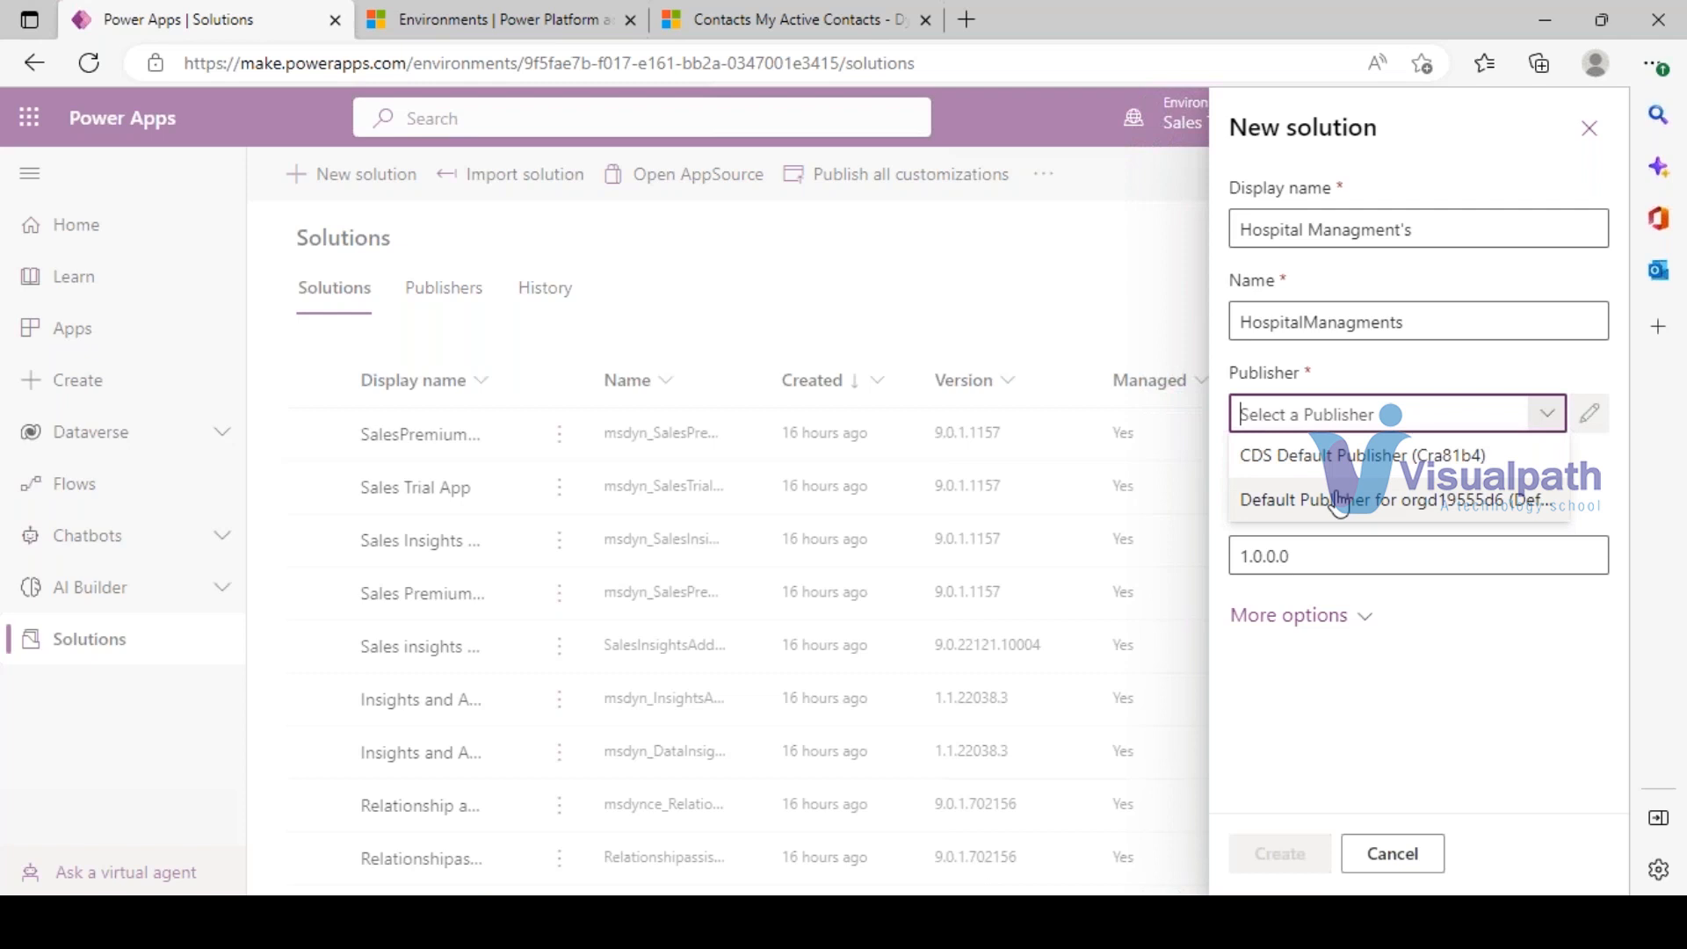
pyautogui.click(1370, 457)
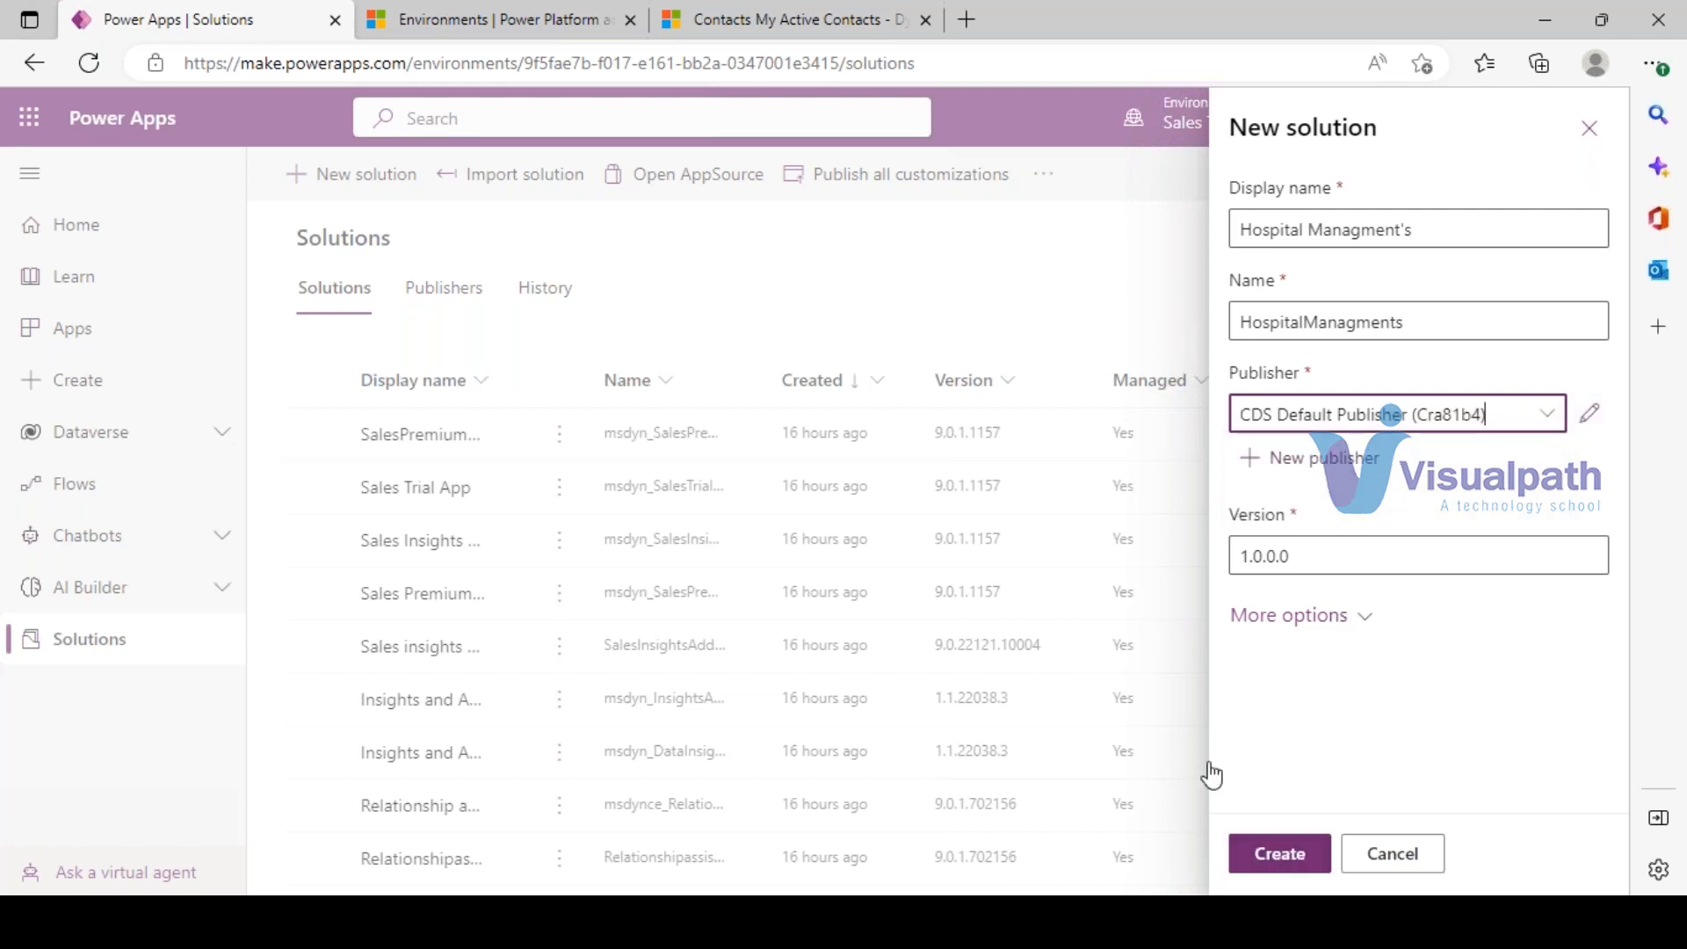
pyautogui.click(1281, 853)
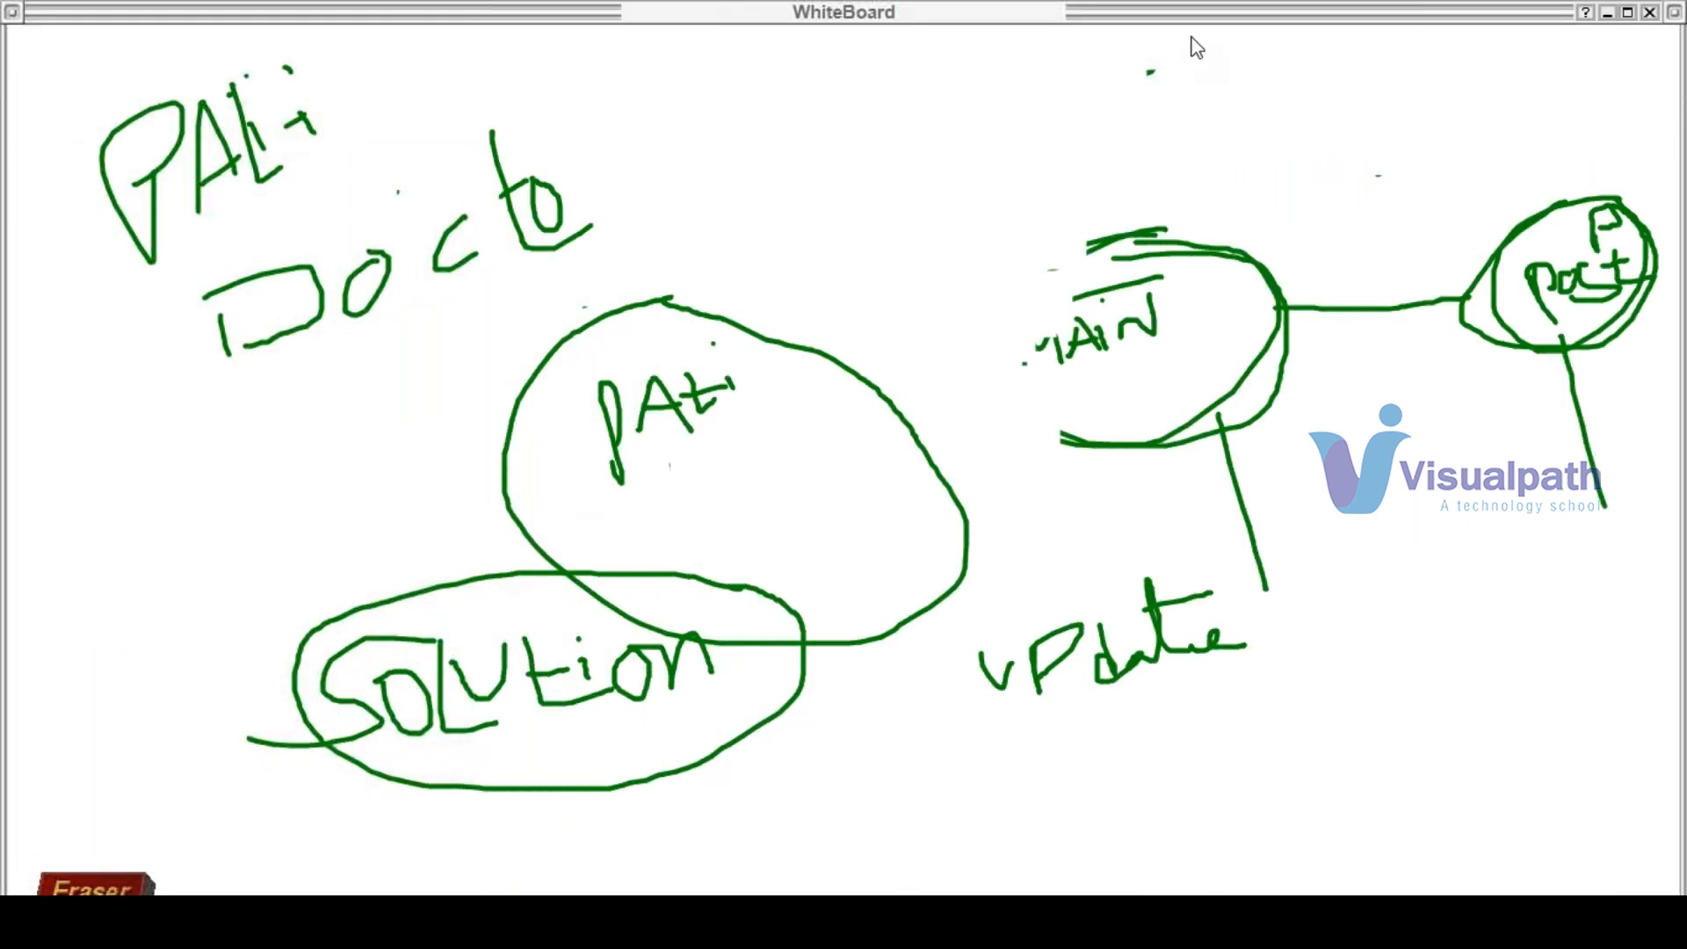
# Hide WhiteBoard, move through the browser tabs to Dynamics 365 Contacts and close the Apps dialog
pyautogui.click(1604, 13)
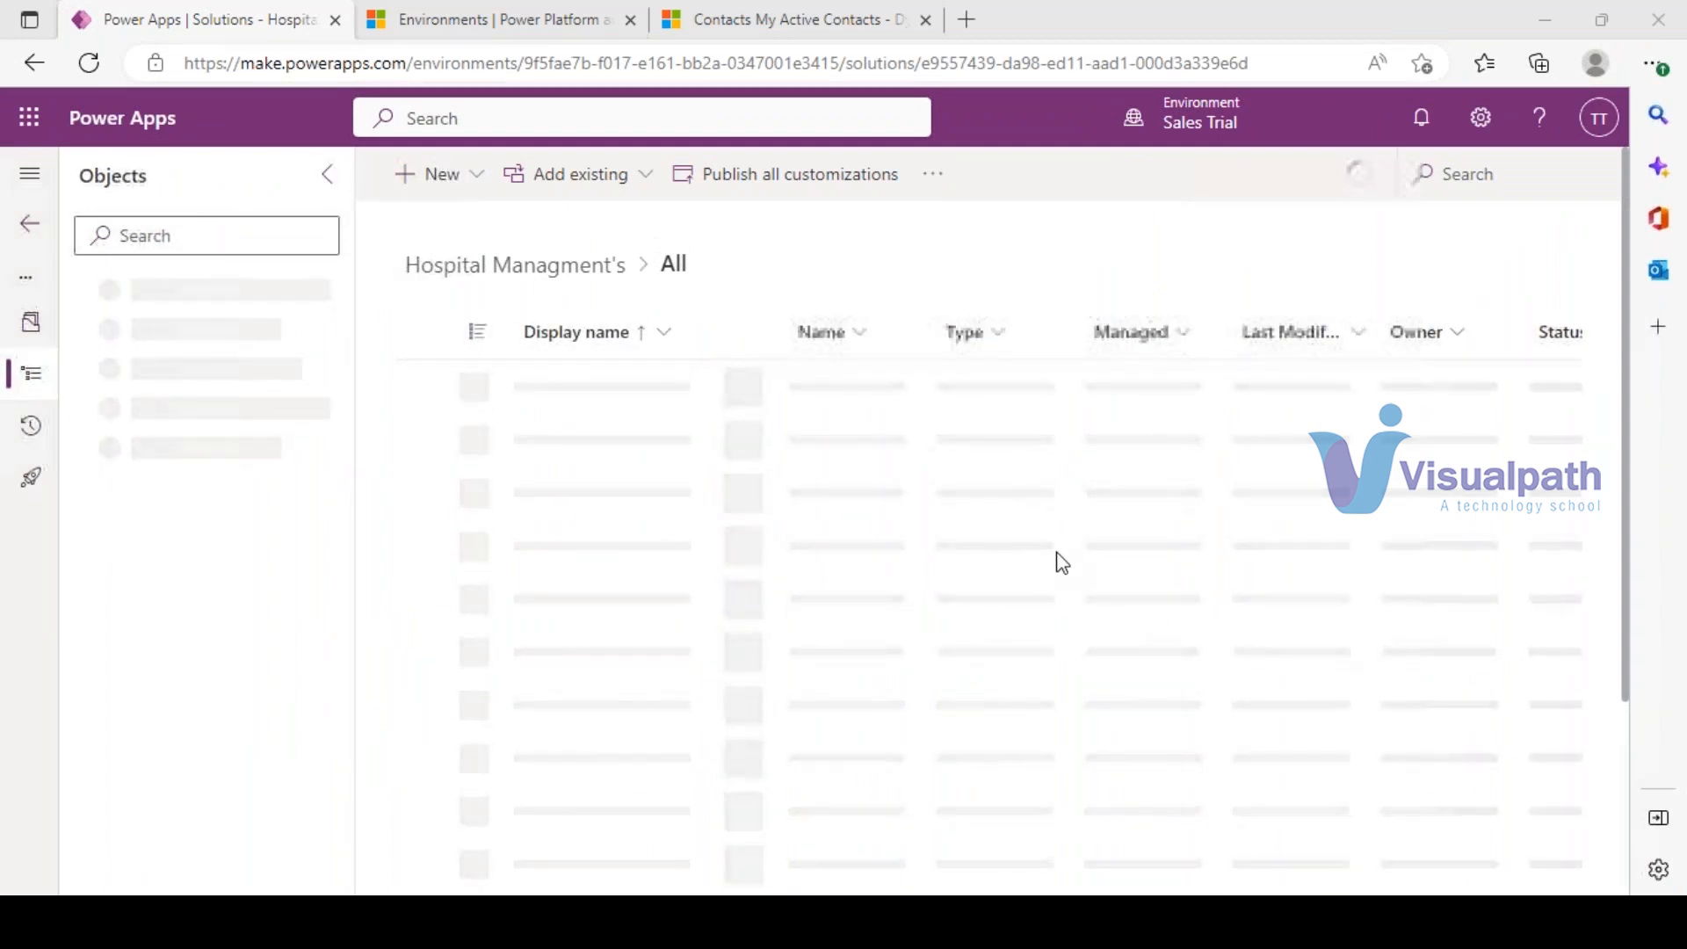
pyautogui.click(527, 19)
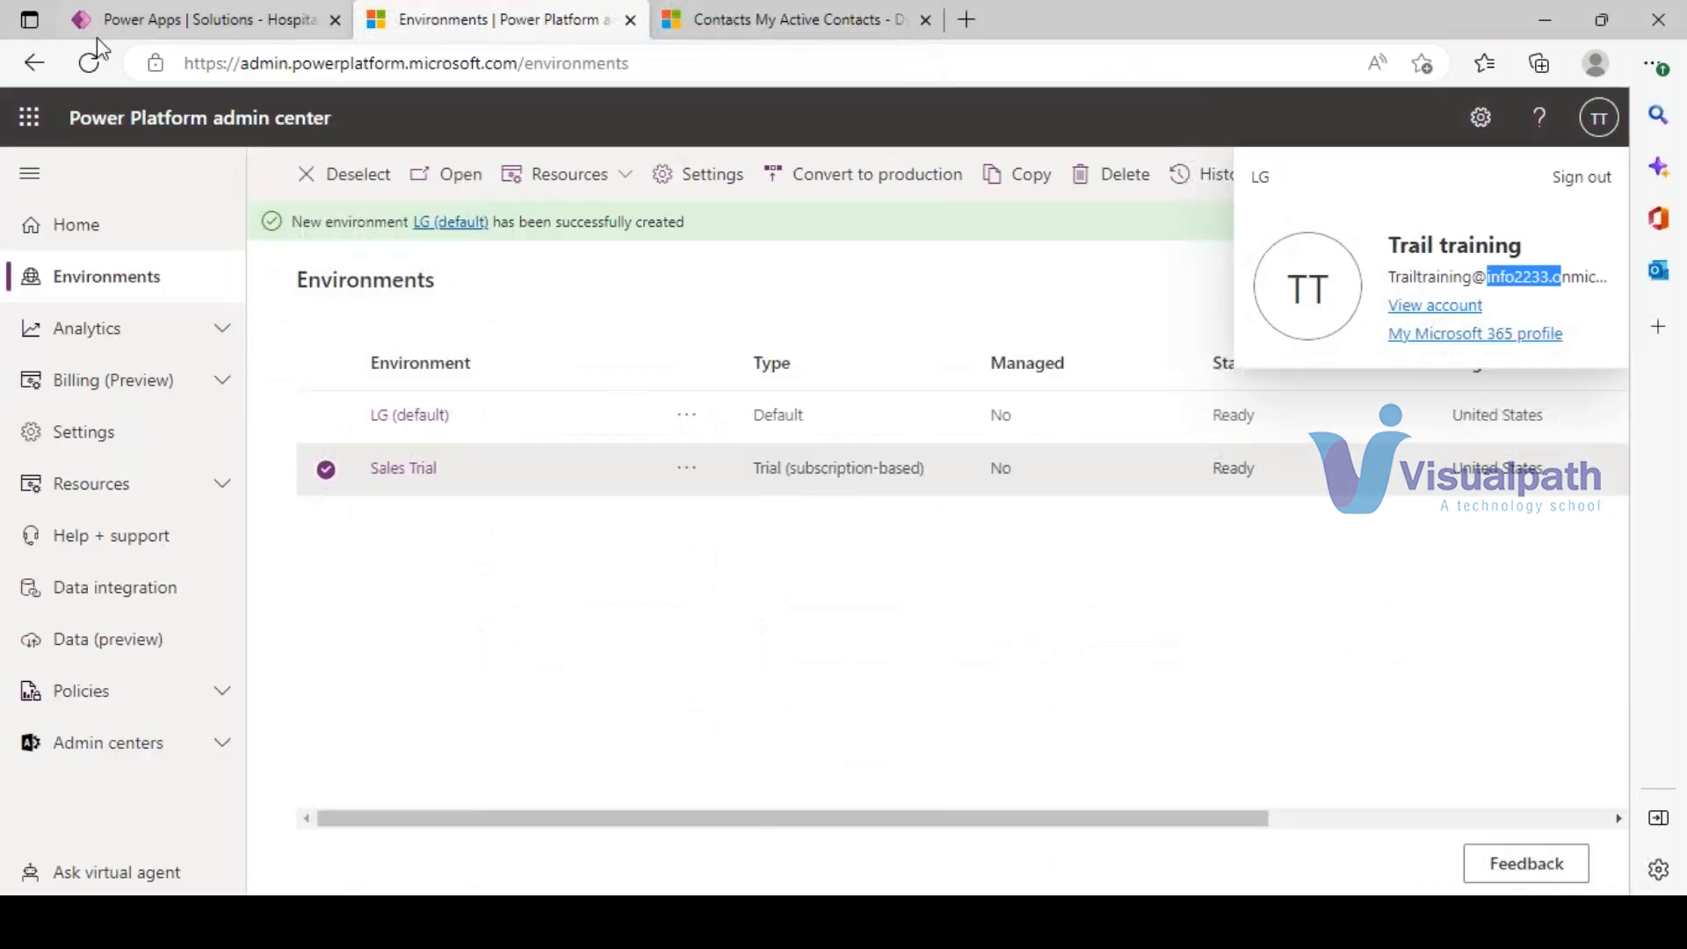
pyautogui.click(180, 19)
pyautogui.click(764, 19)
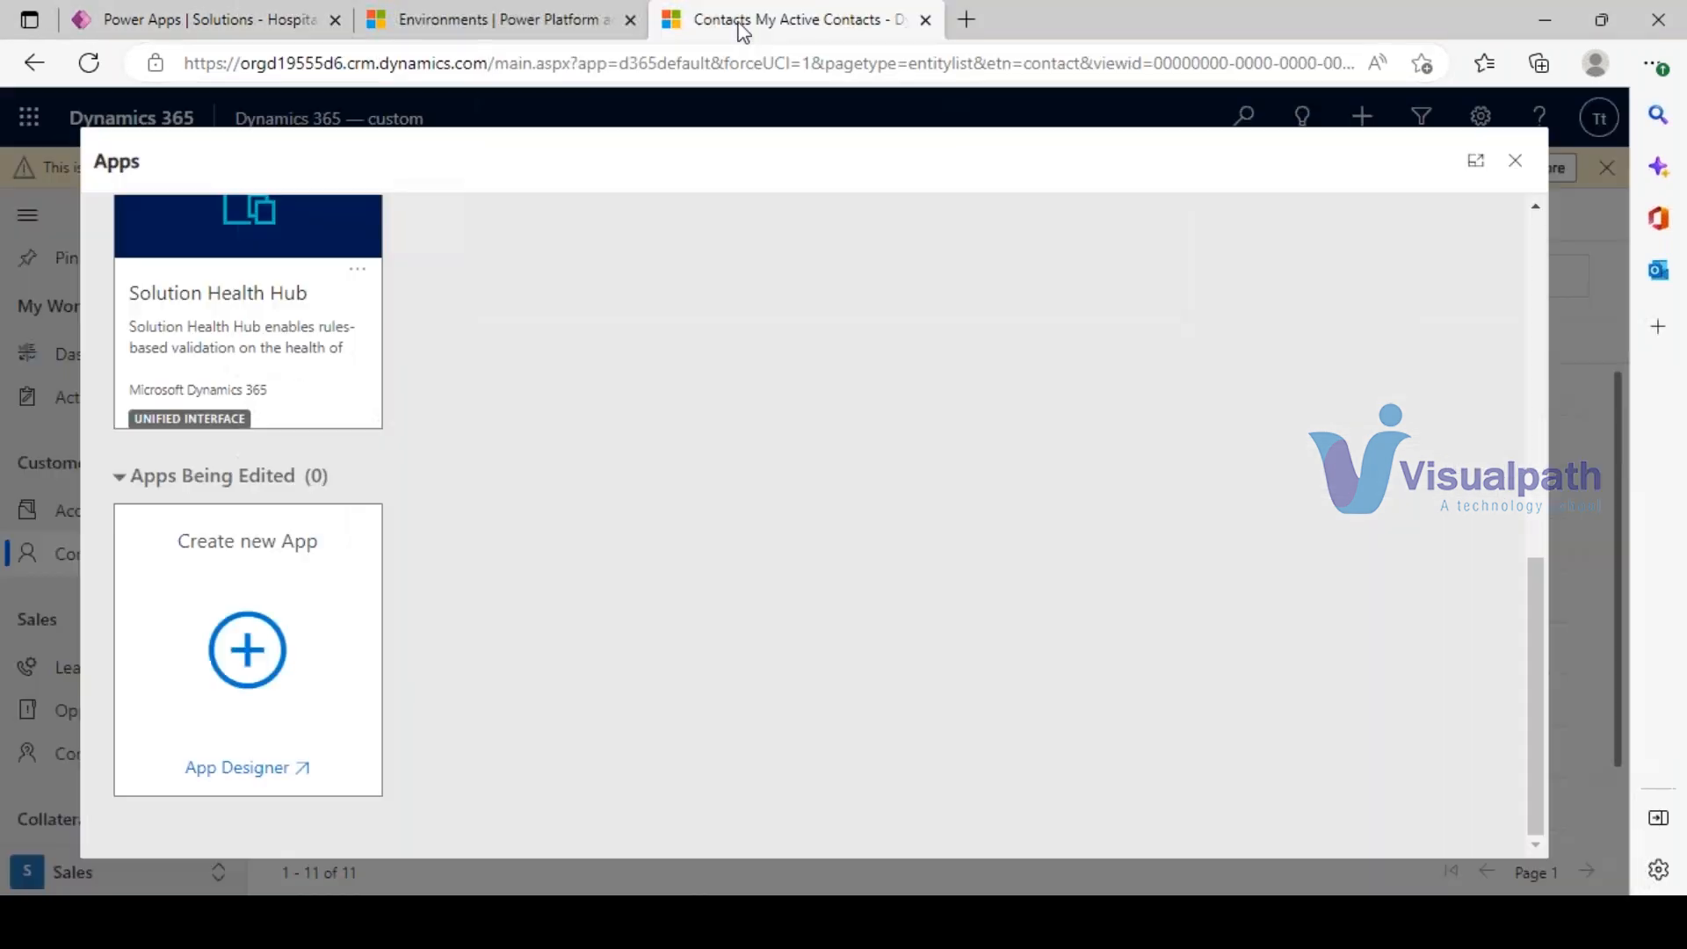
pyautogui.scroll(5, 546, 603)
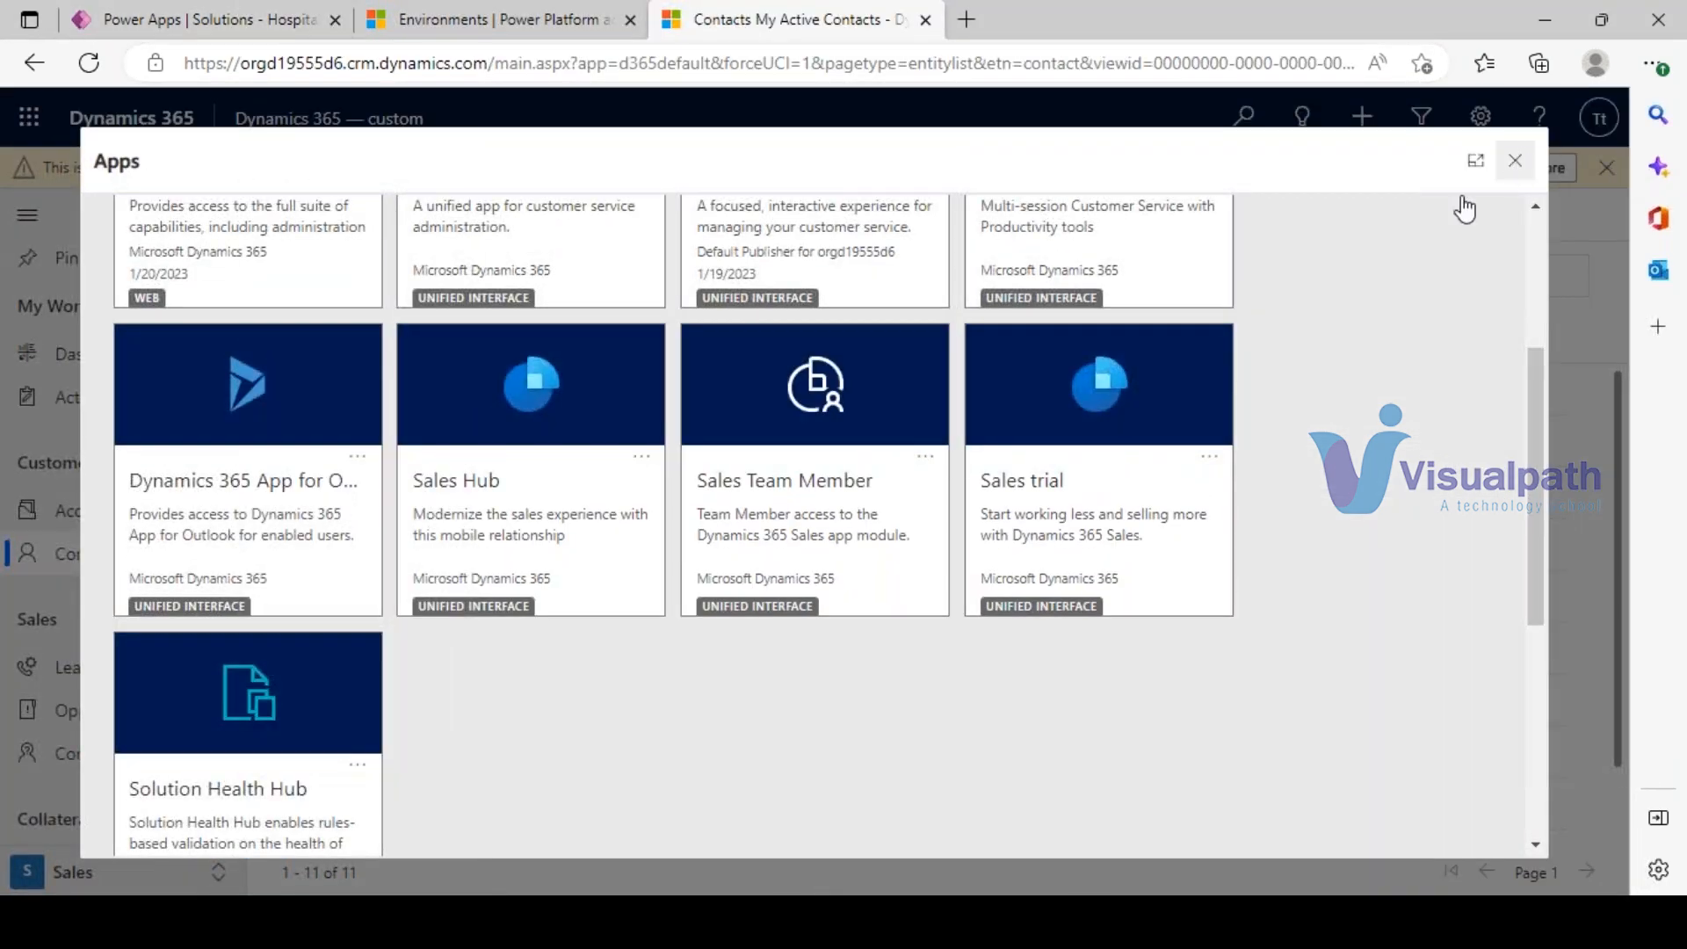
pyautogui.scroll(-5, 211, 780)
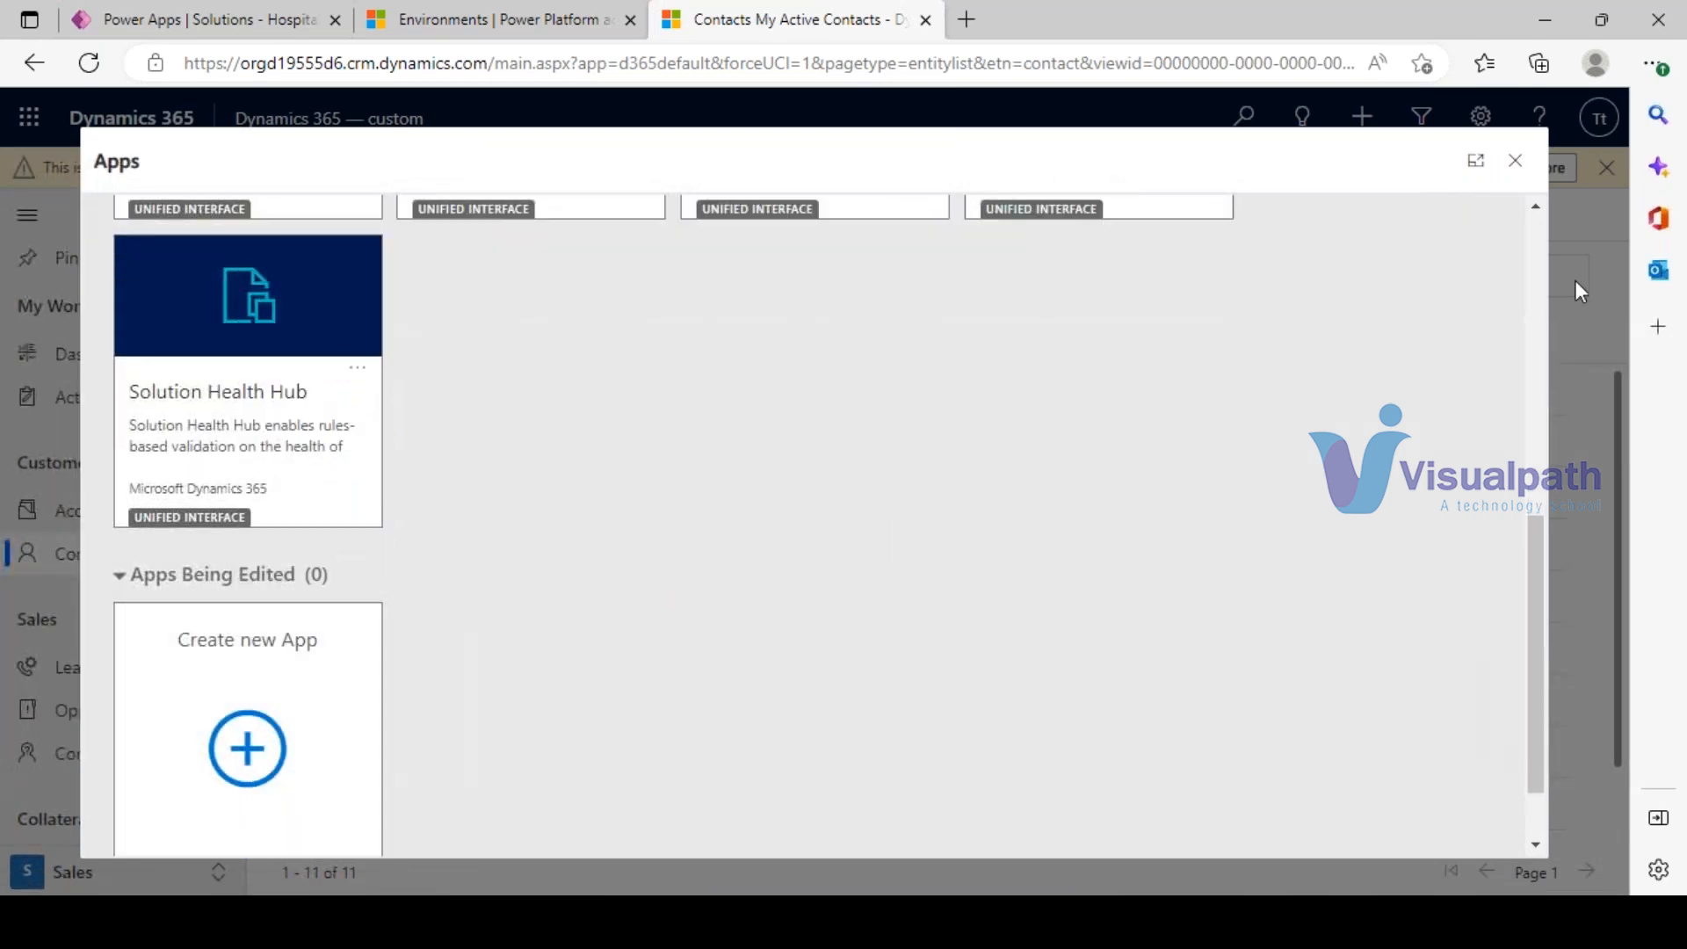
pyautogui.click(1514, 160)
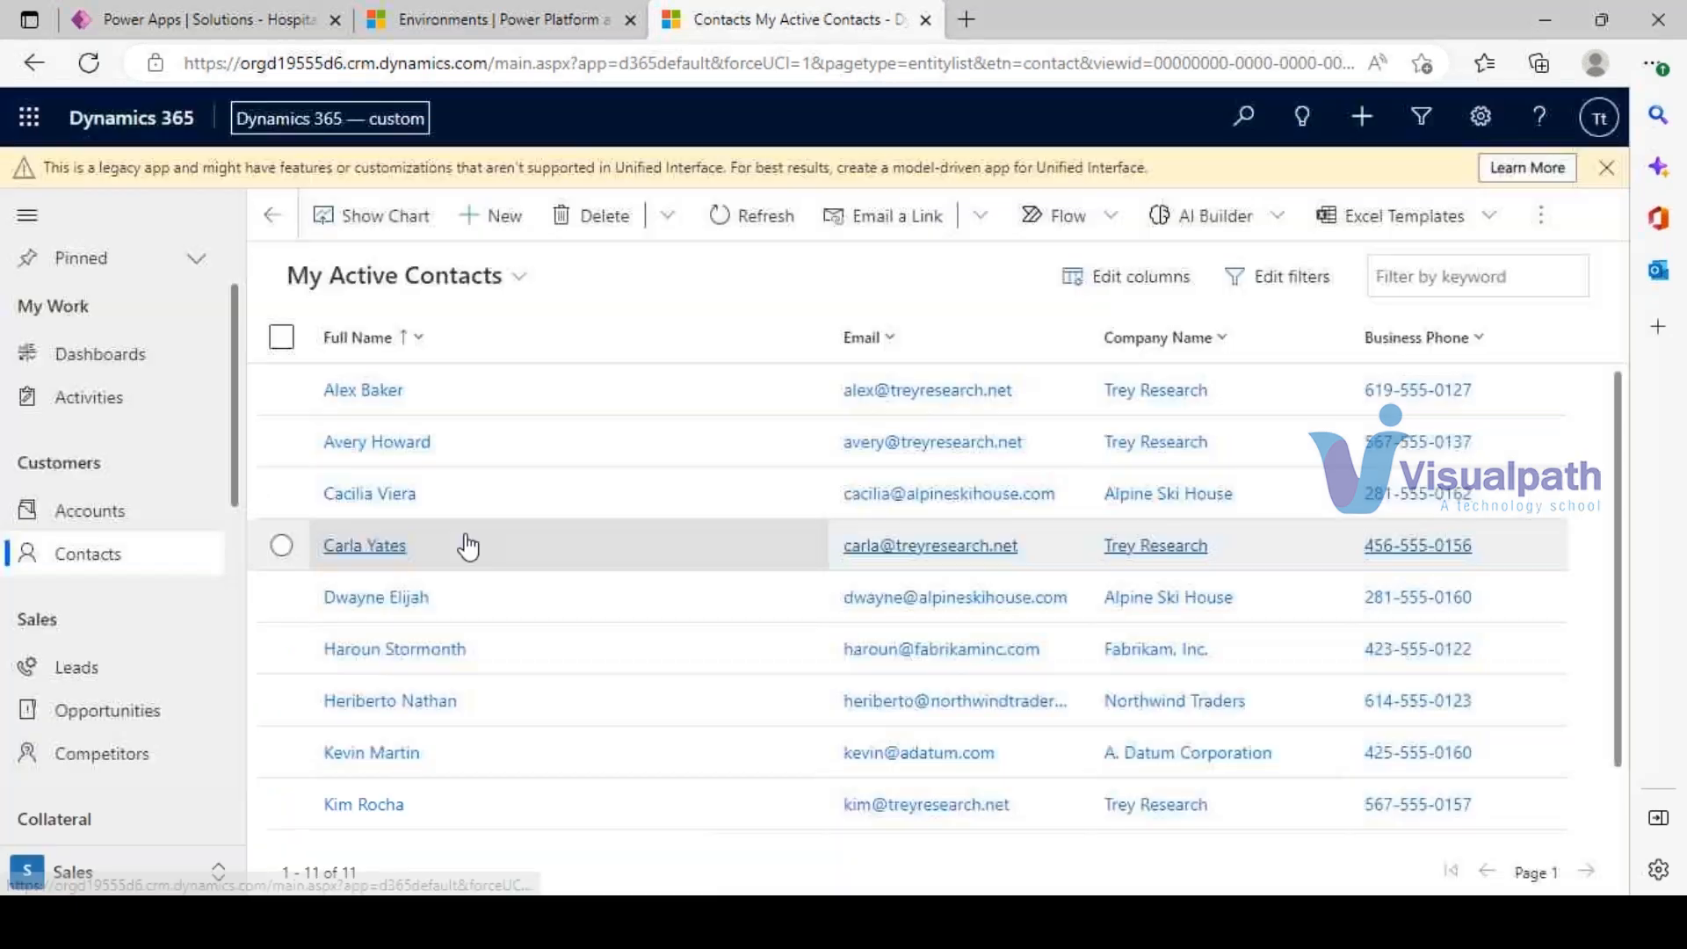
# Underline PALi and Docto on the WhiteBoard, then return to the Power Apps solution
pyautogui.moveTo(892, 922)
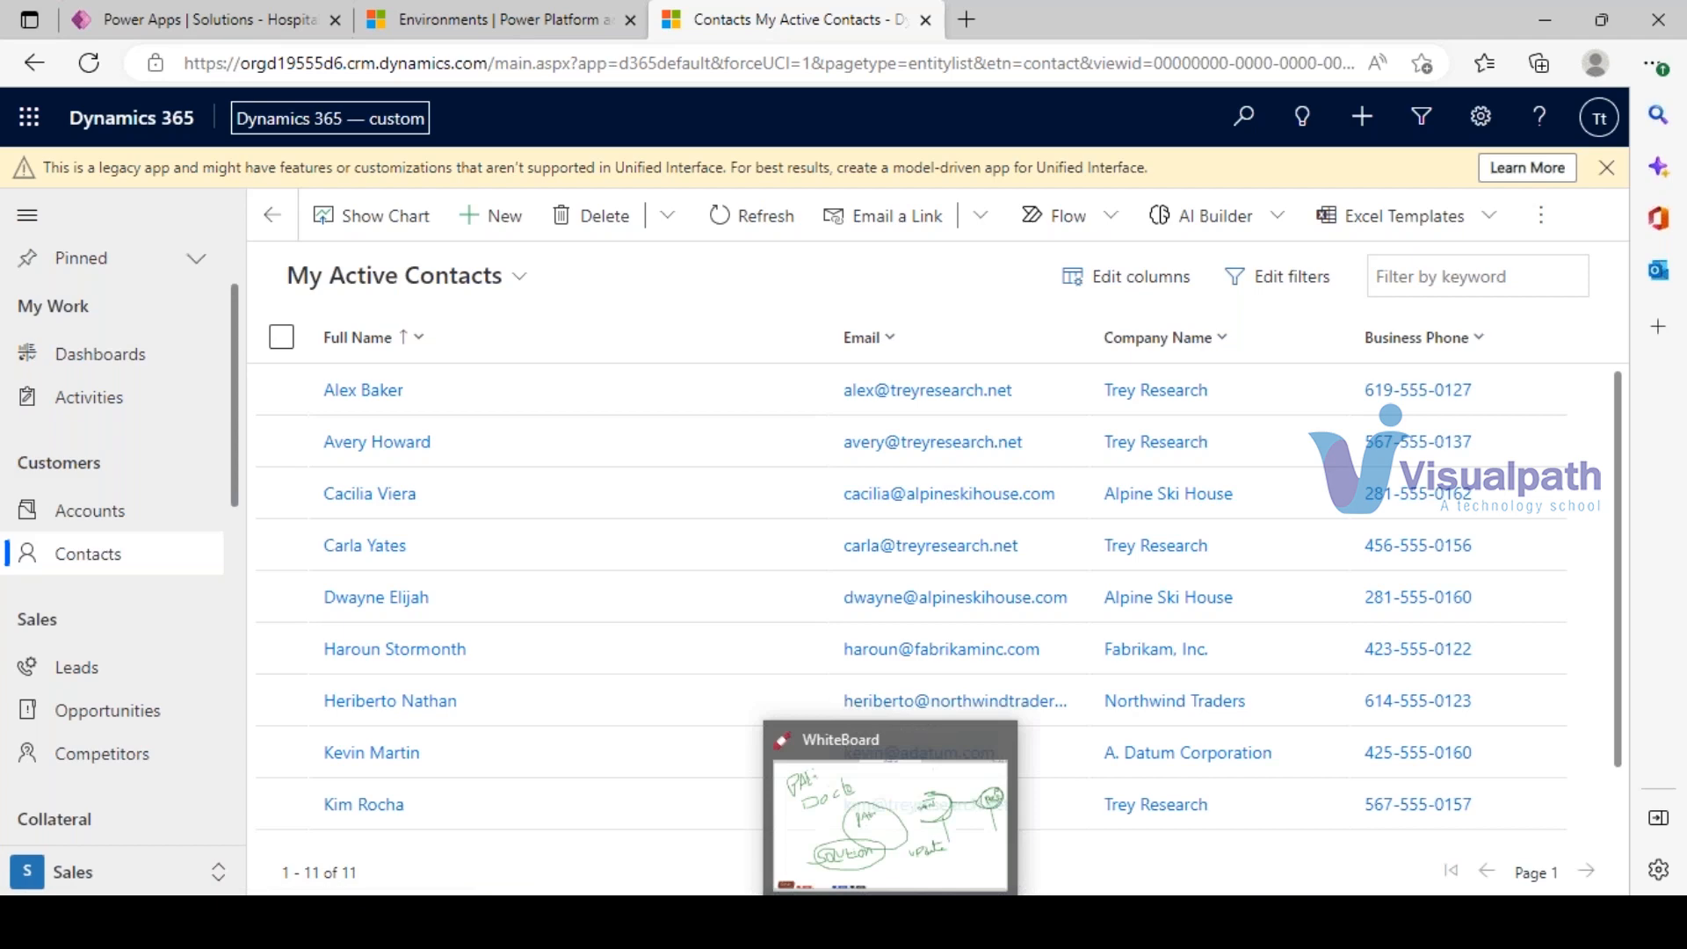
pyautogui.click(893, 867)
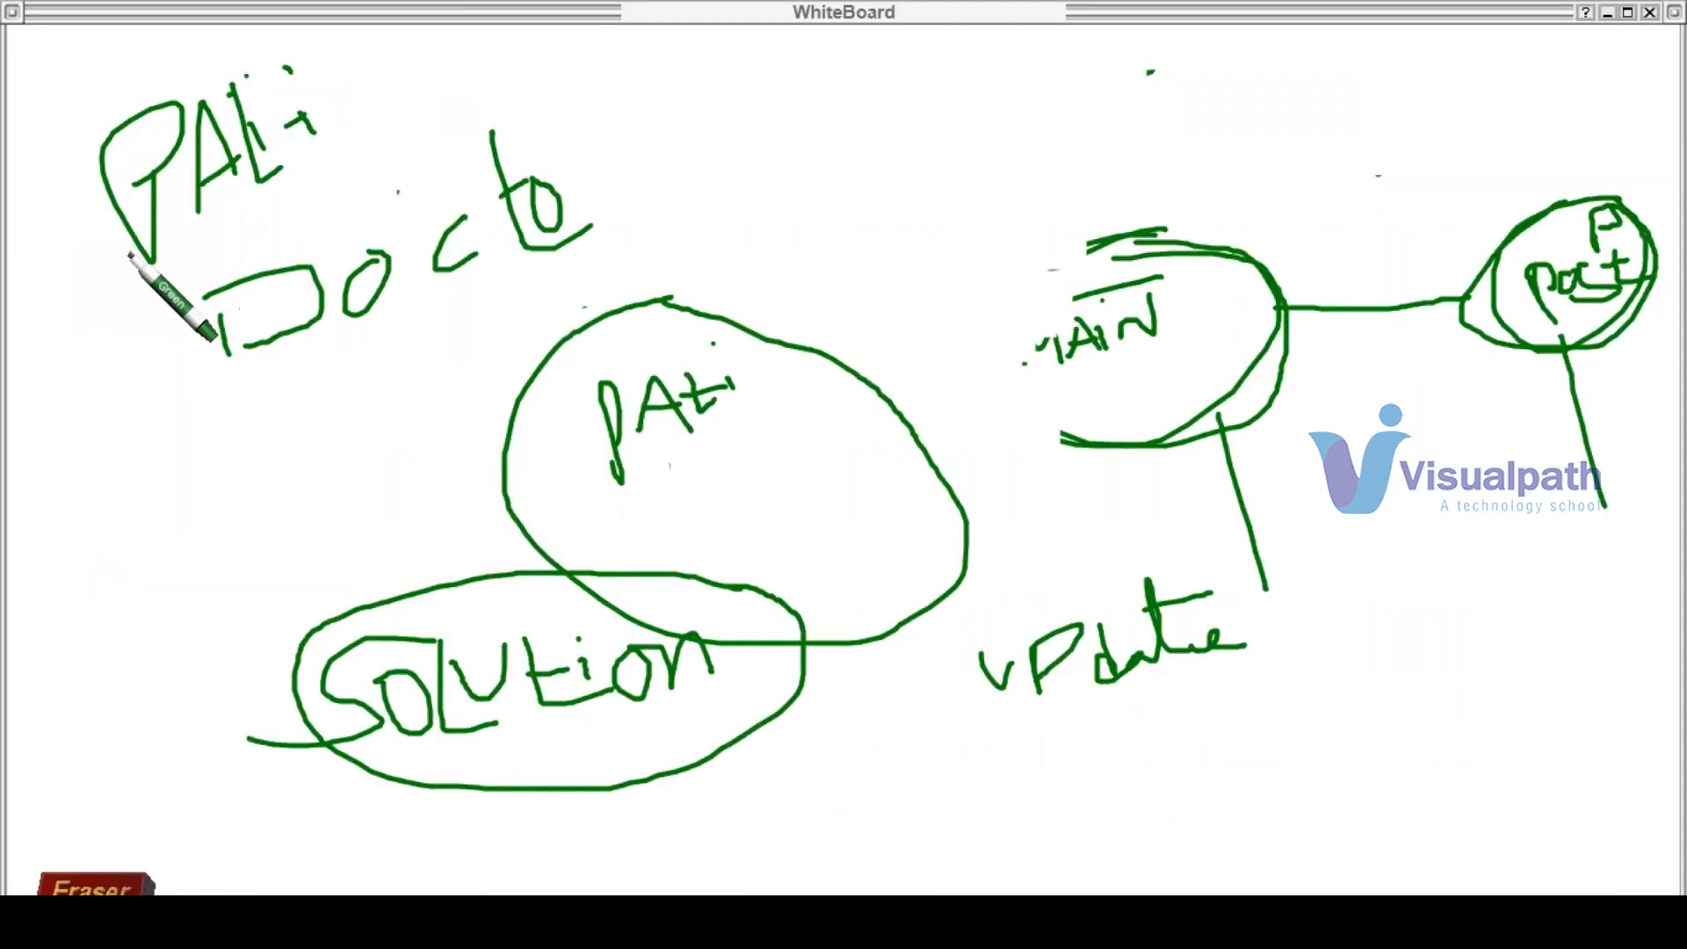
pyautogui.moveTo(130, 255); pyautogui.dragTo(518, 145)
pyautogui.moveTo(268, 362); pyautogui.dragTo(615, 276)
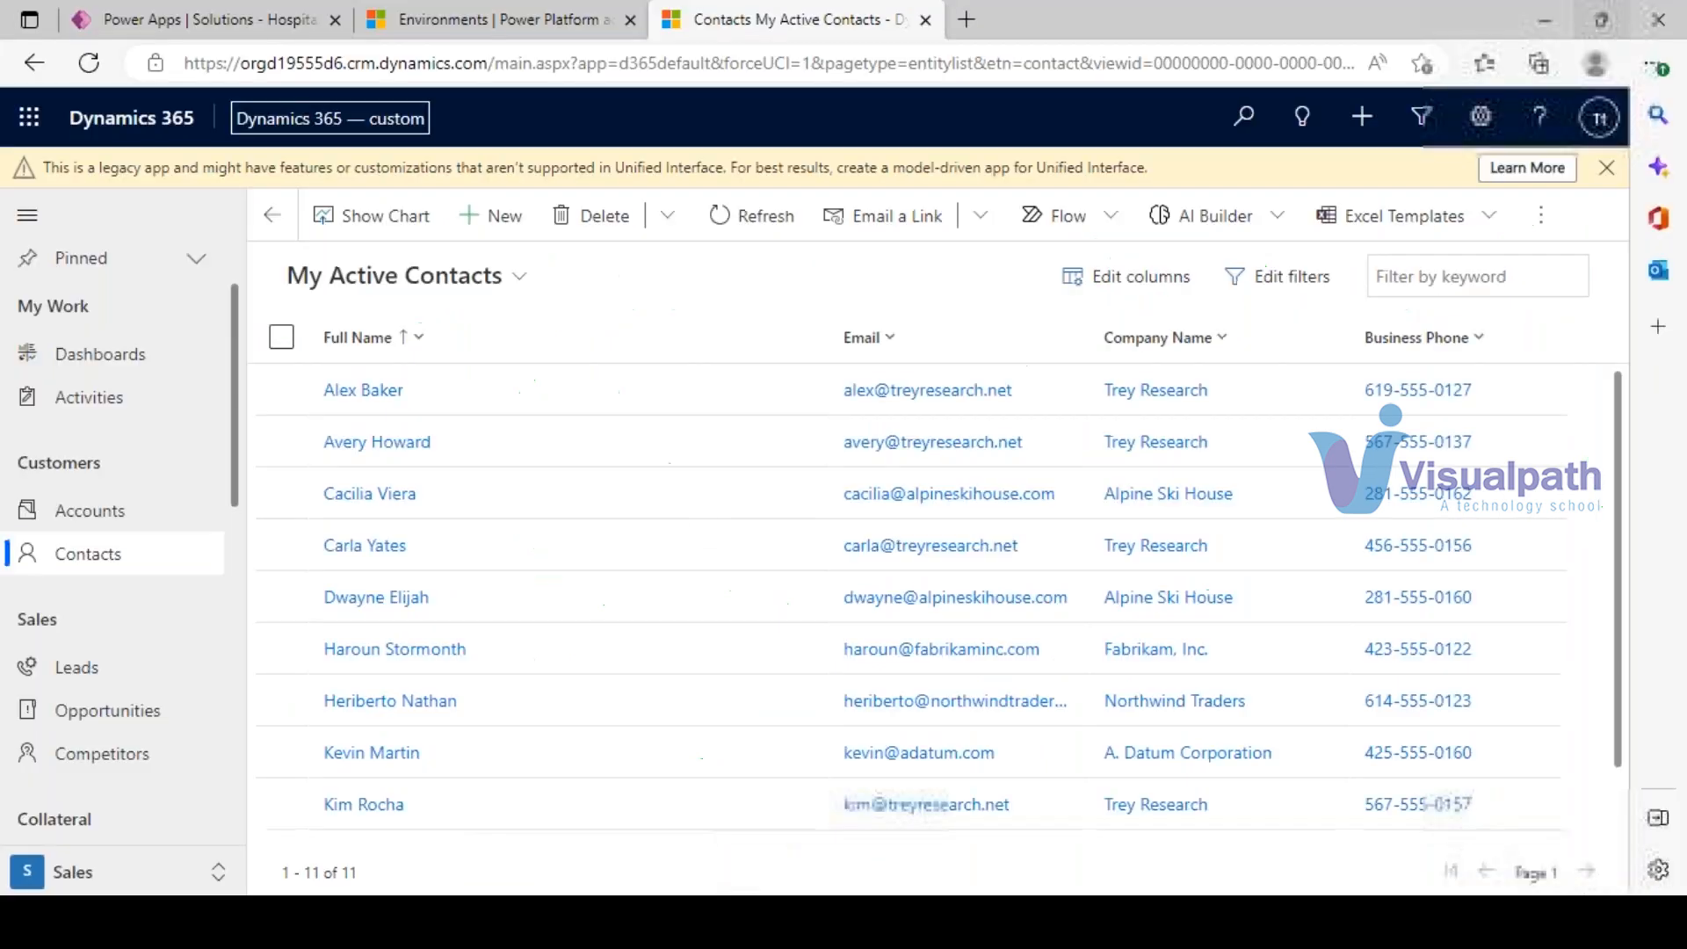
pyautogui.click(1607, 13)
pyautogui.click(264, 20)
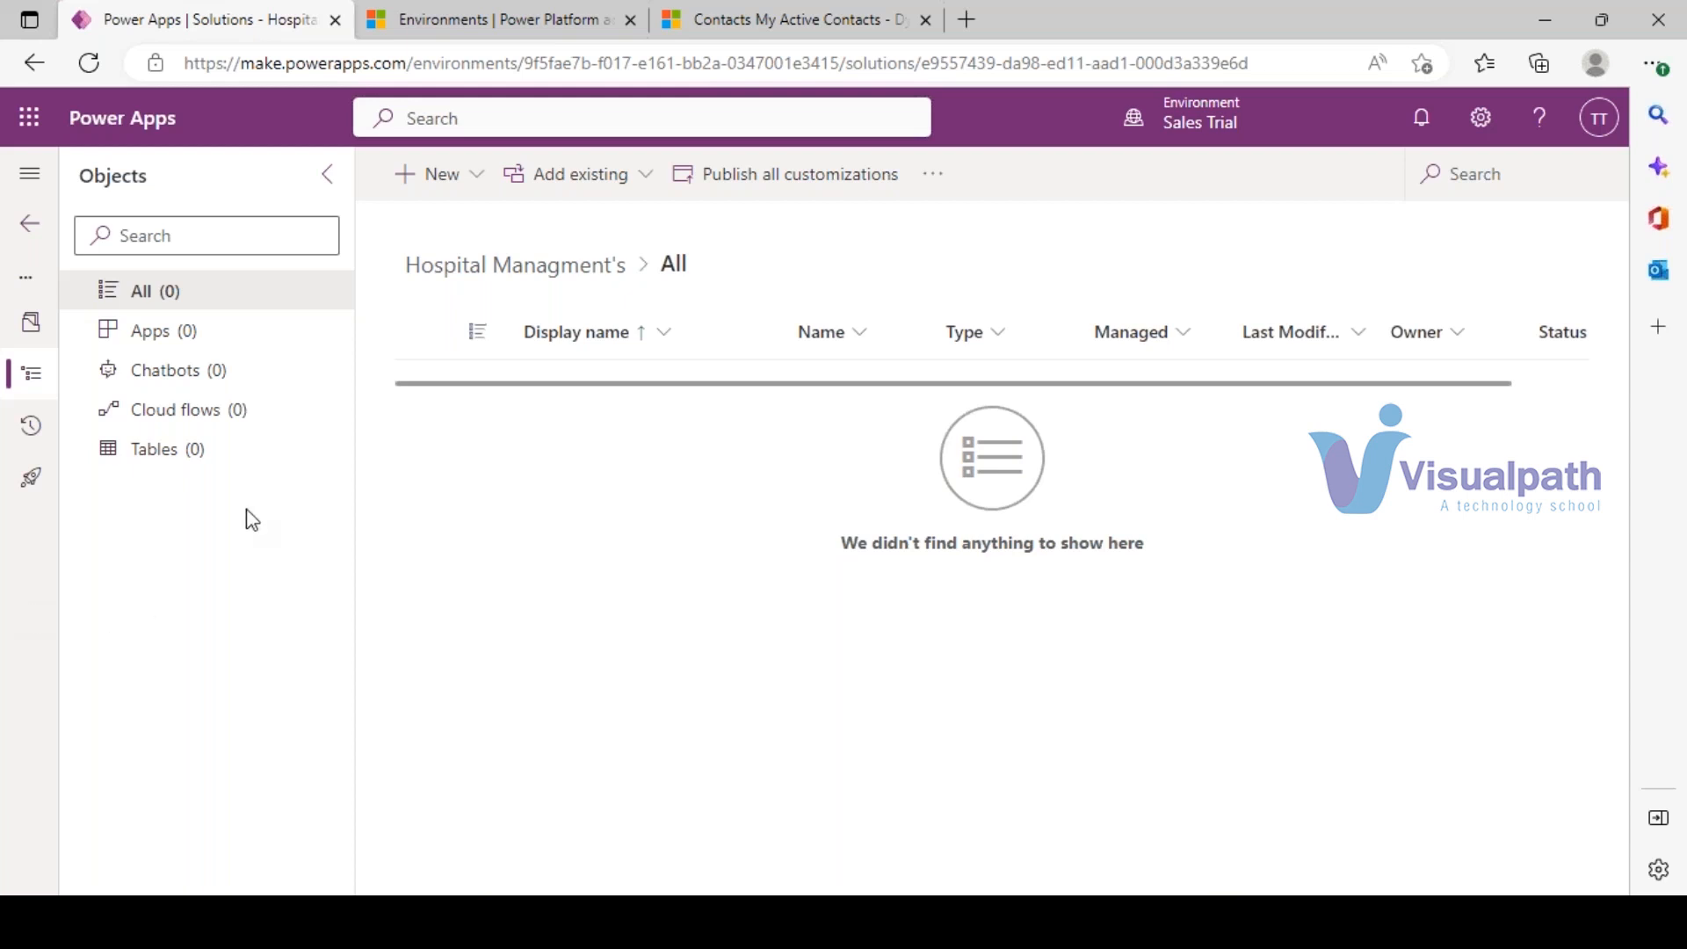
# Show the solution's Tables list and start a new table via New > Table > Table
pyautogui.click(151, 455)
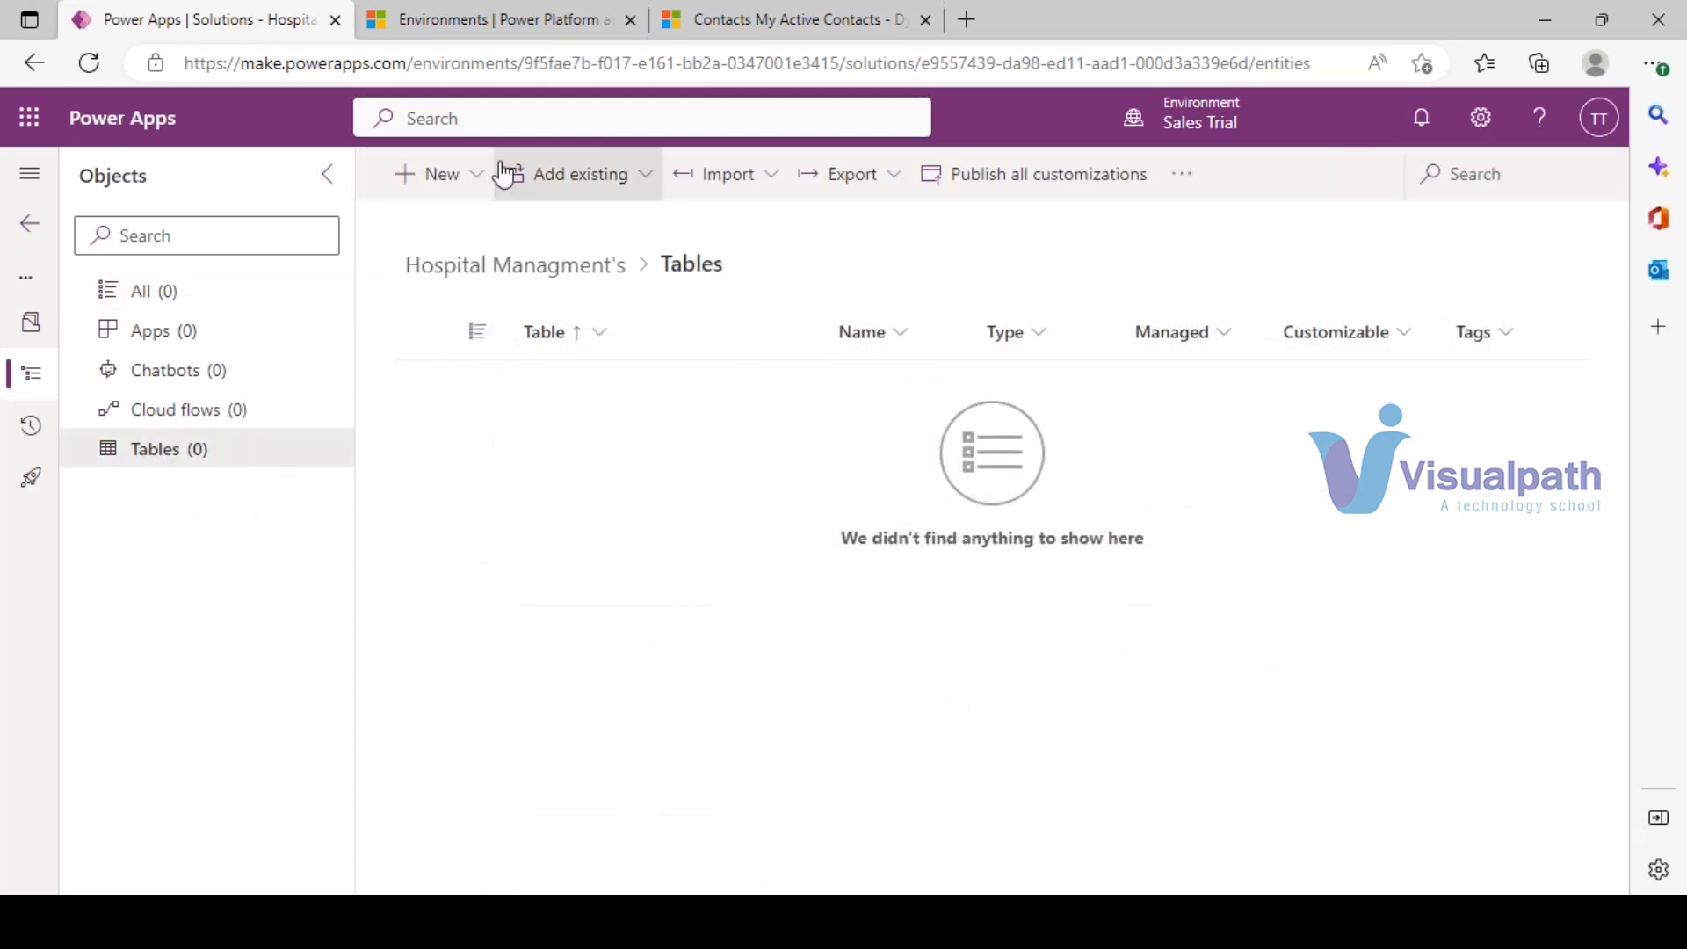
pyautogui.click(483, 180)
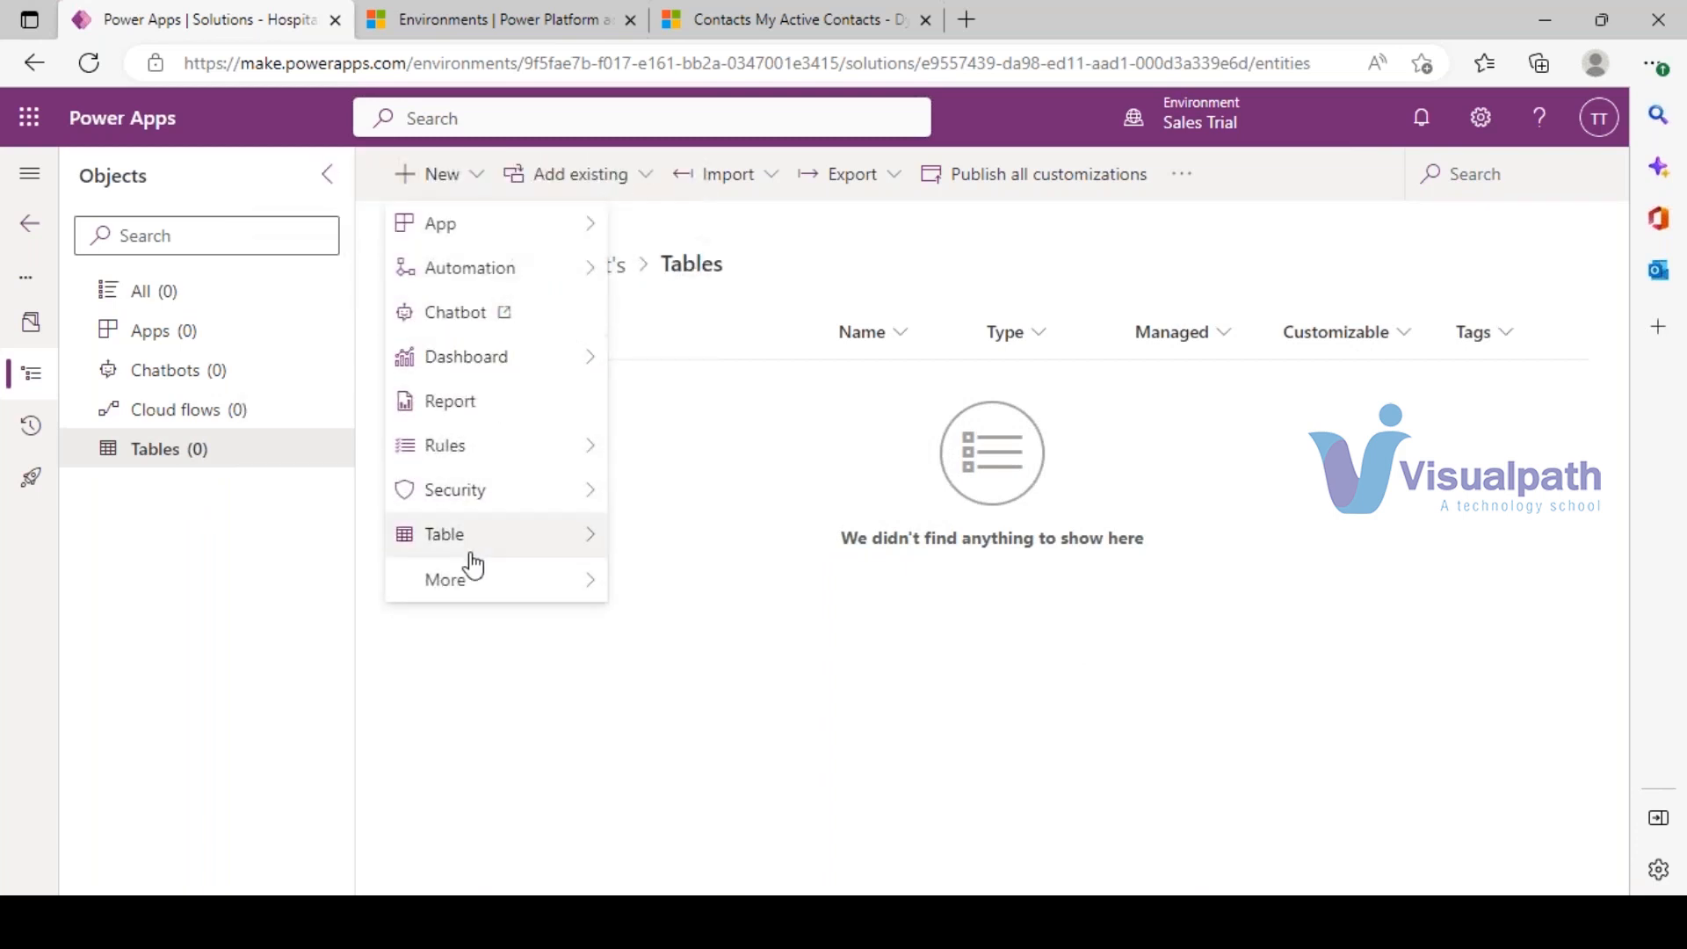
pyautogui.moveTo(463, 548)
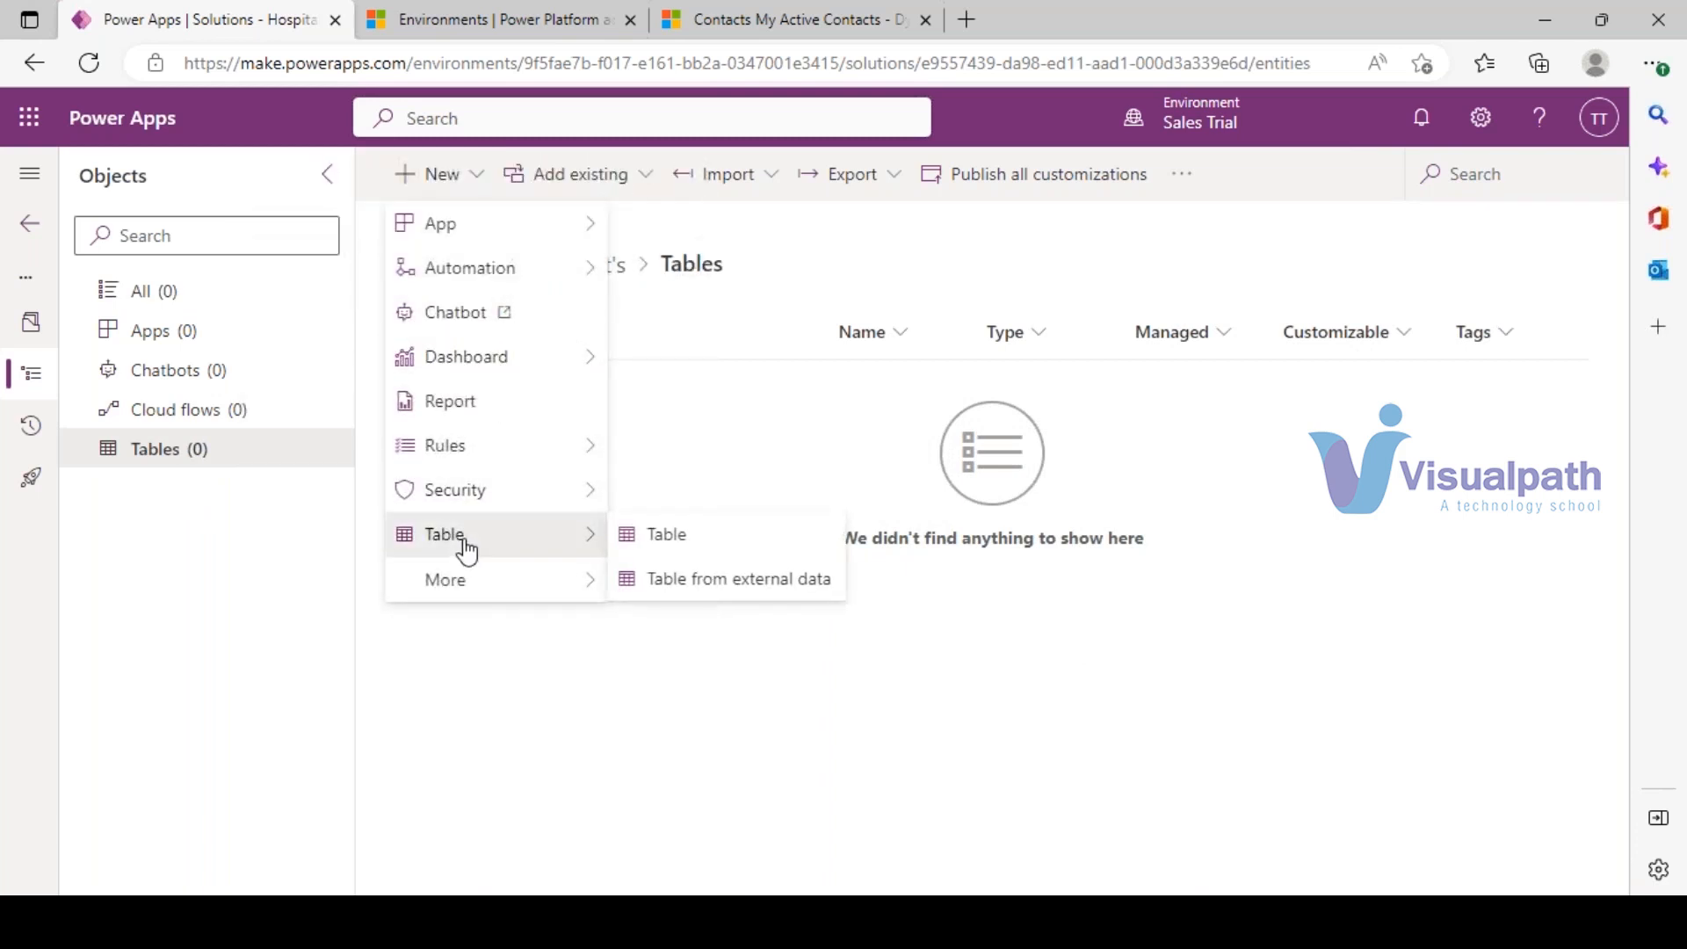
pyautogui.click(660, 554)
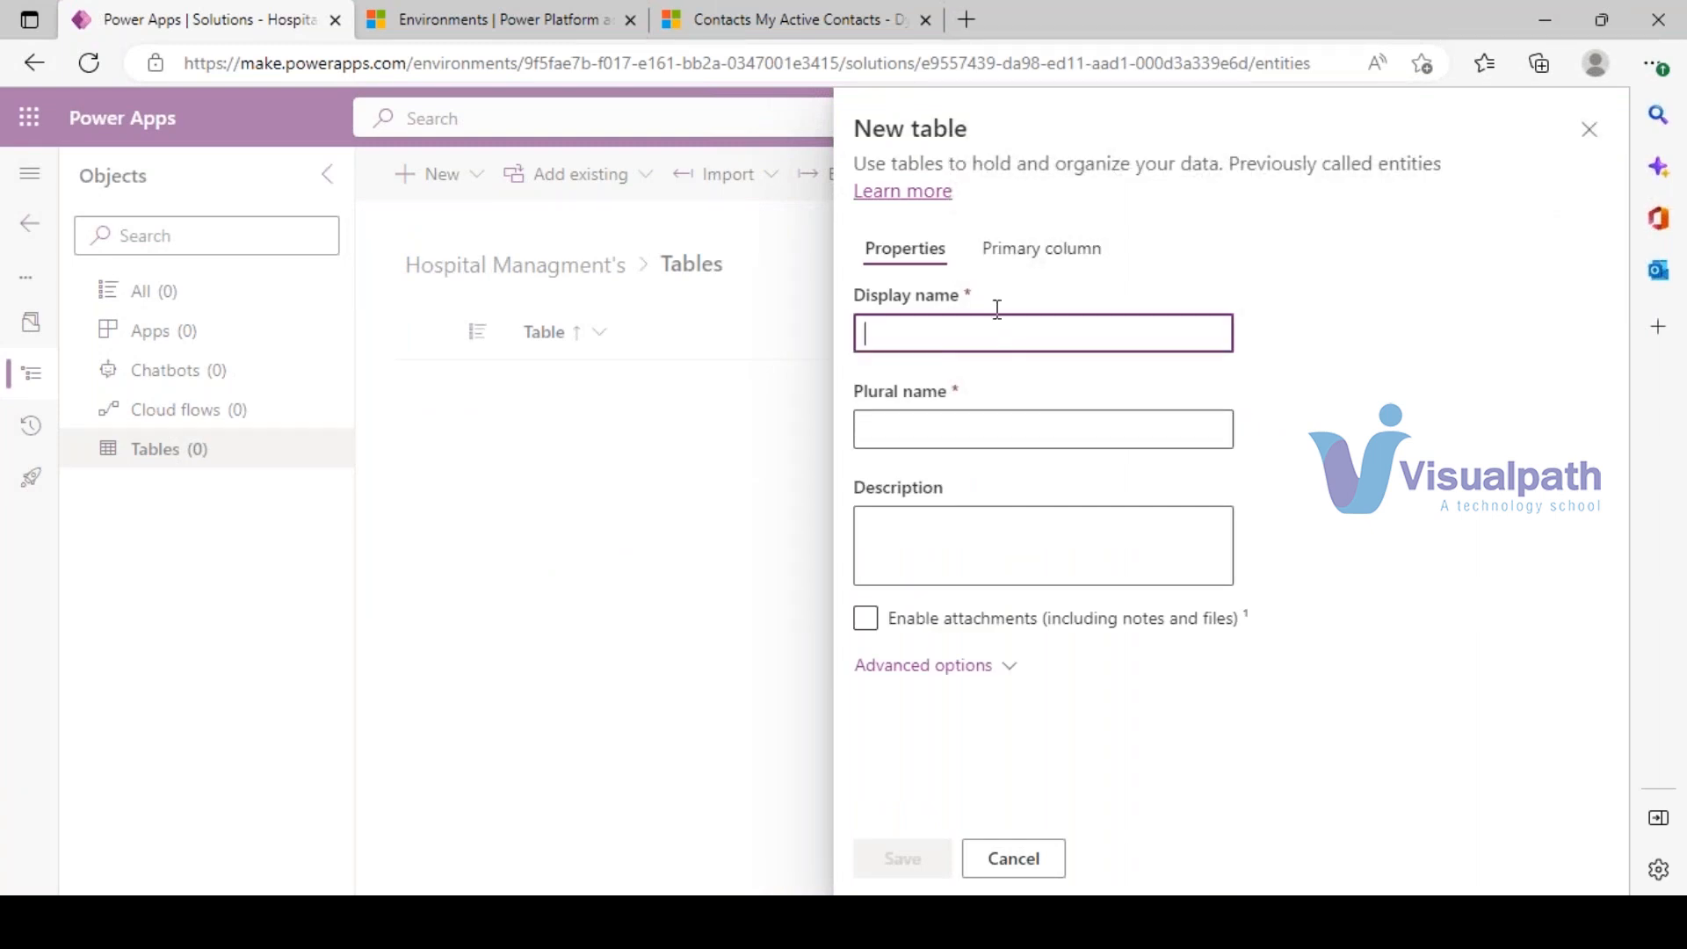
# Browse the Accounts, Contacts and Leads lists in Dynamics 365
pyautogui.click(782, 20)
pyautogui.click(83, 513)
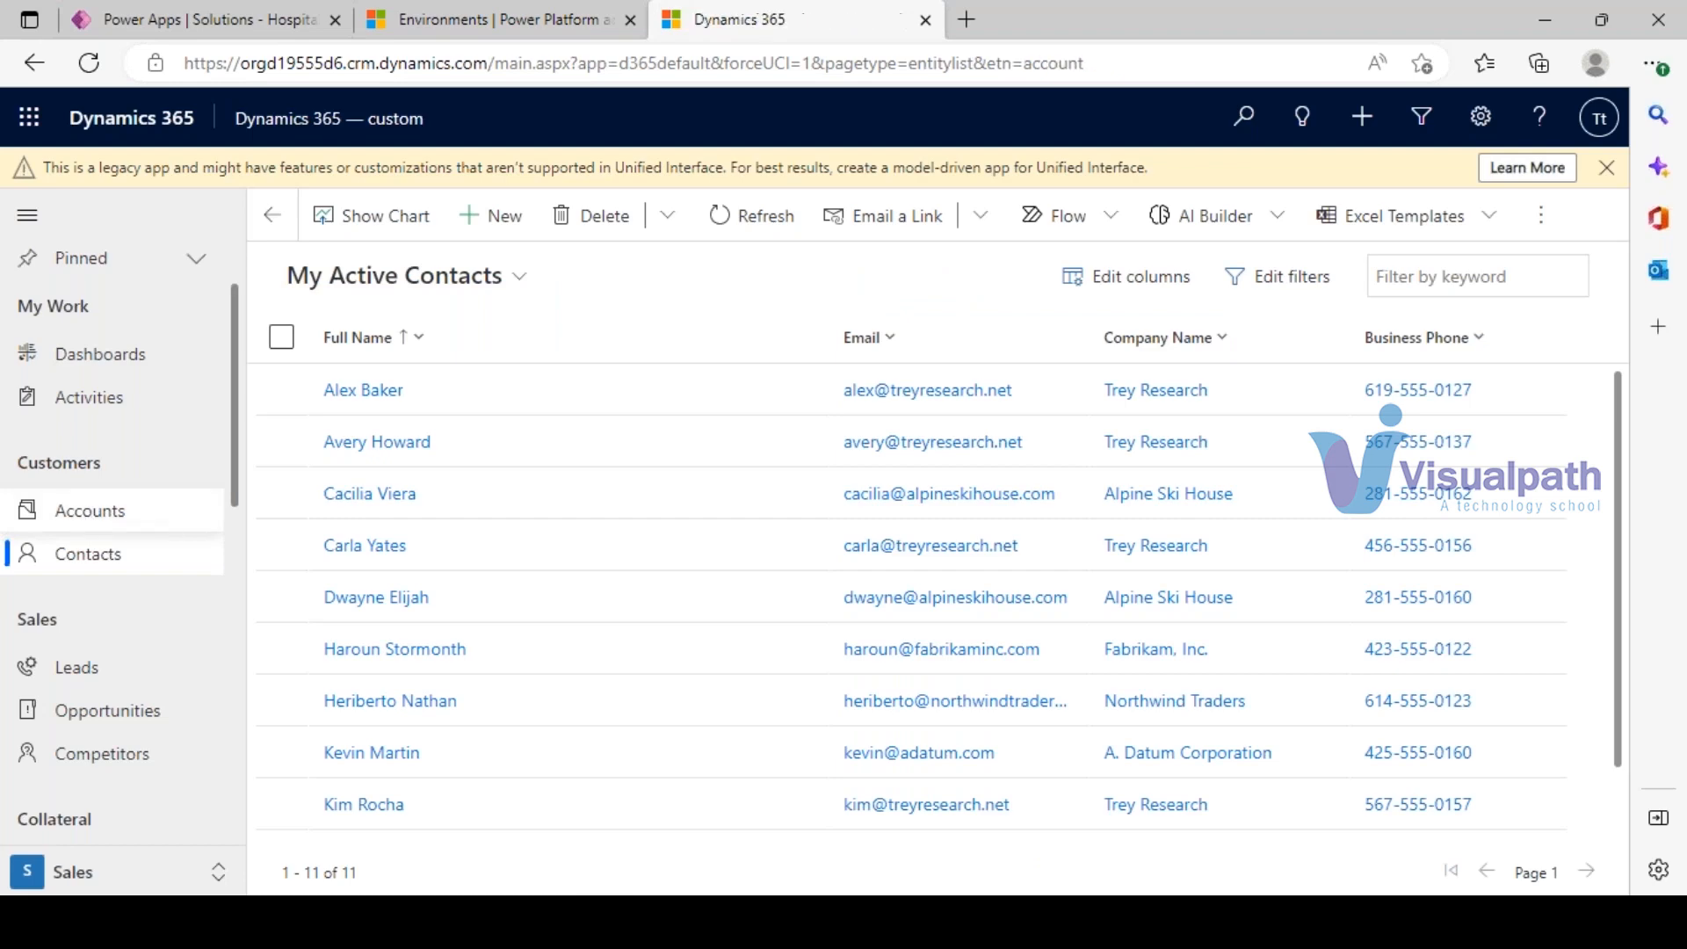
pyautogui.click(74, 559)
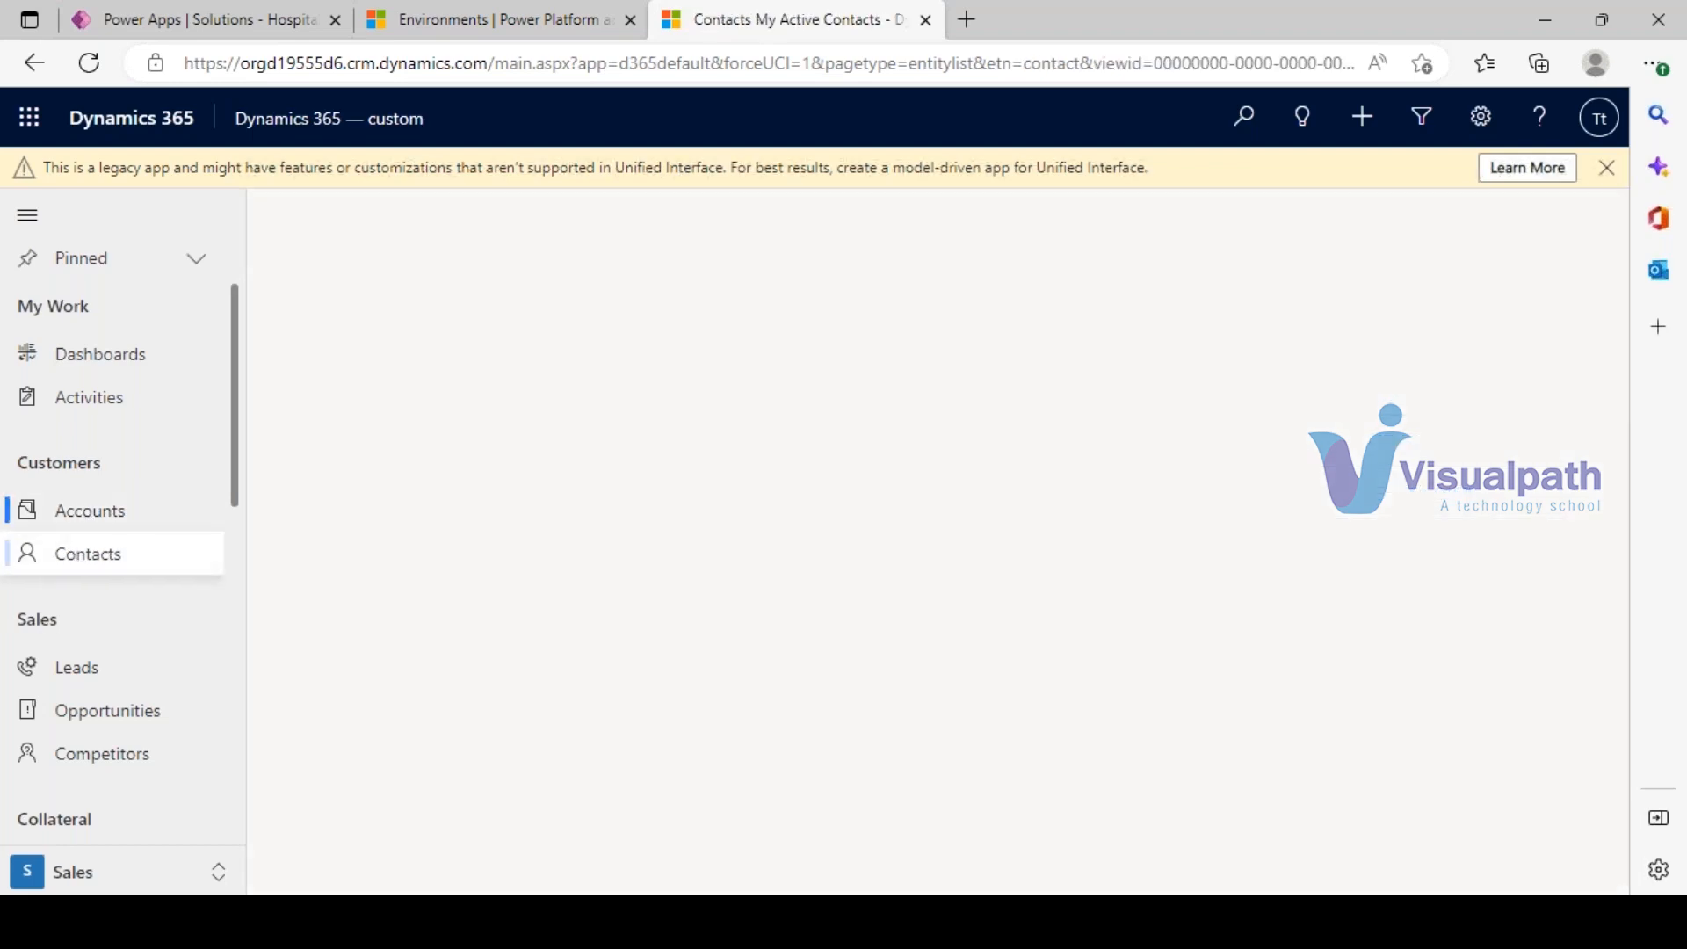
pyautogui.click(77, 675)
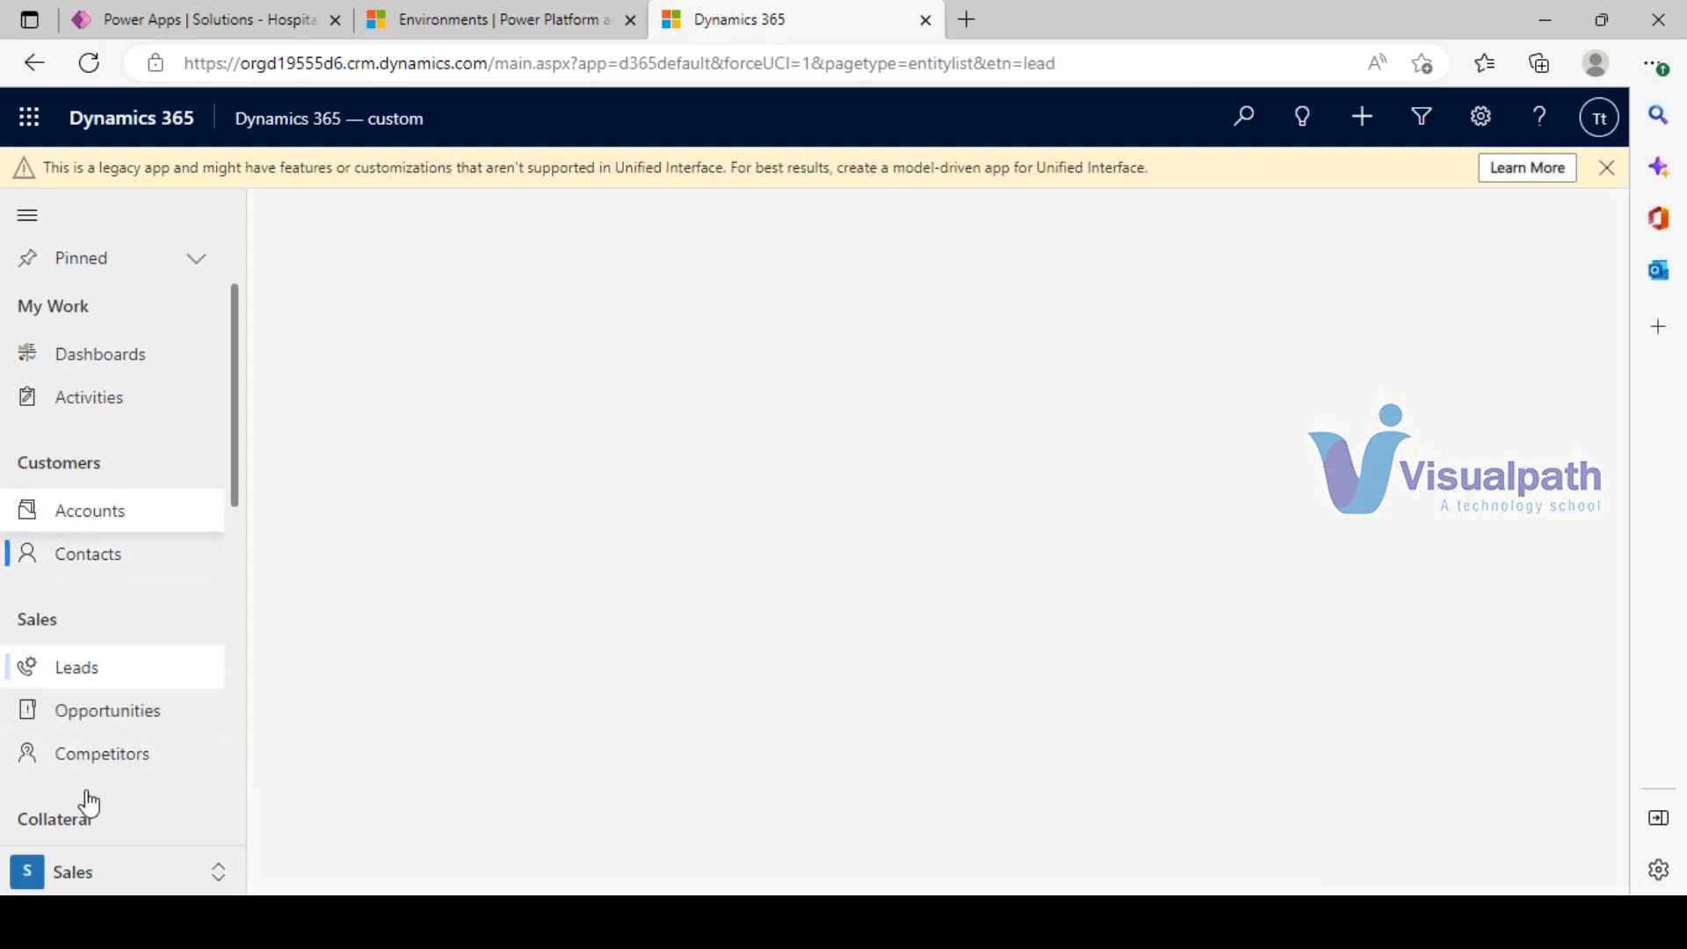
# Name the new table Patients Information and expand, then collapse, its Advanced options
pyautogui.click(141, 18)
pyautogui.click(1012, 325)
pyautogui.write('Patient')
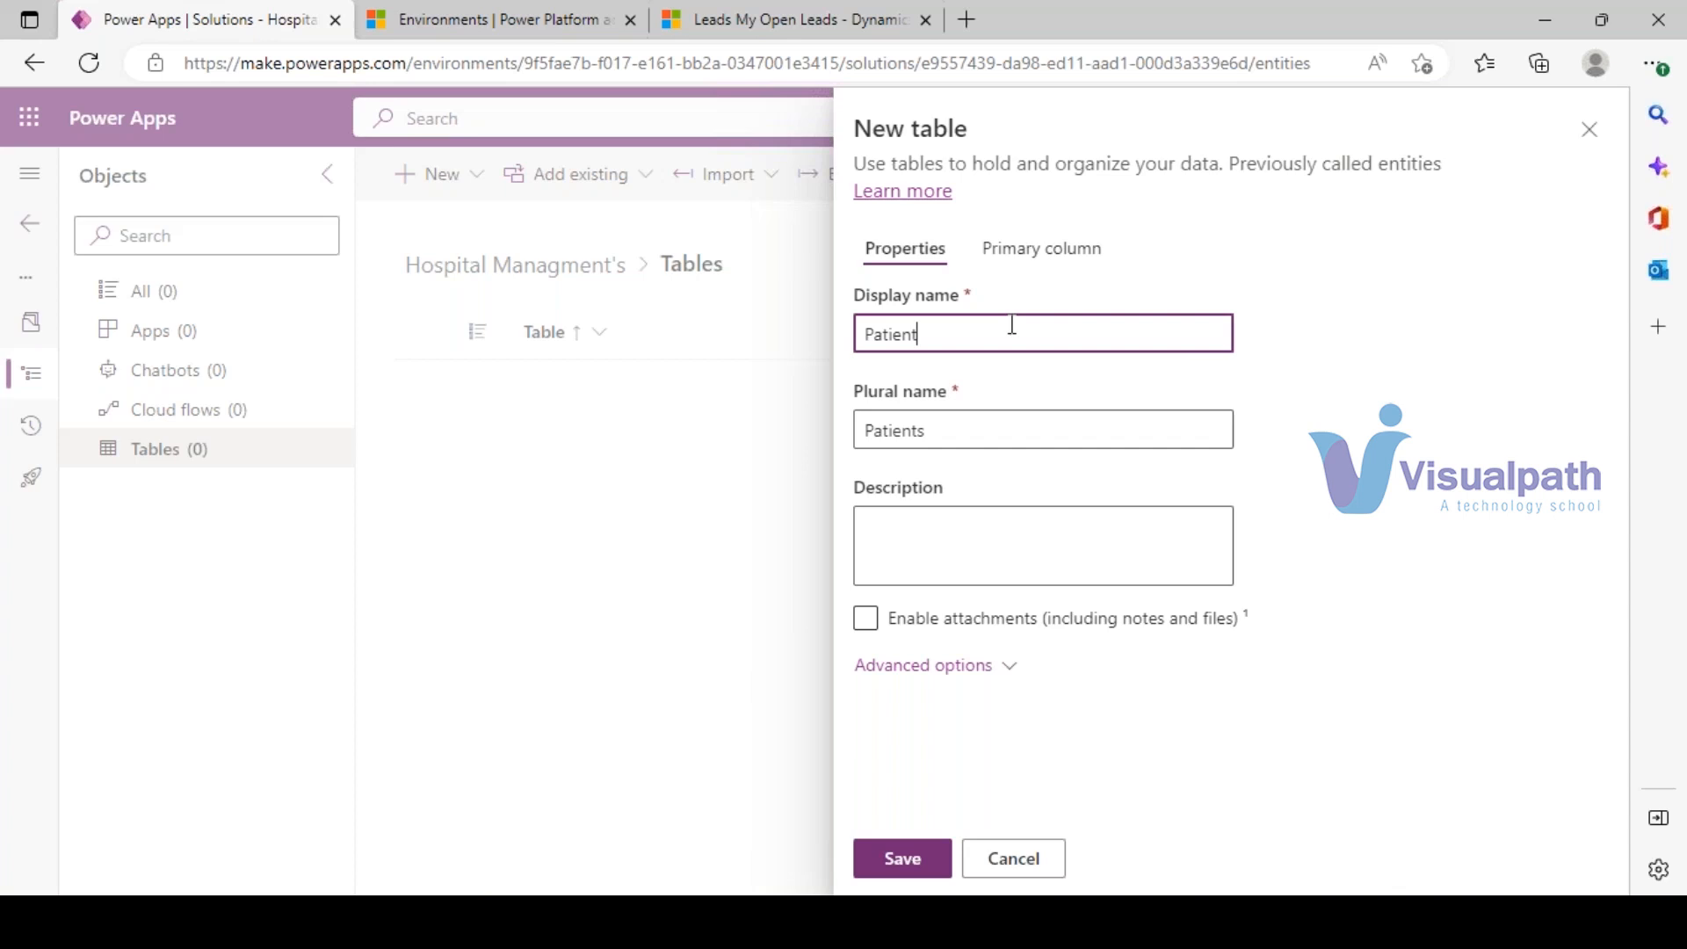
pyautogui.write('s Information')
pyautogui.click(1381, 492)
pyautogui.click(1009, 667)
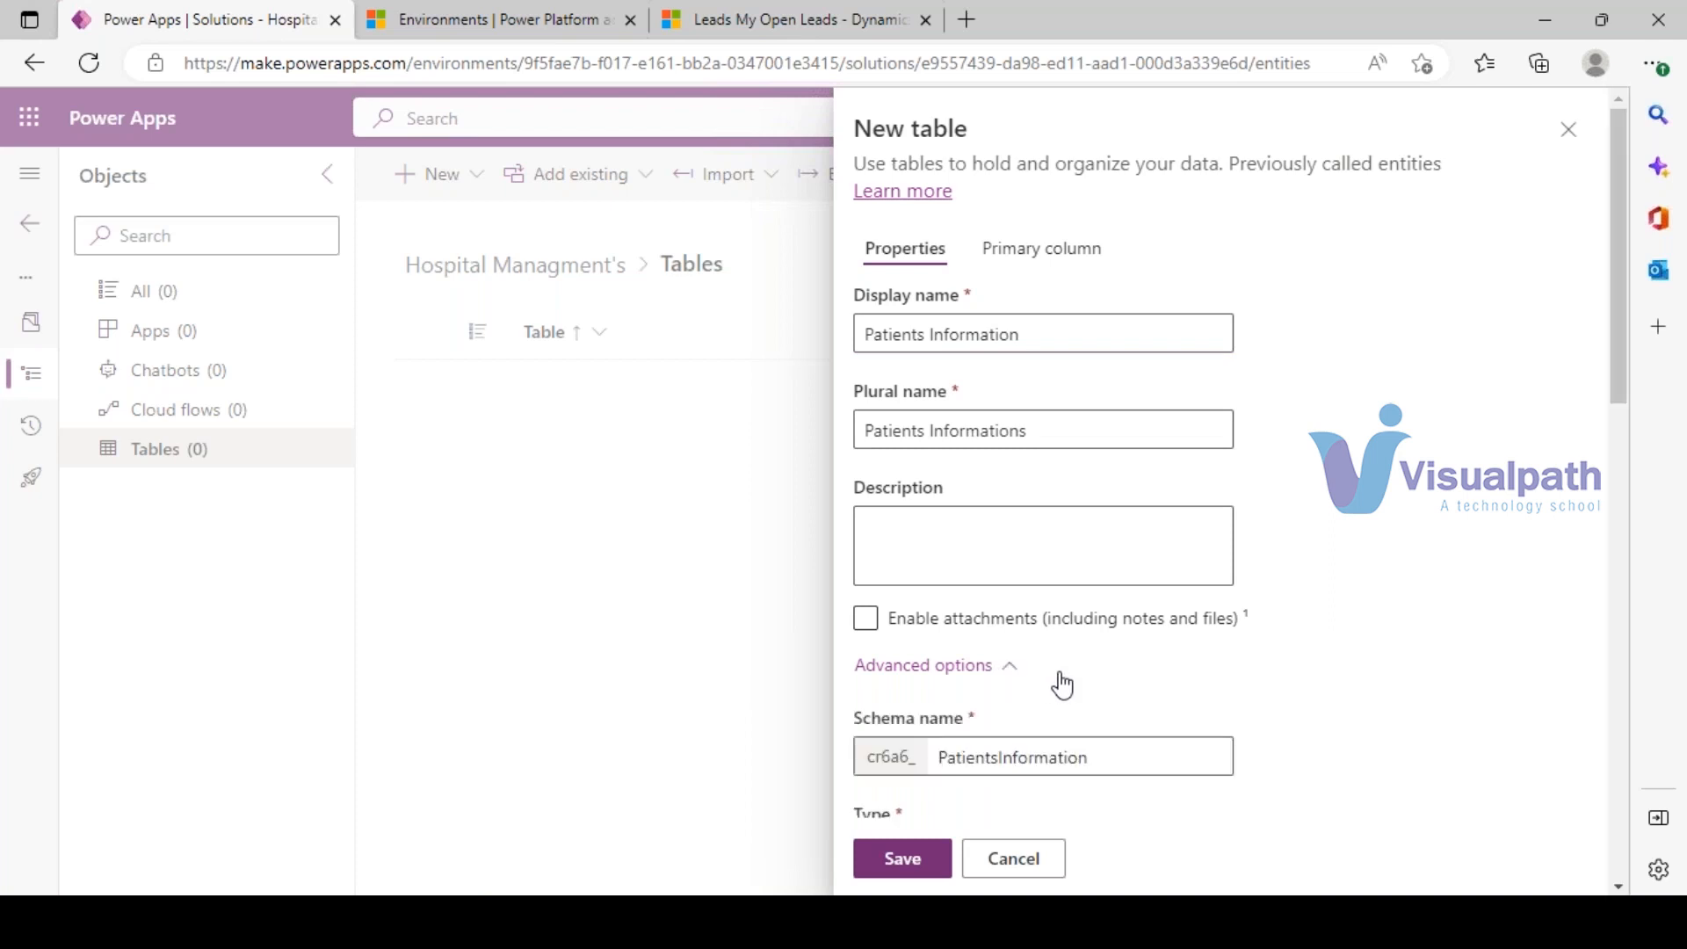
pyautogui.scroll(-9, 1060, 689)
pyautogui.scroll(9, 1037, 690)
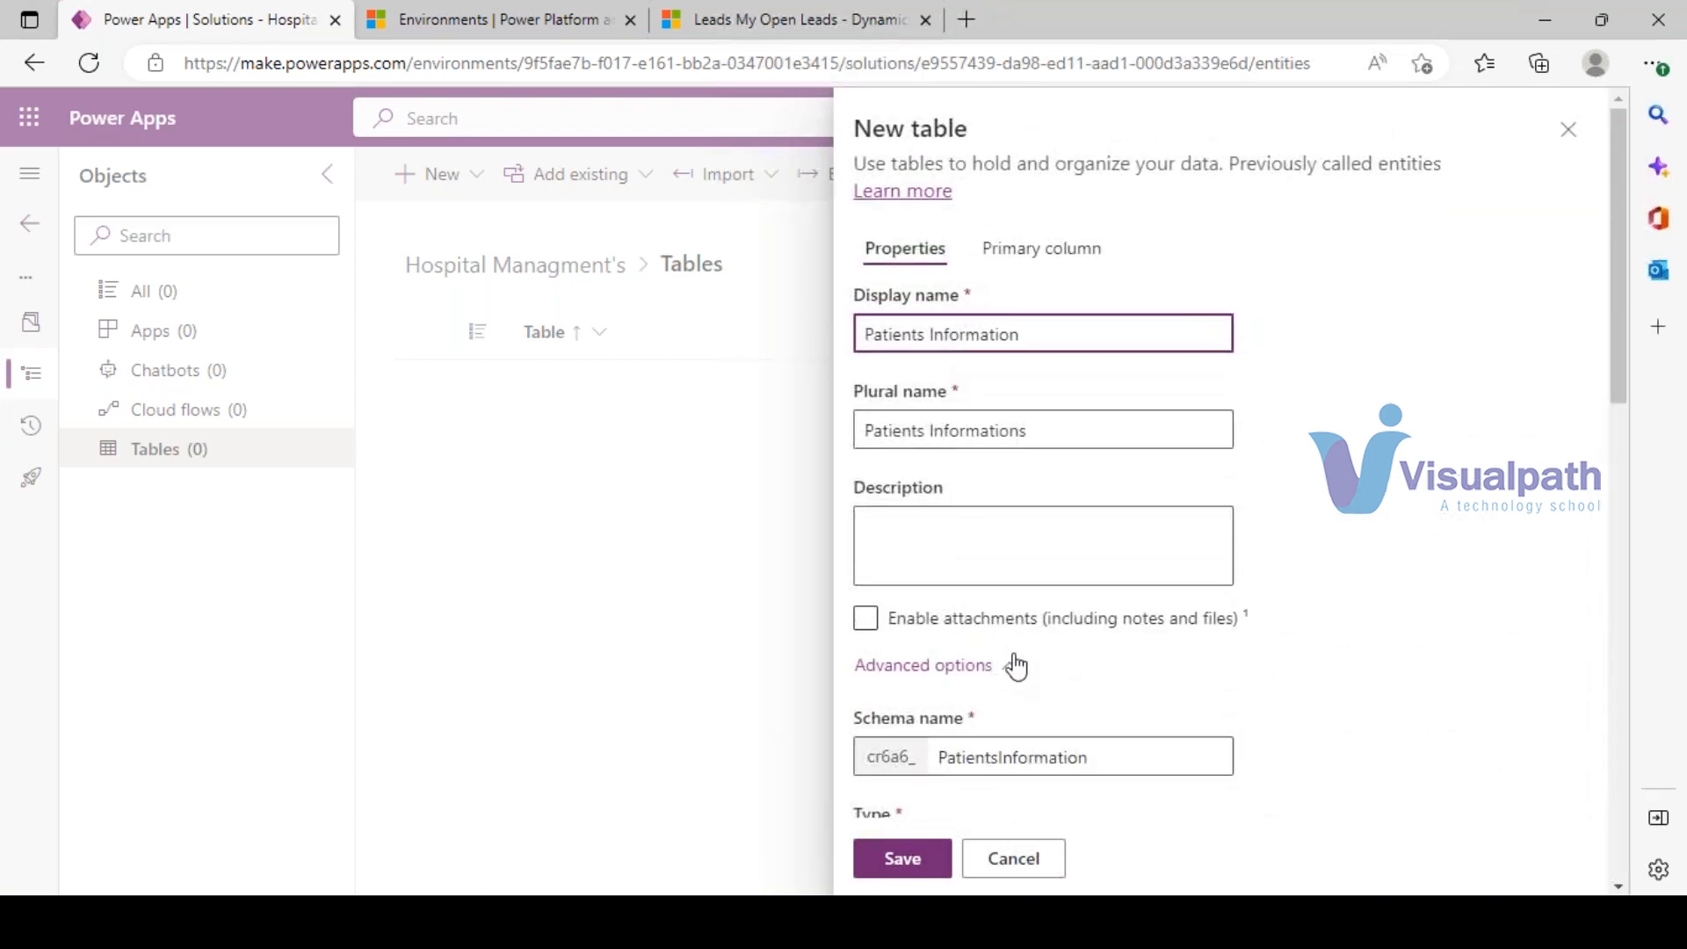
pyautogui.click(1014, 666)
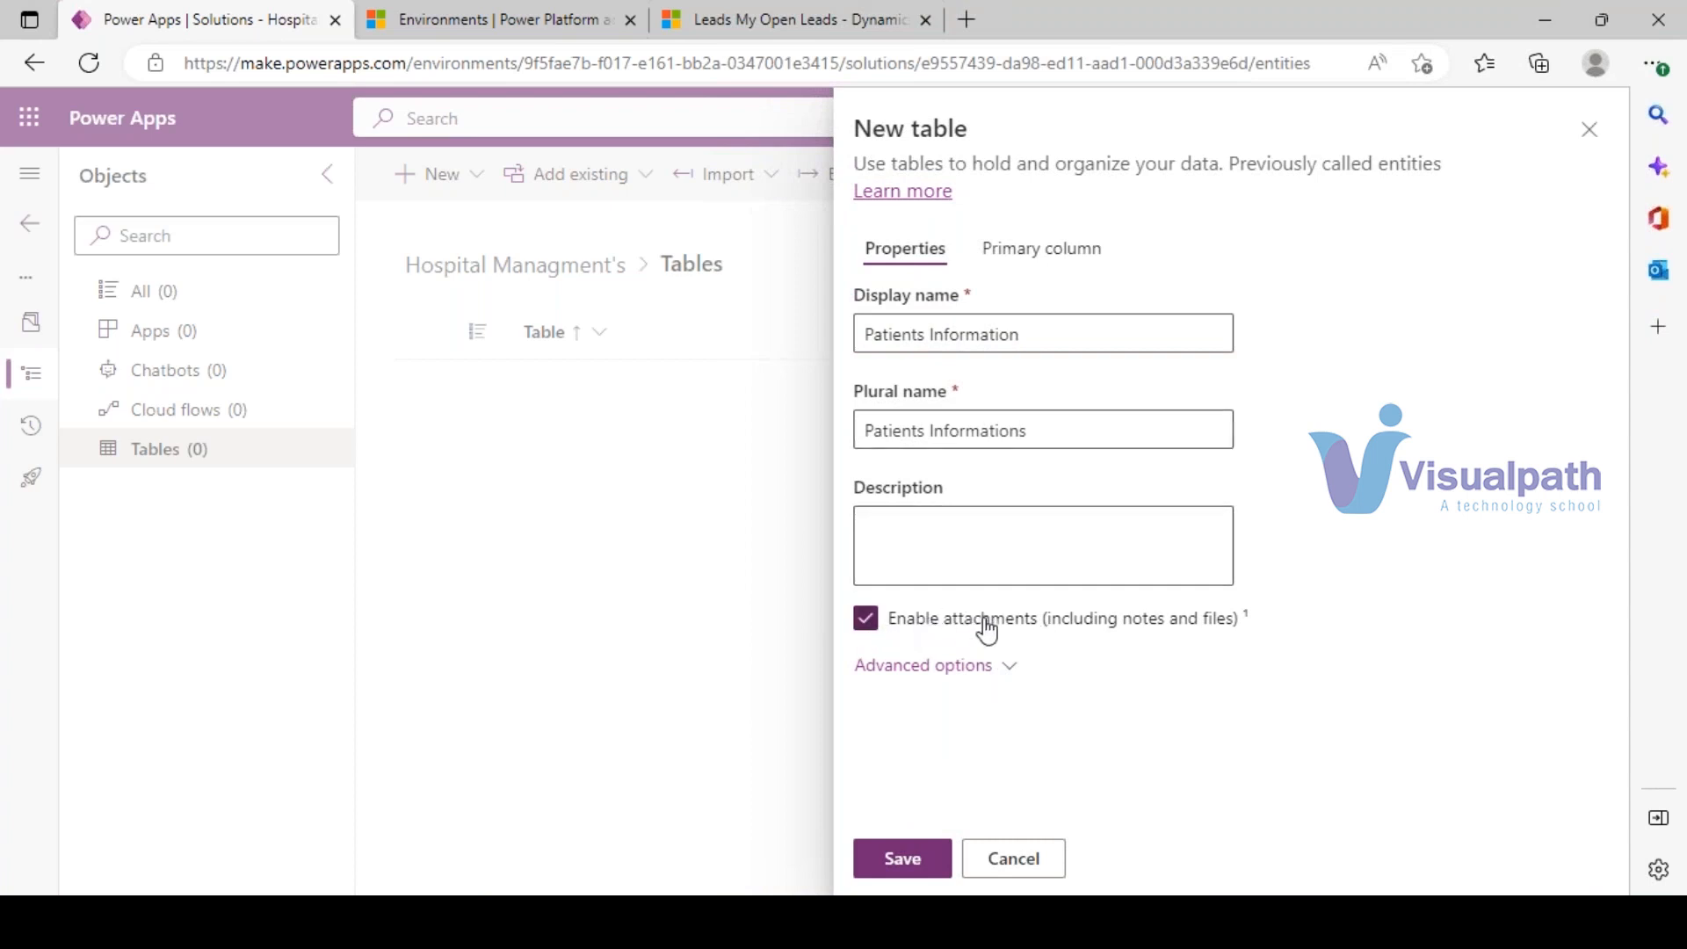
# Open the Alpine Ski House account and start a timeline note, cancelling the file attachment
pyautogui.click(784, 18)
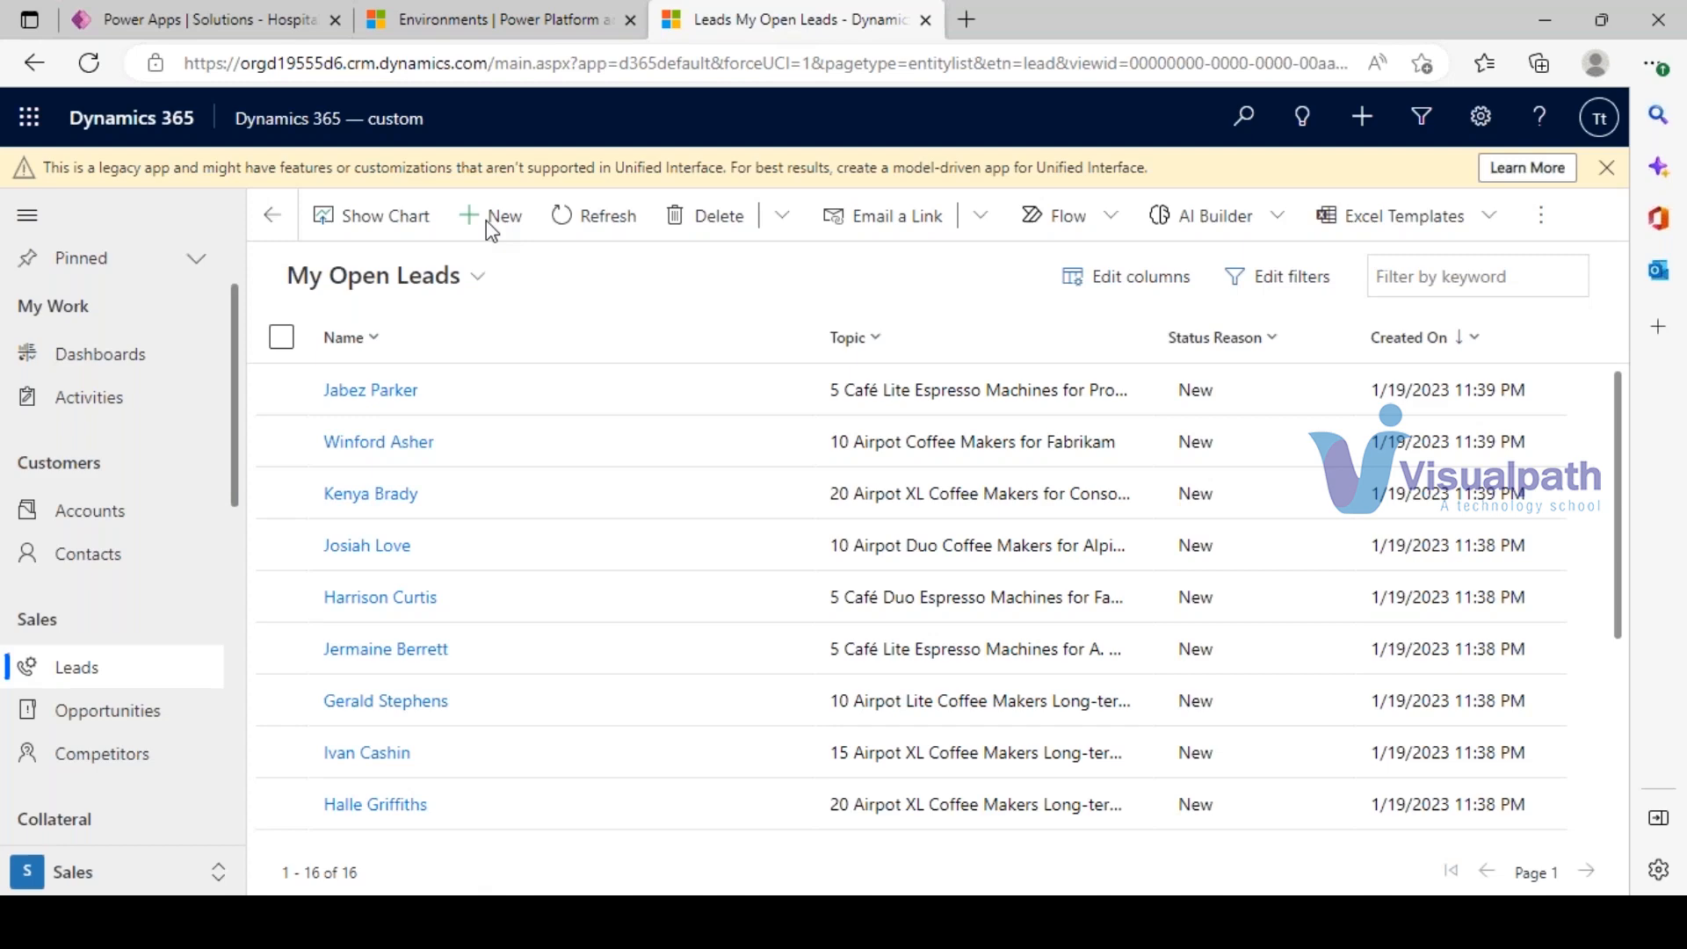
pyautogui.click(74, 527)
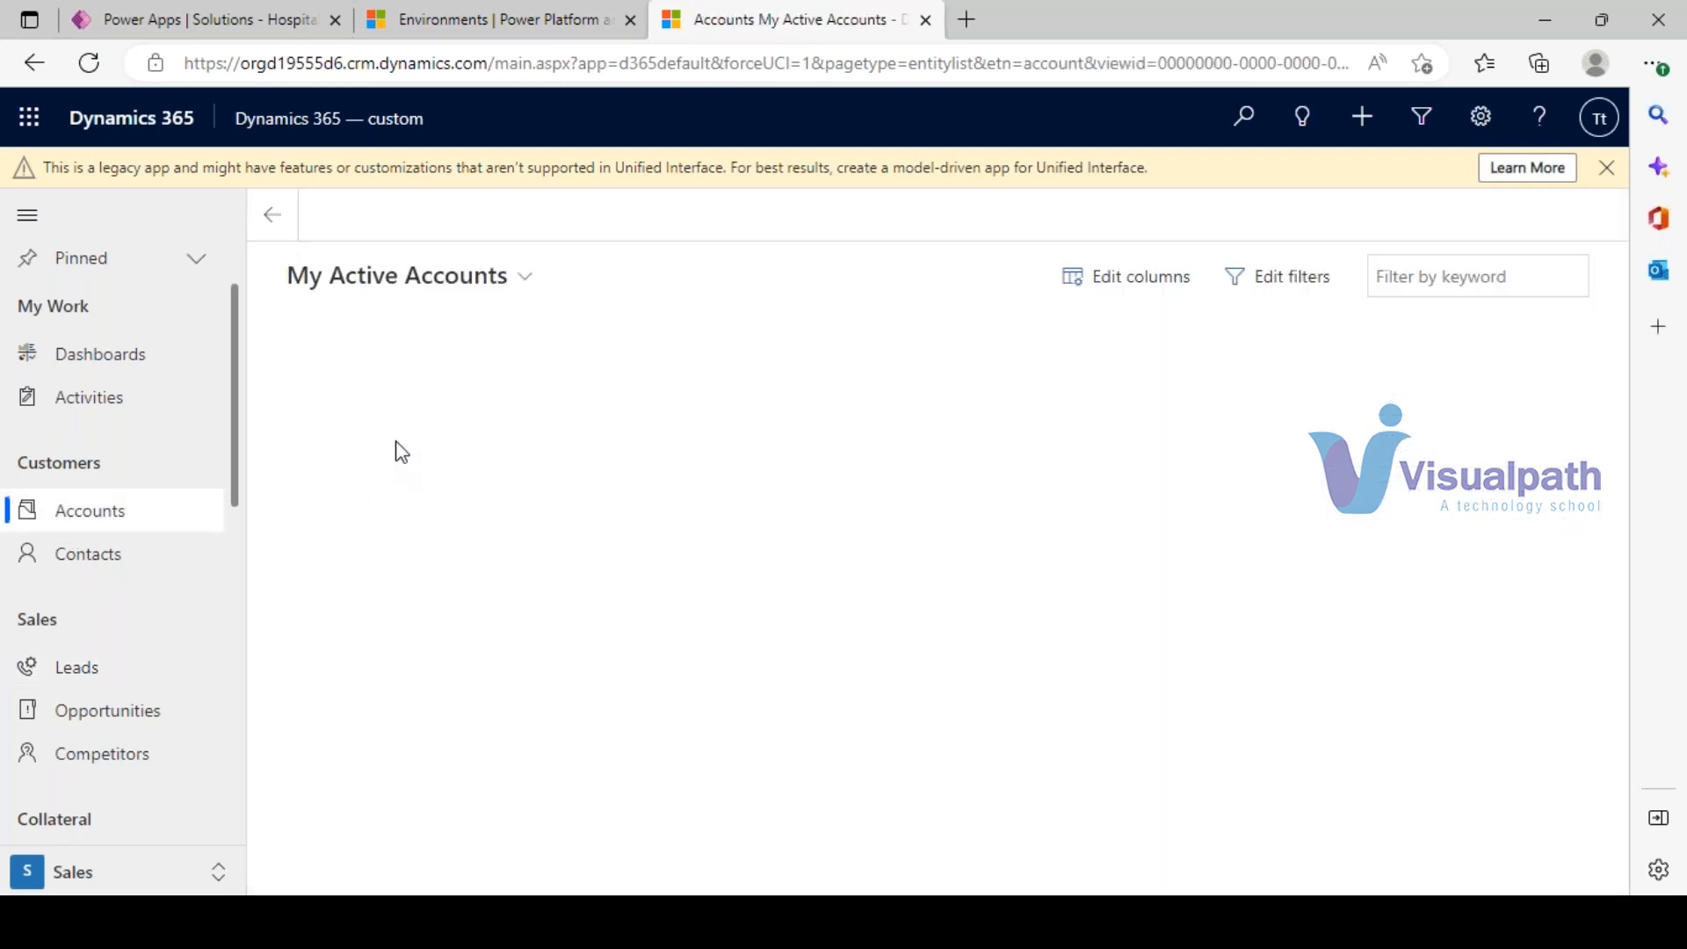
pyautogui.click(400, 448)
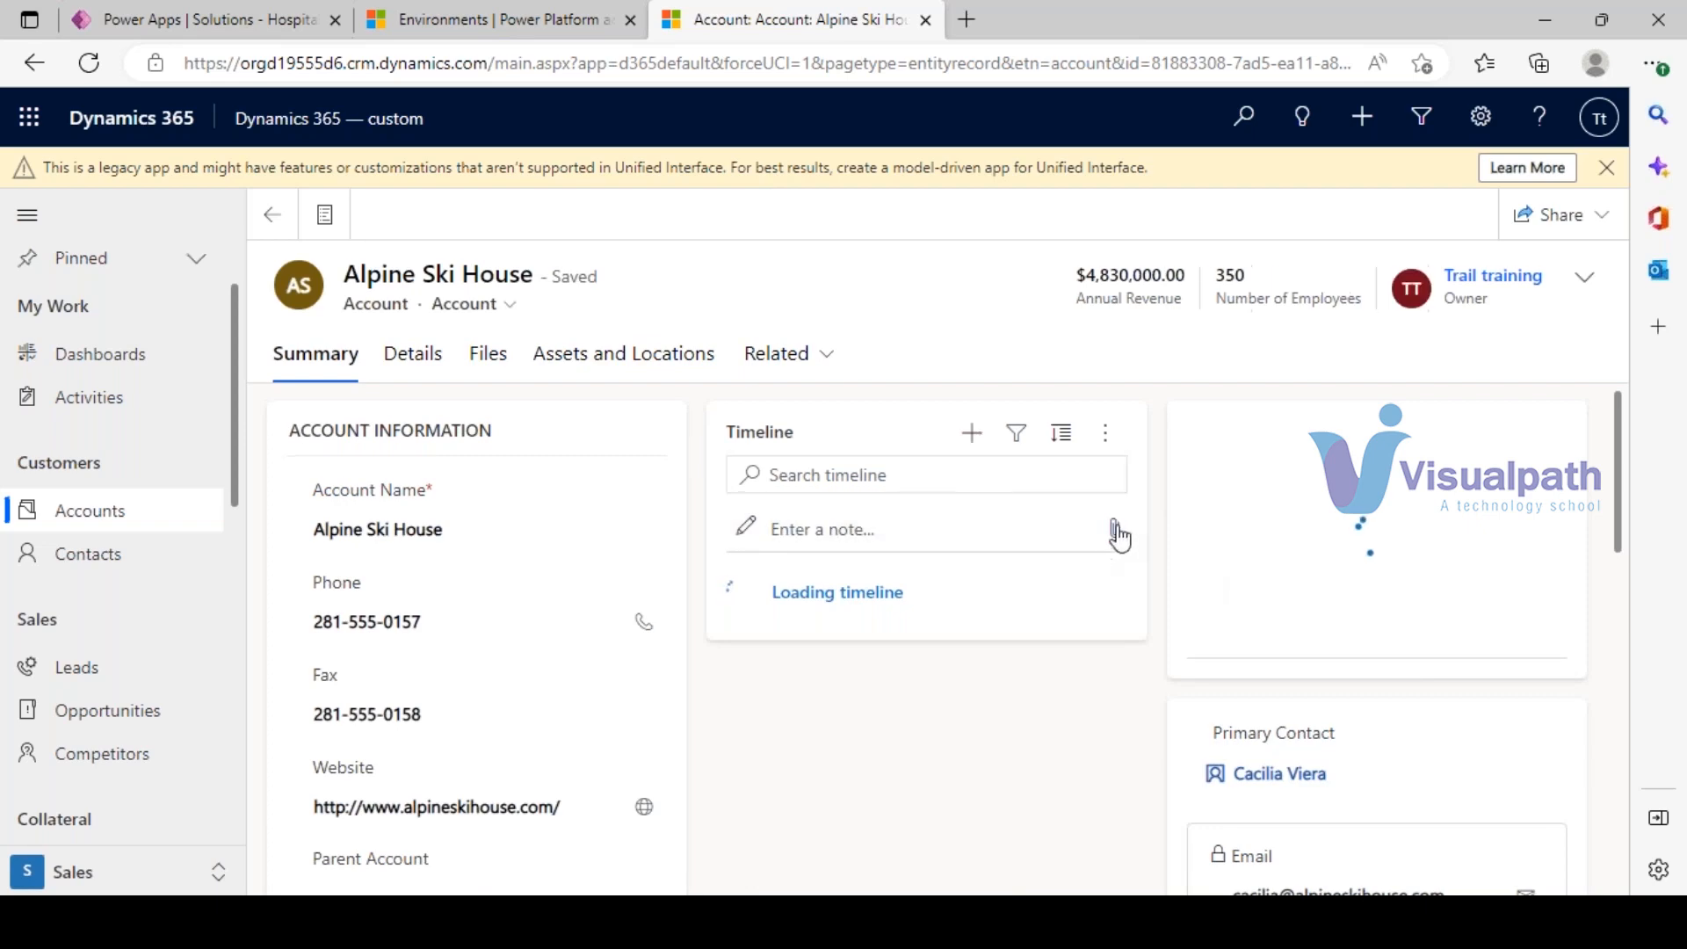
pyautogui.click(1089, 531)
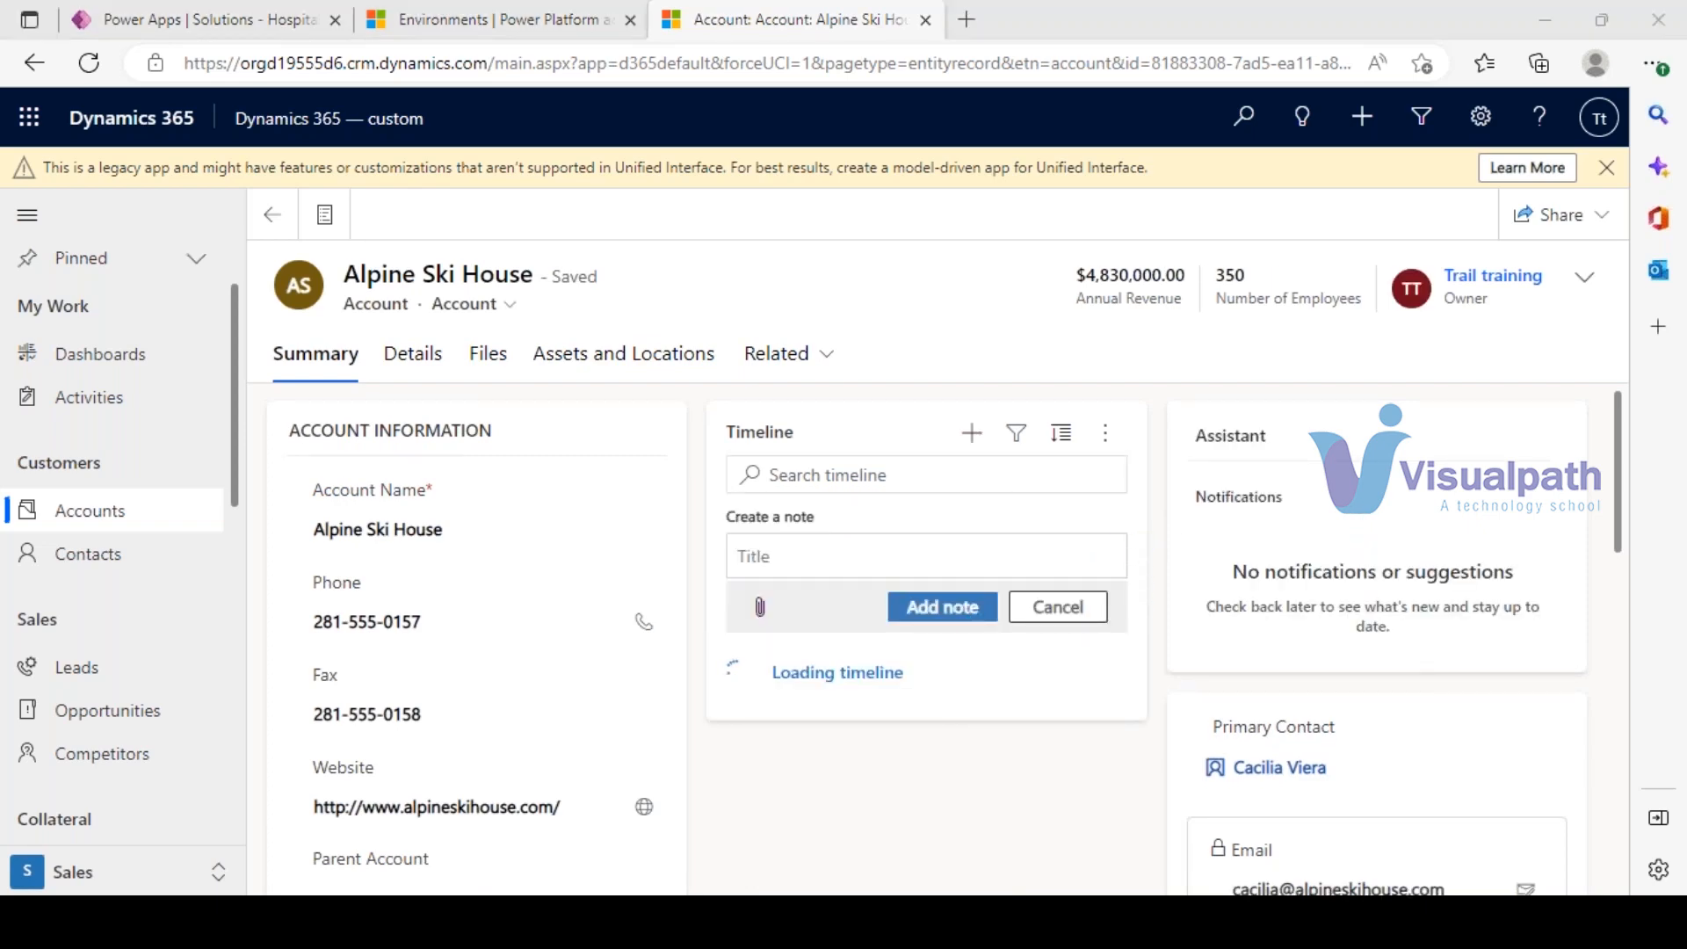
pyautogui.click(760, 634)
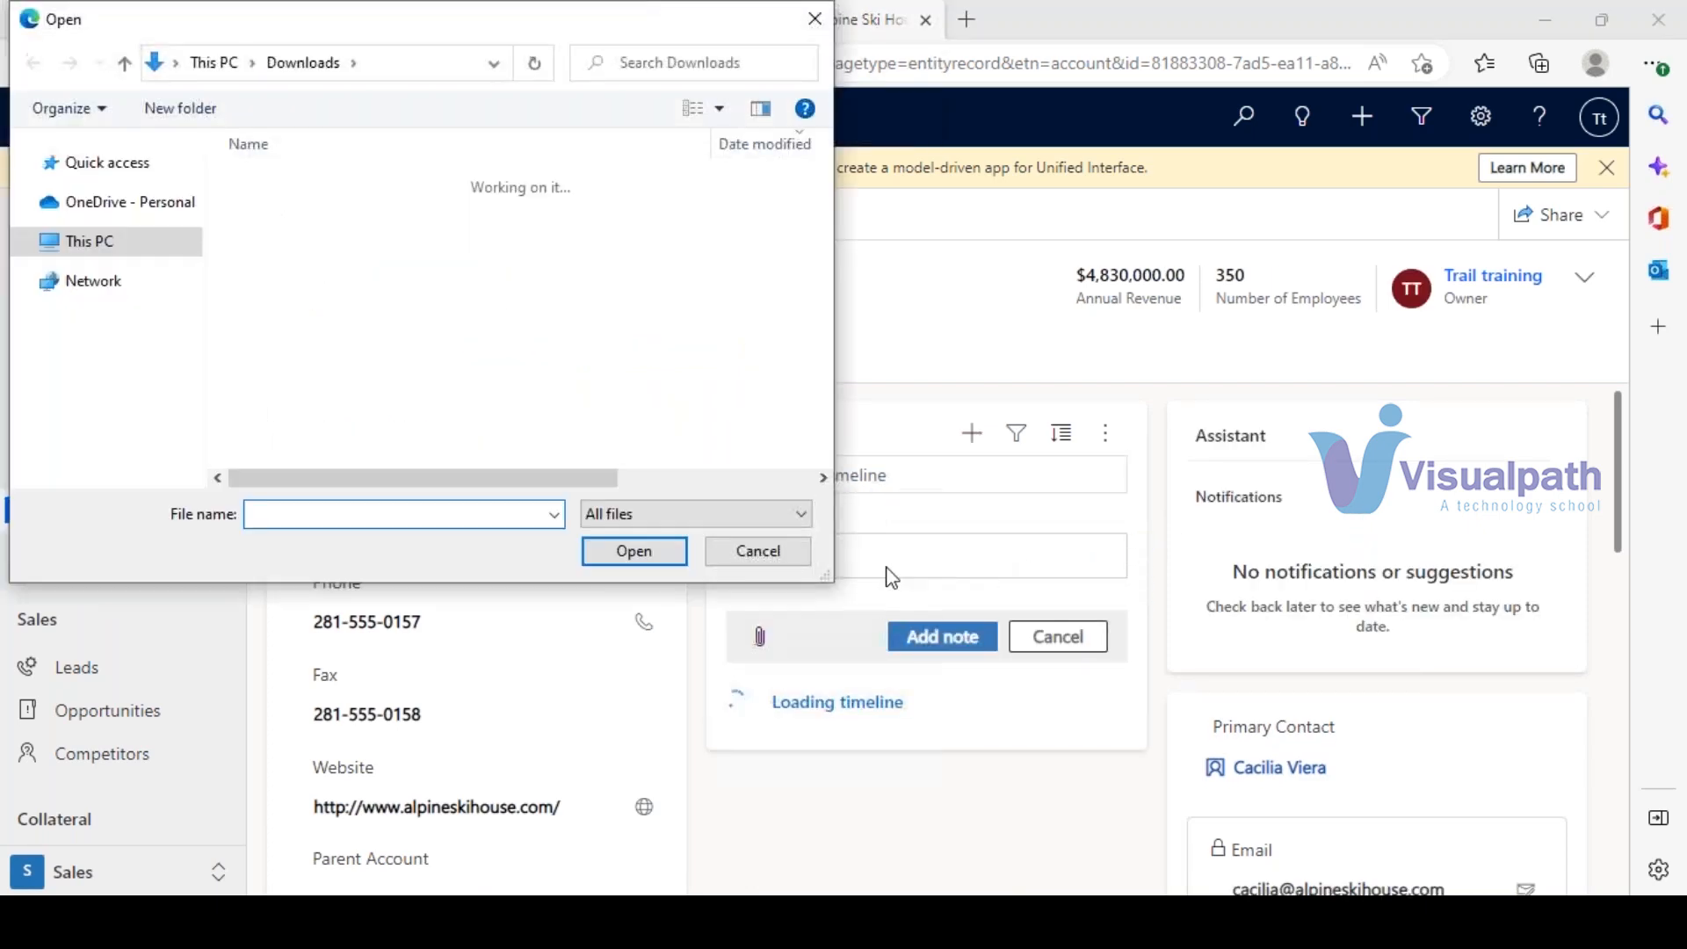
pyautogui.click(757, 550)
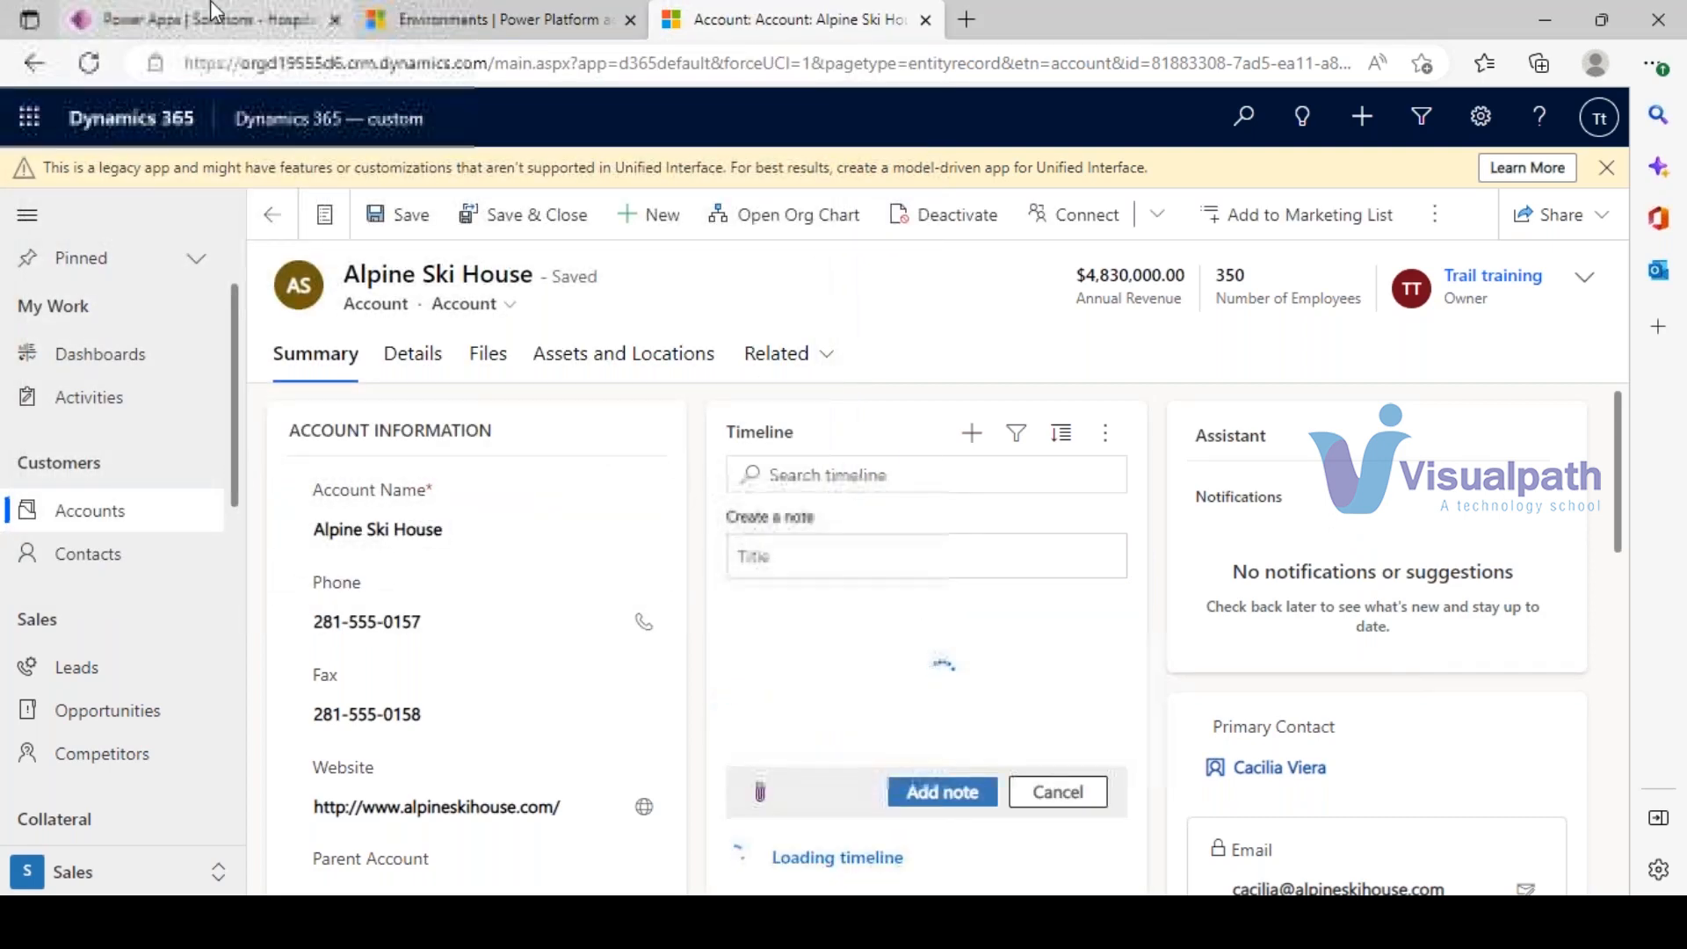
pyautogui.click(198, 19)
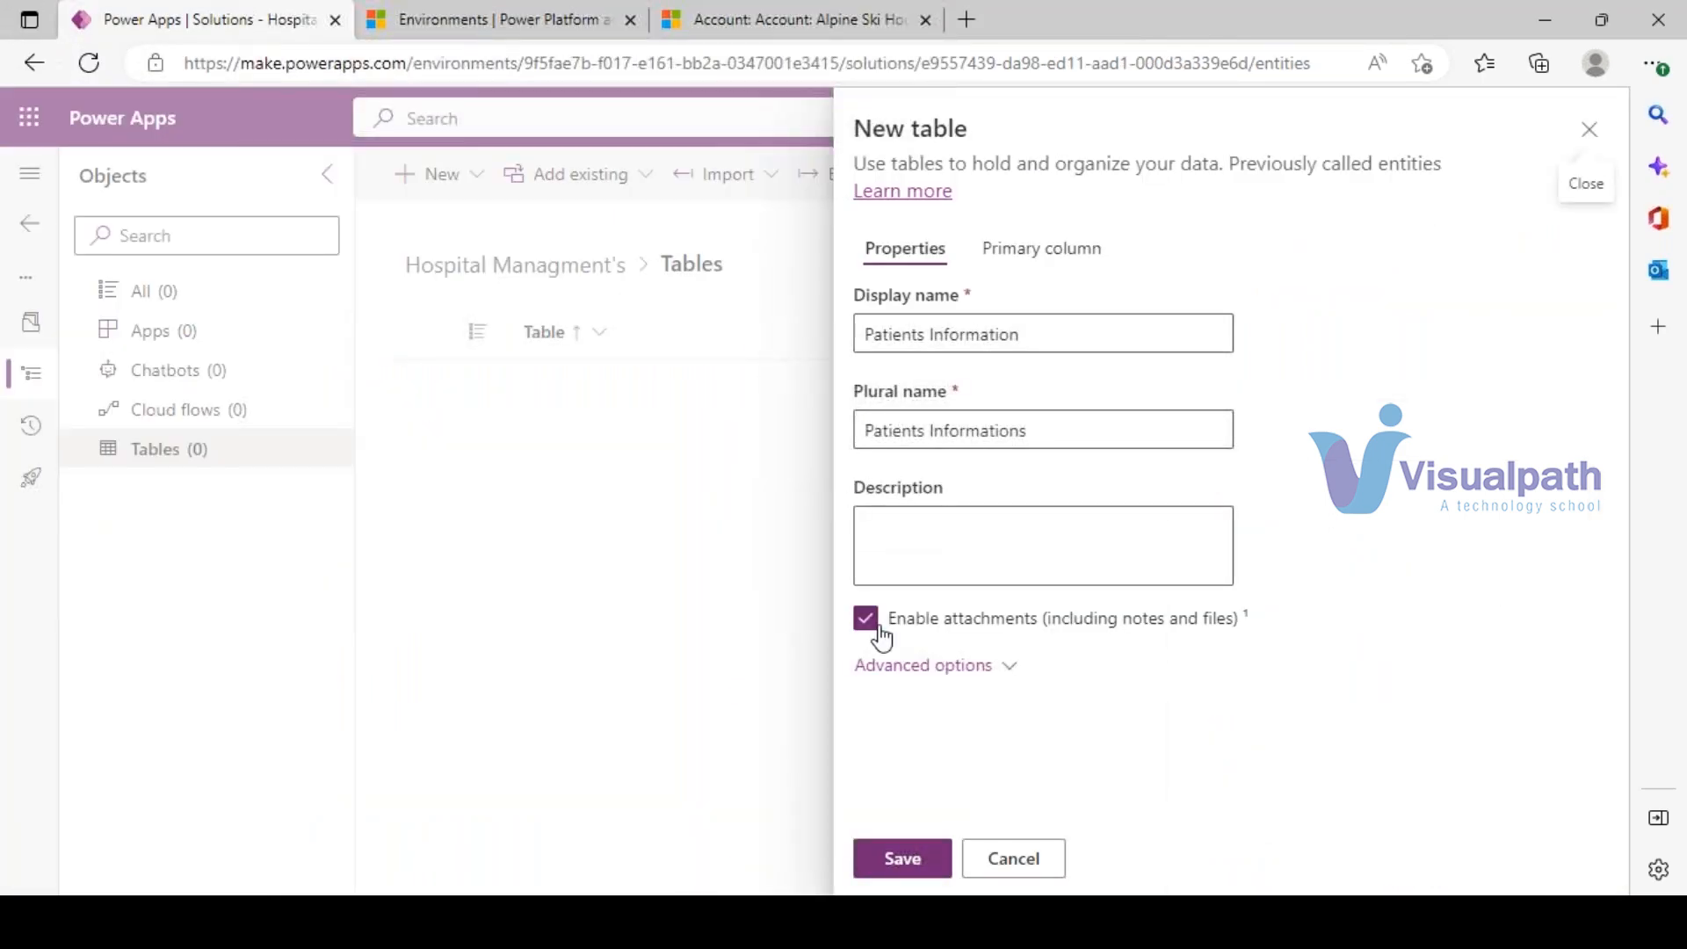
# Save the Patients Information table, reopen it under Tables, then view the solution's Apps (0)
pyautogui.click(902, 865)
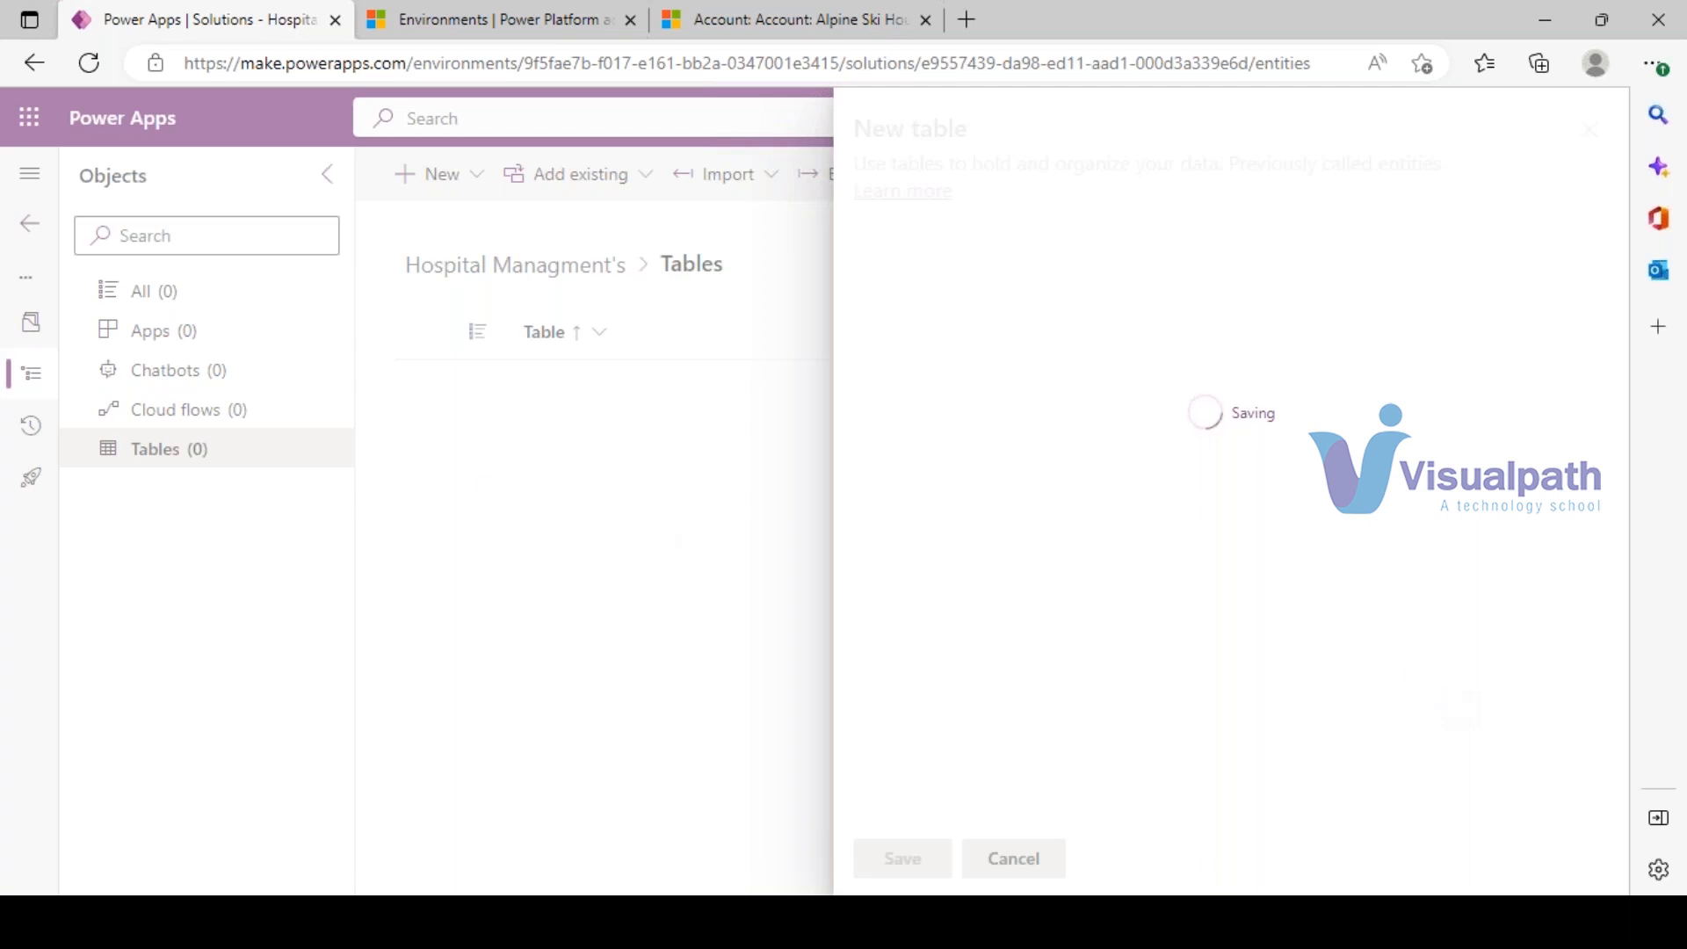
pyautogui.click(782, 19)
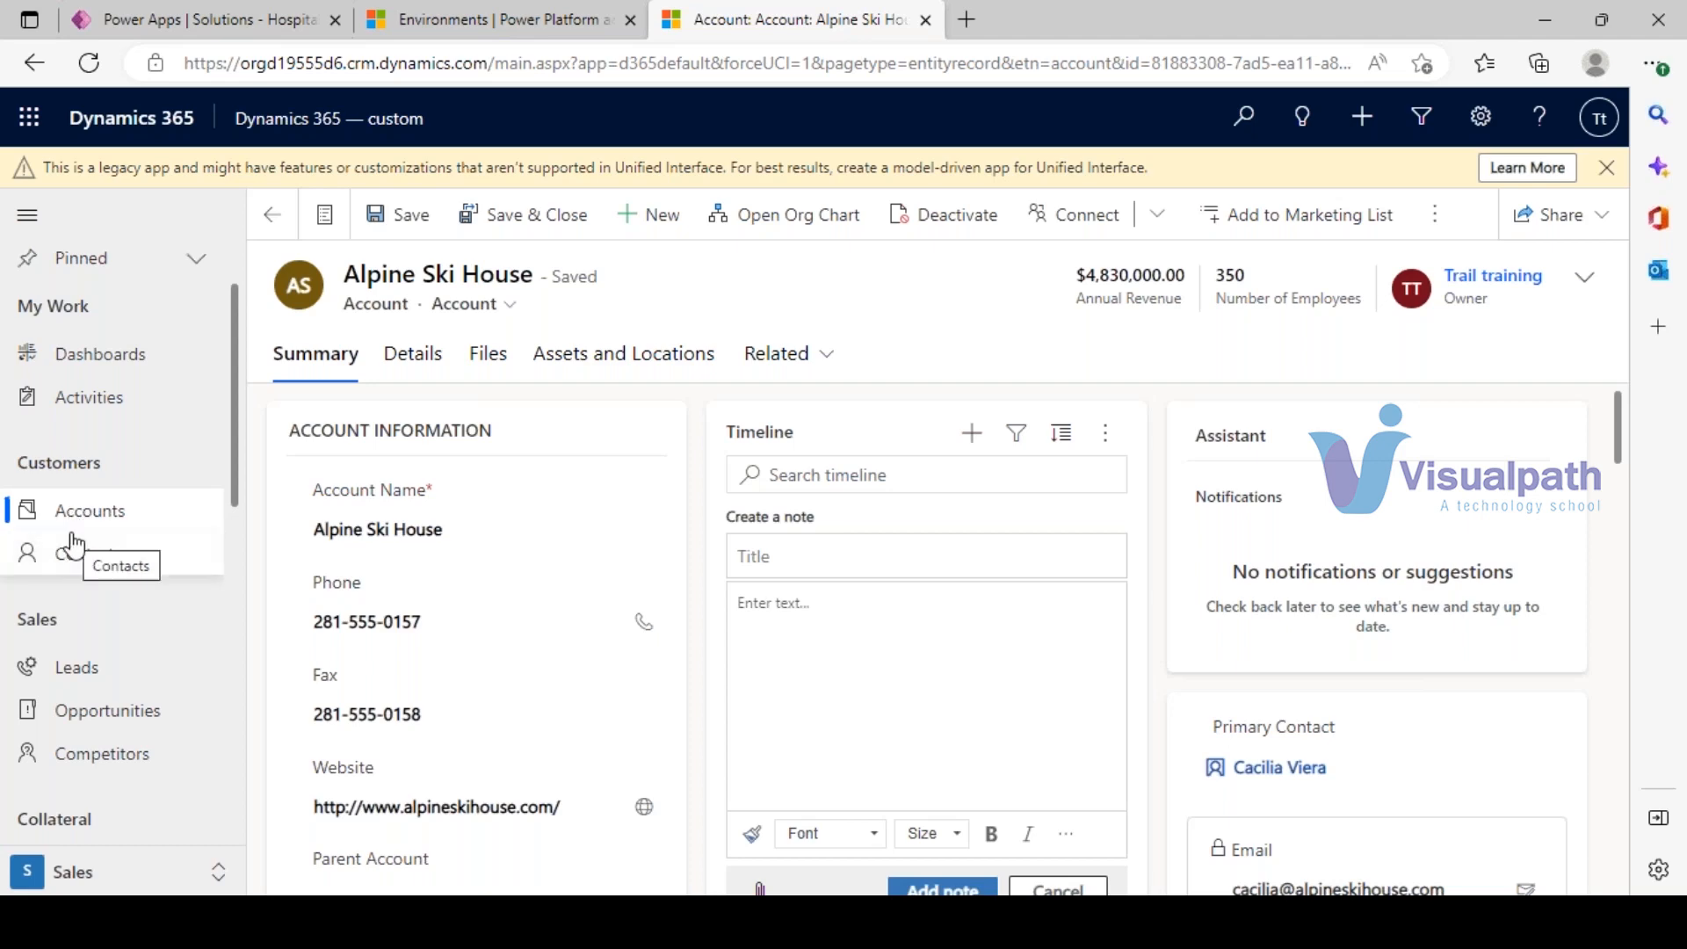
pyautogui.click(211, 17)
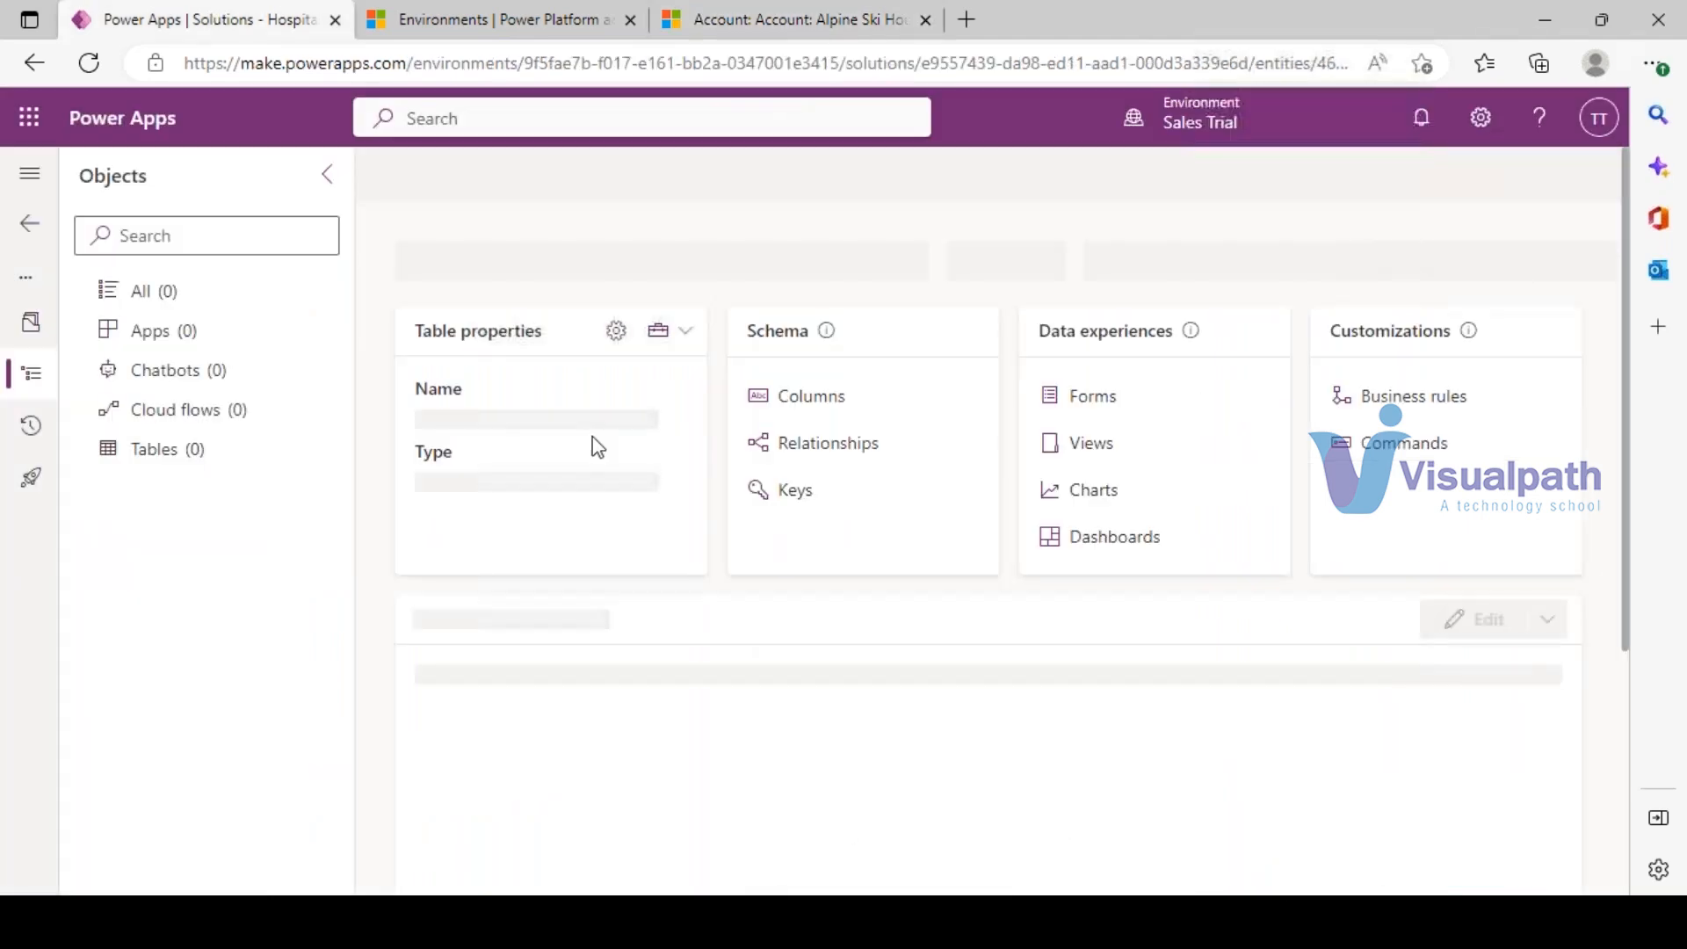
pyautogui.click(165, 457)
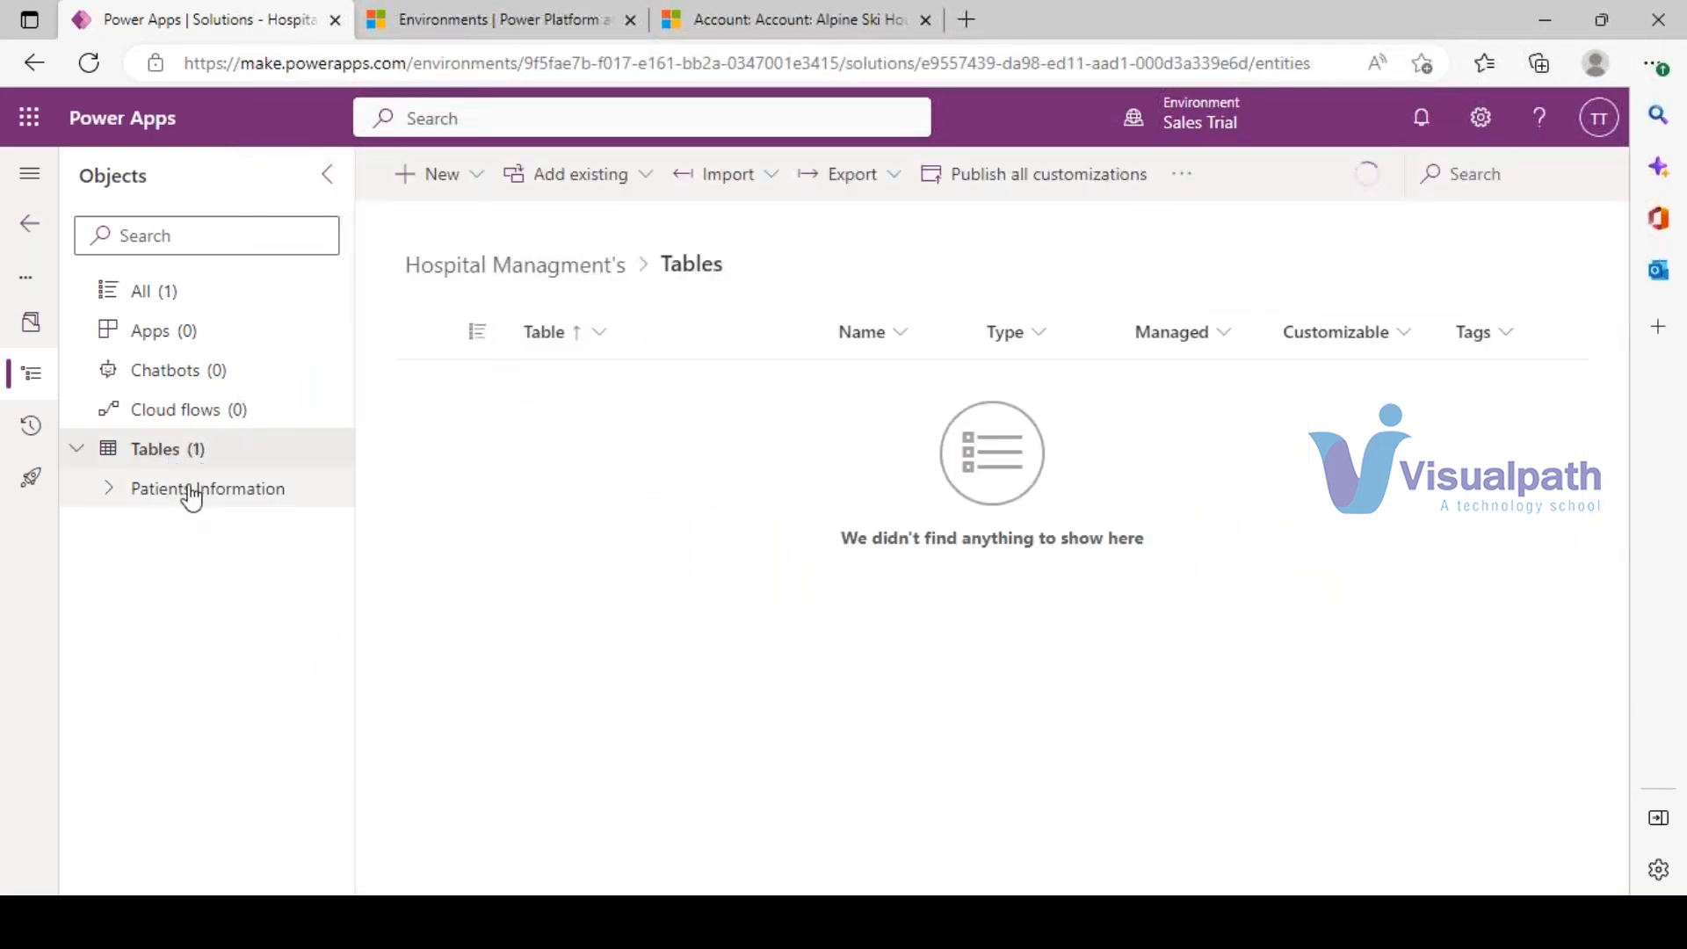
pyautogui.click(248, 499)
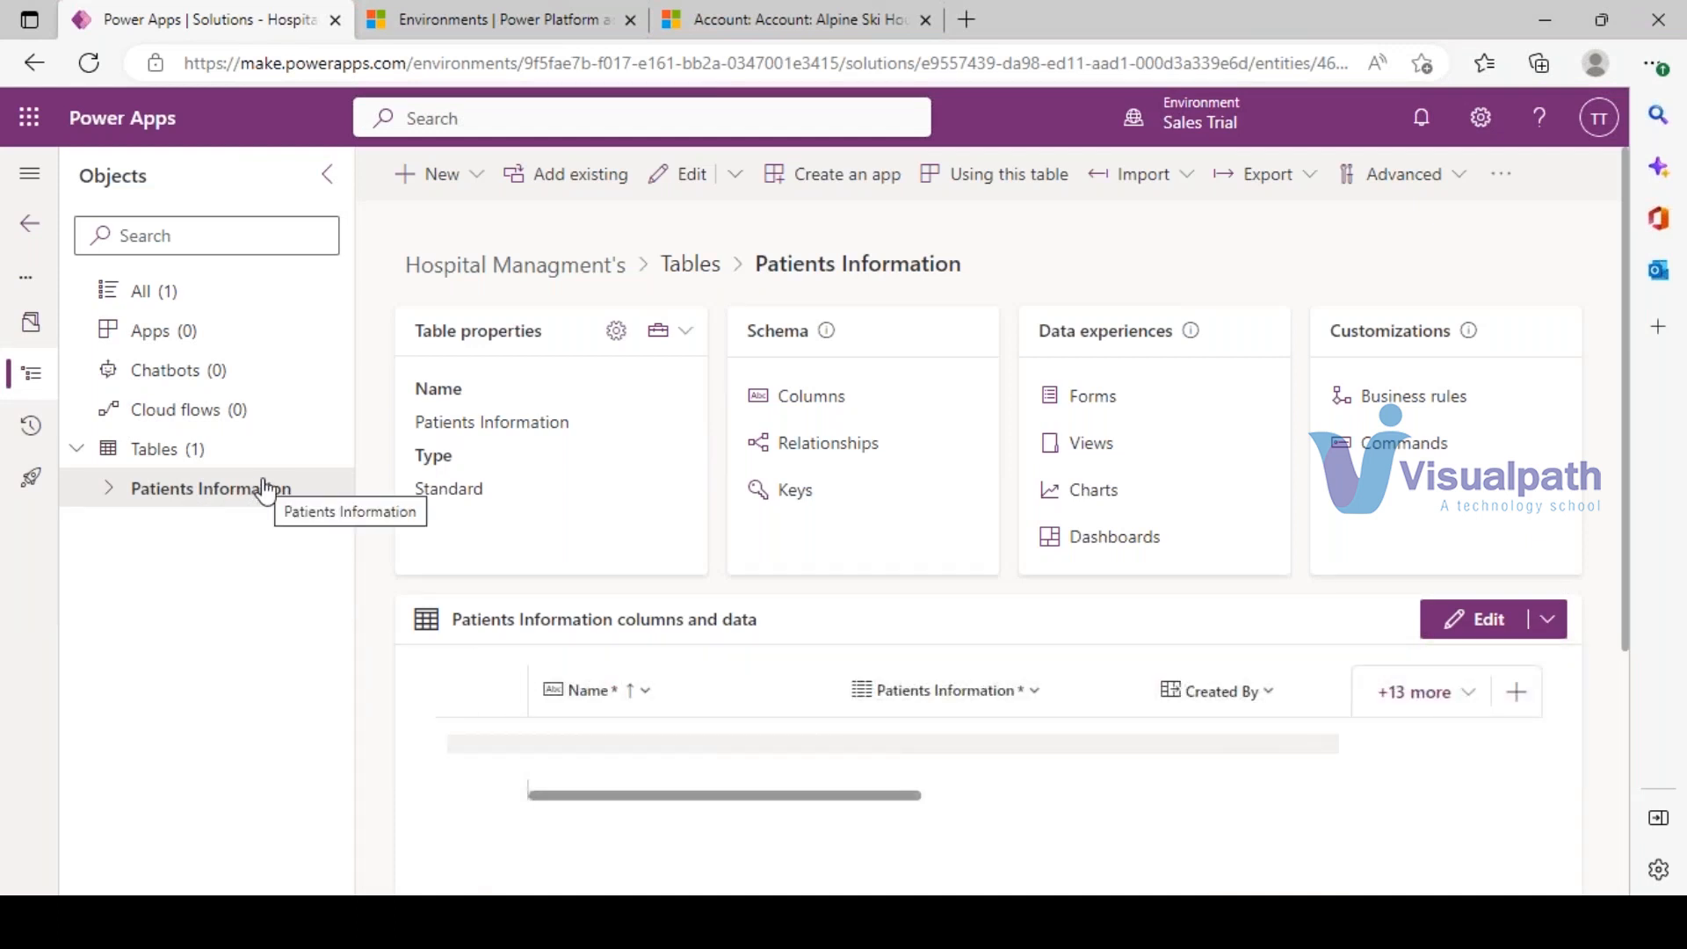
pyautogui.click(156, 333)
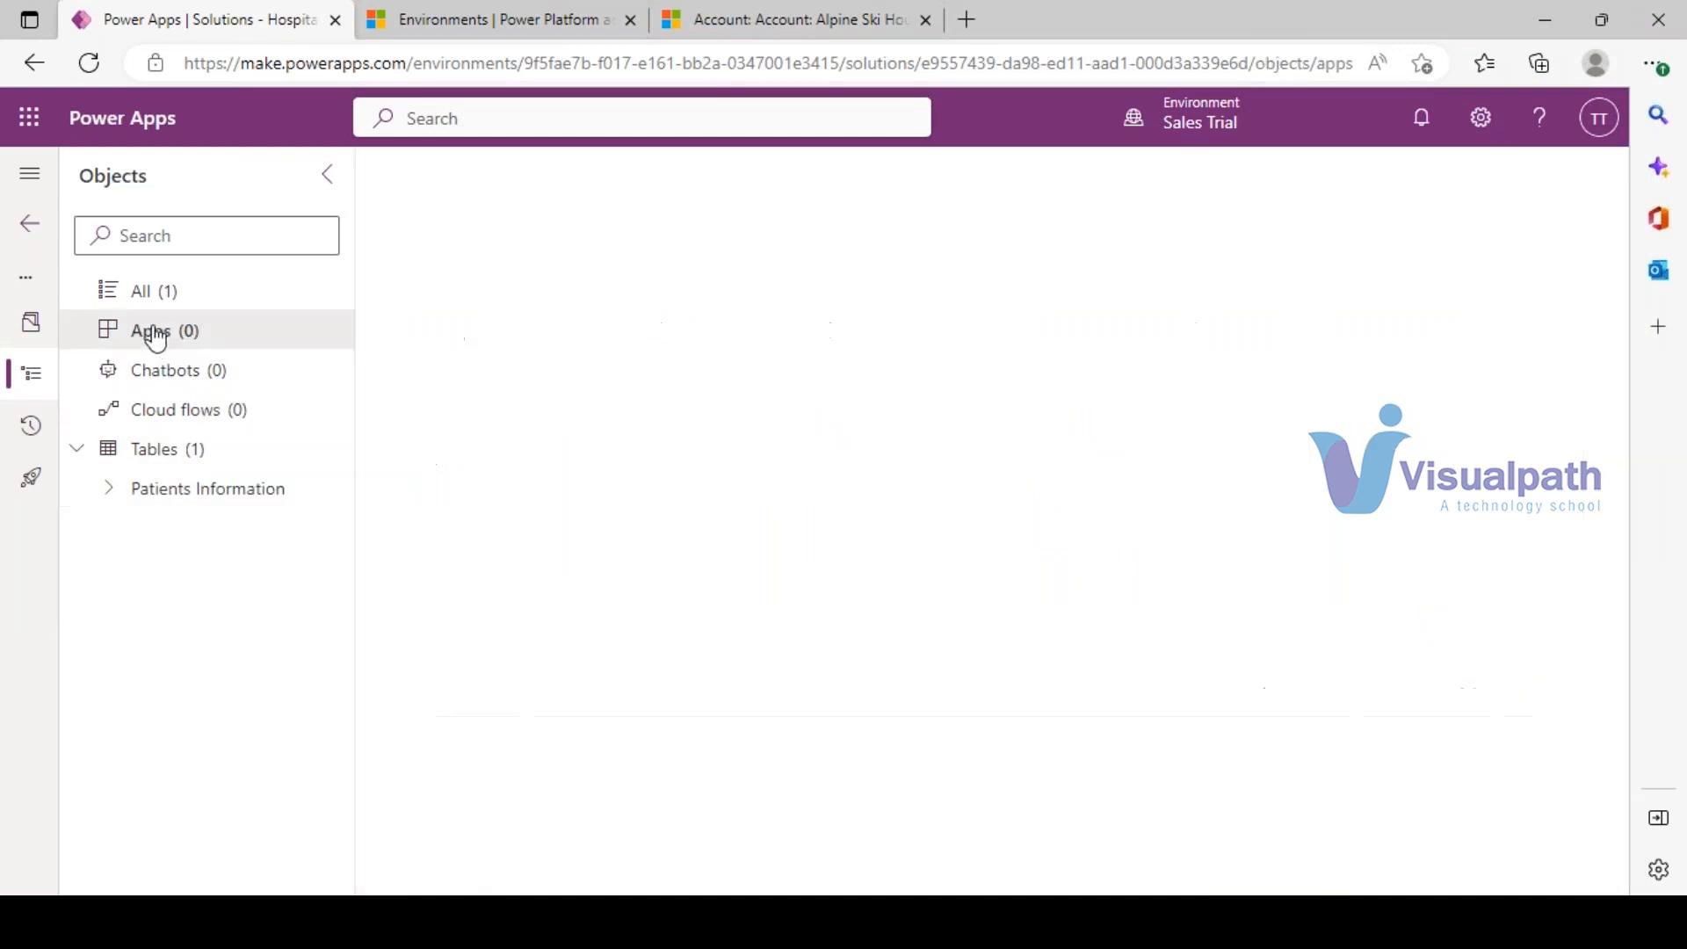
# Choose New > App > Model-driven app from the solution's Apps list
pyautogui.click(488, 176)
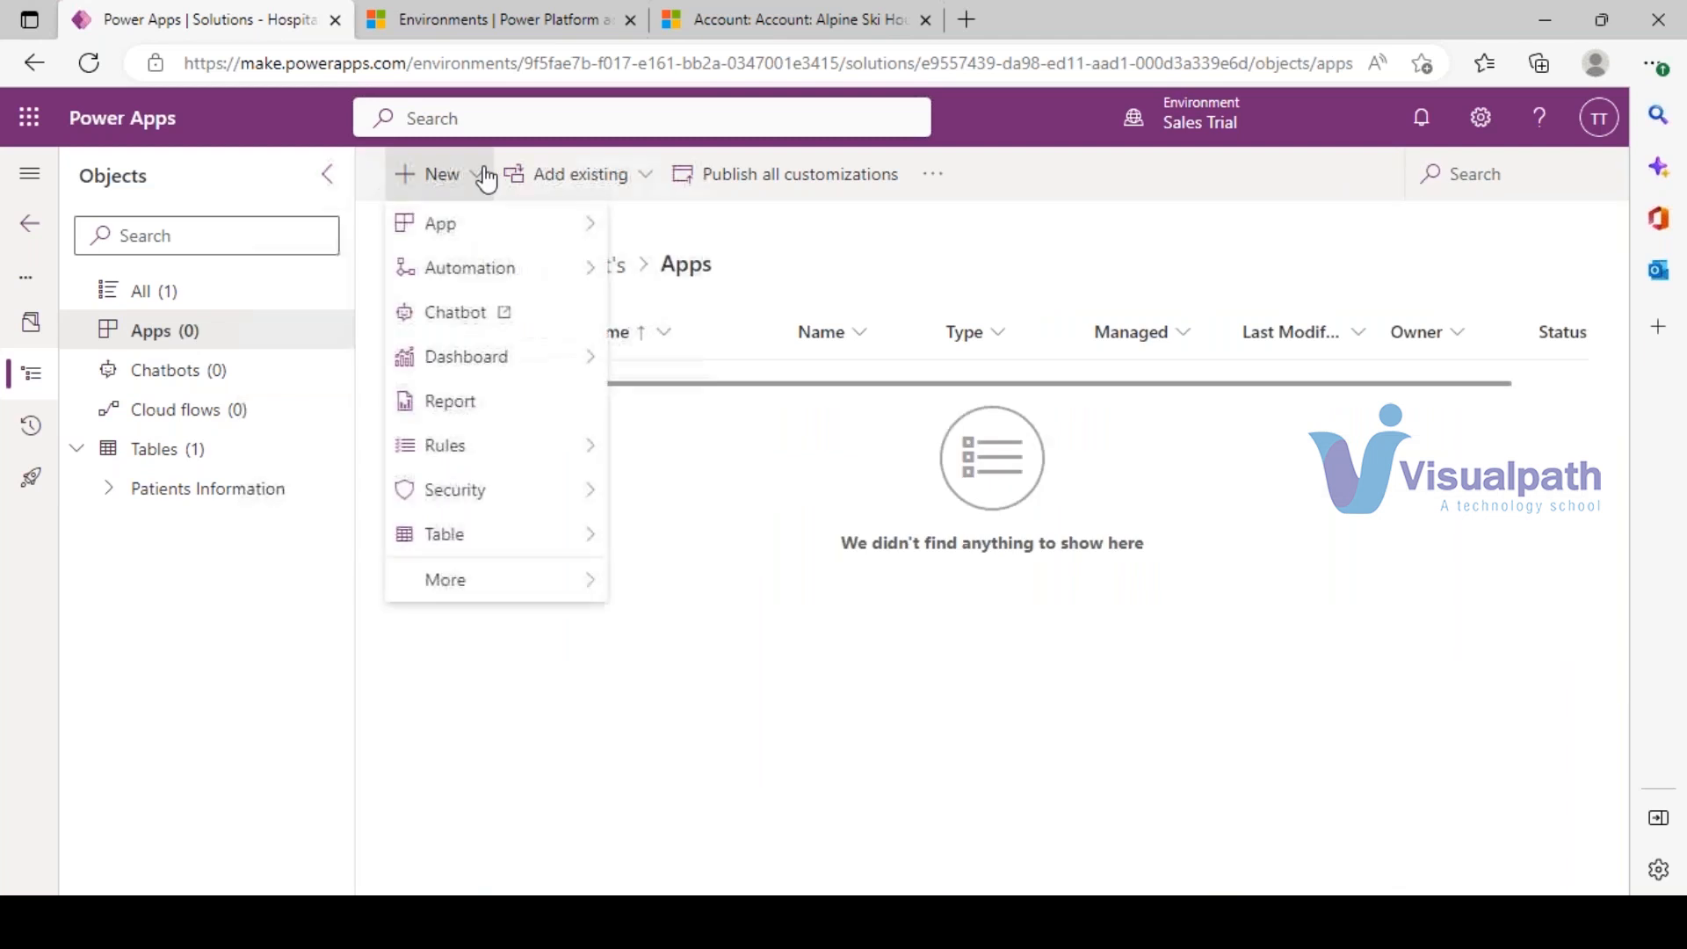
pyautogui.moveTo(488, 235)
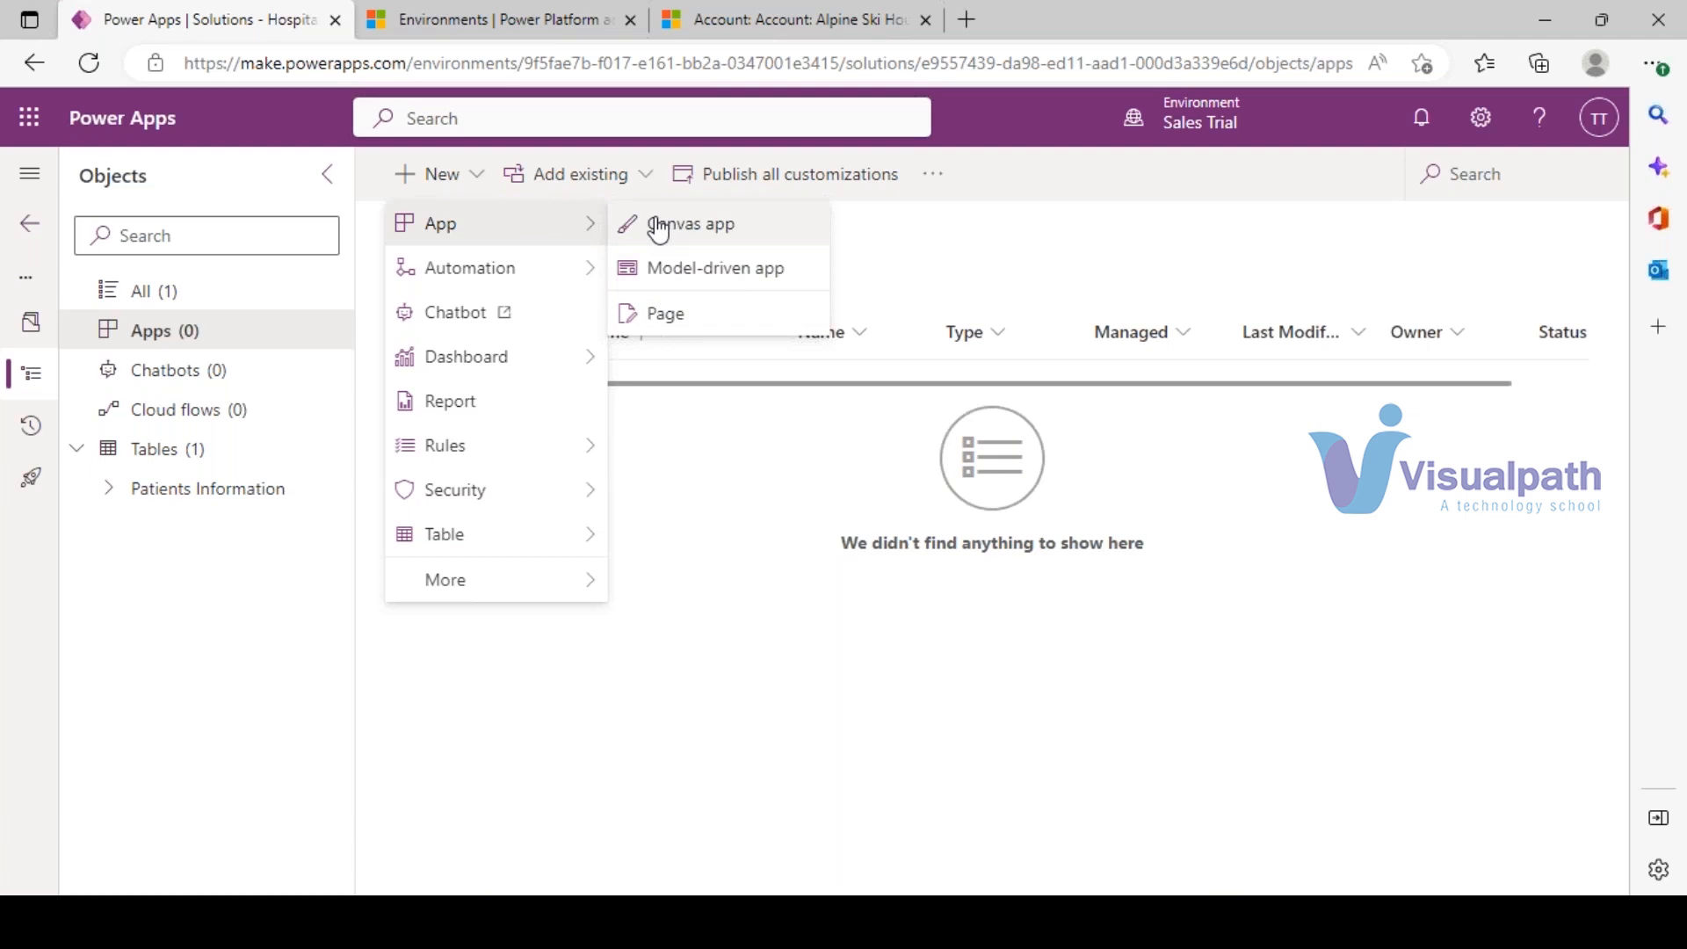
pyautogui.click(716, 19)
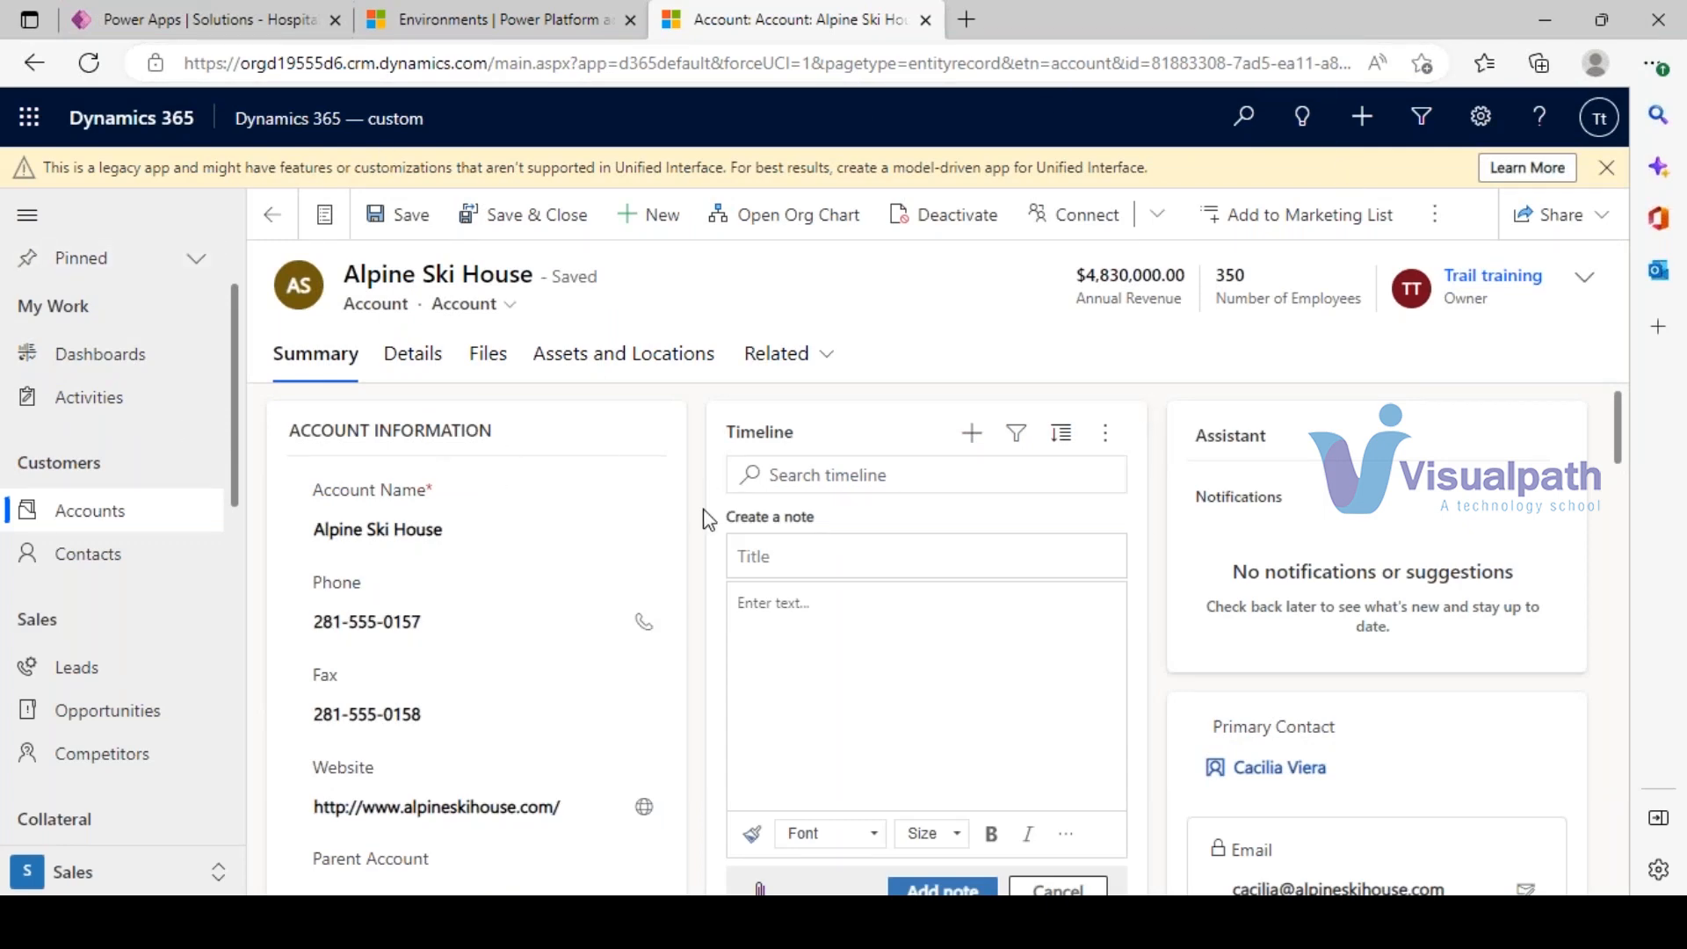
pyautogui.click(172, 12)
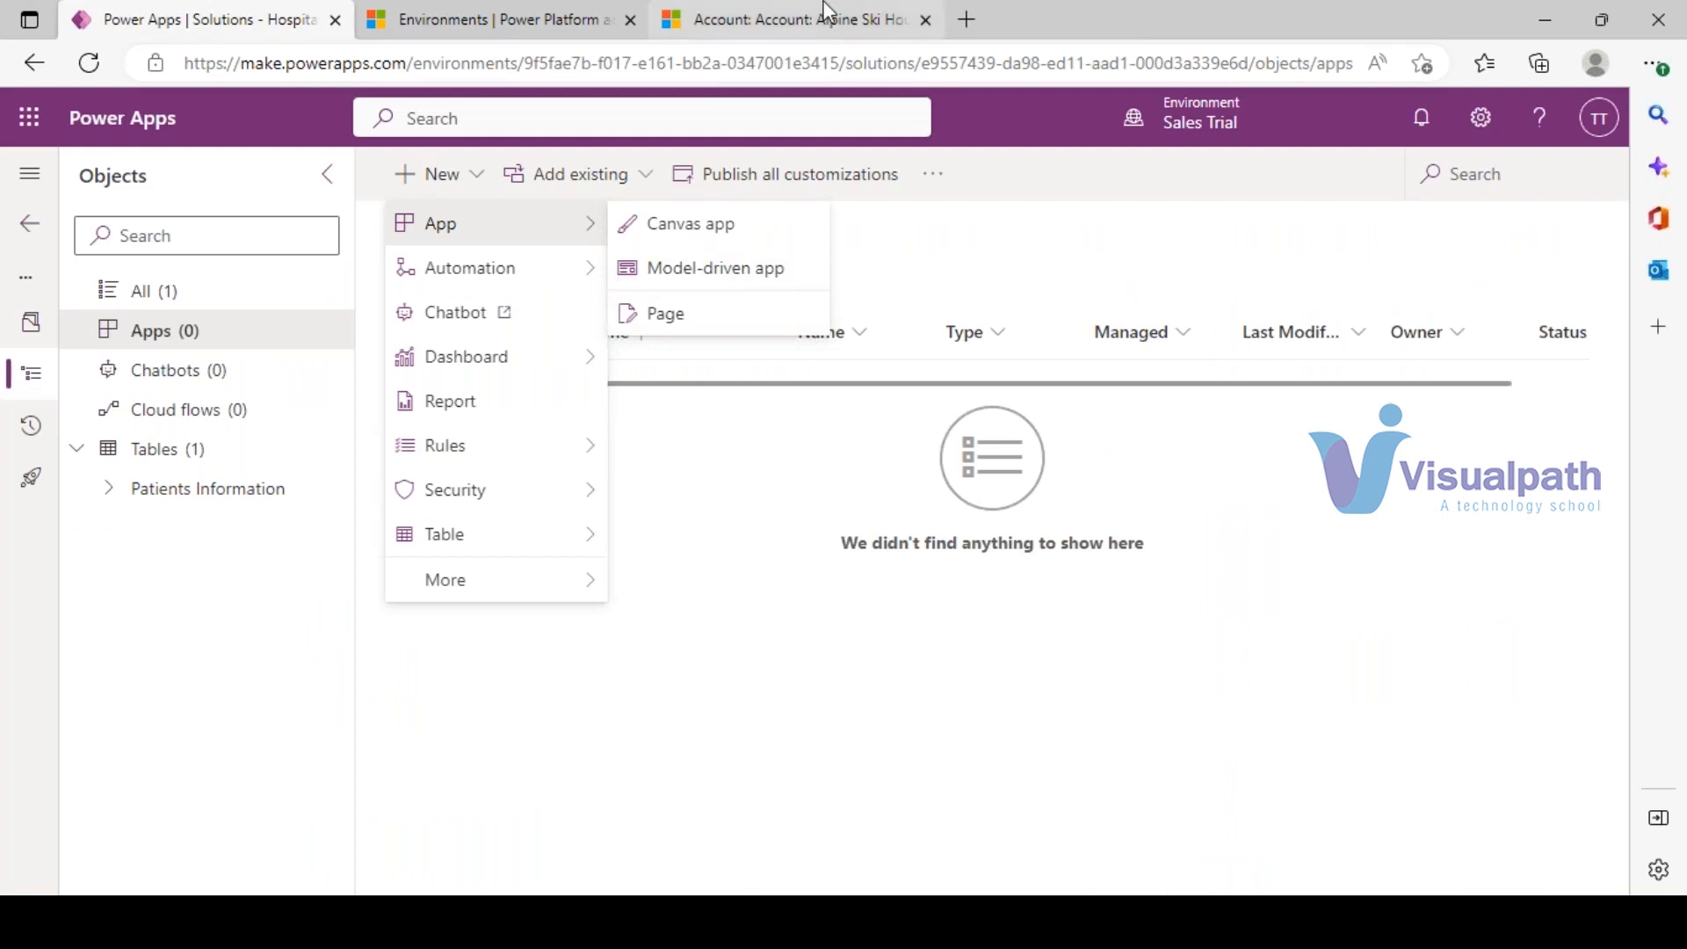
pyautogui.click(784, 19)
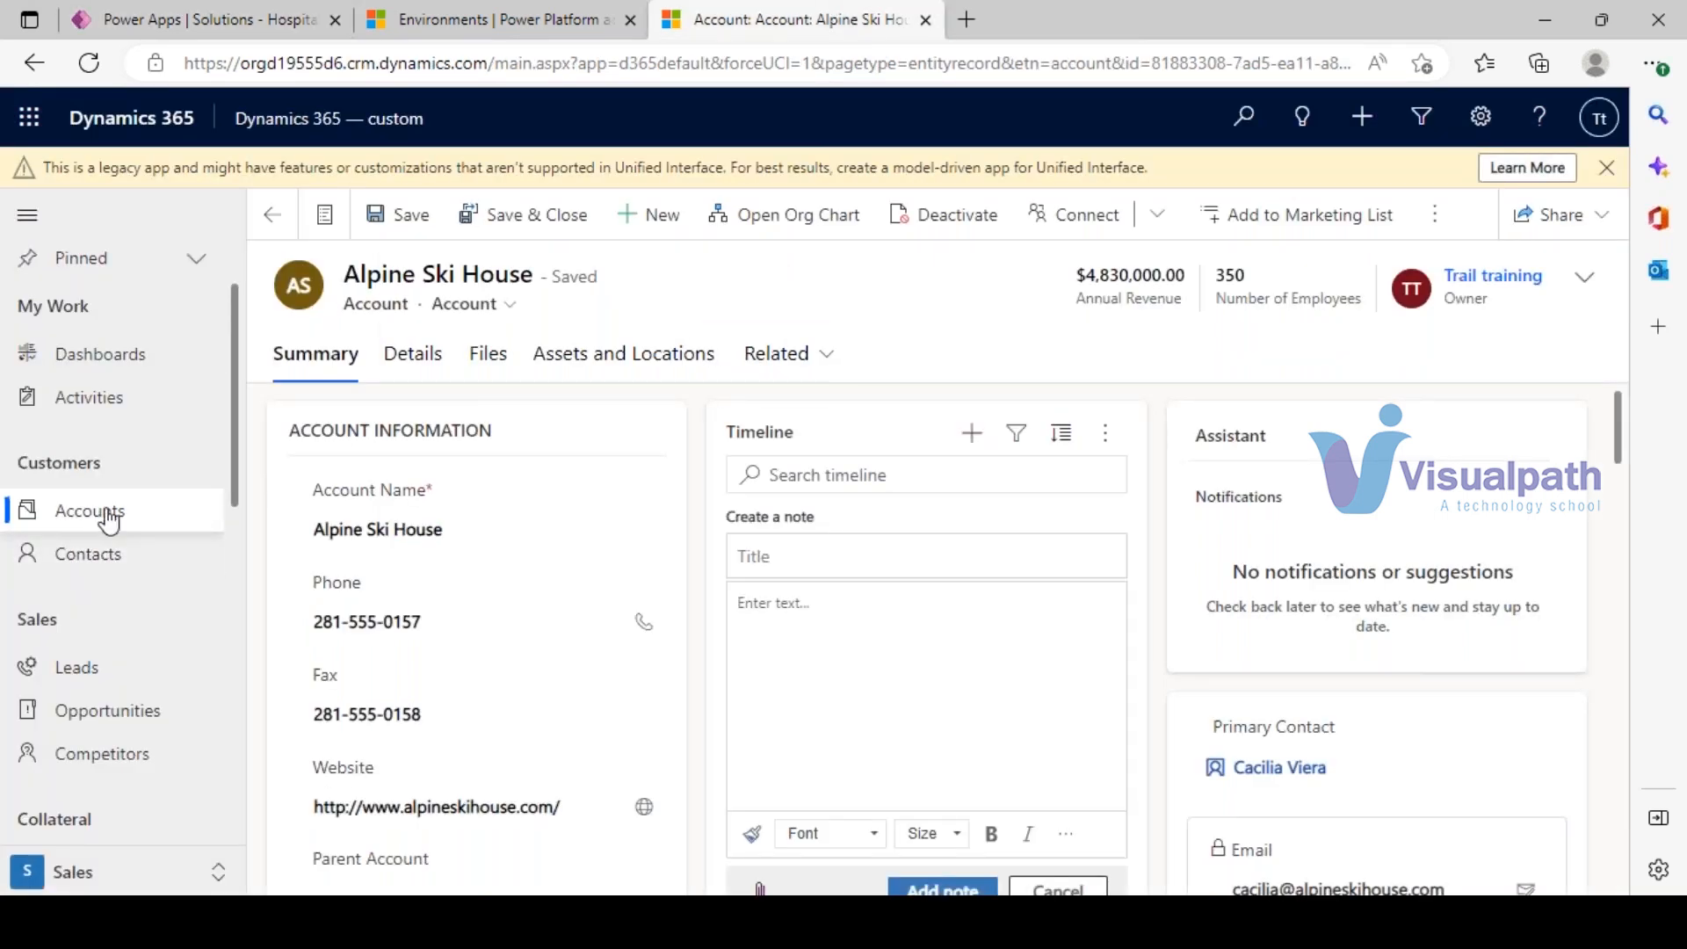
pyautogui.click(195, 12)
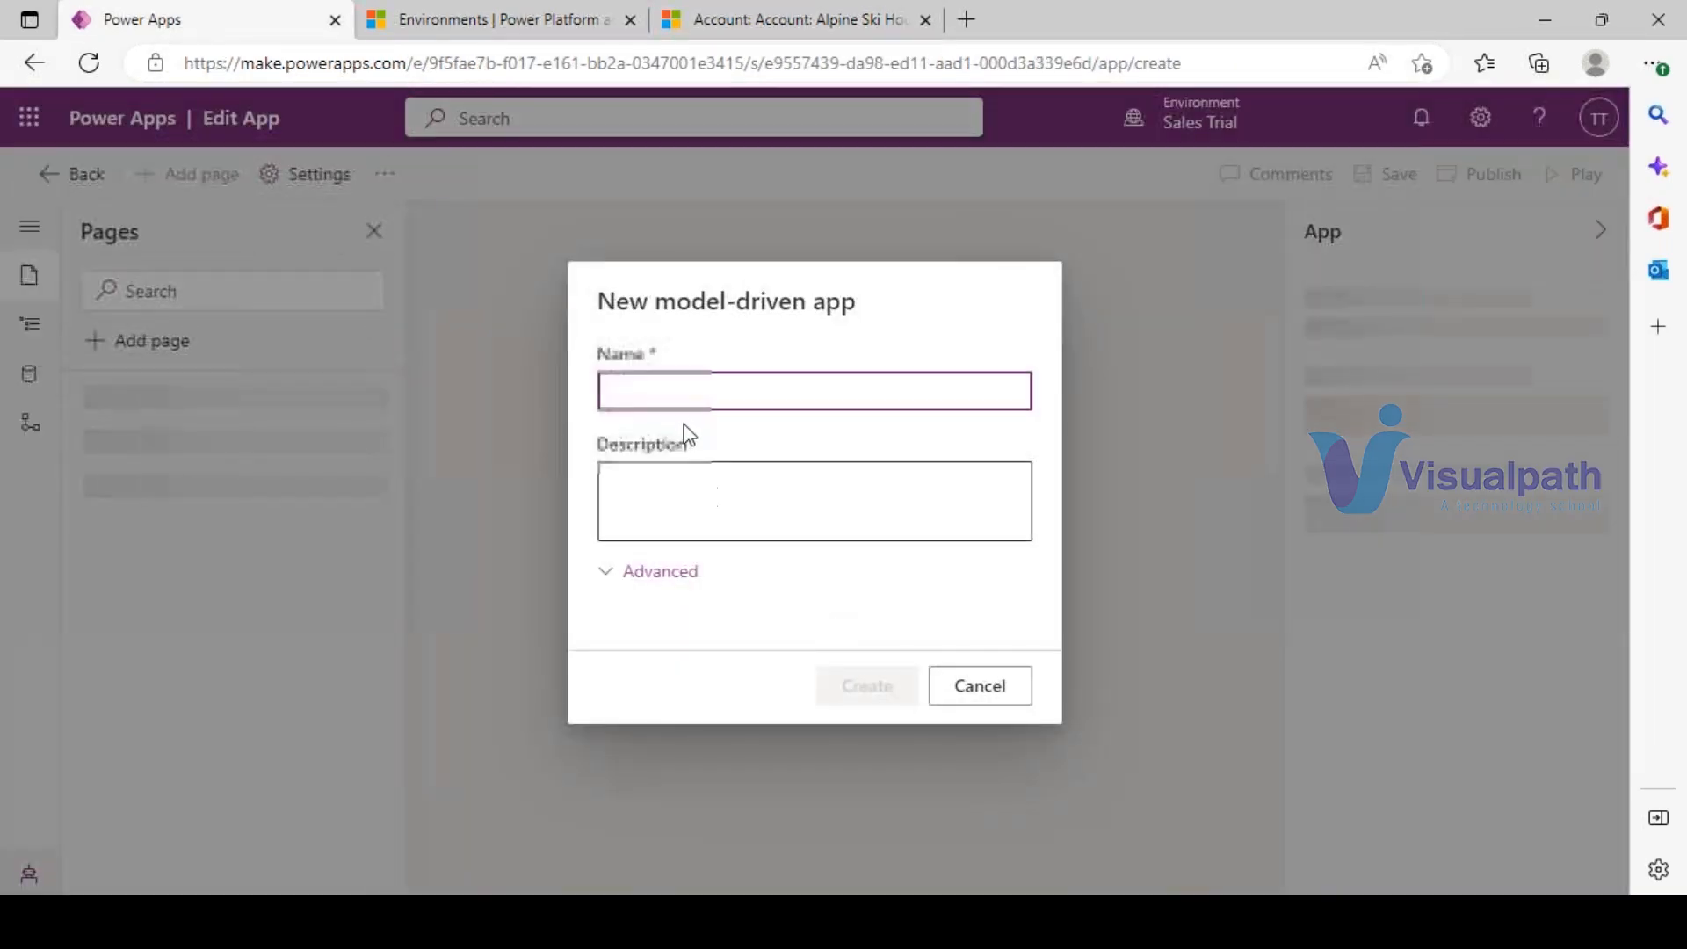
# Name the app Hospital Managment, fixing the typo via spelling suggestion, and create it
pyautogui.click(676, 394)
pyautogui.write('H')
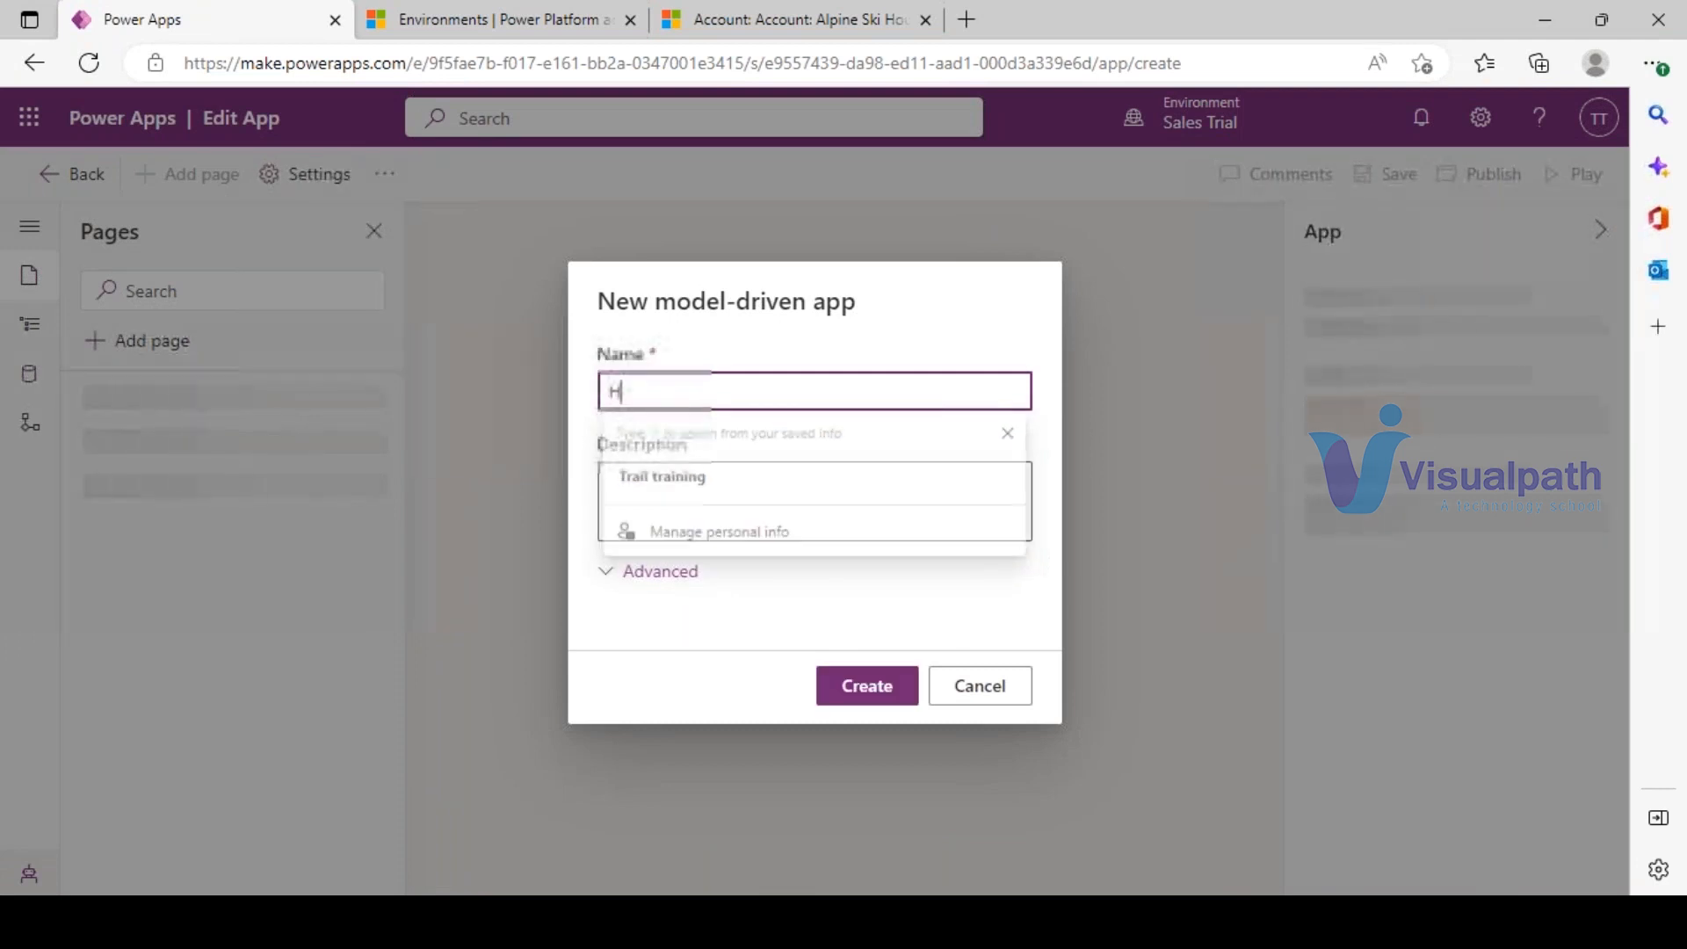
pyautogui.write('ospita')
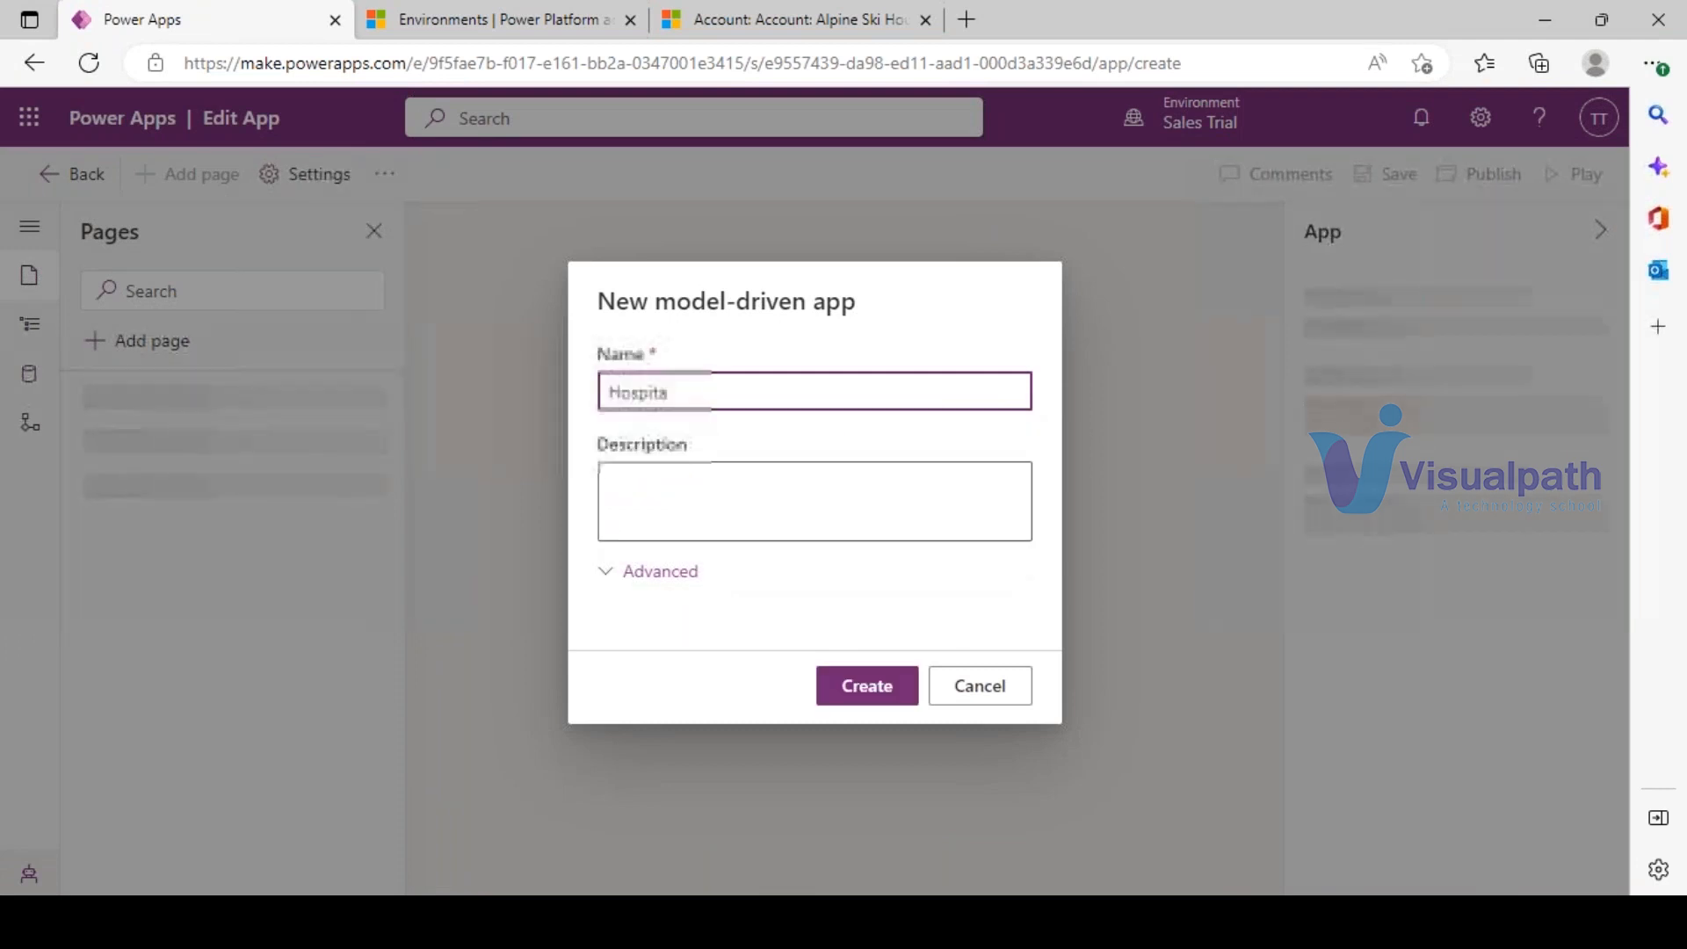
pyautogui.write('l Manamgment')
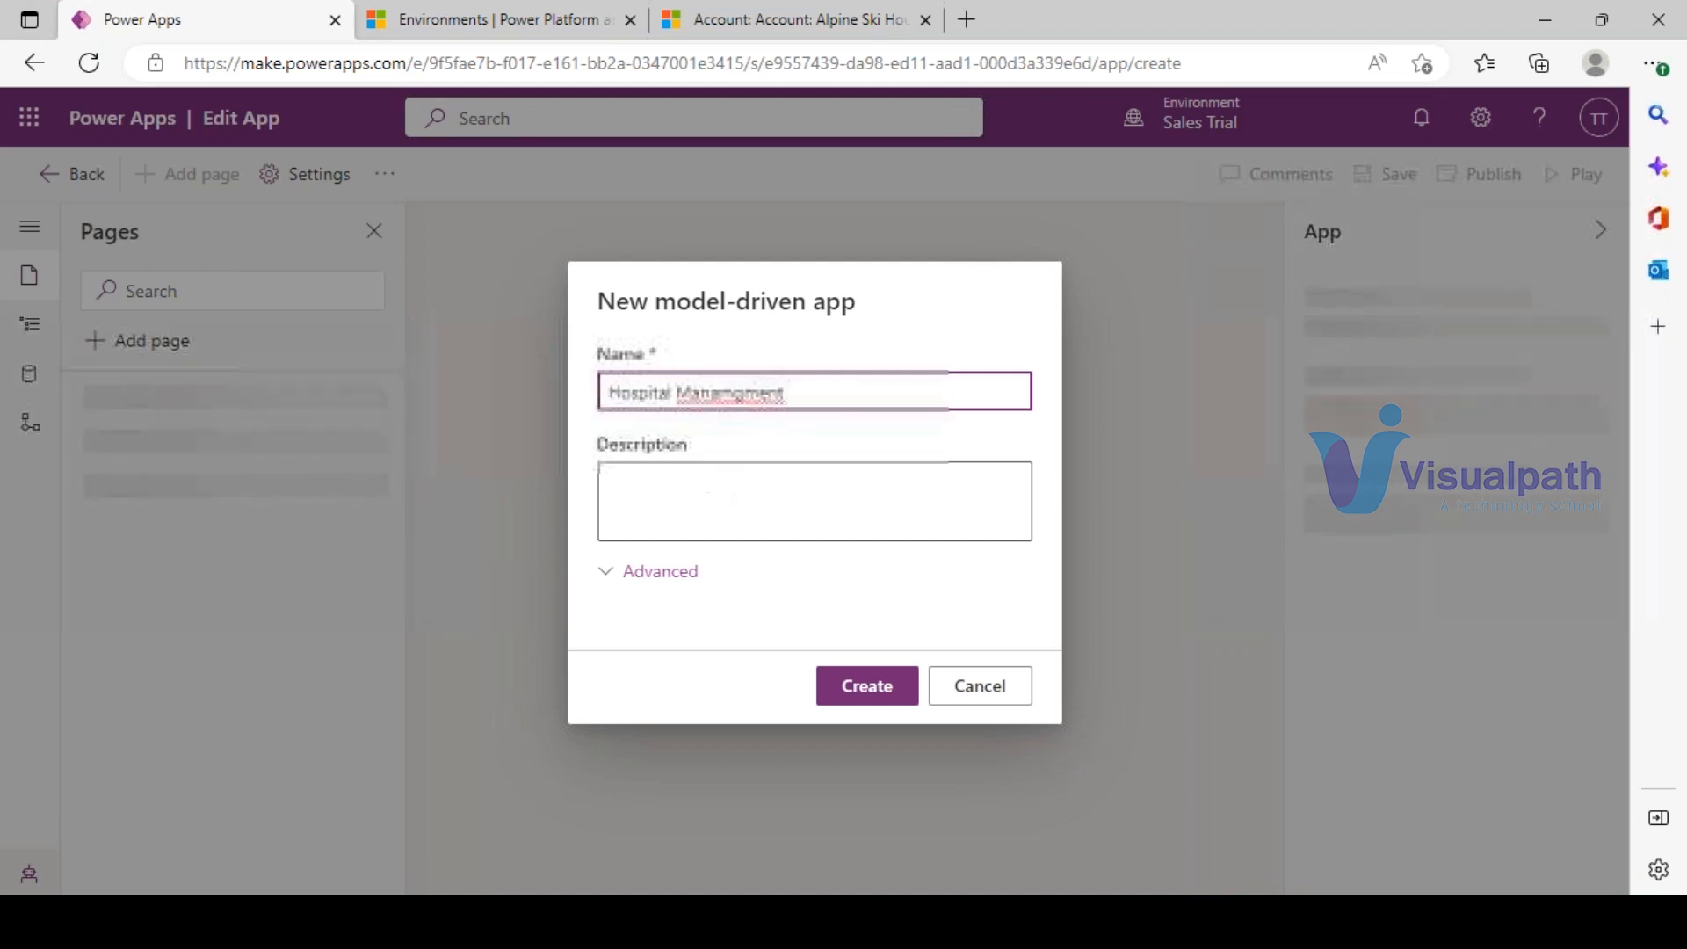
pyautogui.rightClick(736, 392)
pyautogui.moveTo(716, 422)
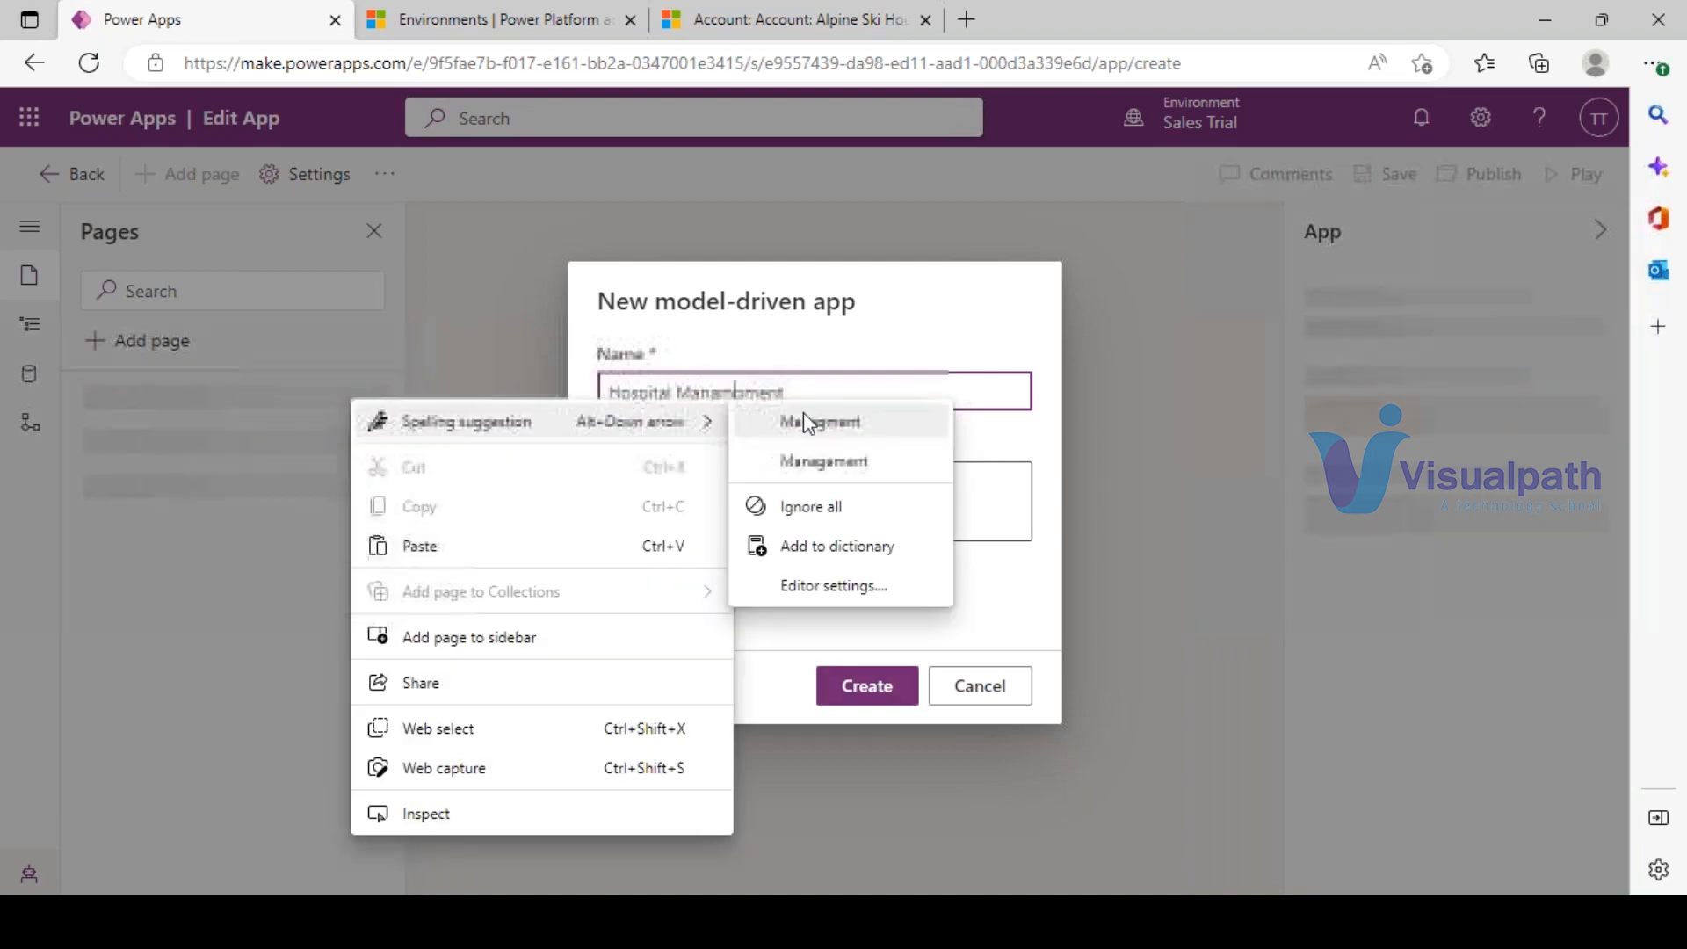
pyautogui.click(808, 422)
pyautogui.click(836, 685)
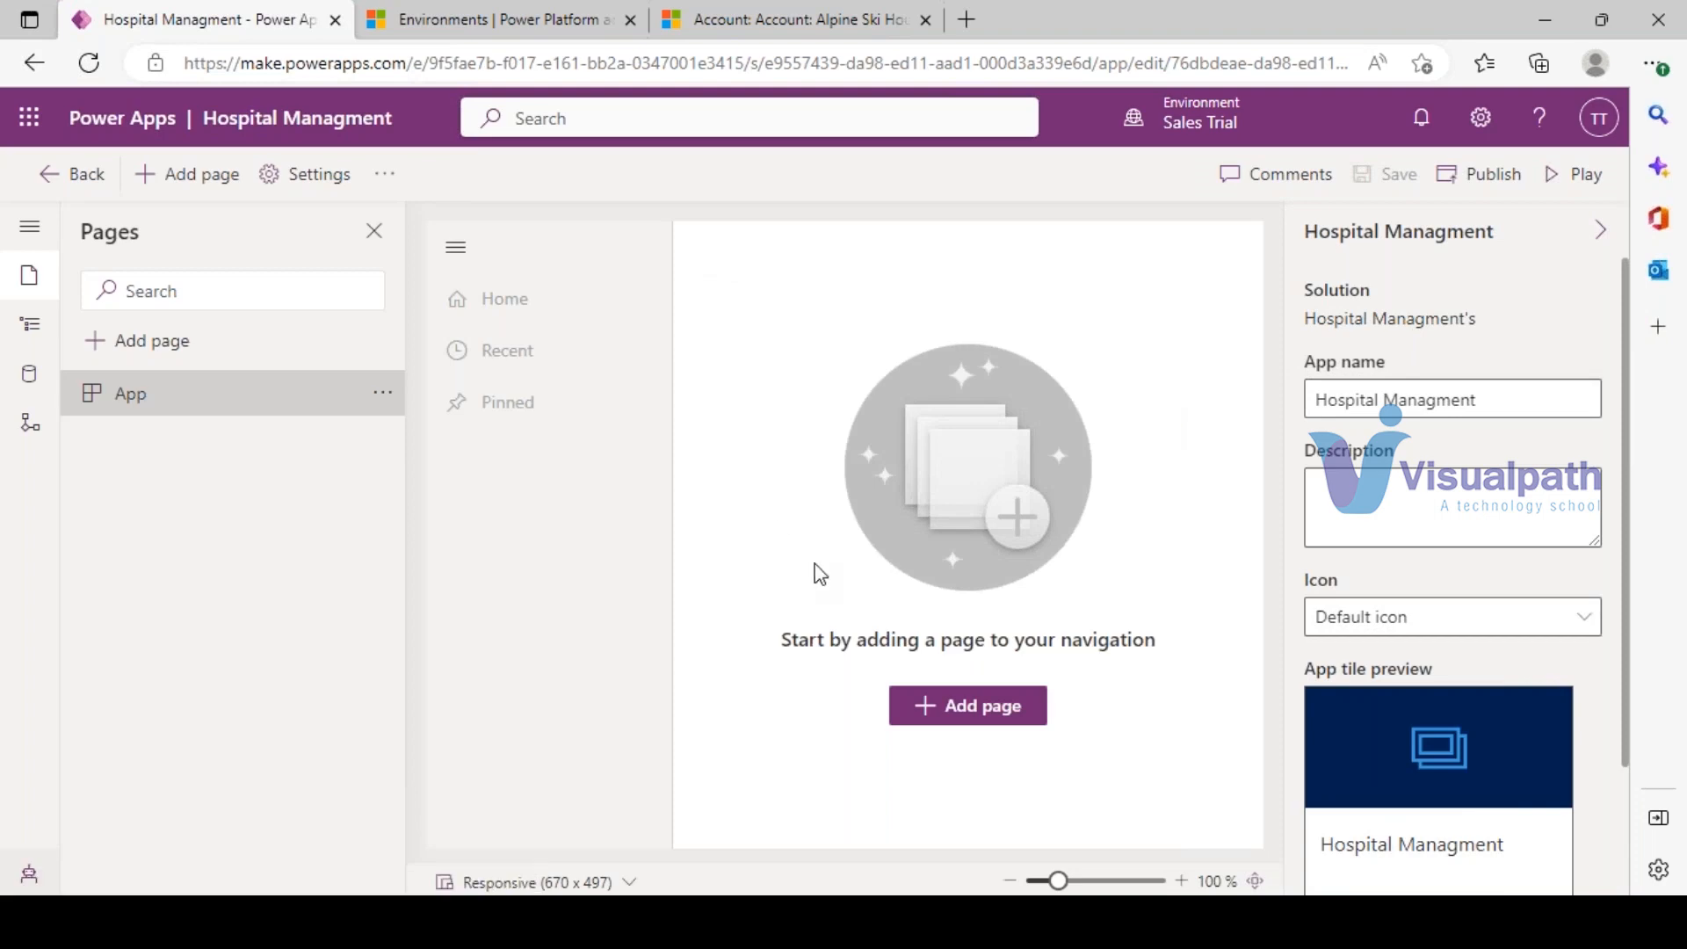
# Add a Dataverse table page for Patients Information, found by searching 'pati'
pyautogui.click(790, 17)
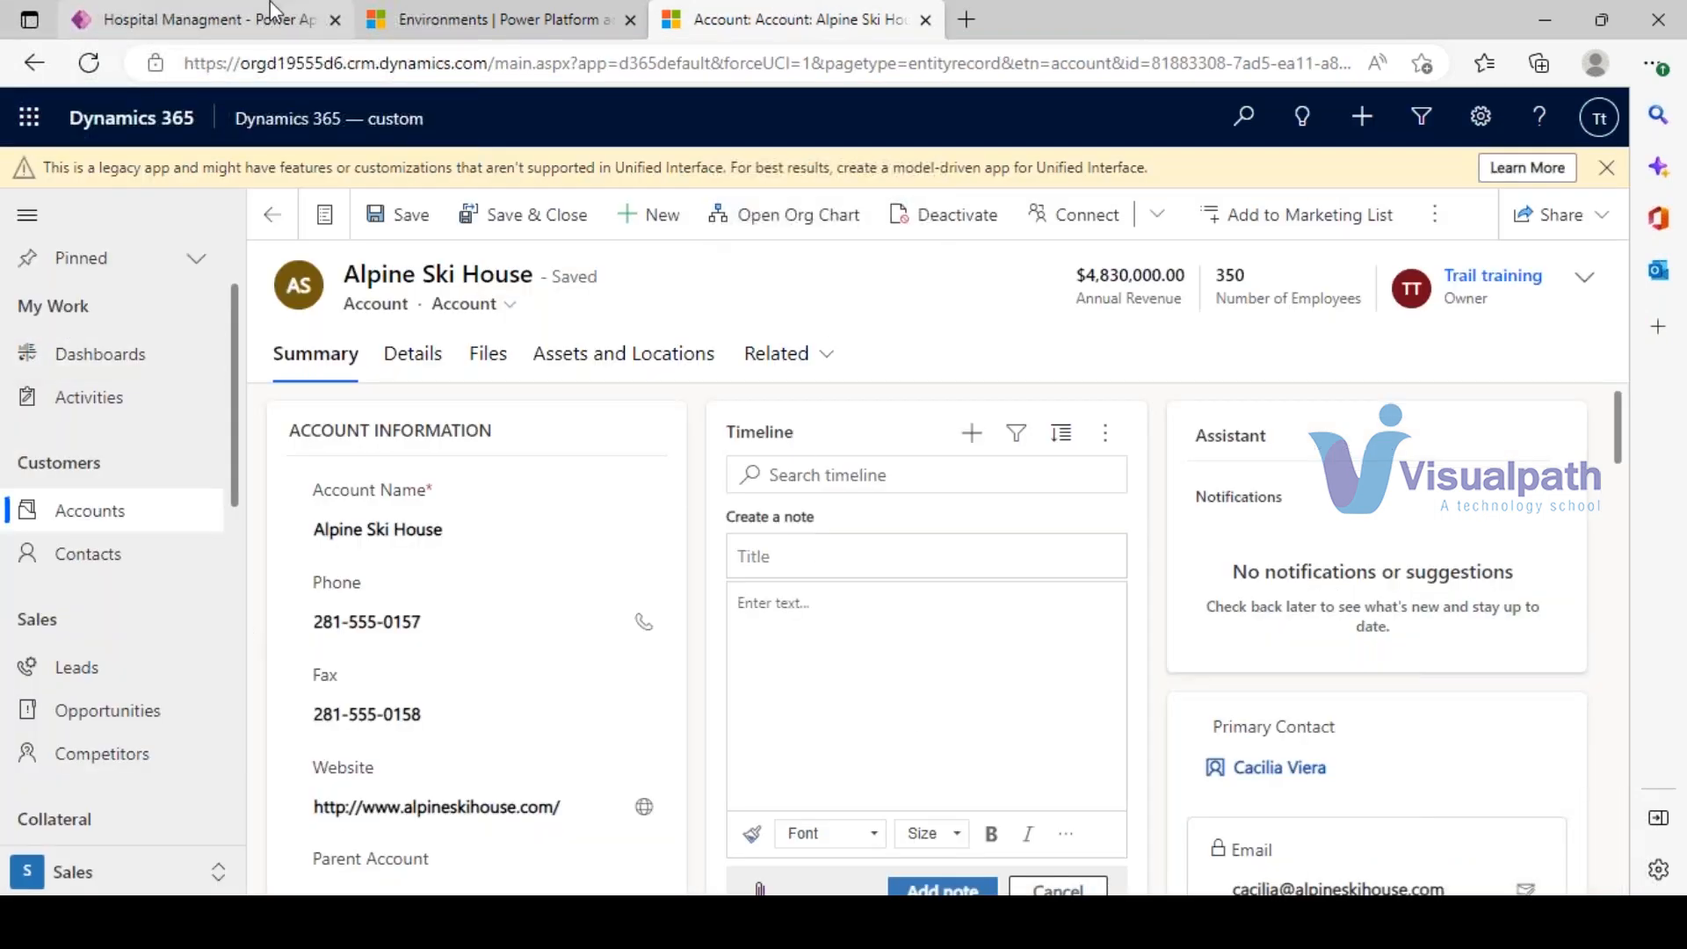
pyautogui.click(202, 20)
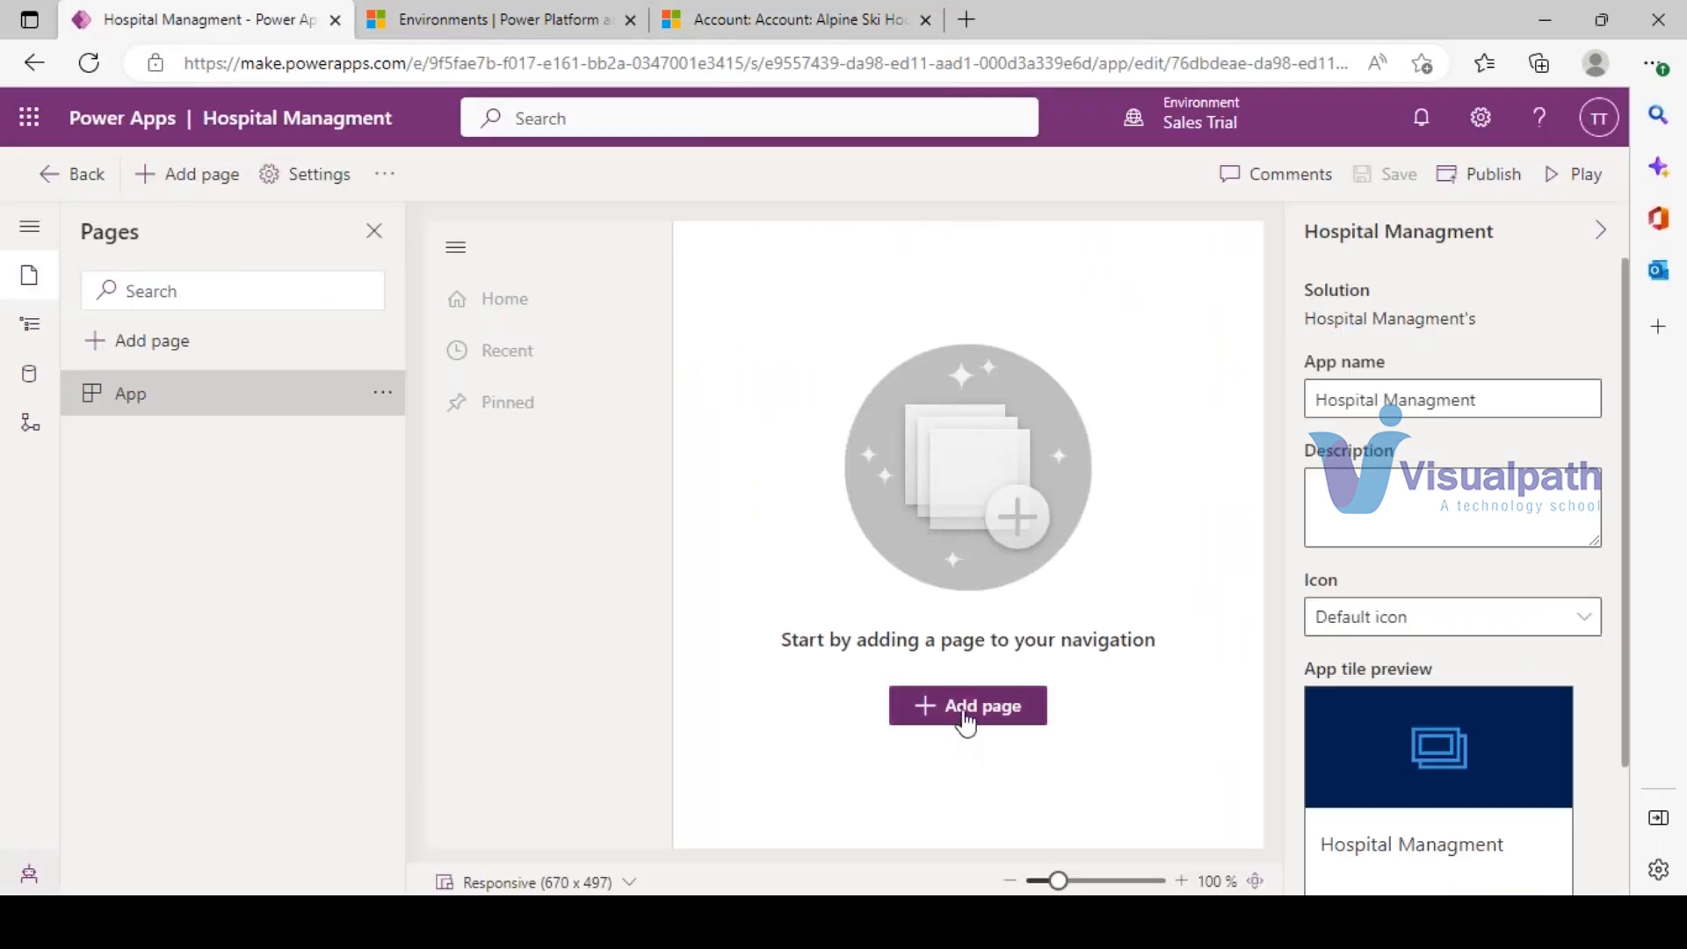
pyautogui.click(175, 349)
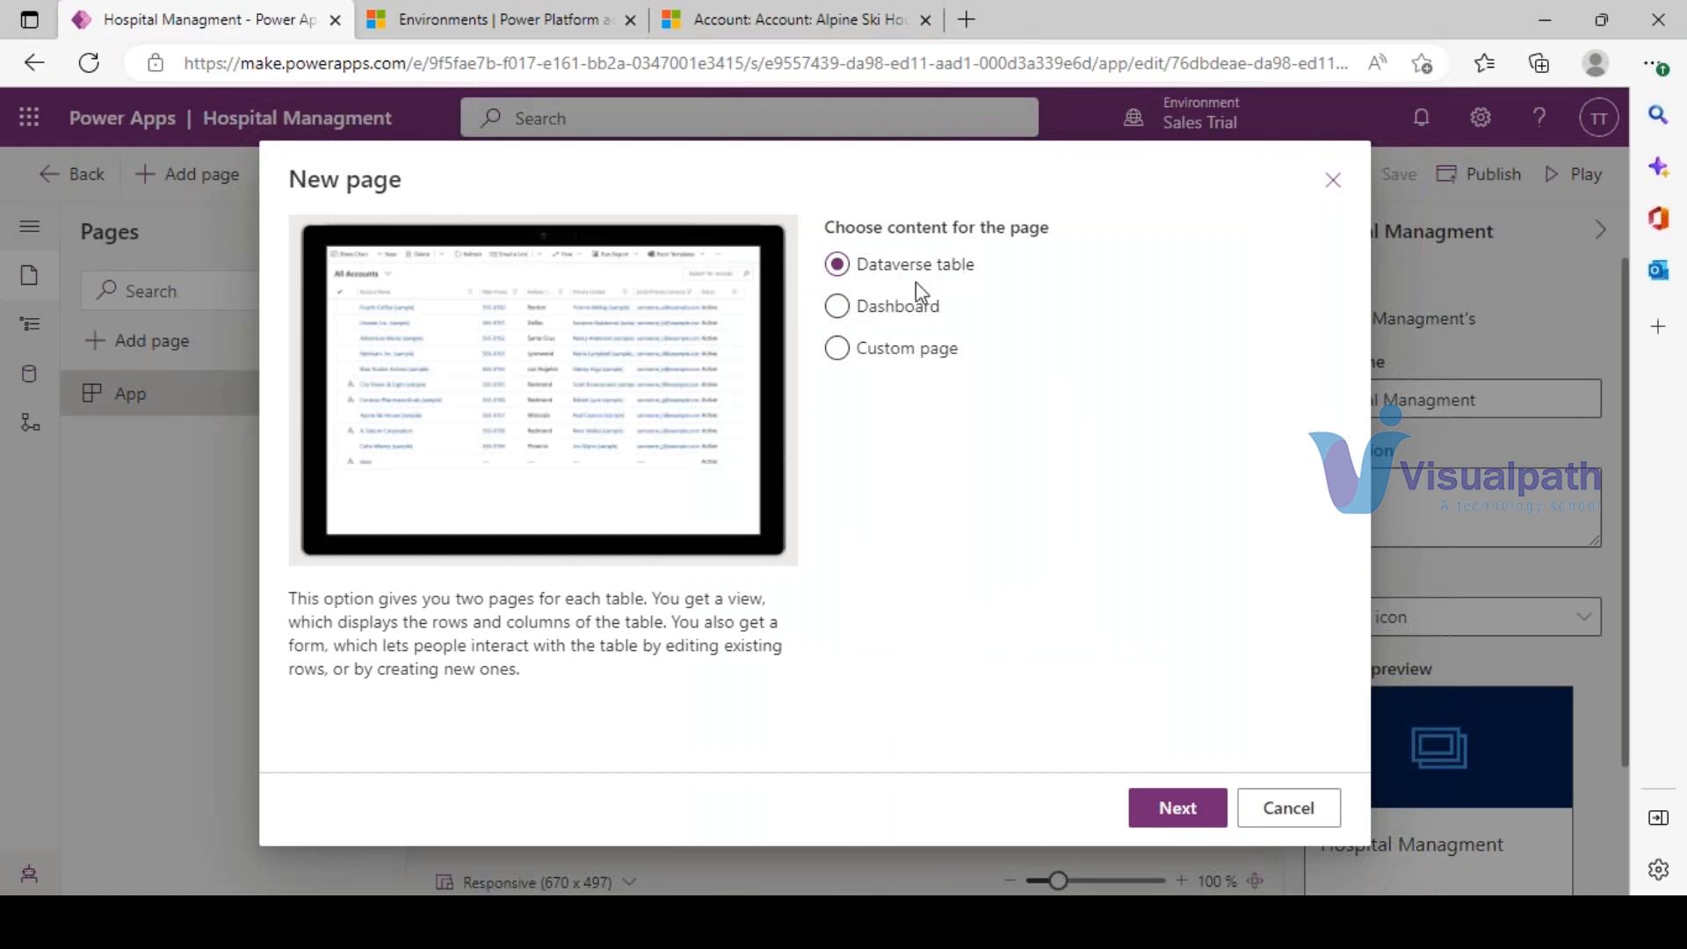
pyautogui.click(837, 313)
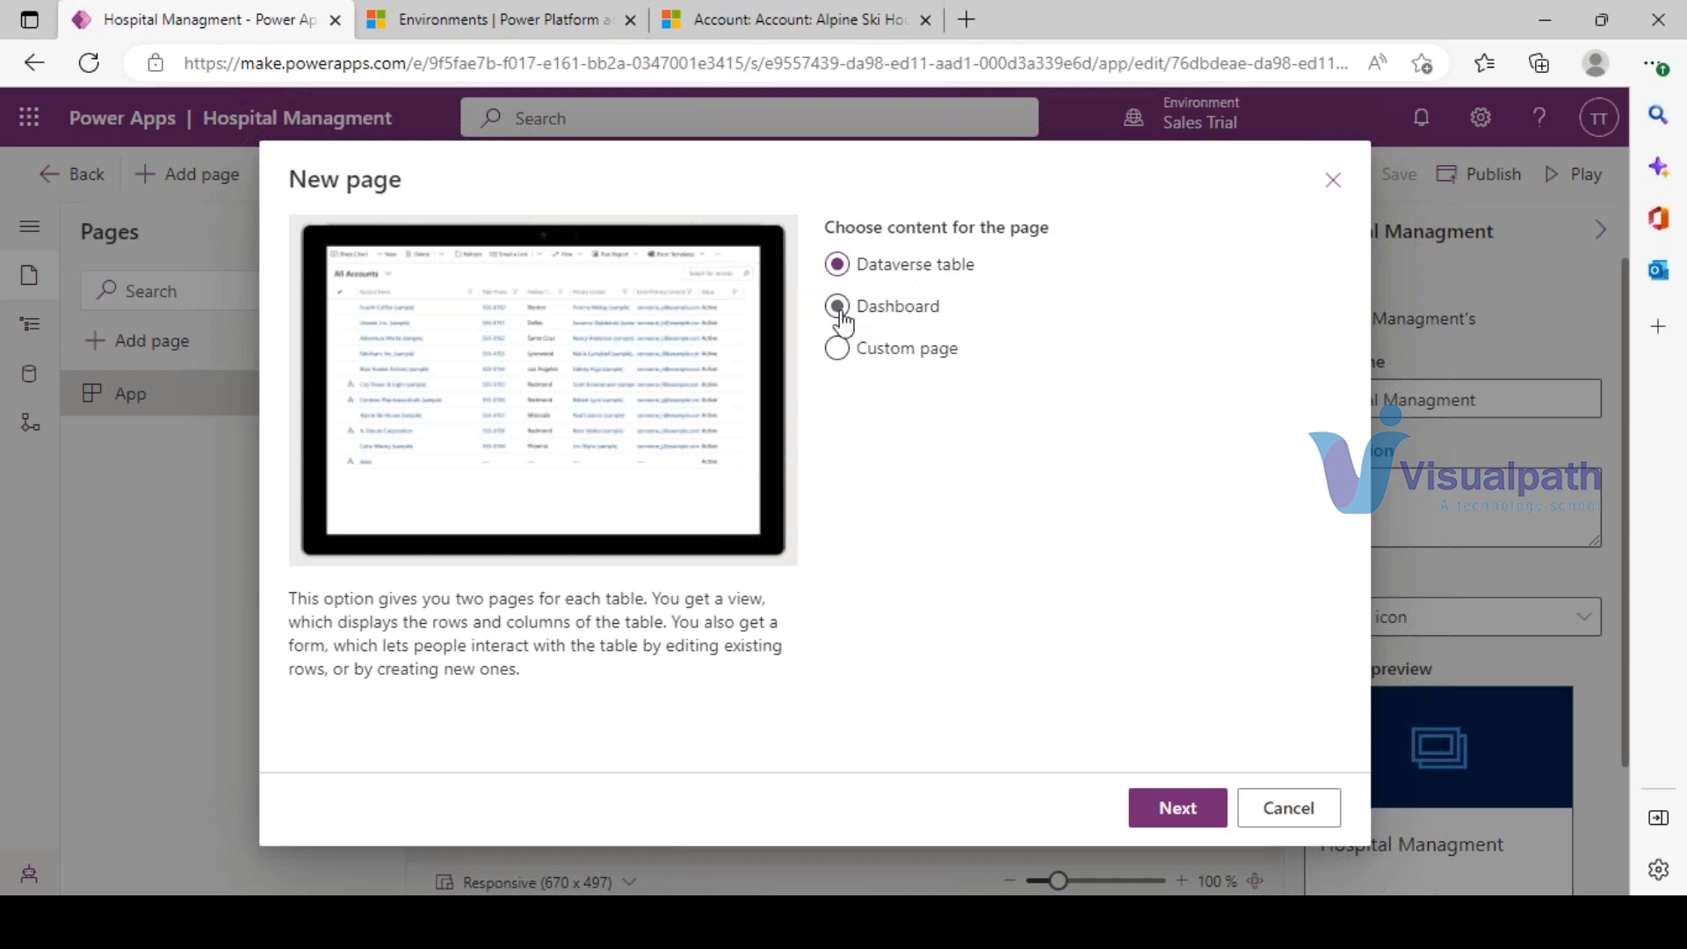
pyautogui.click(829, 363)
pyautogui.click(837, 264)
pyautogui.click(1168, 824)
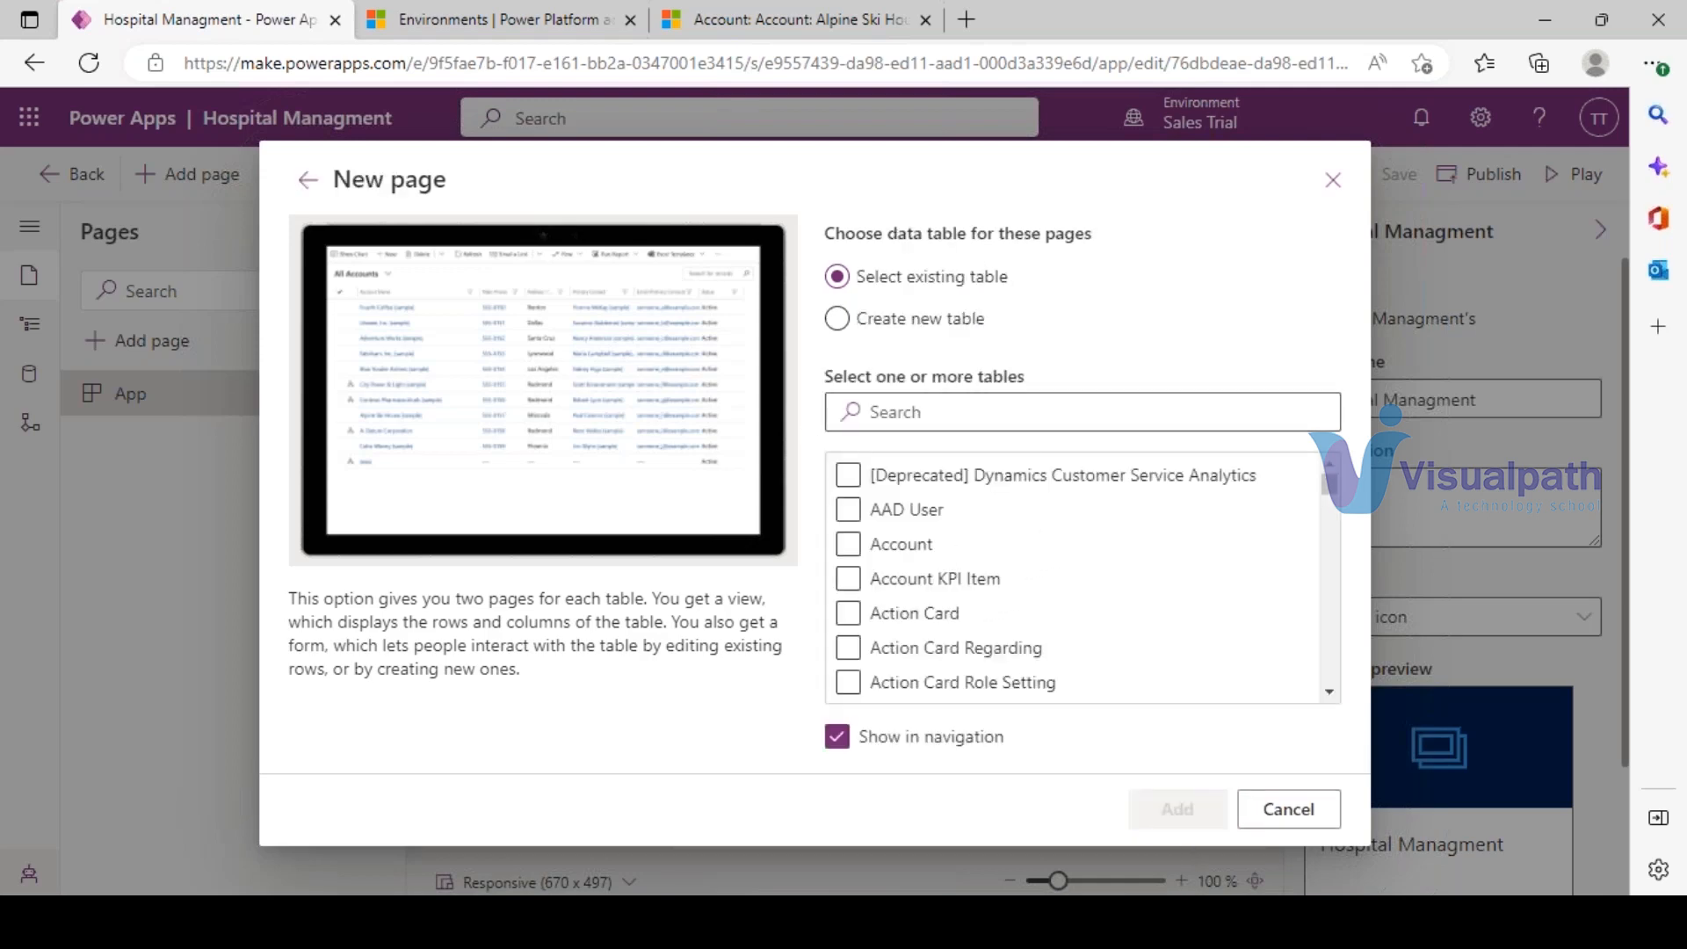
pyautogui.click(952, 410)
pyautogui.write('pati')
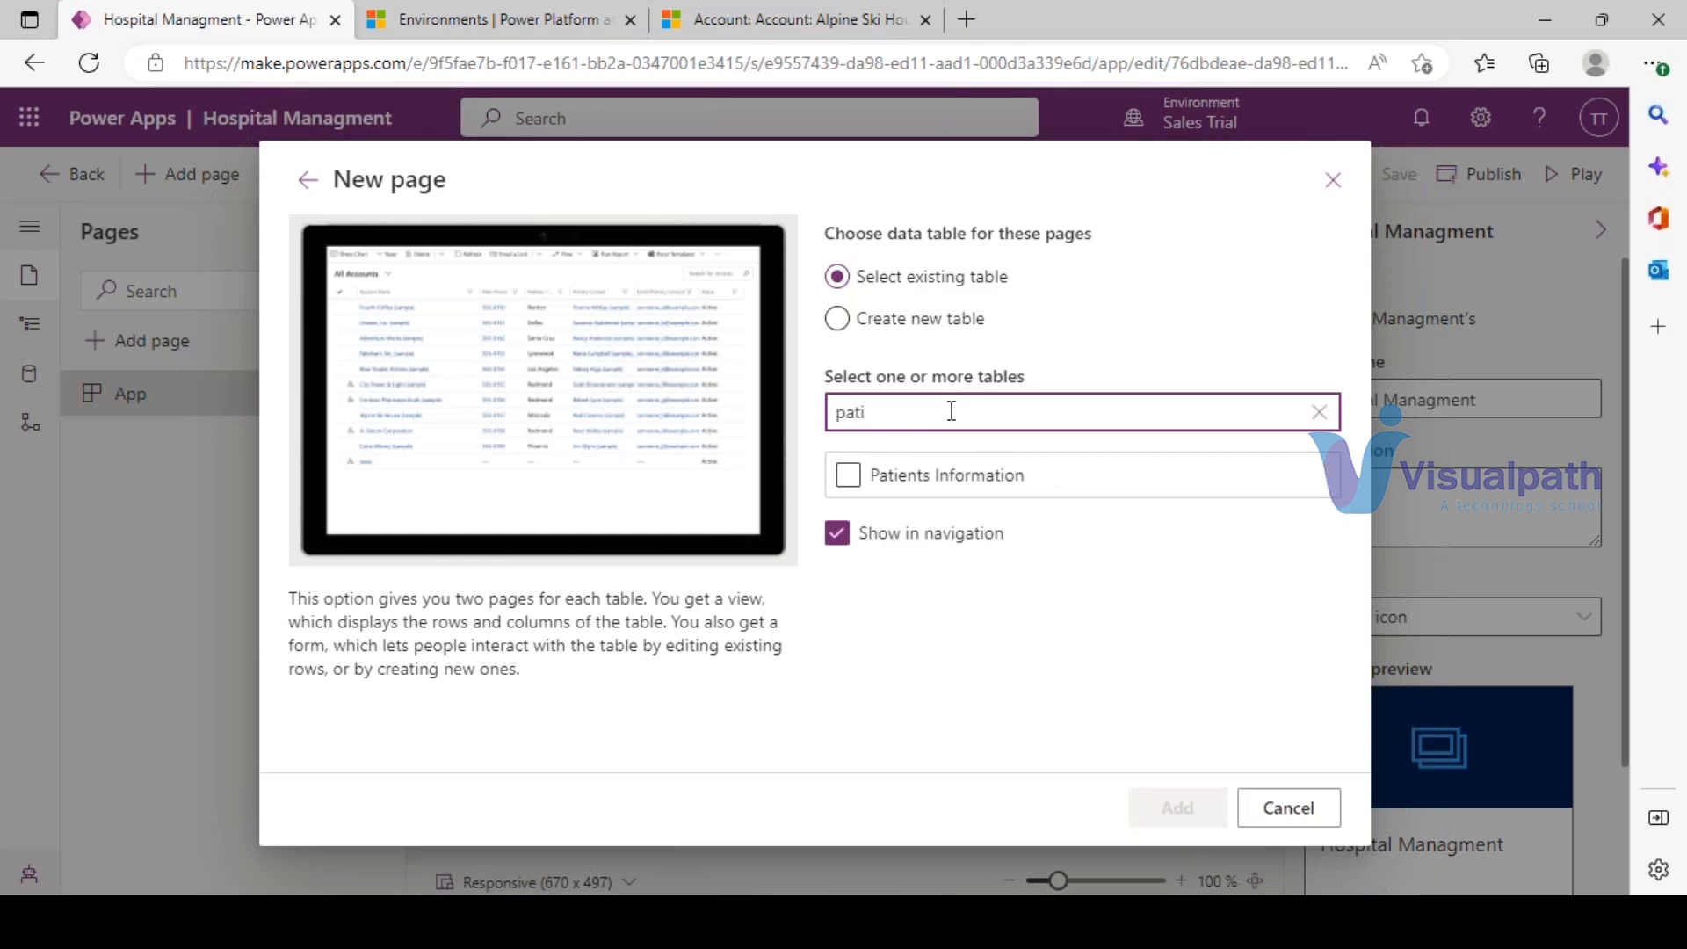
pyautogui.click(917, 486)
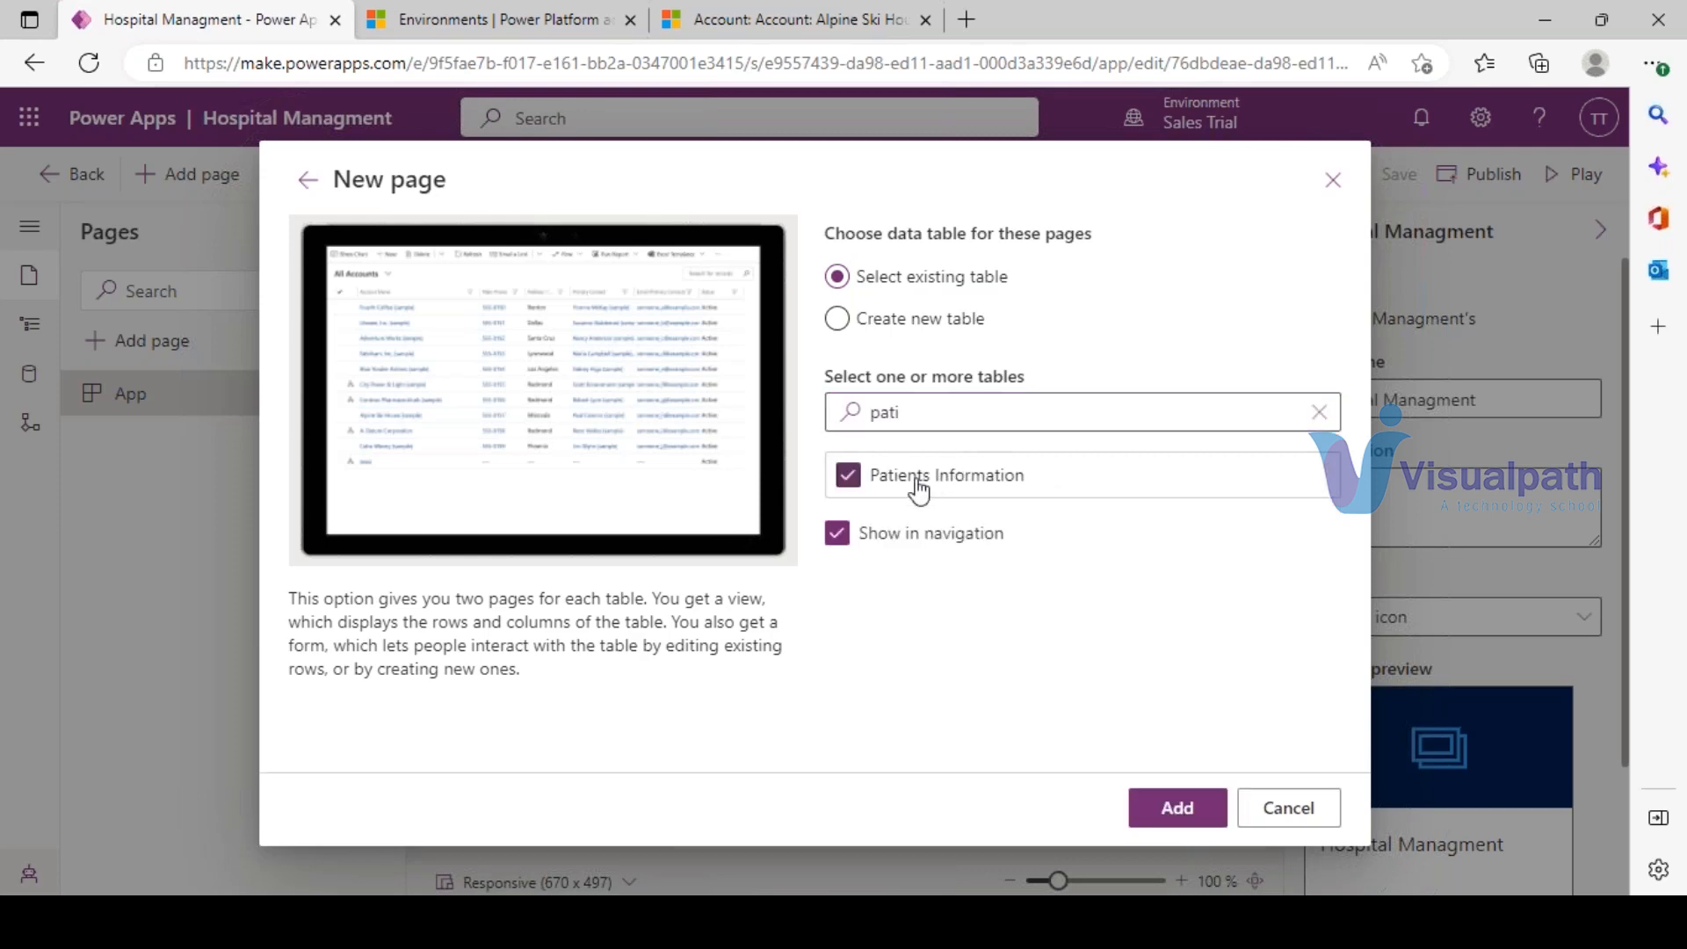
pyautogui.click(1168, 817)
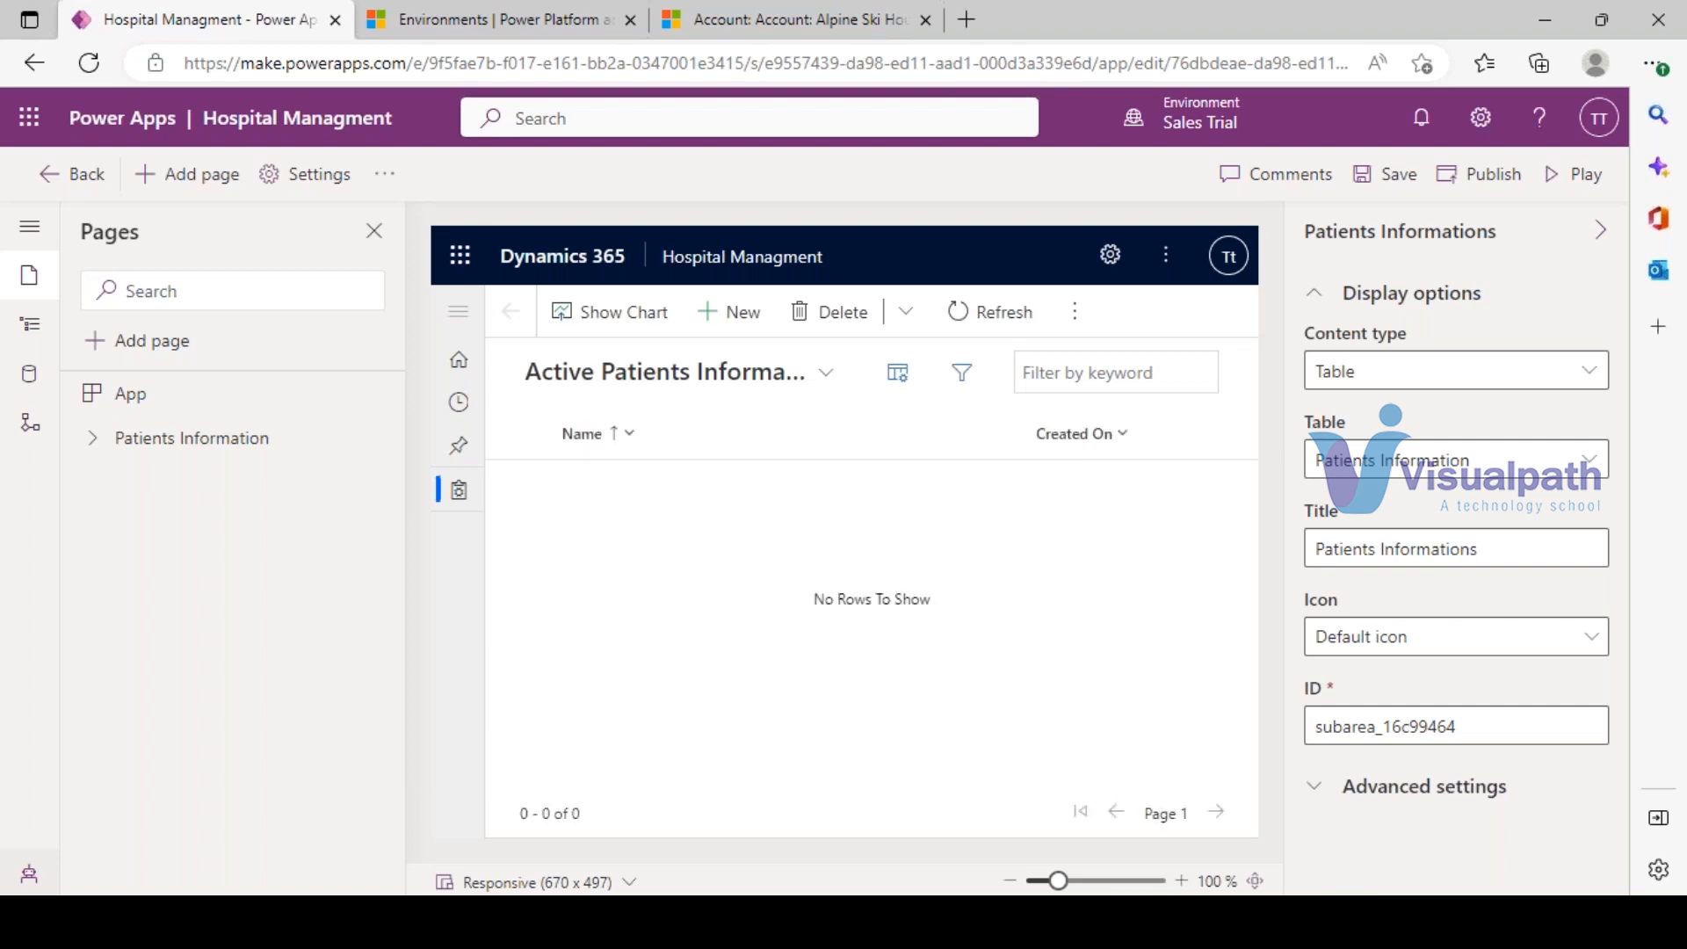
# Save, publish and play the Hospital Managment app with its Patients Information page
pyautogui.click(458, 489)
pyautogui.click(1385, 174)
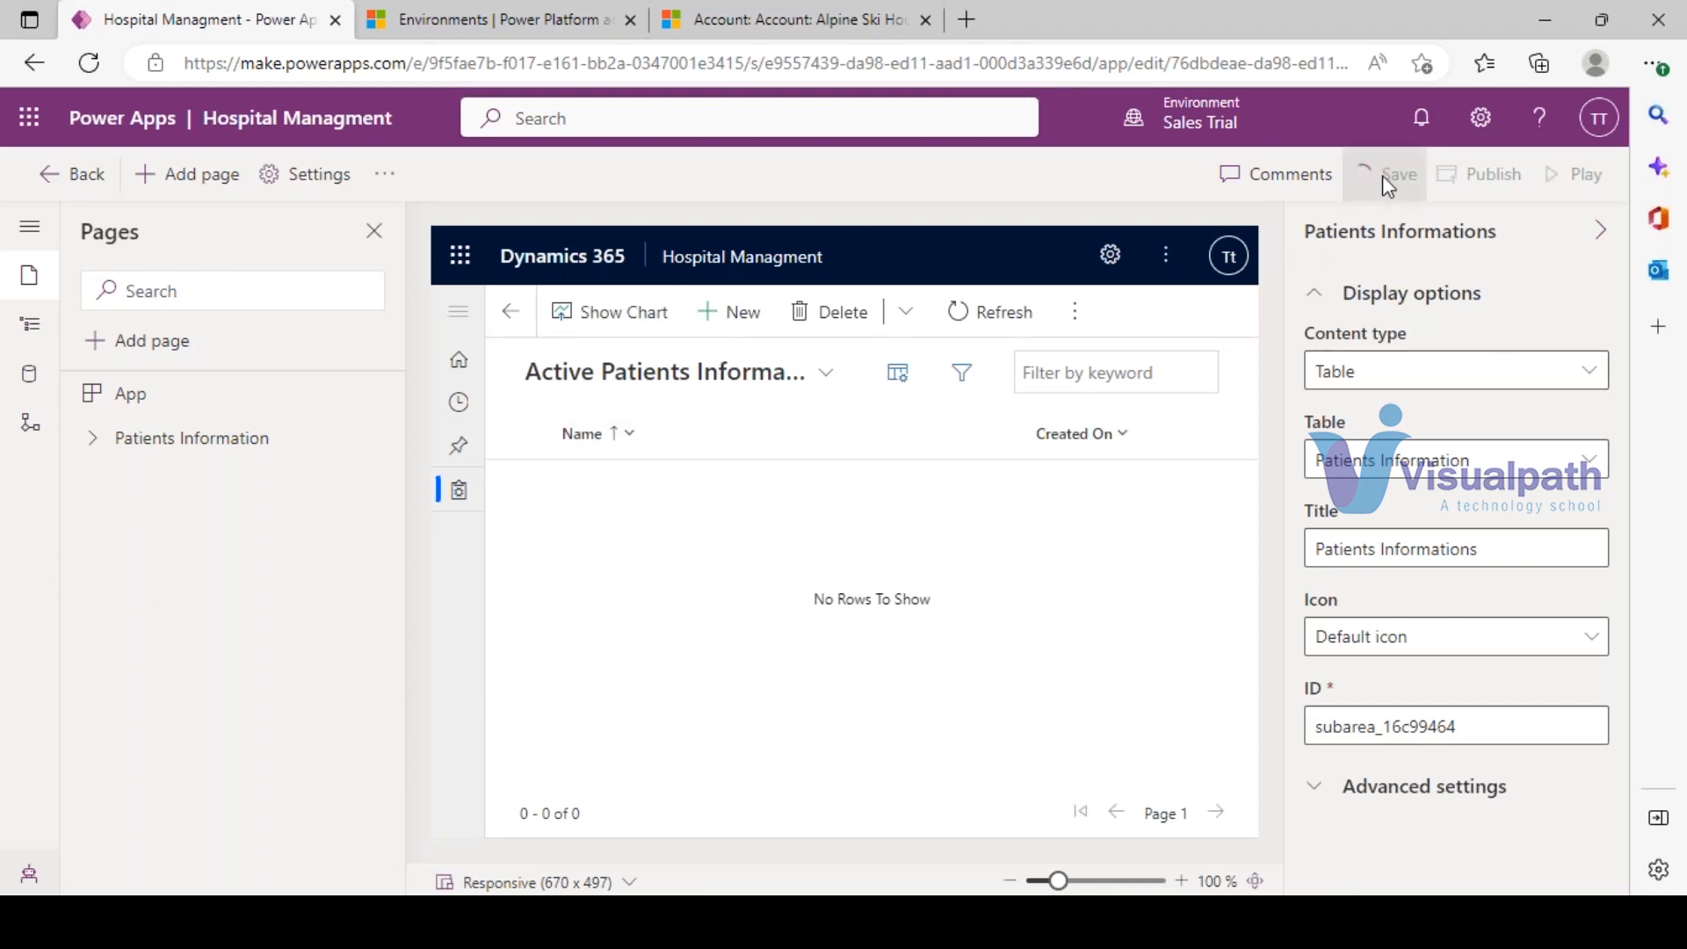
pyautogui.click(1485, 174)
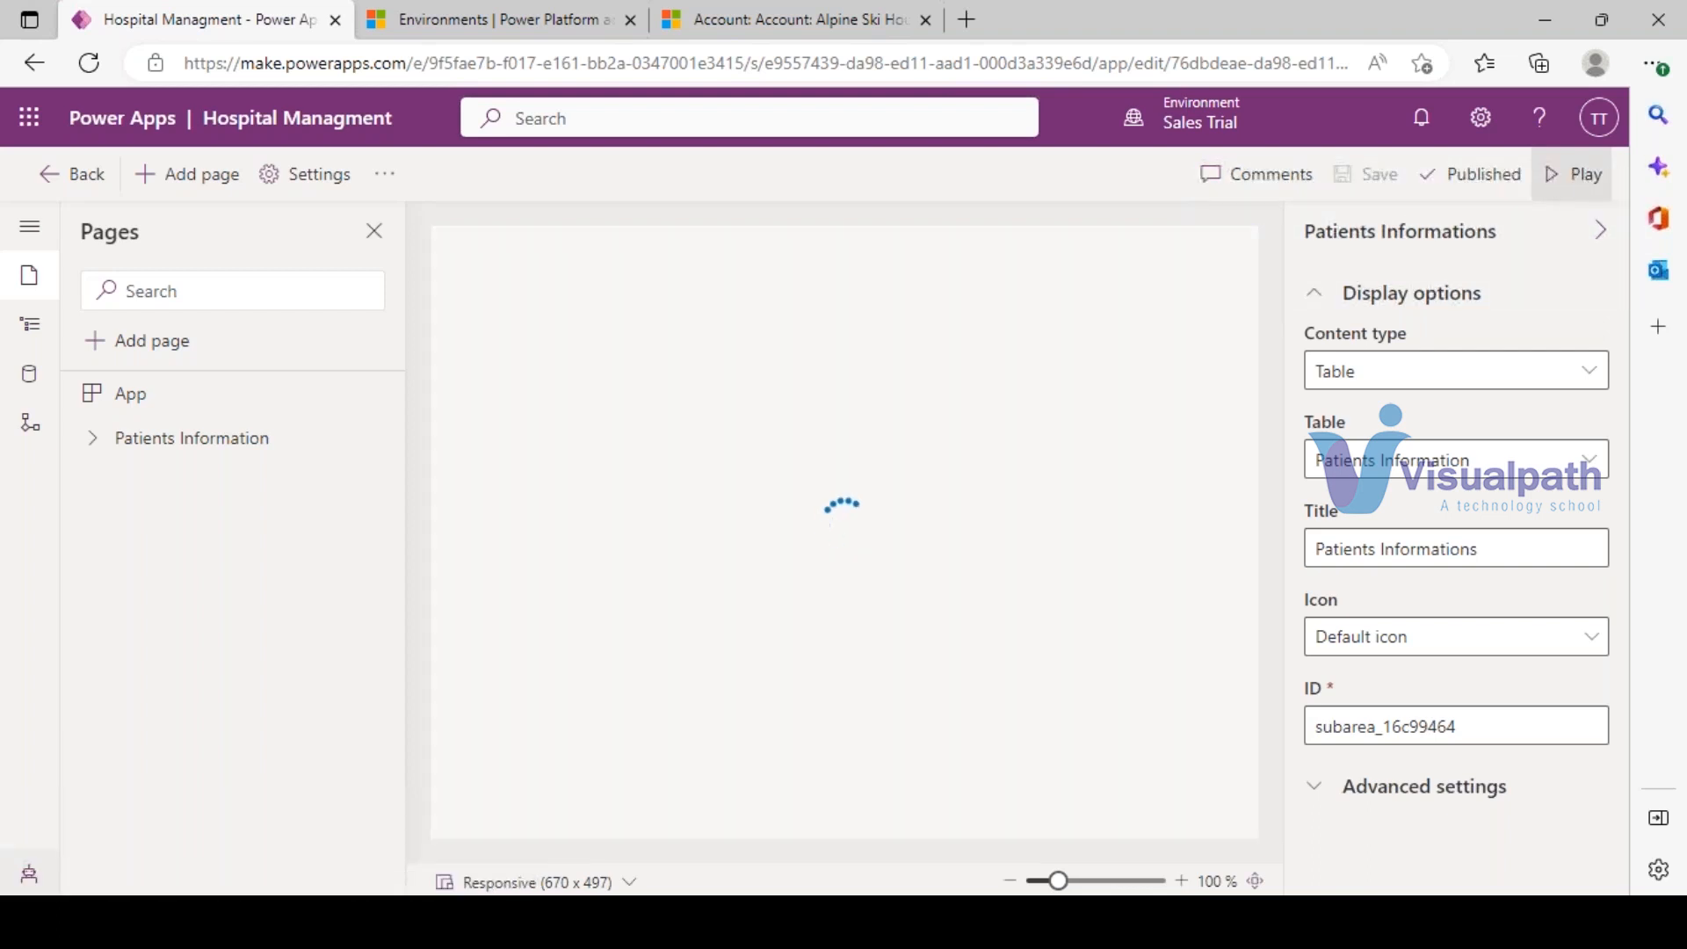
pyautogui.click(1565, 180)
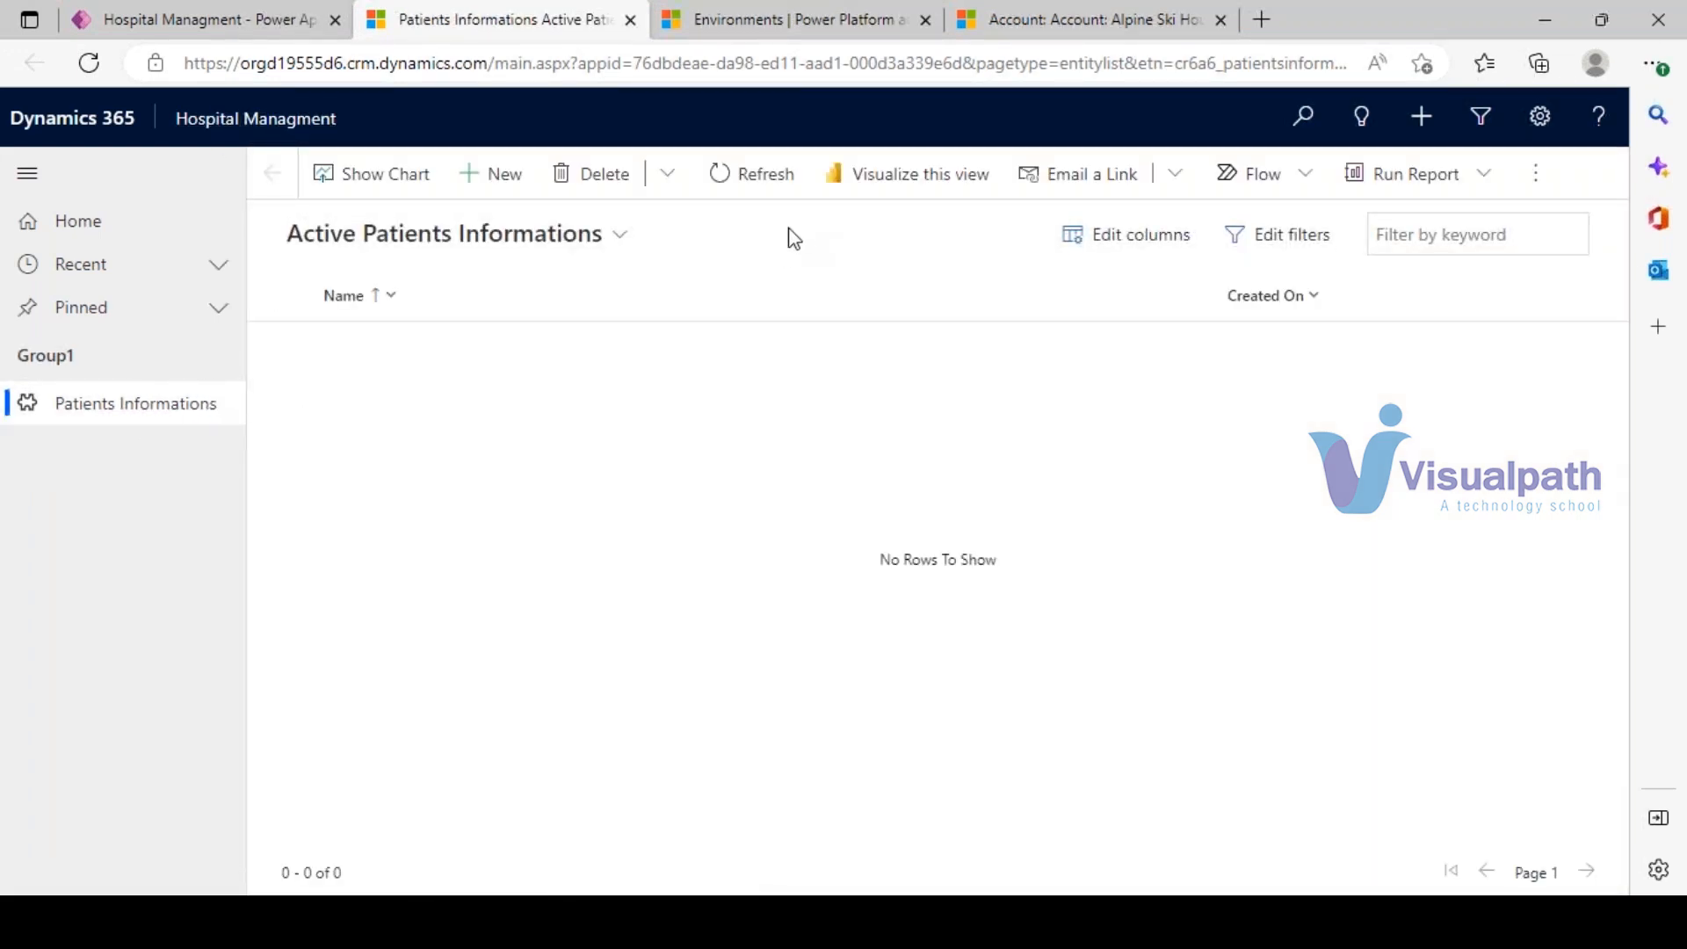
# Create a new Patients Information record named P1 and save it
pyautogui.click(502, 175)
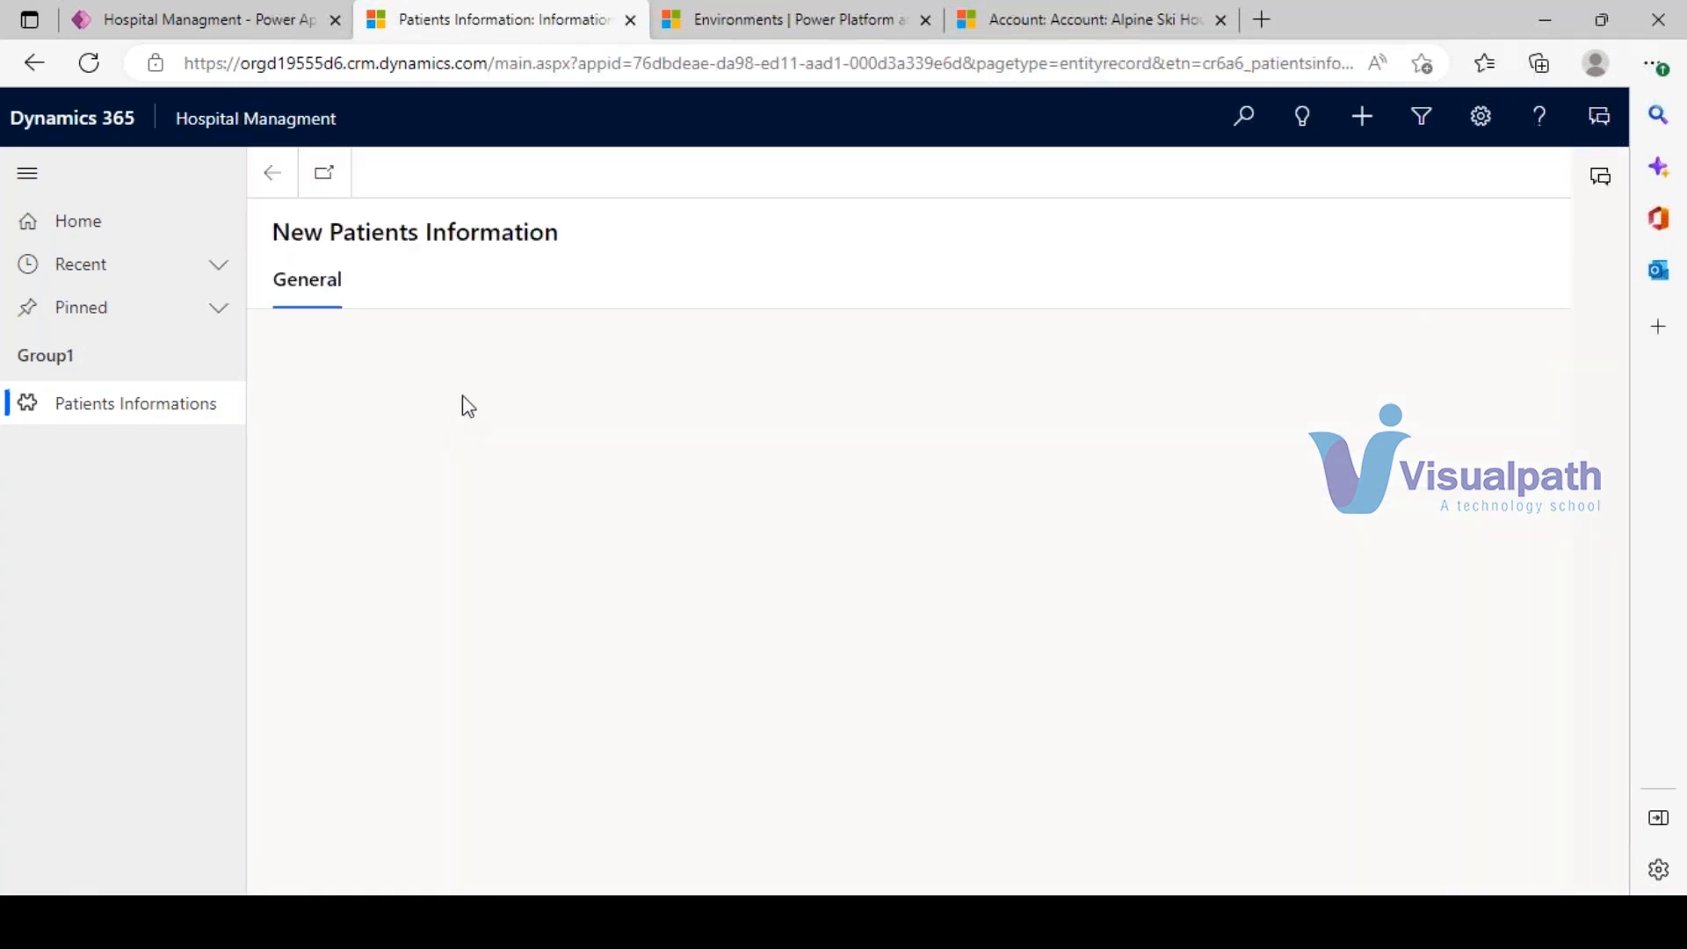
pyautogui.click(572, 387)
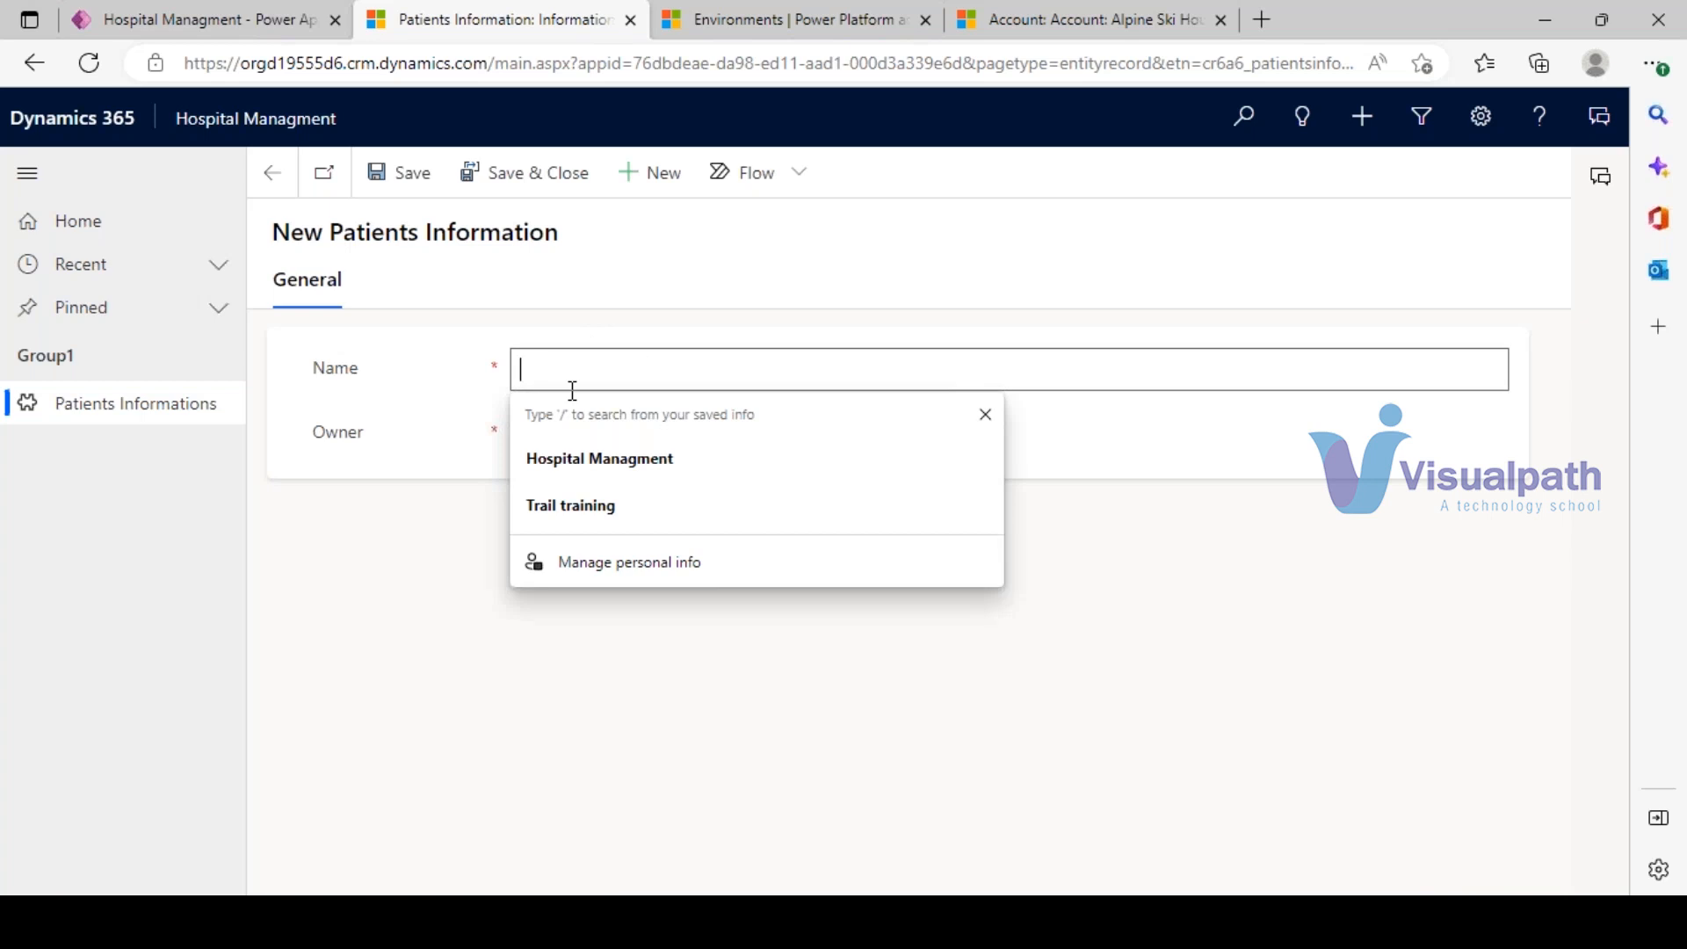
pyautogui.write('P1')
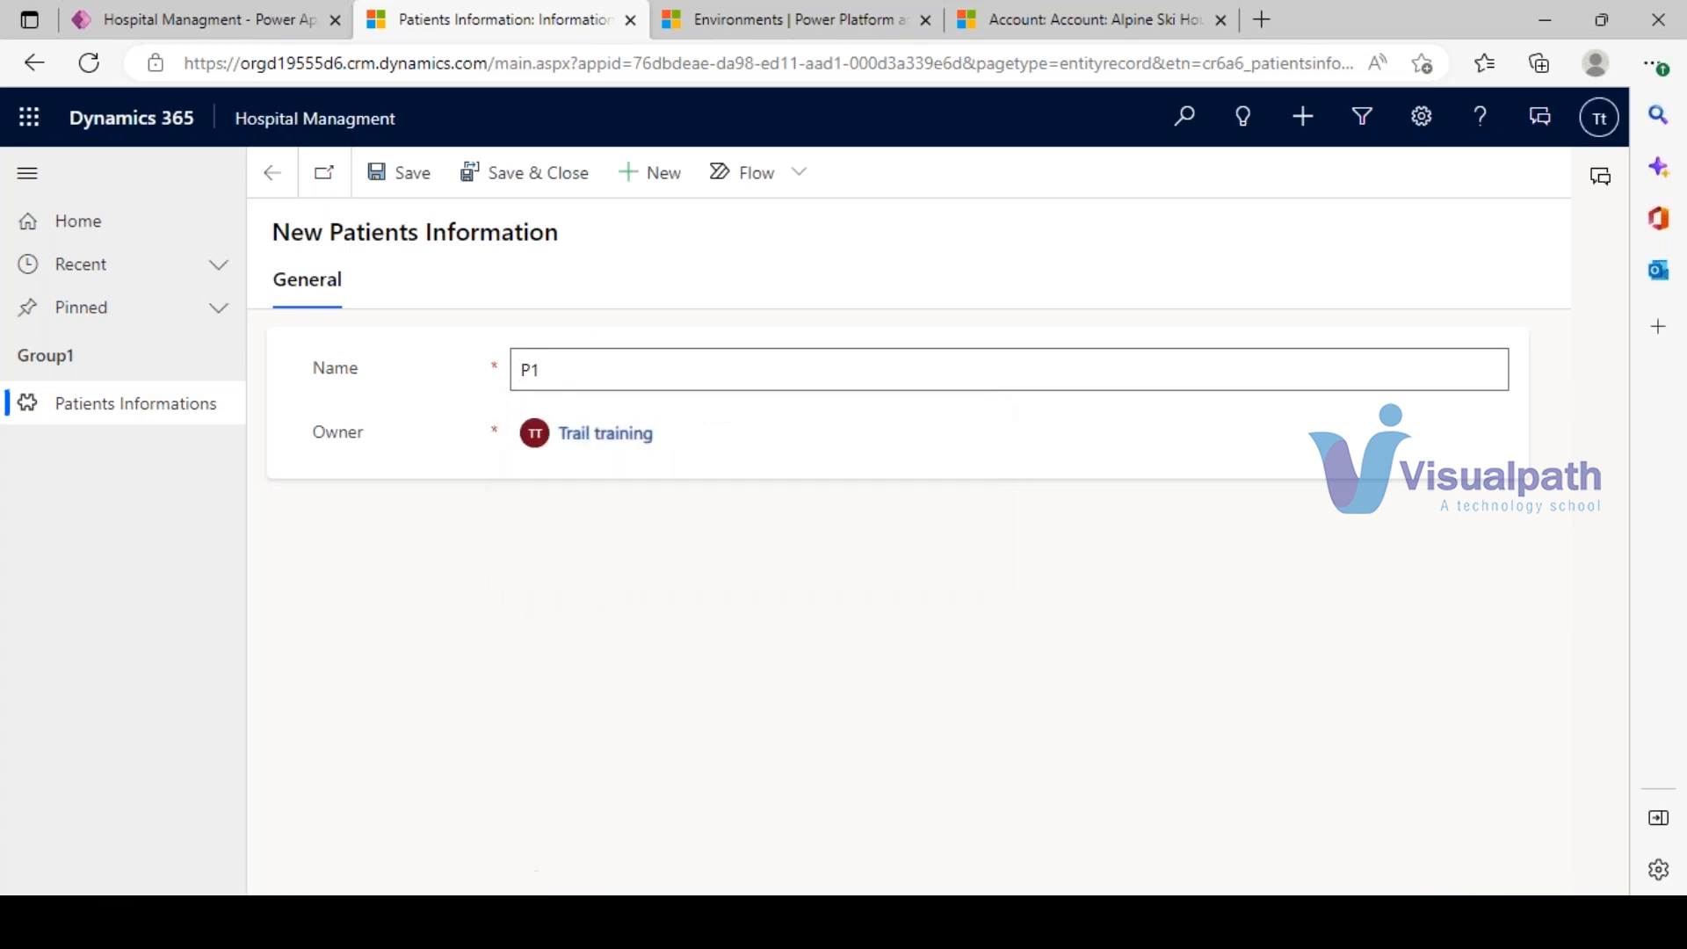
pyautogui.click(399, 174)
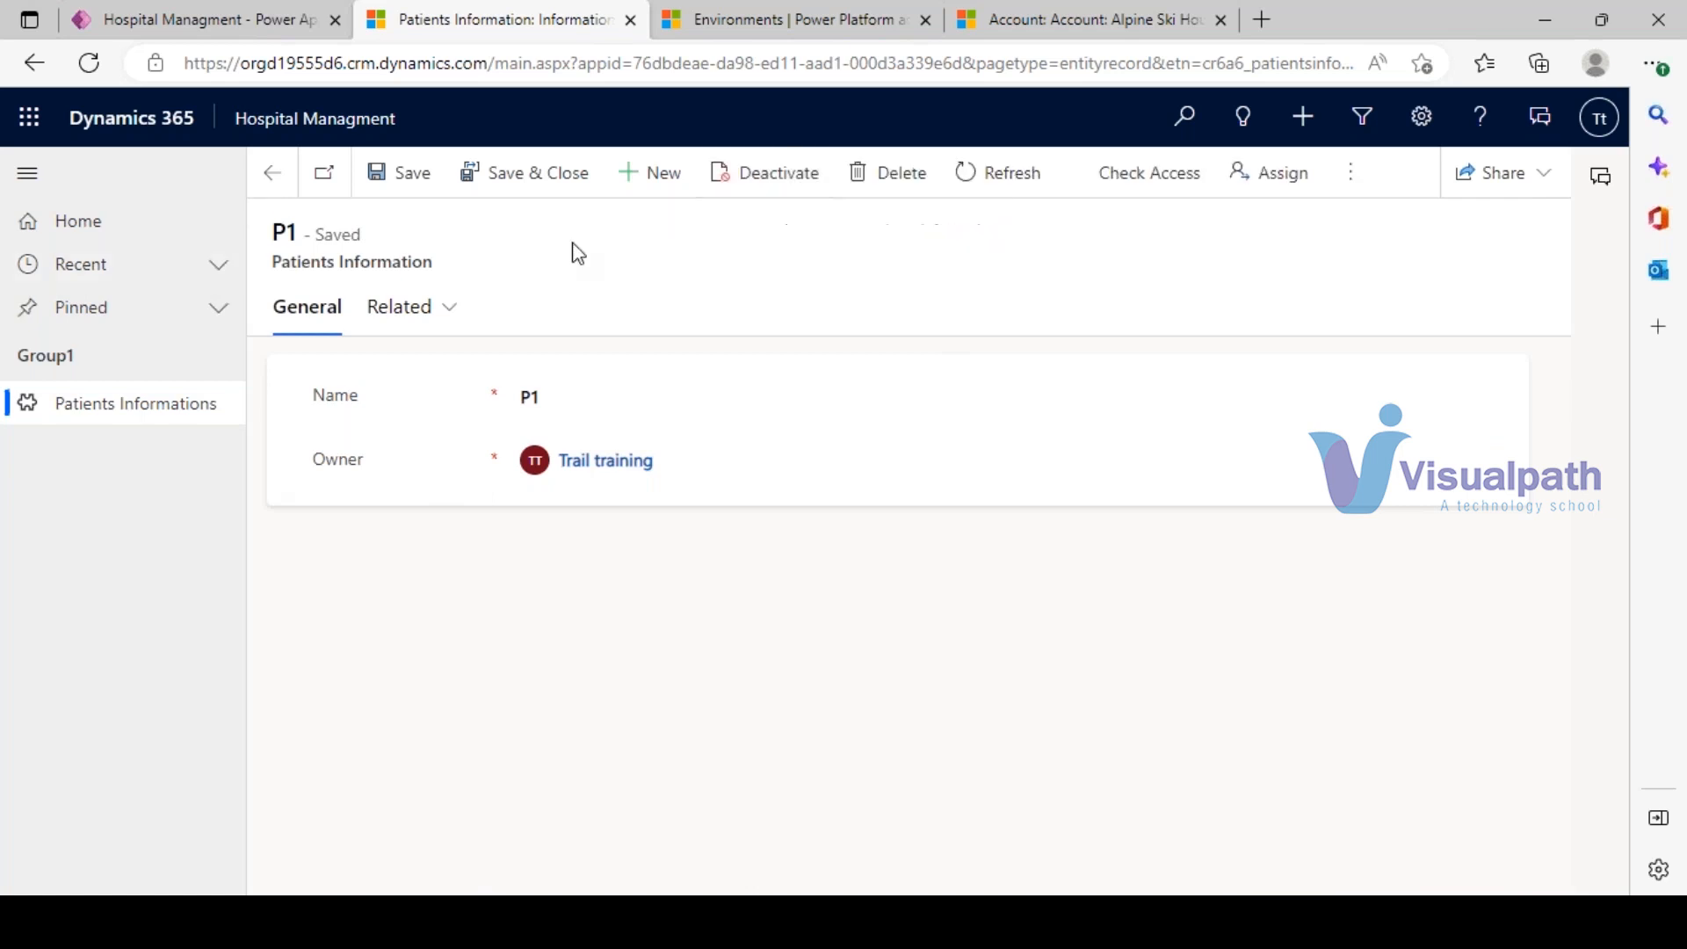
# Add a second record named P2, save and close it, and return to the Patients Informations list
pyautogui.click(649, 173)
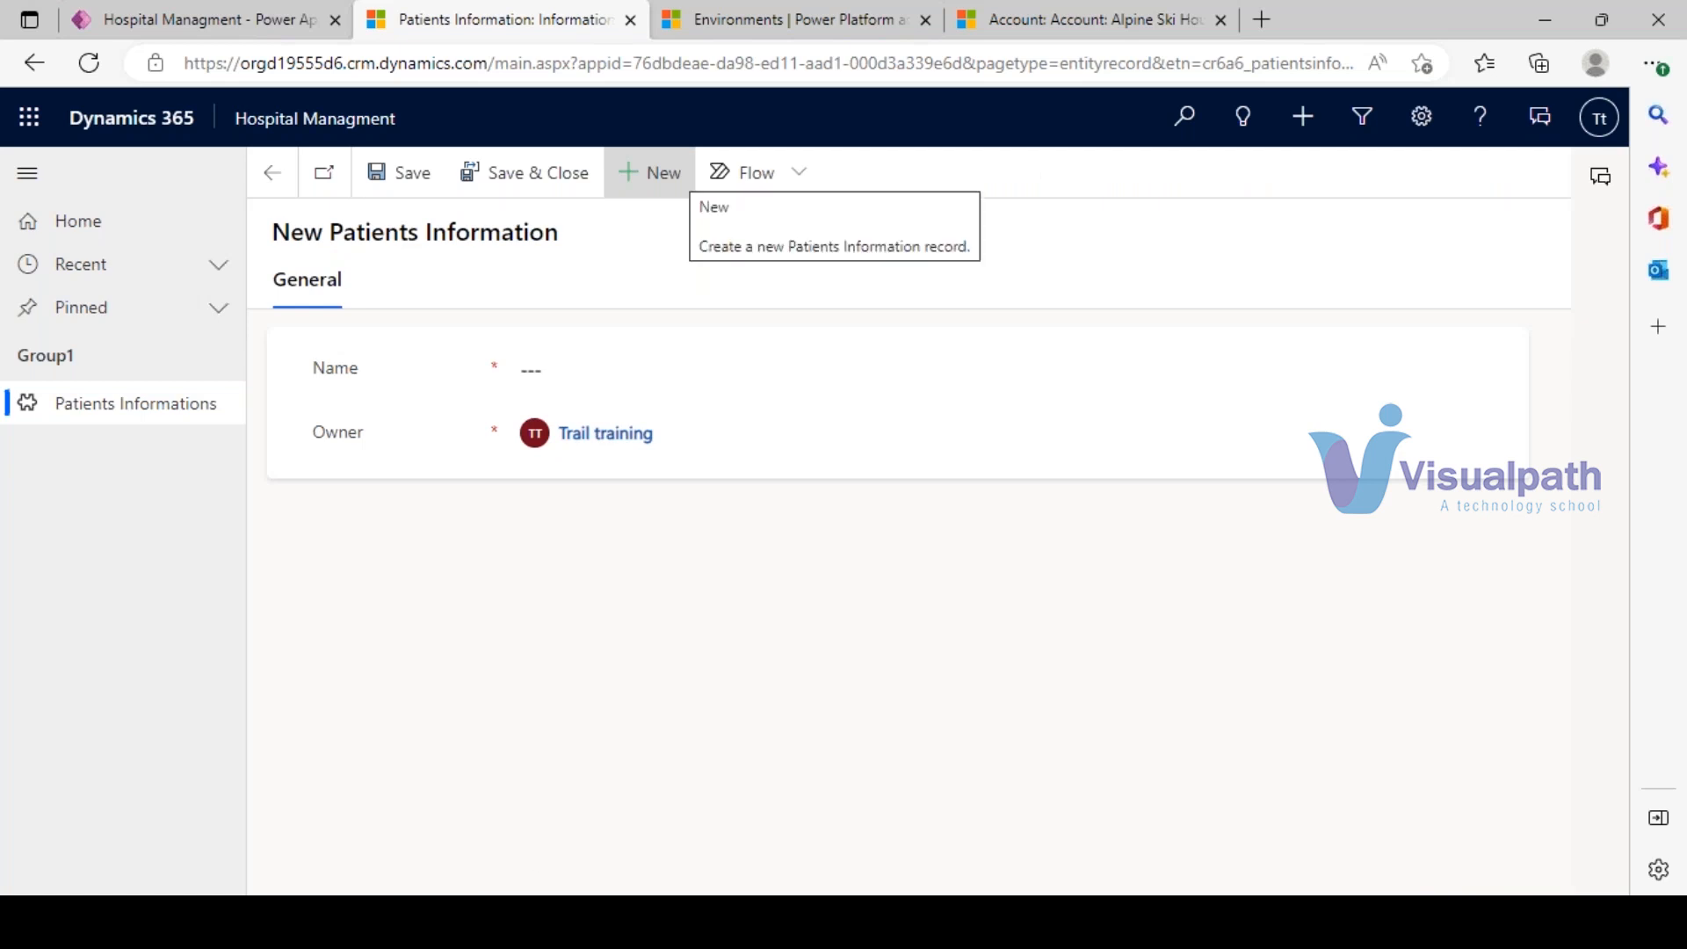
pyautogui.click(619, 361)
pyautogui.write('P2')
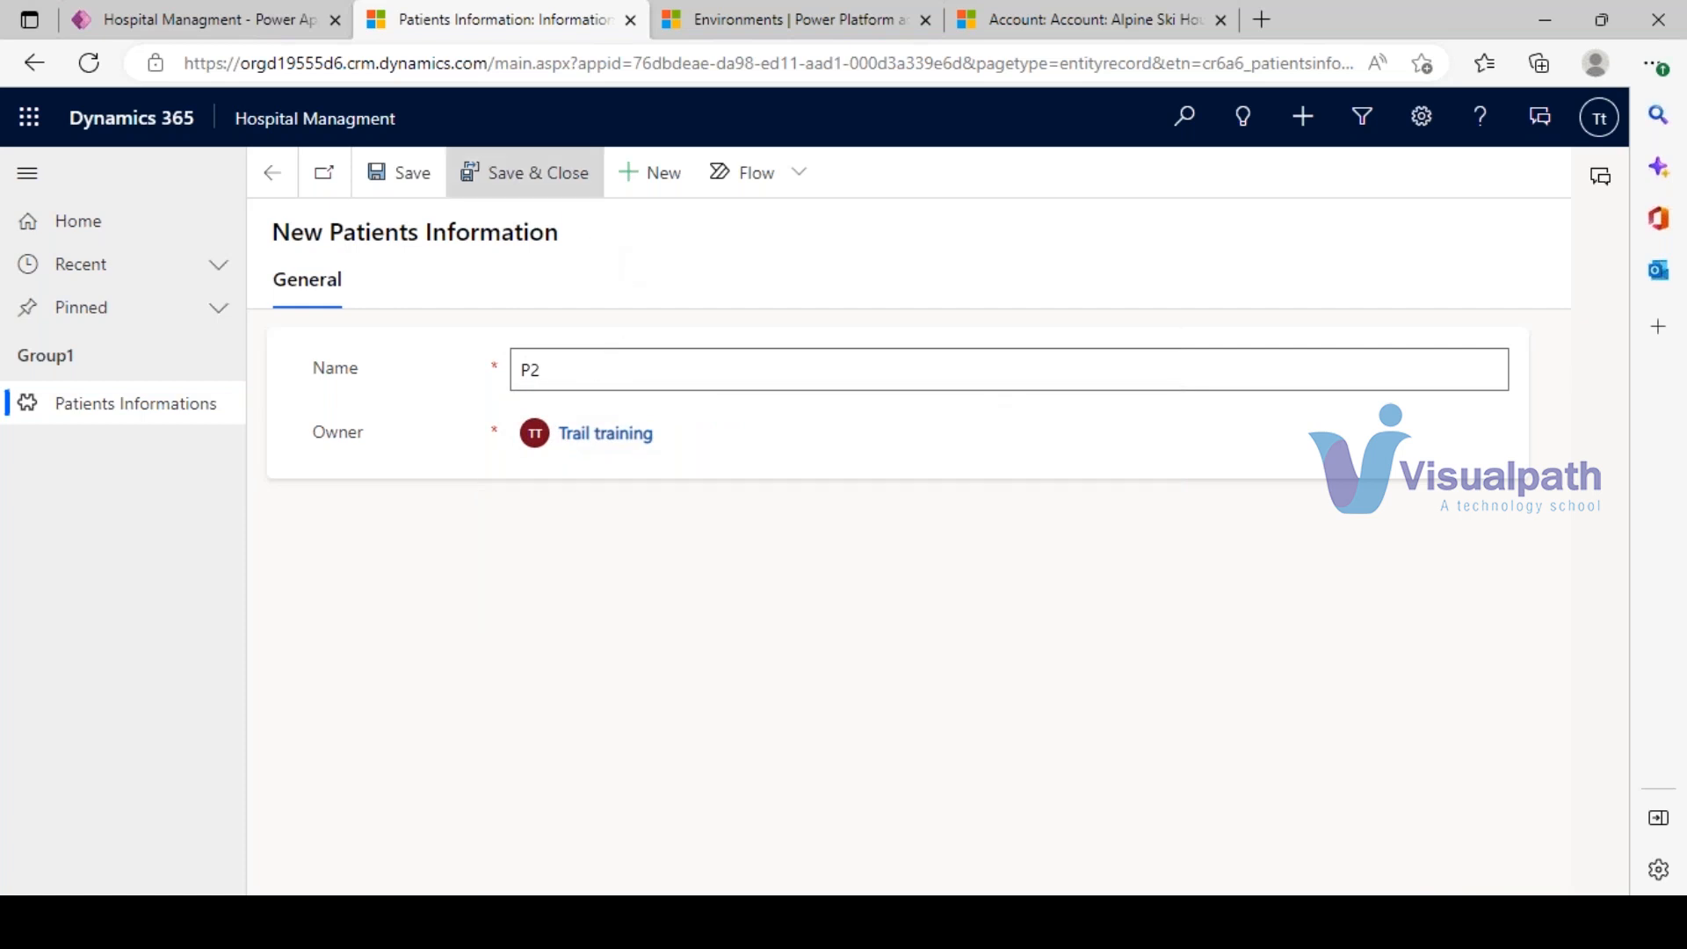
pyautogui.click(524, 172)
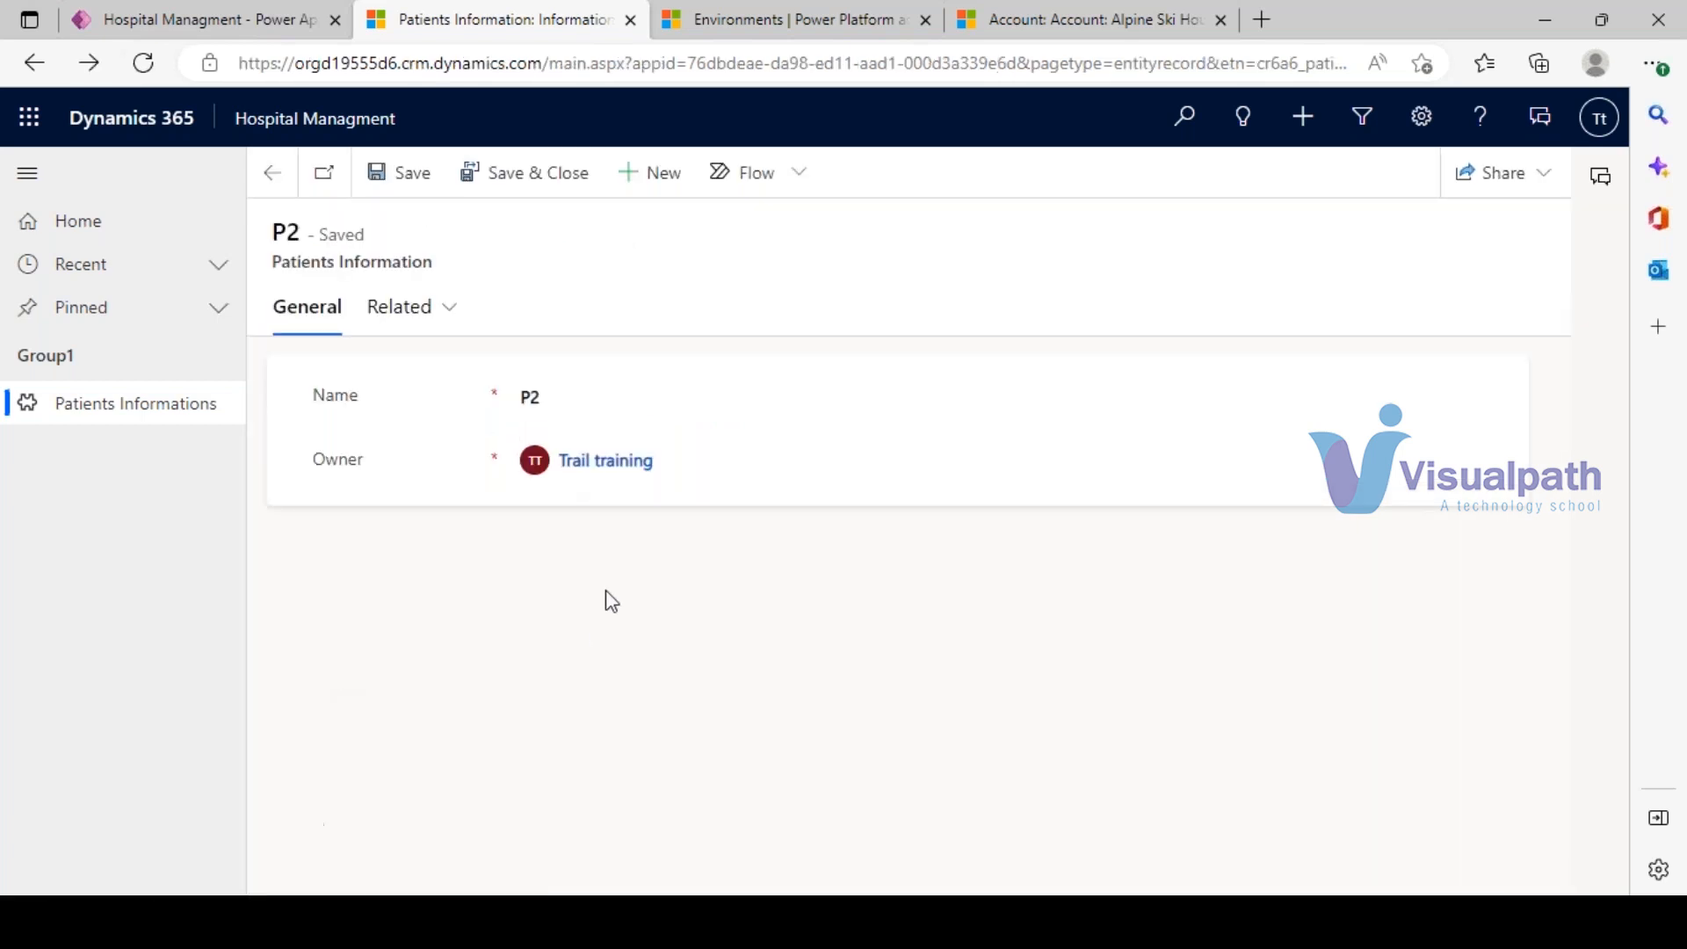
pyautogui.click(196, 406)
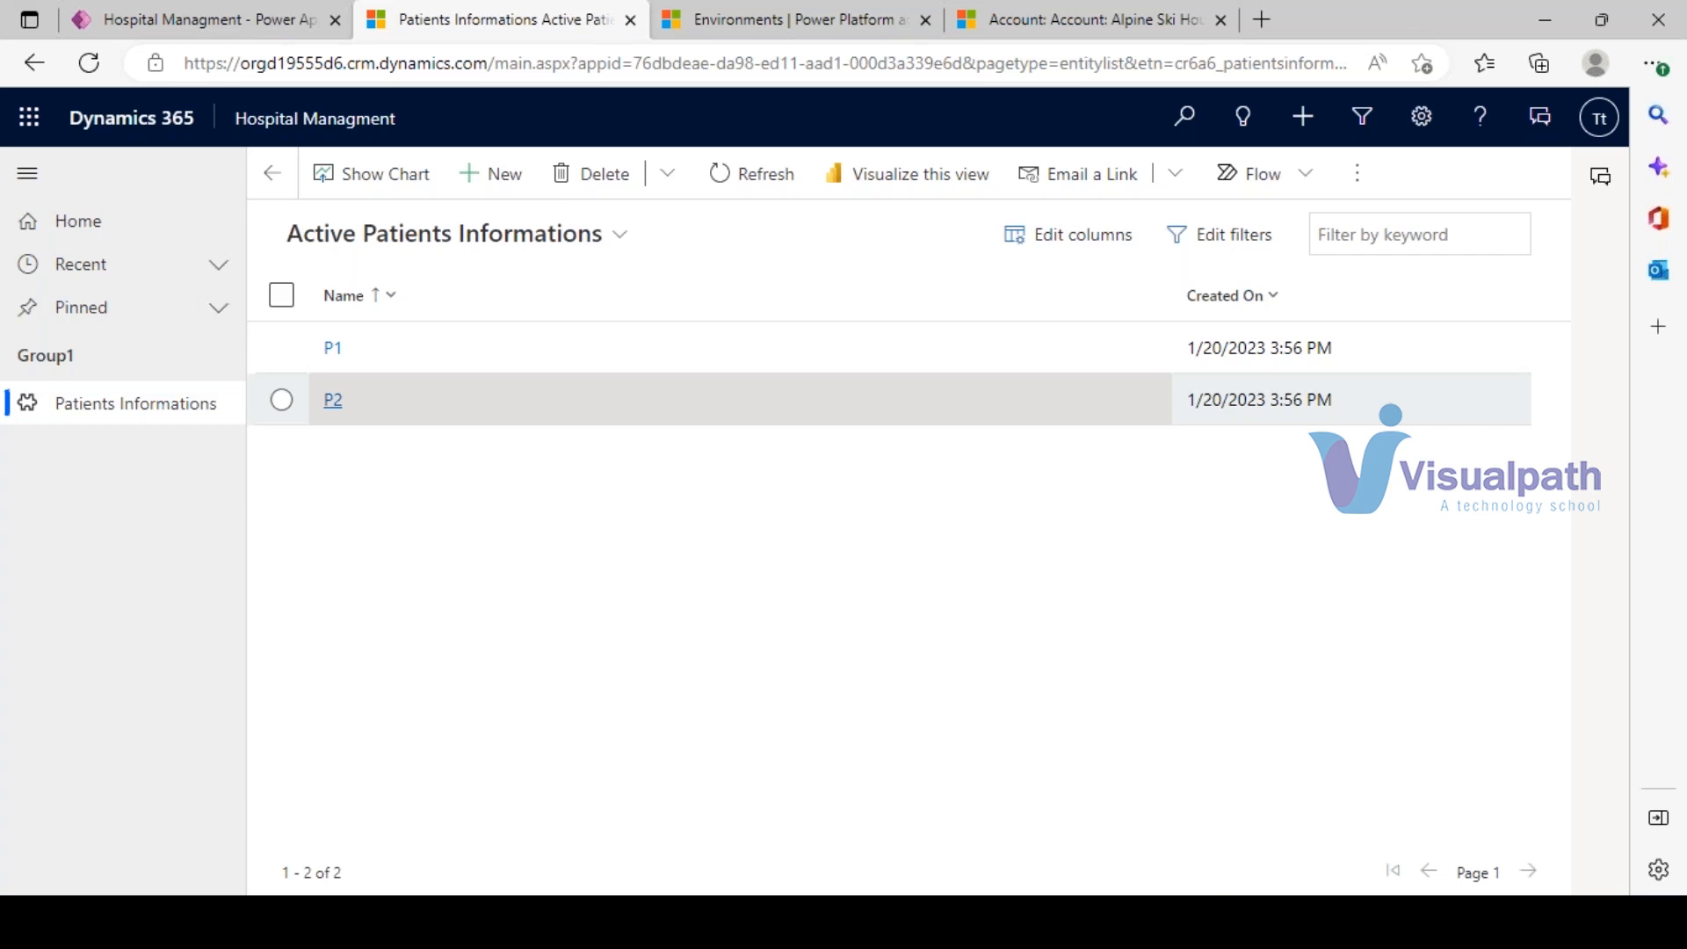
# Browse the available apps list and open the Dynamics 365 custom app
pyautogui.click(316, 118)
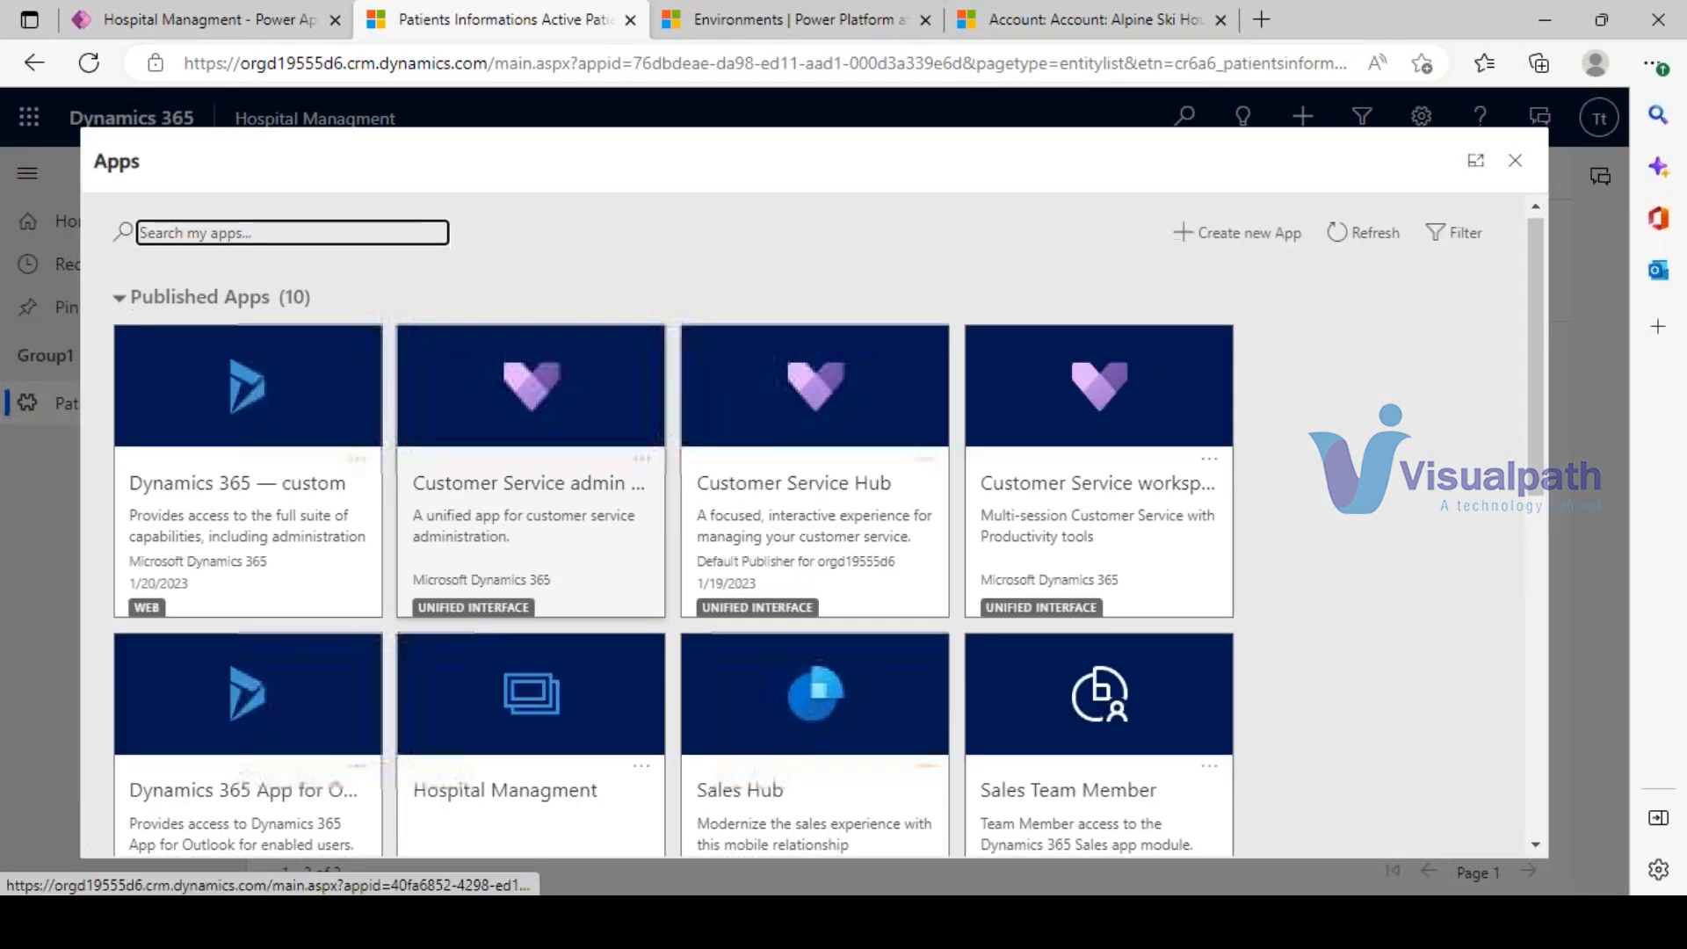
pyautogui.scroll(-8, 407, 365)
pyautogui.scroll(4, 211, 631)
pyautogui.scroll(-5, 211, 630)
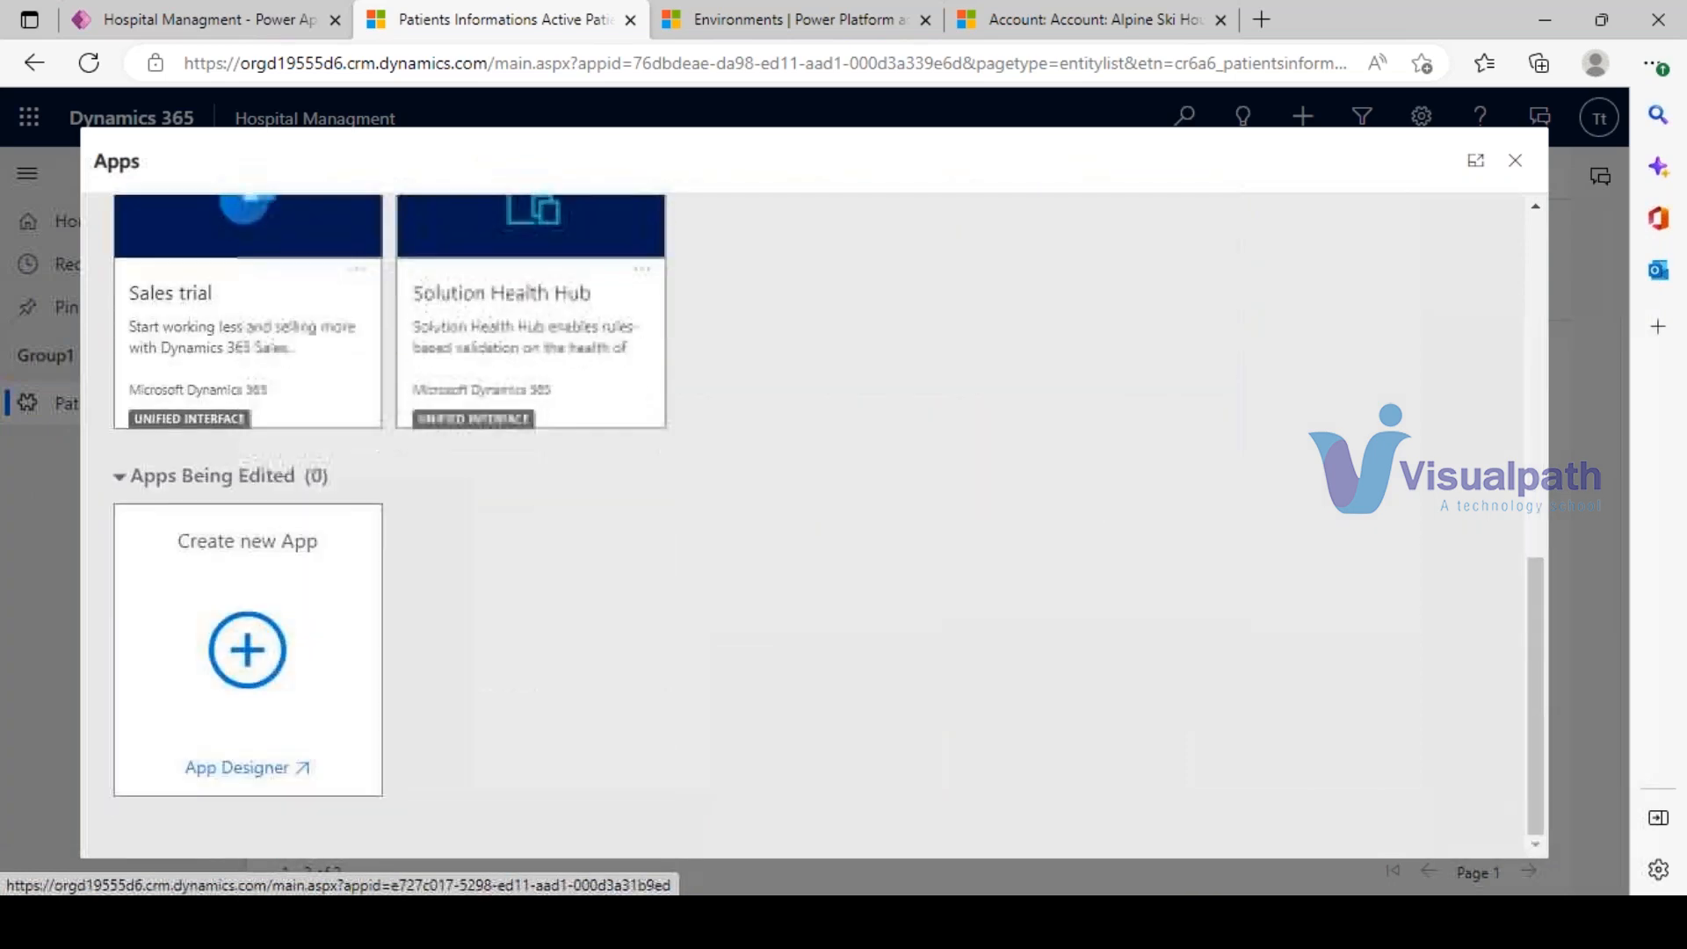
pyautogui.scroll(5, 546, 602)
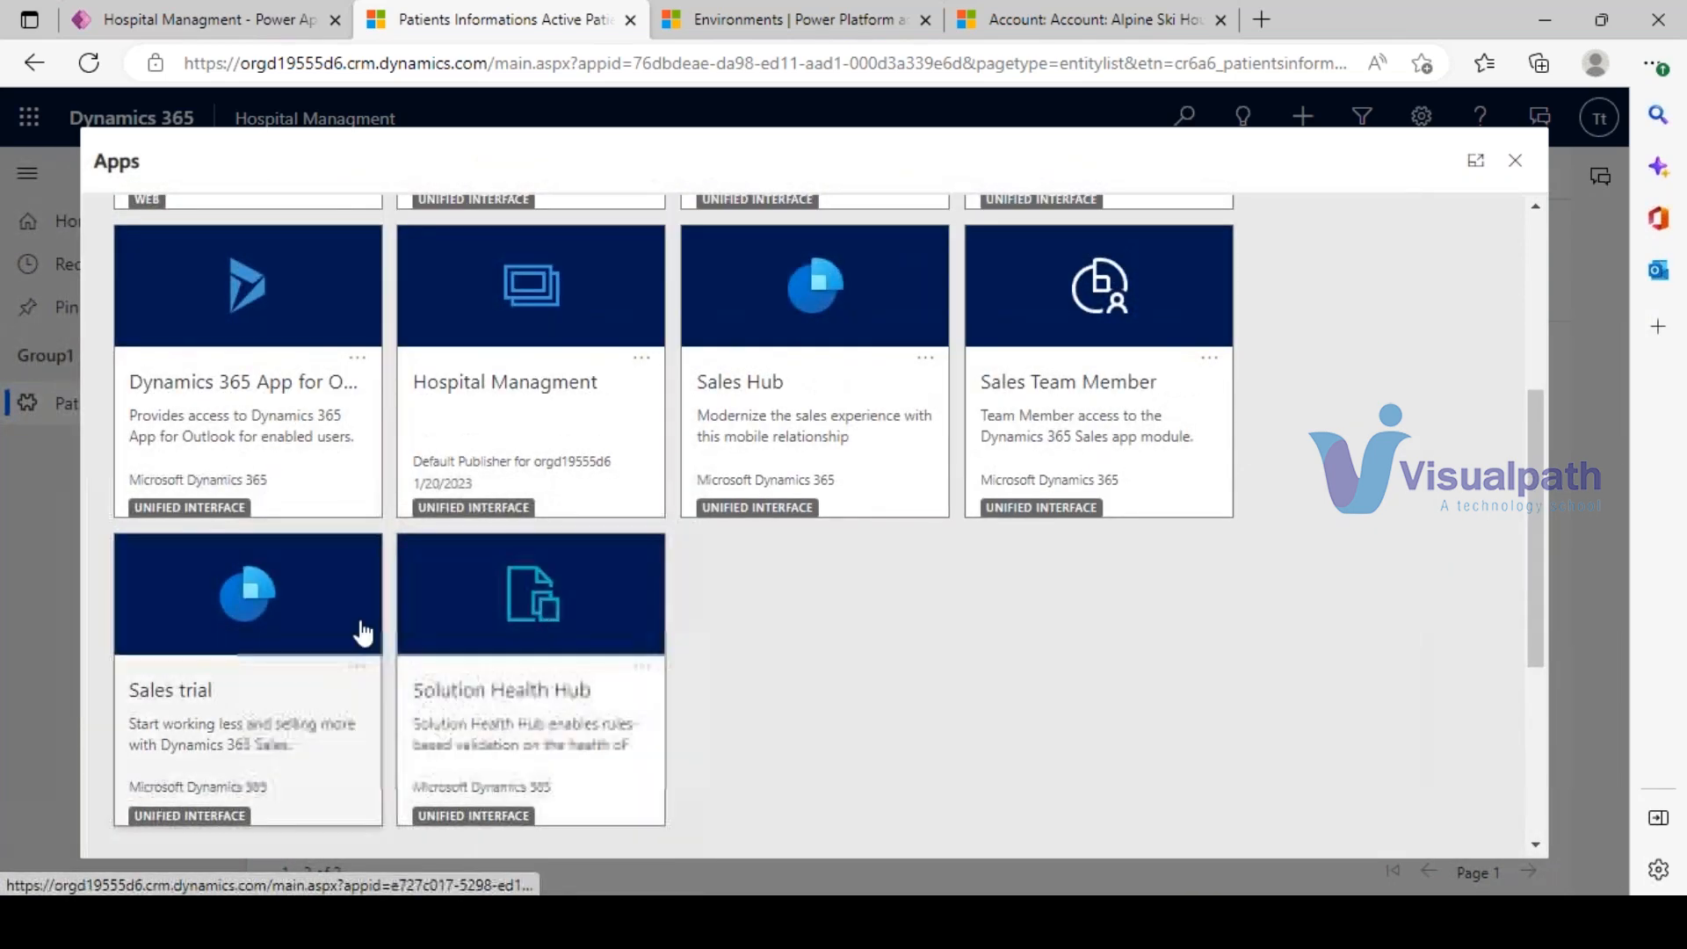
pyautogui.scroll(2, 317, 697)
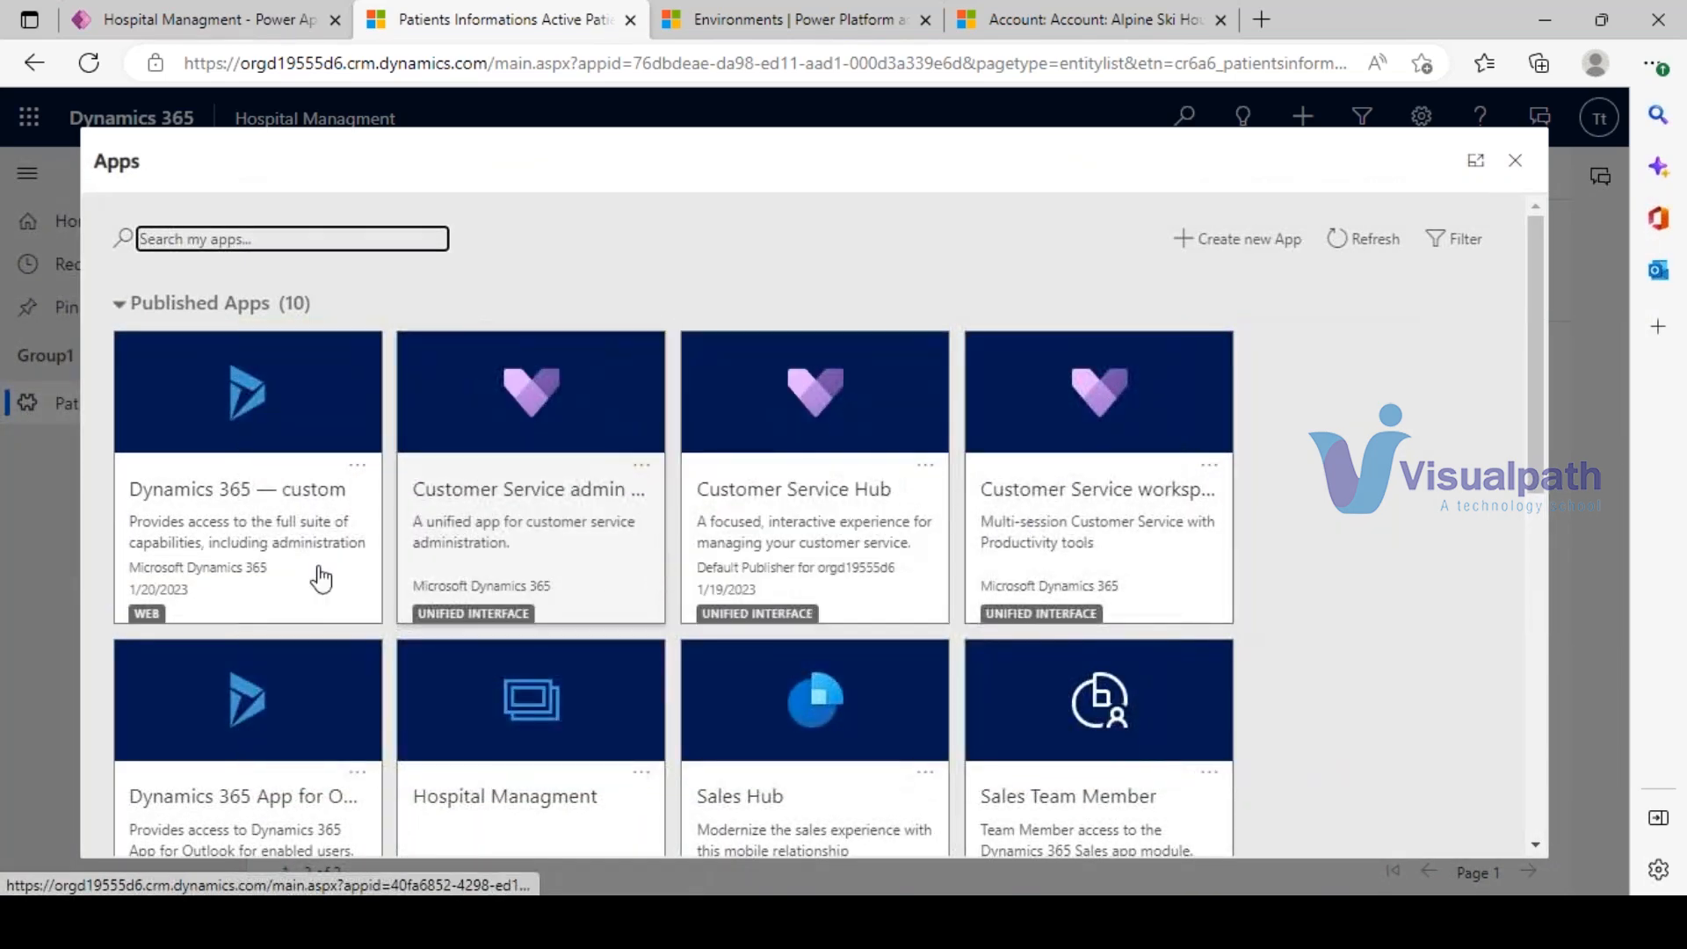
pyautogui.click(263, 489)
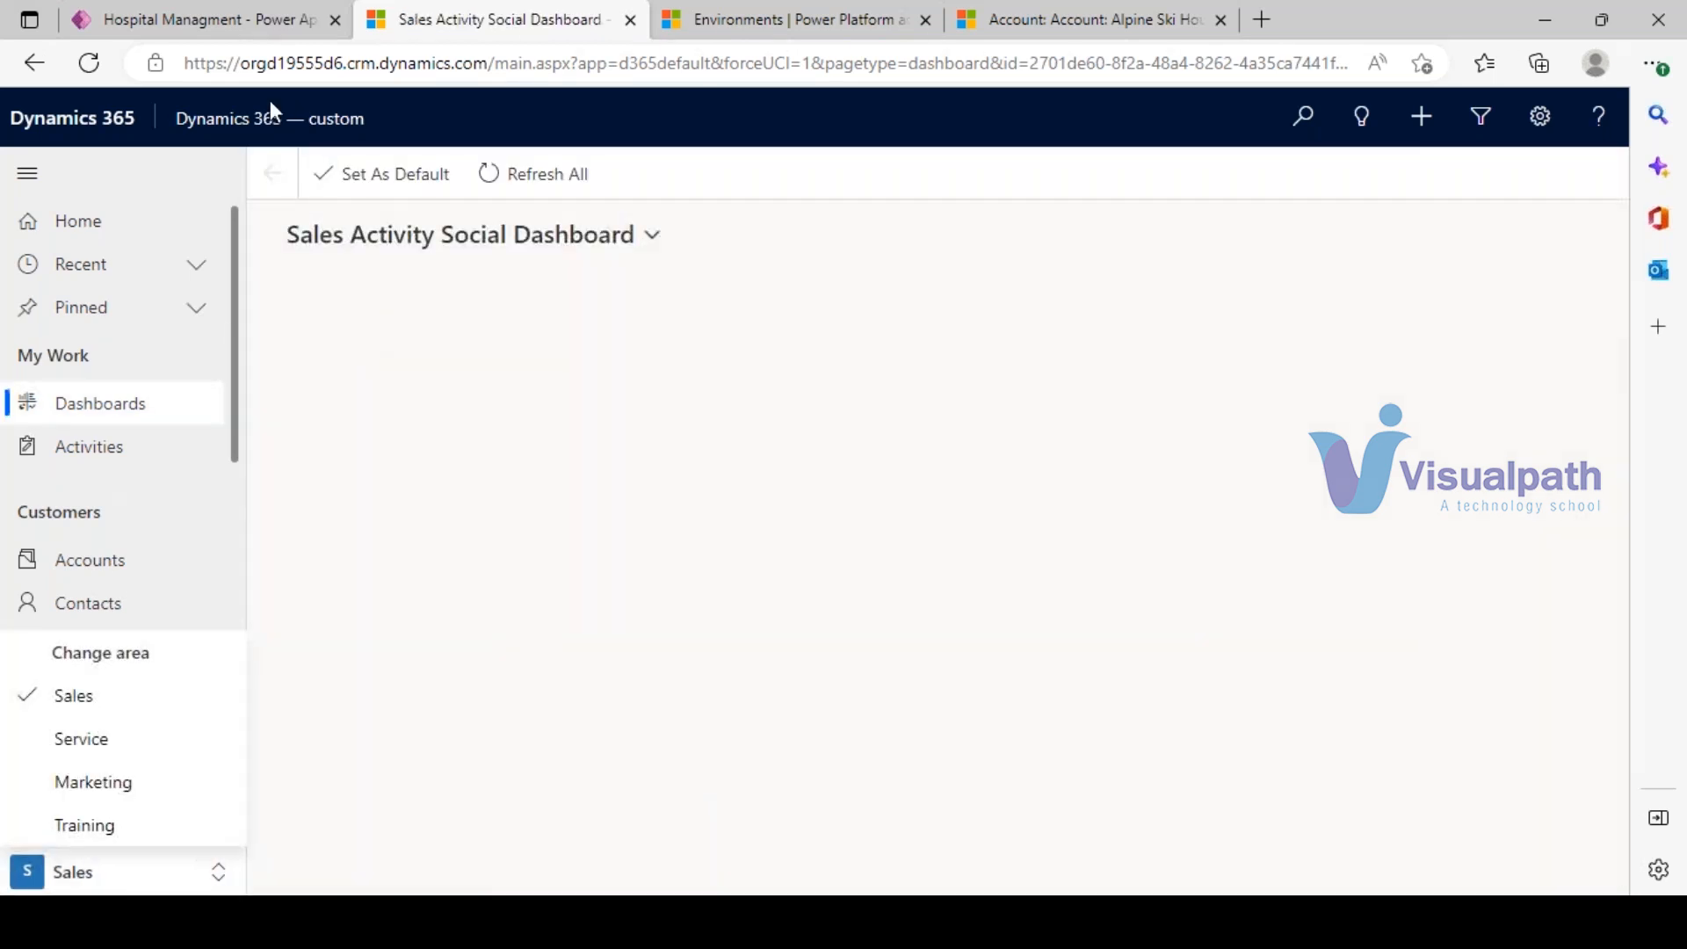
pyautogui.click(264, 123)
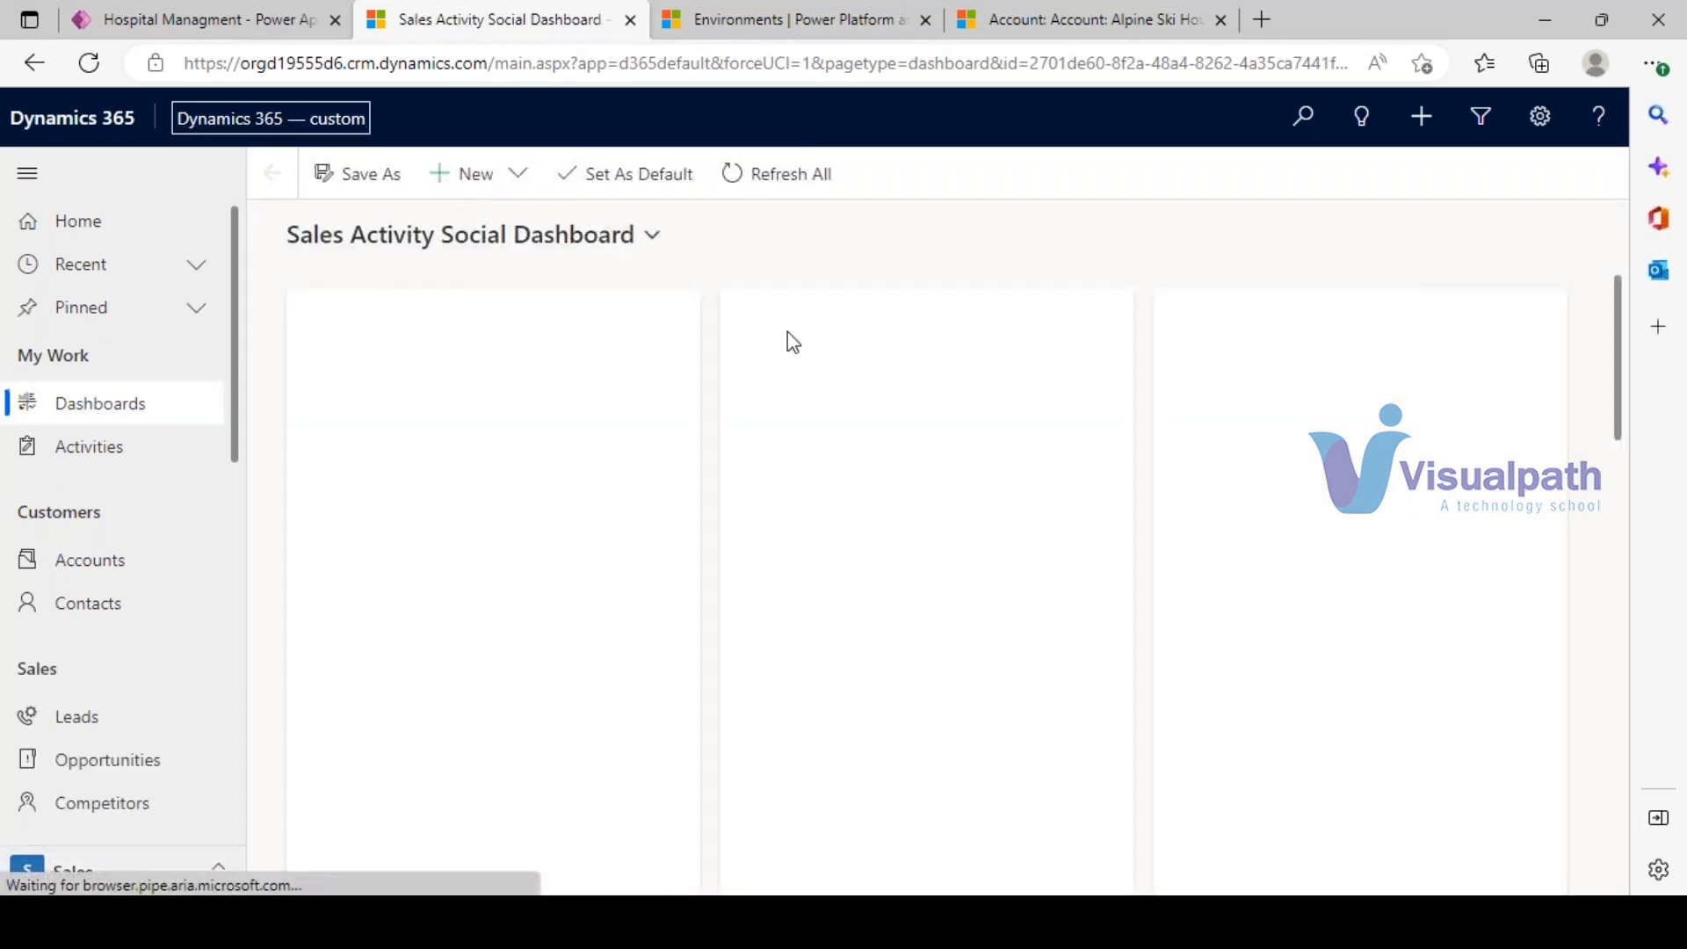
# Browse the published apps again, then leave the Hospital Managment app designer
pyautogui.click(279, 121)
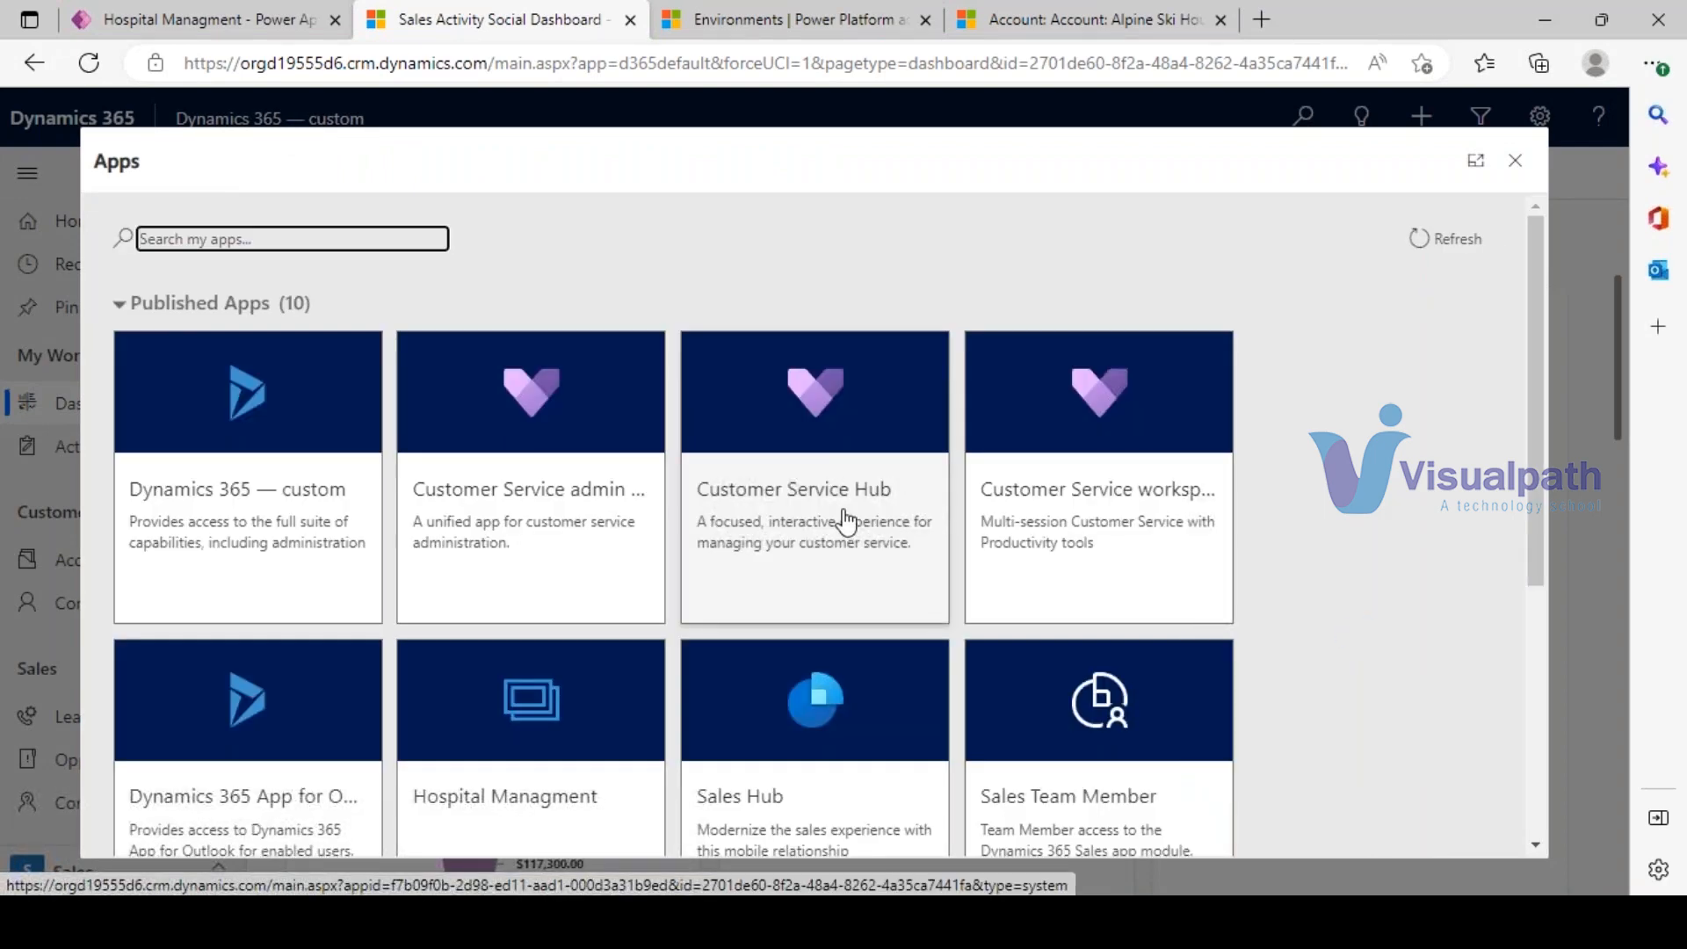
pyautogui.scroll(-8, 846, 519)
pyautogui.scroll(-2, 518, 642)
pyautogui.scroll(5, 512, 637)
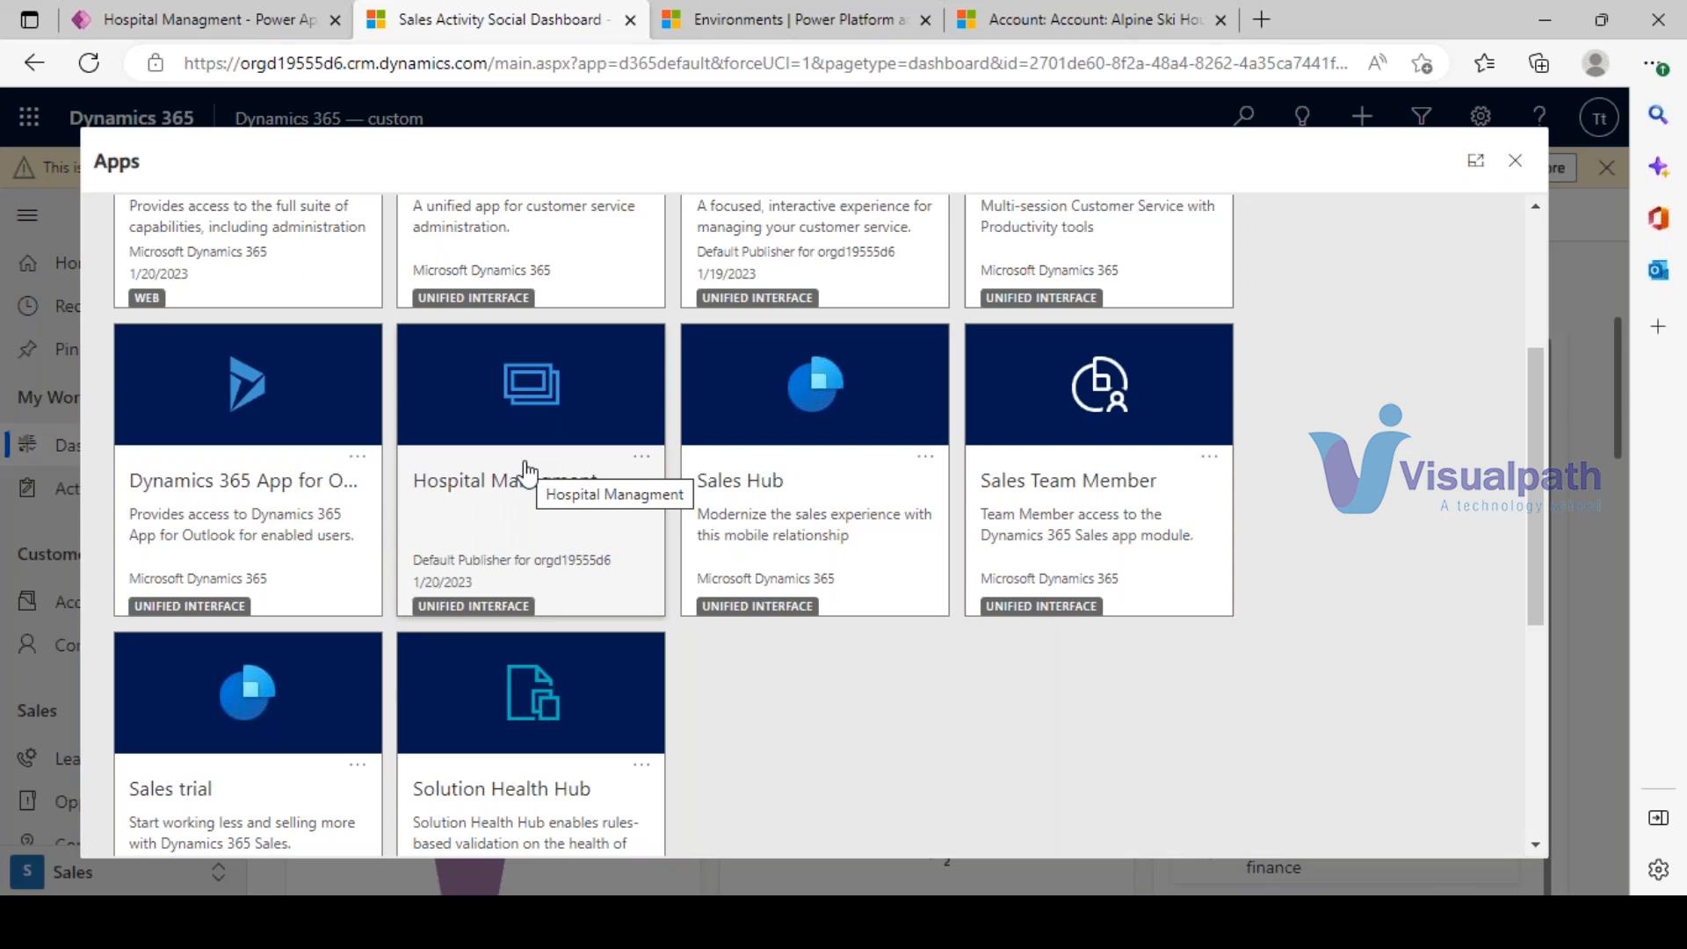
pyautogui.click(202, 20)
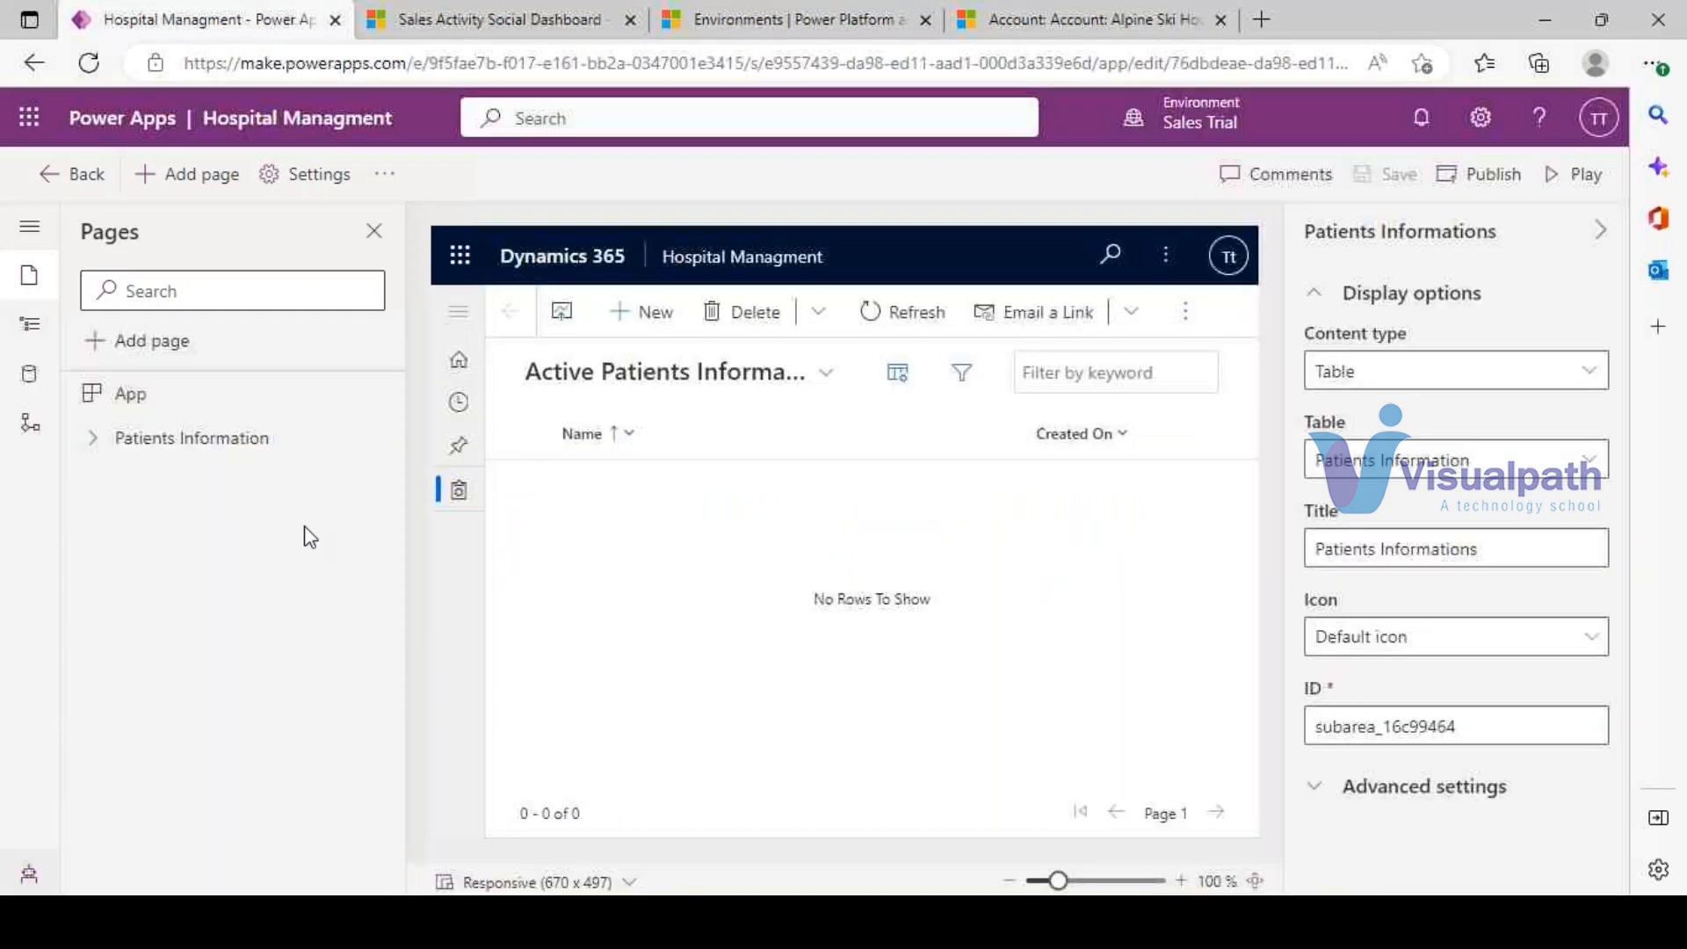
pyautogui.click(63, 180)
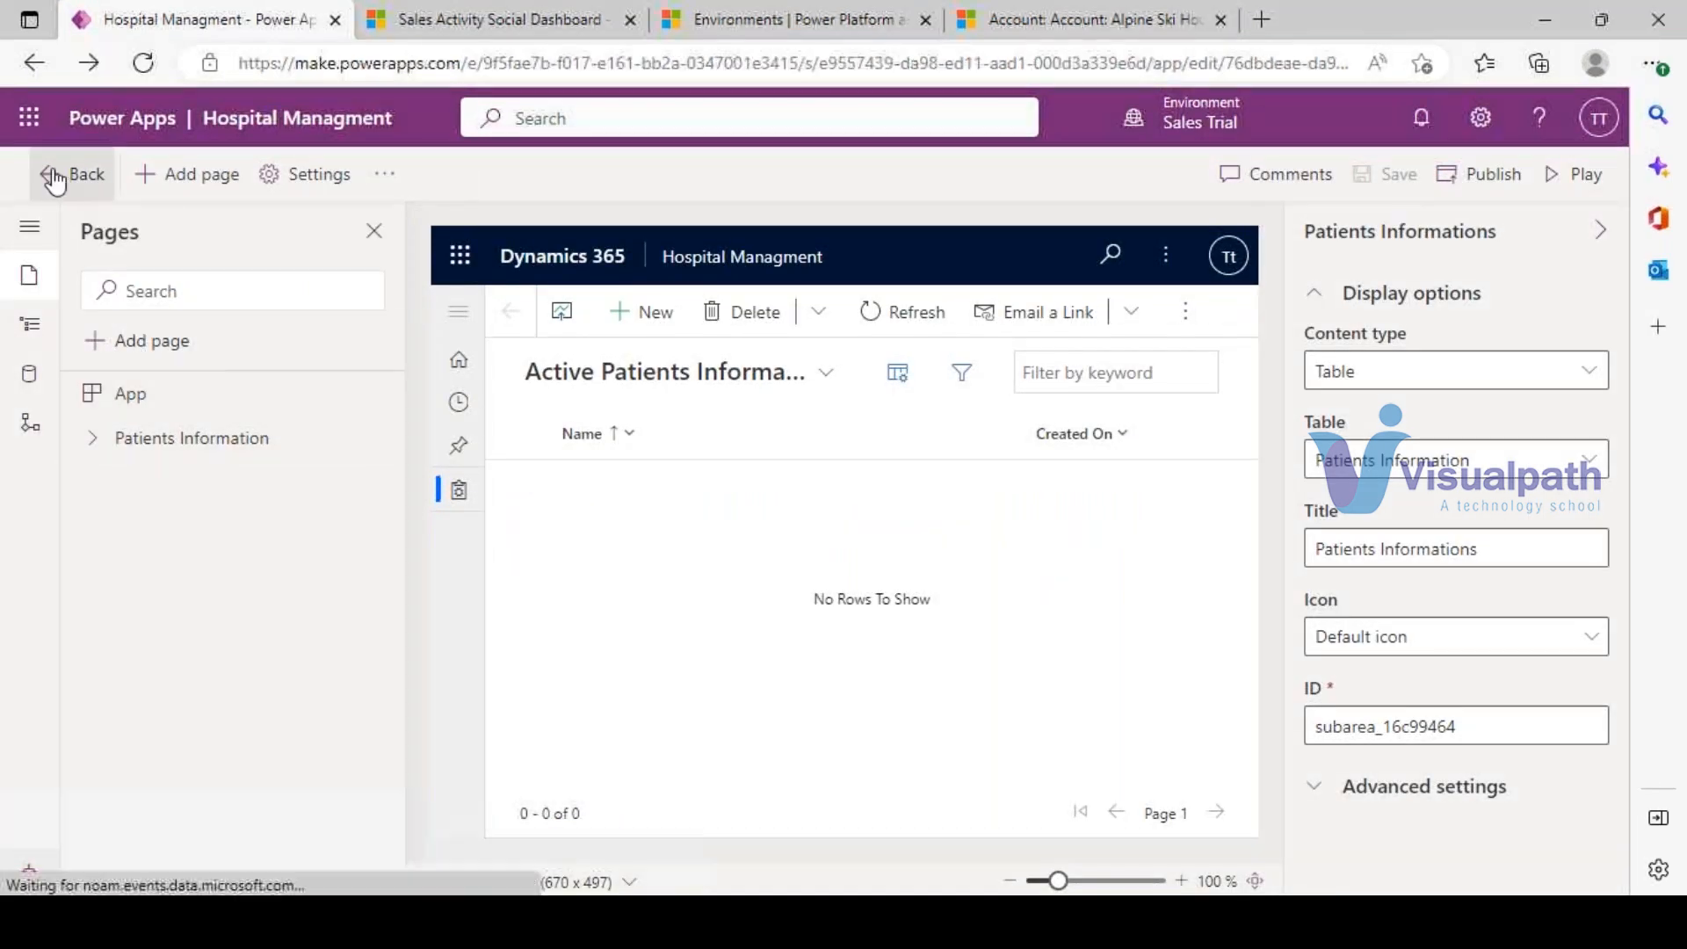
# Launch the Hospital Managment app from the Dynamics 365 apps list to view its Patients Informations records
pyautogui.click(510, 11)
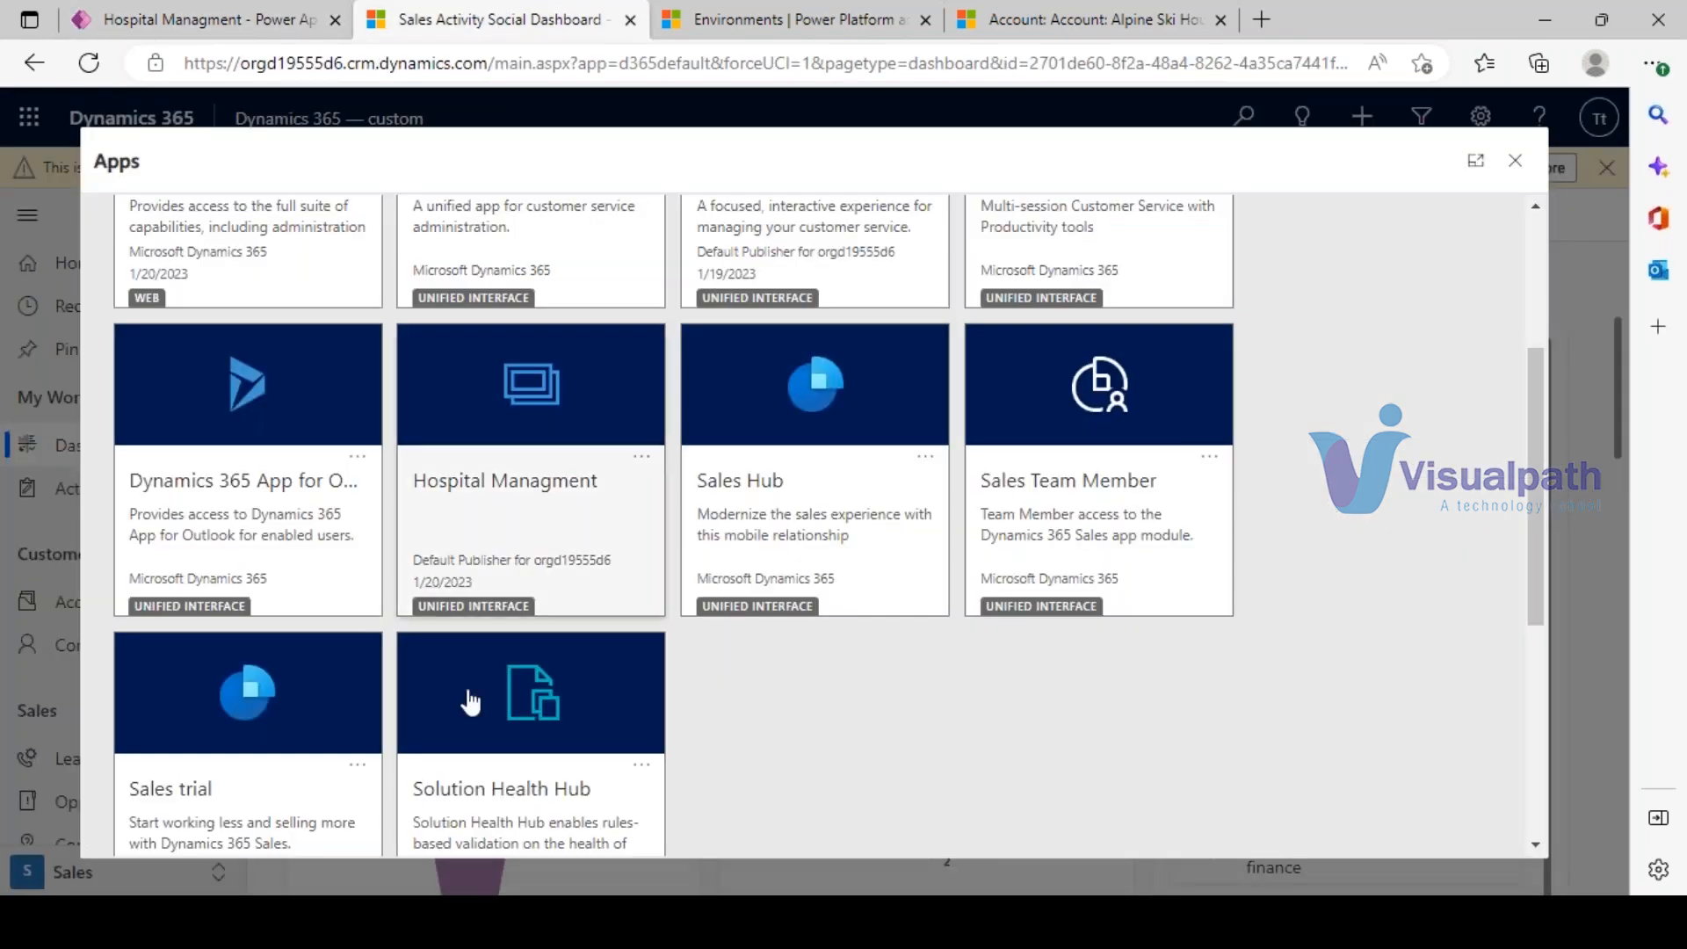
pyautogui.click(515, 452)
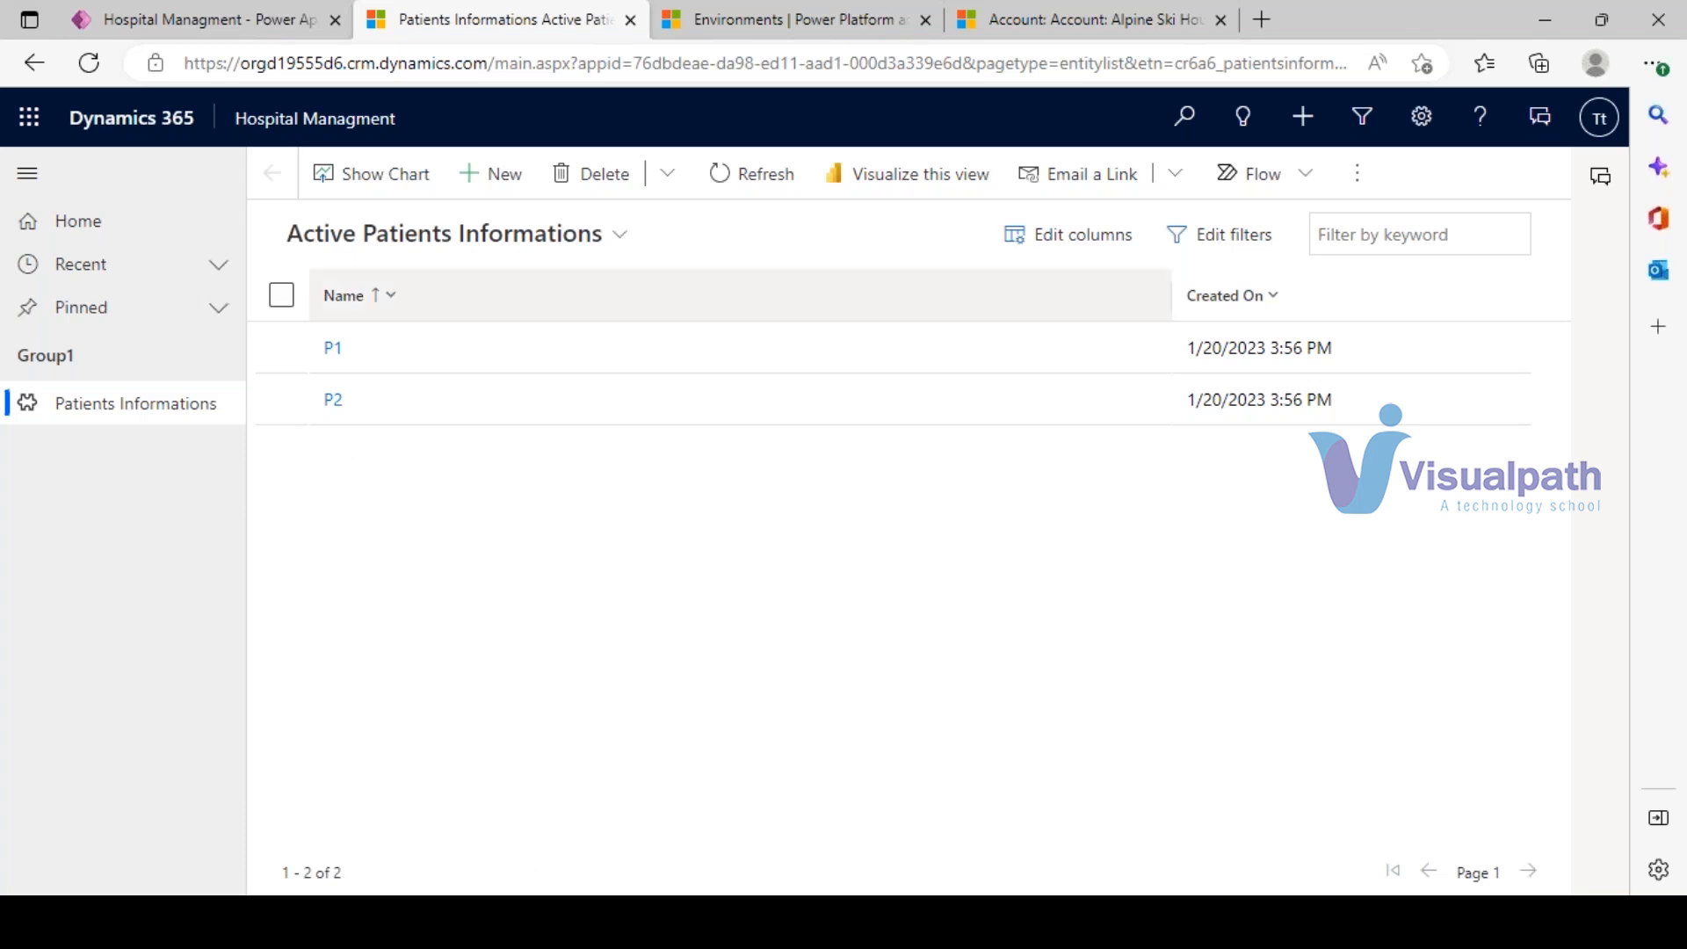
pyautogui.click(252, 12)
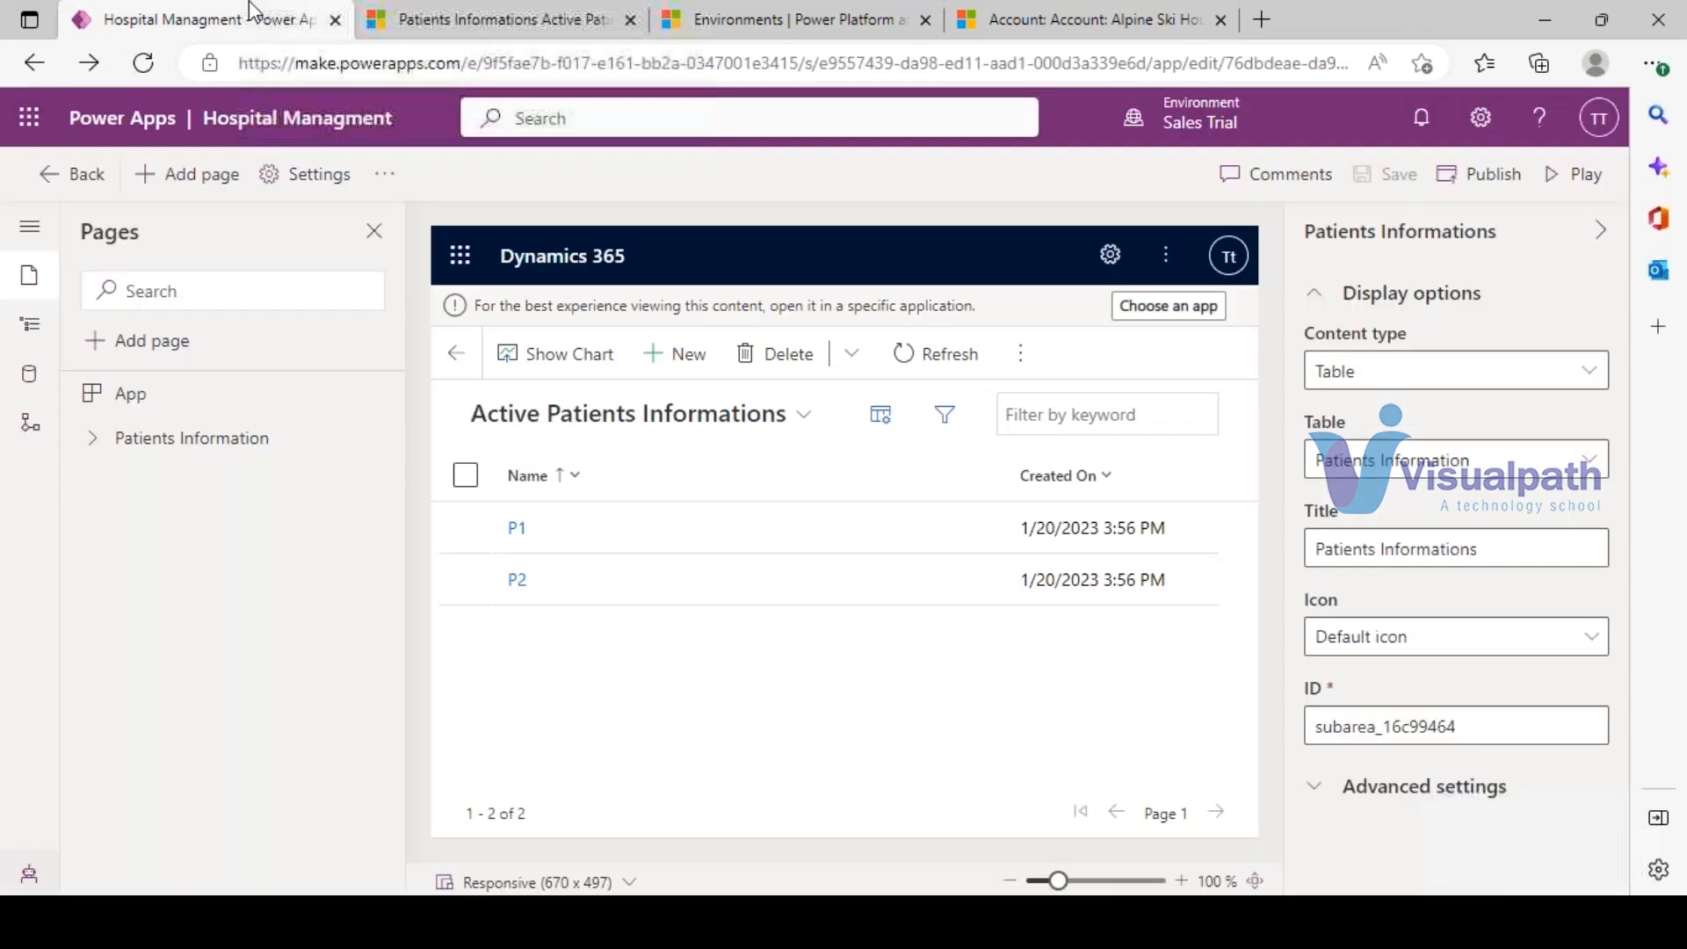
# Go back to the Hospital Managment solution, browse Tables, Apps and All, and reopen the app for editing
pyautogui.click(60, 183)
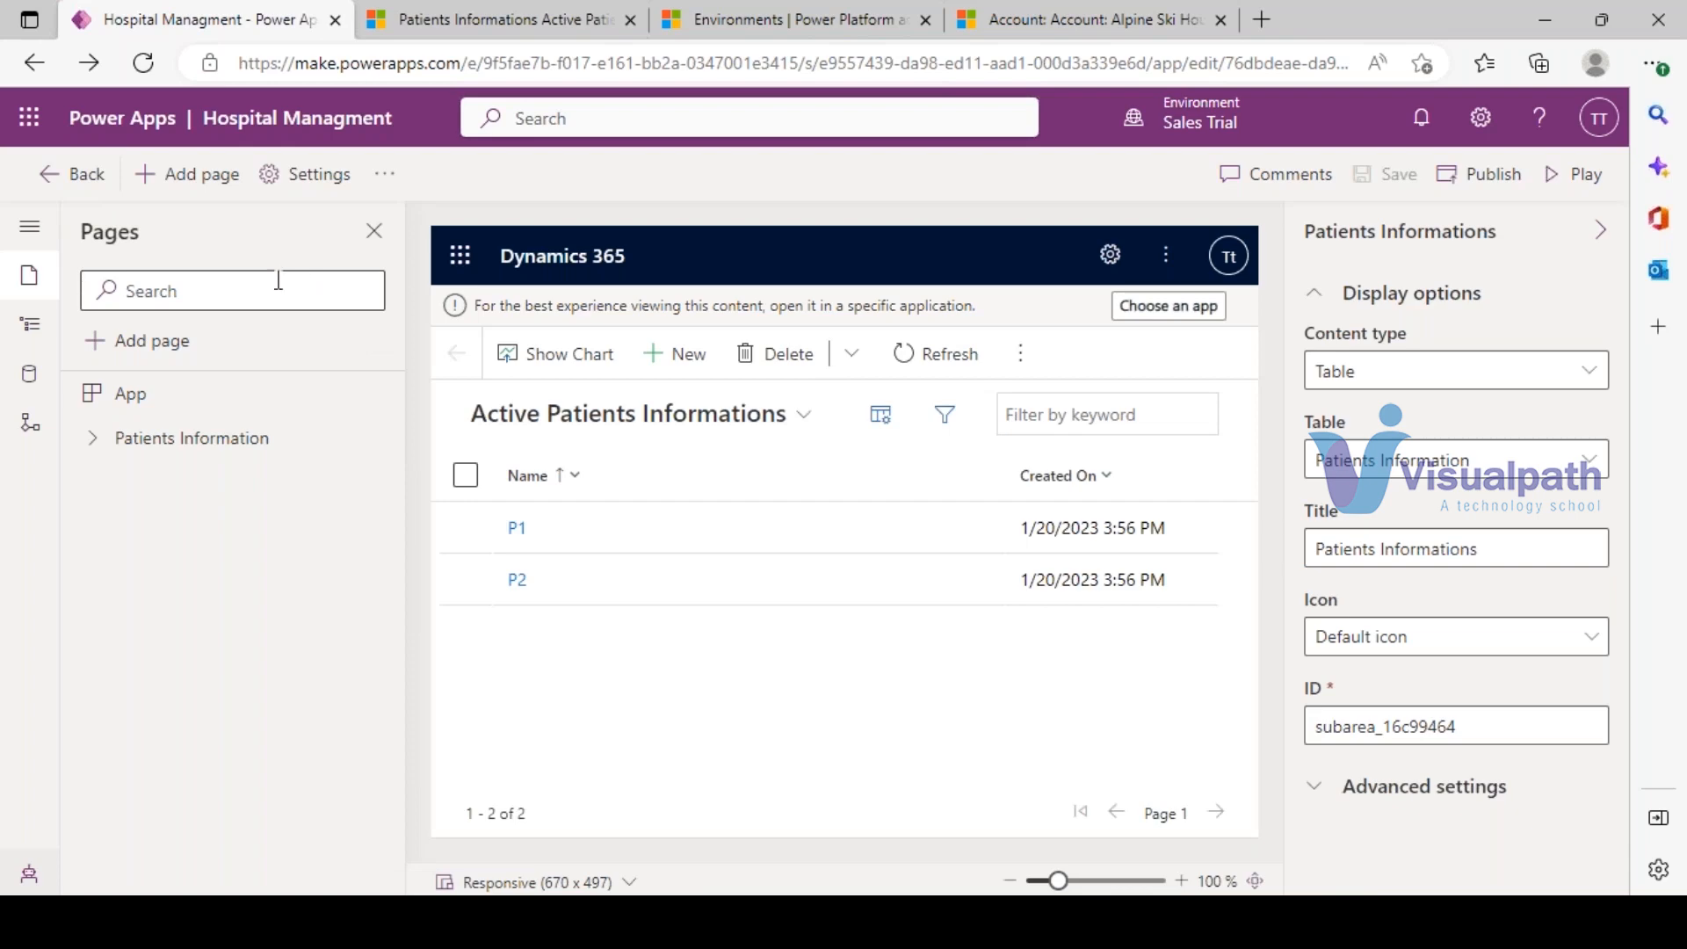
pyautogui.click(51, 188)
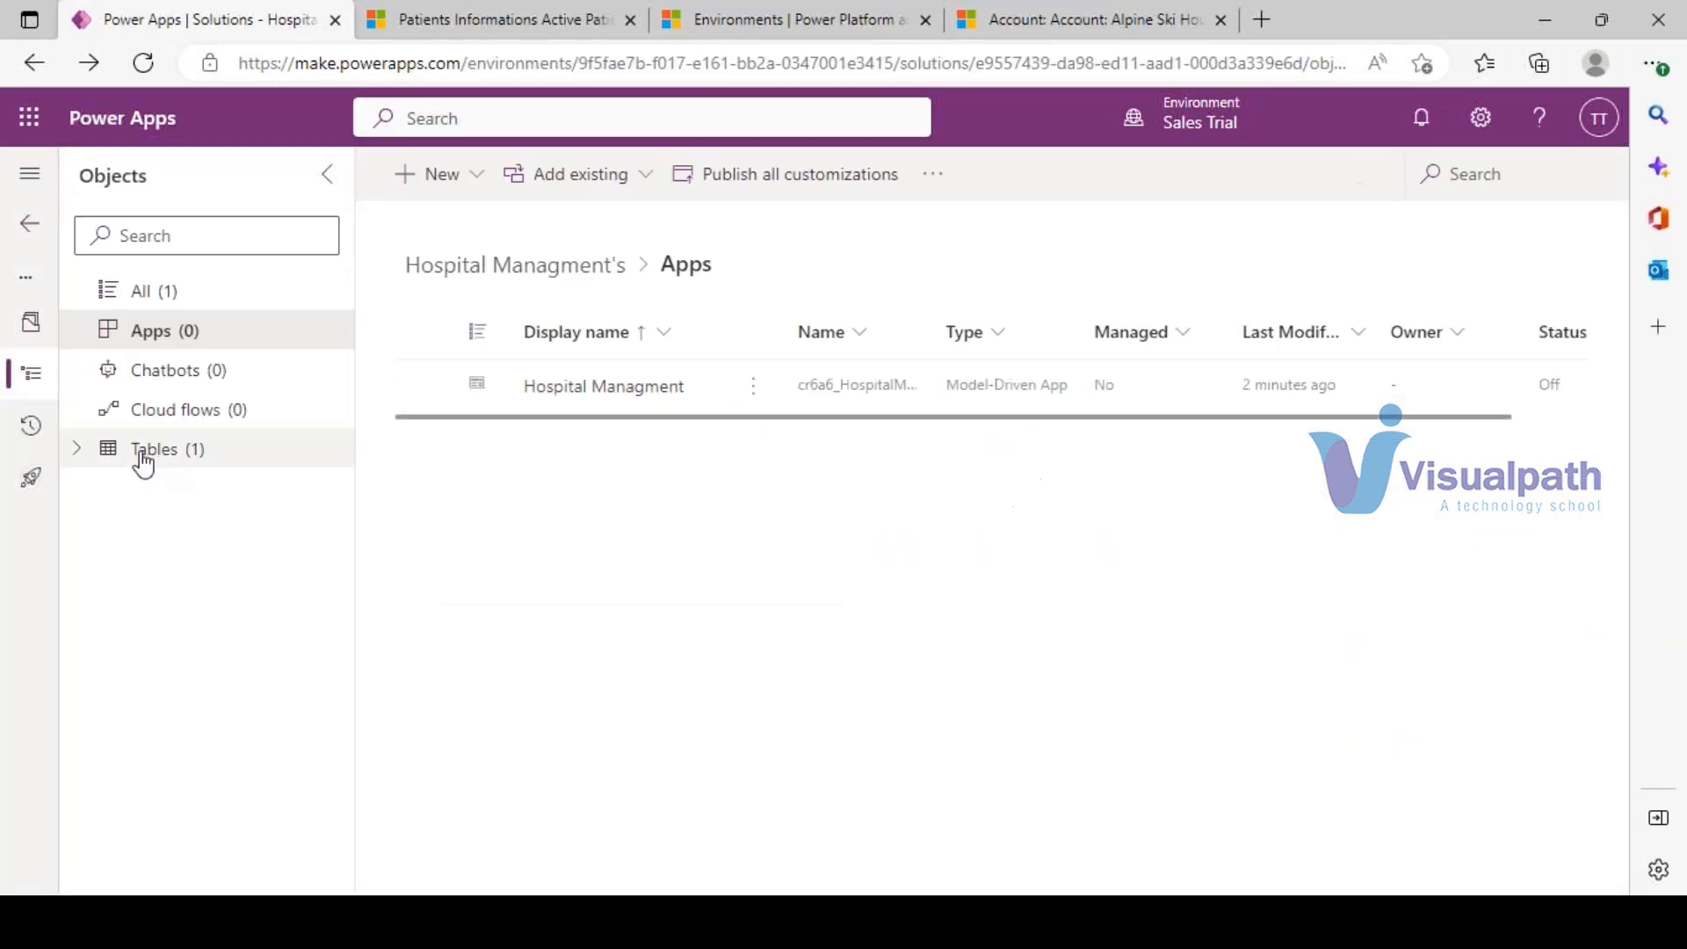
pyautogui.click(140, 452)
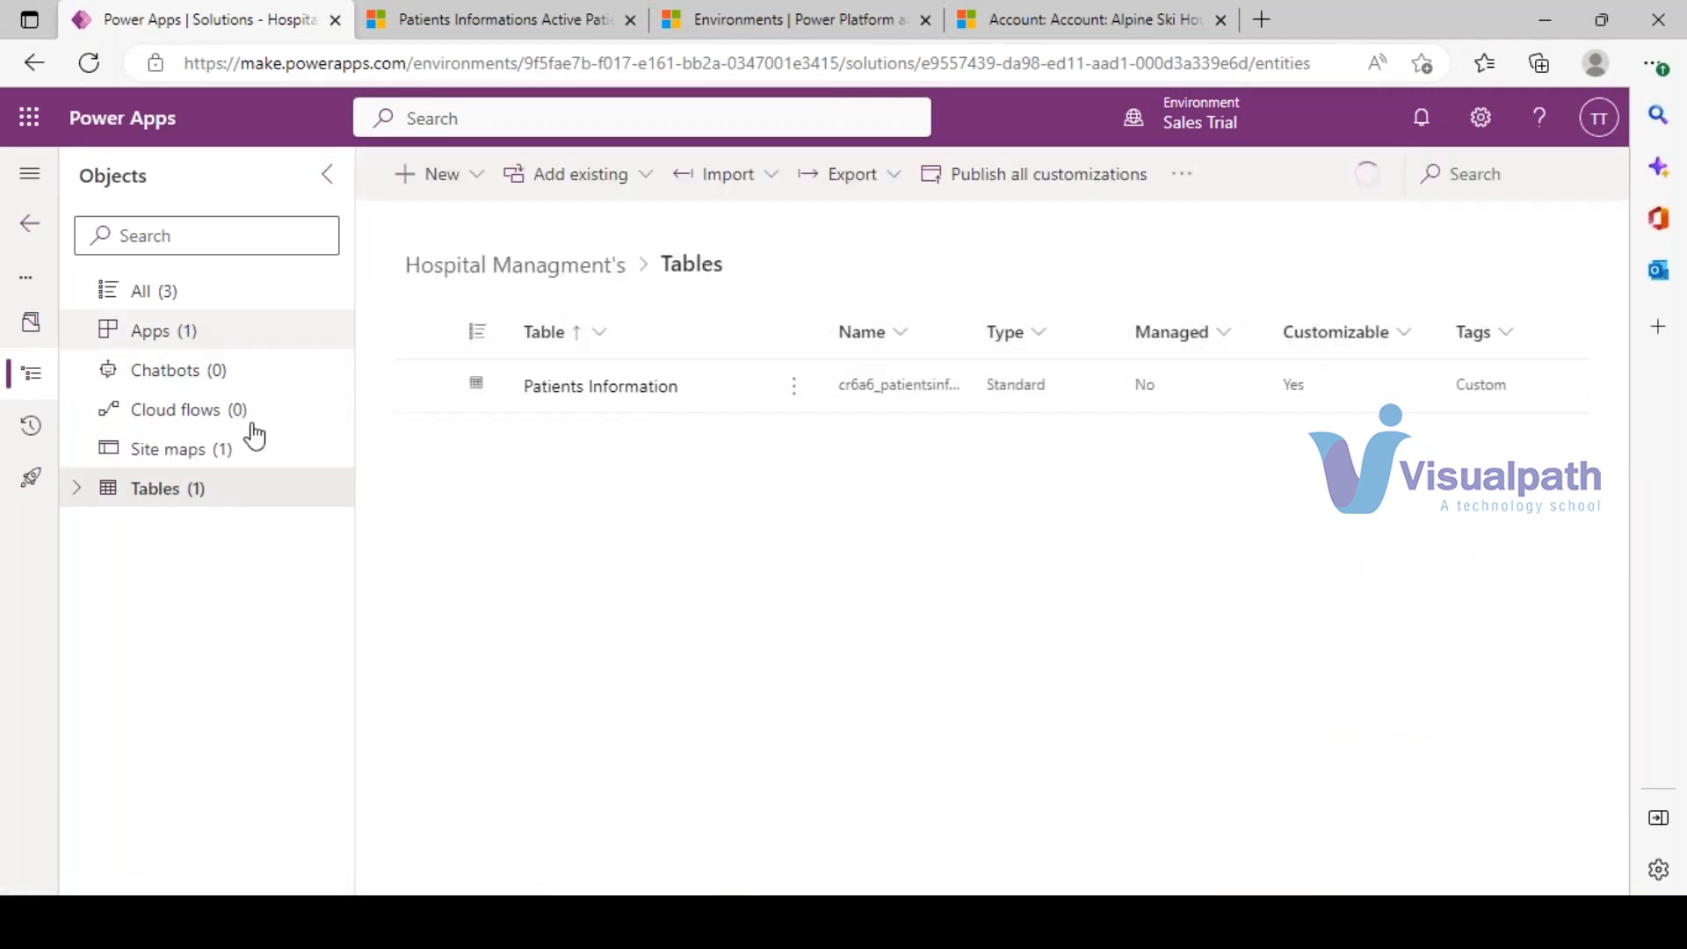
pyautogui.click(174, 339)
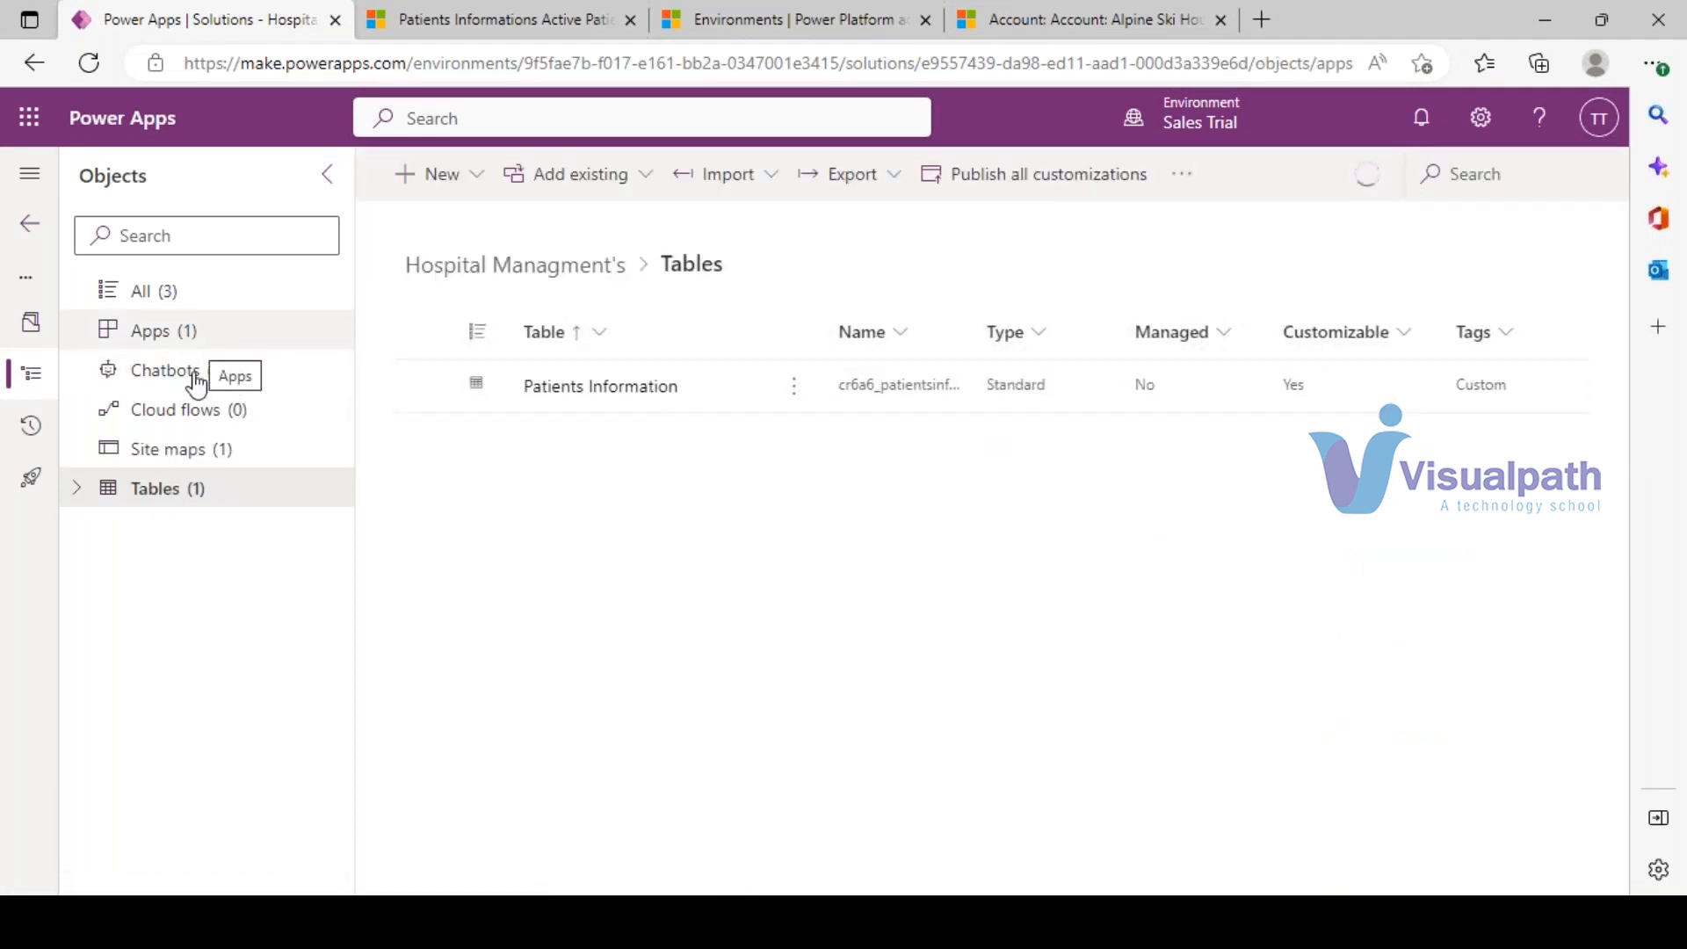
pyautogui.click(141, 290)
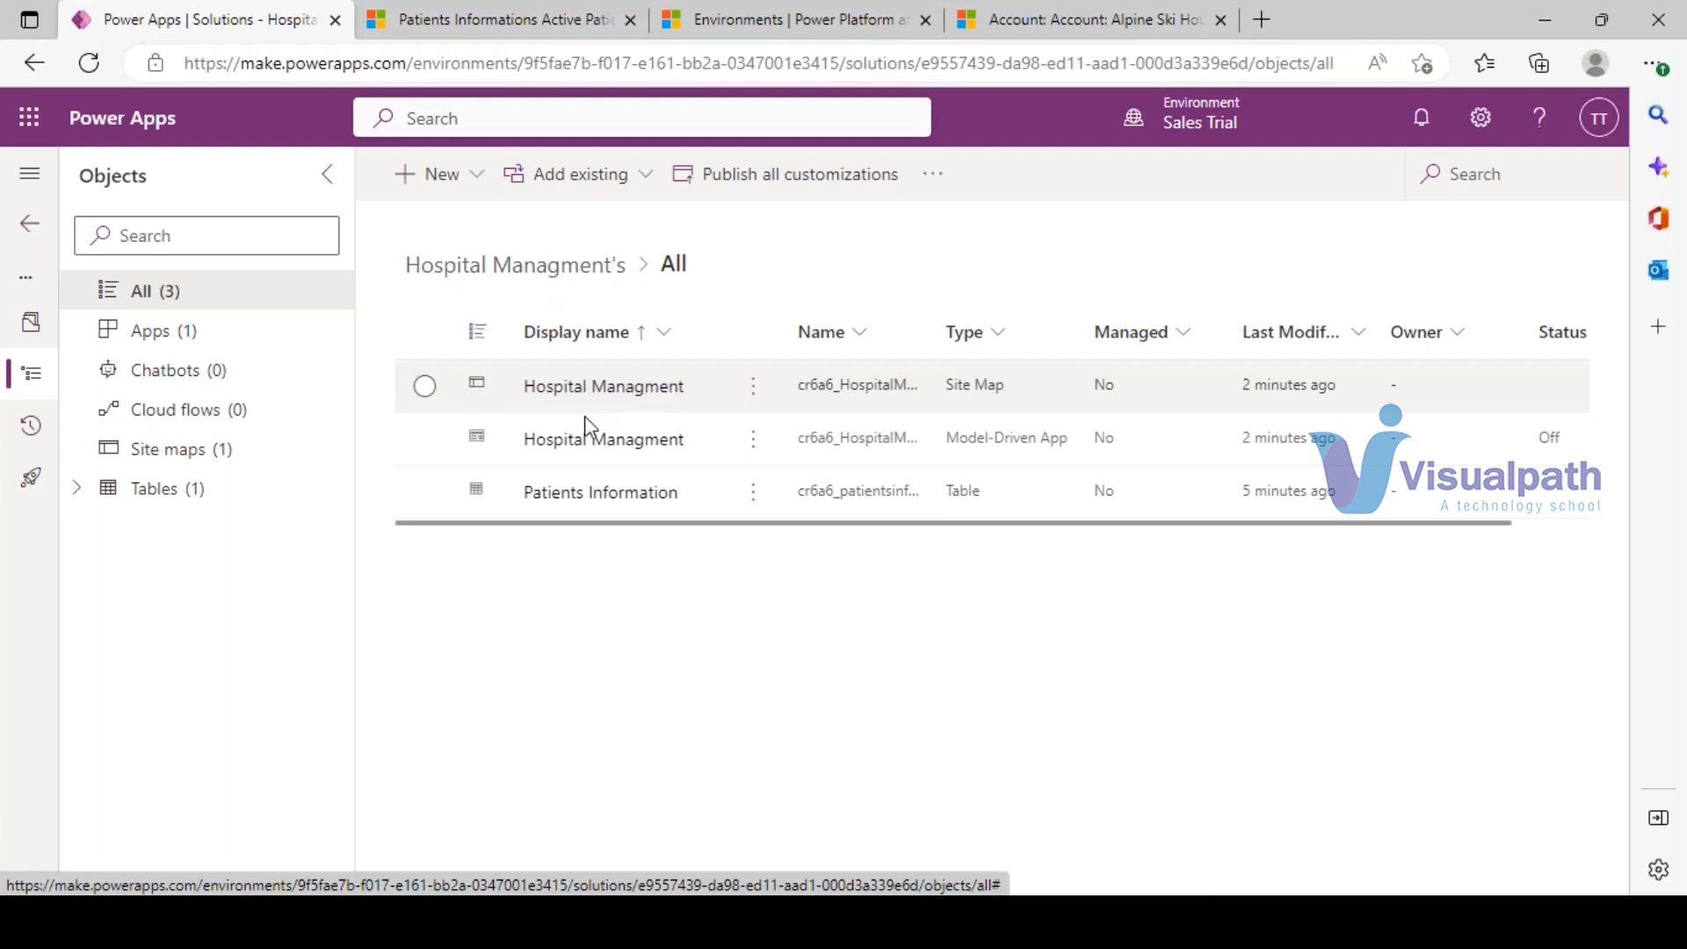
pyautogui.click(598, 444)
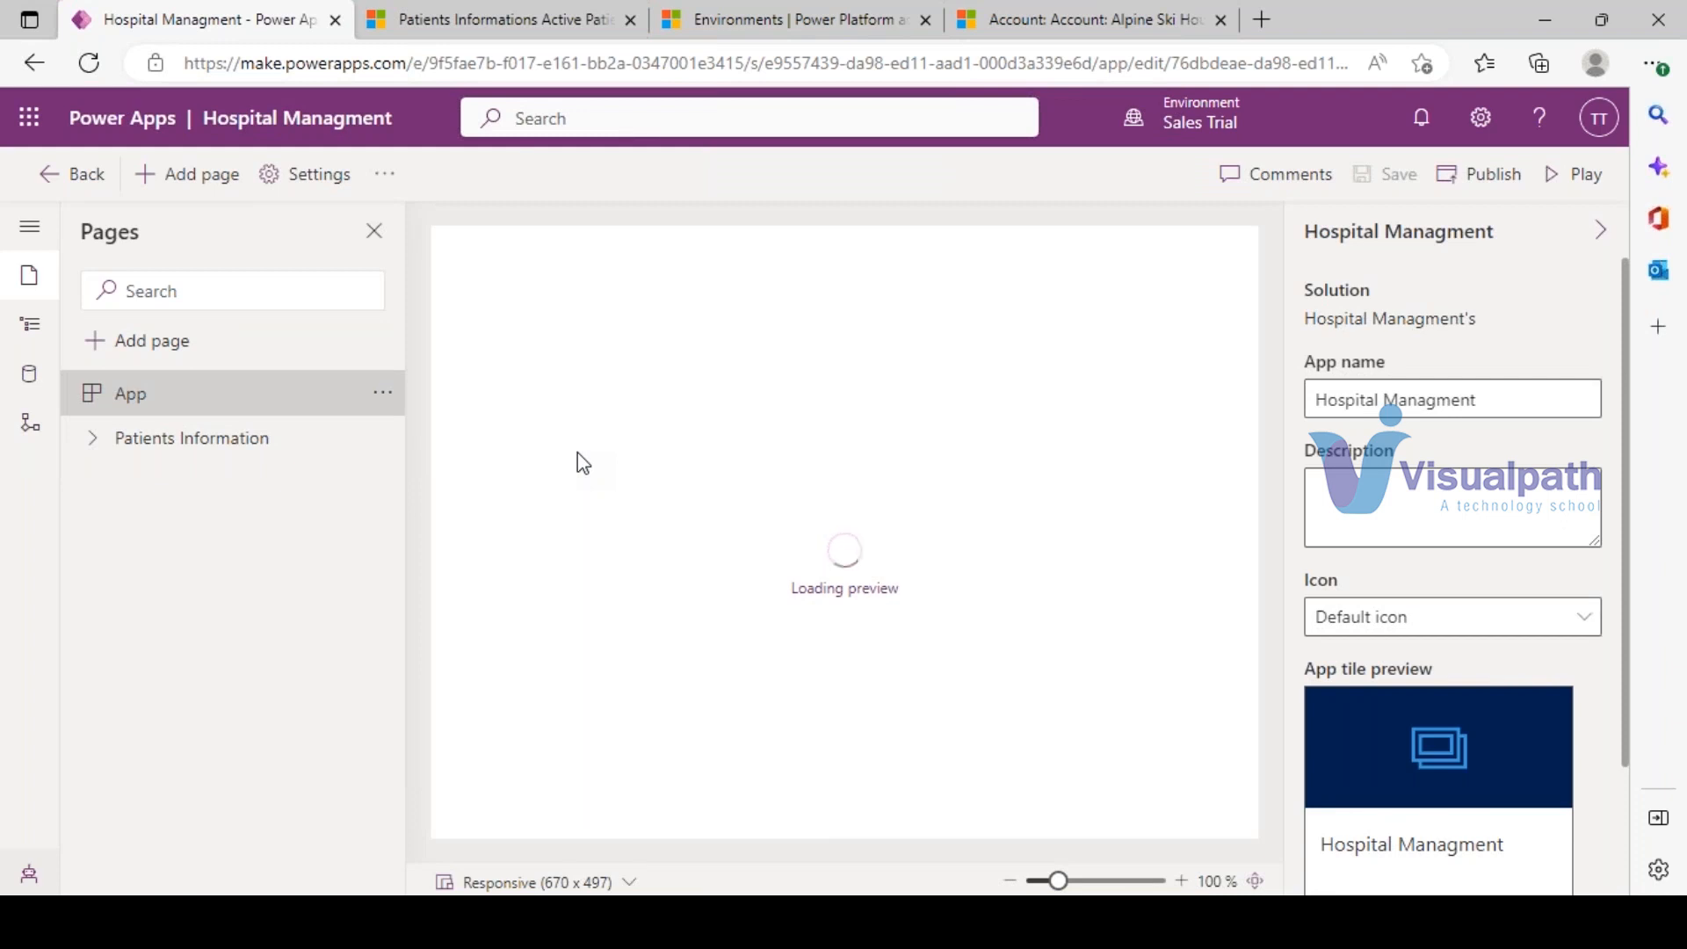
# Toggle the Patients Information page in Pages and show its Patients Informations preview
pyautogui.click(91, 438)
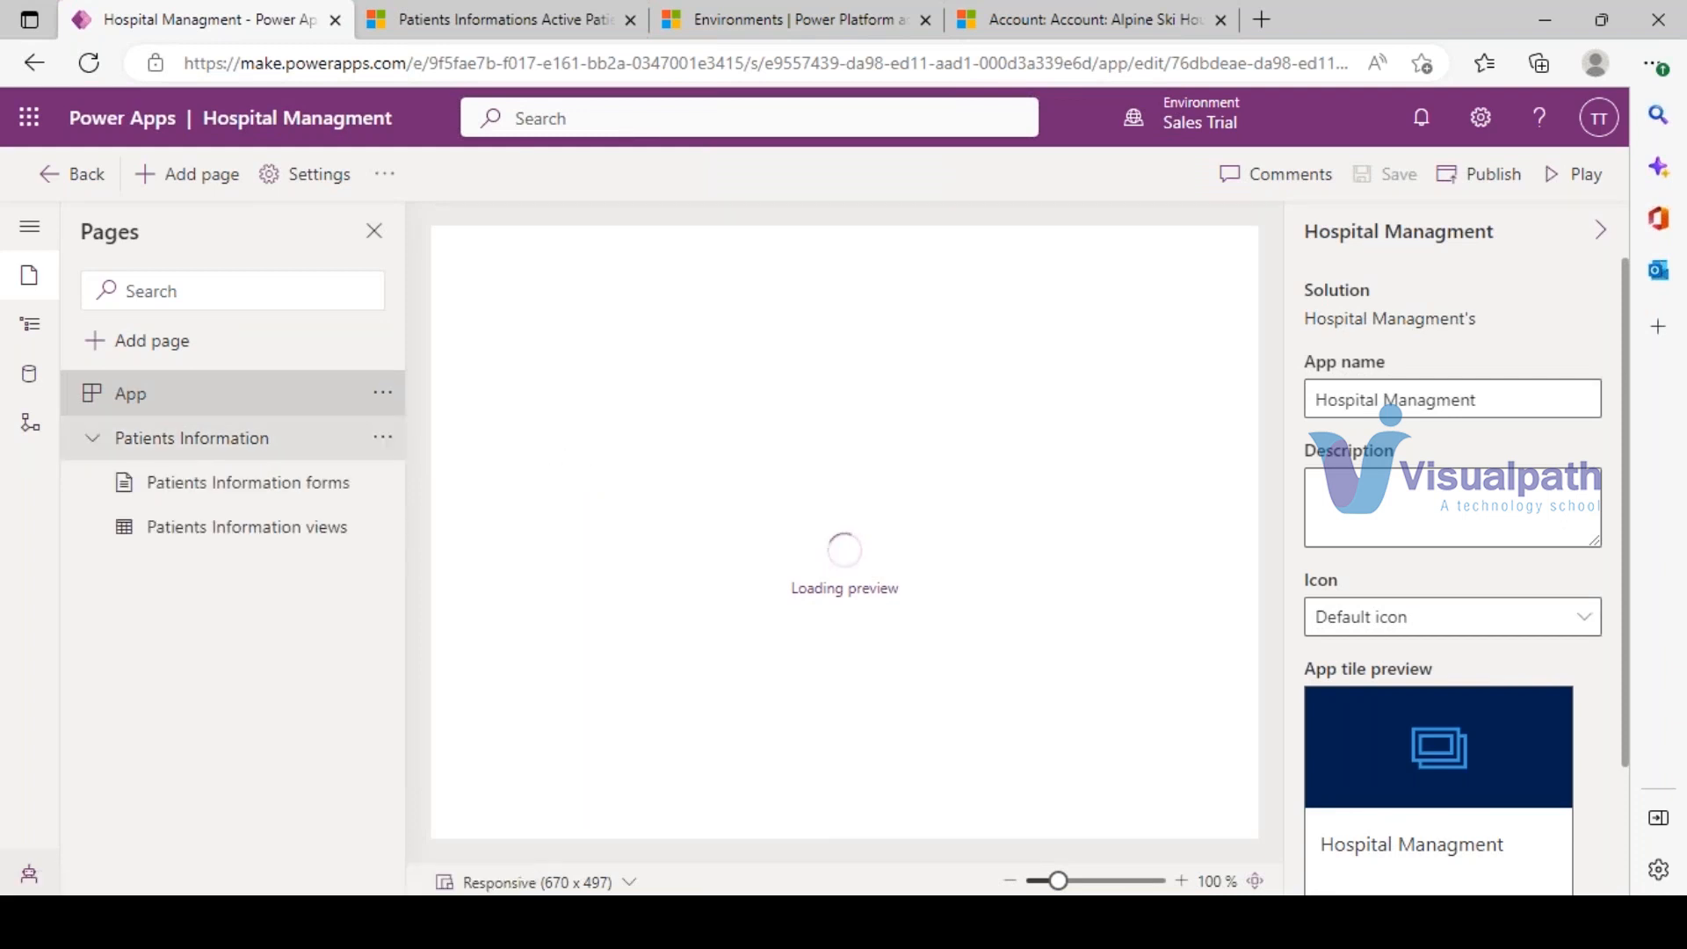
pyautogui.click(92, 439)
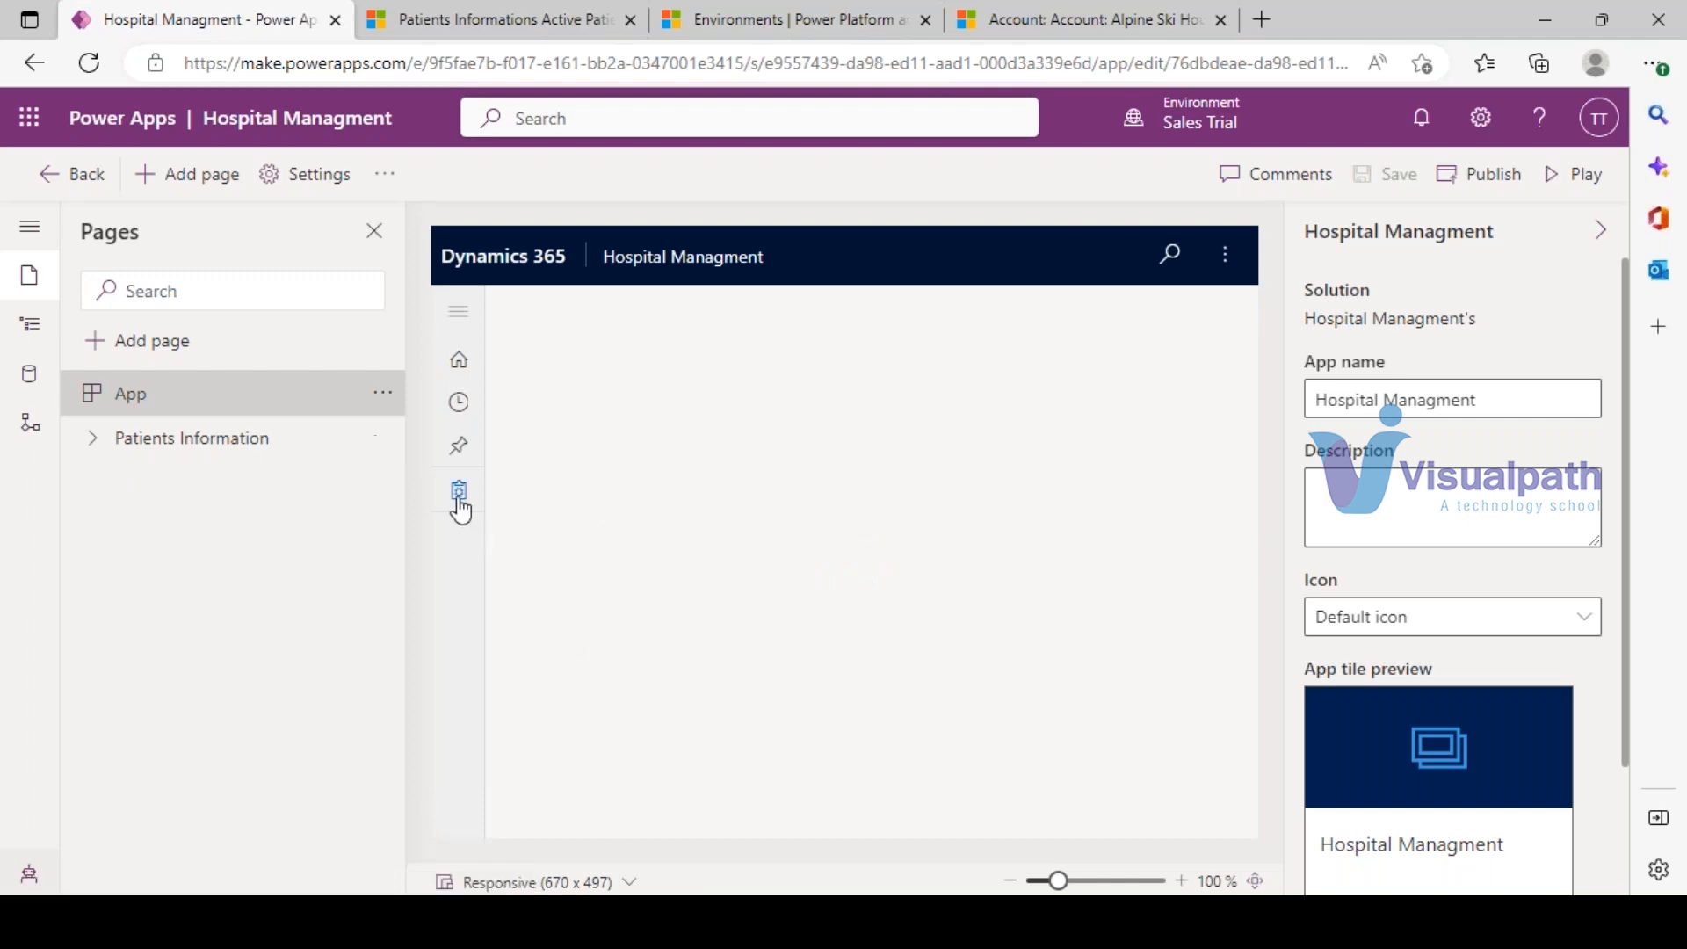
pyautogui.click(459, 491)
pyautogui.click(1044, 10)
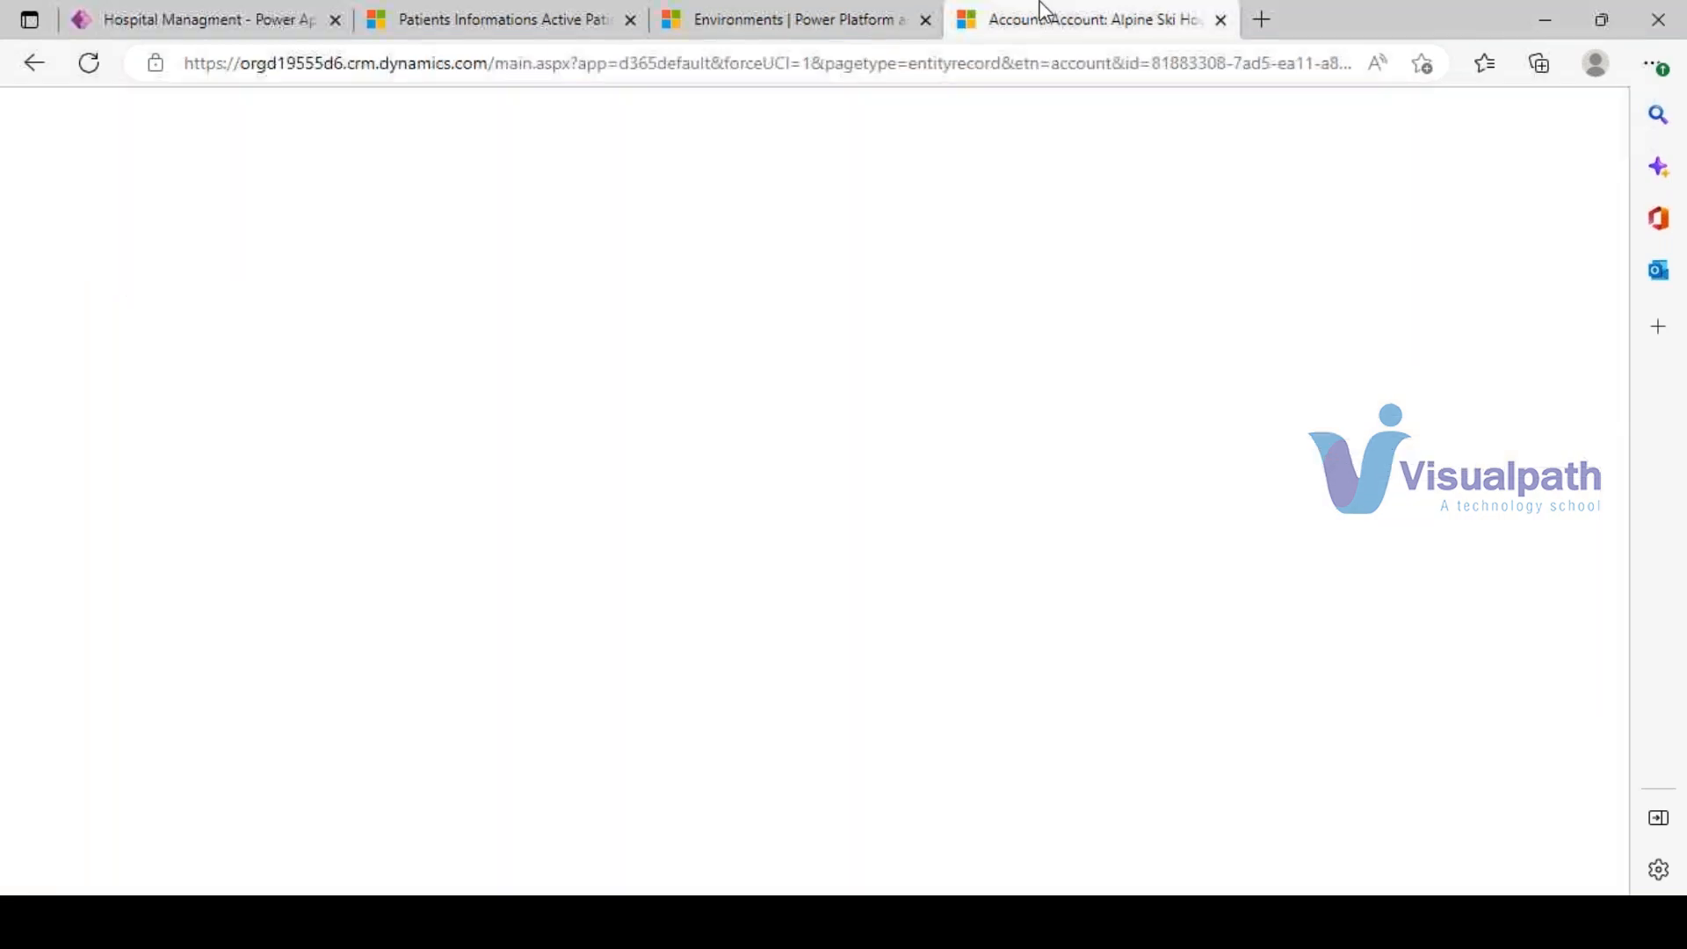
pyautogui.click(726, 26)
pyautogui.click(492, 19)
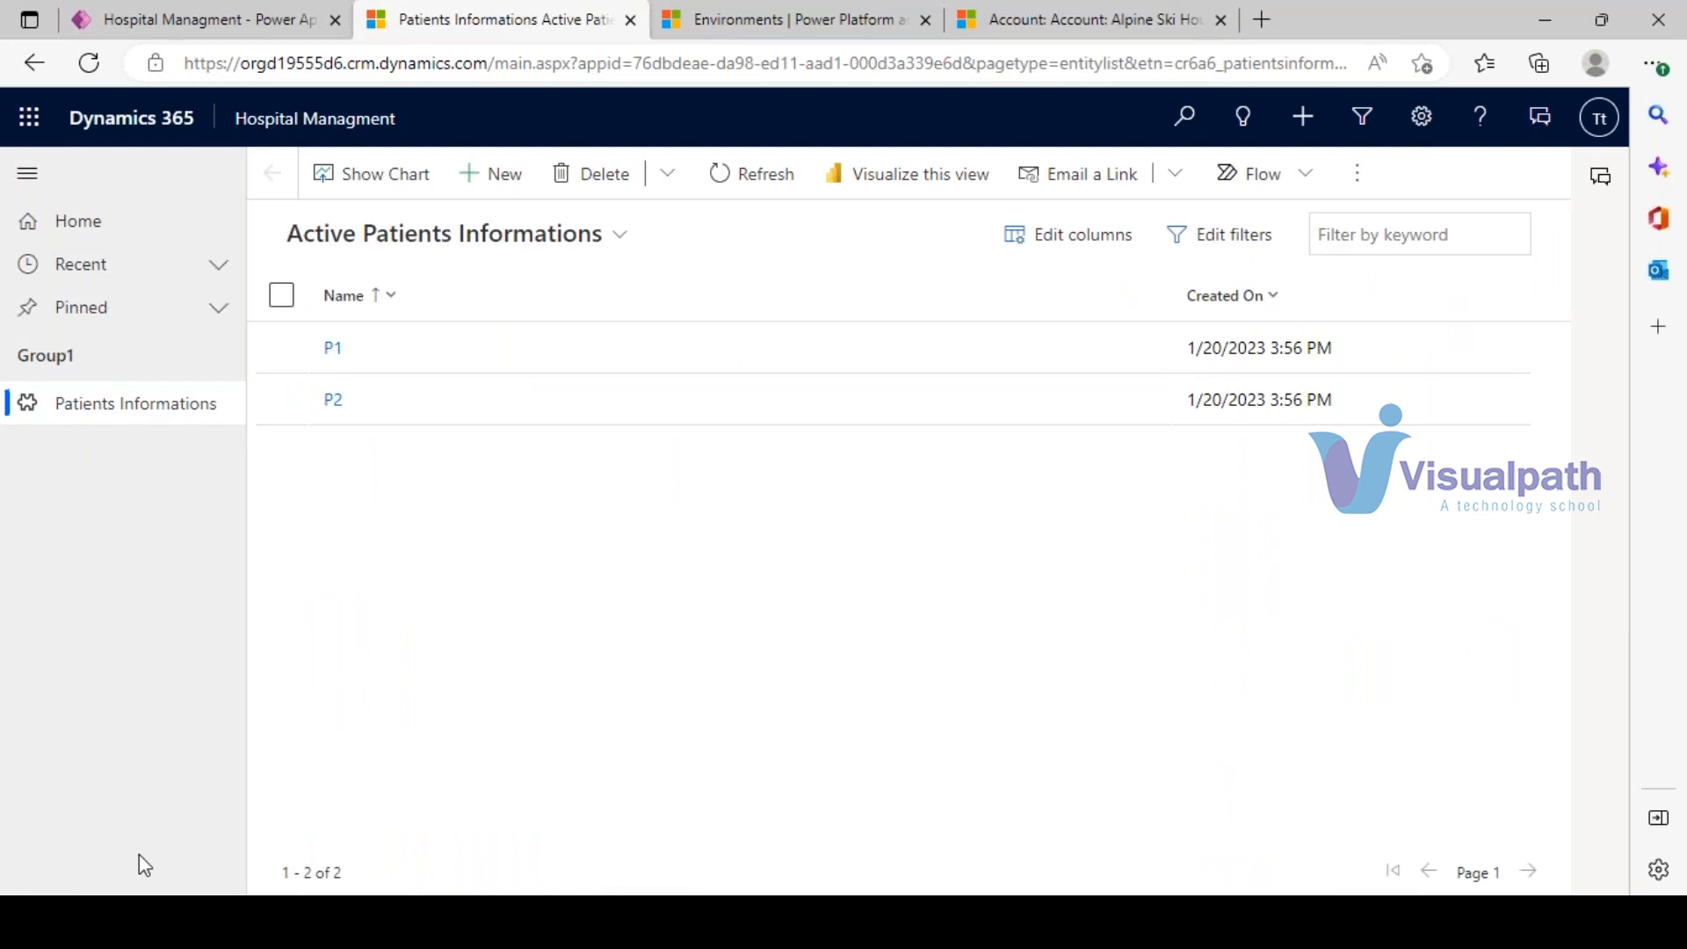
# Compare the Dynamics 365 apps' area switchers, including the Service area, before returning to the editor
pyautogui.click(1123, 12)
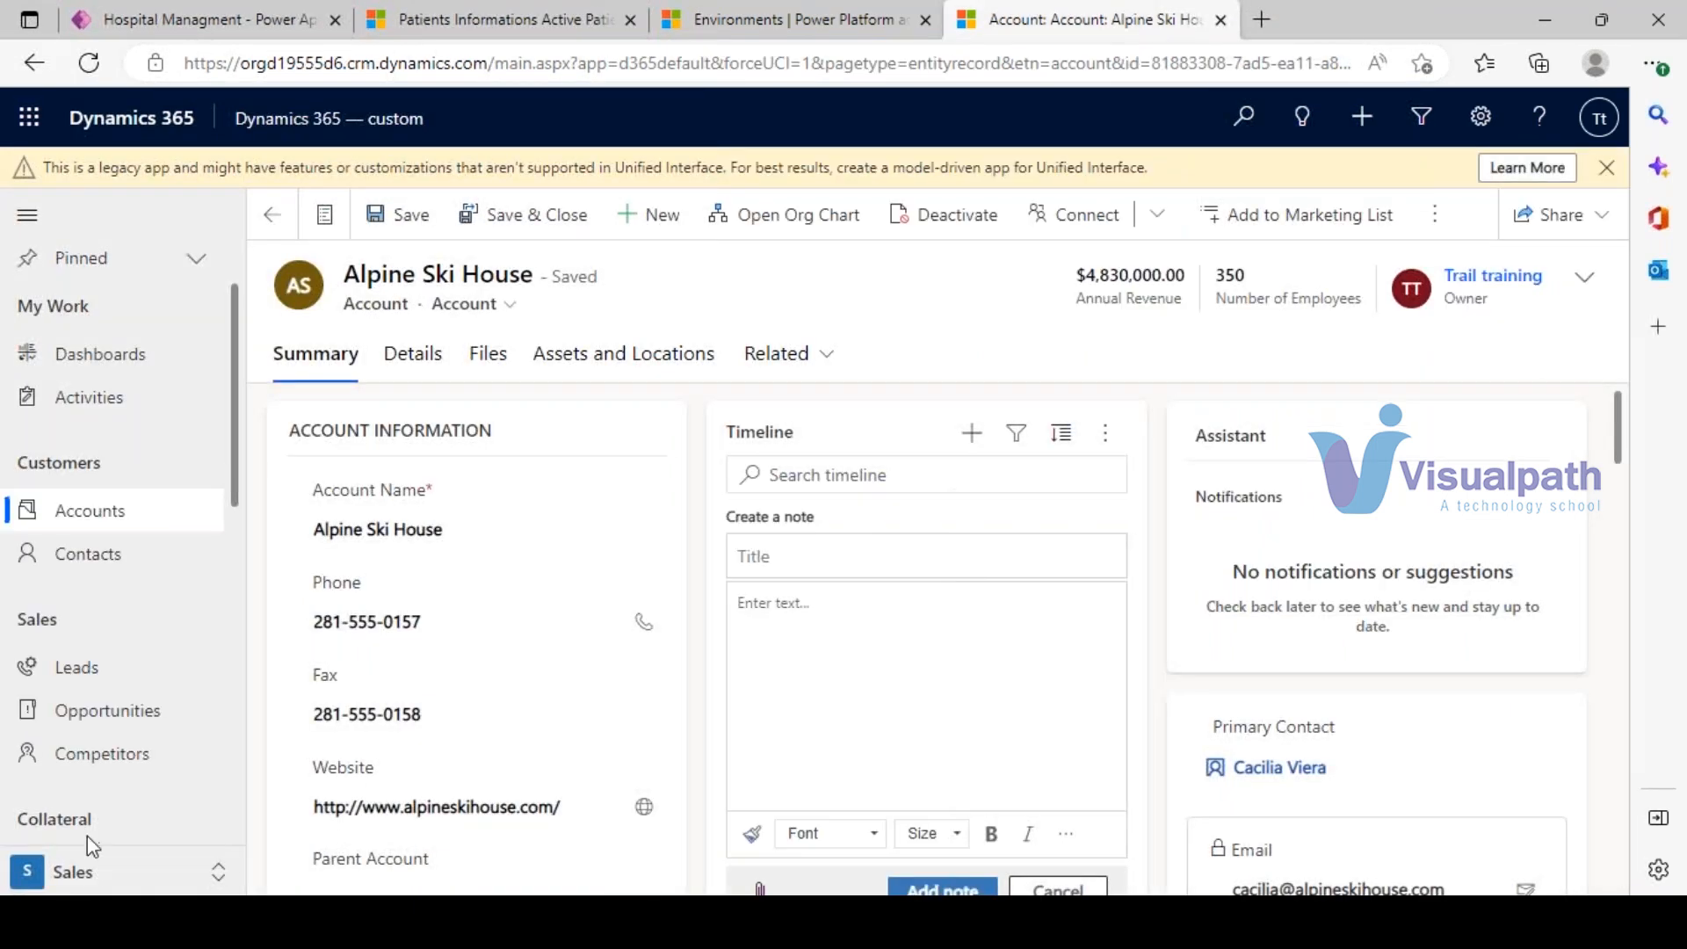
pyautogui.click(88, 874)
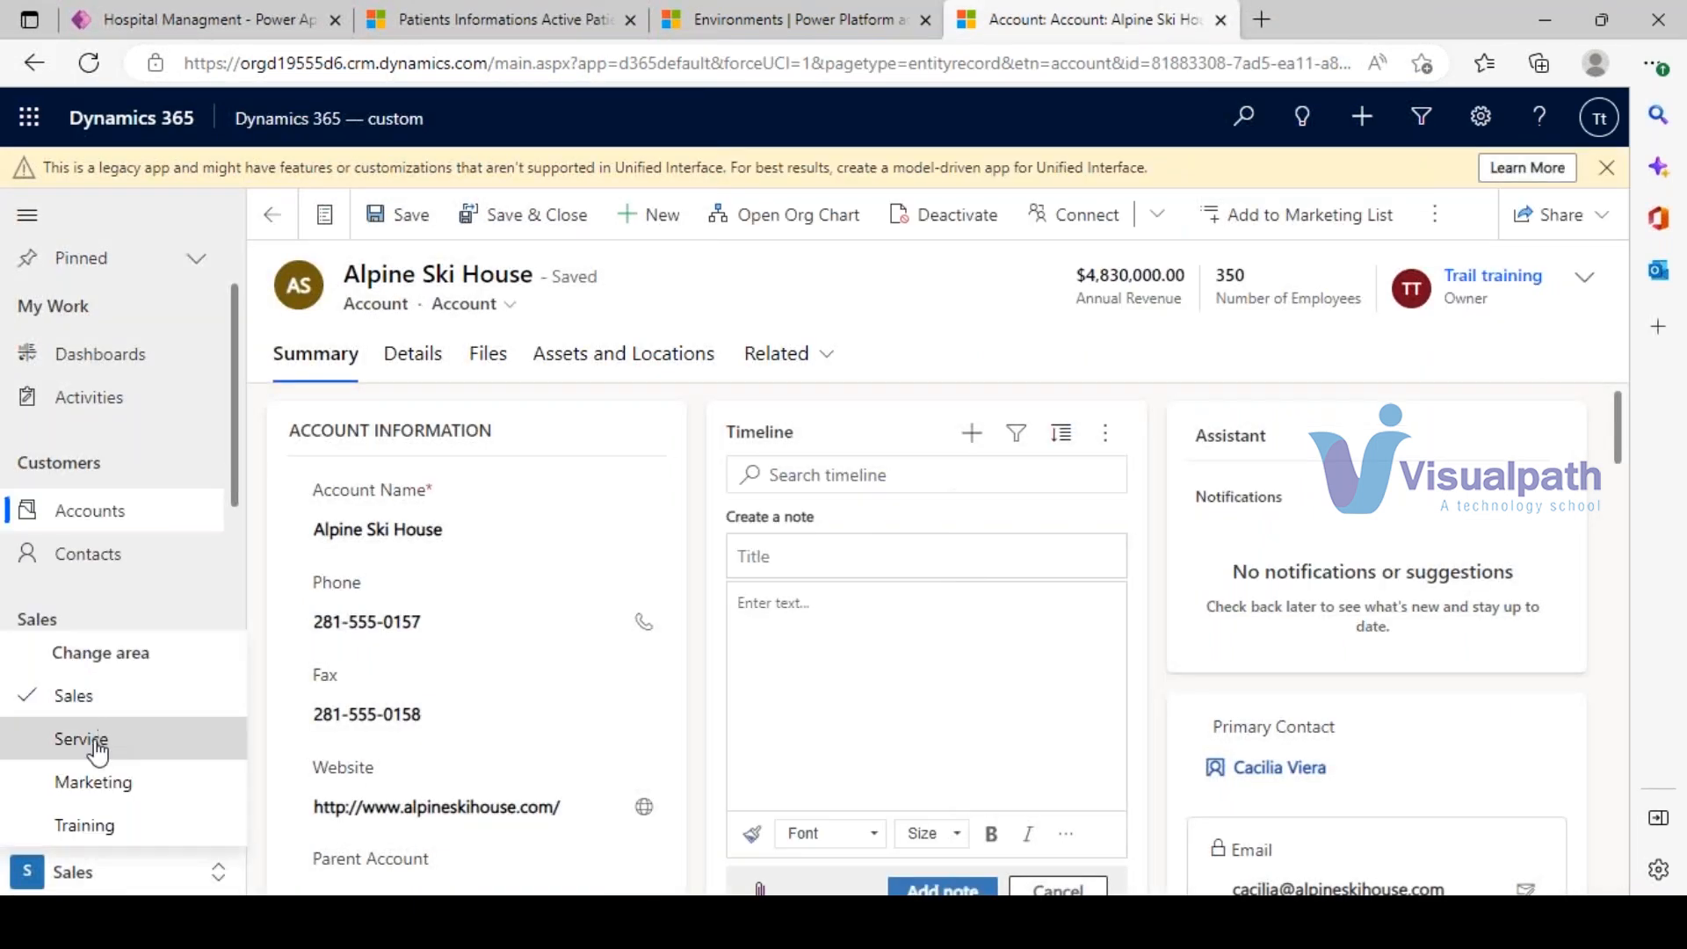
pyautogui.click(104, 751)
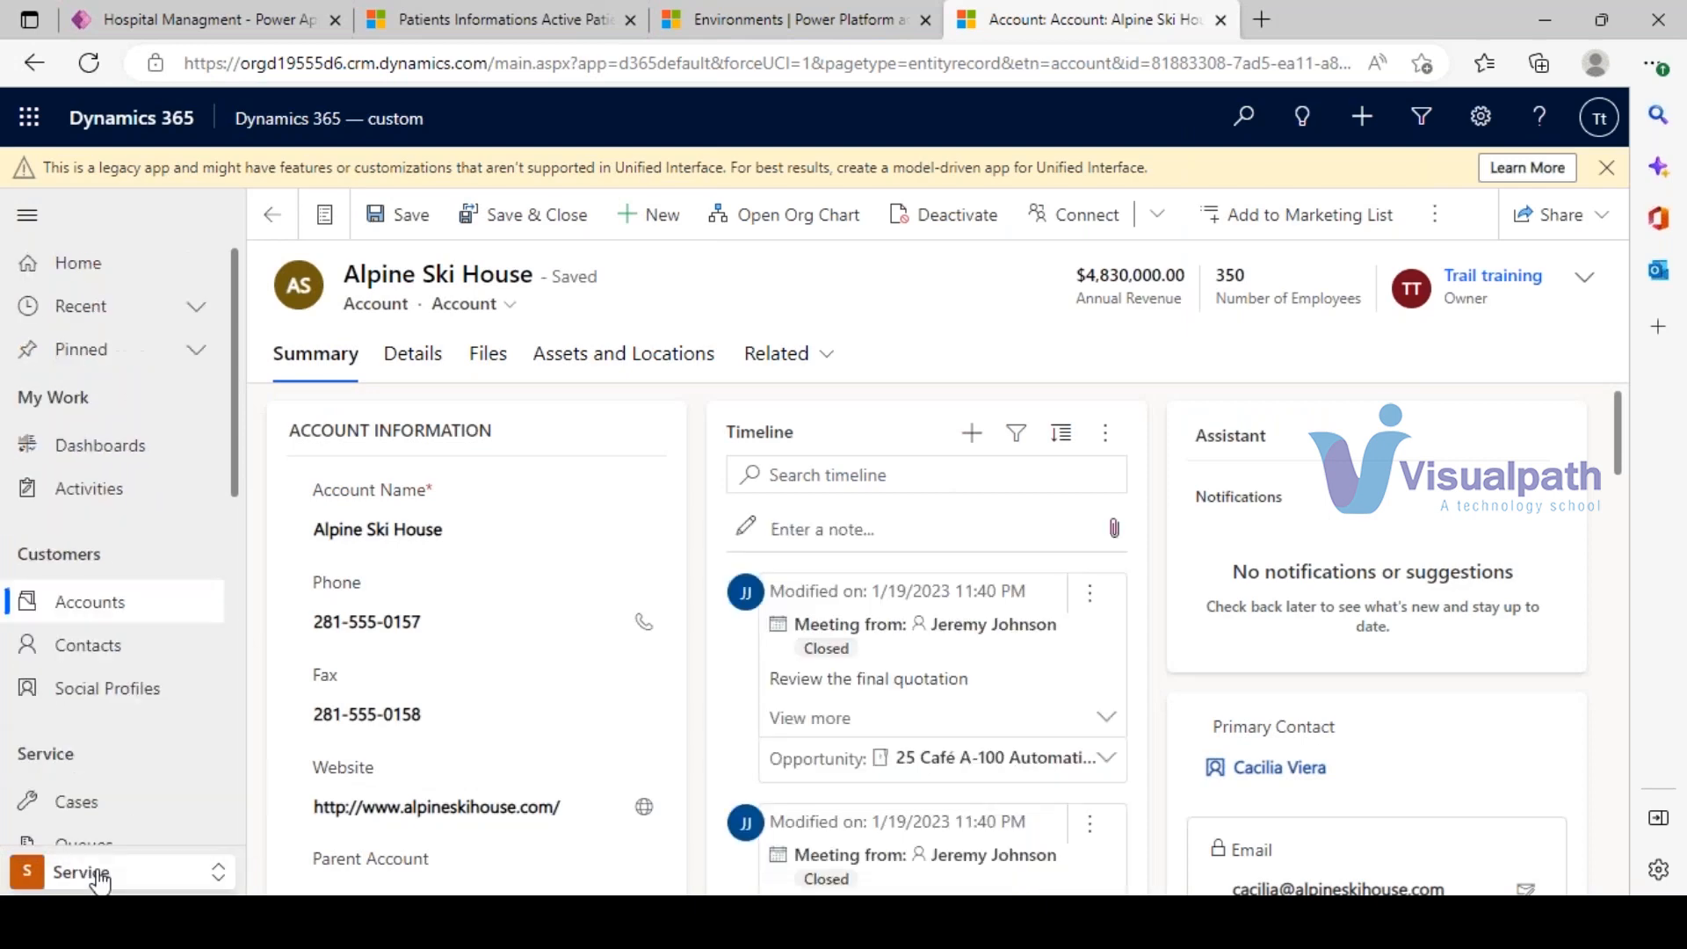
pyautogui.click(94, 872)
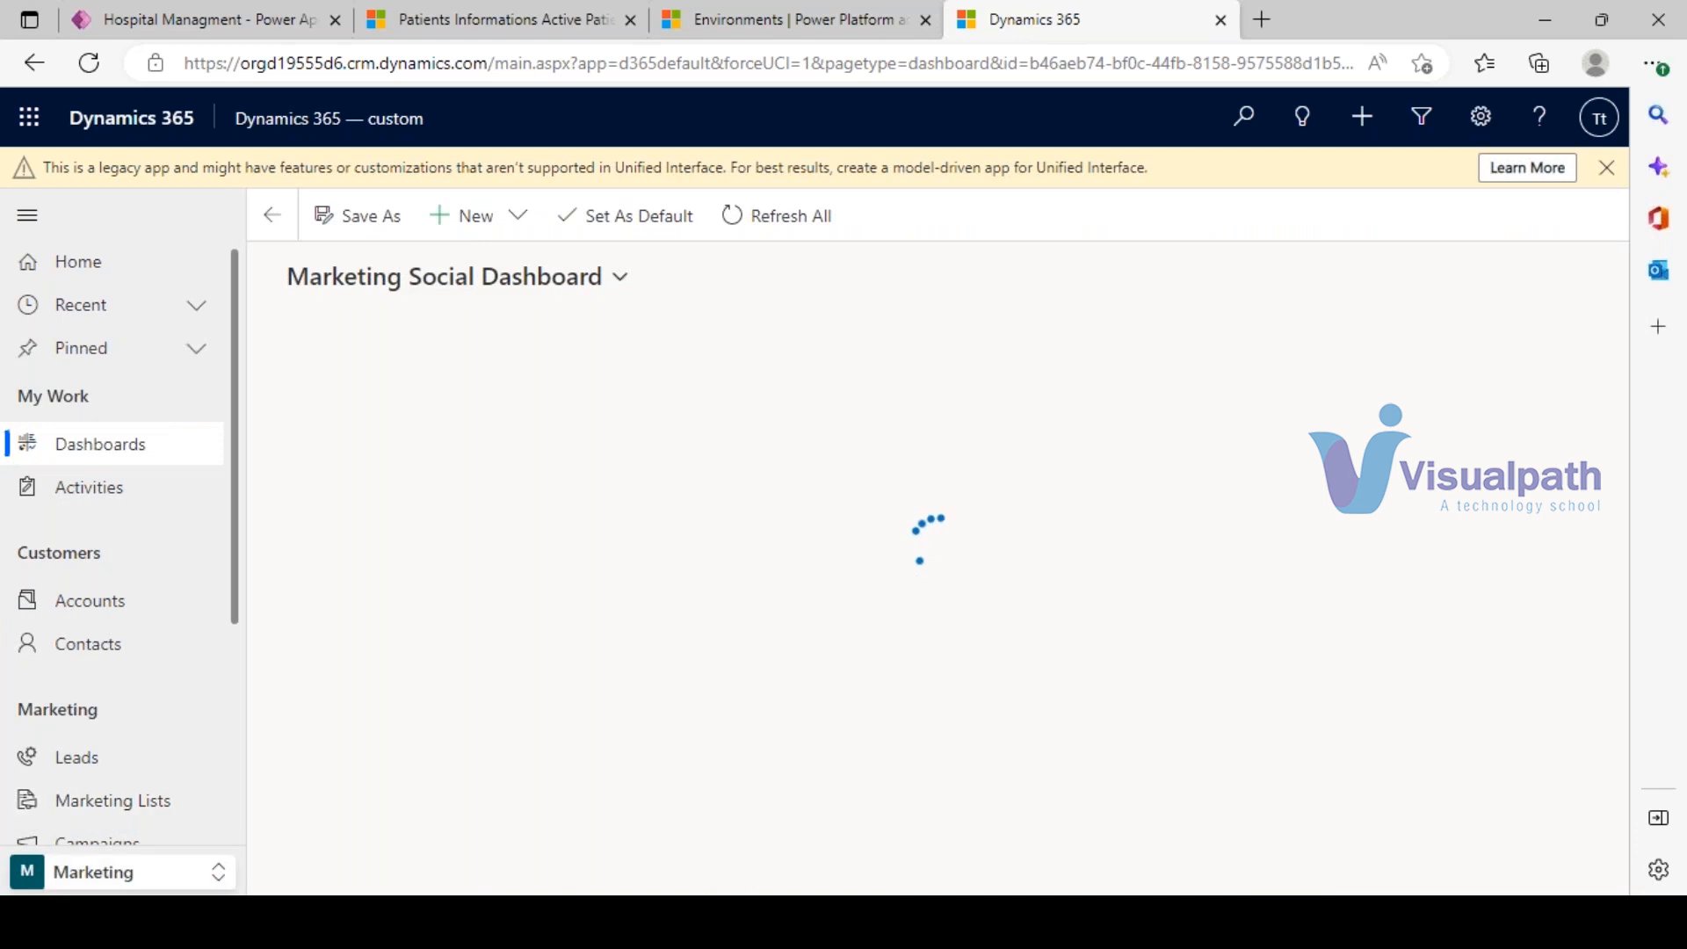
pyautogui.click(389, 13)
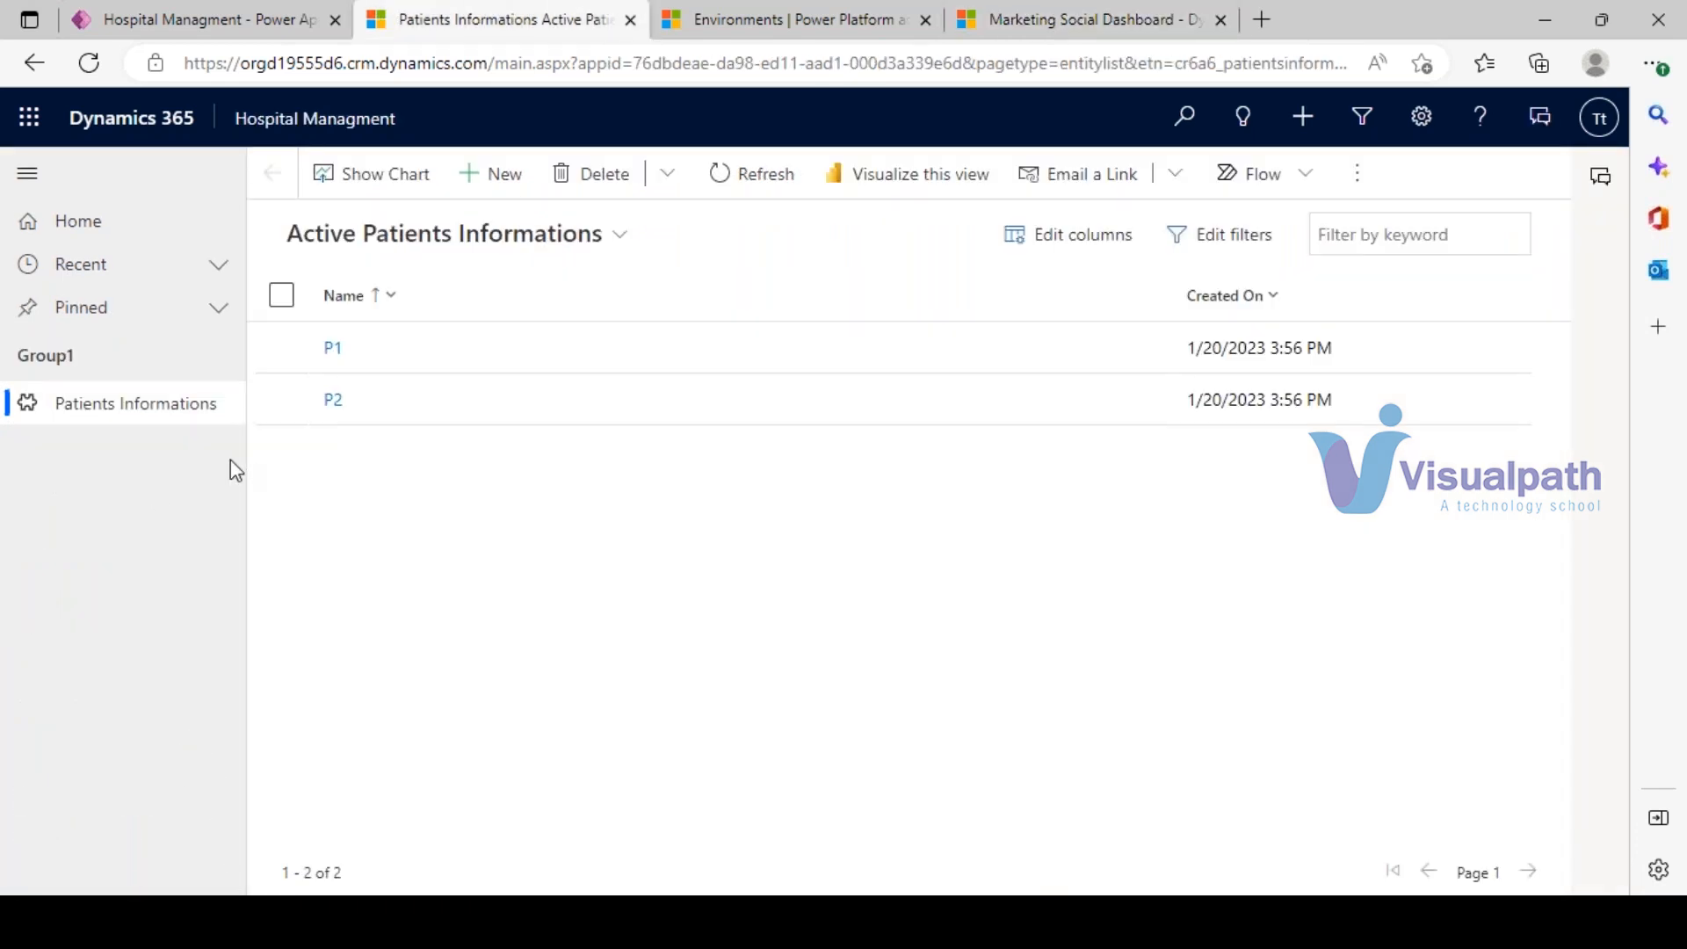
pyautogui.click(1089, 19)
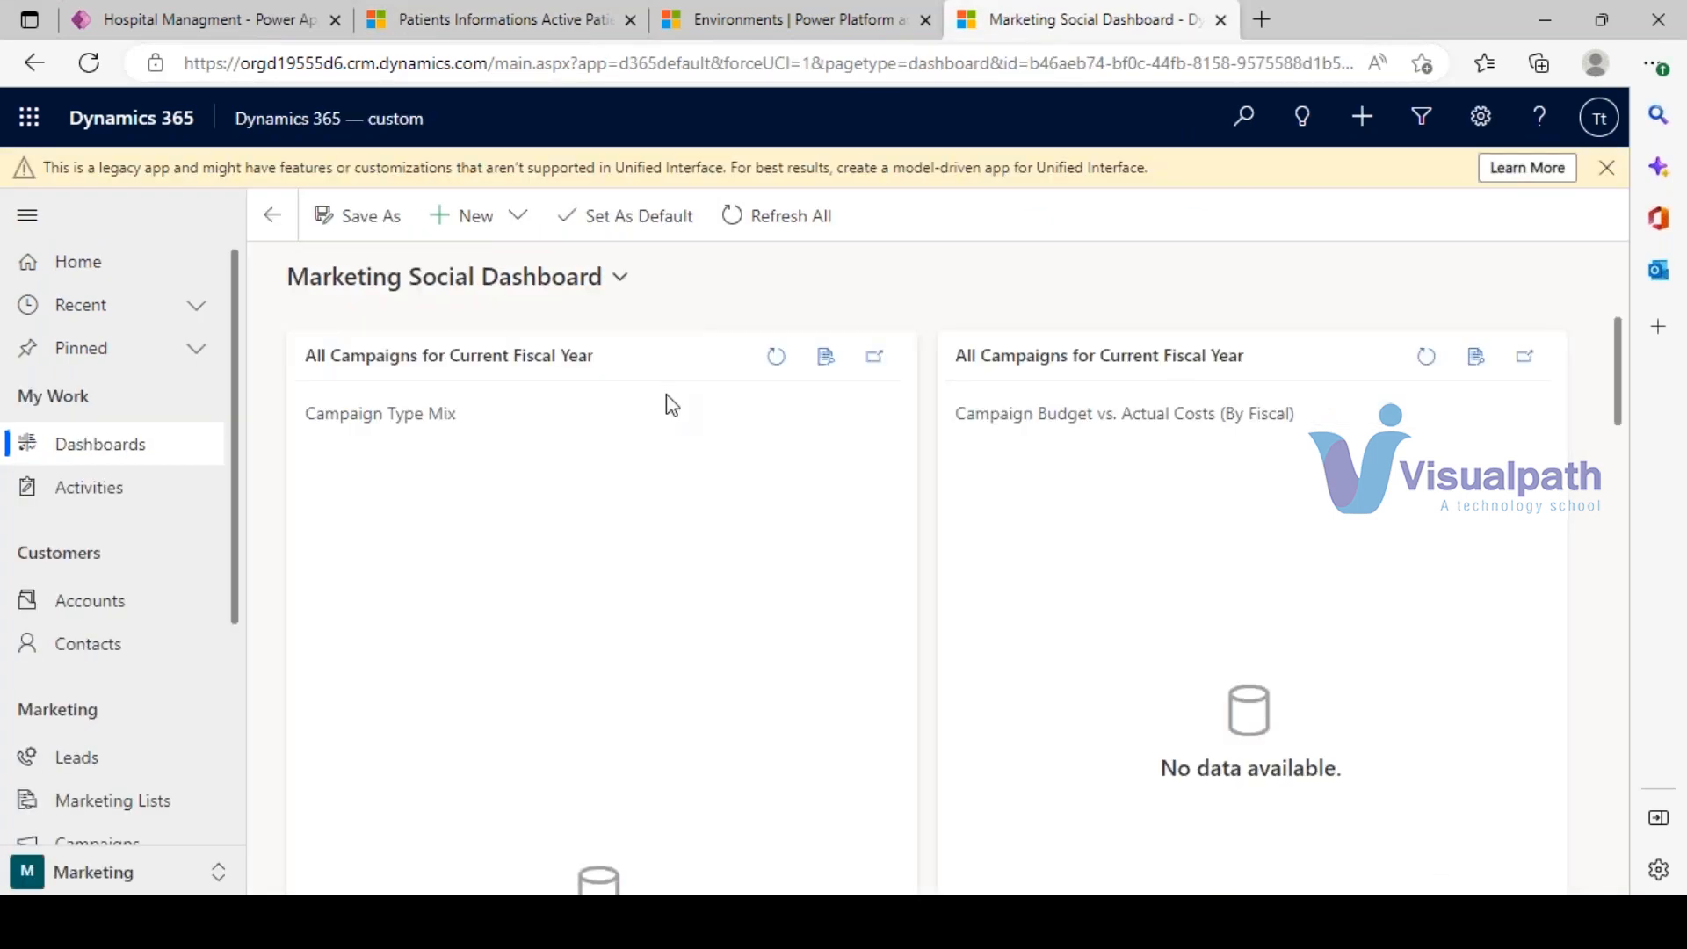
pyautogui.click(125, 874)
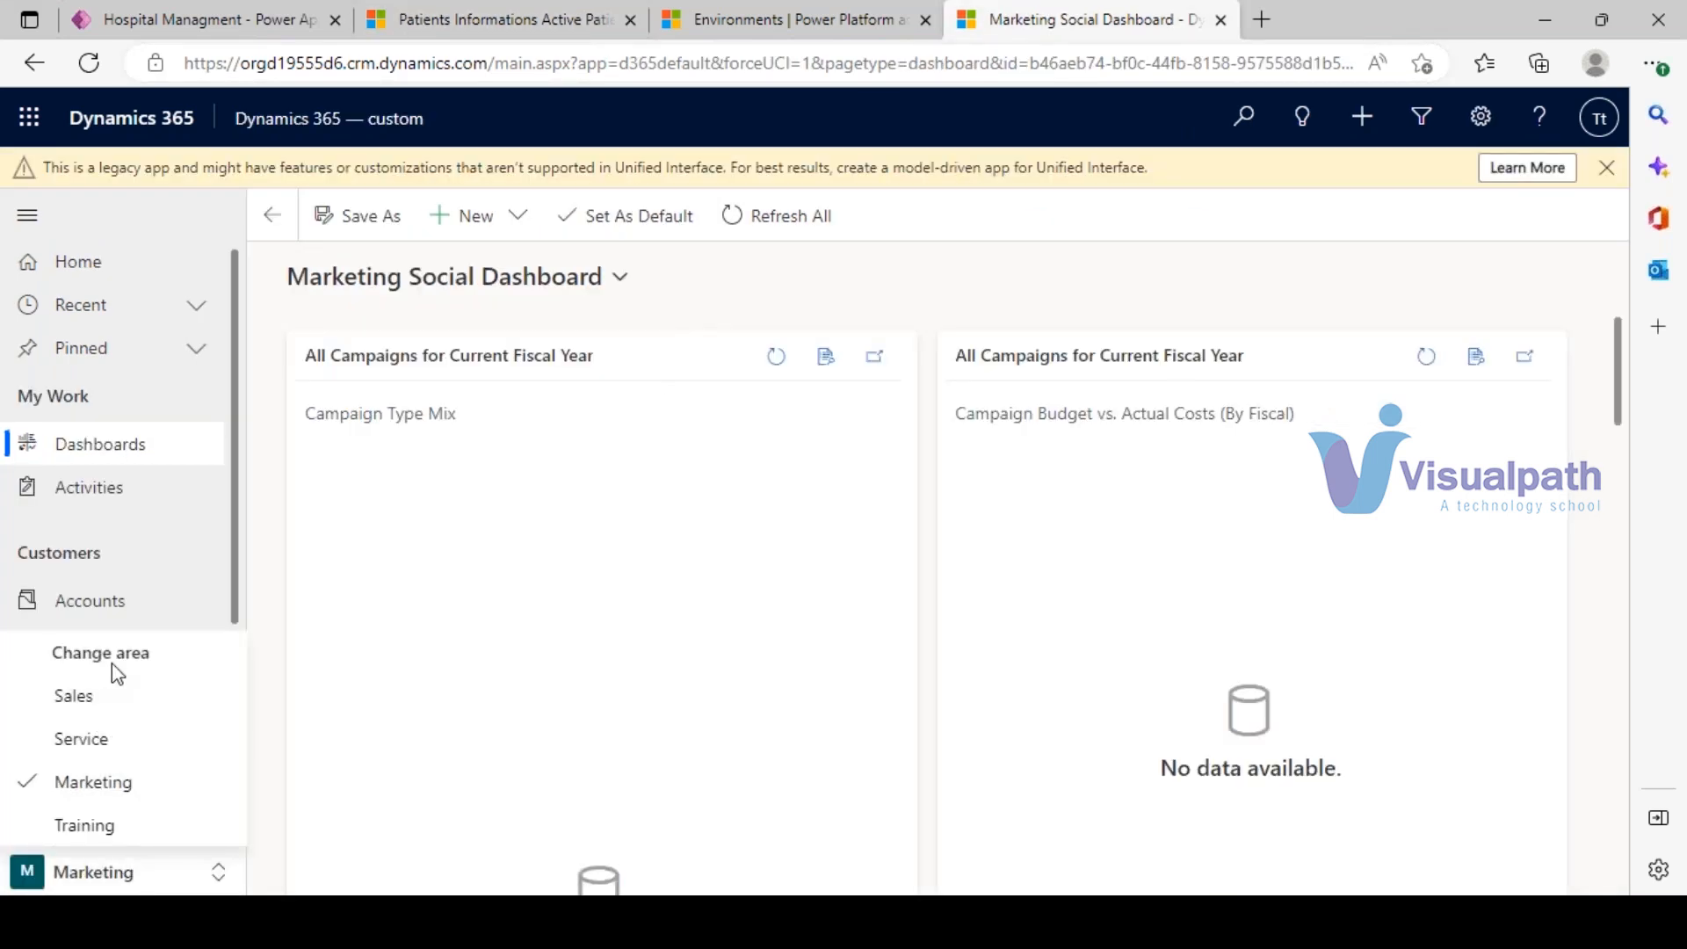
pyautogui.click(457, 17)
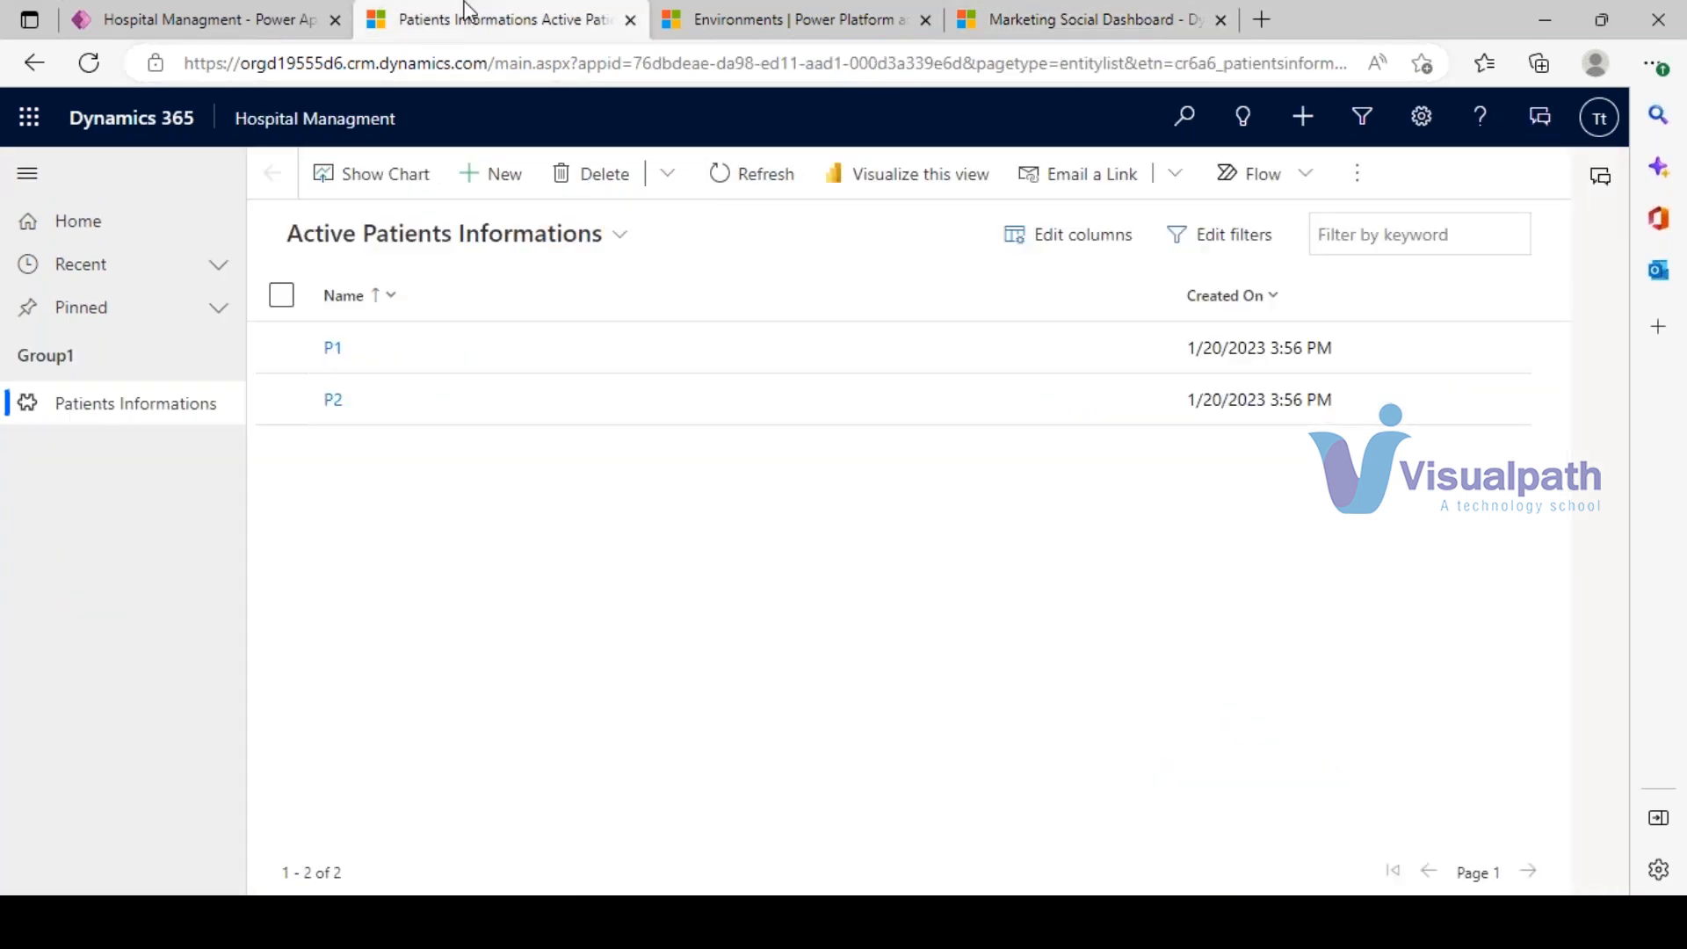
pyautogui.click(273, 18)
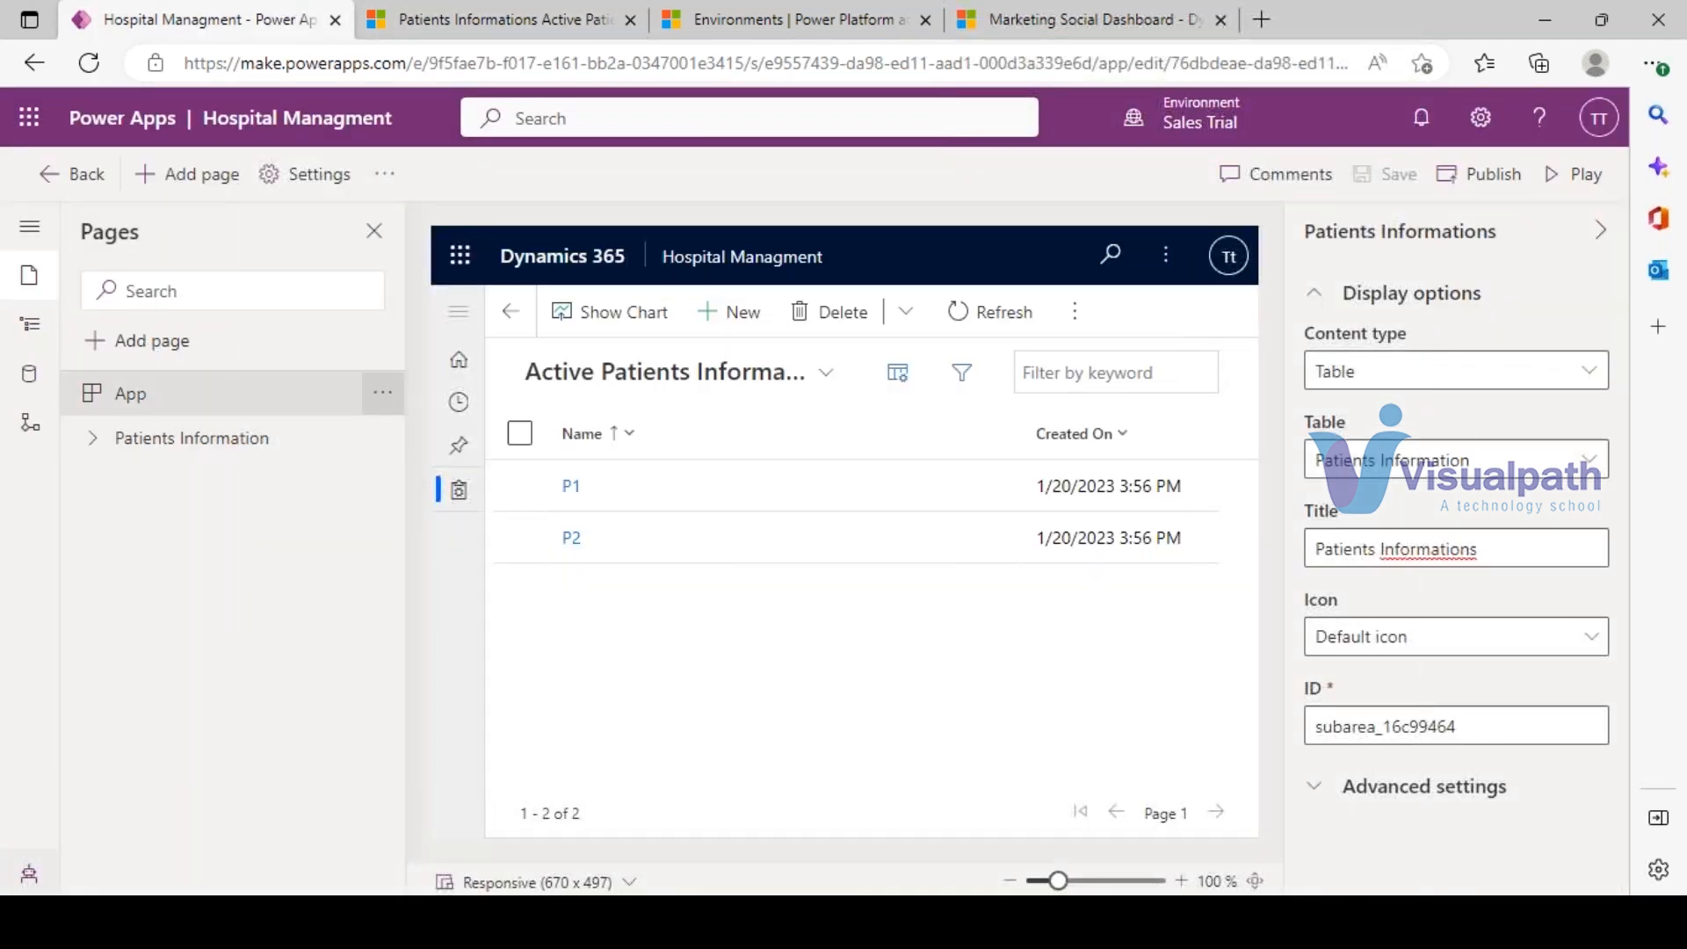
# Toggle the pages list and switch the designer to the app's Navigation view
pyautogui.click(383, 395)
pyautogui.click(28, 279)
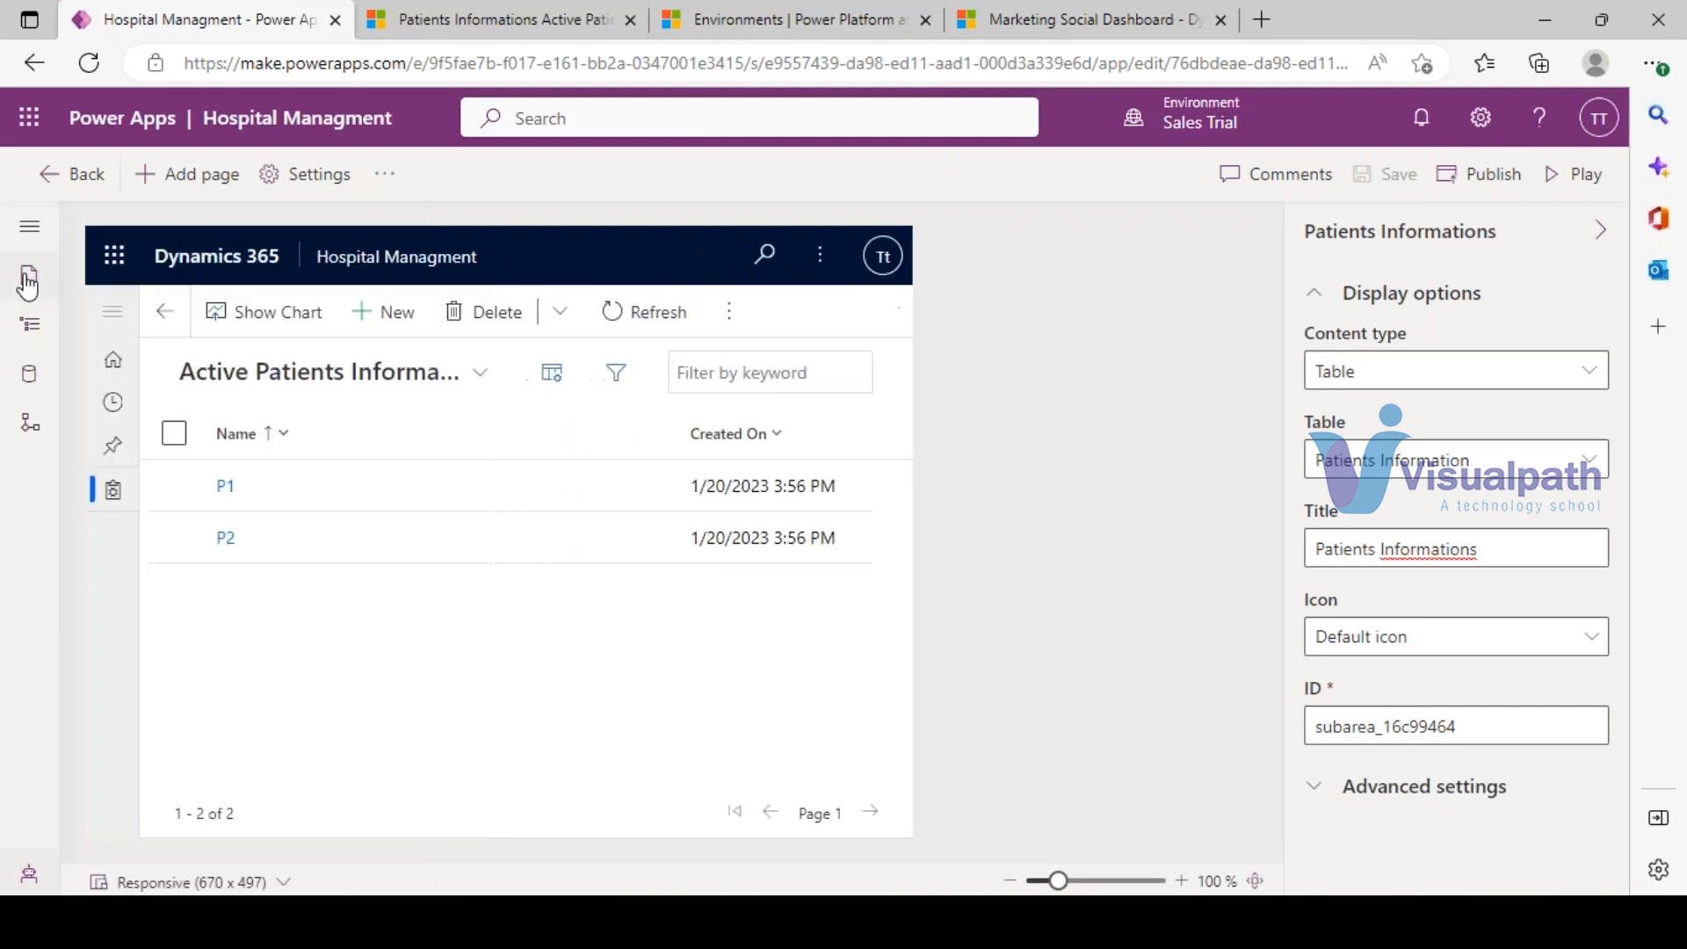
pyautogui.click(28, 279)
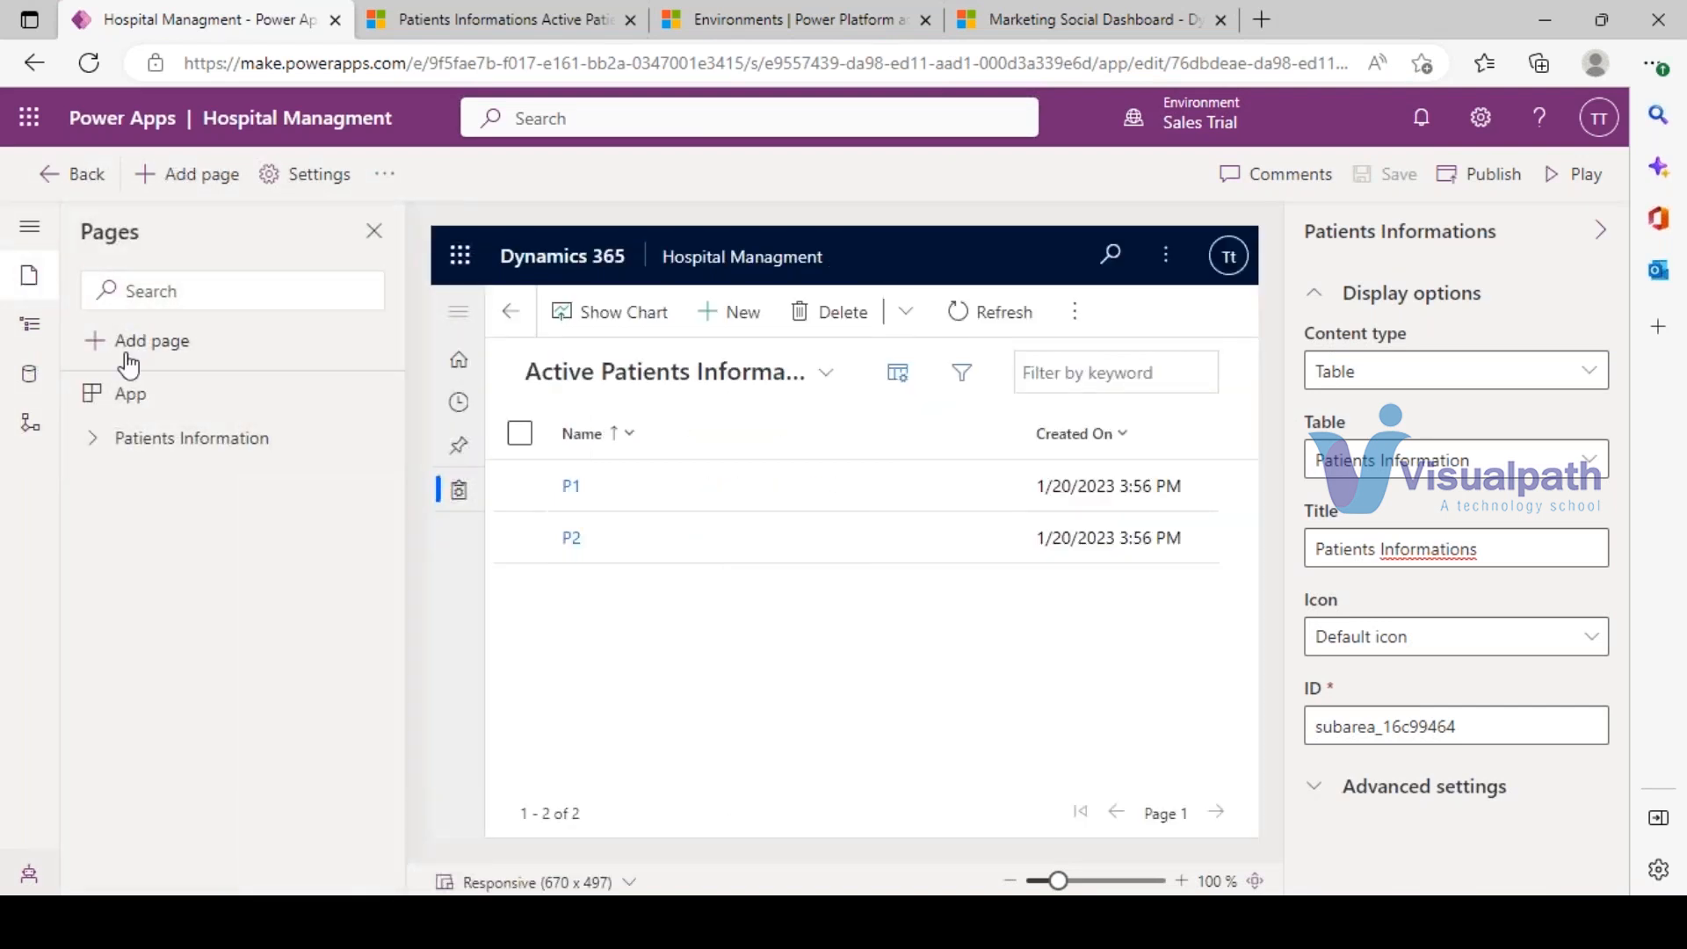
pyautogui.click(32, 327)
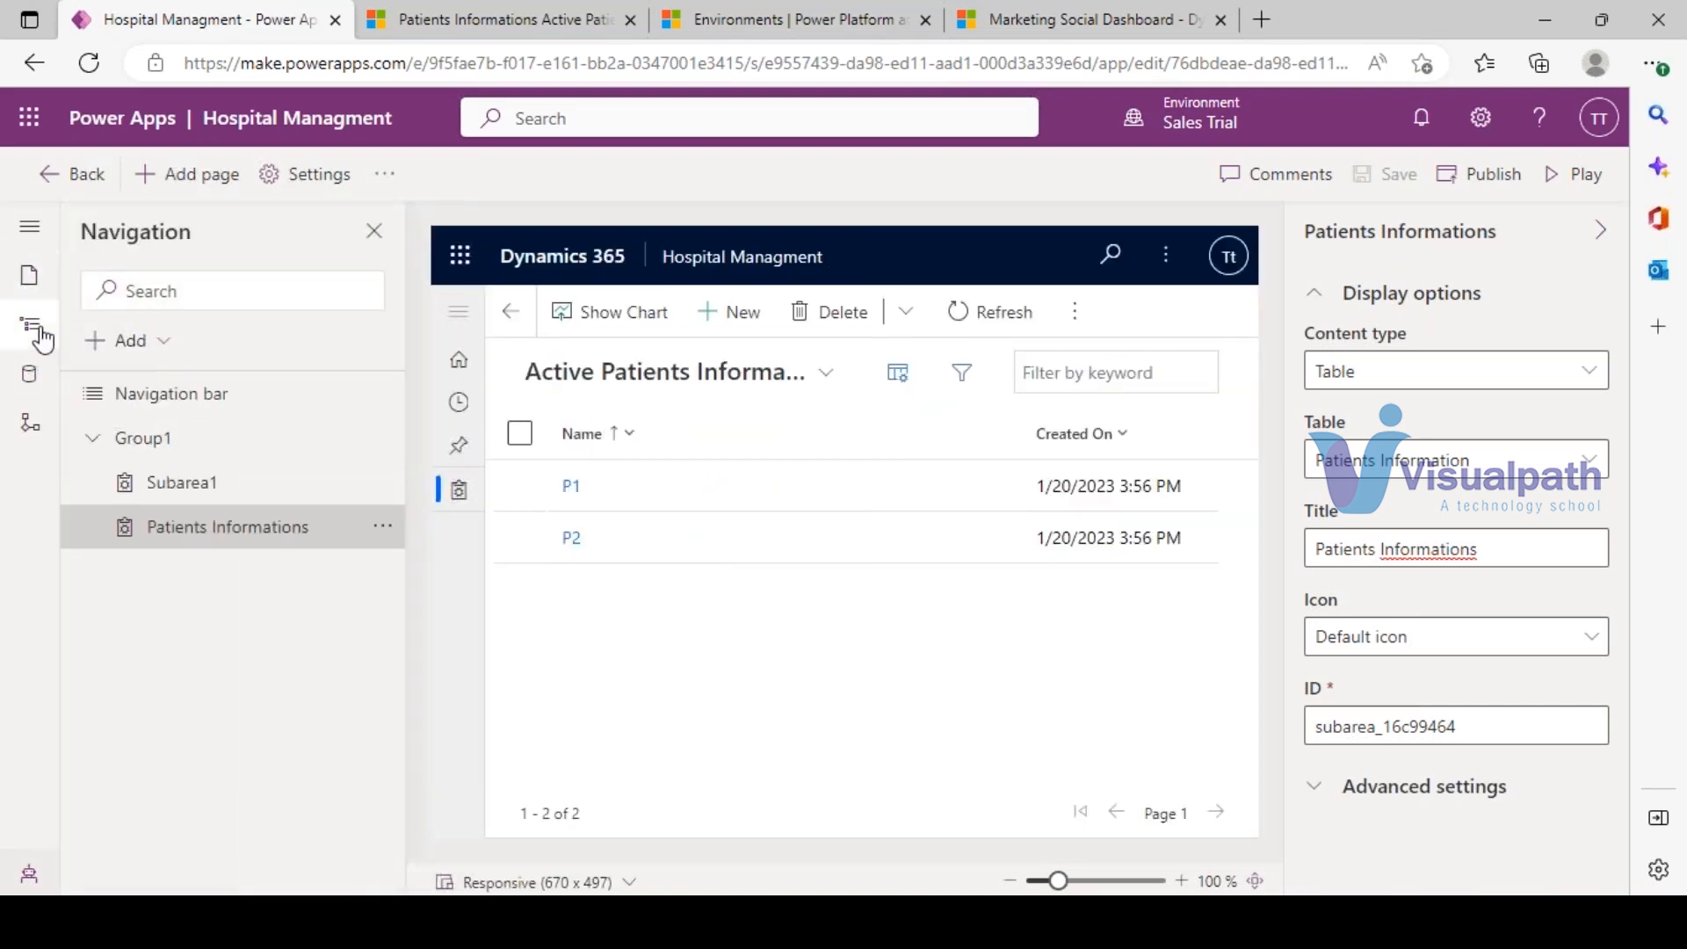
# Look over the Add choices, collapse Group1, and view the Navigation bar settings
pyautogui.click(164, 347)
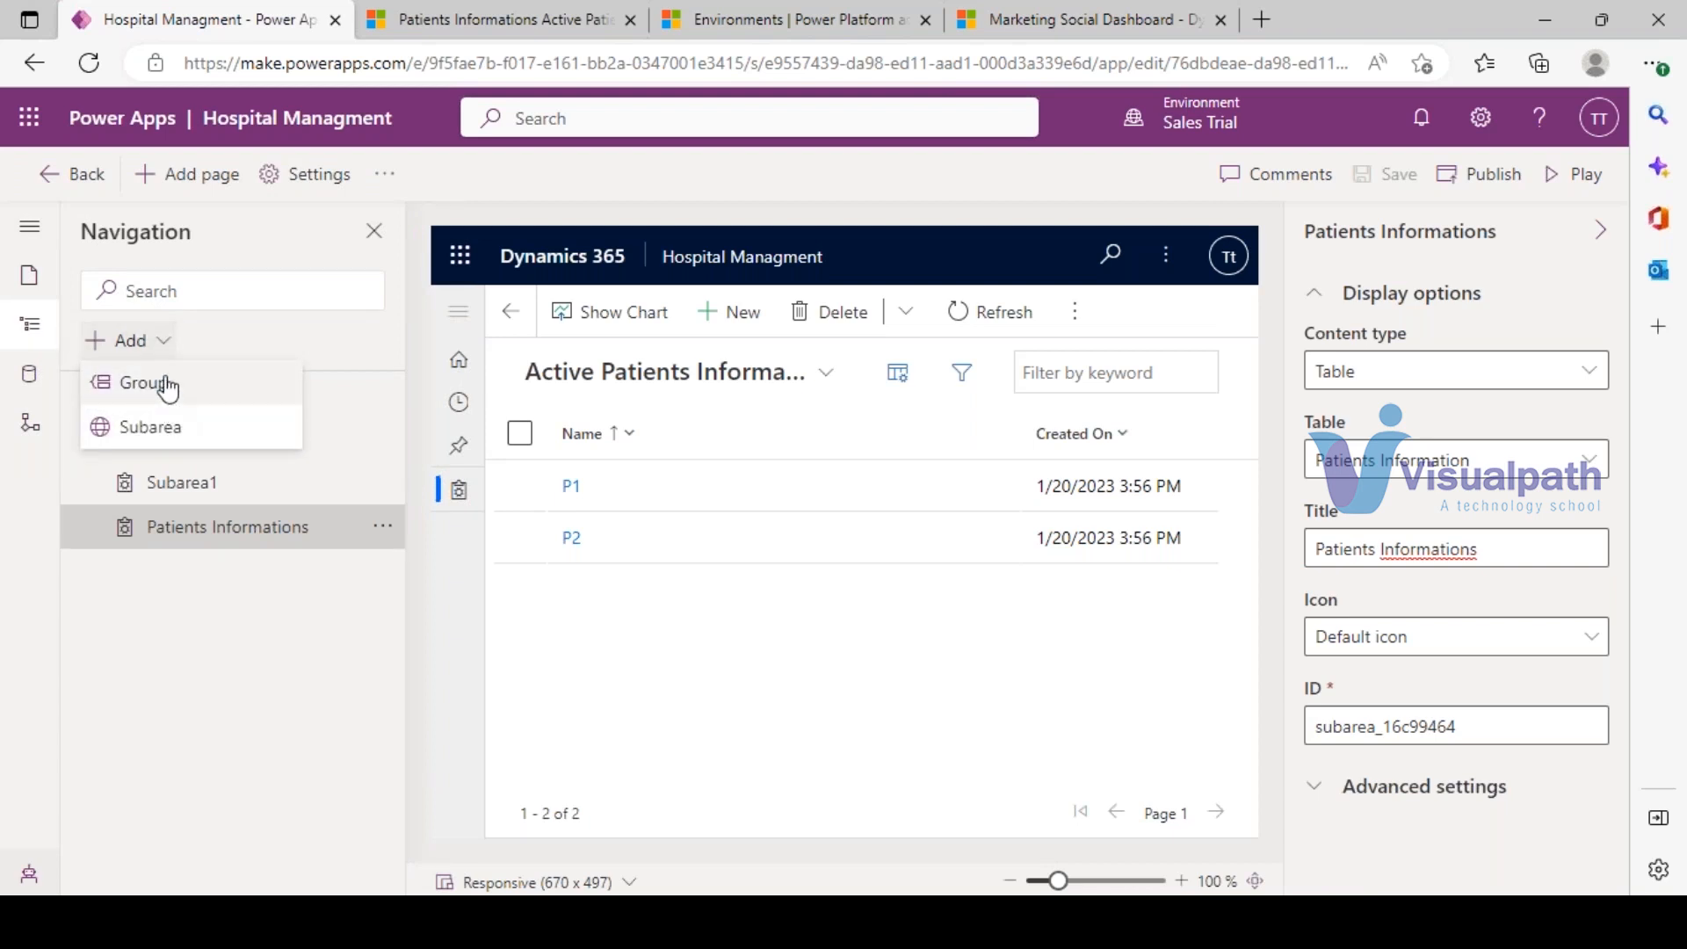
pyautogui.click(197, 620)
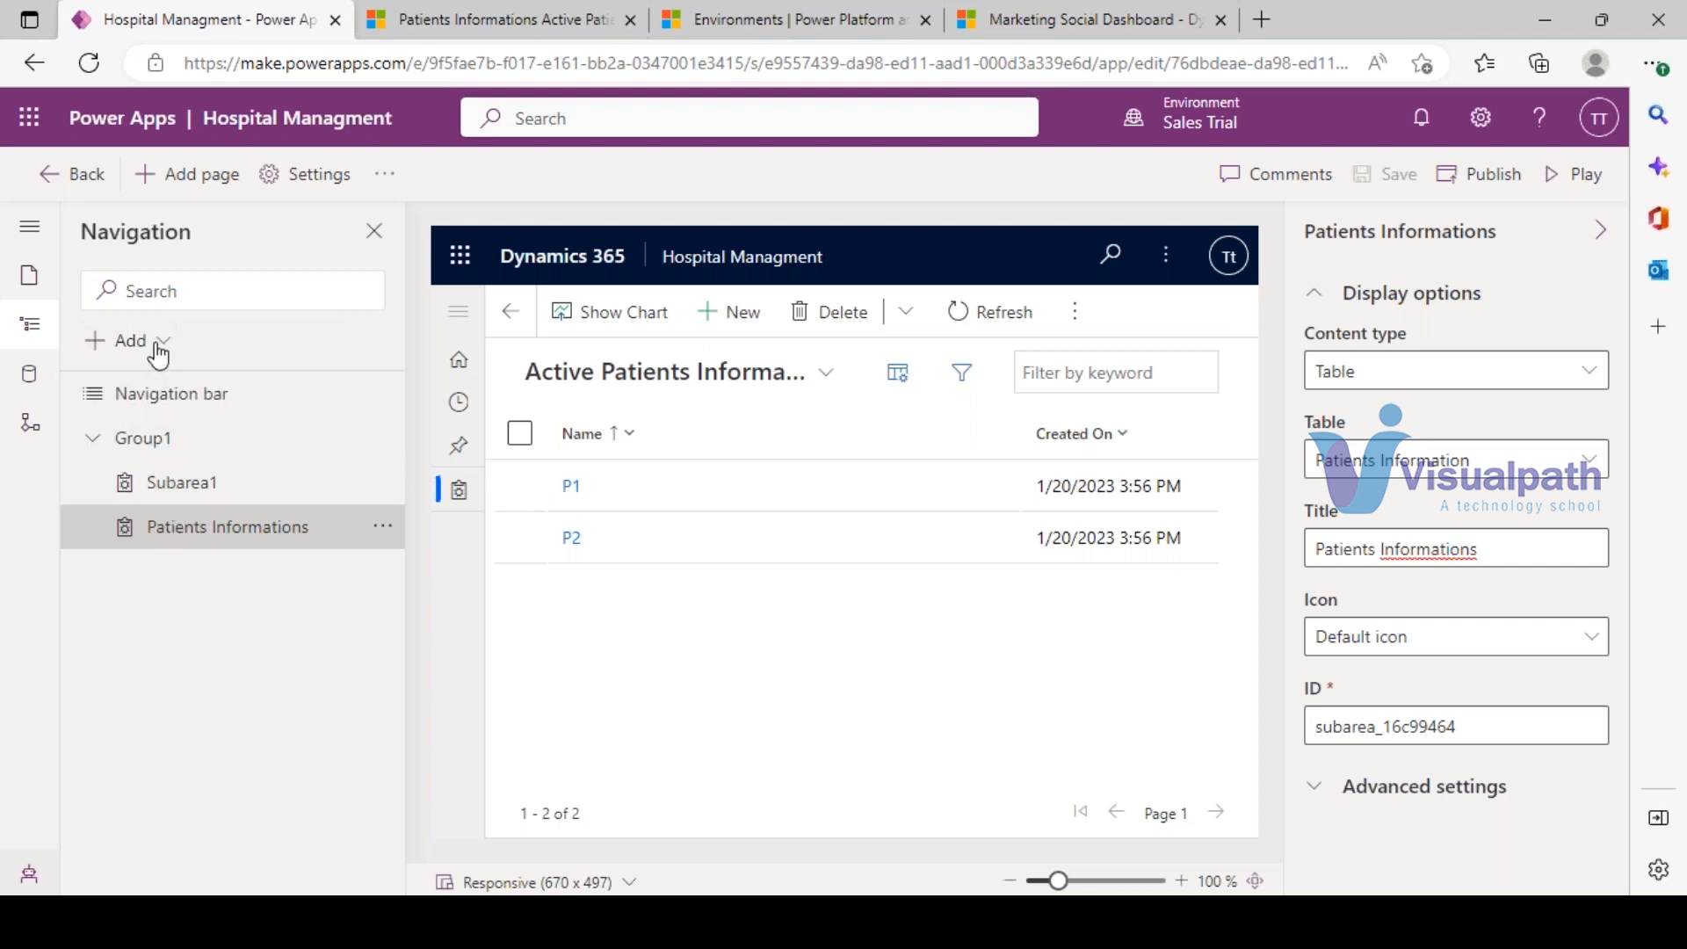
pyautogui.click(95, 437)
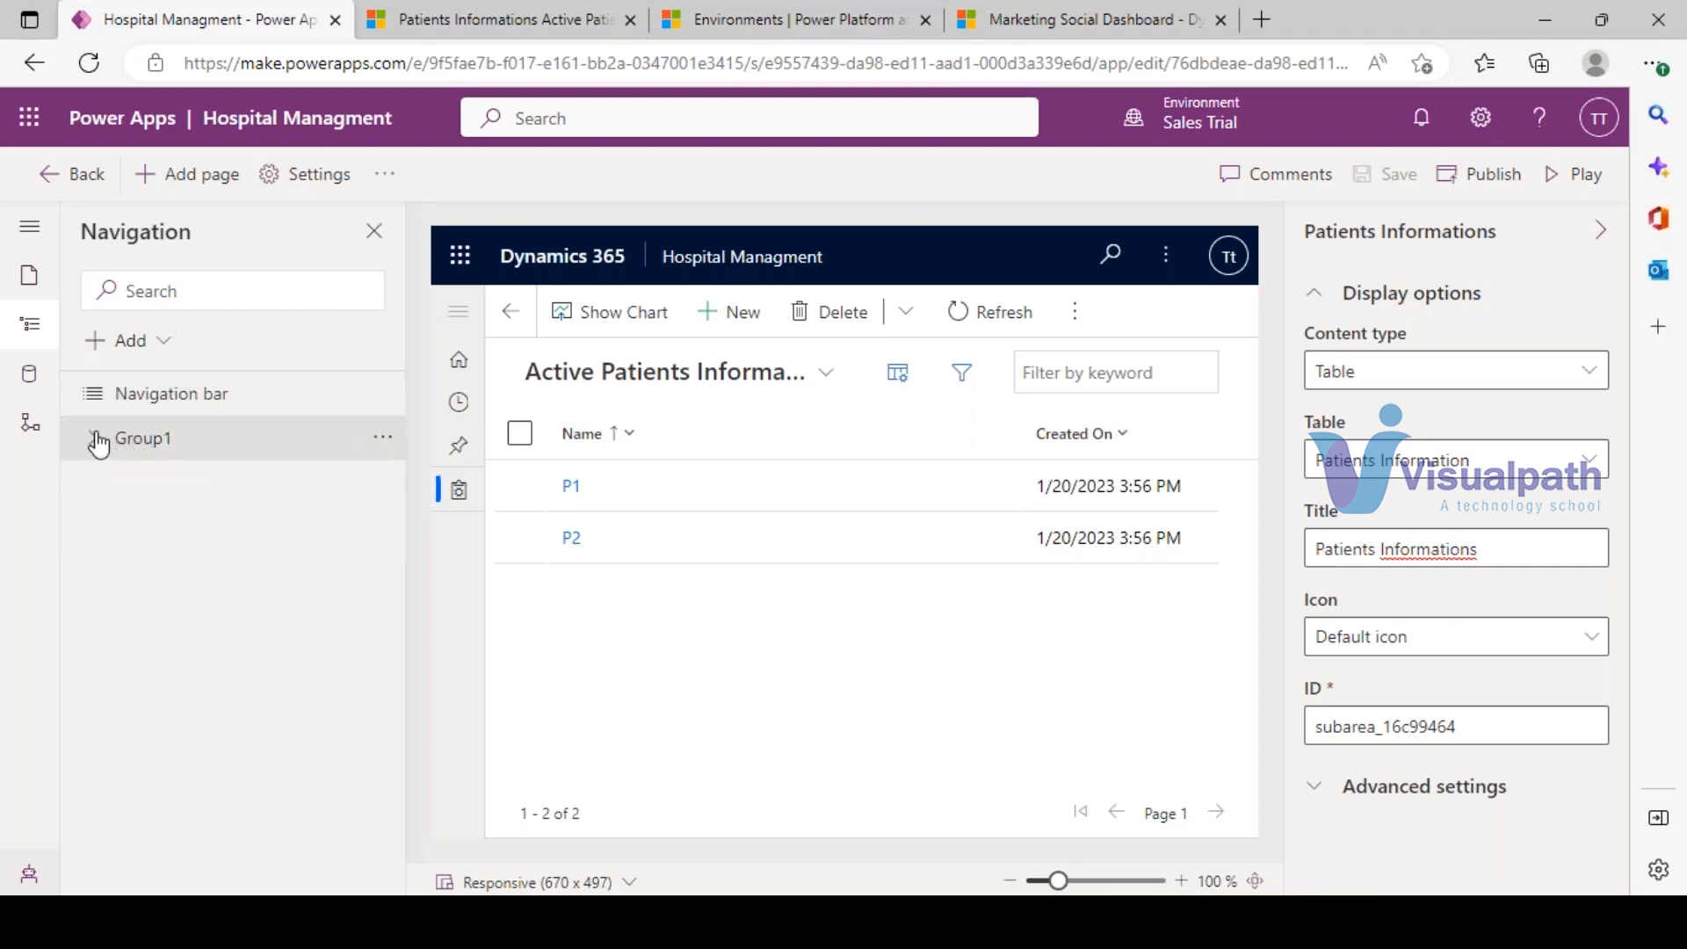
pyautogui.click(160, 342)
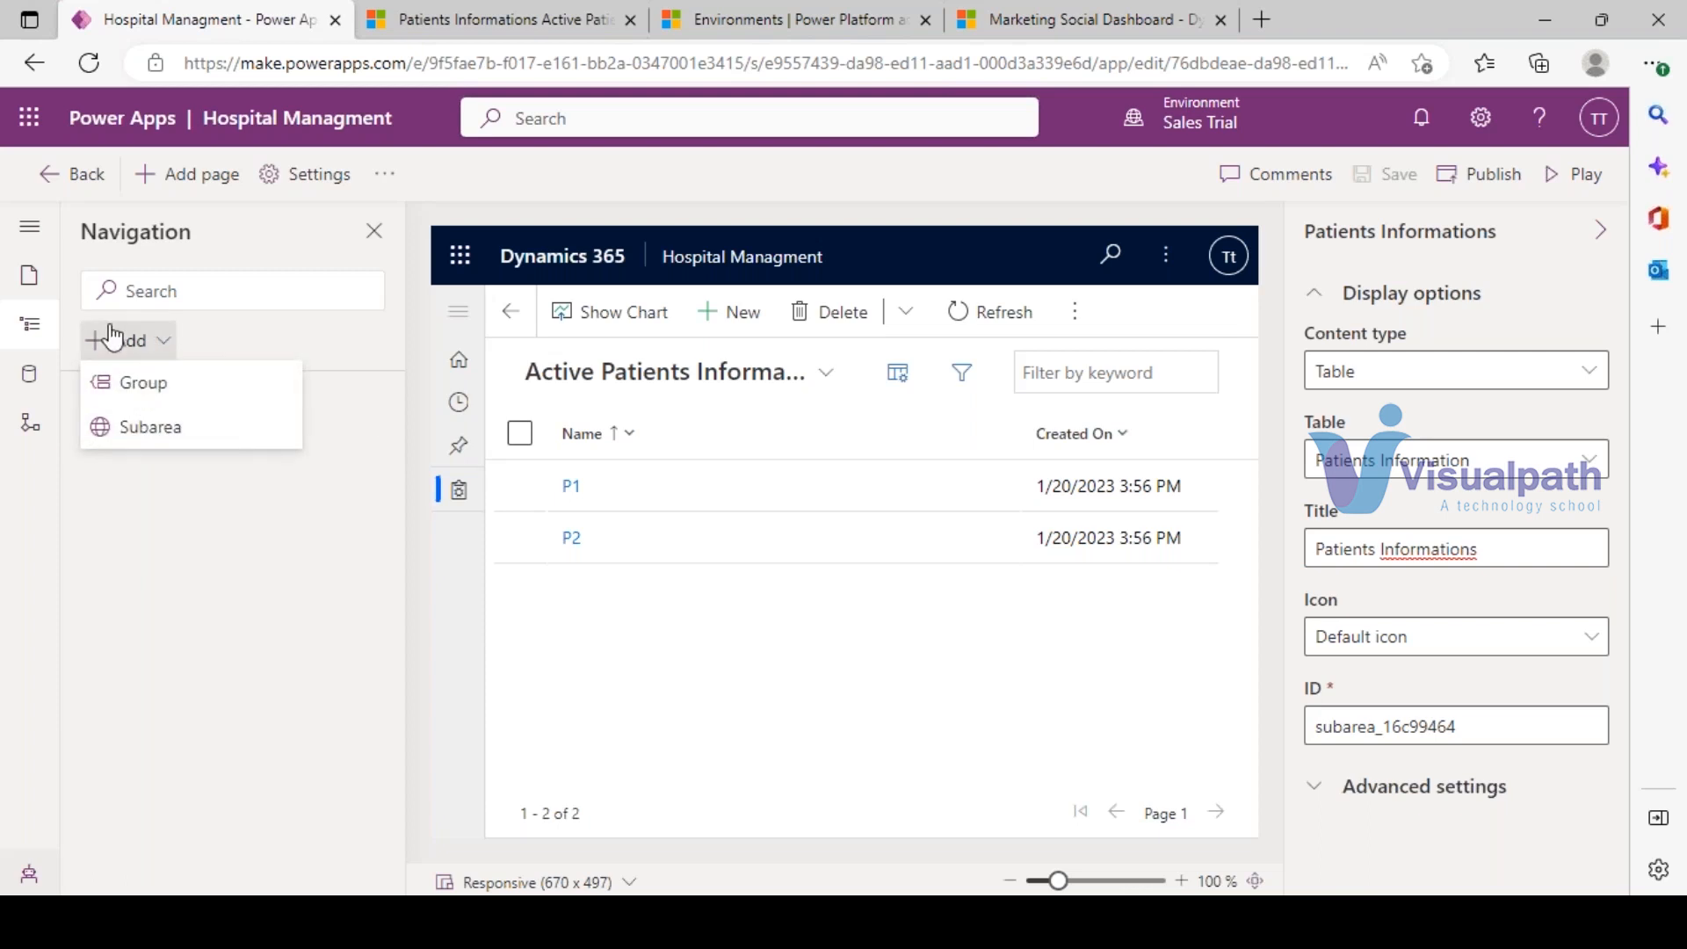
pyautogui.click(221, 492)
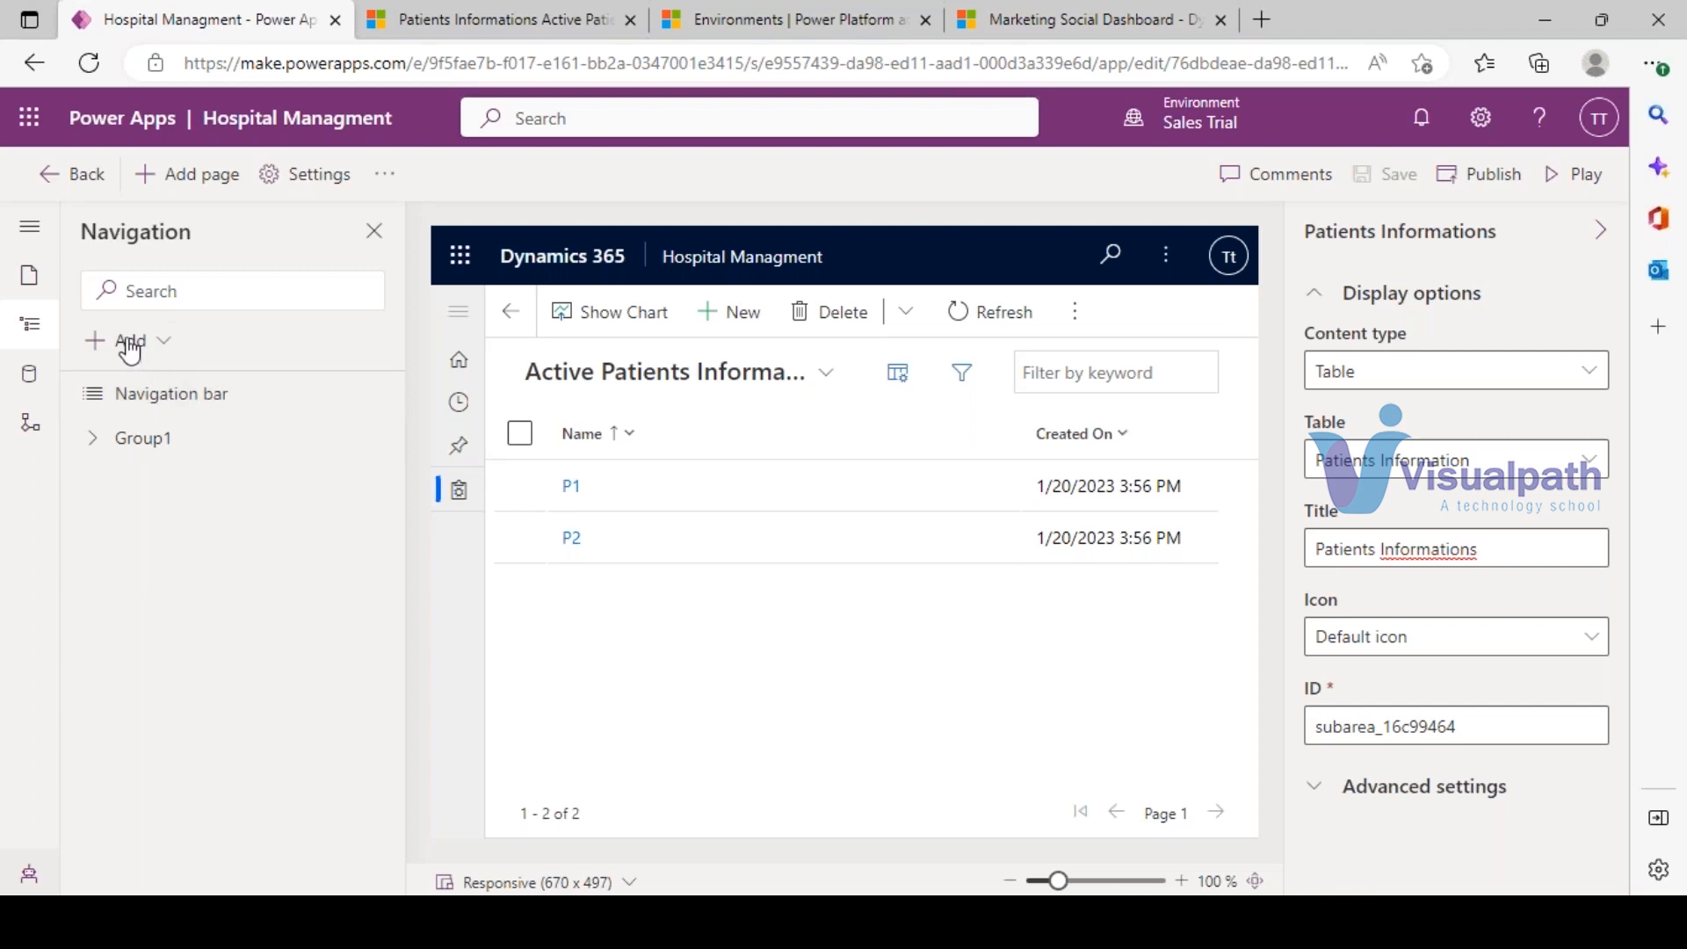
pyautogui.click(177, 407)
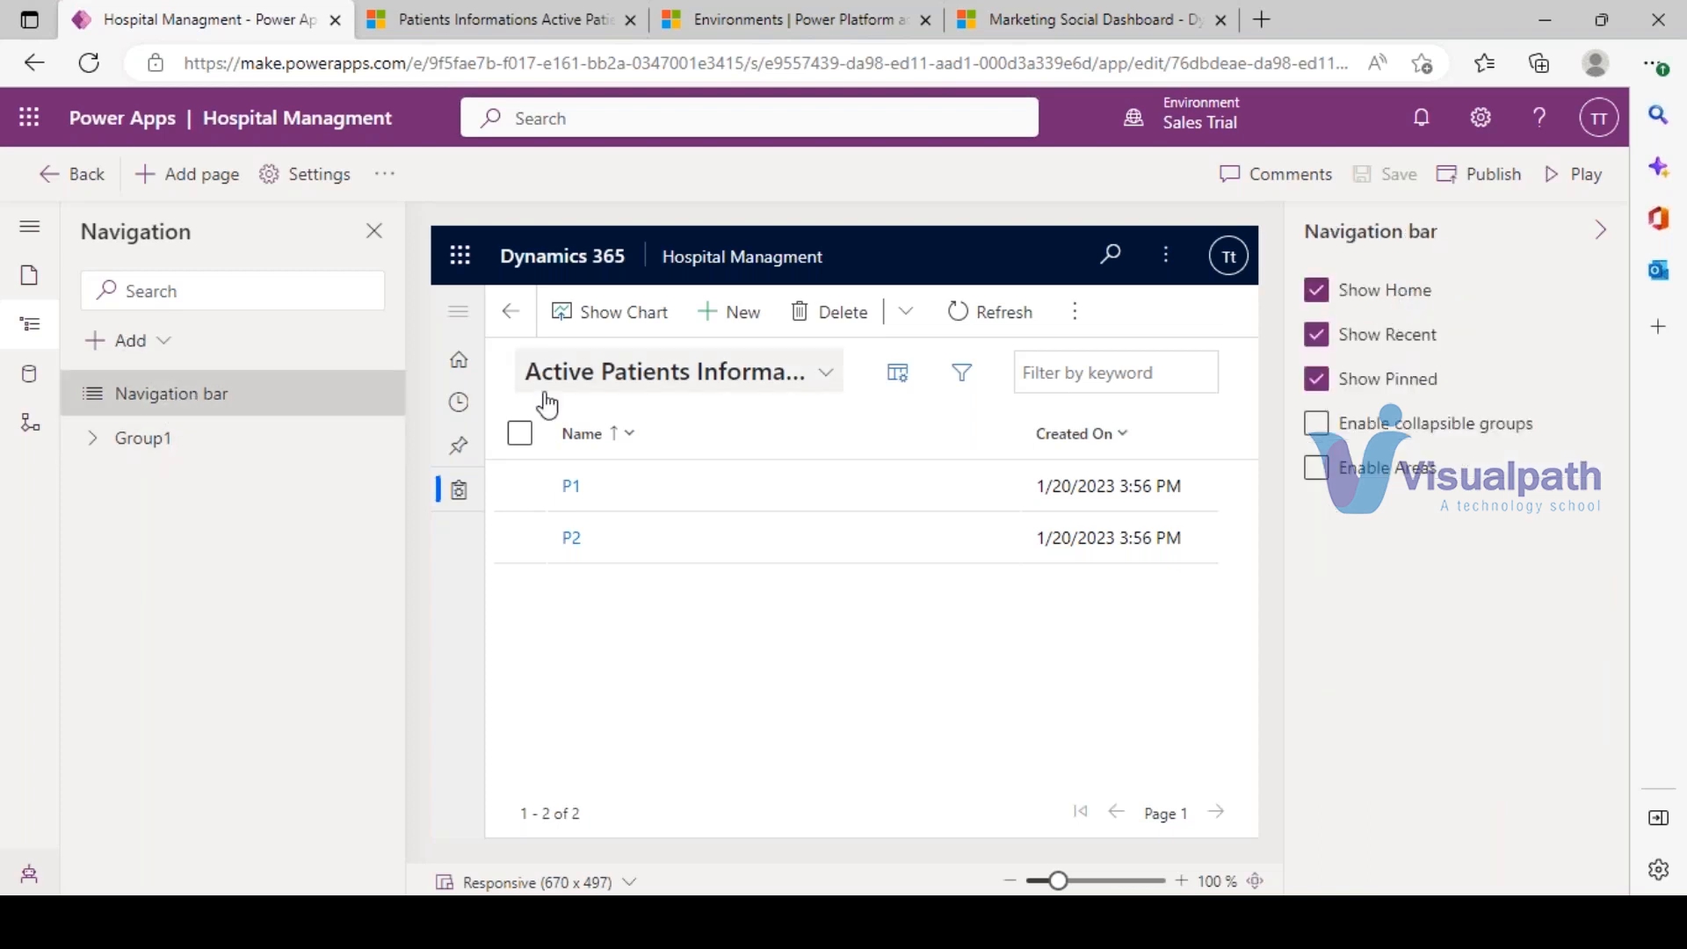
# Compare the running Patients Informations list with the navigation editor
pyautogui.click(544, 17)
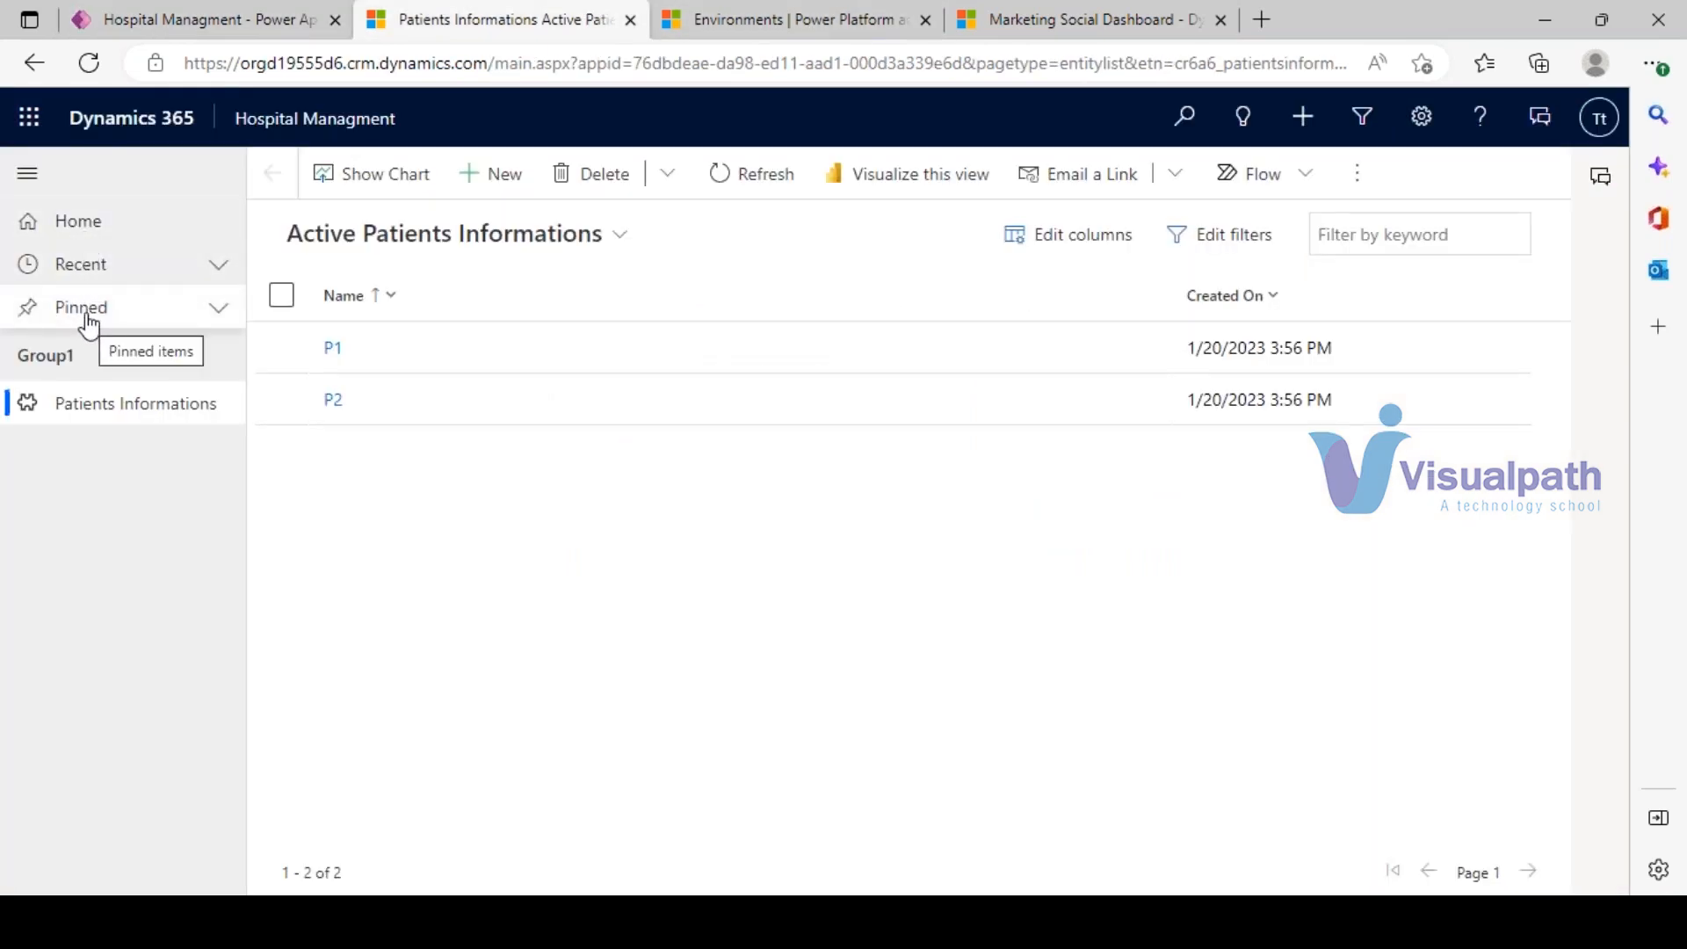
pyautogui.click(180, 14)
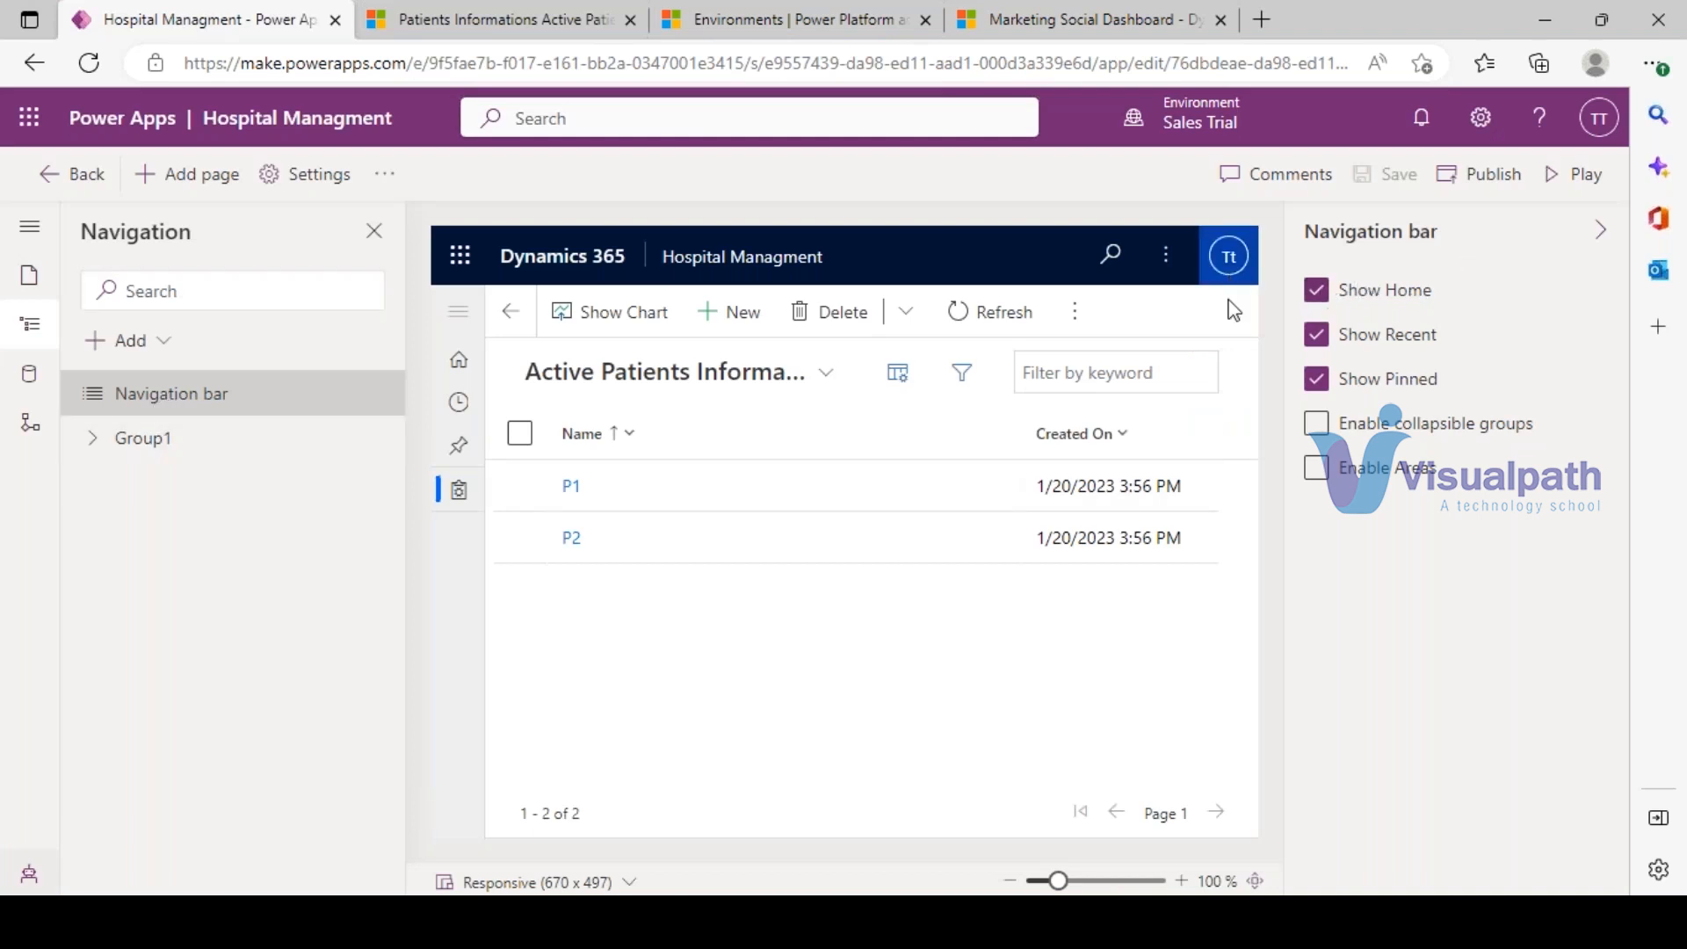
pyautogui.click(466, 19)
pyautogui.click(158, 18)
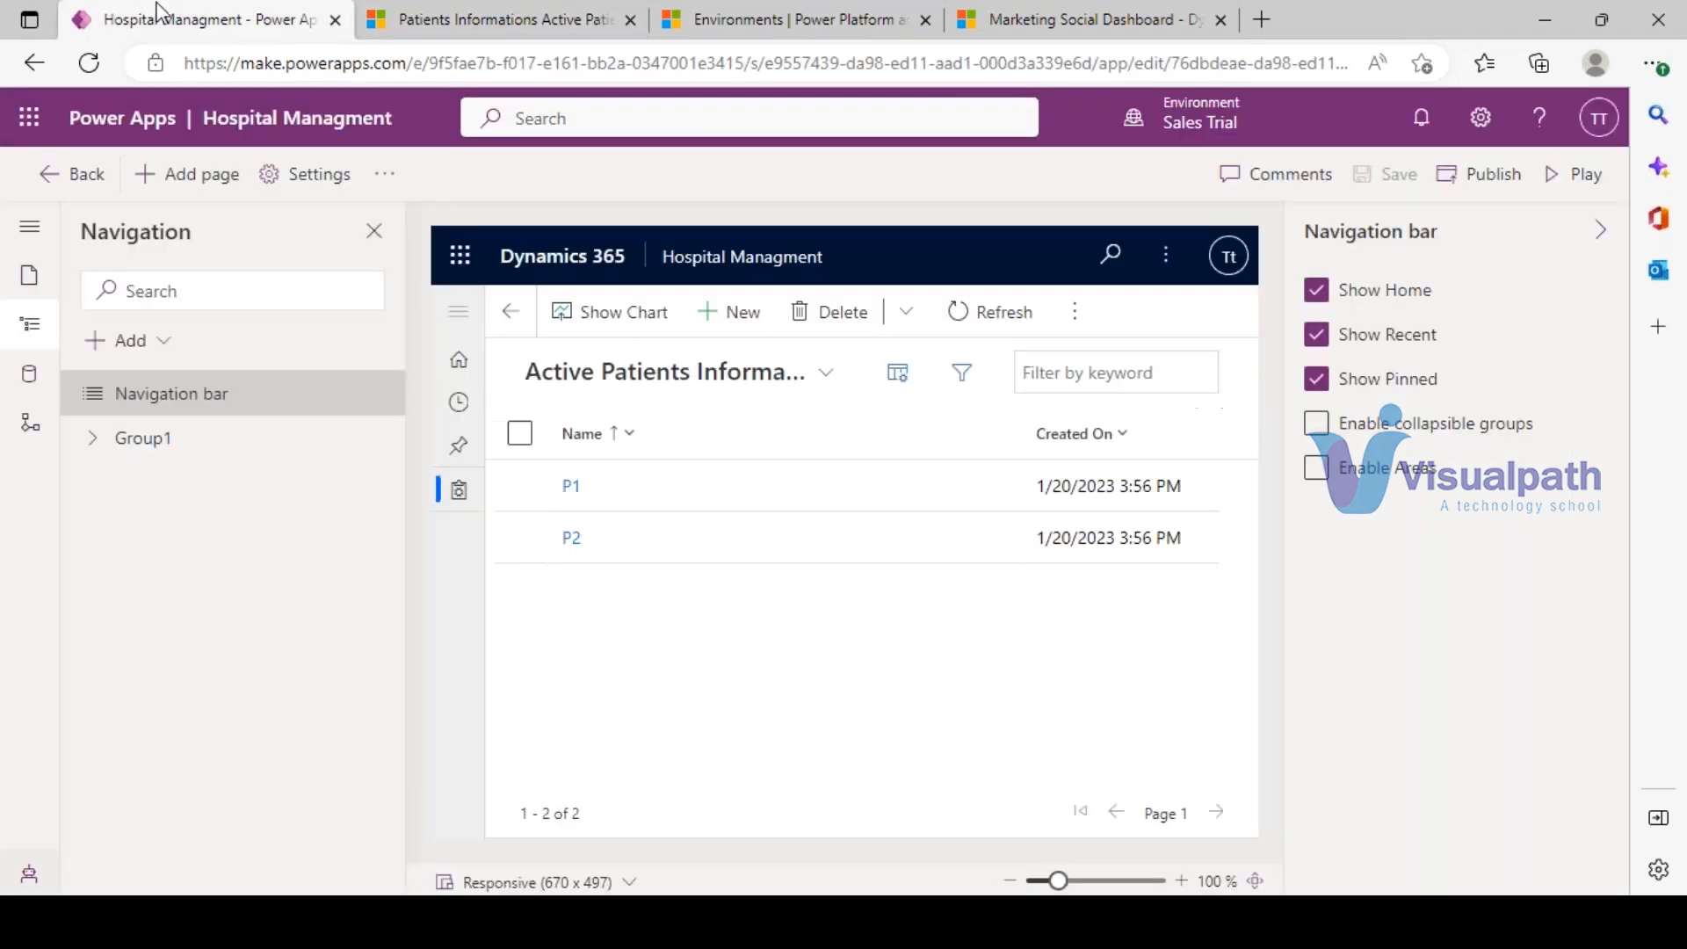
# Turn Show Home, Show Recent and Show Pinned off, then back on
pyautogui.click(1316, 290)
pyautogui.click(1316, 334)
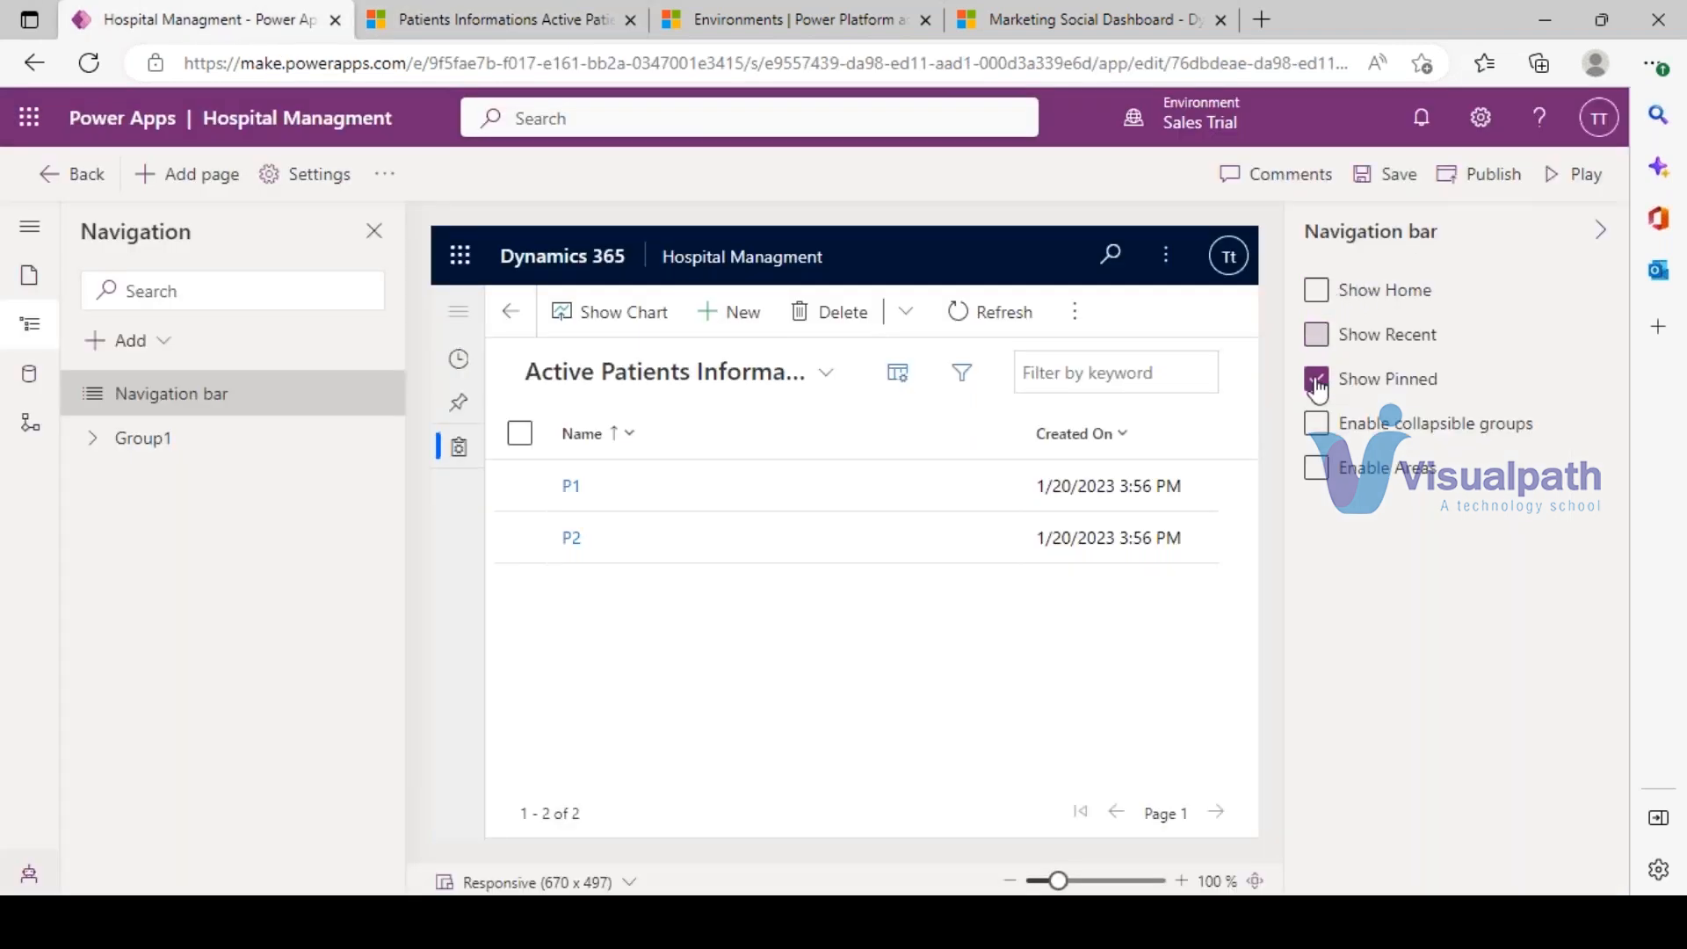
pyautogui.click(1315, 378)
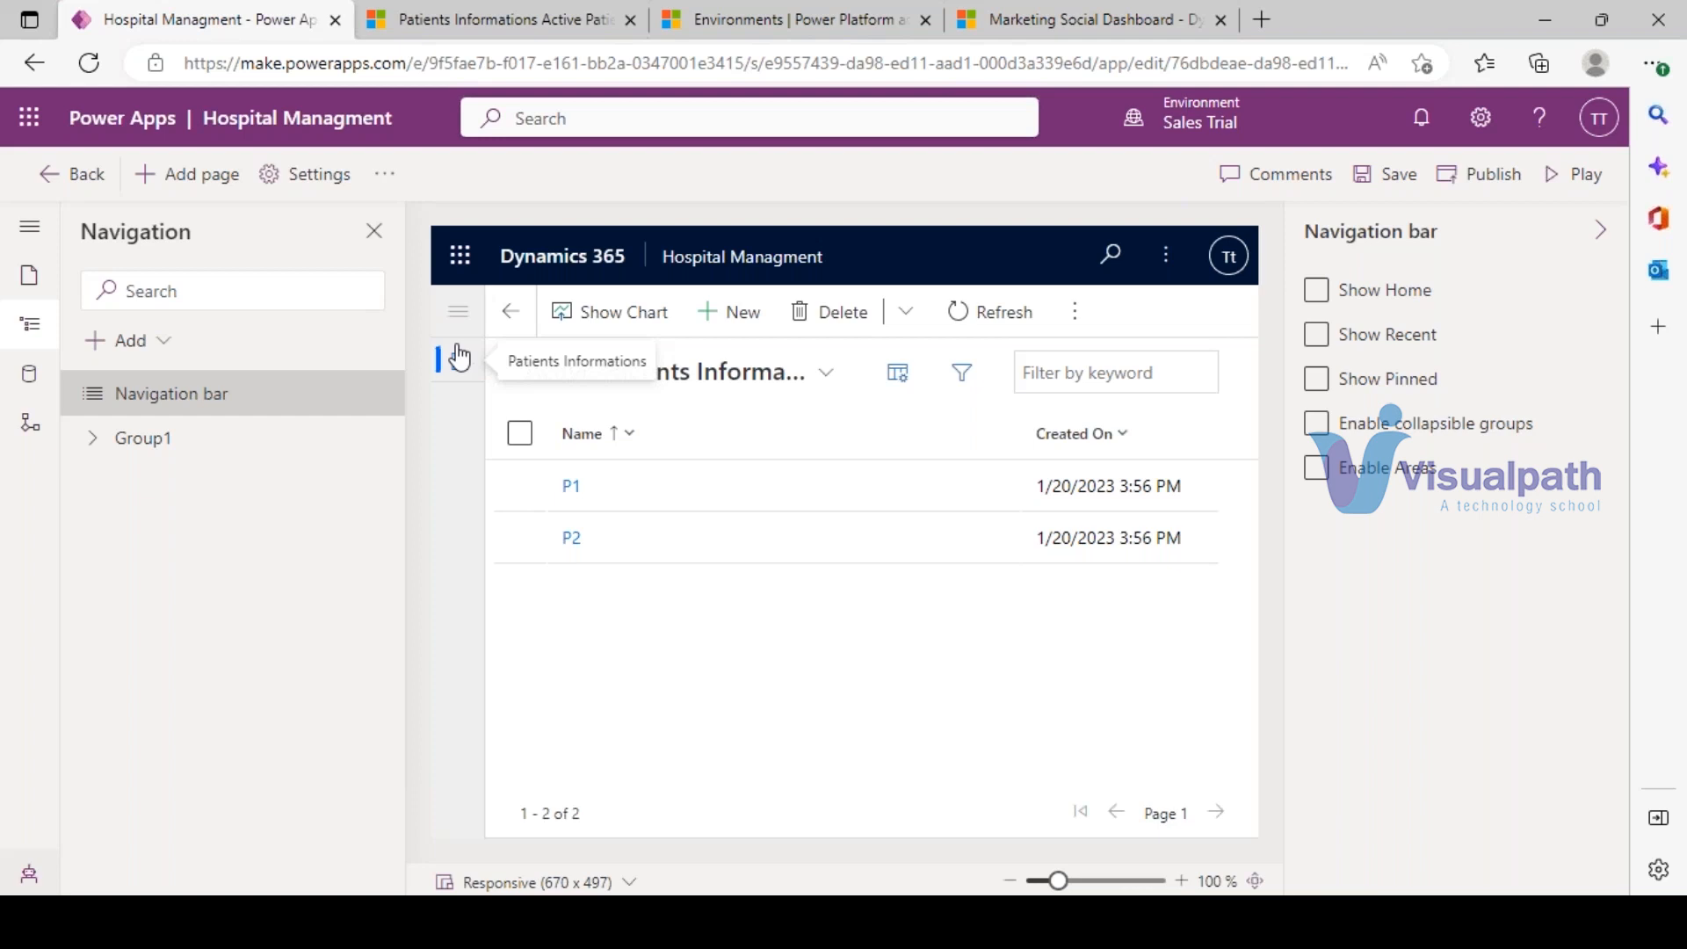
pyautogui.click(1318, 292)
pyautogui.click(1315, 335)
pyautogui.click(1316, 381)
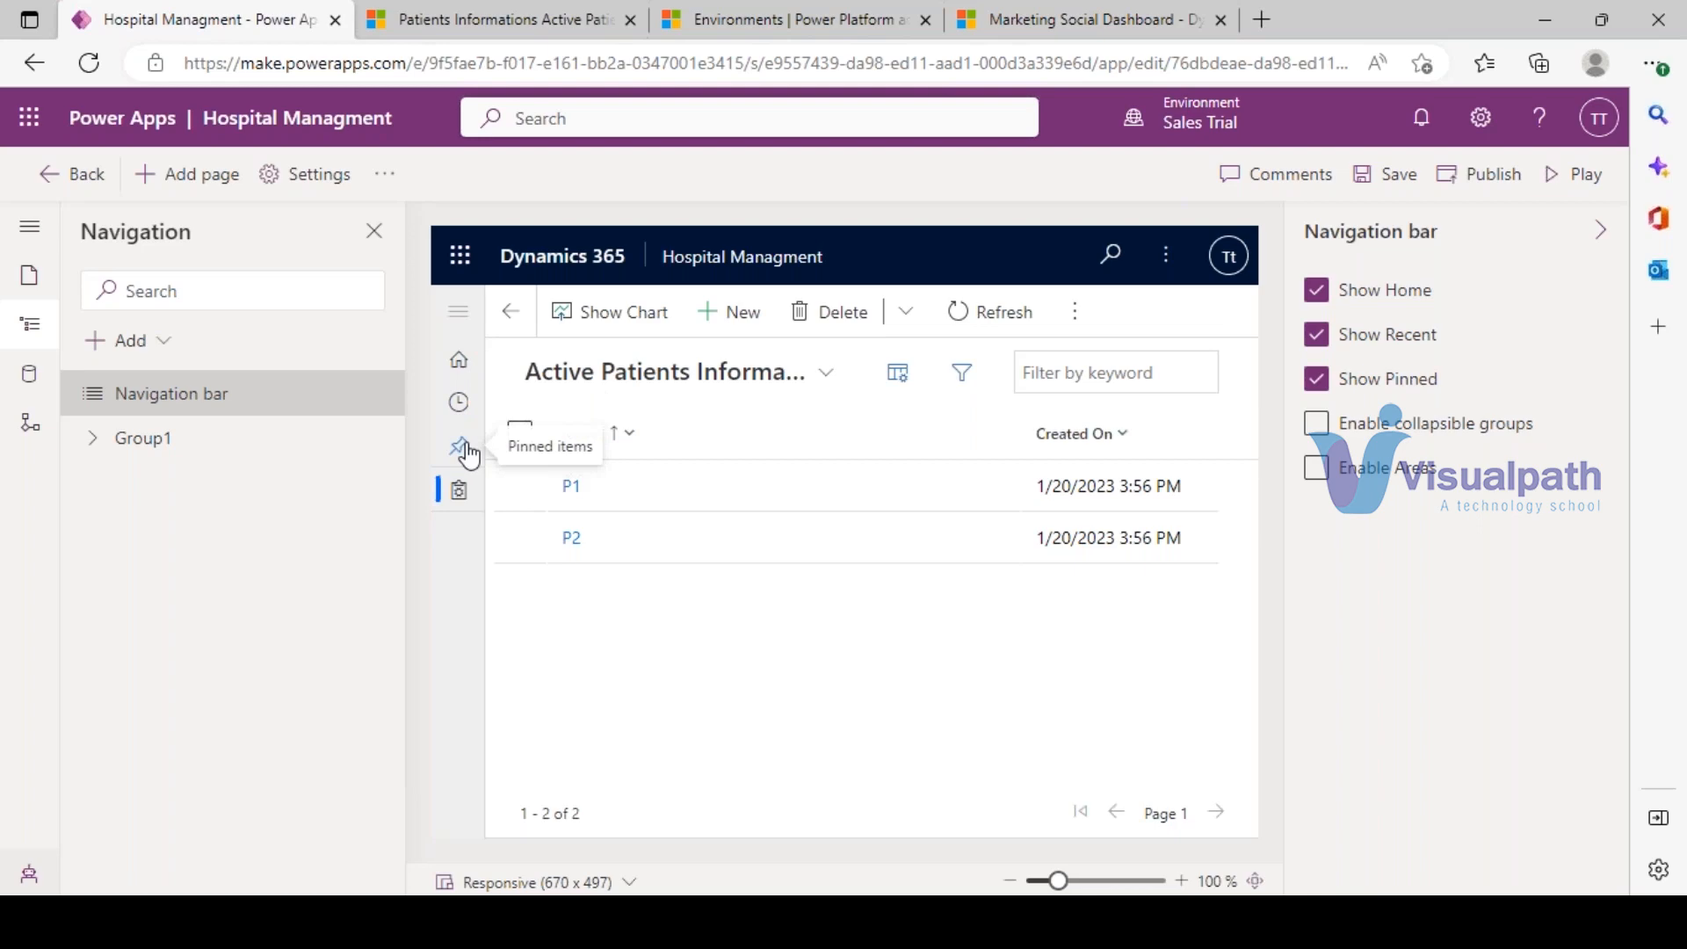
# Review the Marketing Social Dashboard app's area switcher for comparison
pyautogui.click(1050, 20)
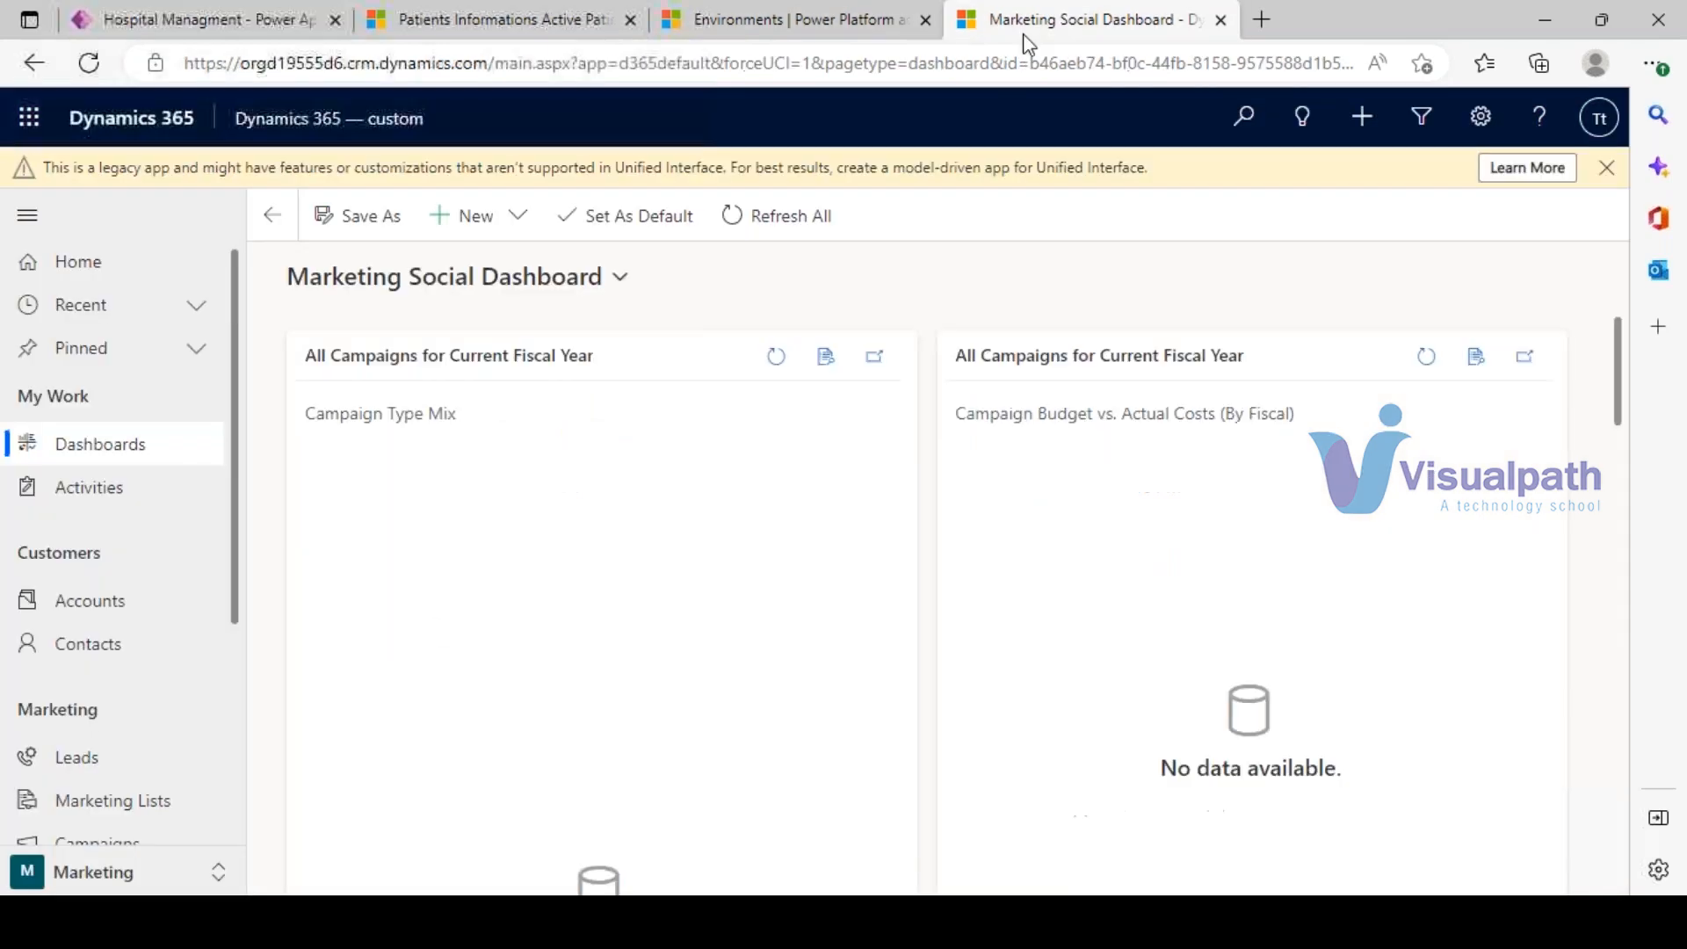
pyautogui.click(132, 872)
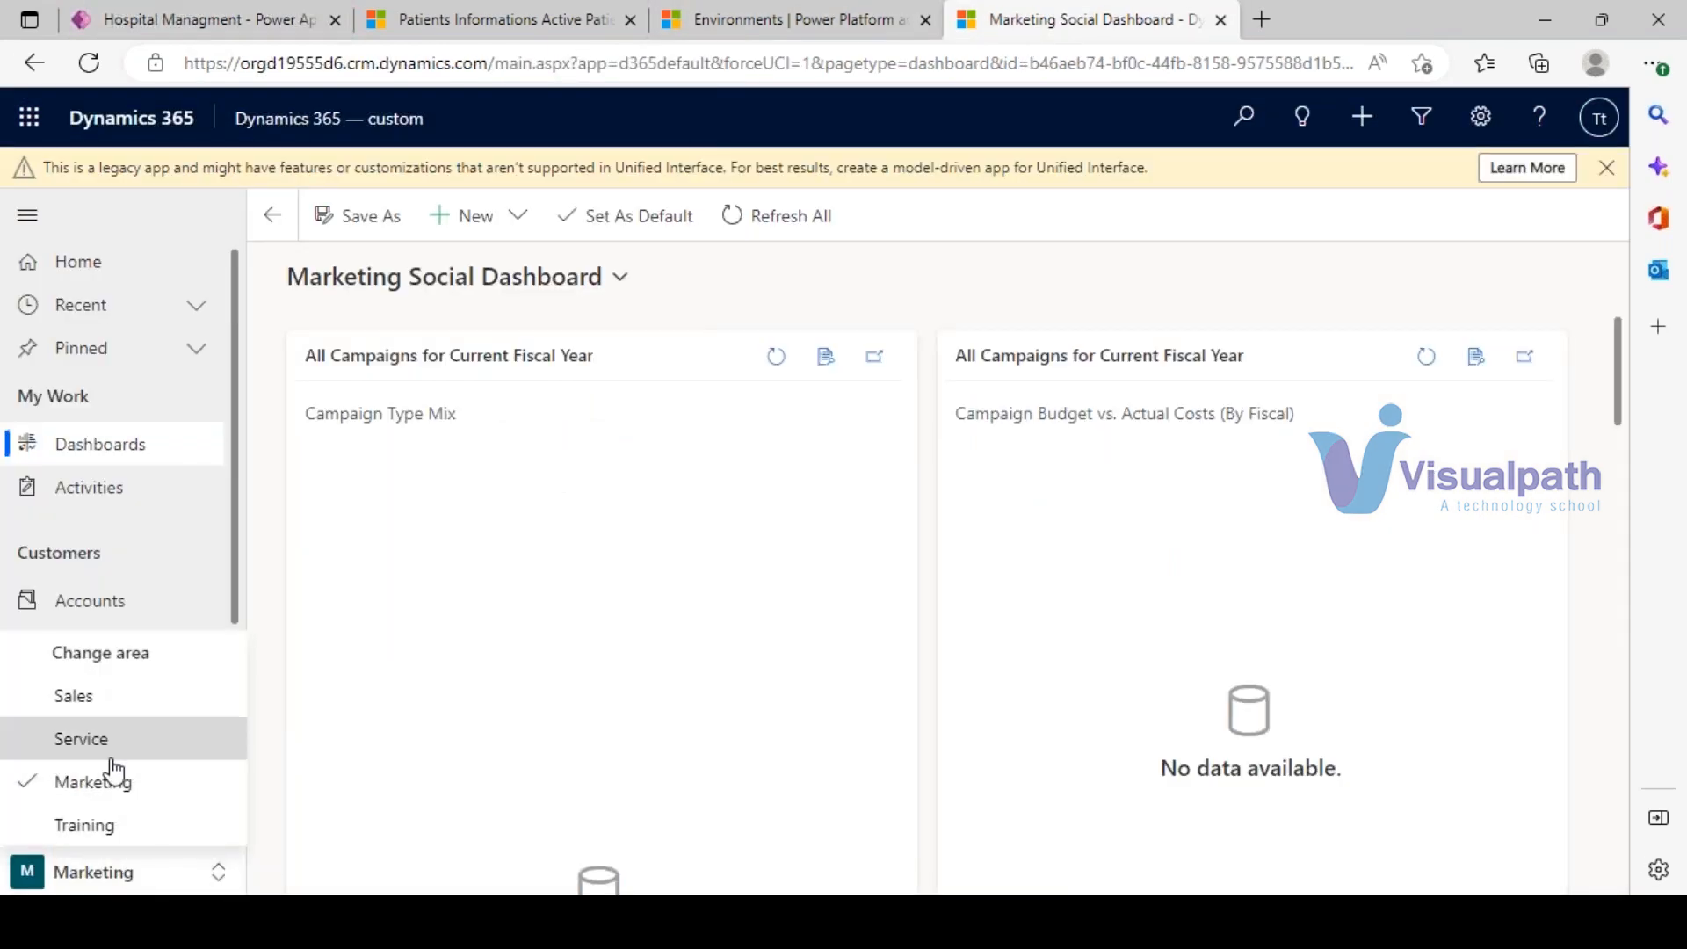
pyautogui.click(309, 26)
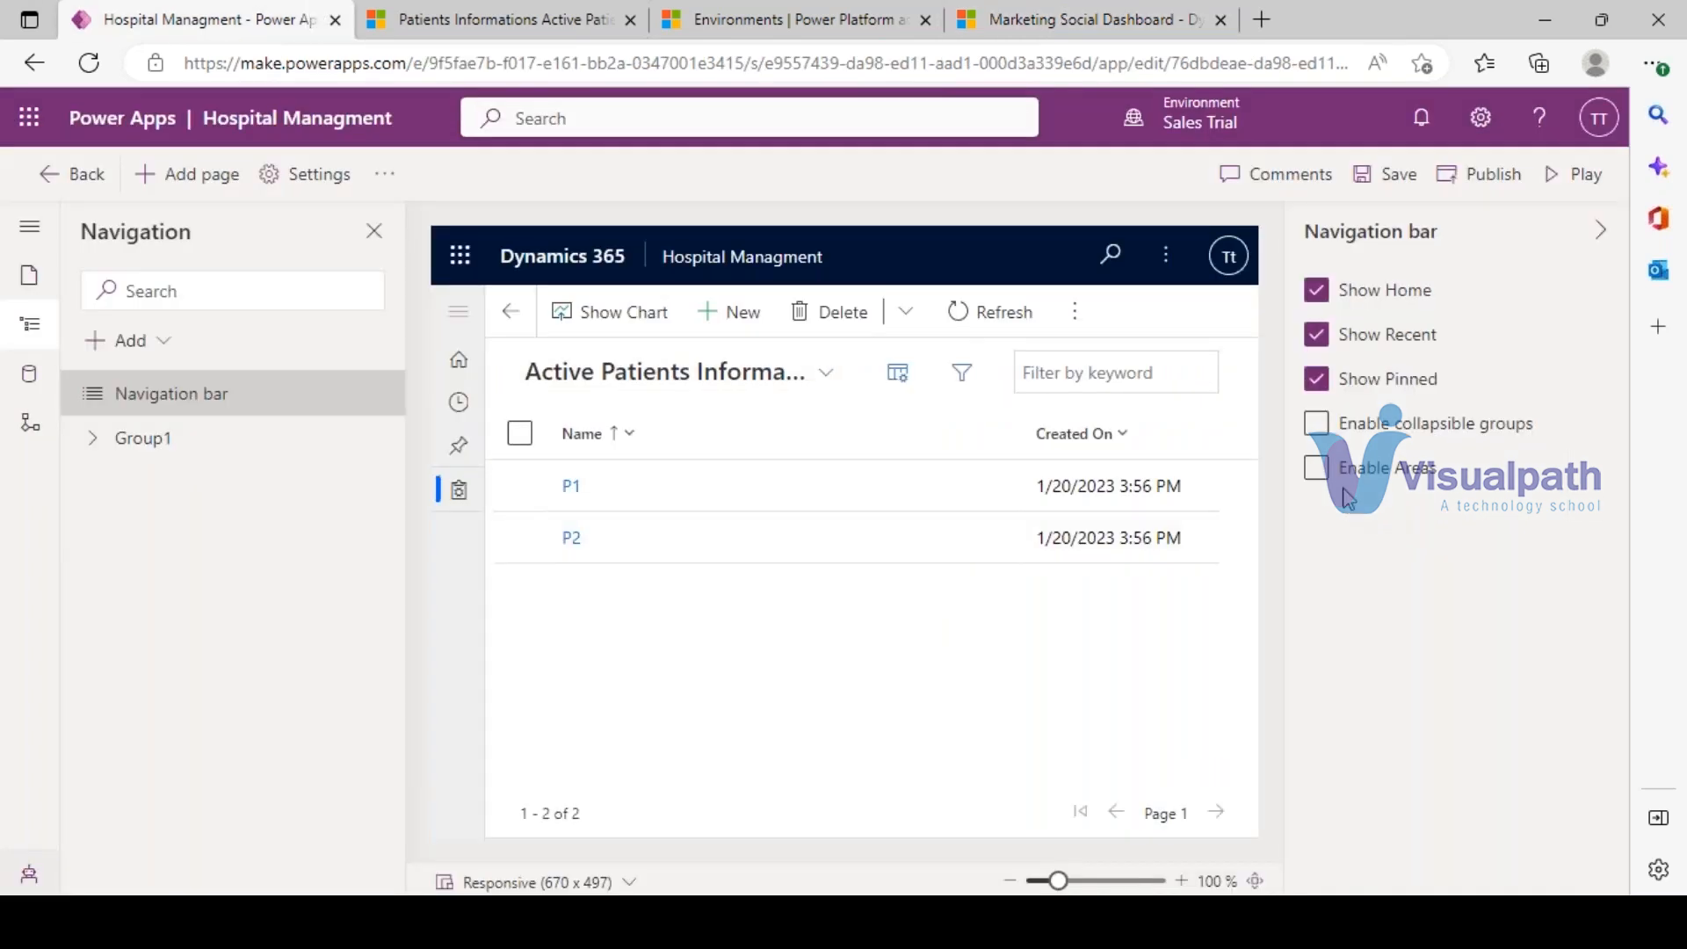
# Switch on collapsible groups and Areas in the Navigation bar settings, nesting Group1 under Area1
pyautogui.click(1317, 469)
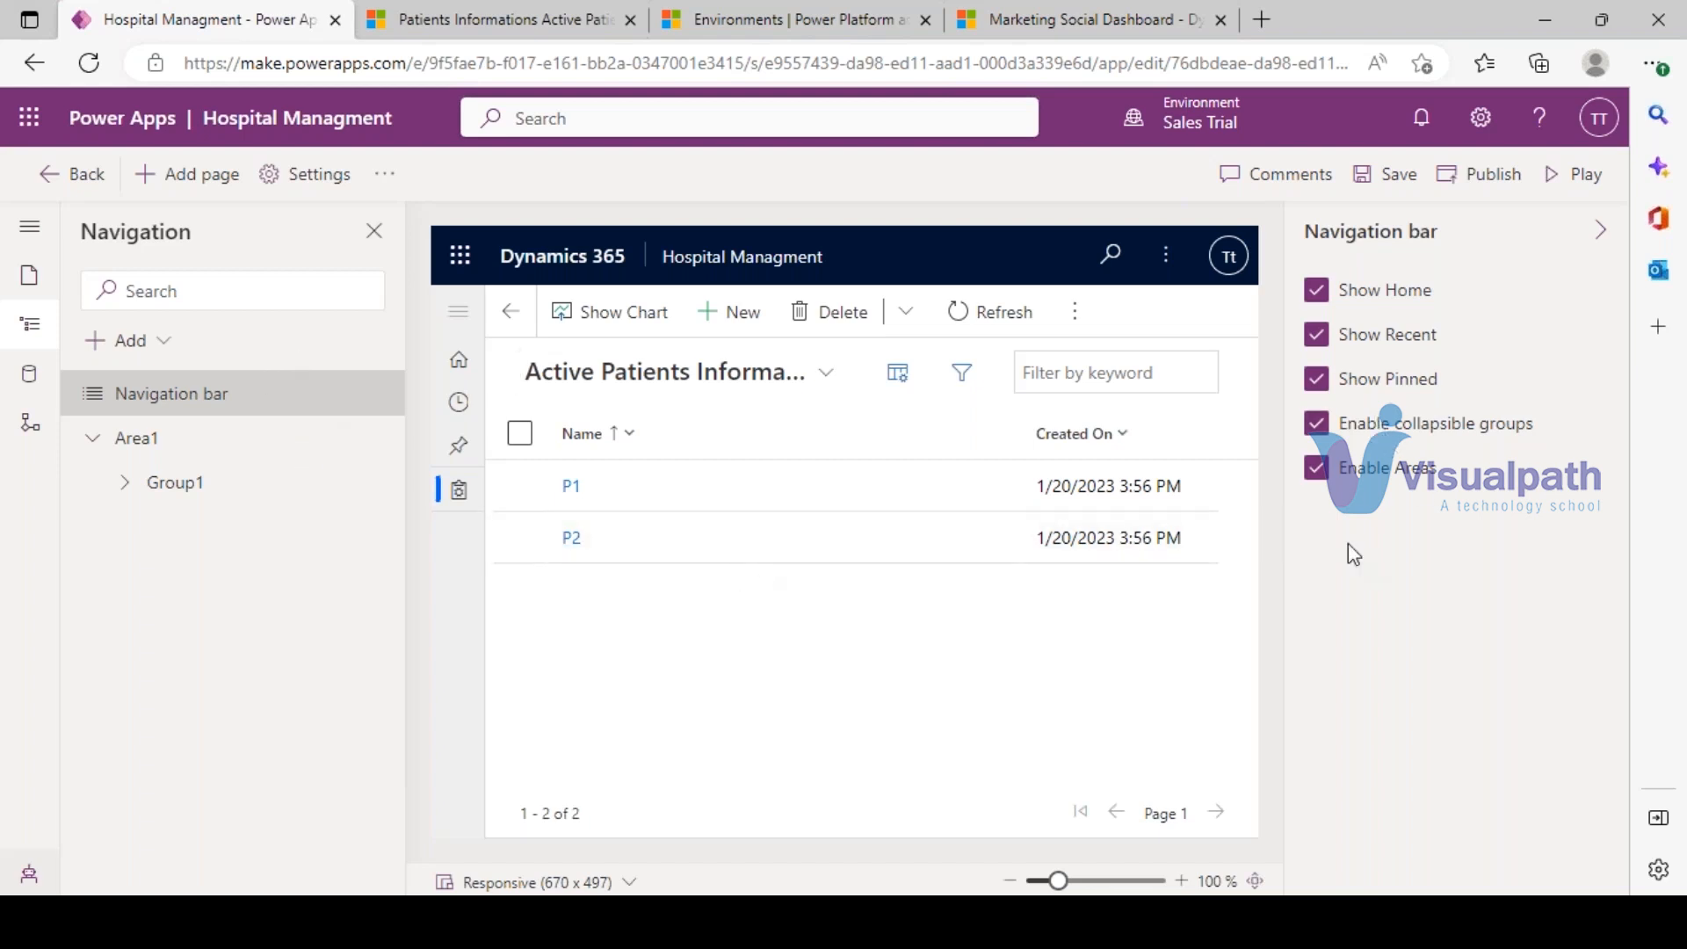
pyautogui.click(166, 347)
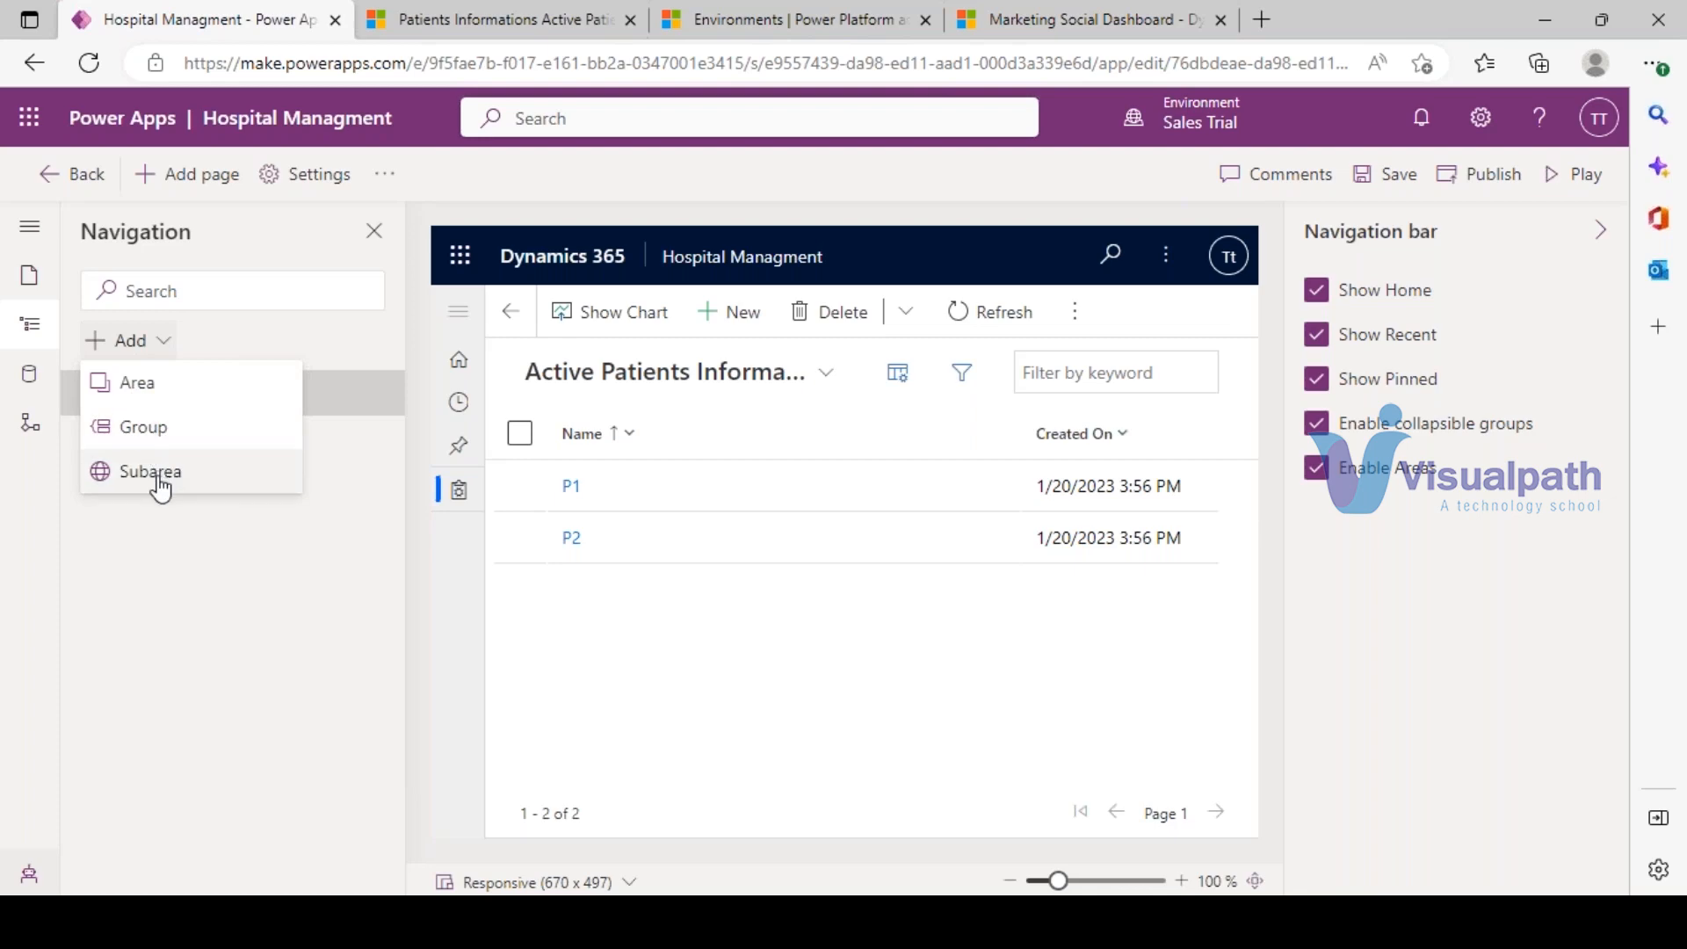
# Add a New Area below Area1, then review the Marketing app's My Work, Customers and Marketing areas
pyautogui.click(135, 390)
pyautogui.click(1054, 19)
pyautogui.click(139, 874)
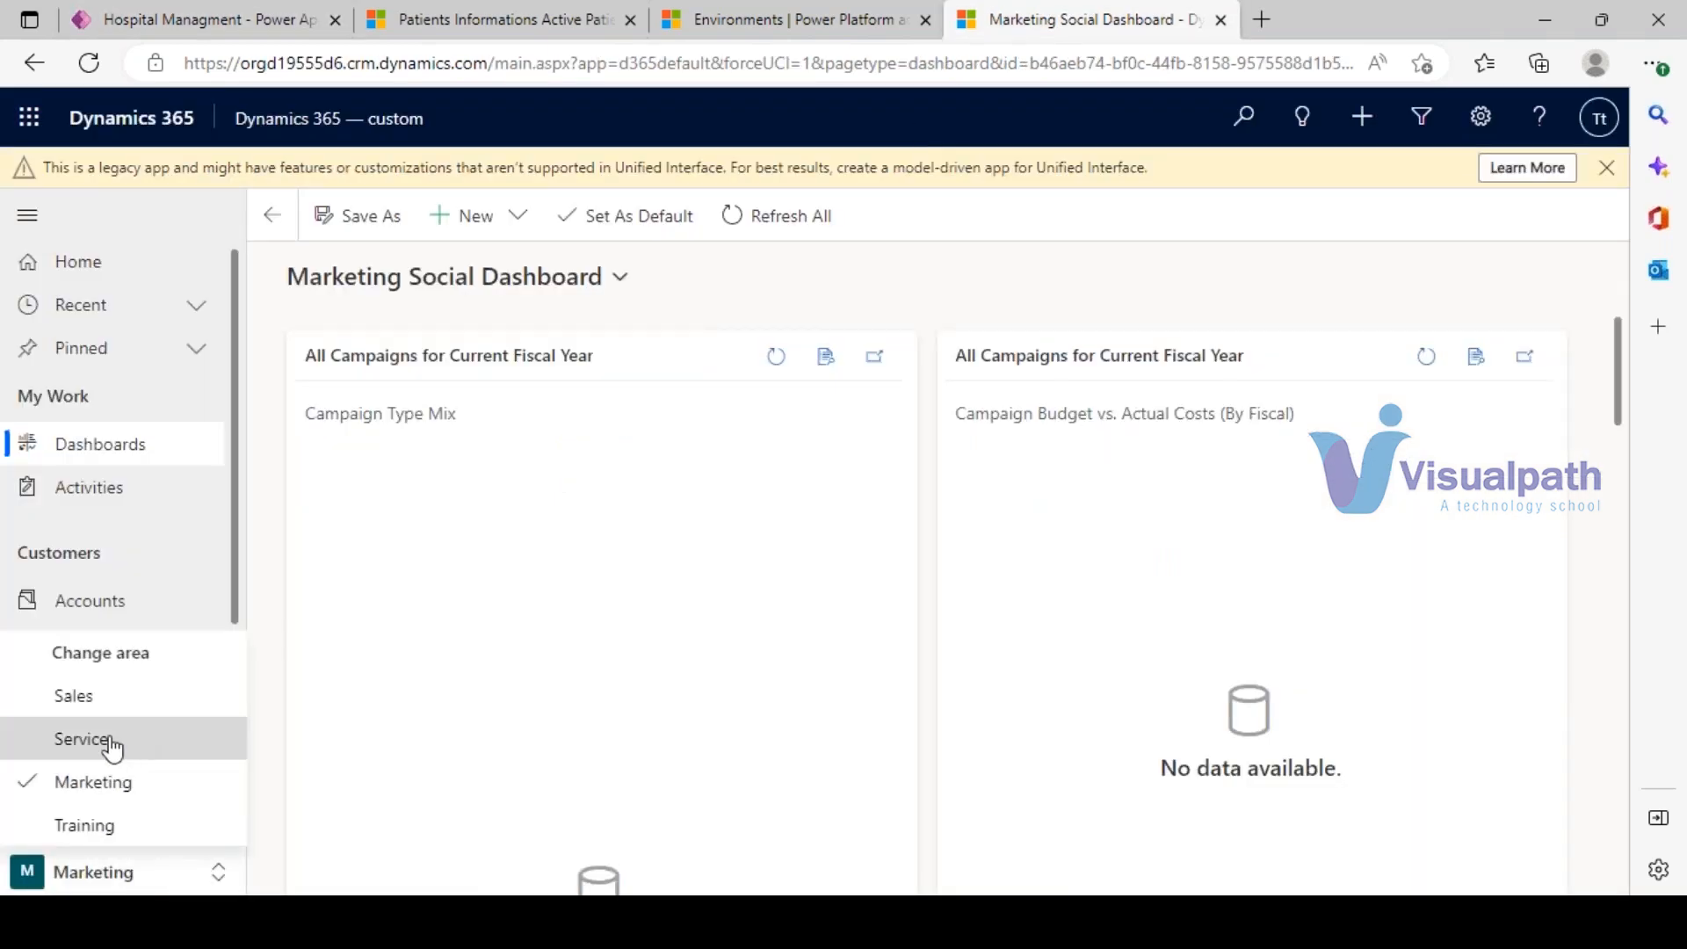
pyautogui.moveTo(24, 390); pyautogui.dragTo(104, 411)
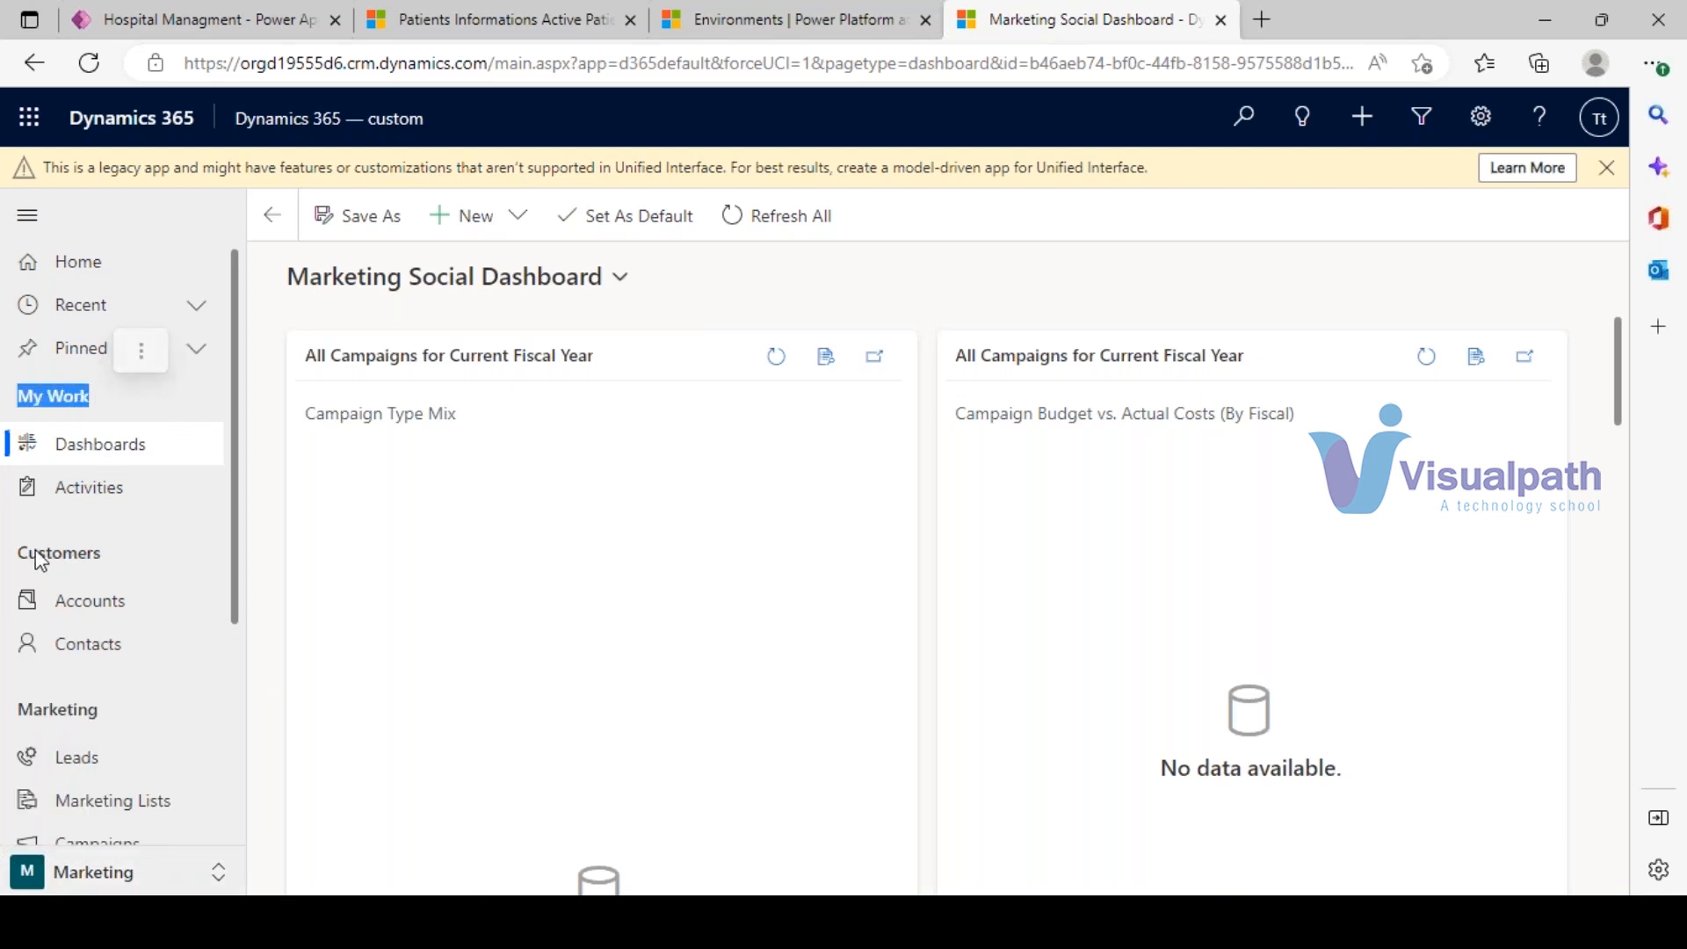
pyautogui.moveTo(17, 555); pyautogui.dragTo(109, 560)
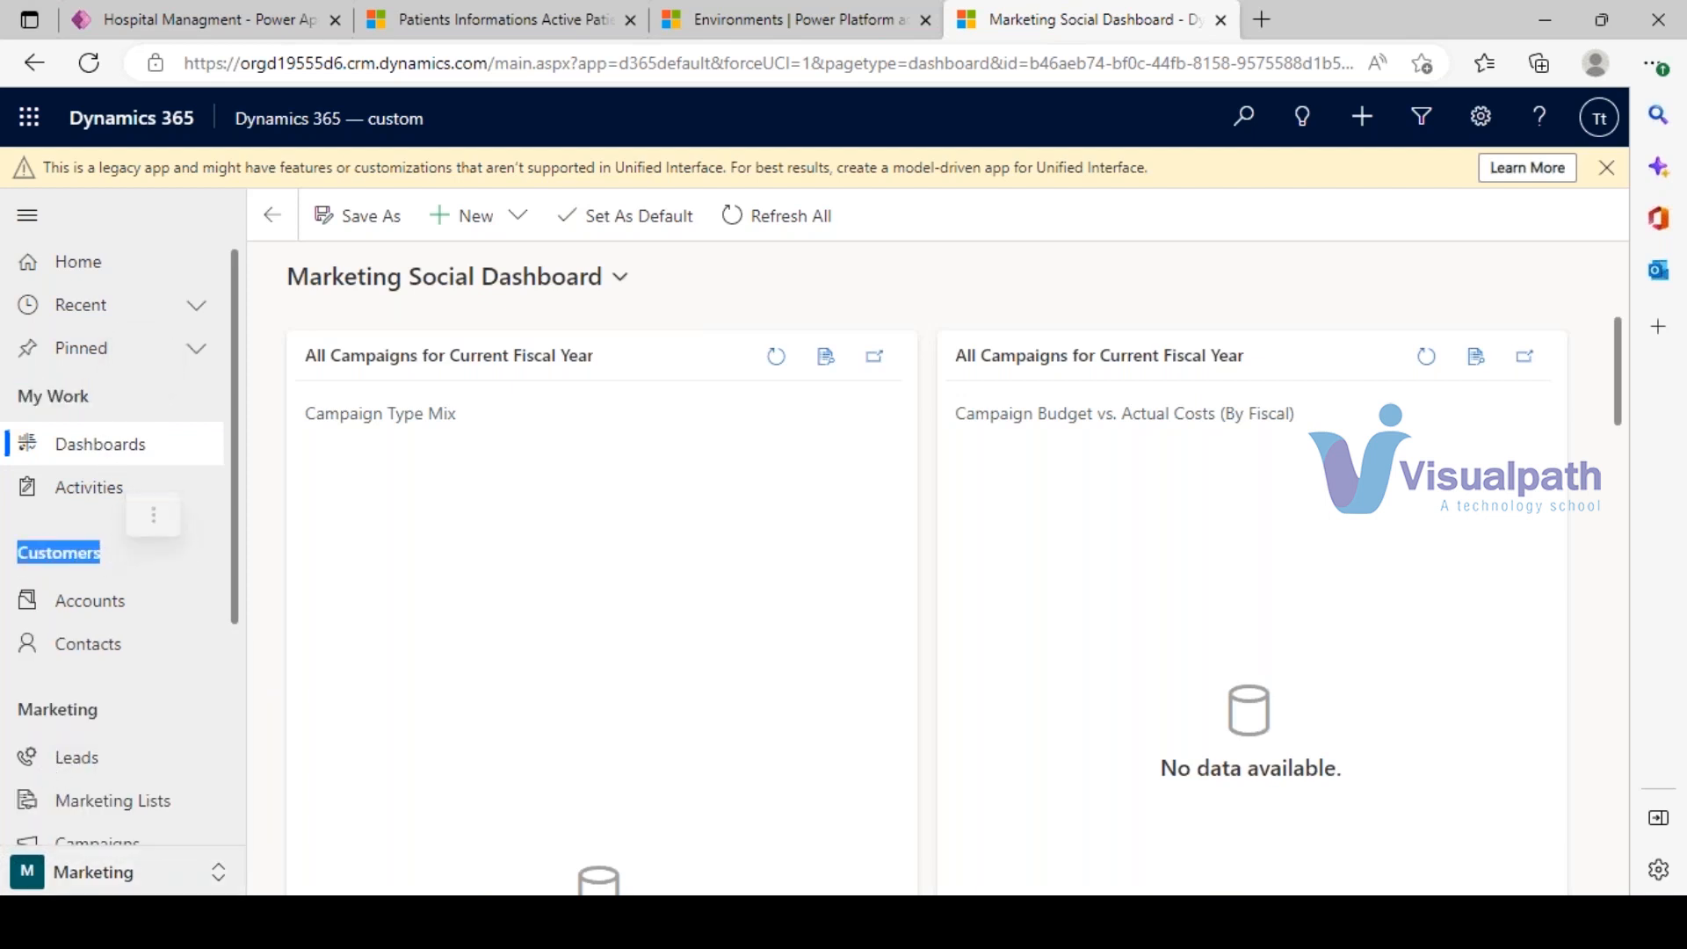
pyautogui.moveTo(18, 707); pyautogui.dragTo(119, 719)
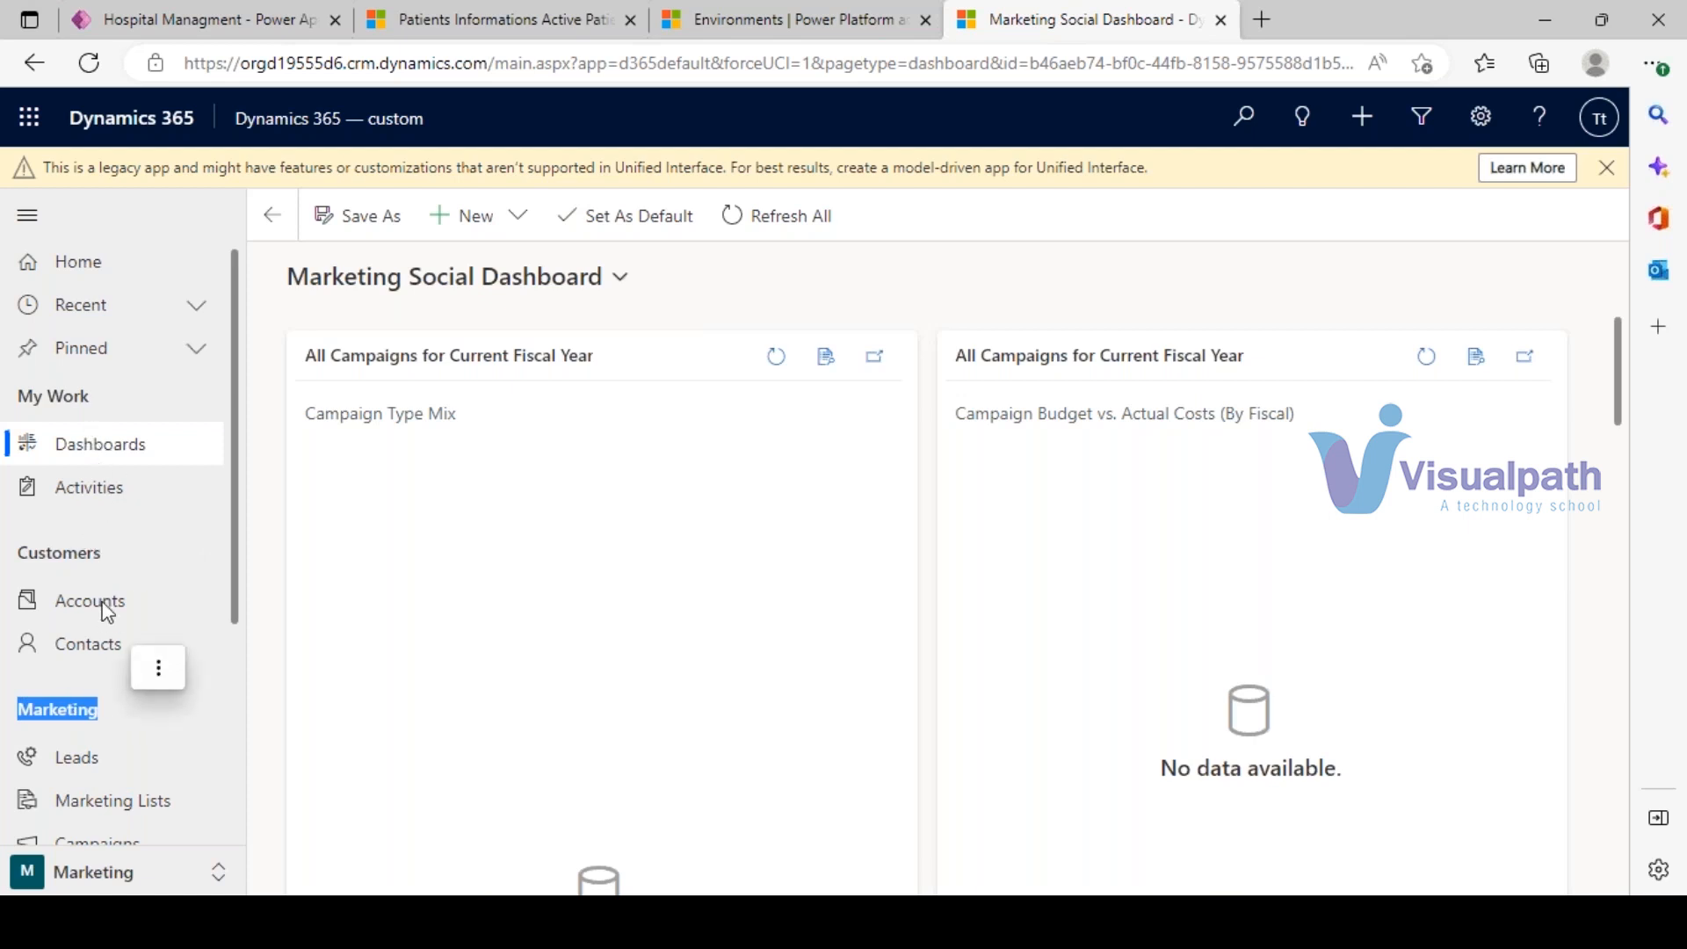
pyautogui.click(249, 14)
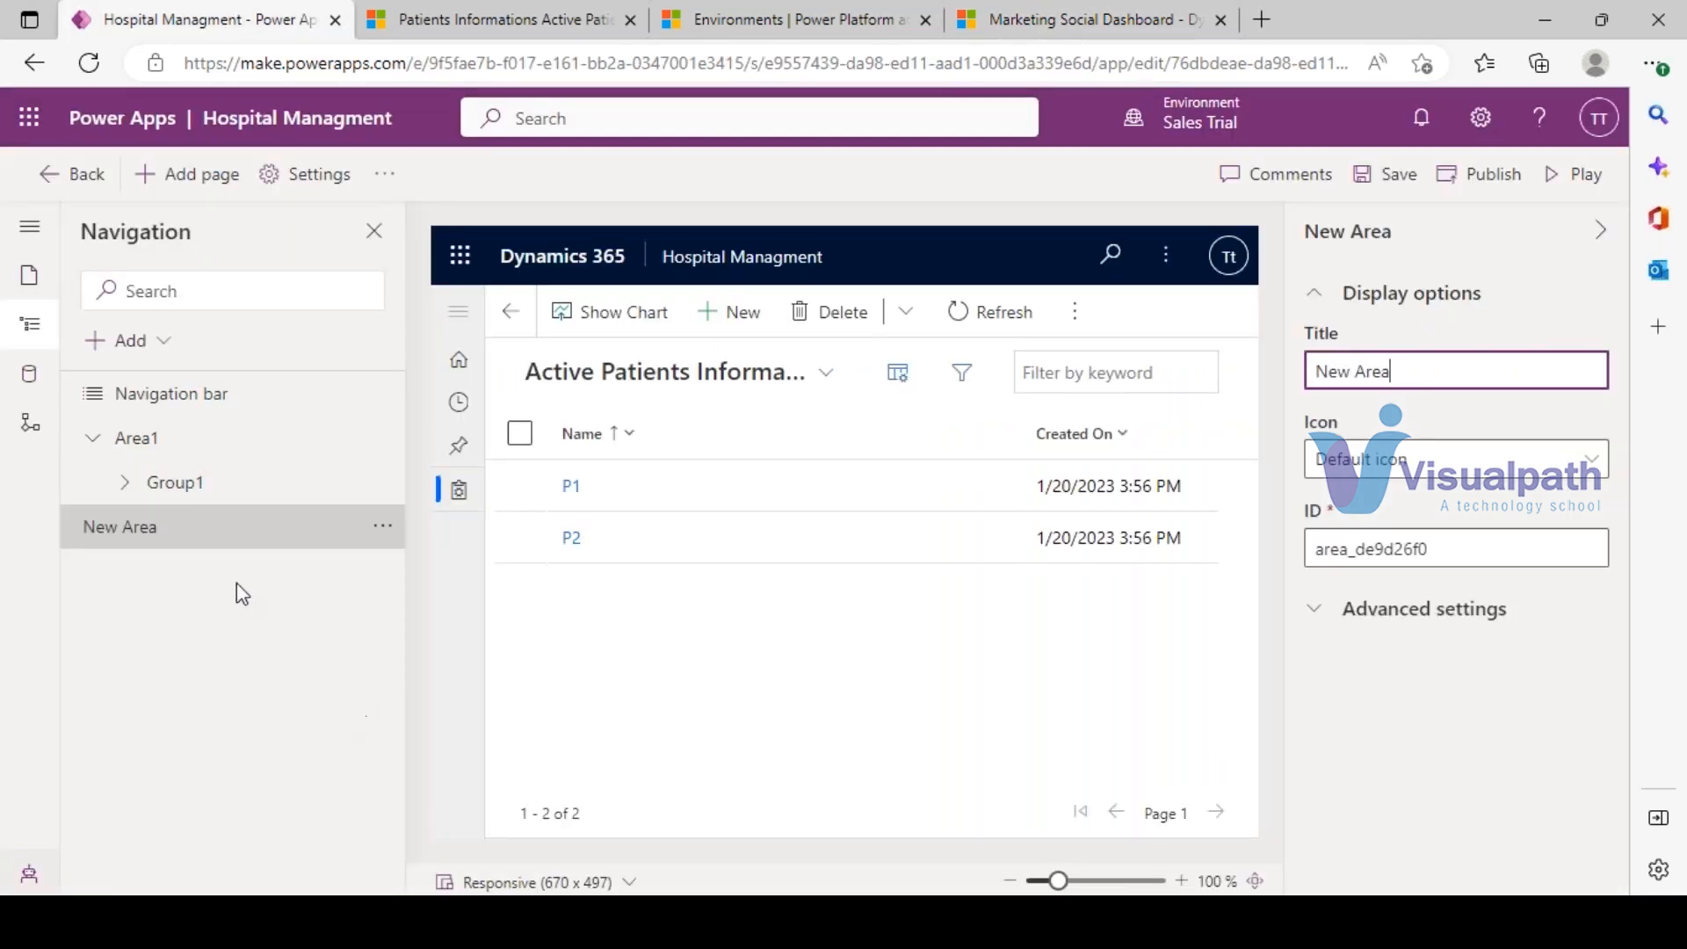
# Rename Area1 to 'Patients' and expand Group1 to show its contents
pyautogui.click(89, 442)
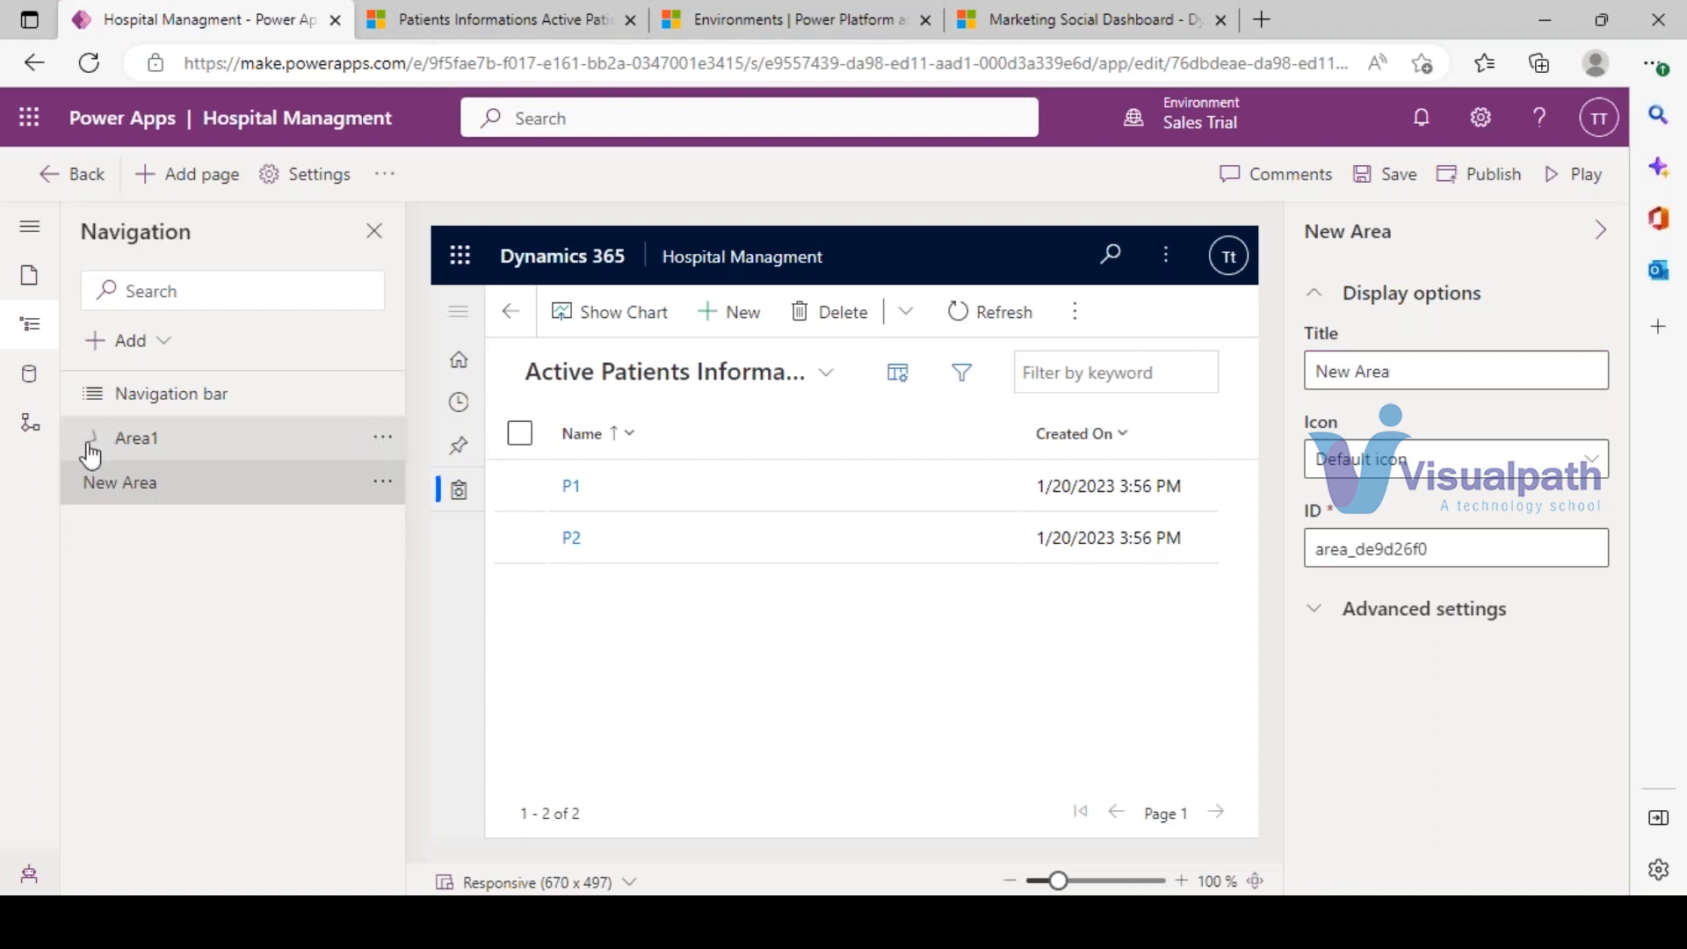
pyautogui.click(102, 439)
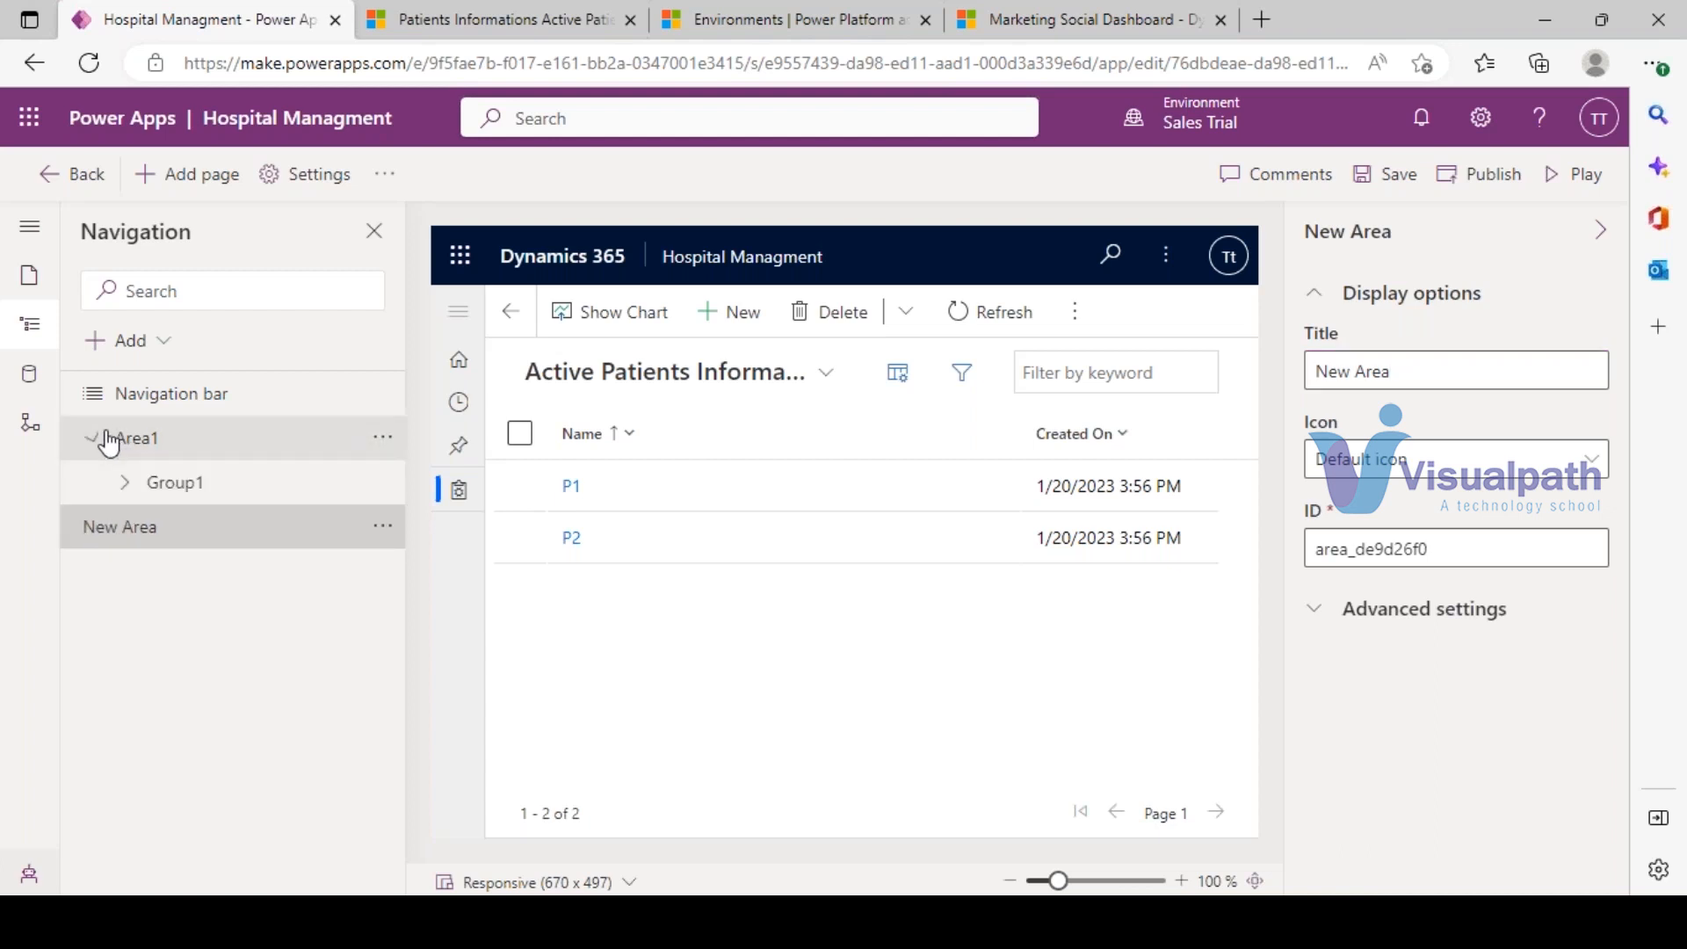
pyautogui.click(138, 439)
pyautogui.moveTo(1394, 372); pyautogui.dragTo(1315, 370)
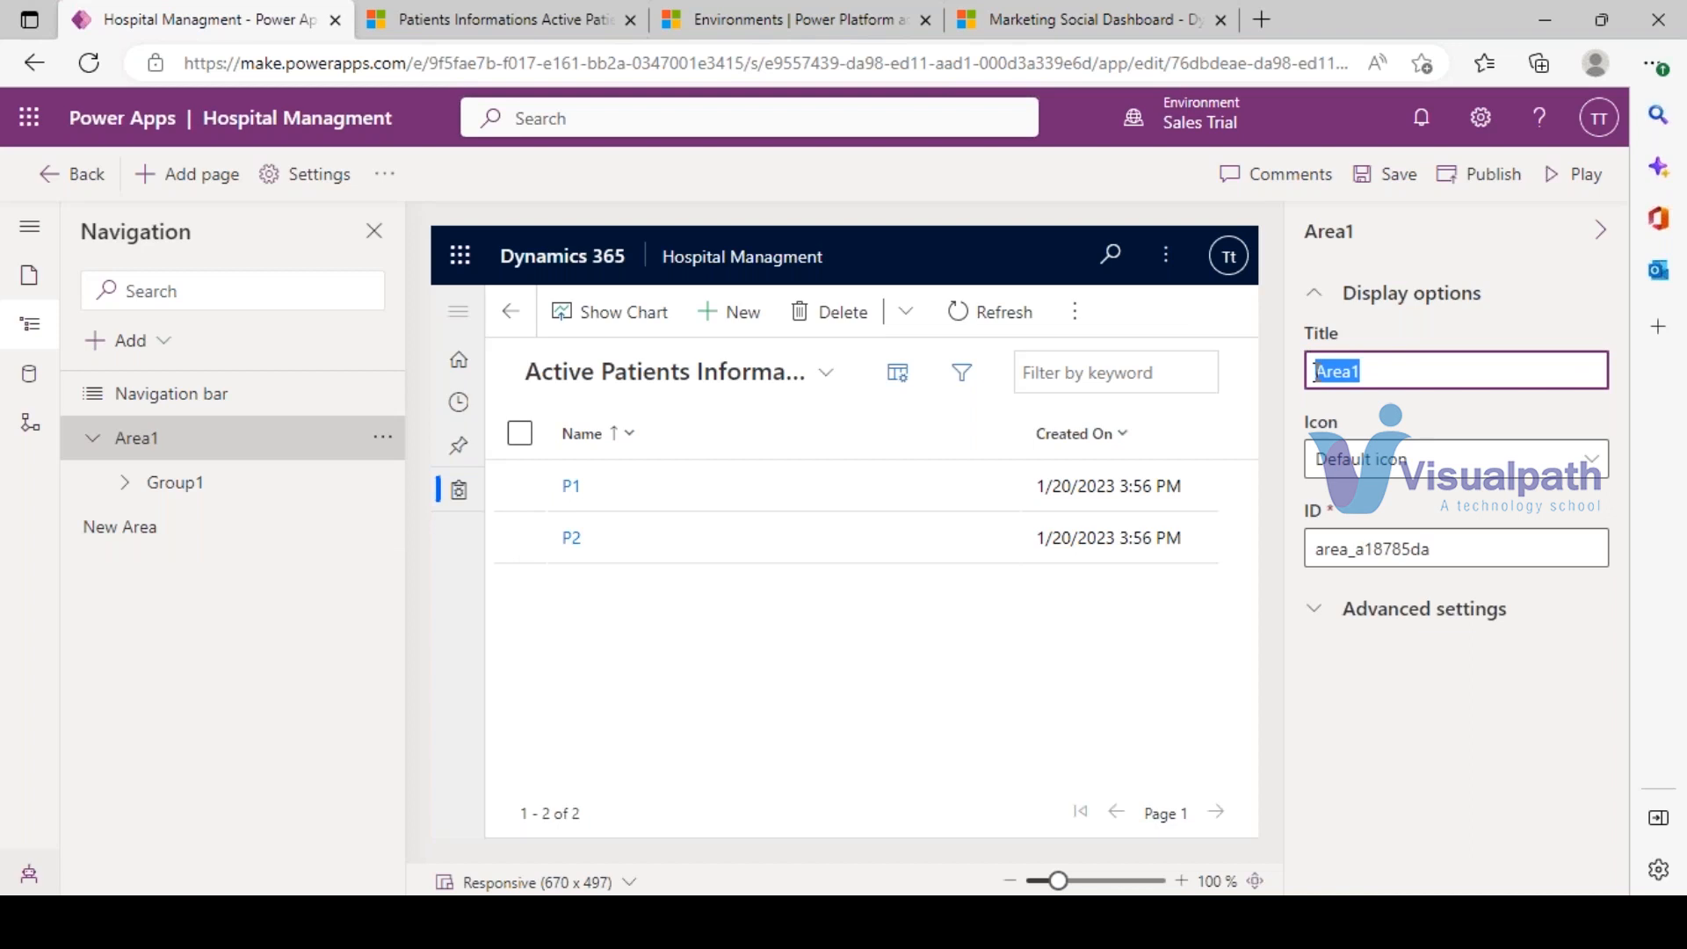
pyautogui.write('Patients')
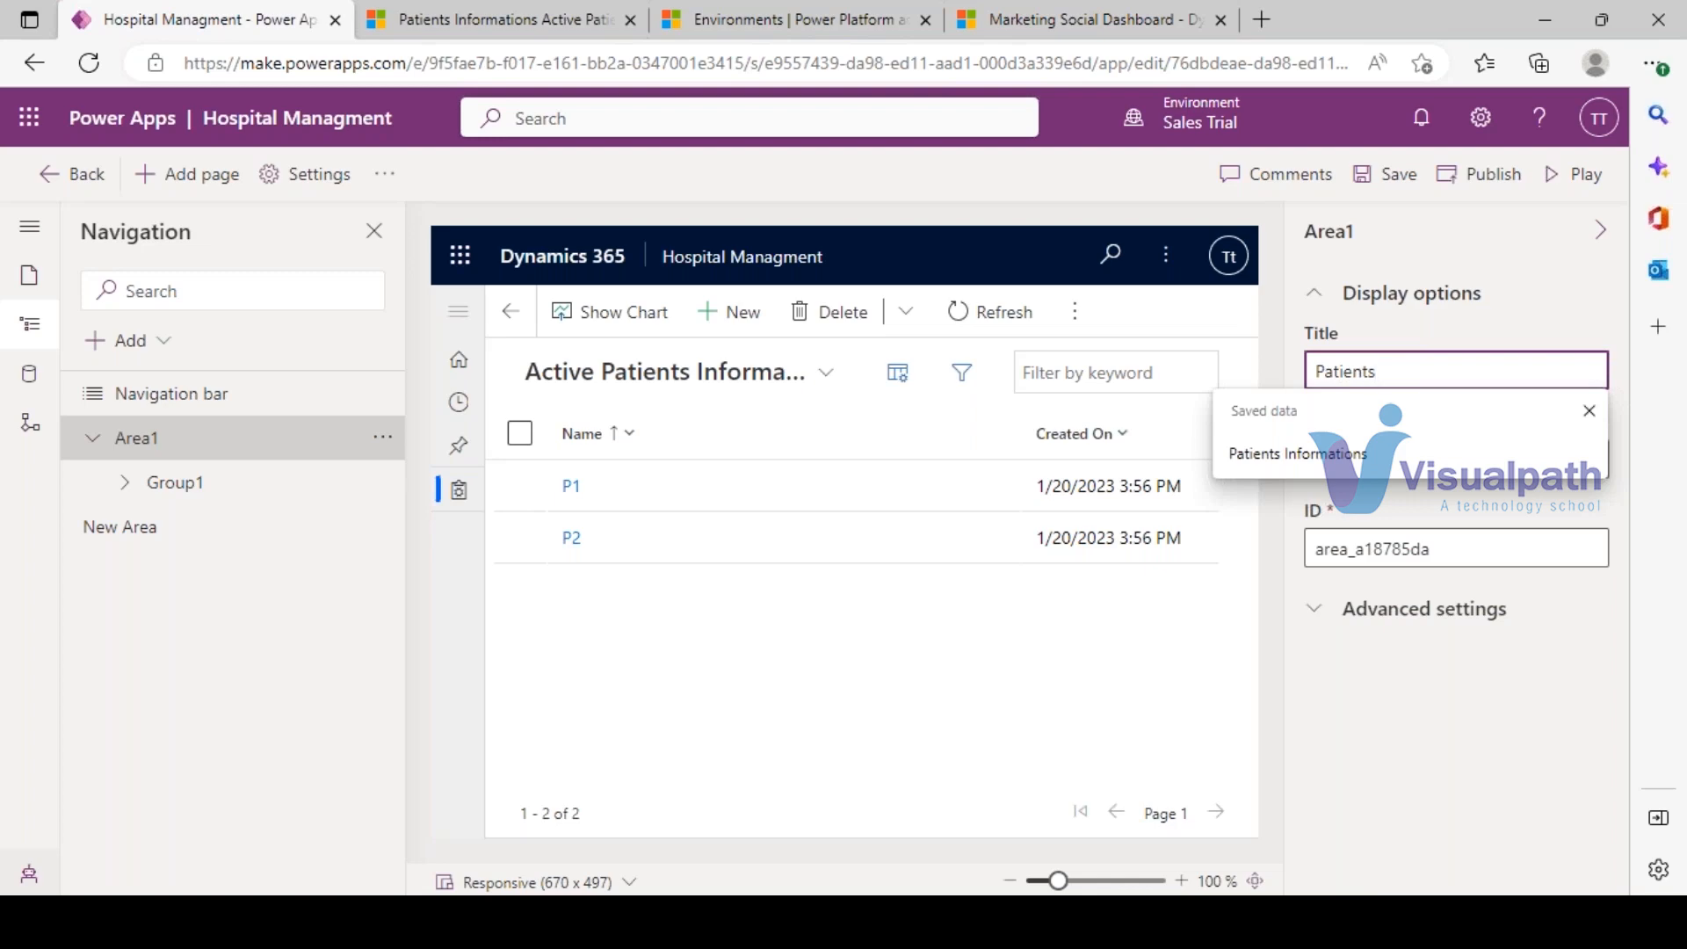
pyautogui.click(1468, 235)
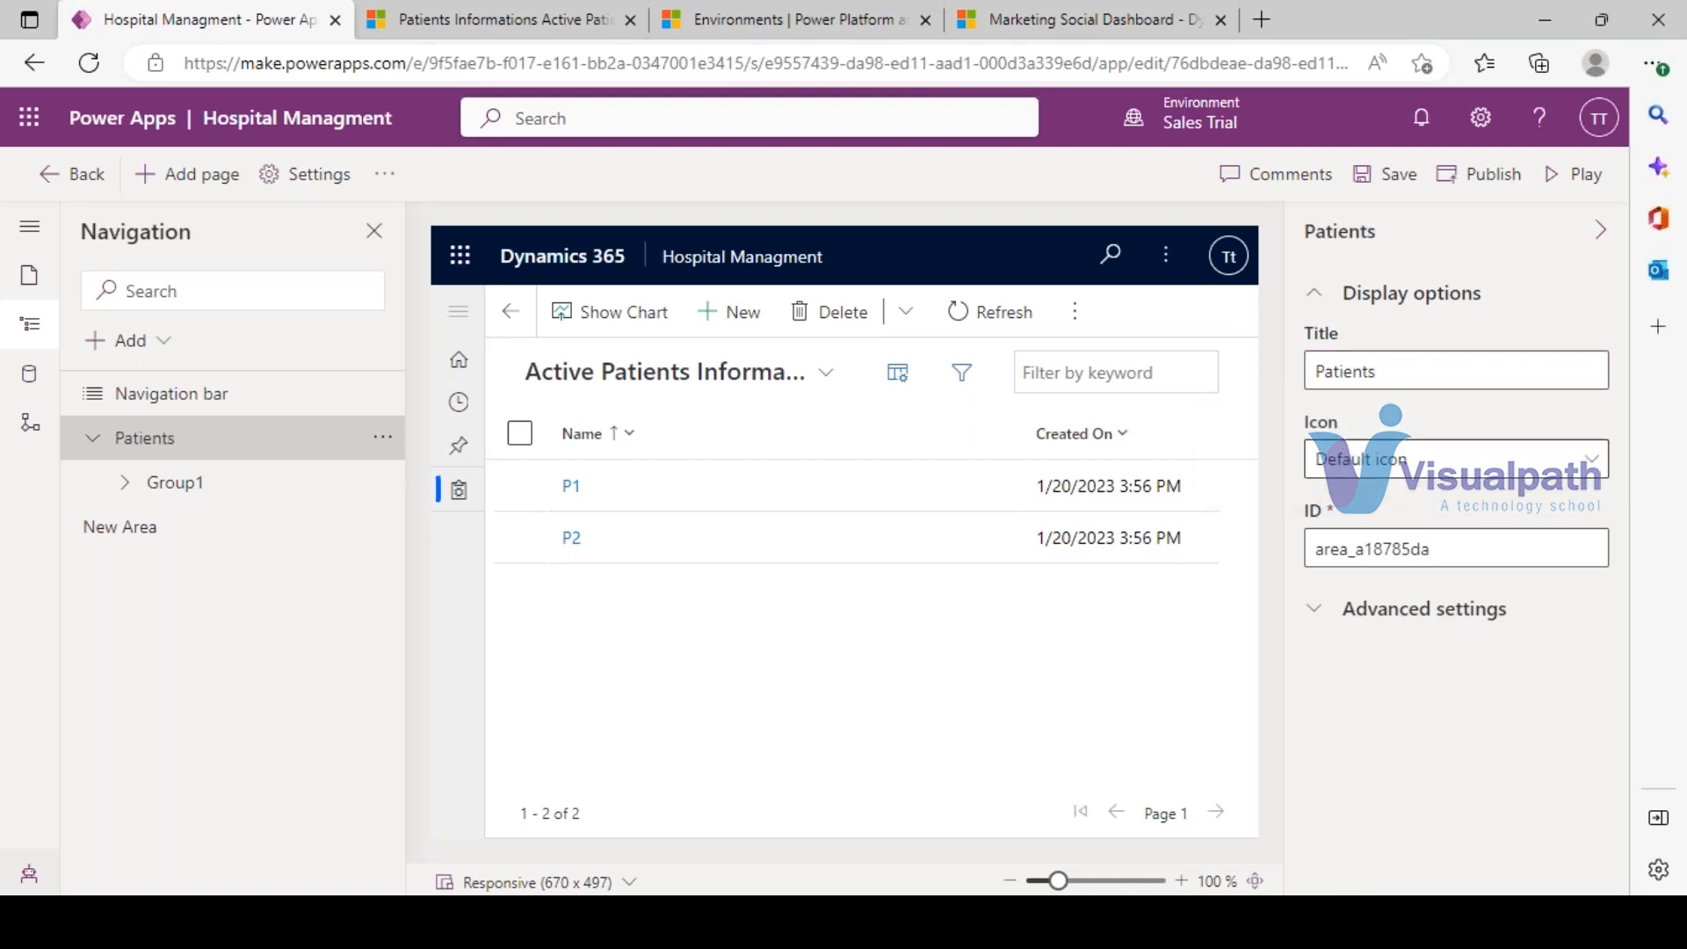
pyautogui.click(166, 488)
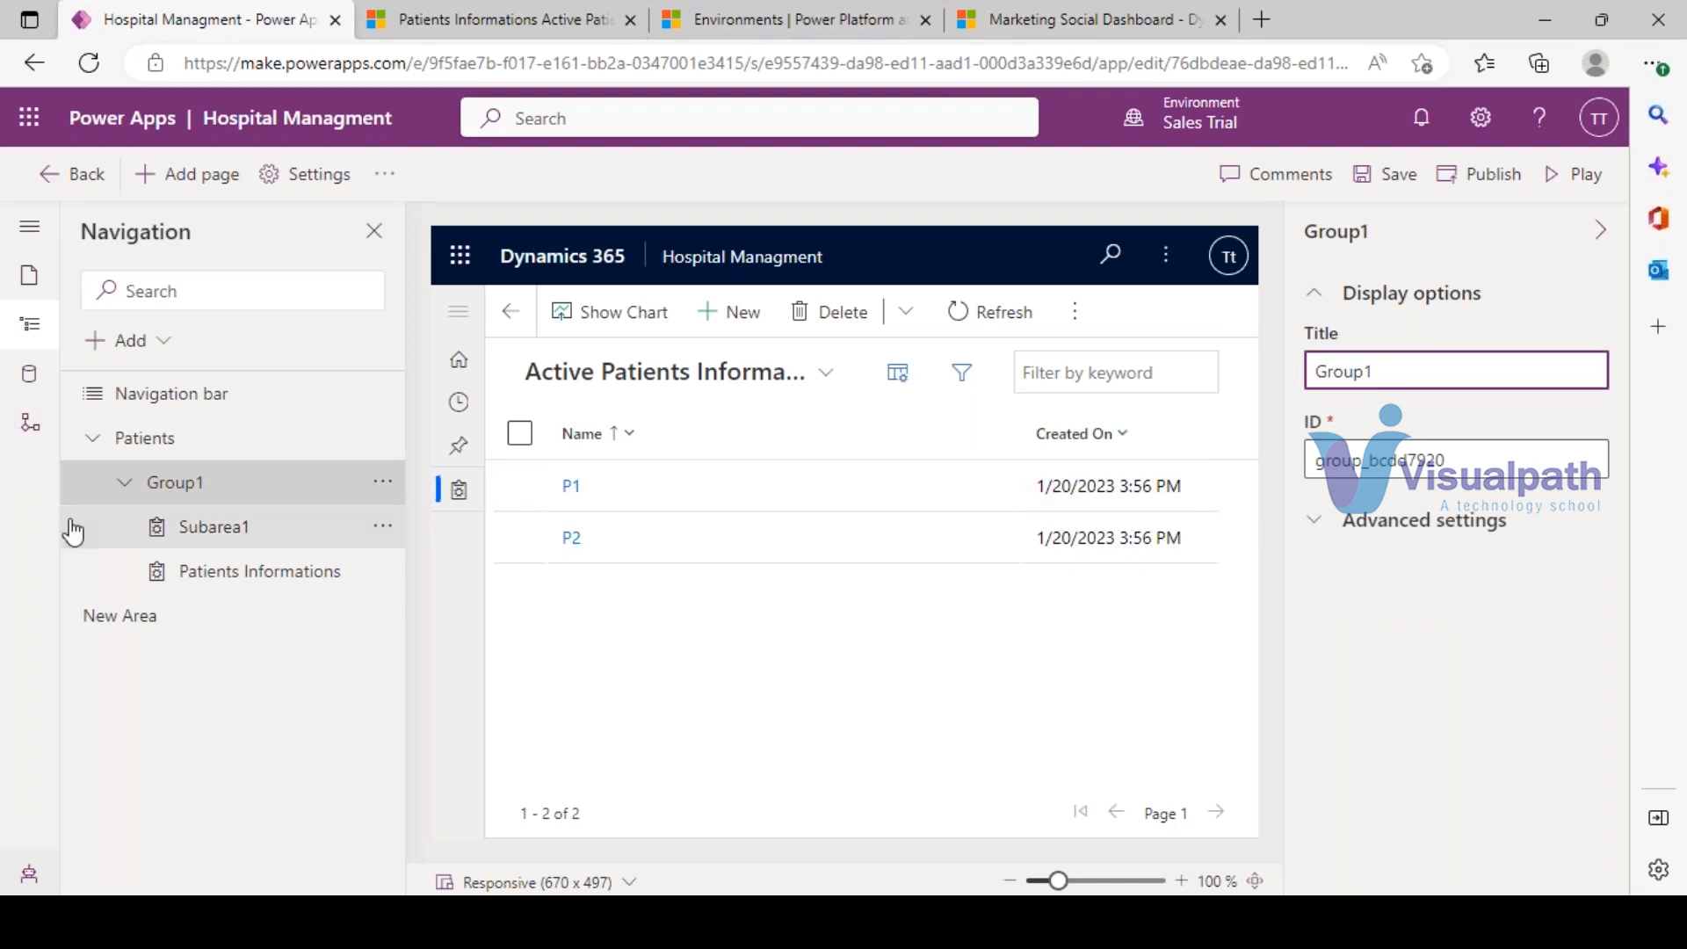
# Retitle the Group1 navigation group to 'Patient'
pyautogui.click(1175, 13)
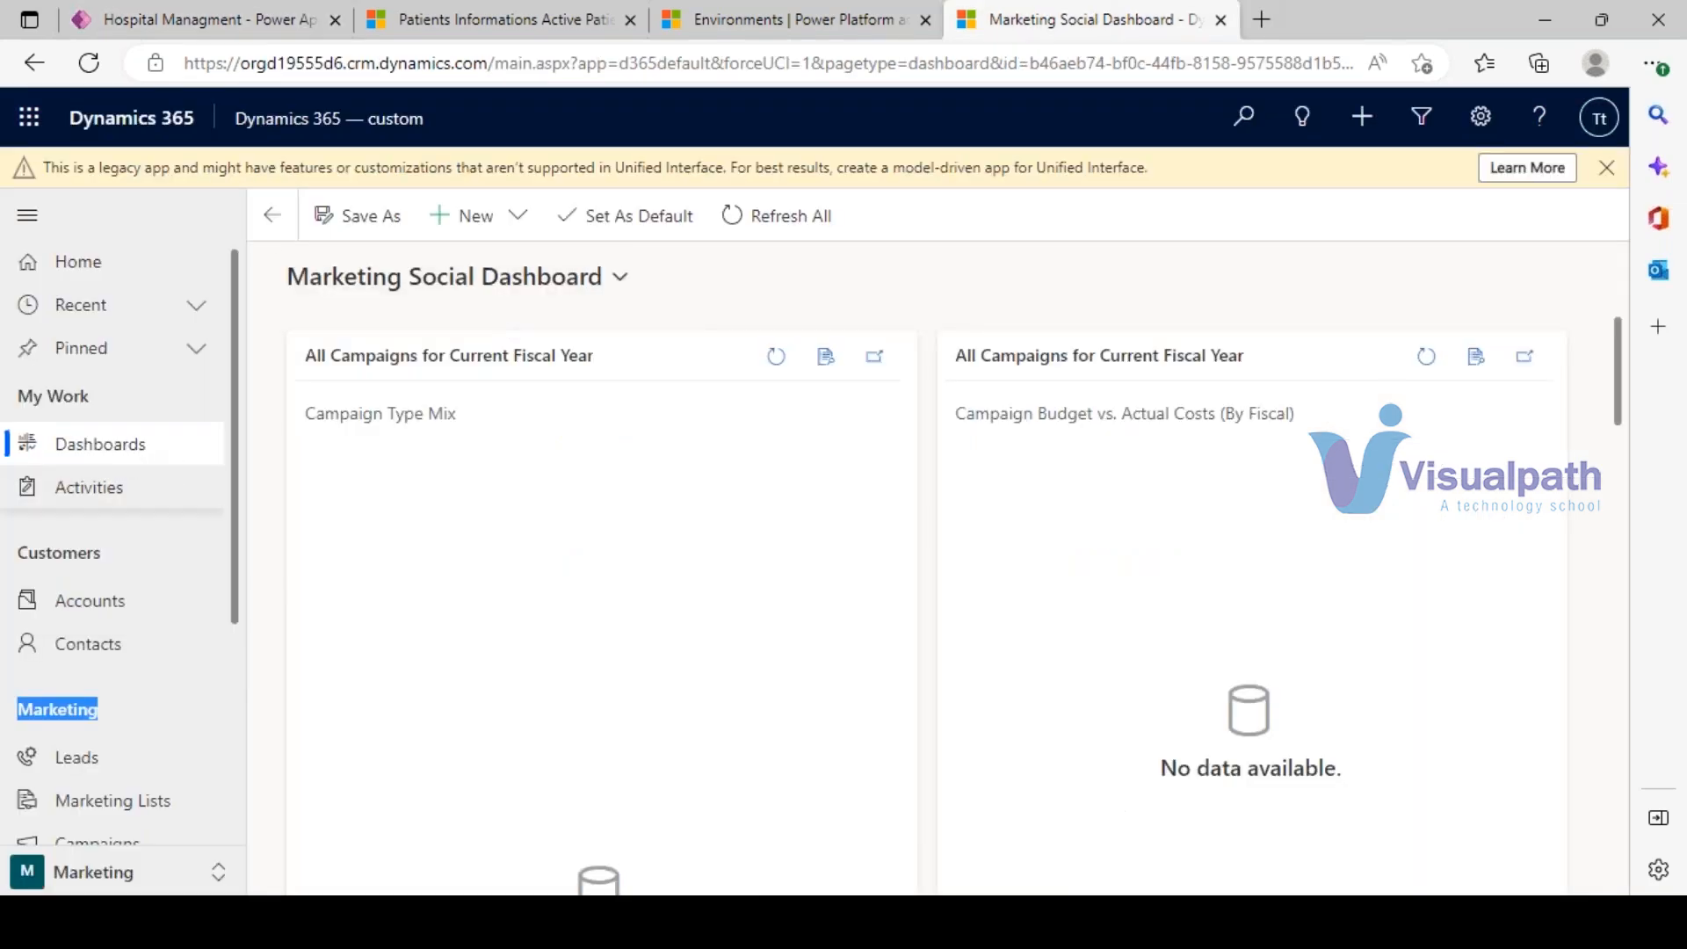
pyautogui.click(268, 11)
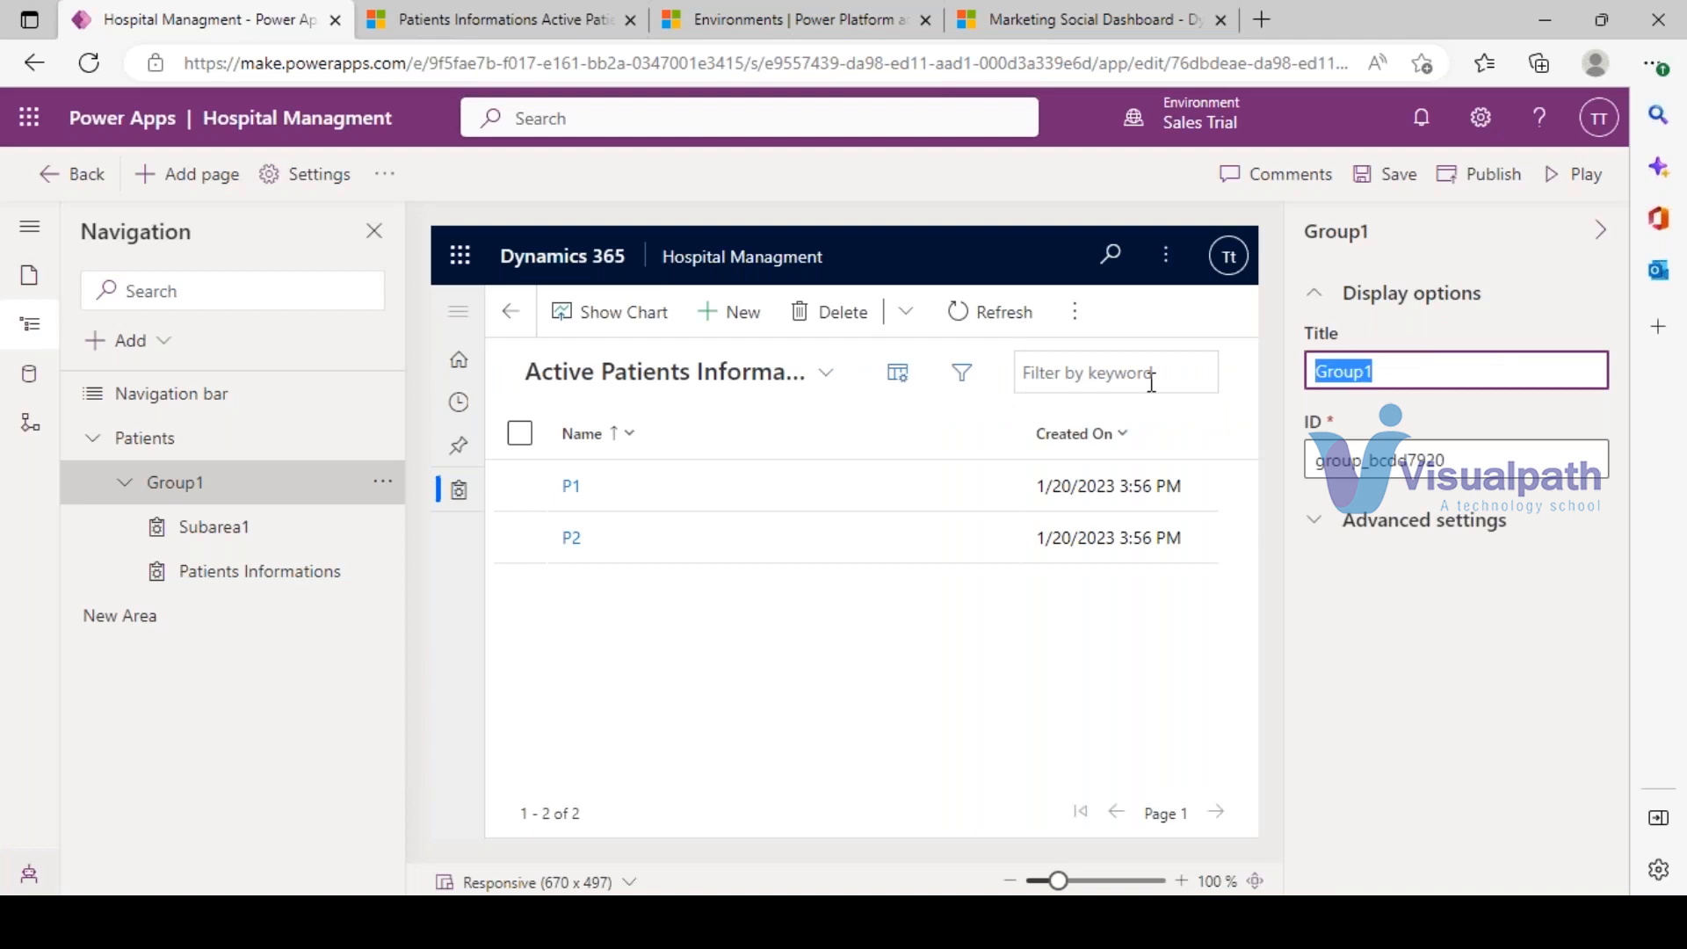
pyautogui.write('P')
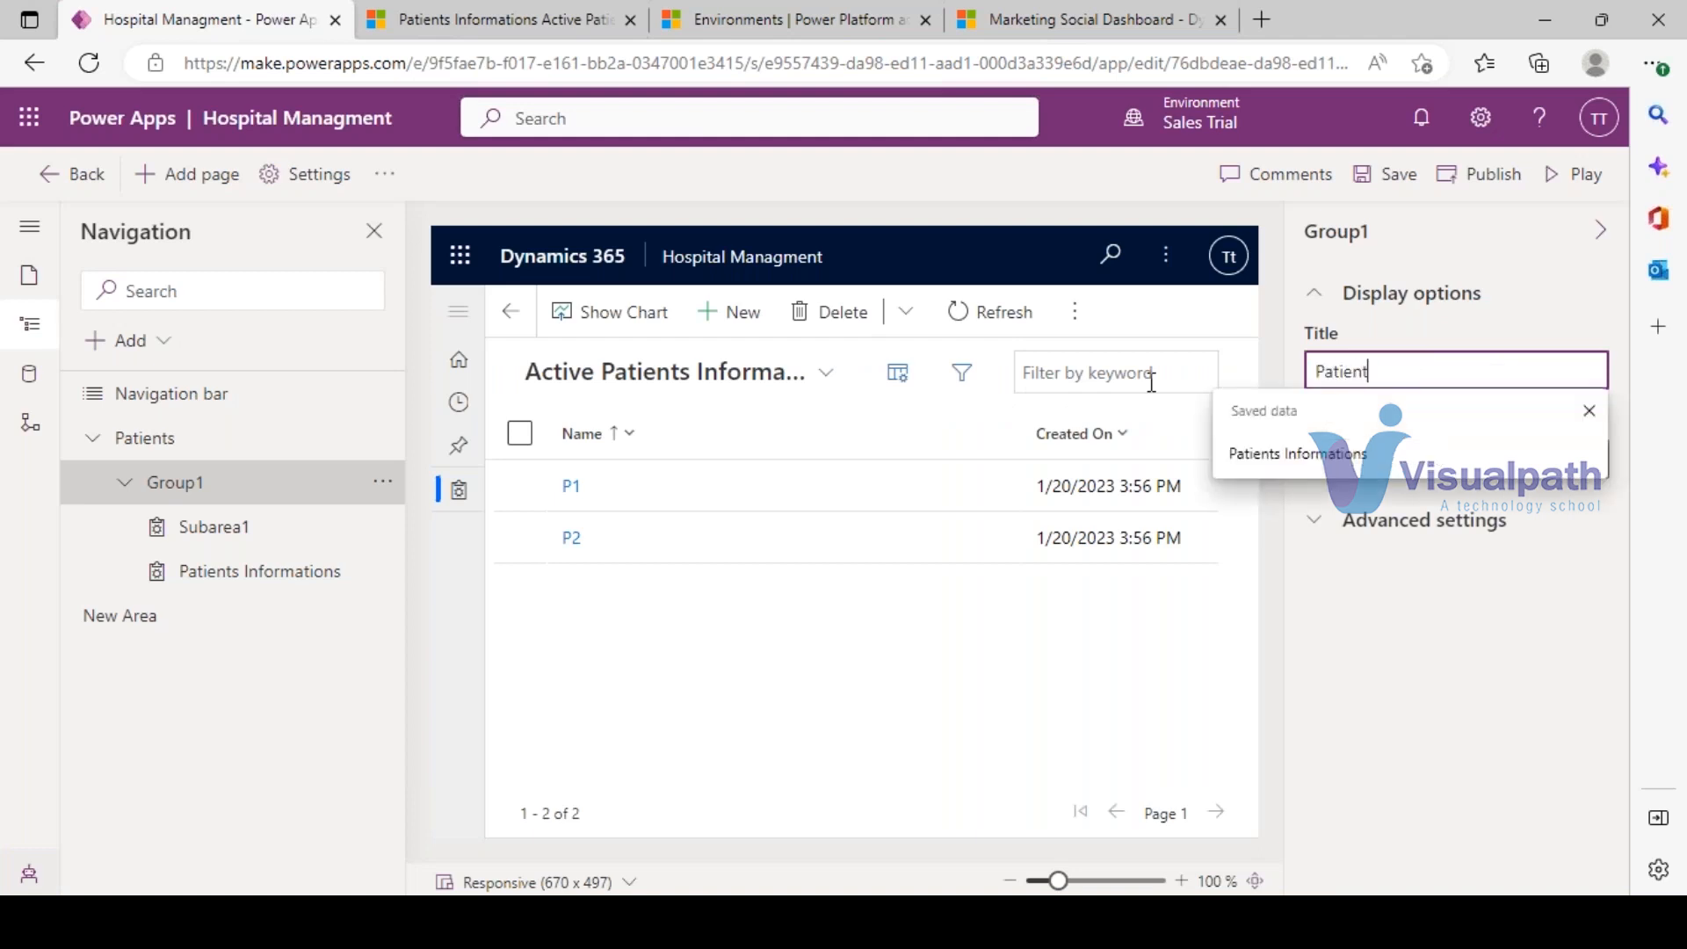
pyautogui.write('atient')
pyautogui.click(1481, 235)
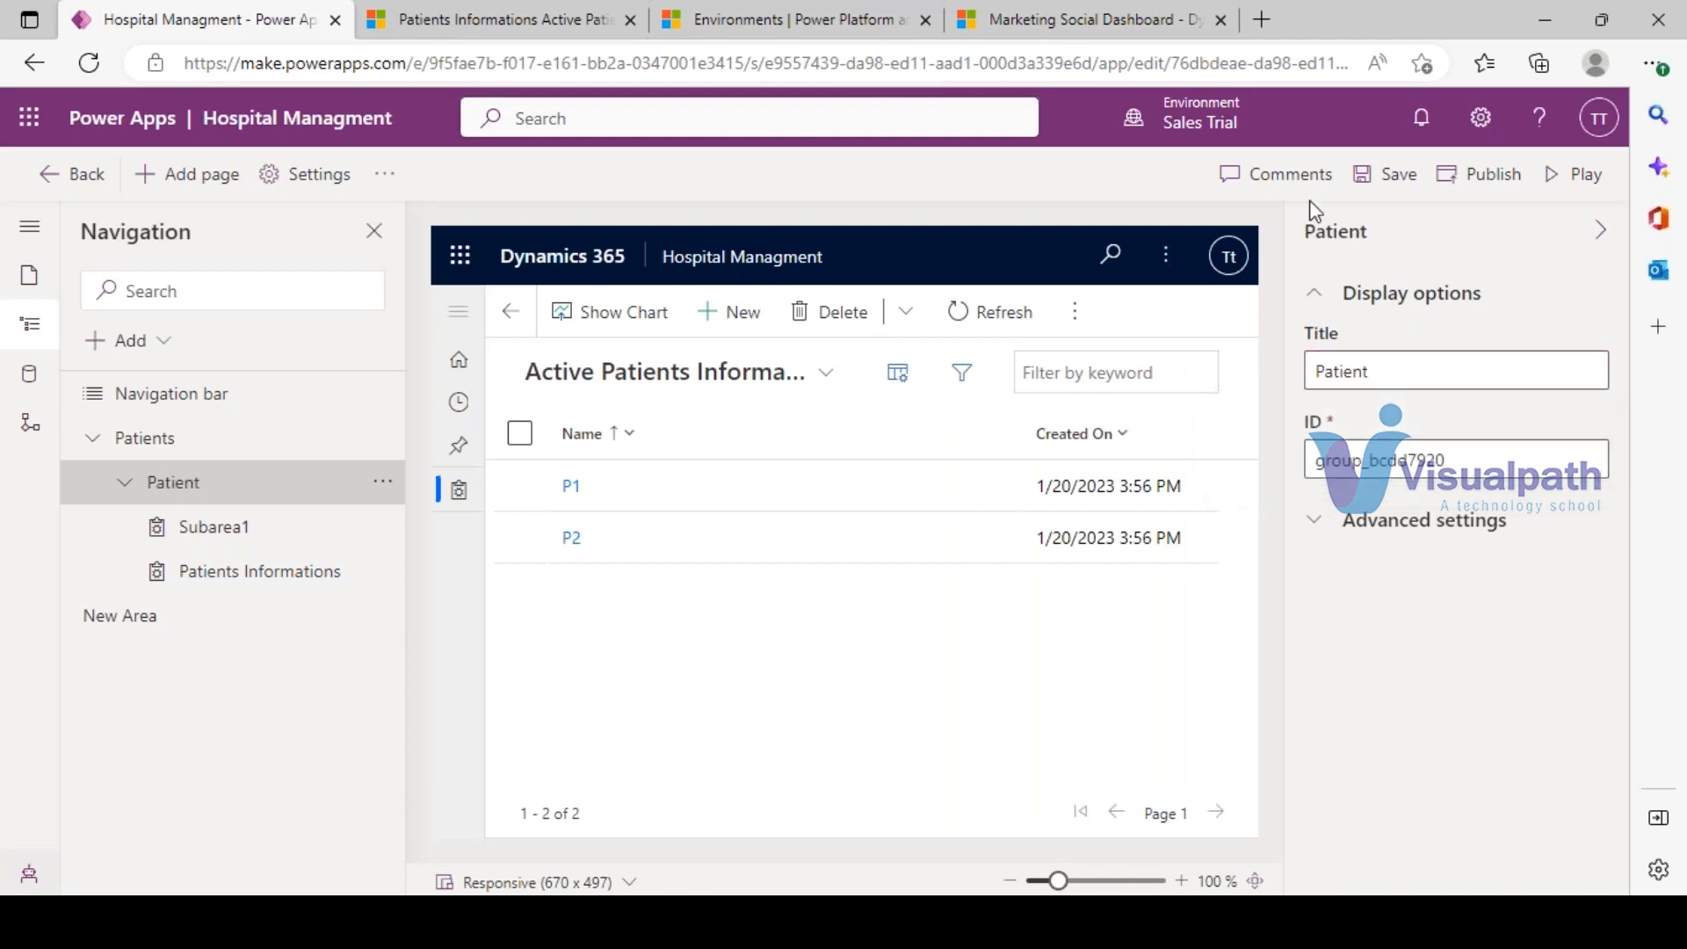
# Select the Patients area, Patient group, then Subarea1 to view its content type choices
pyautogui.click(157, 439)
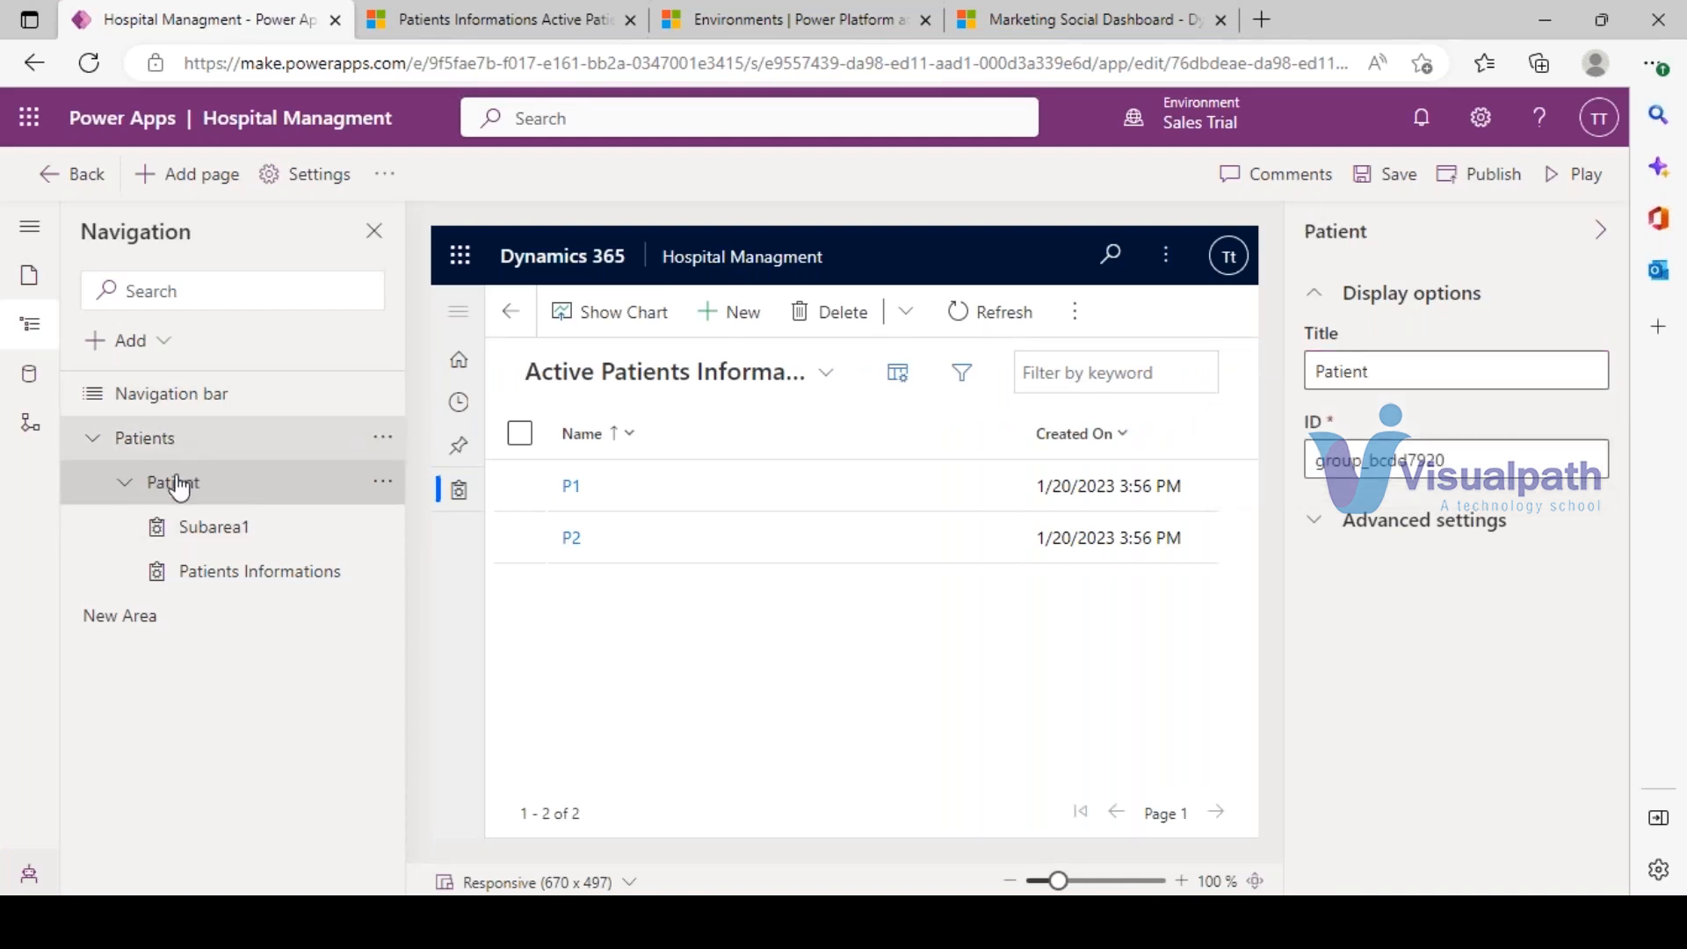
pyautogui.click(192, 499)
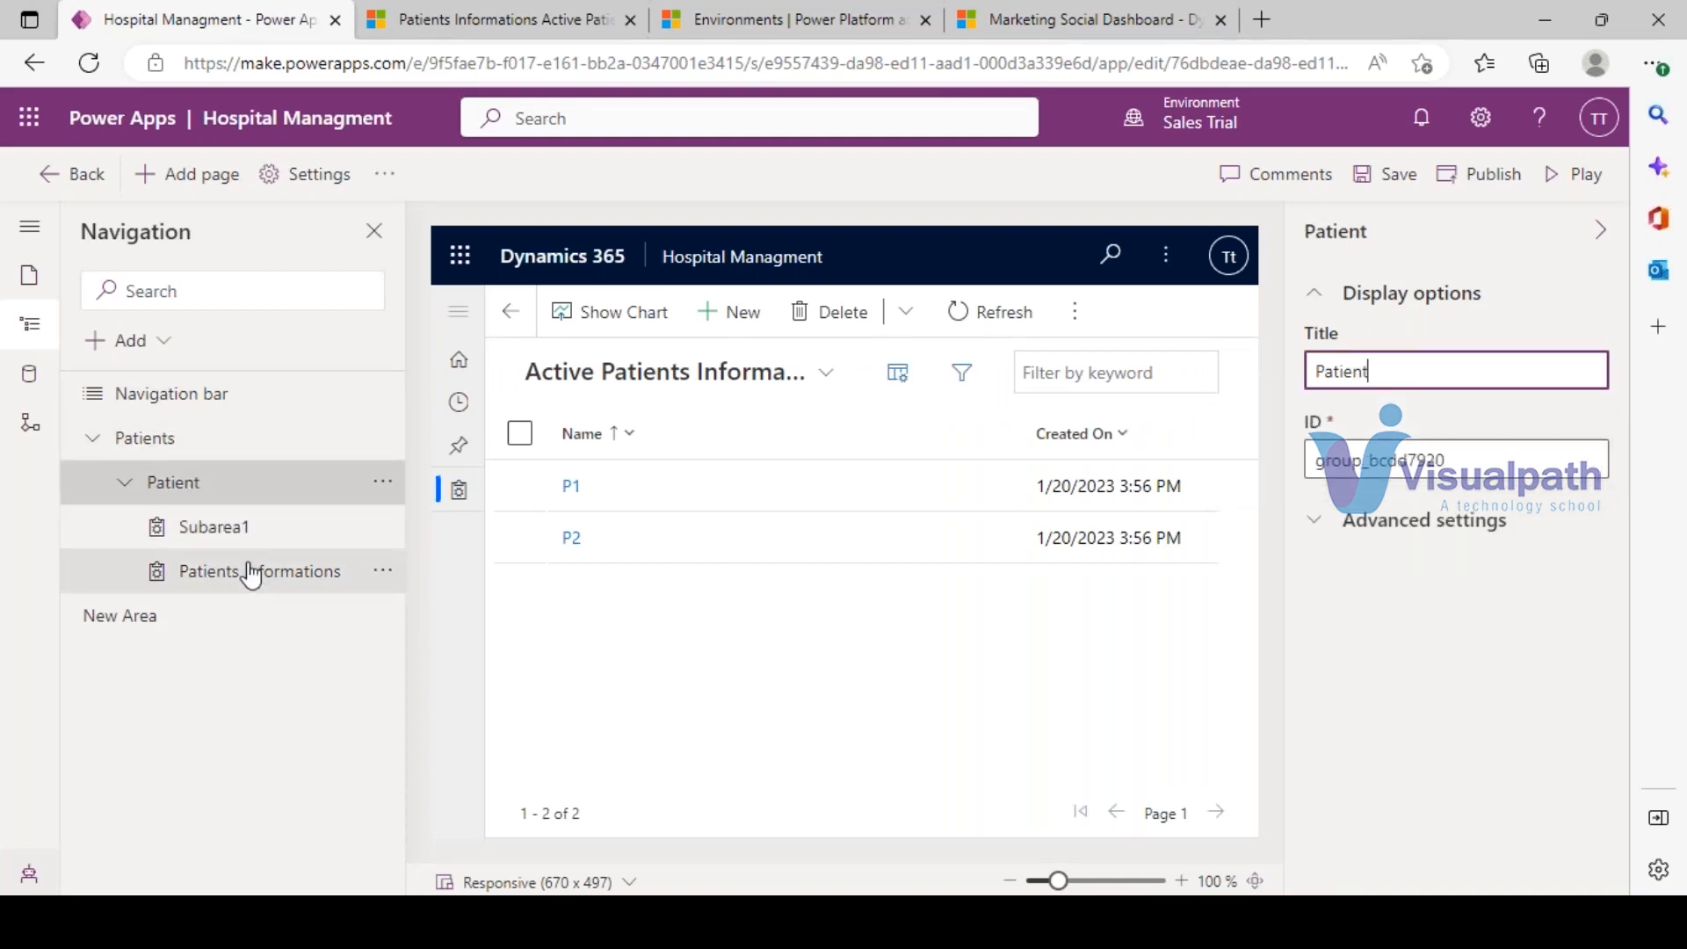
pyautogui.click(225, 538)
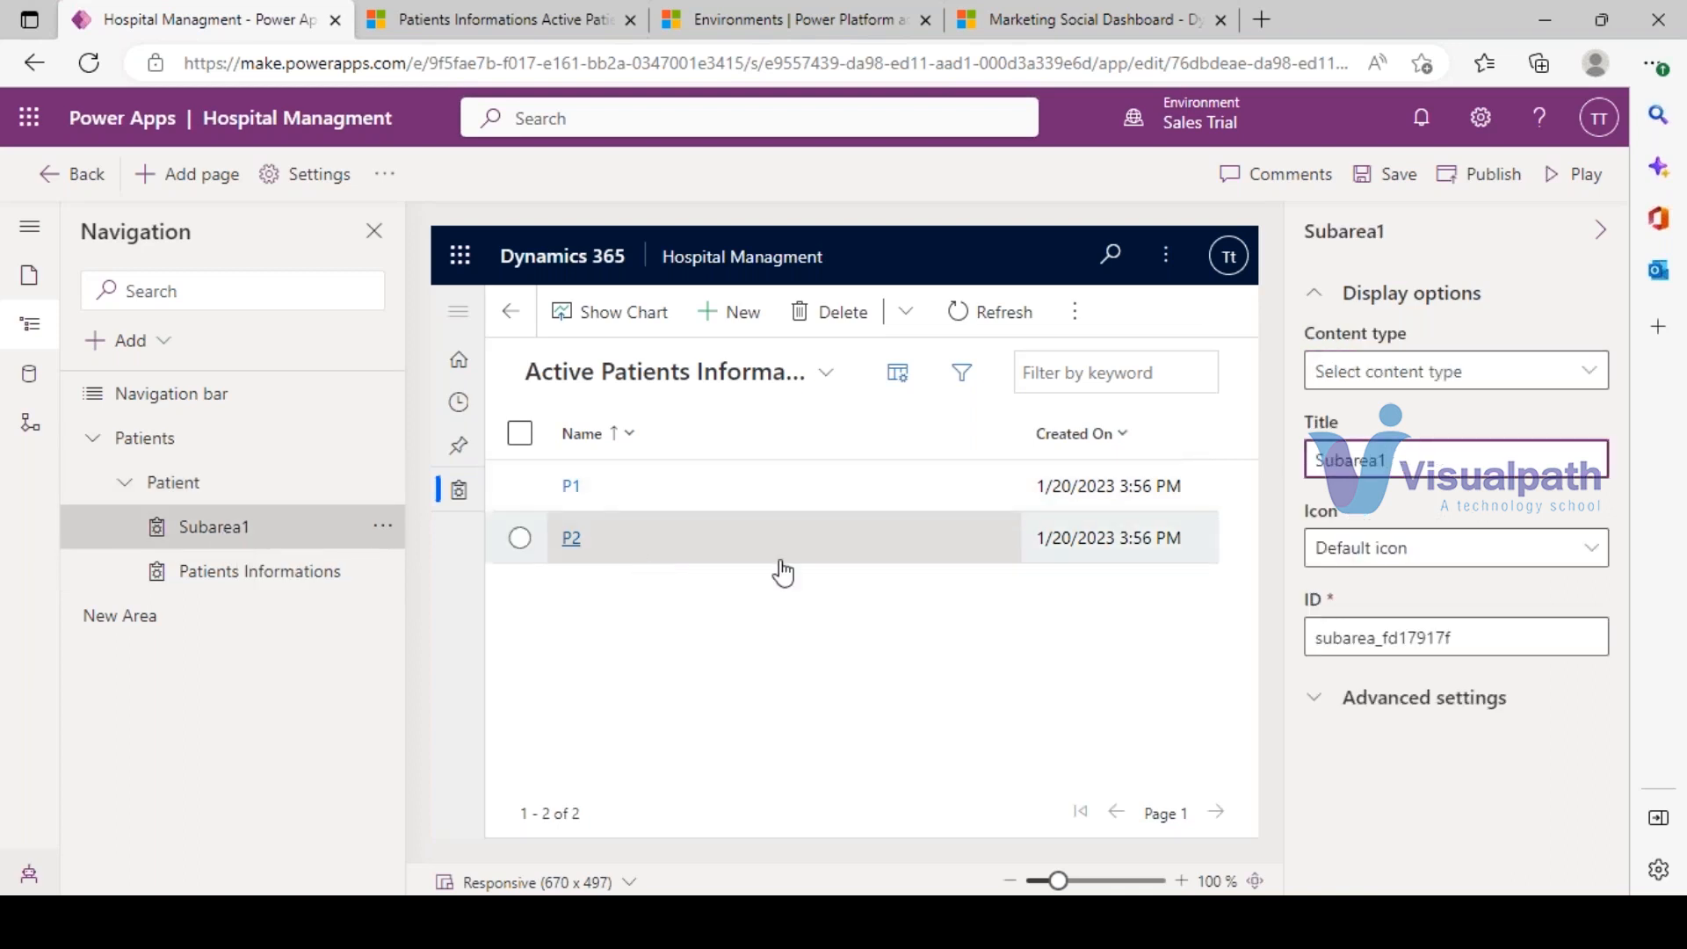
pyautogui.click(1589, 371)
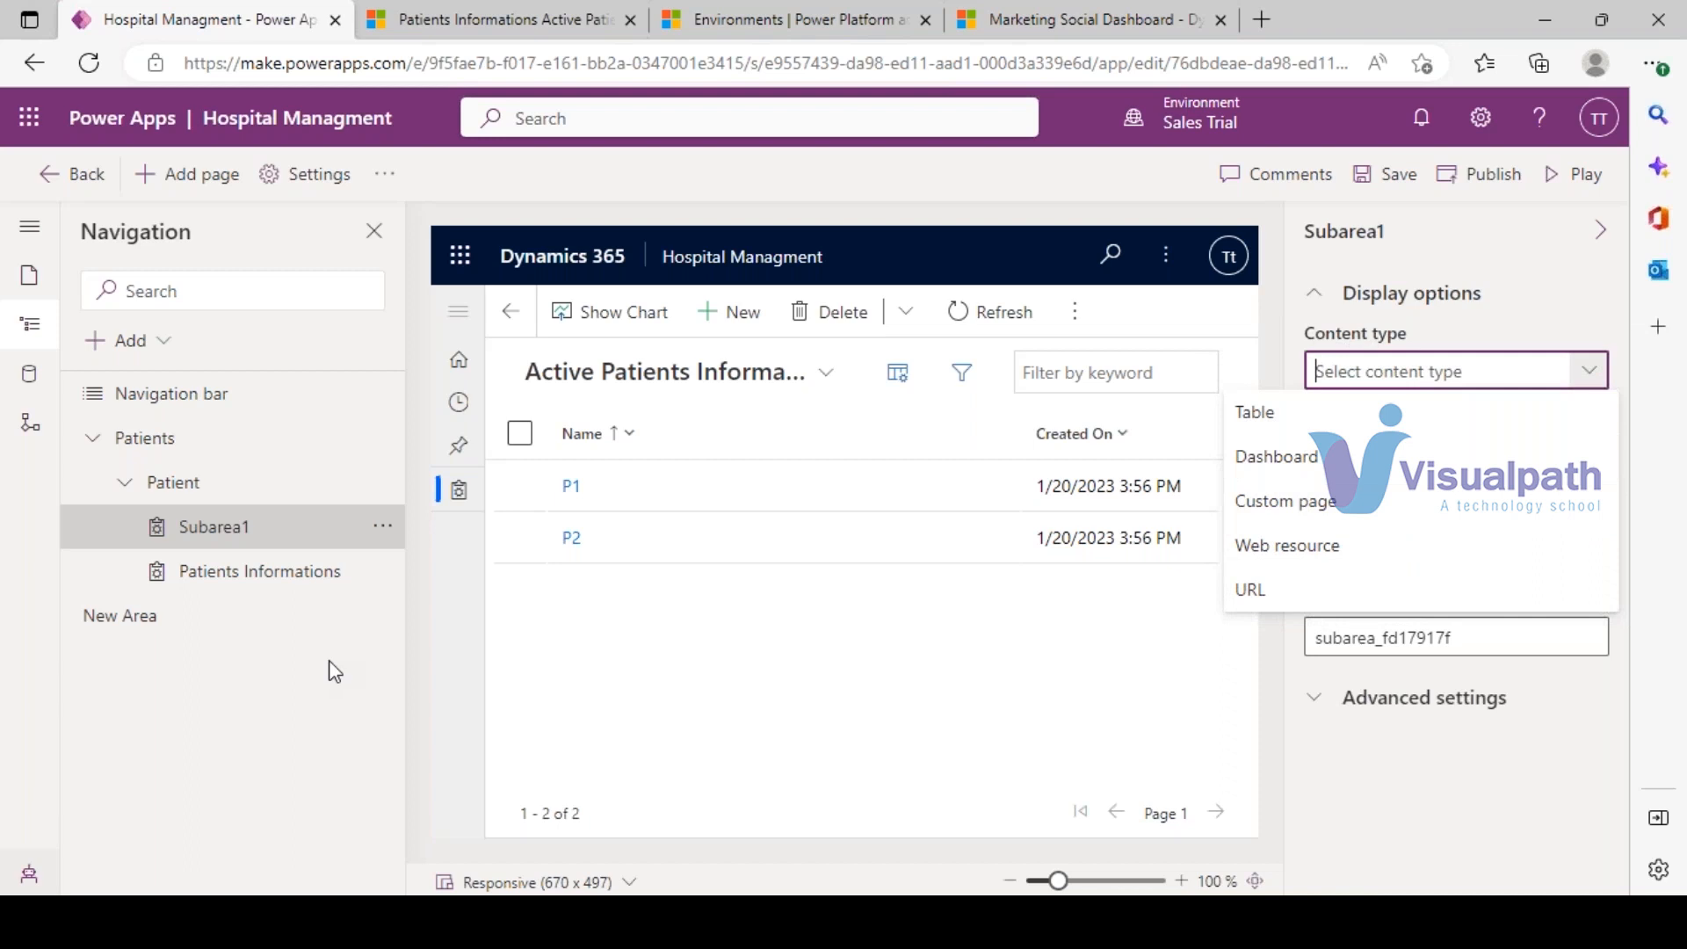
# Rename the New Area in the navigation to Admin
pyautogui.click(92, 438)
pyautogui.click(126, 484)
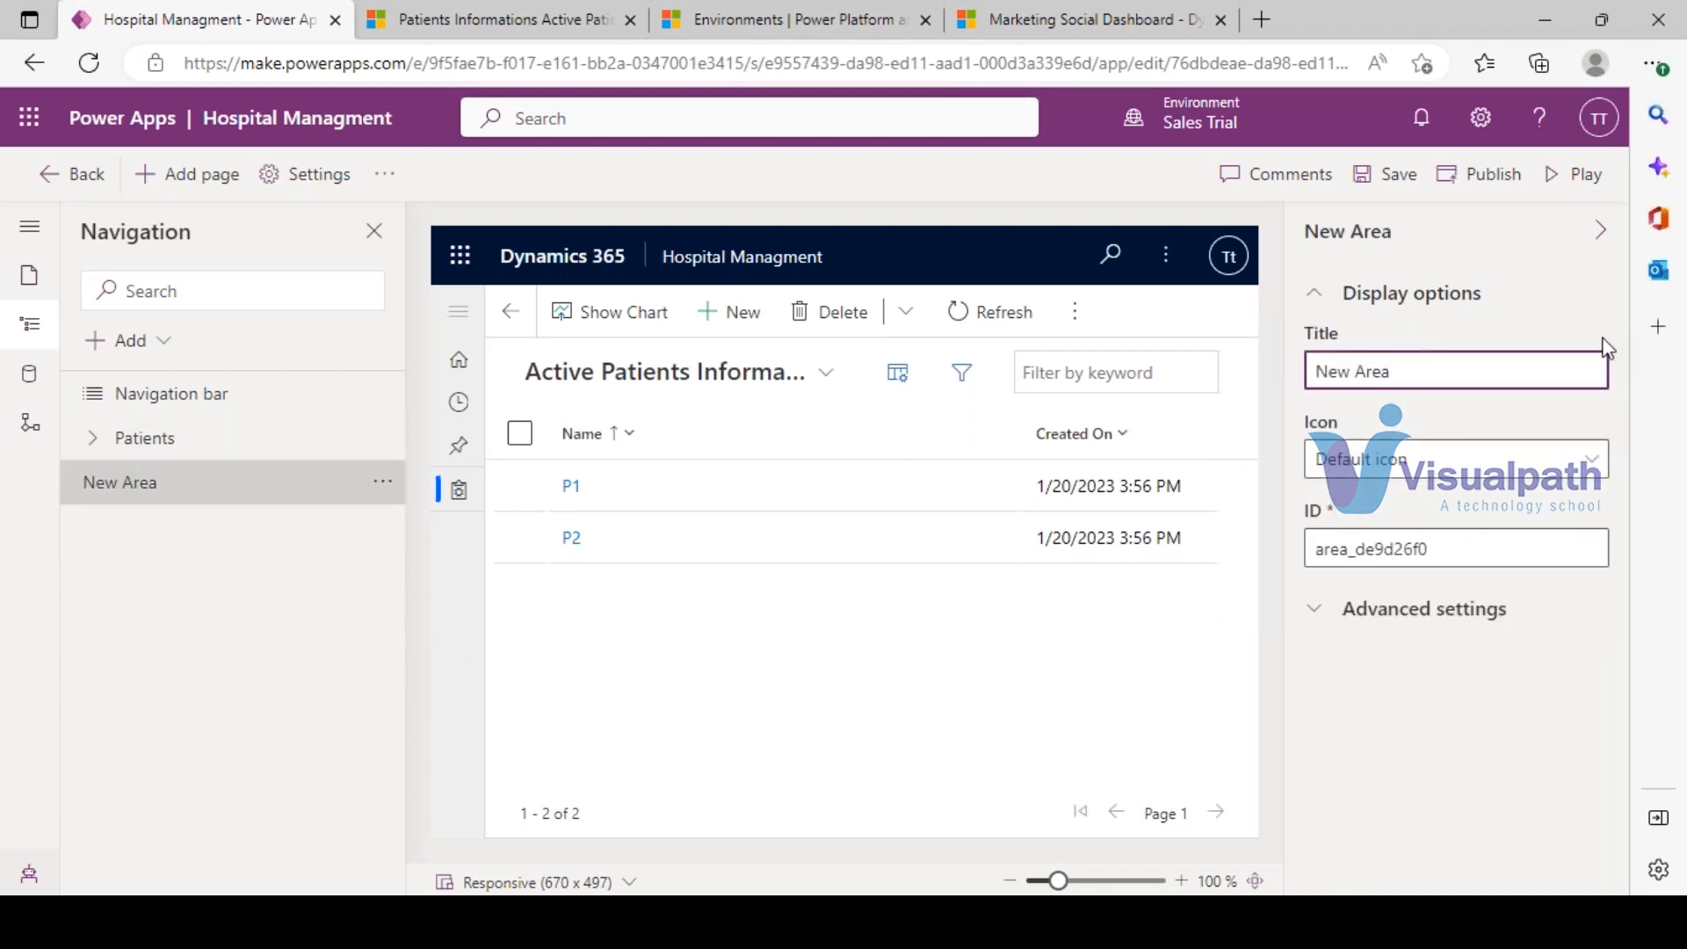
pyautogui.moveTo(1453, 369); pyautogui.dragTo(1142, 417)
pyautogui.write('D')
pyautogui.press('BackSpace')
pyautogui.write('Admin')
pyautogui.click(884, 715)
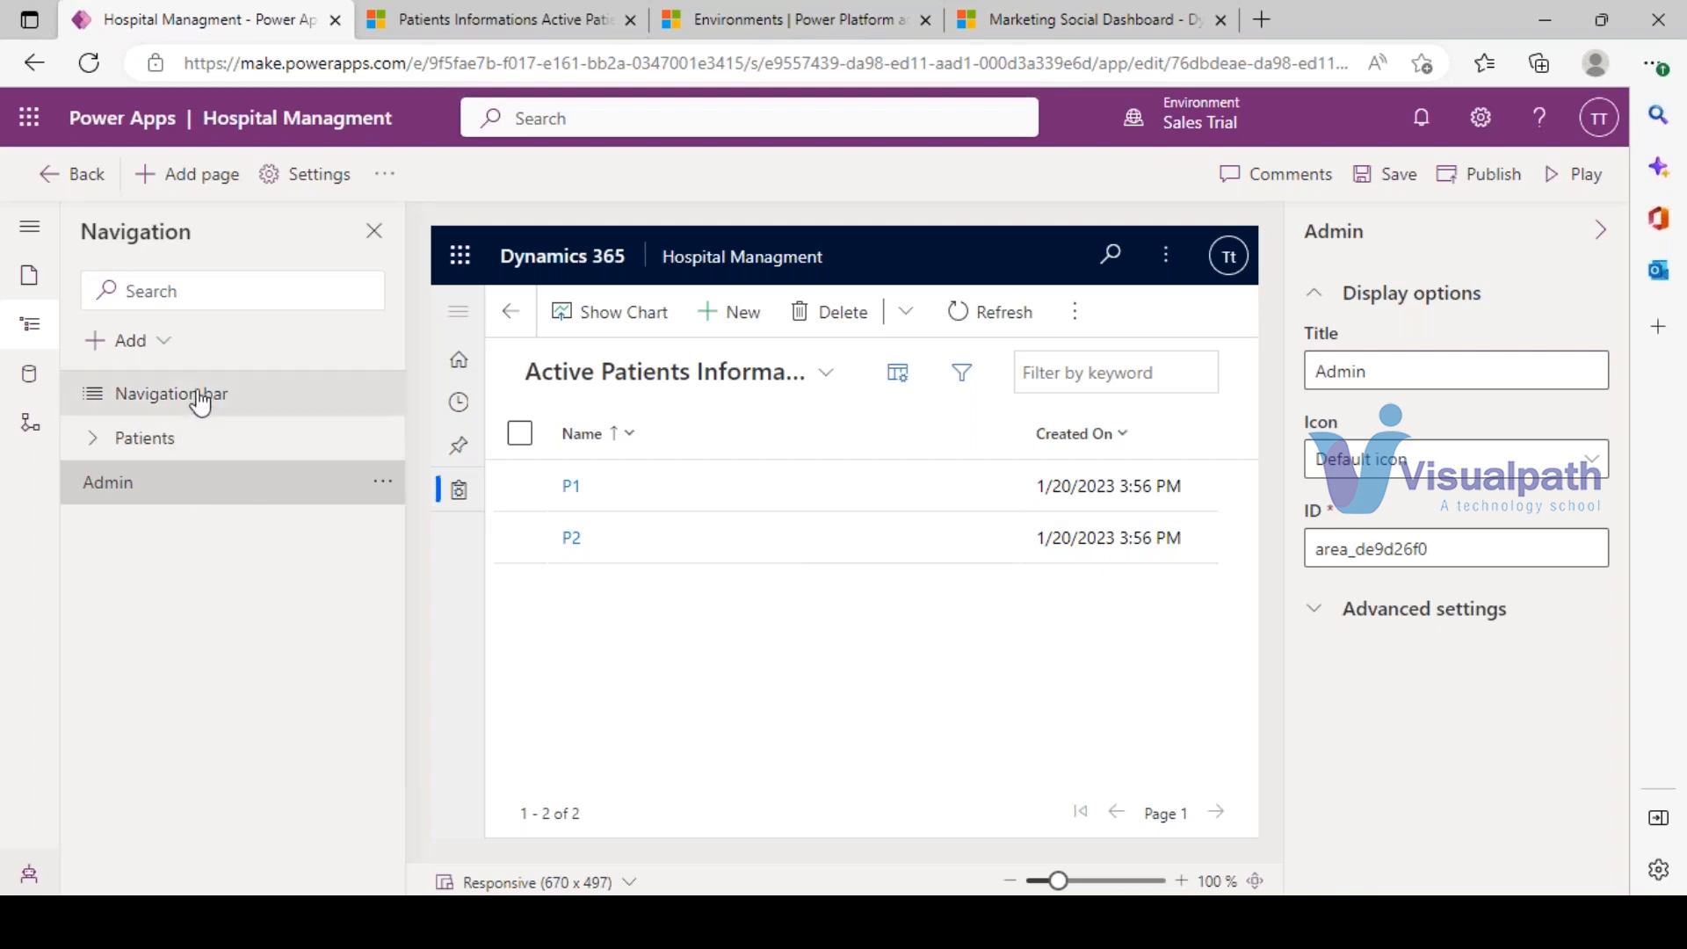
# Add a new group titled Doctor under the Admin area
pyautogui.click(163, 344)
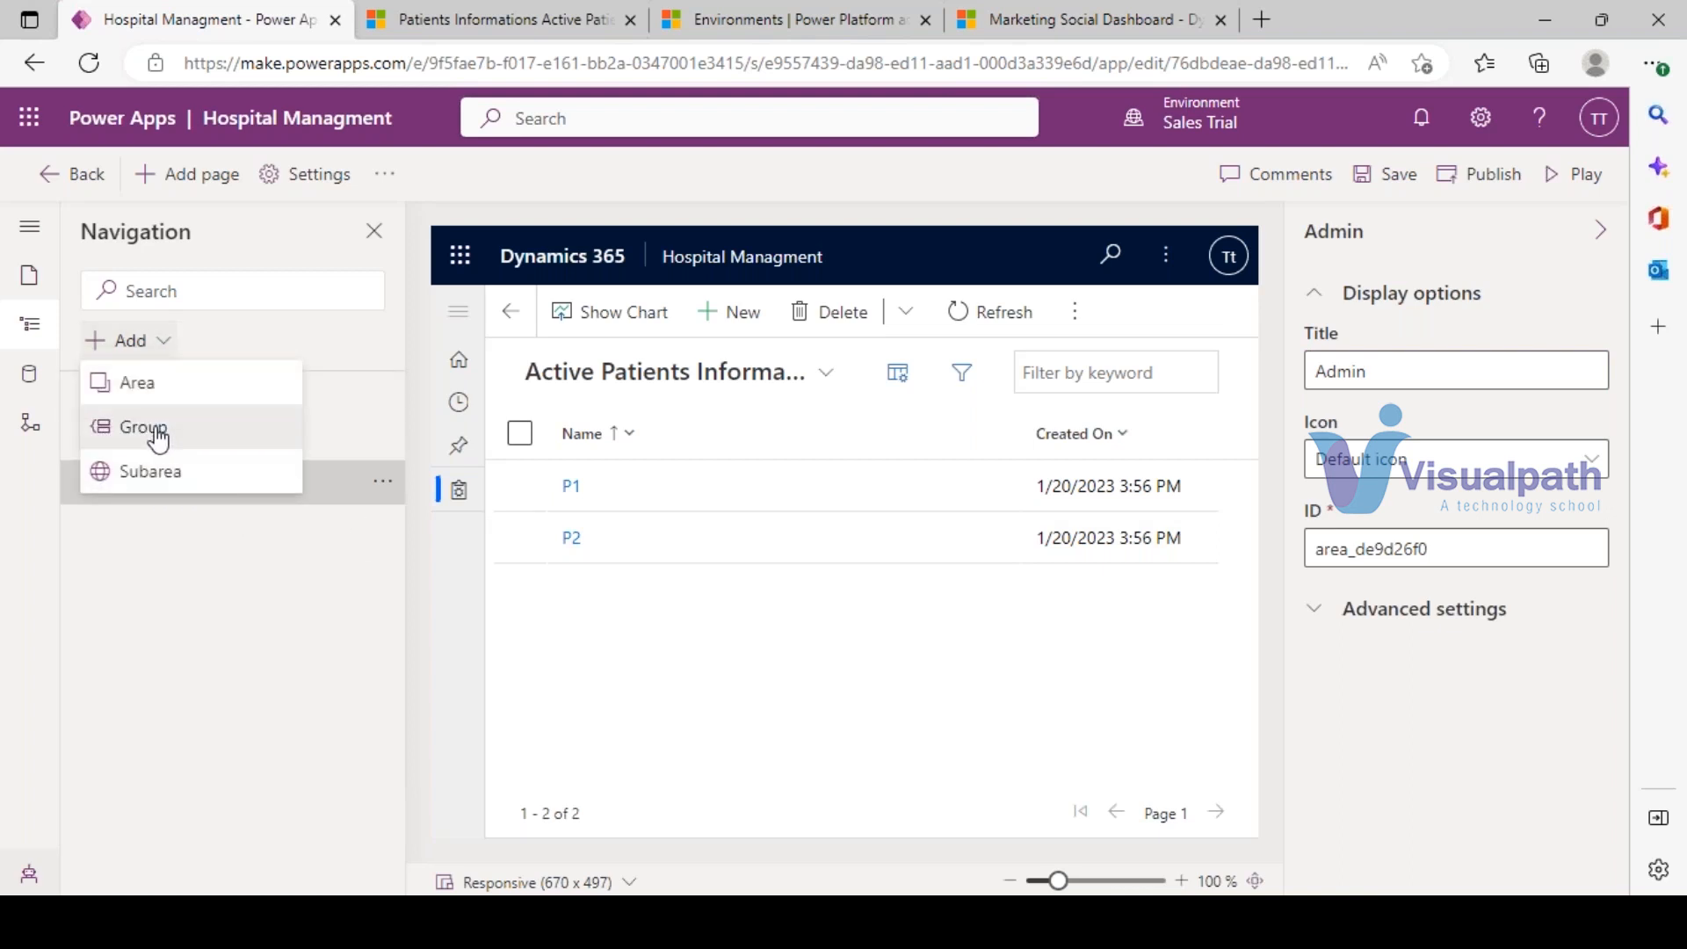
pyautogui.click(158, 437)
pyautogui.moveTo(1423, 388); pyautogui.dragTo(1231, 389)
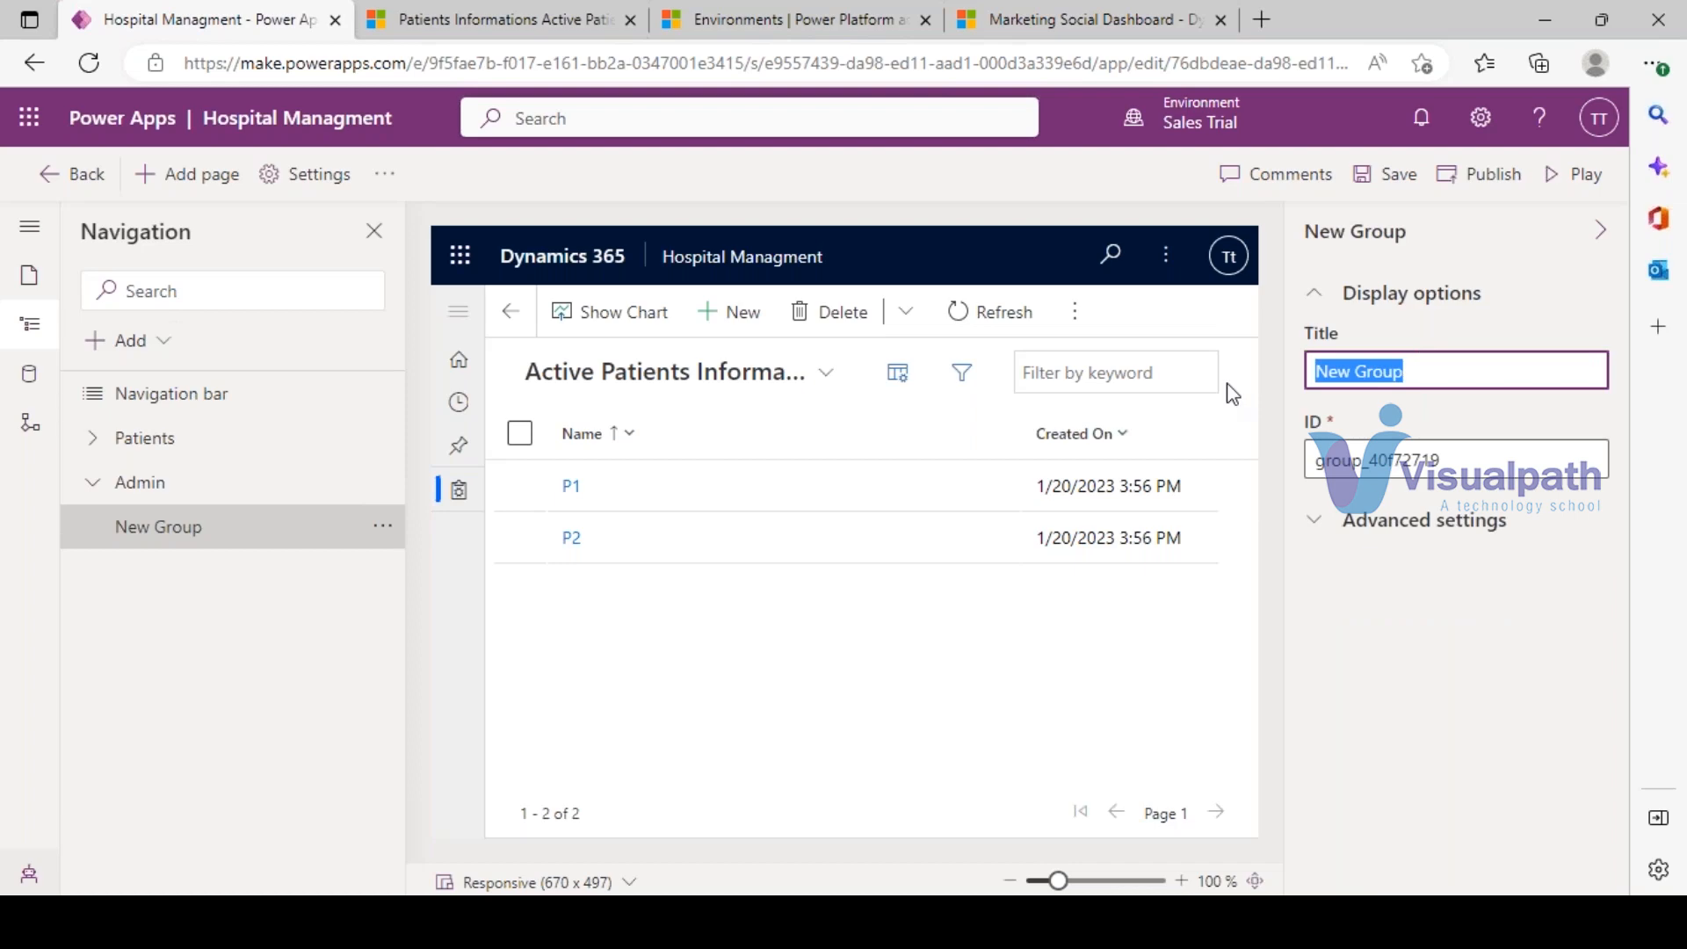
pyautogui.write('Doctor')
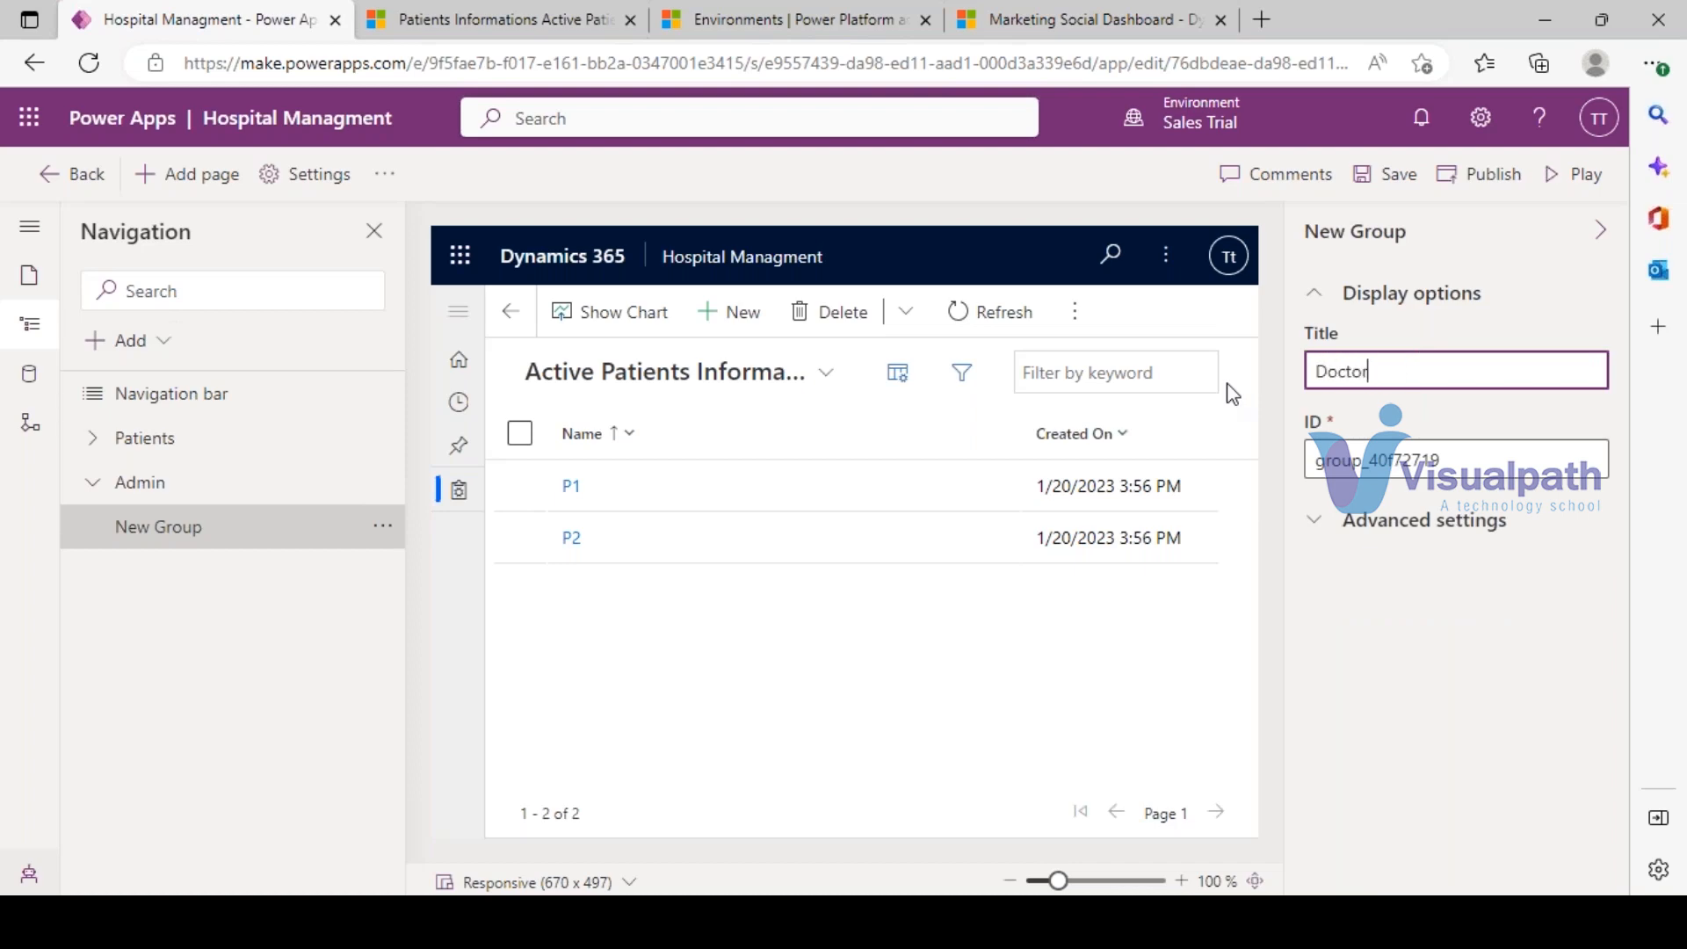
pyautogui.click(1440, 673)
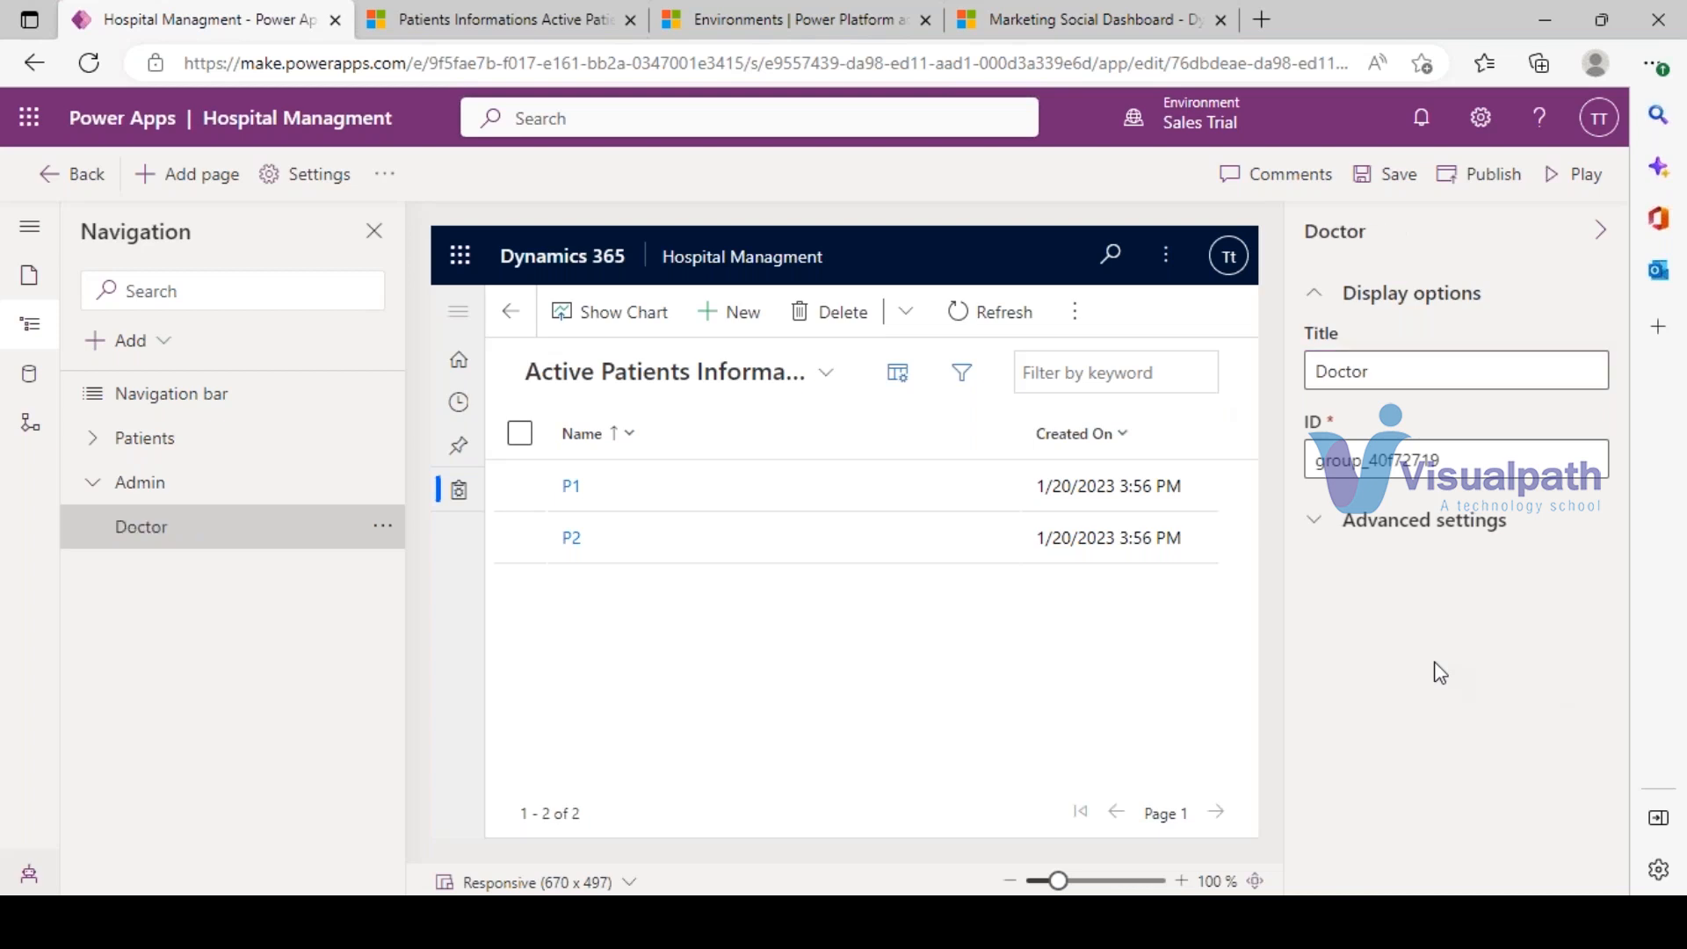
pyautogui.click(161, 347)
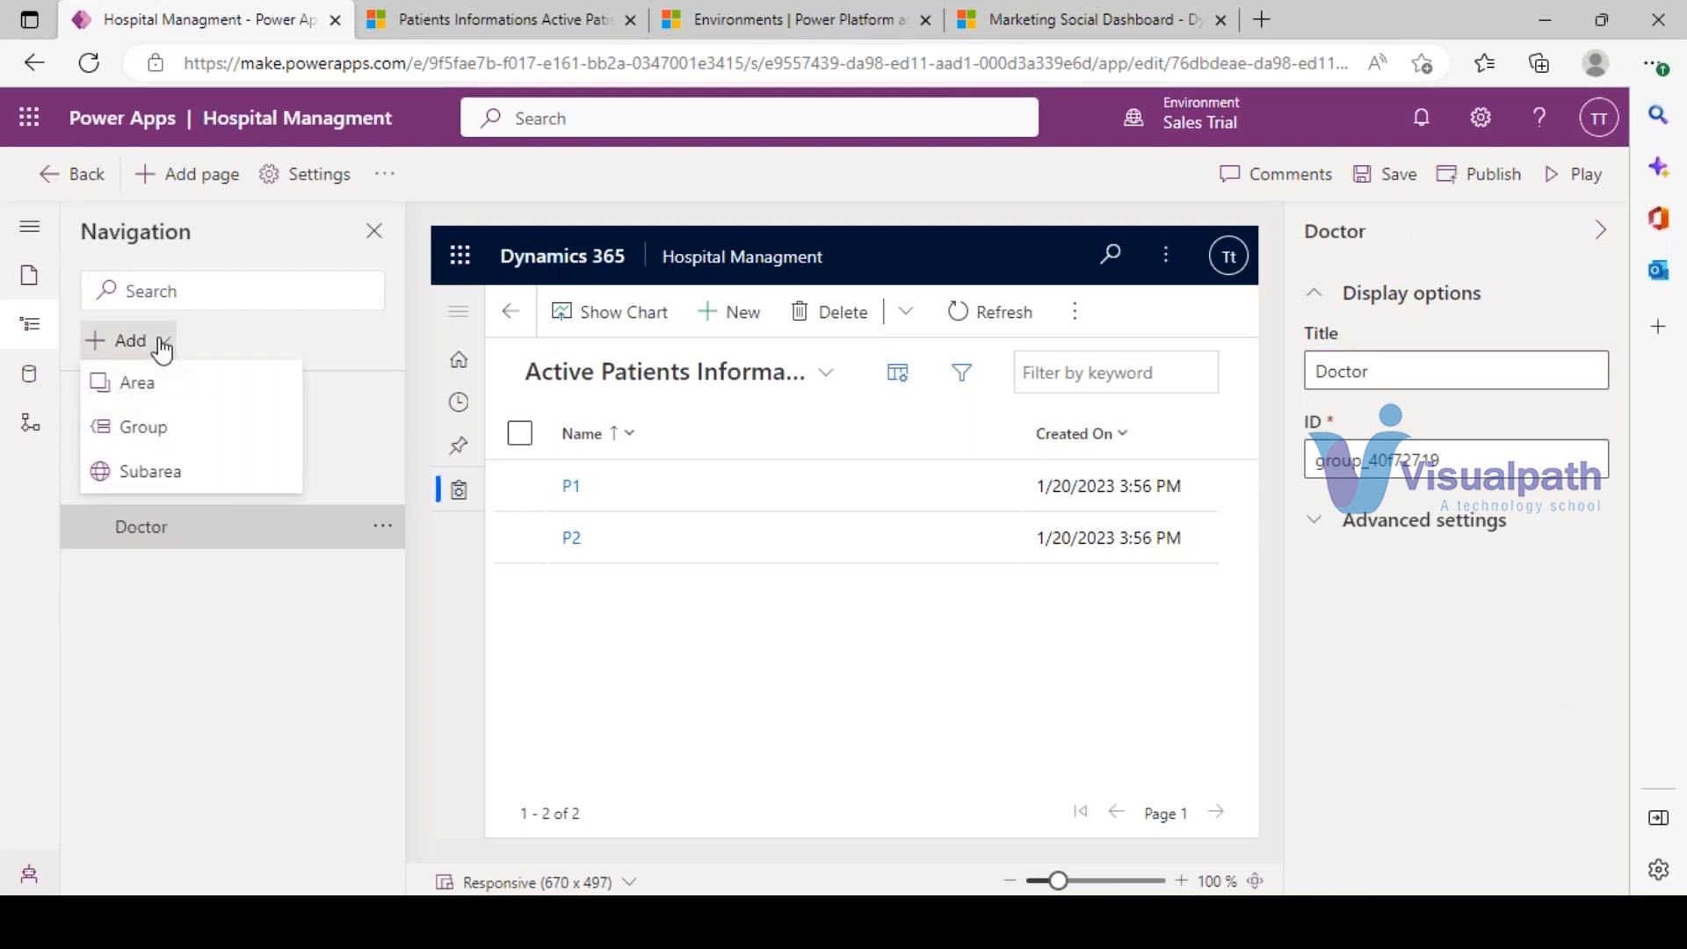
# Add a new subarea under Doctor with its content type set to Table
pyautogui.click(148, 474)
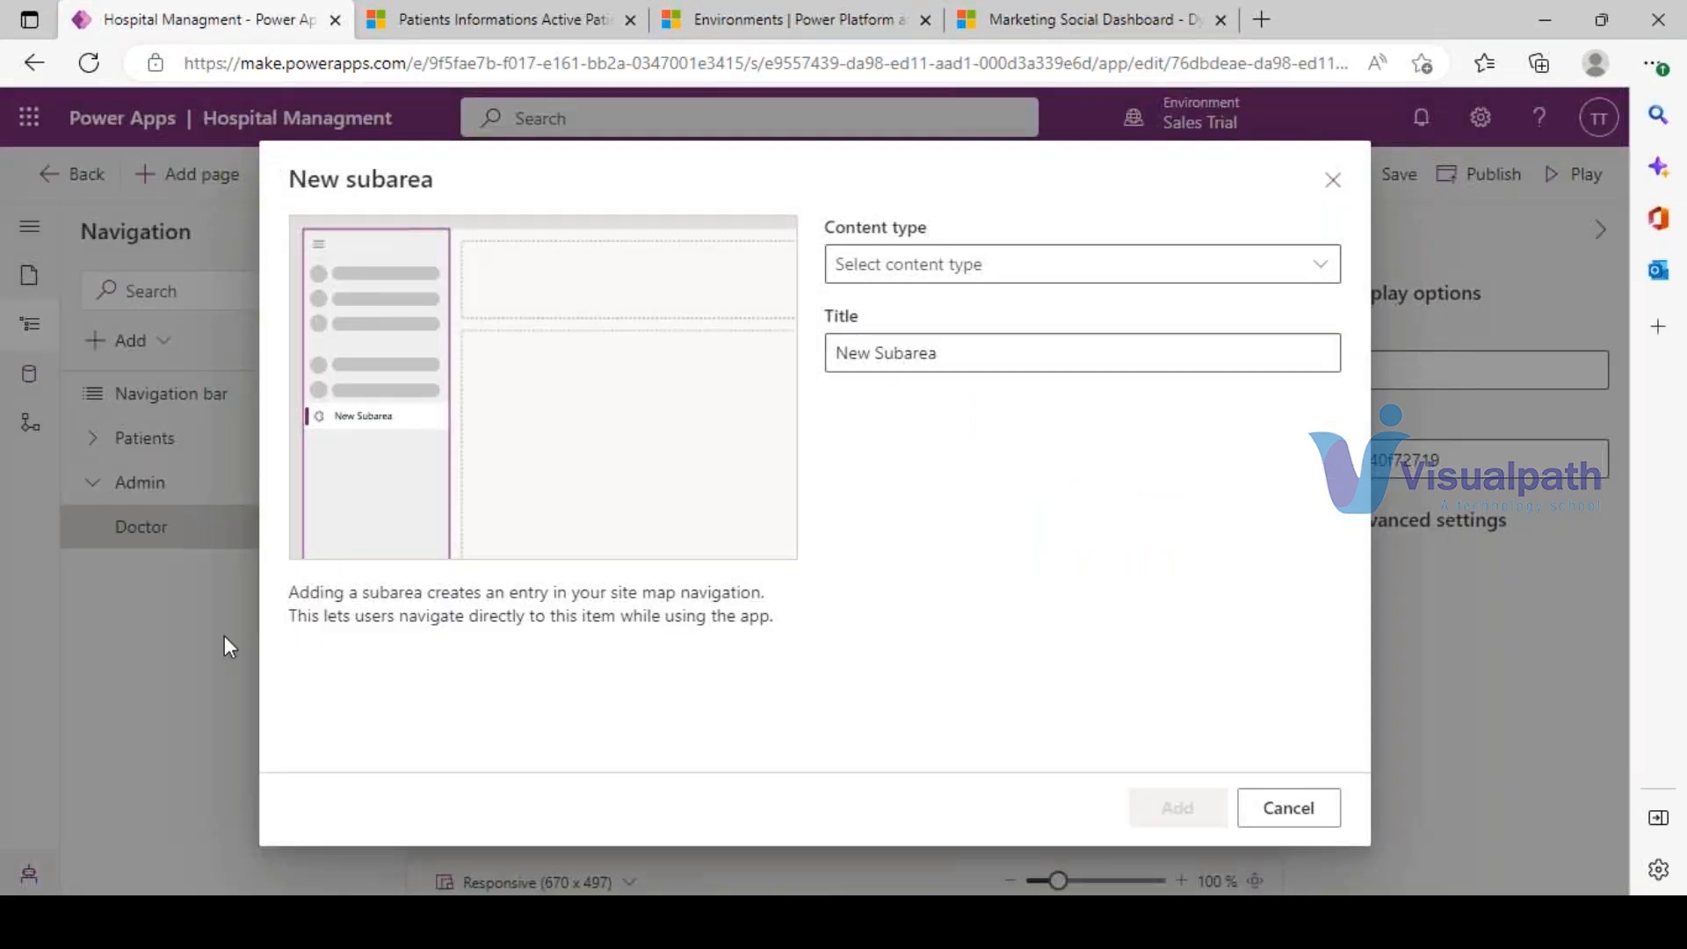
pyautogui.click(1005, 263)
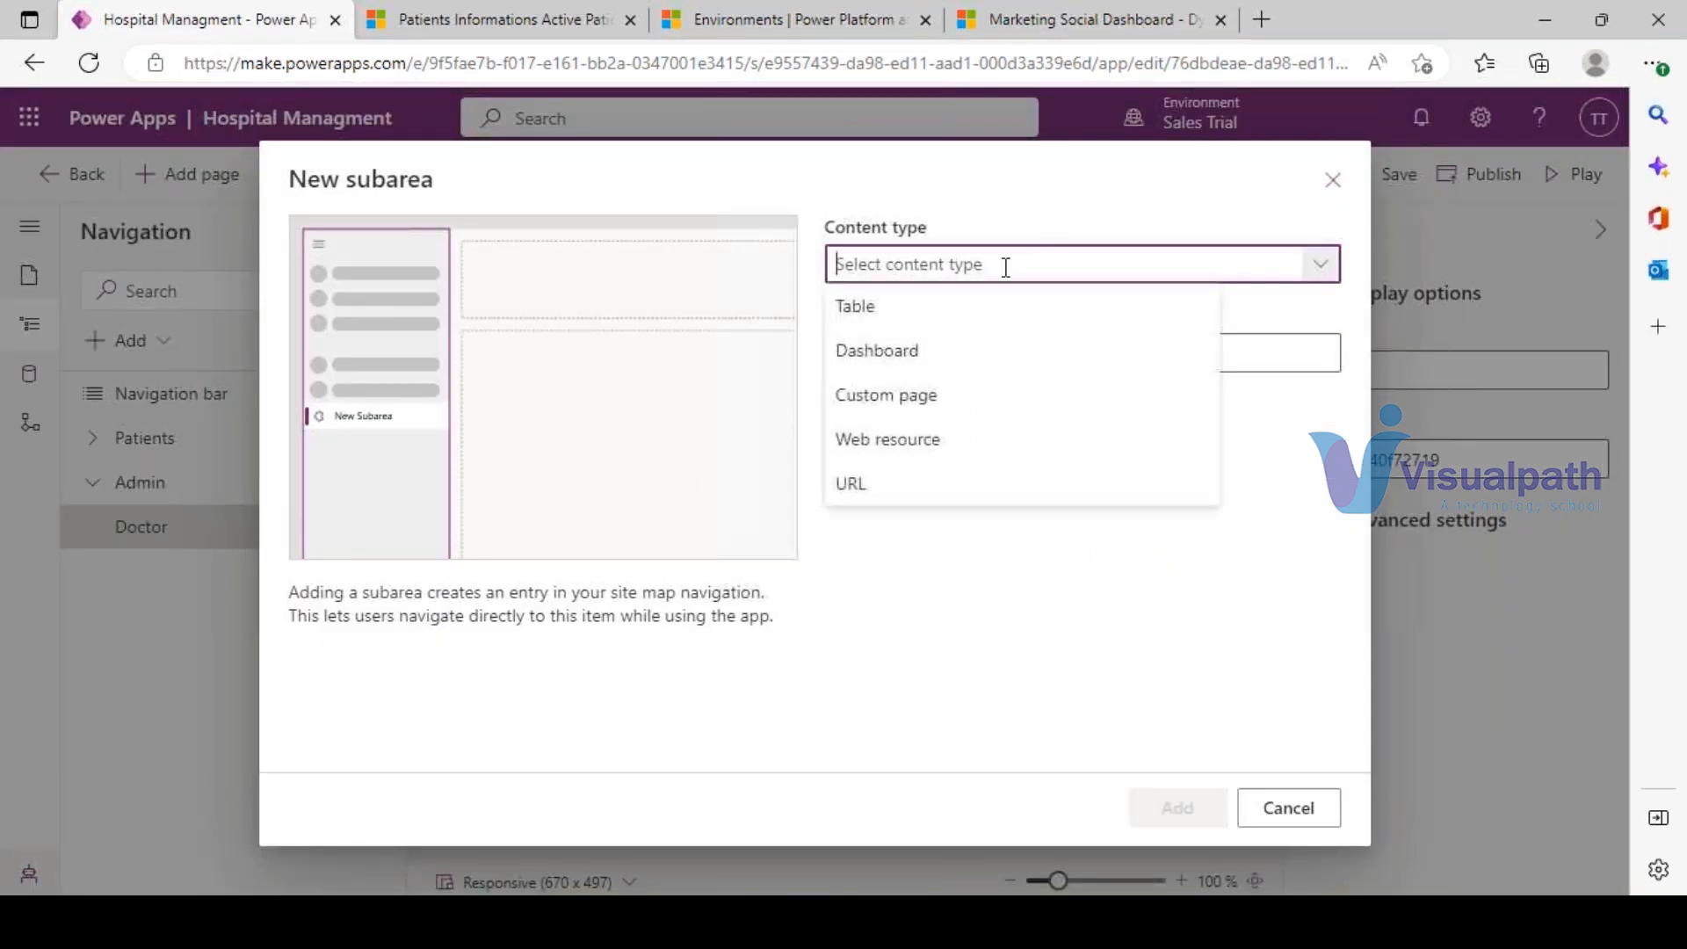
pyautogui.click(896, 326)
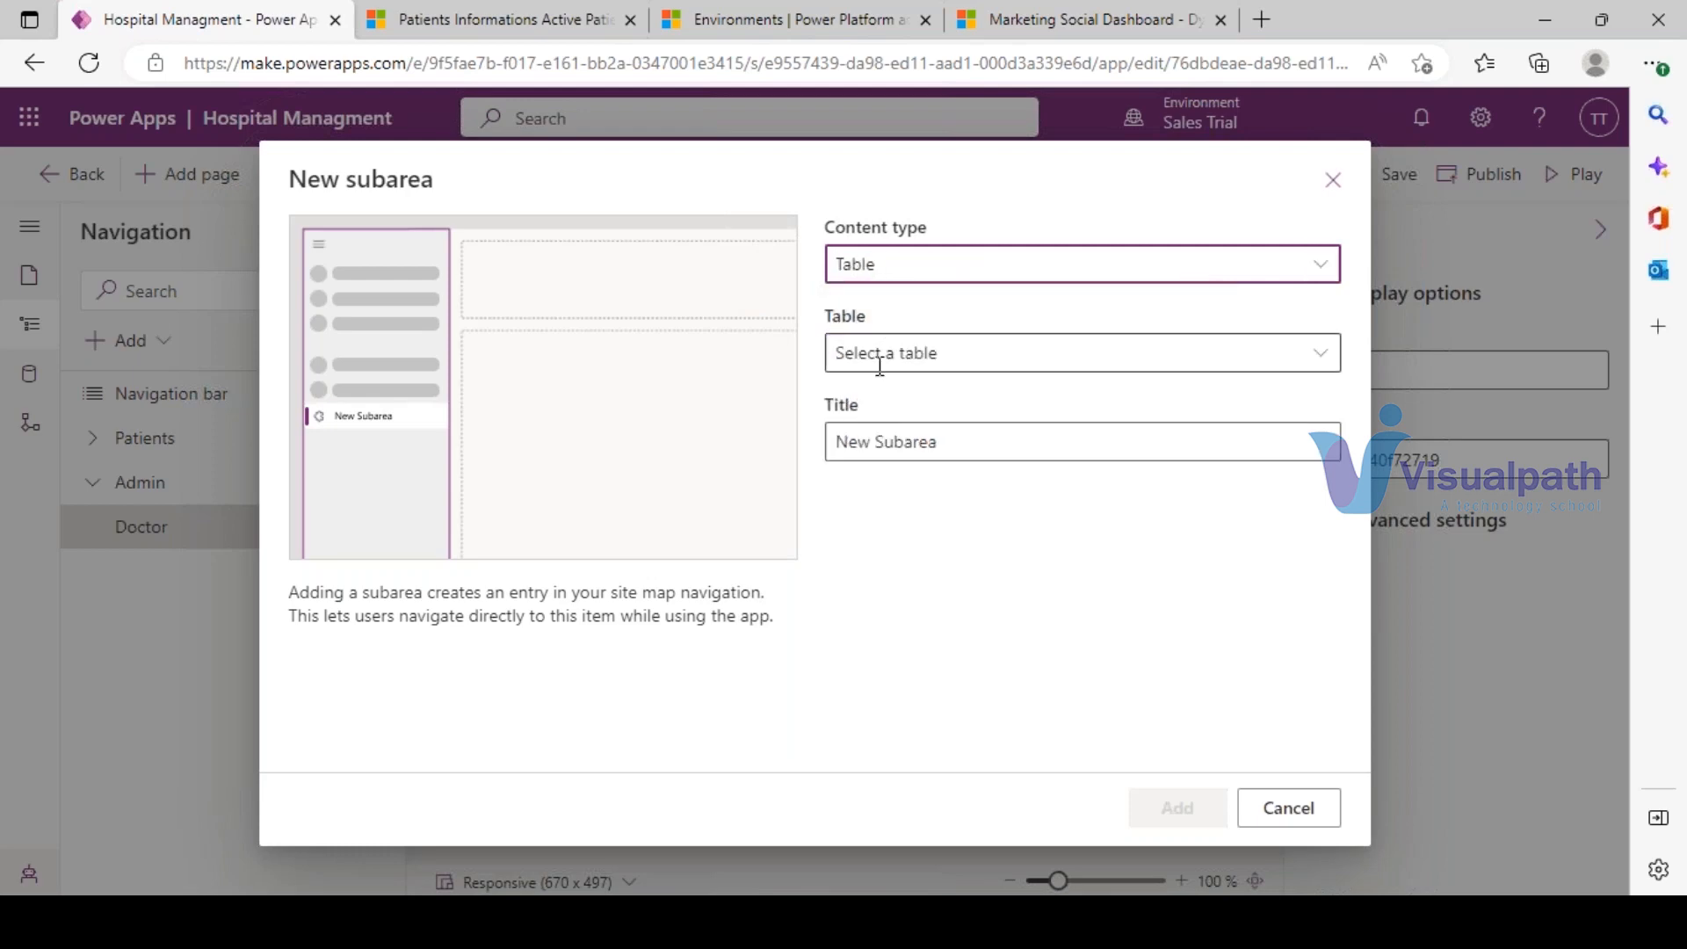
pyautogui.click(879, 366)
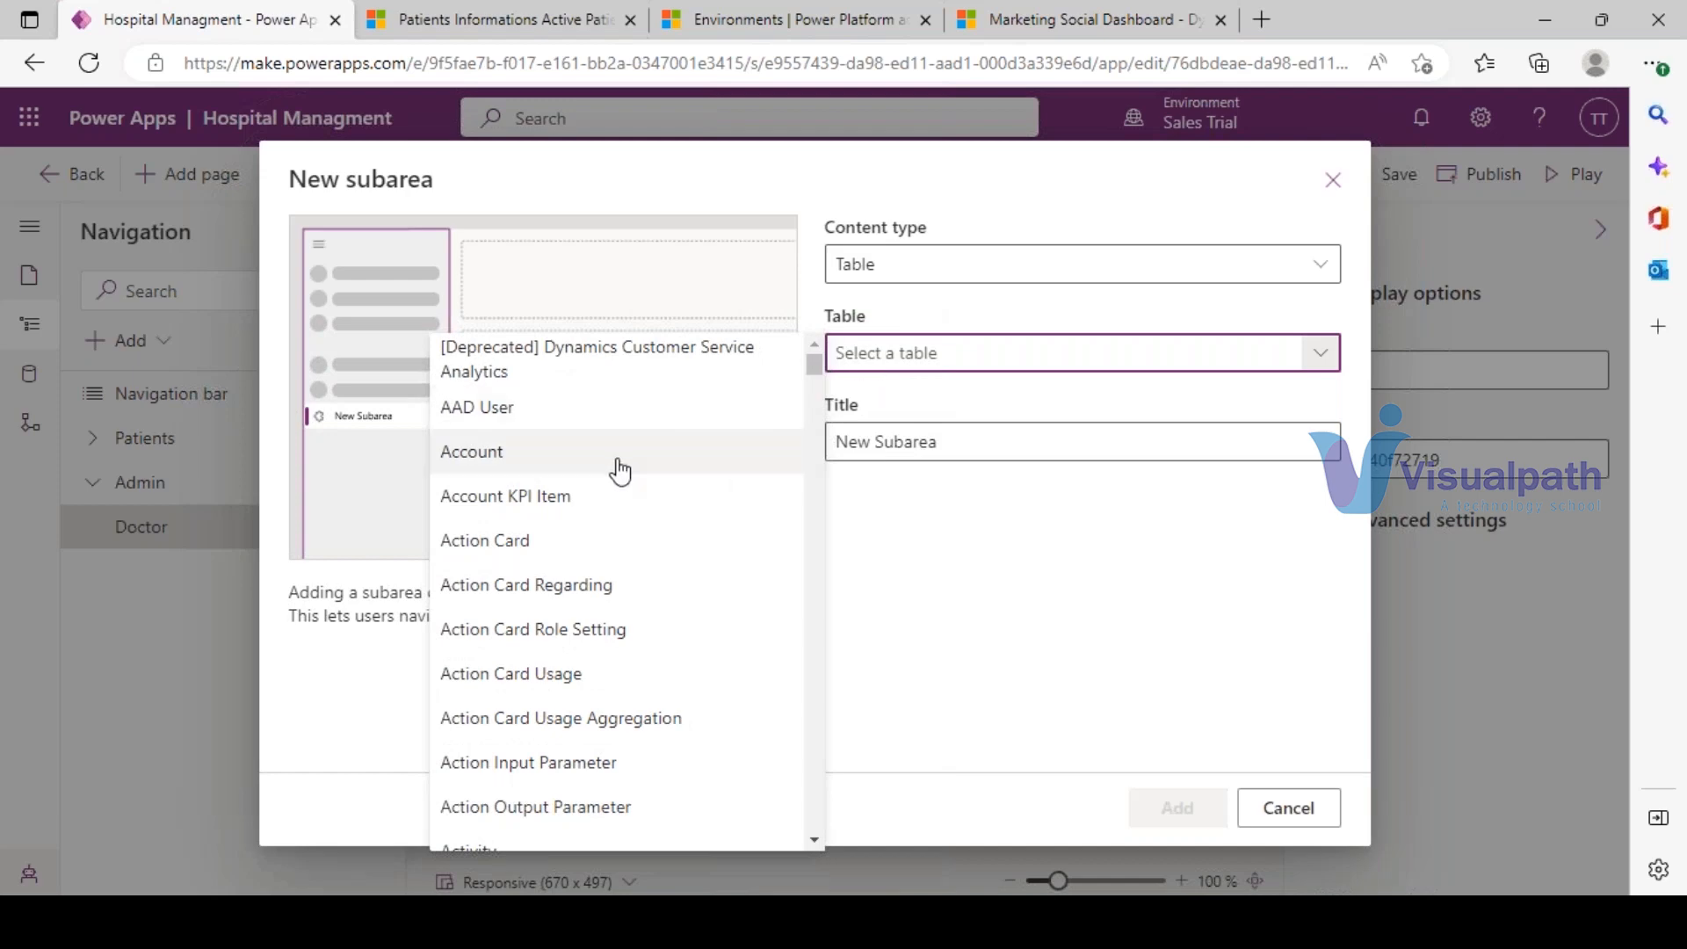
pyautogui.click(565, 457)
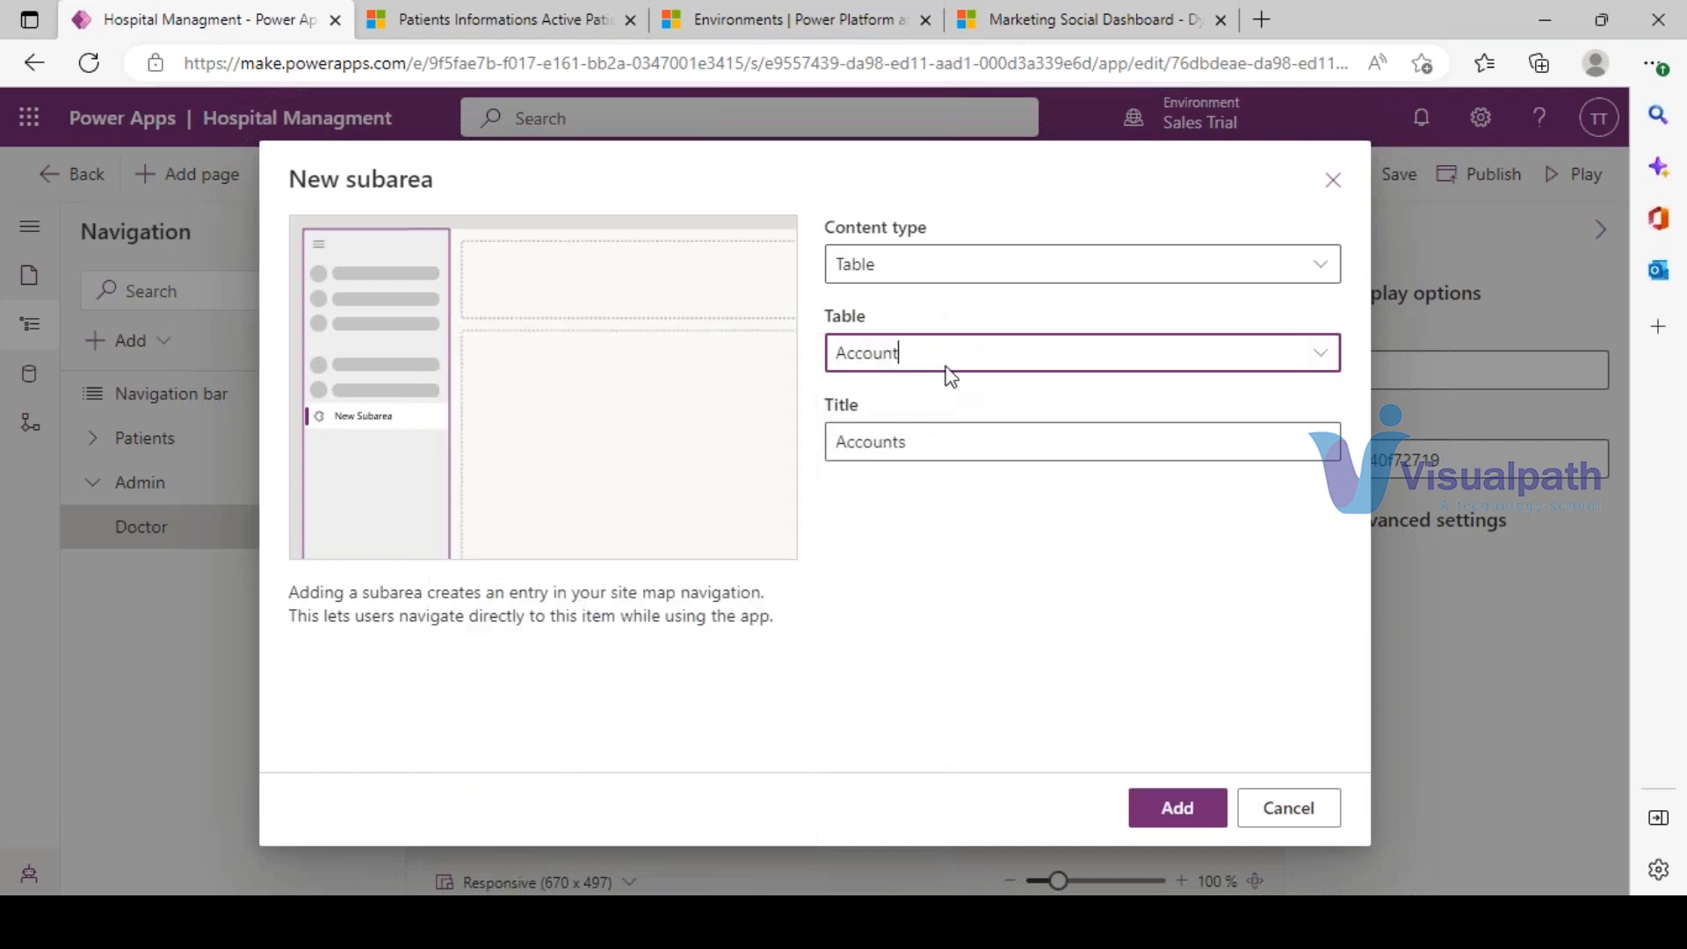
pyautogui.click(1331, 356)
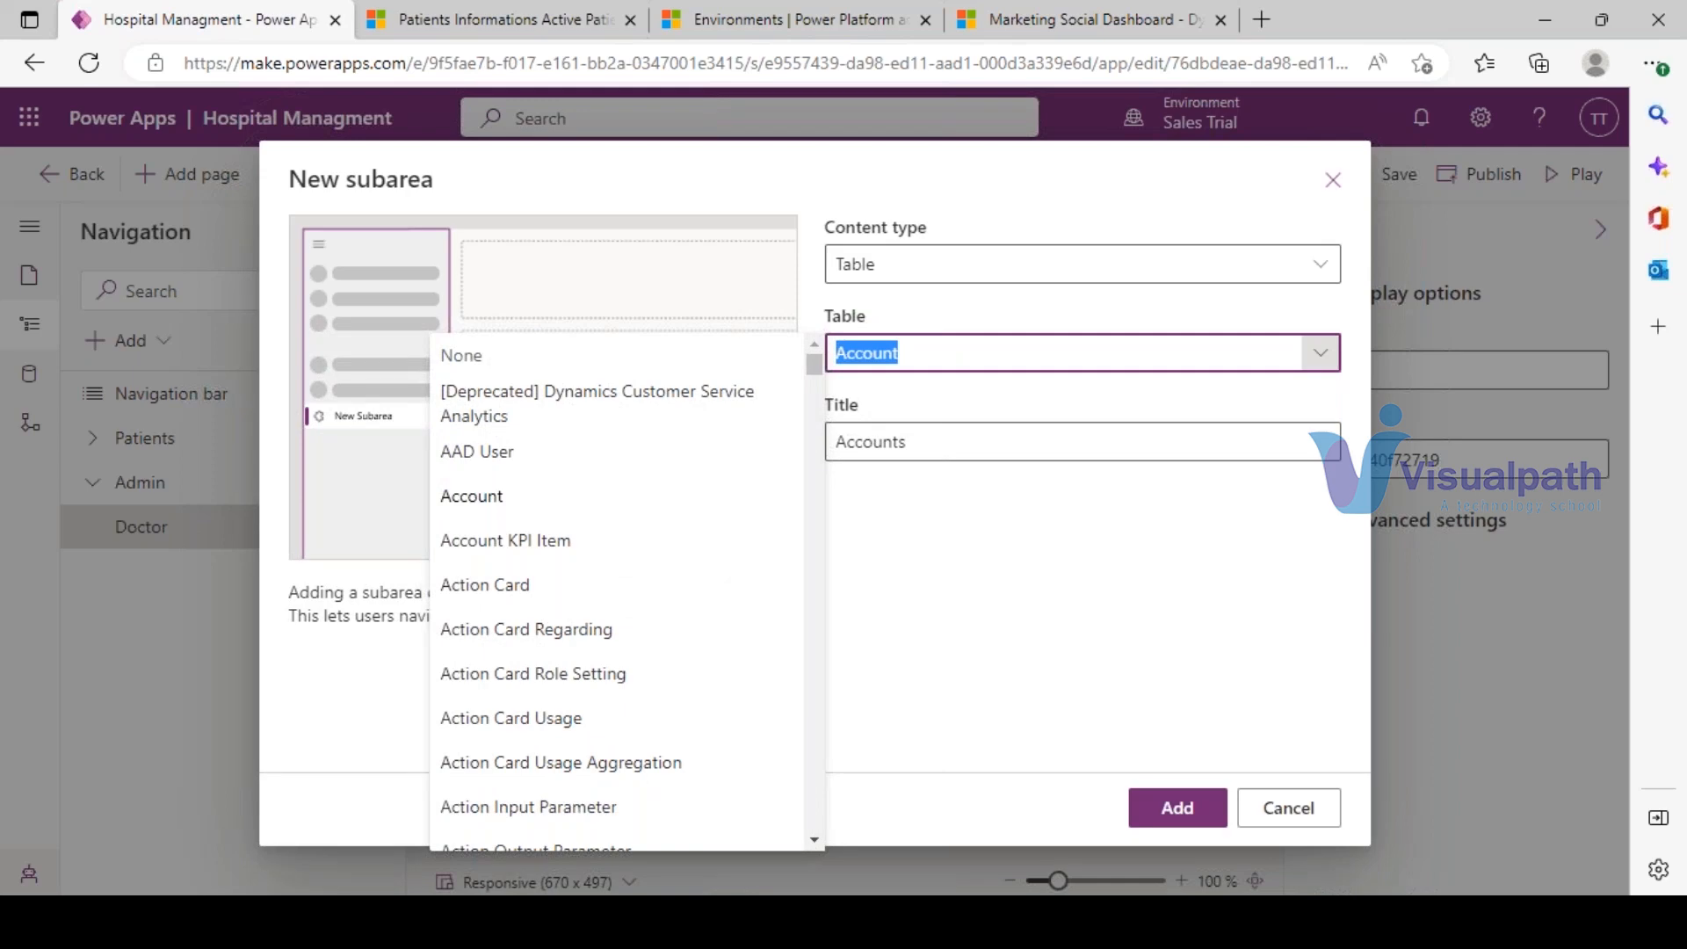
# Set the subarea's table to Contact and add the Contacts subarea
pyautogui.moveTo(814, 367); pyautogui.dragTo(772, 835)
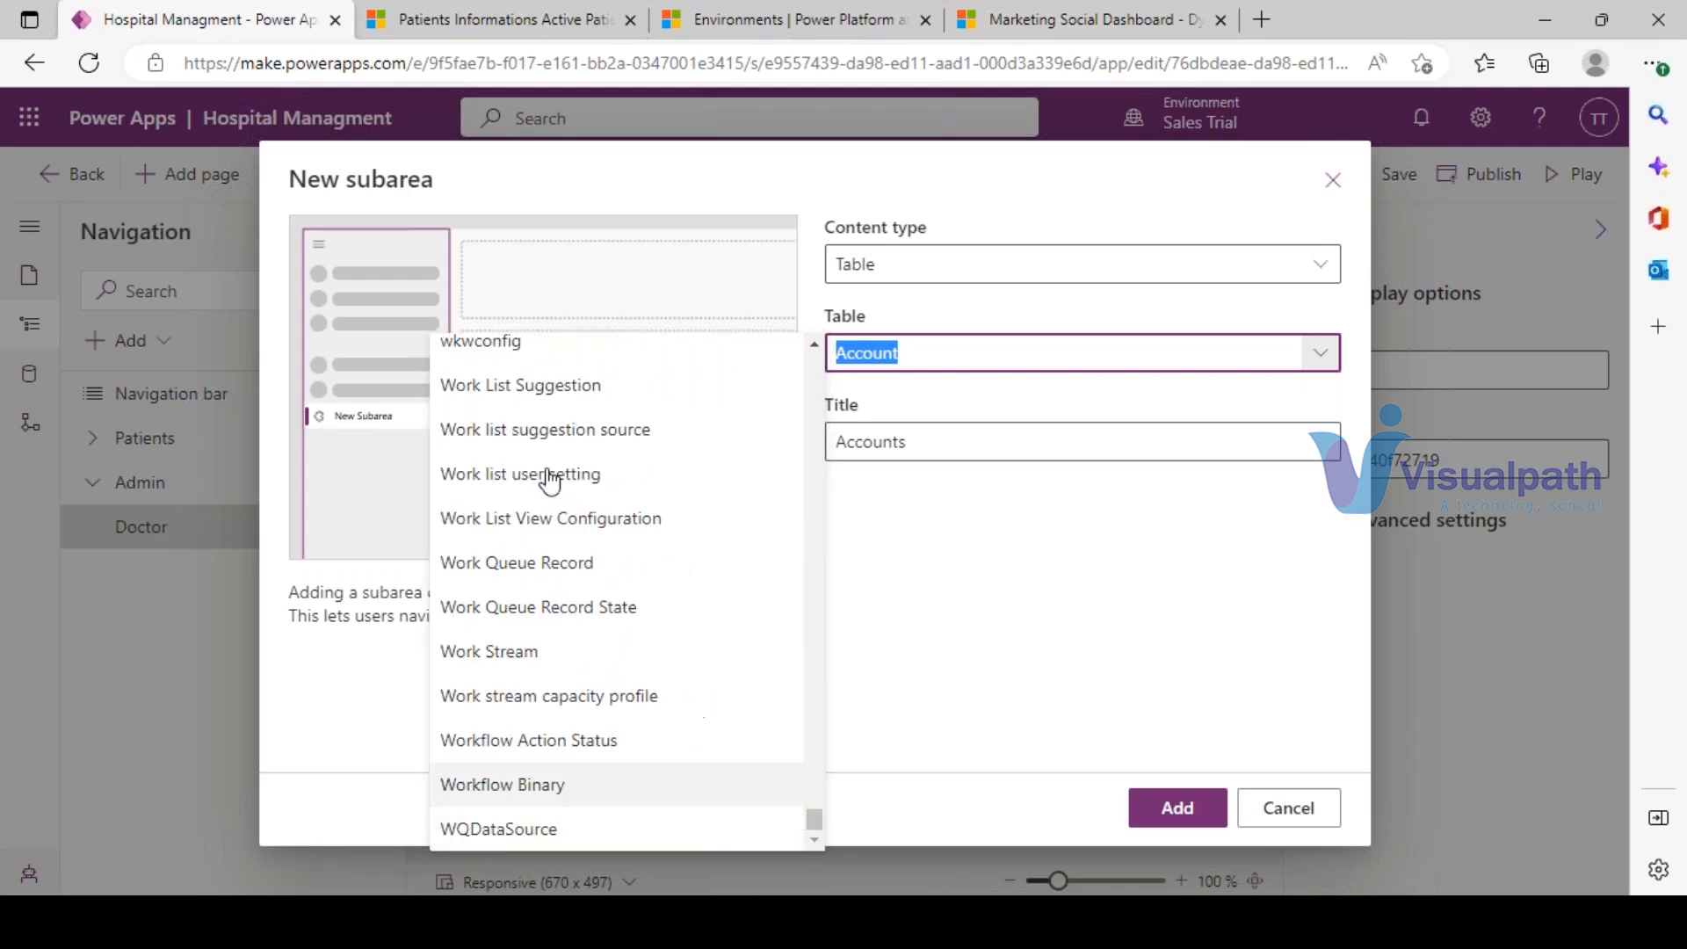
pyautogui.moveTo(812, 818); pyautogui.dragTo(874, 320)
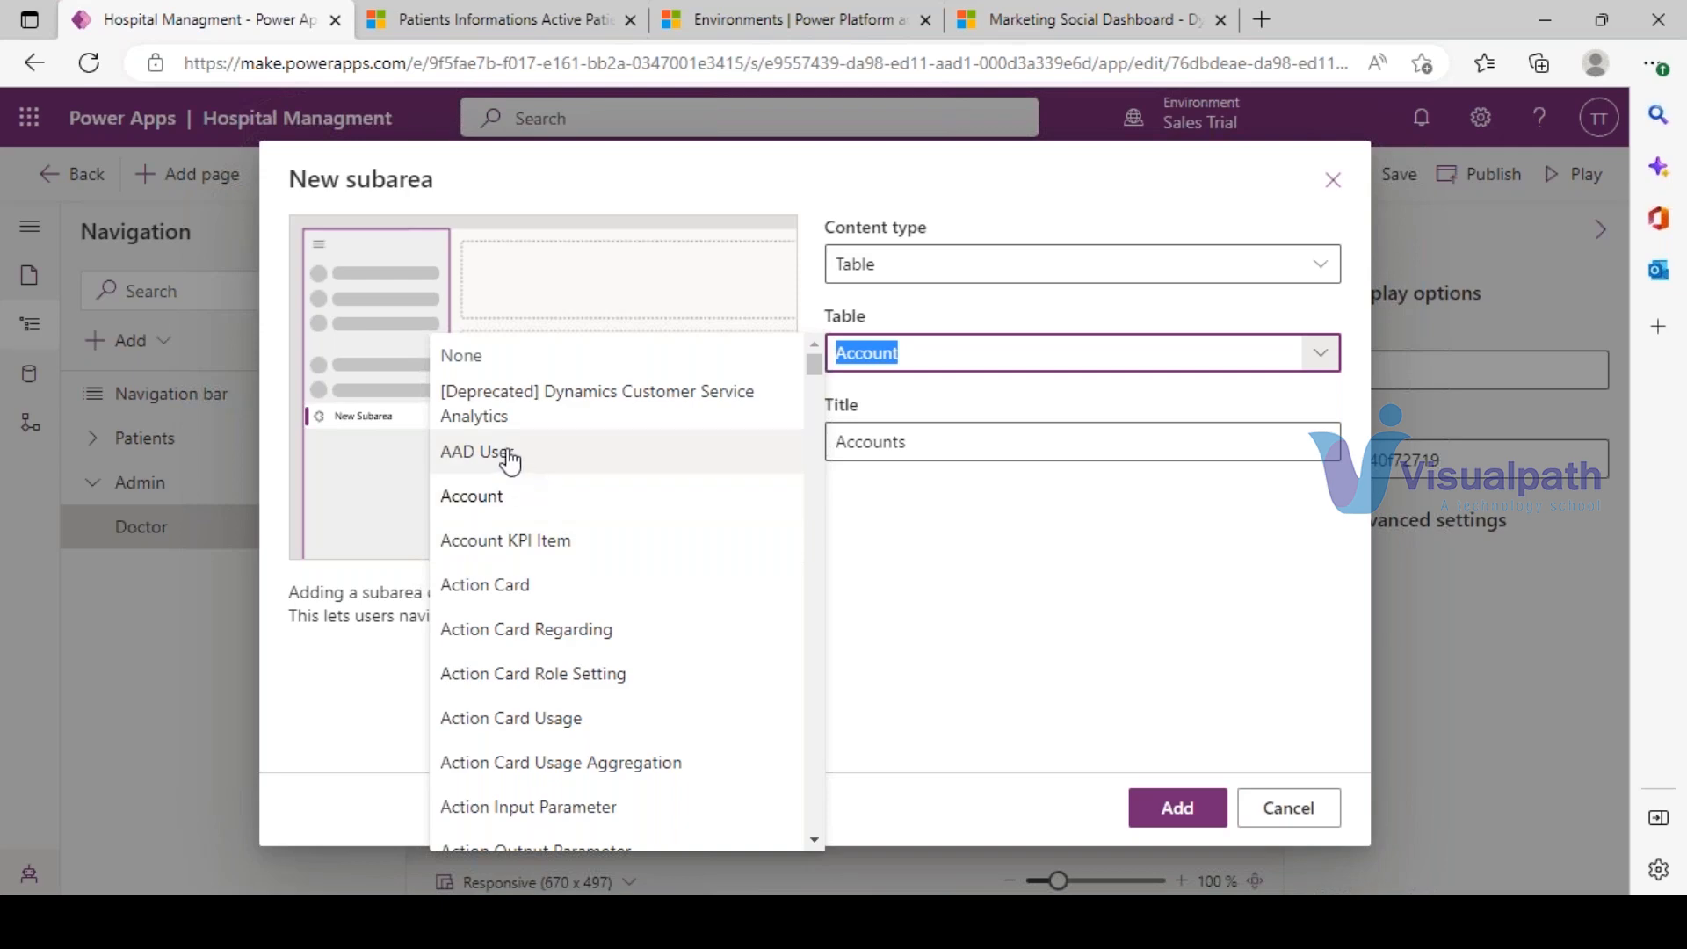
pyautogui.click(967, 346)
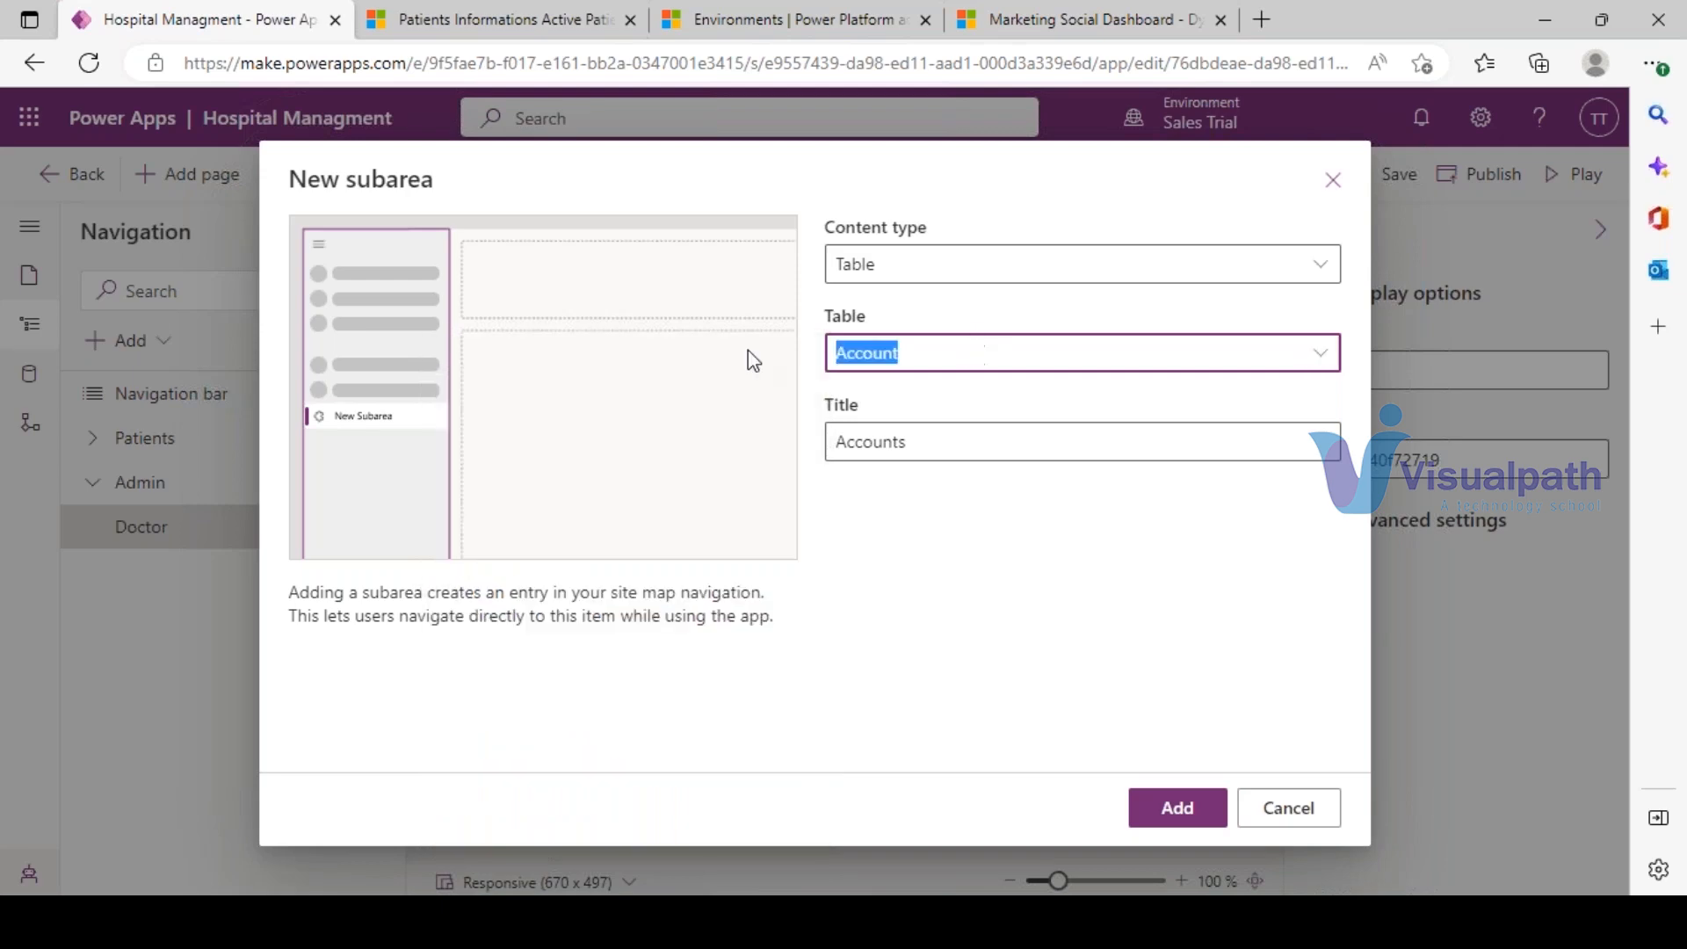
pyautogui.write('Contac')
pyautogui.click(966, 534)
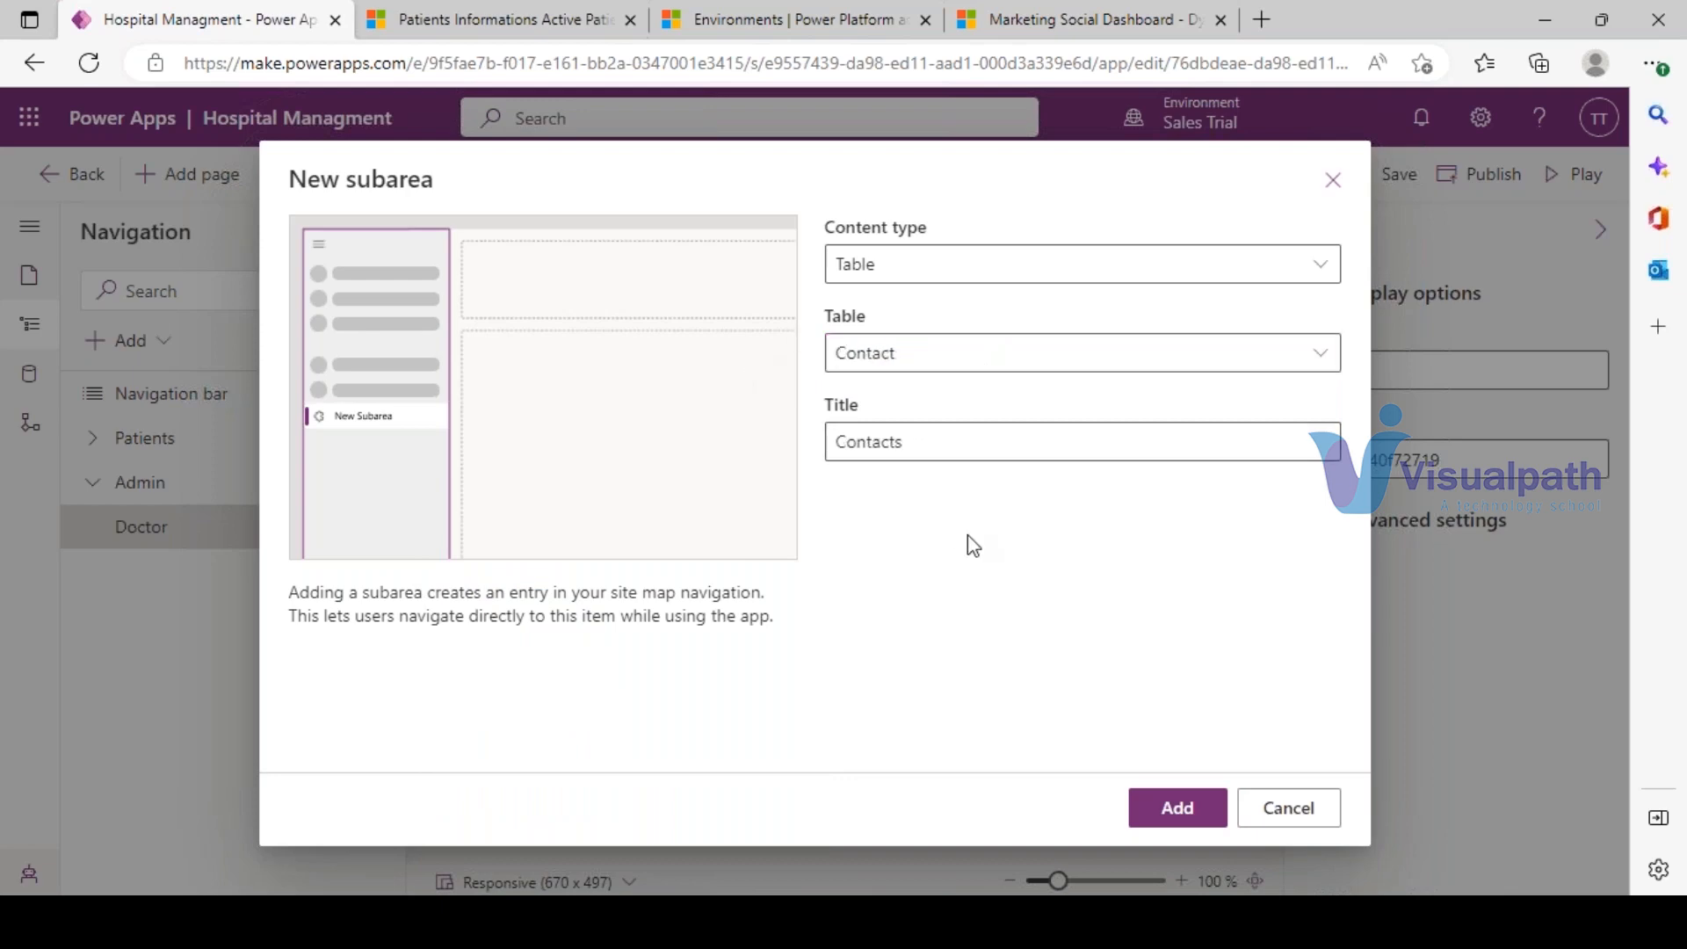
pyautogui.click(1176, 815)
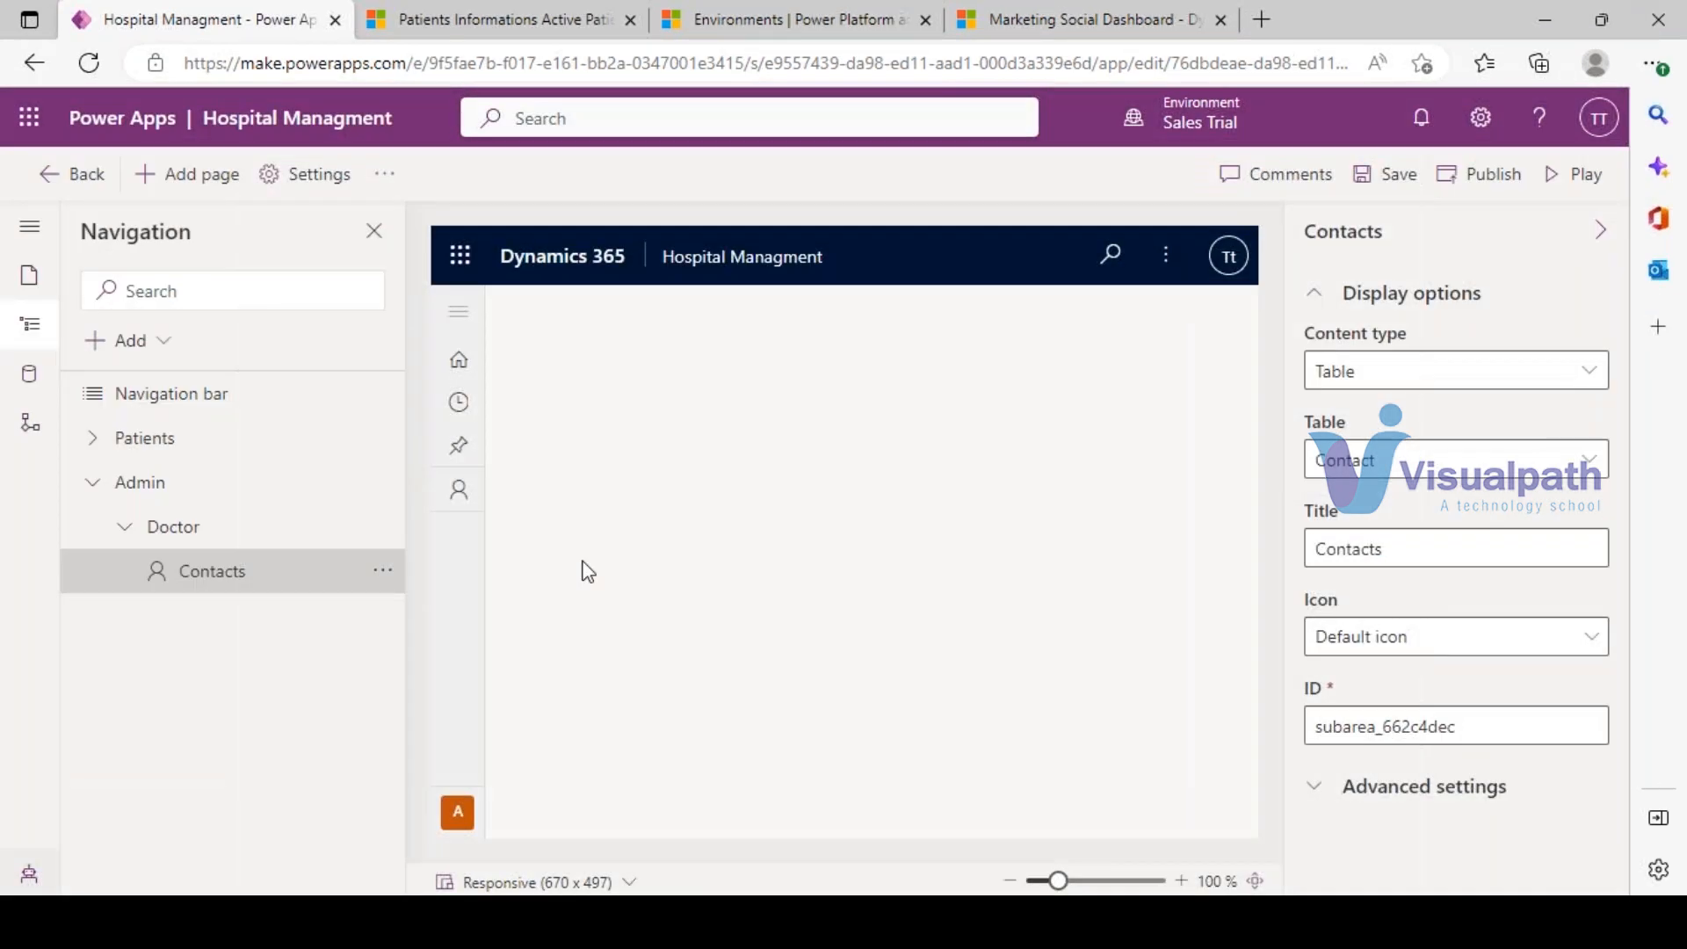
pyautogui.click(201, 575)
# Retitle the Contacts subarea to Doctors
pyautogui.click(1371, 460)
pyautogui.click(1392, 367)
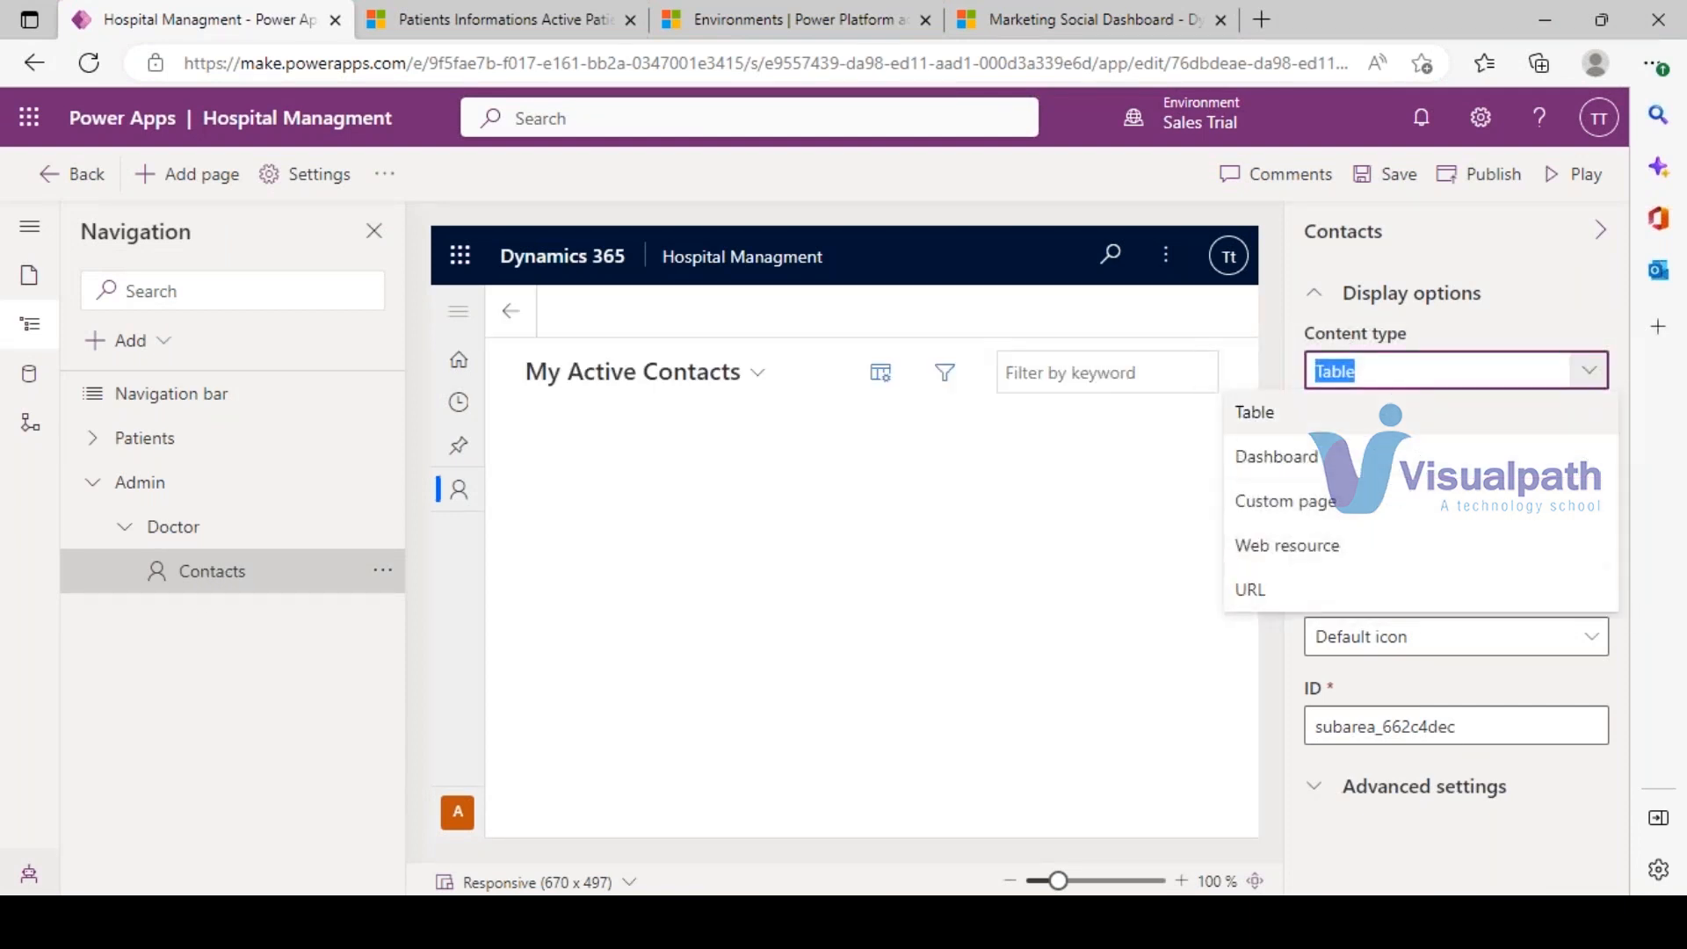
pyautogui.click(1498, 255)
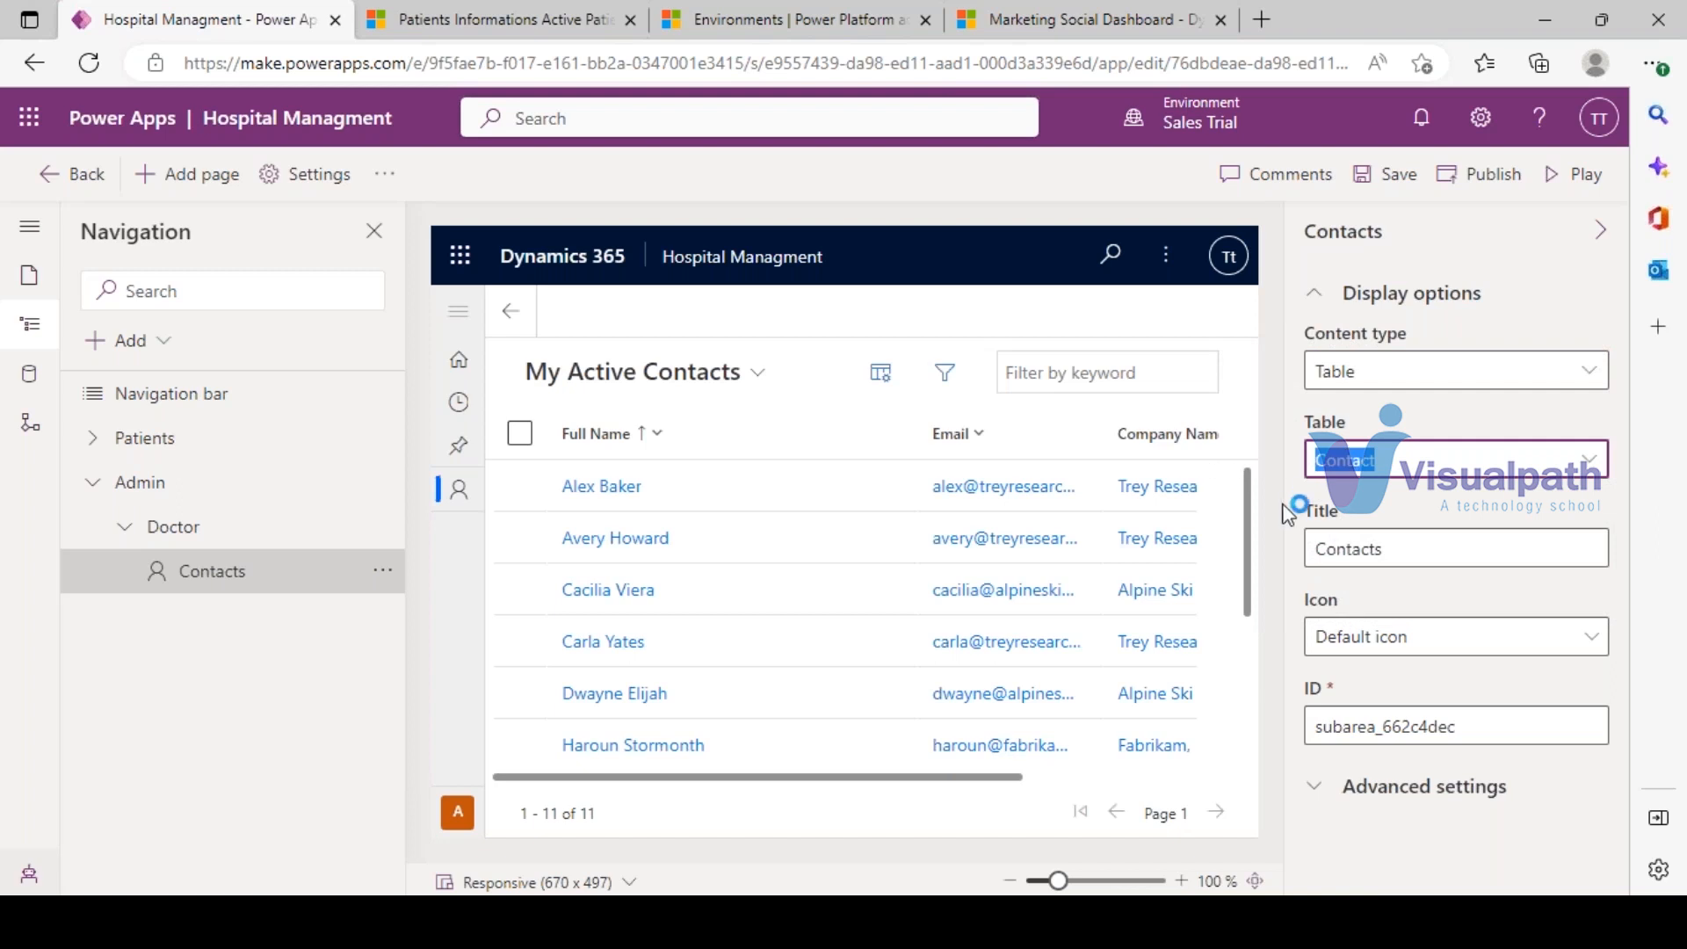
pyautogui.doubleClick(1318, 543)
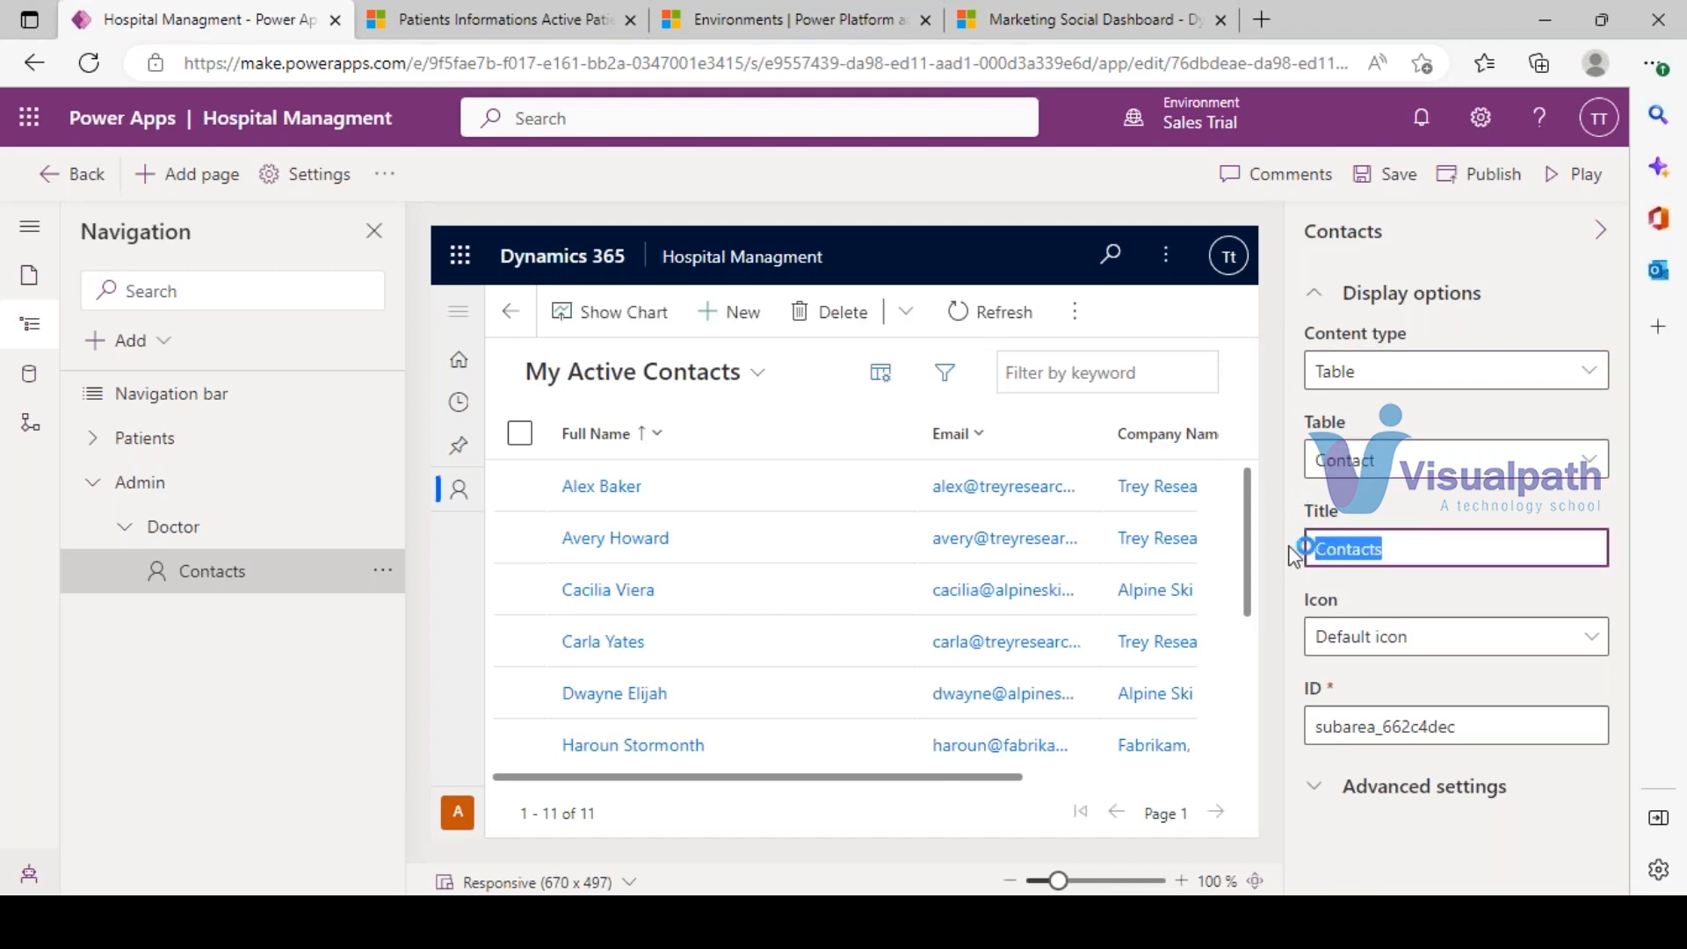
pyautogui.write('D')
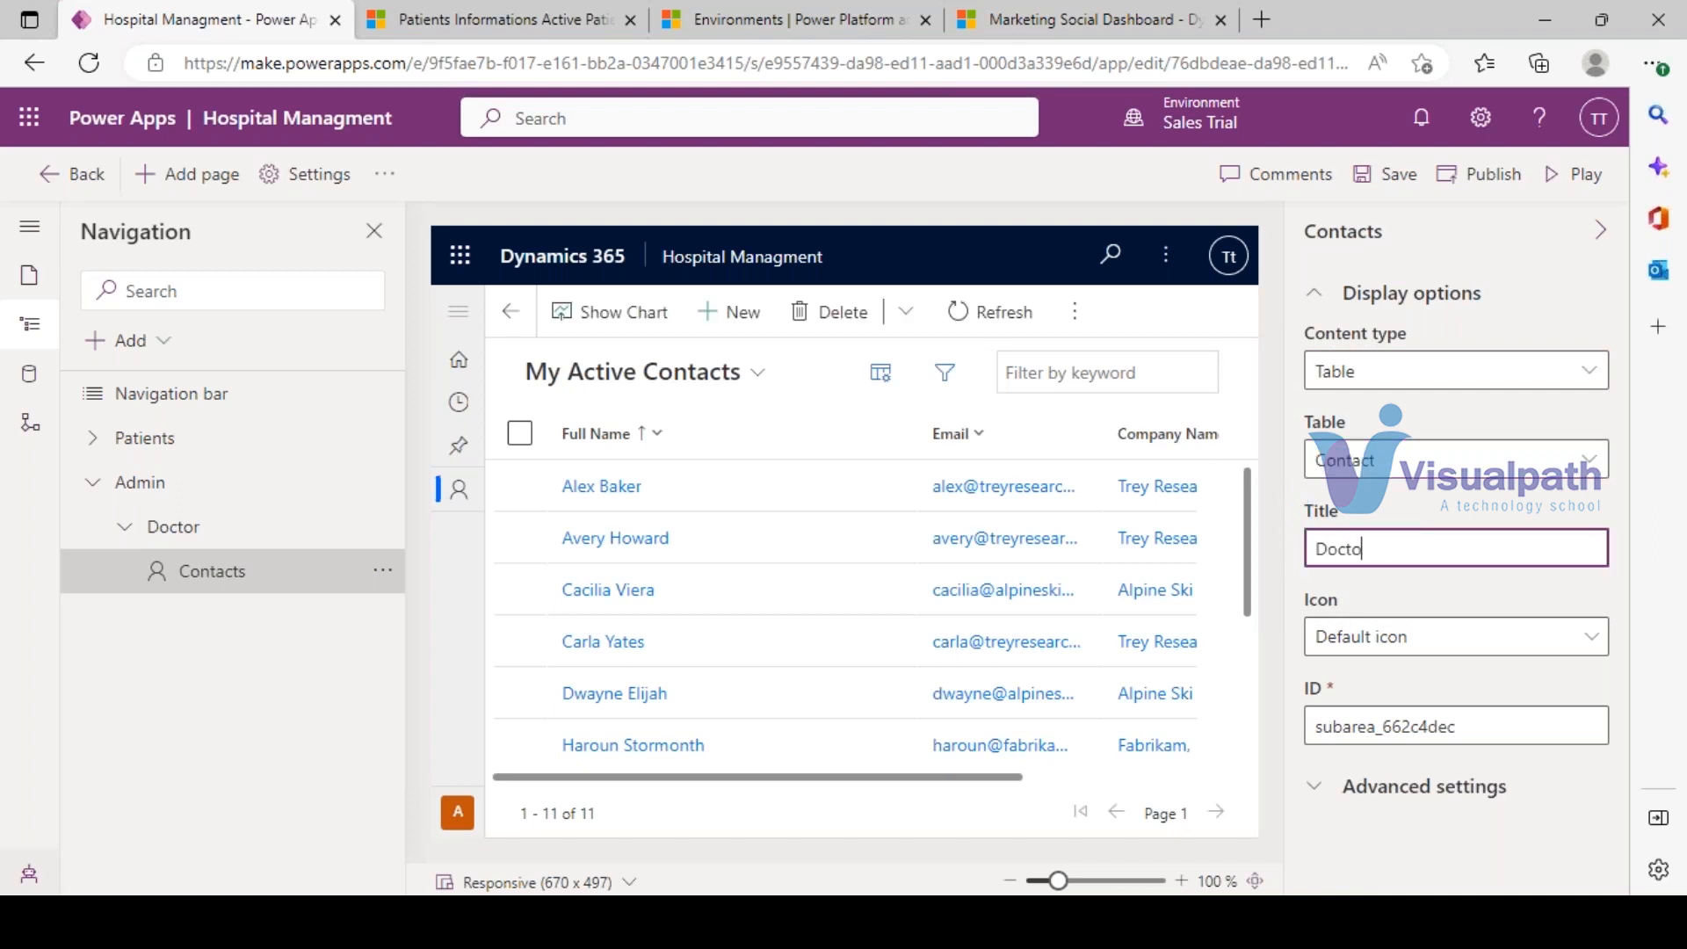
pyautogui.click(1519, 241)
# Save the app, collapse Admin, and switch to the Marketing Social Dashboard tab
pyautogui.click(1379, 174)
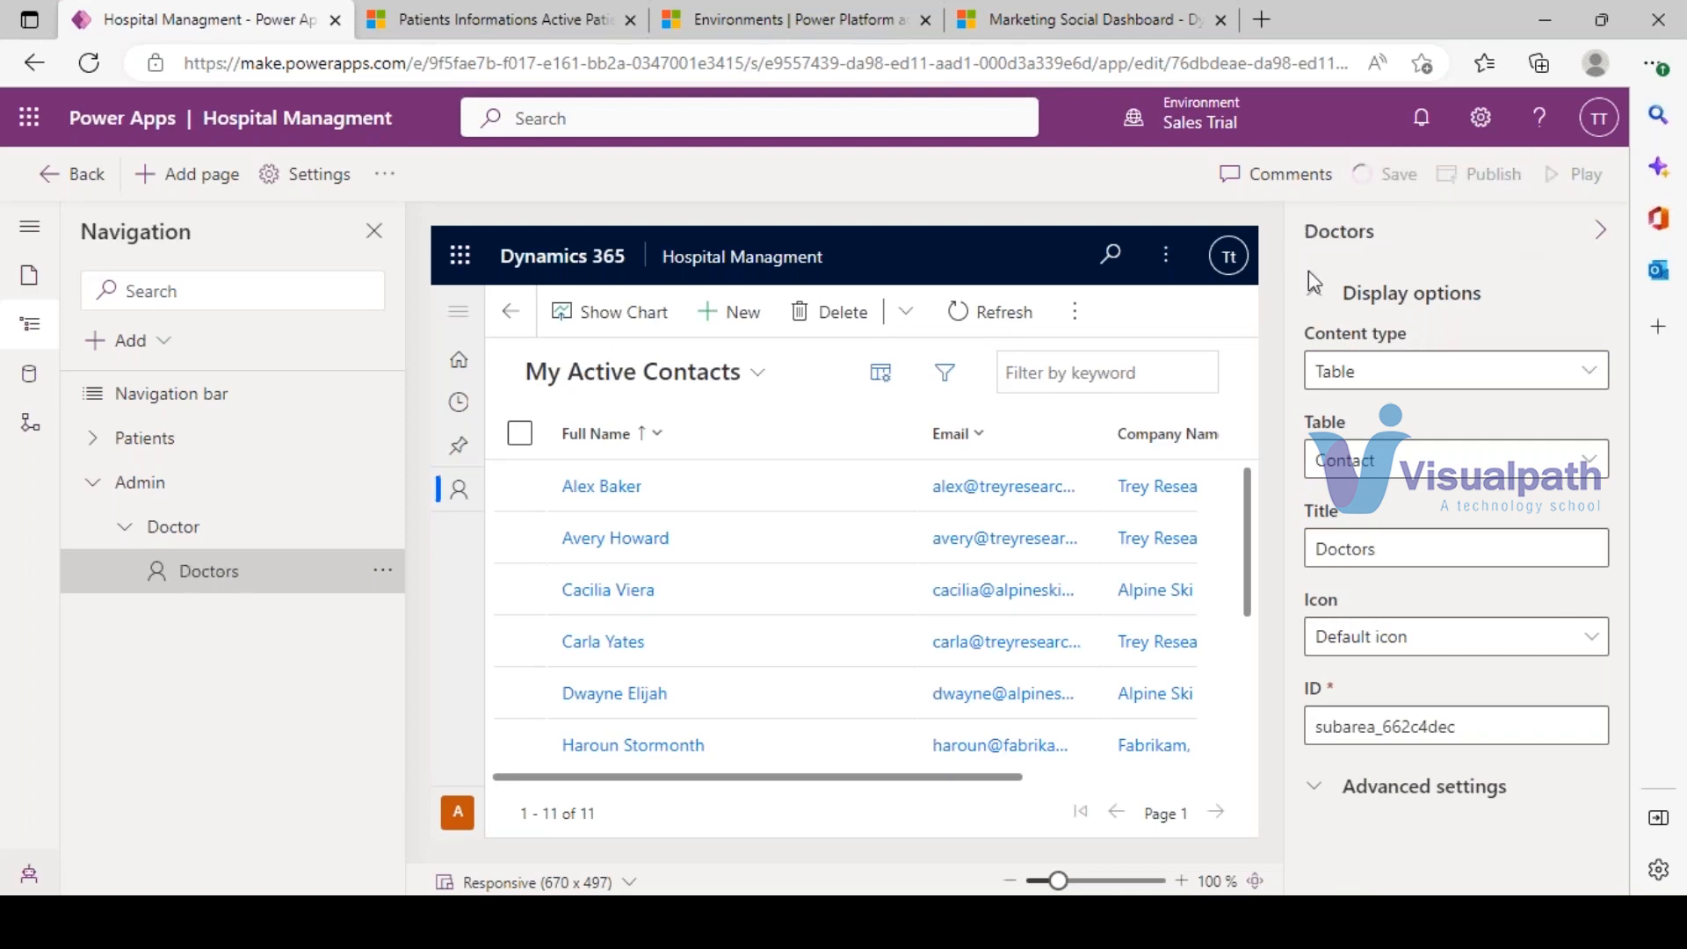
pyautogui.click(104, 494)
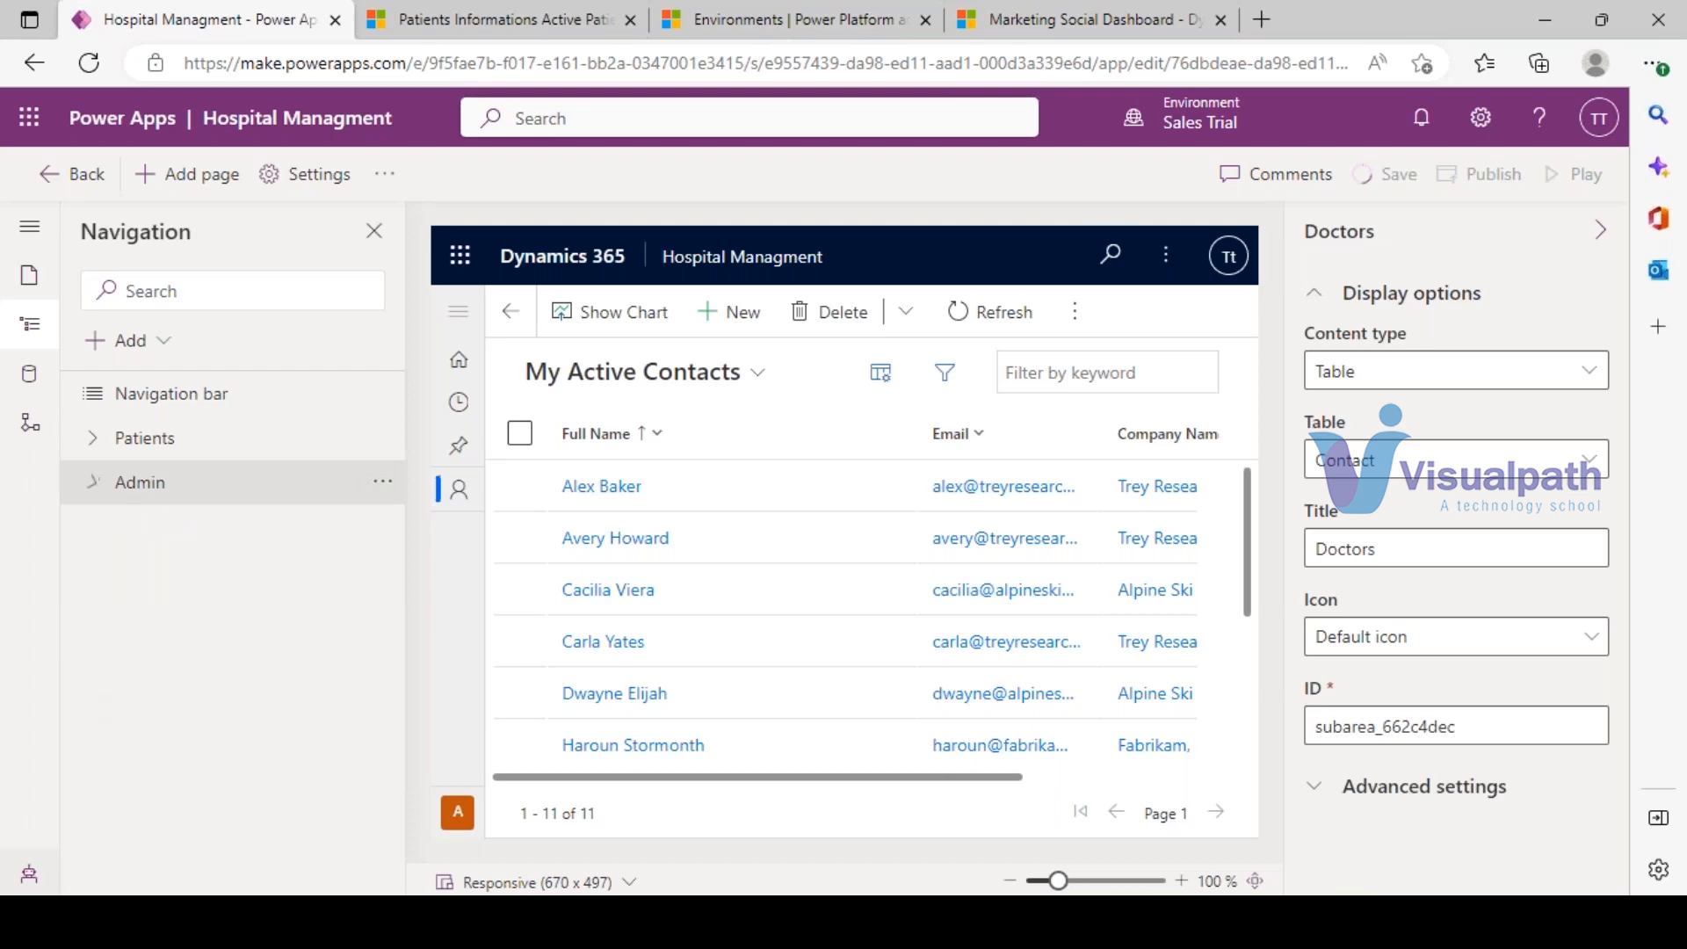
pyautogui.click(1010, 20)
pyautogui.click(105, 876)
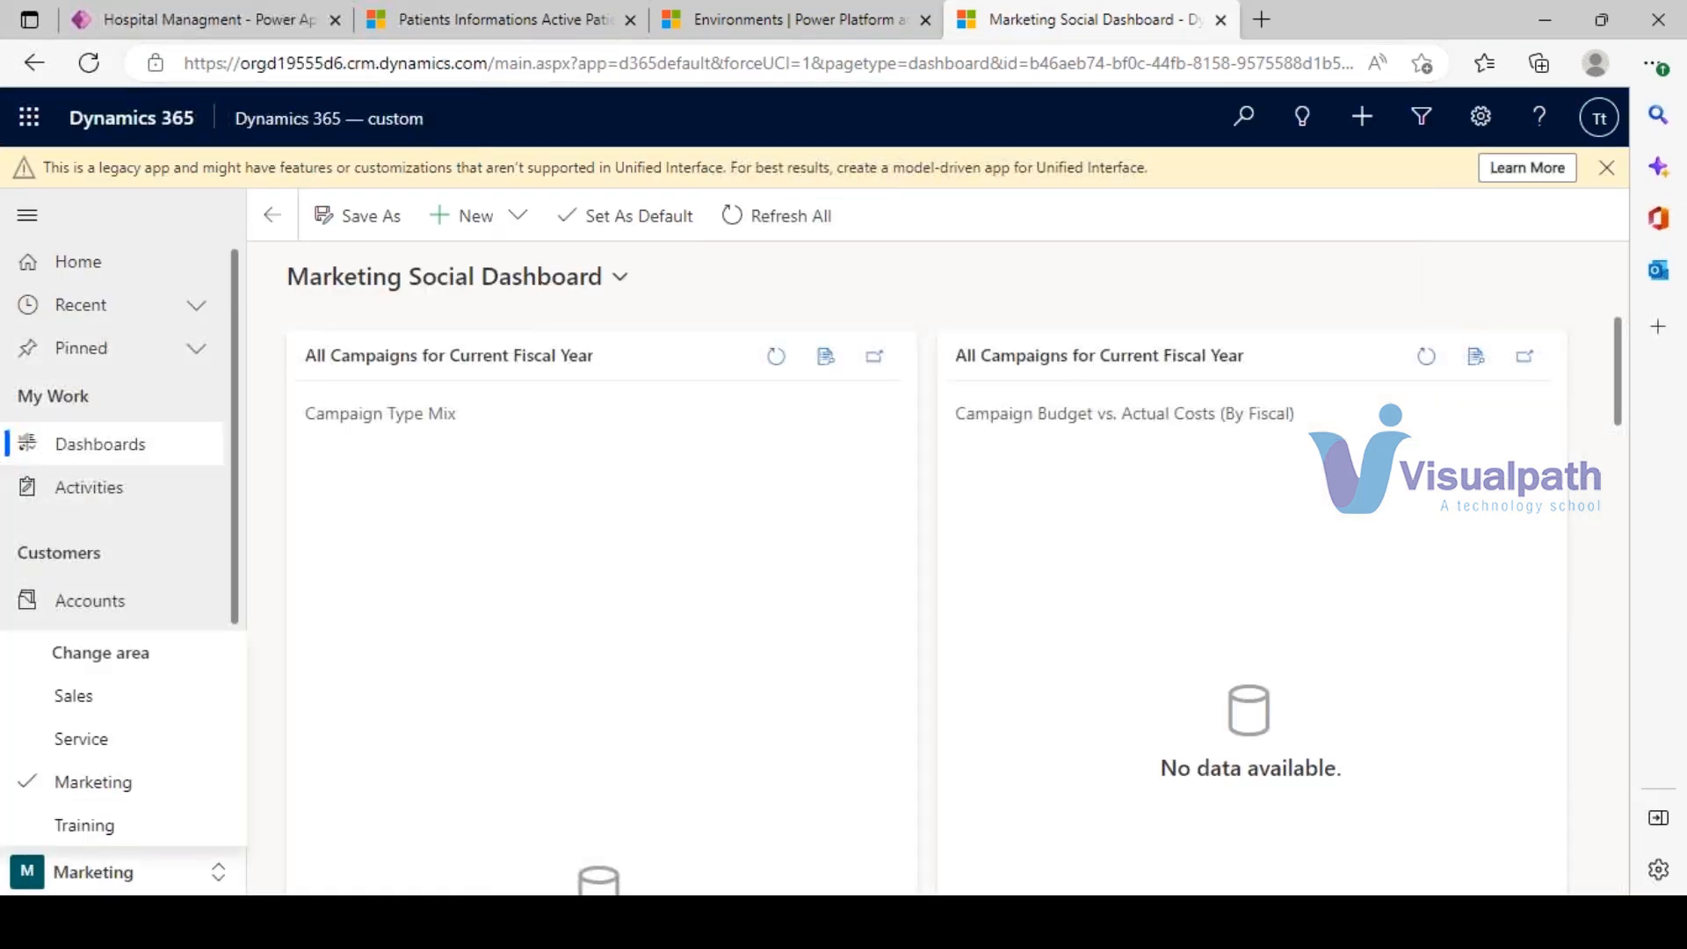
# Return to the Hospital Managment app designer tab
pyautogui.click(202, 19)
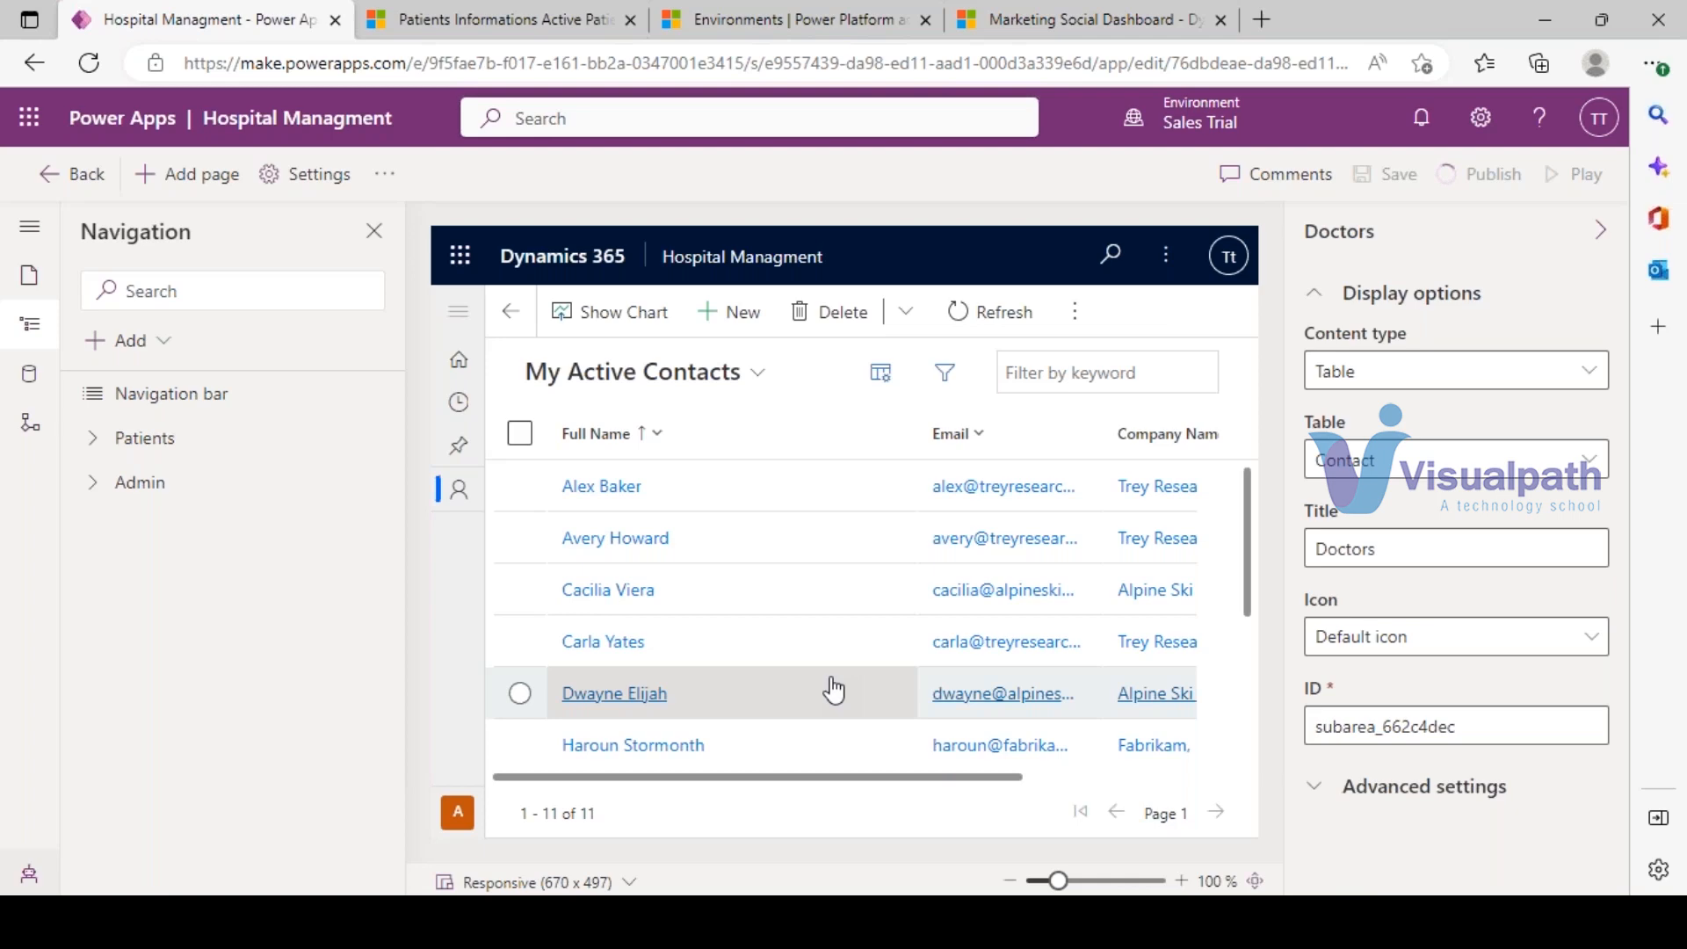
# Publish the Hospital Managment app and play it in a new tab
pyautogui.click(1588, 176)
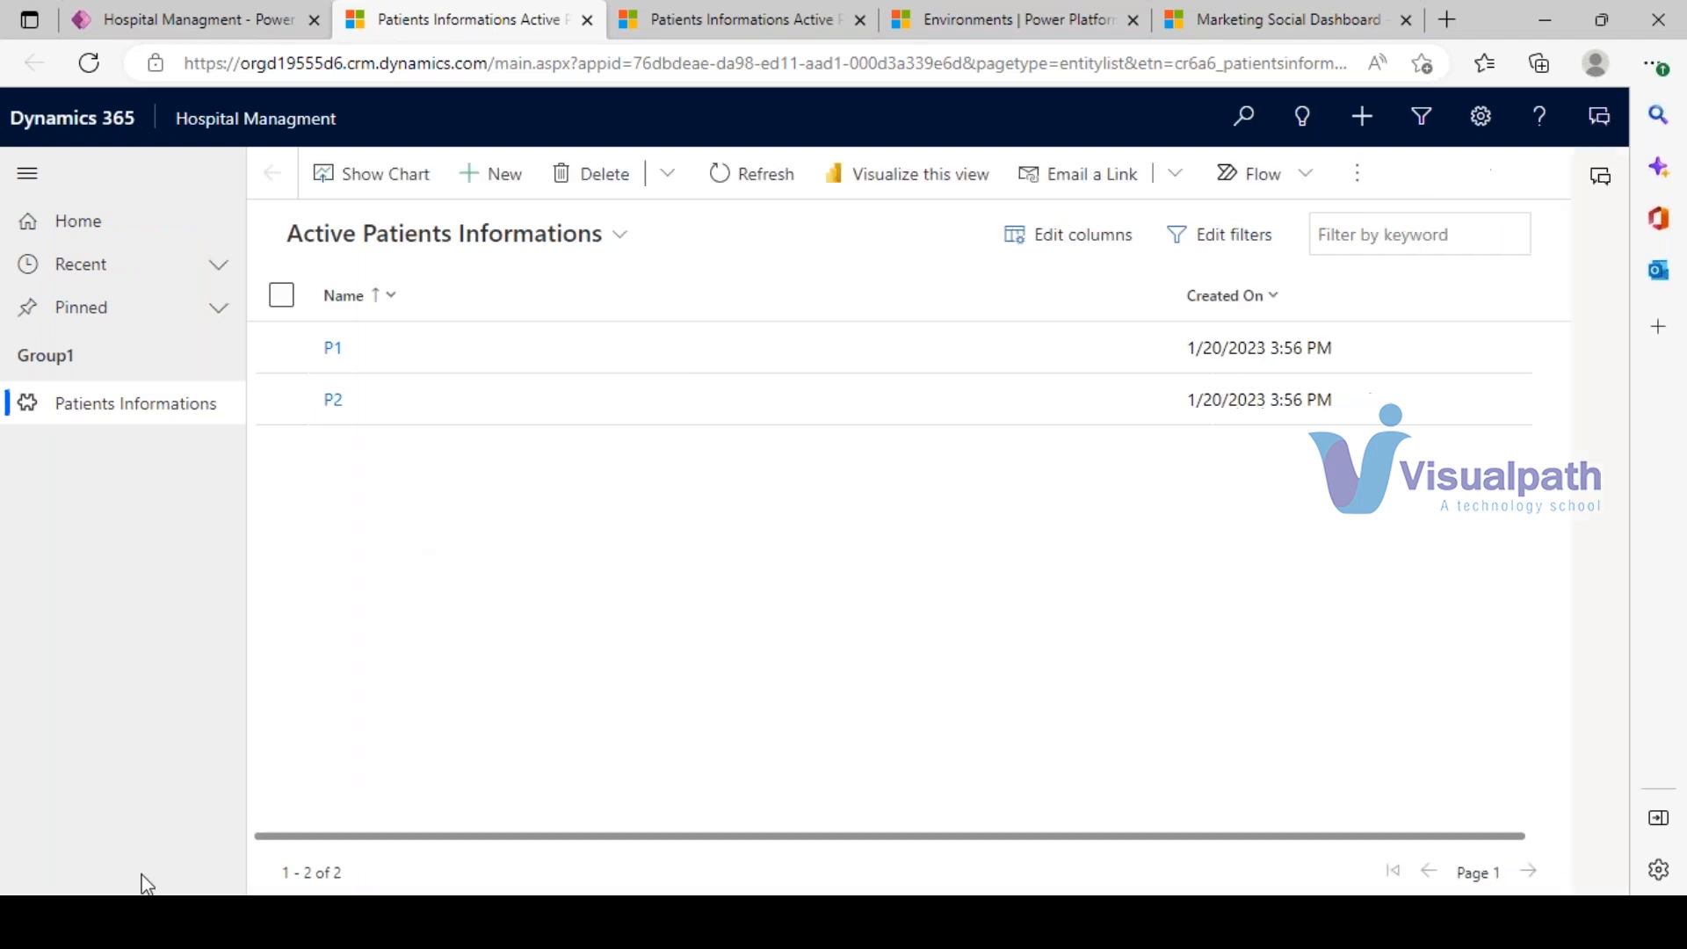
pyautogui.click(189, 19)
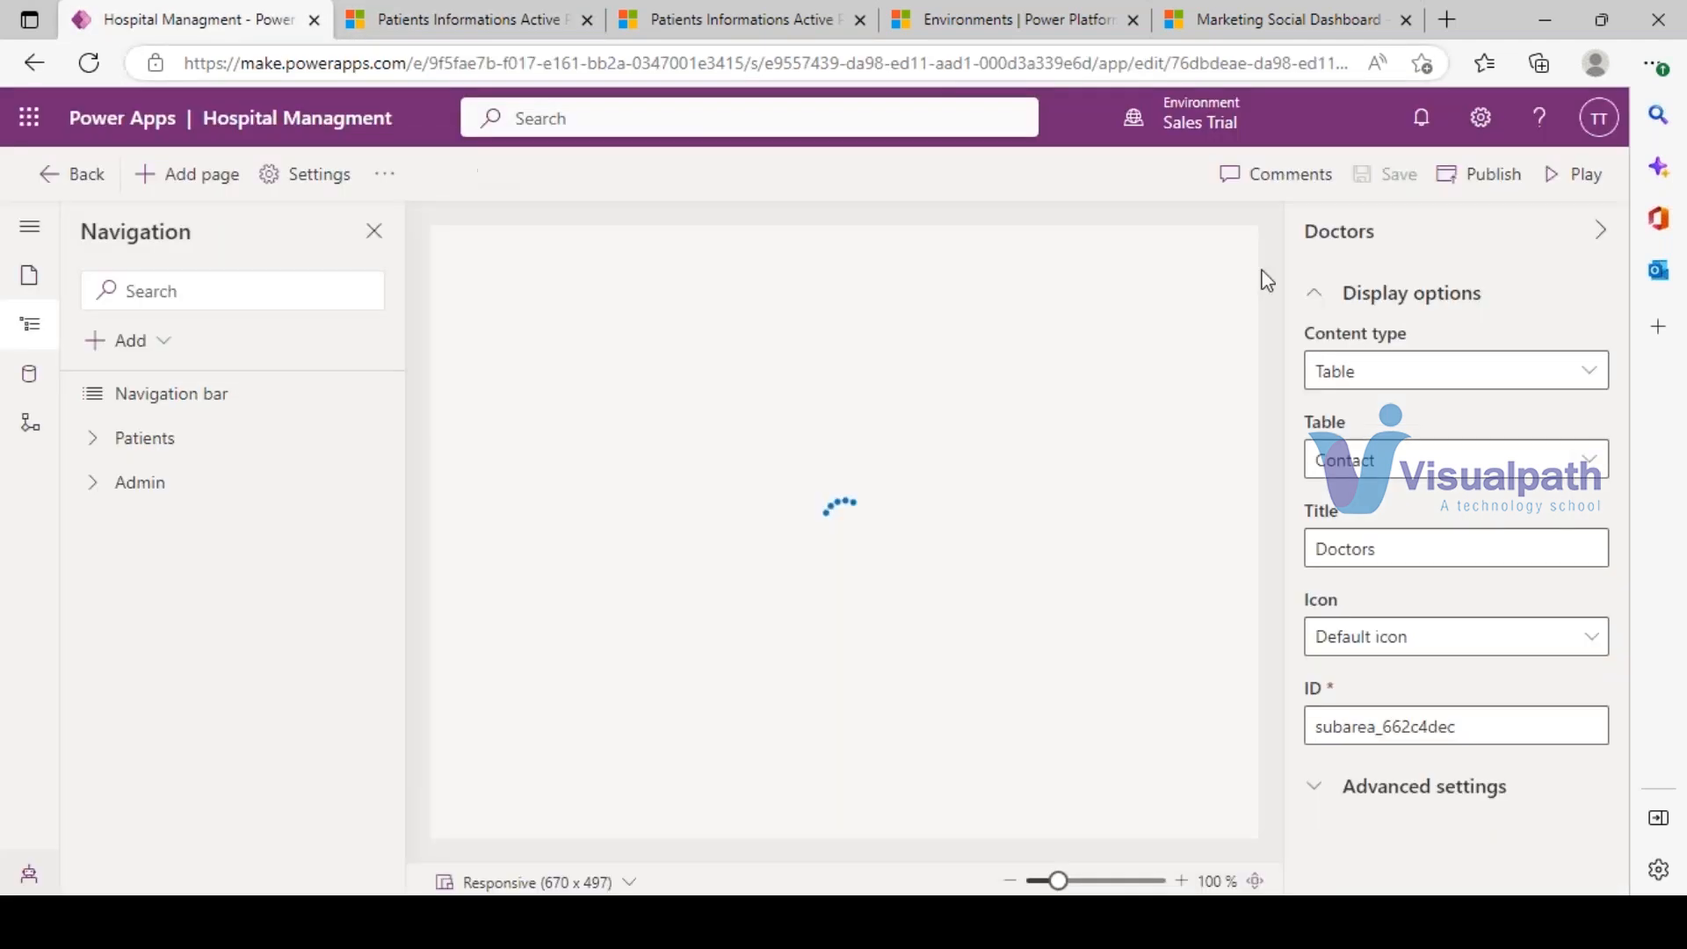
pyautogui.click(1495, 177)
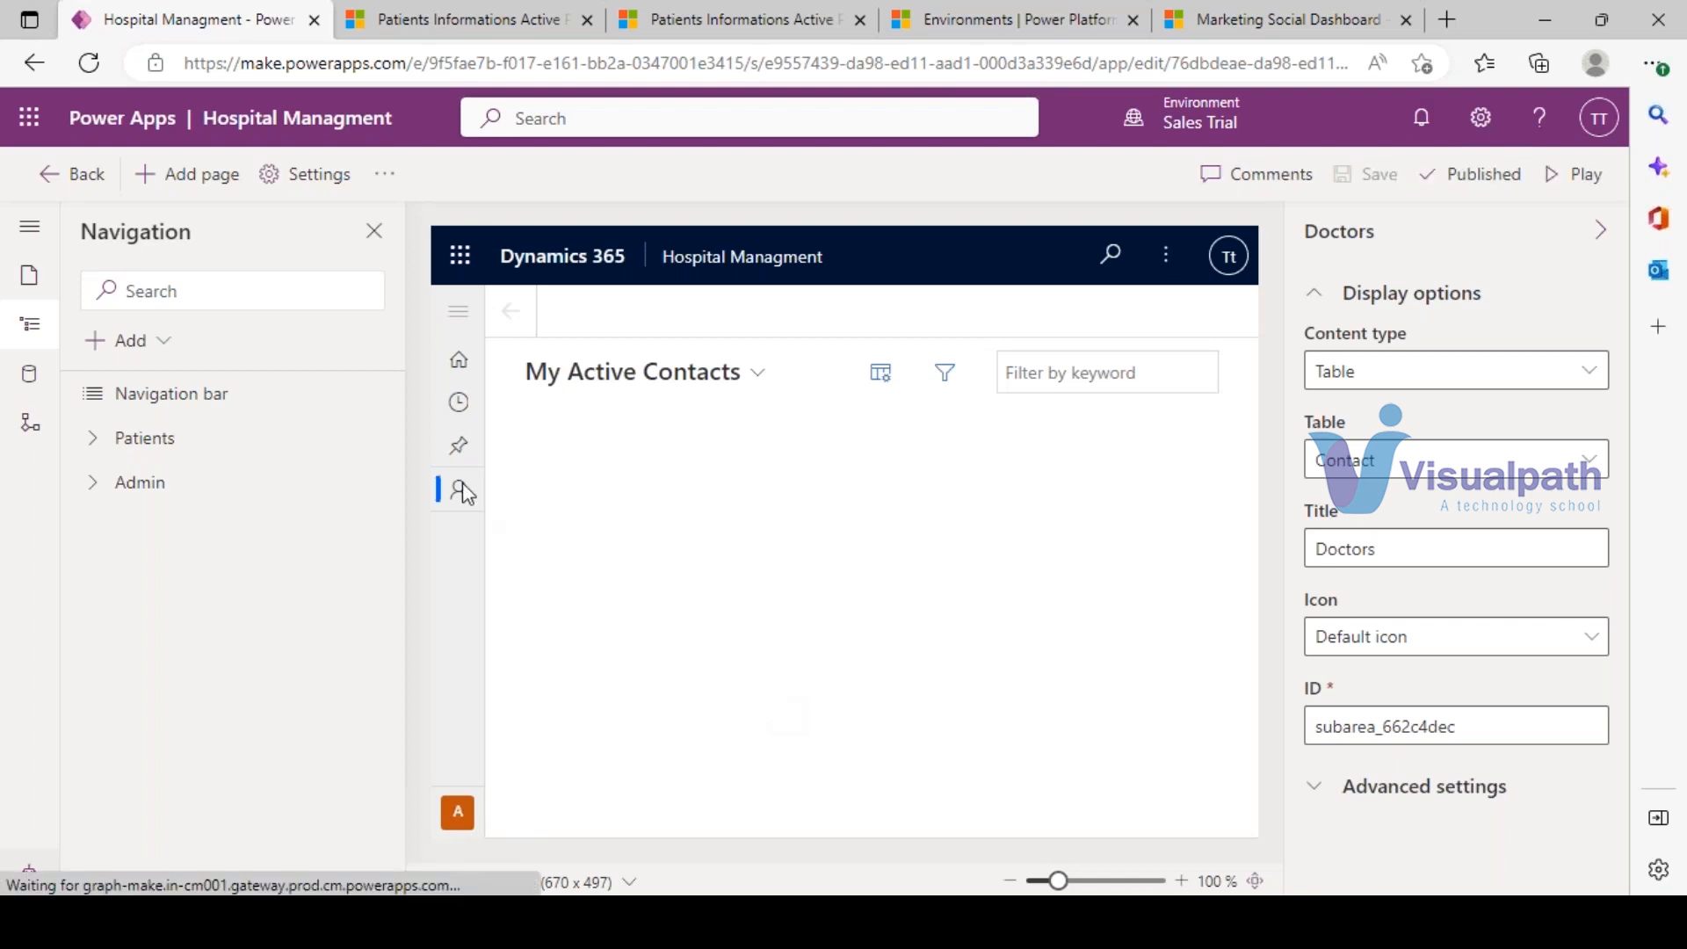
pyautogui.click(1574, 174)
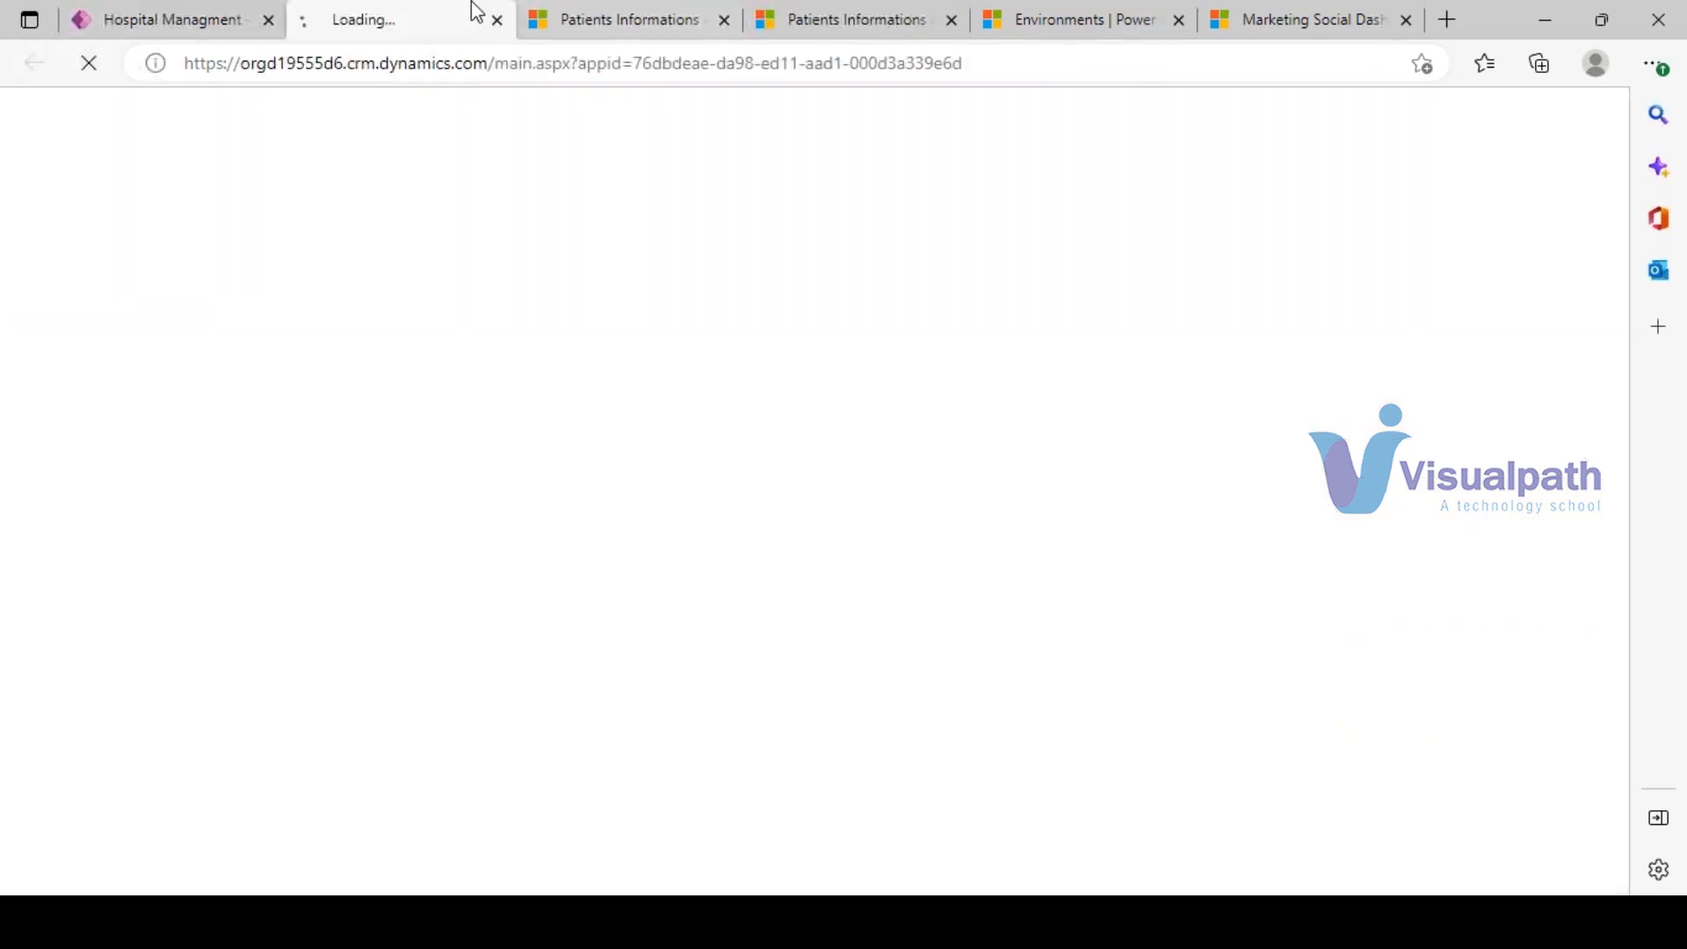
# Close the older Patients tab and toggle between Patients and Admin areas, expanding the Patient group
pyautogui.click(725, 19)
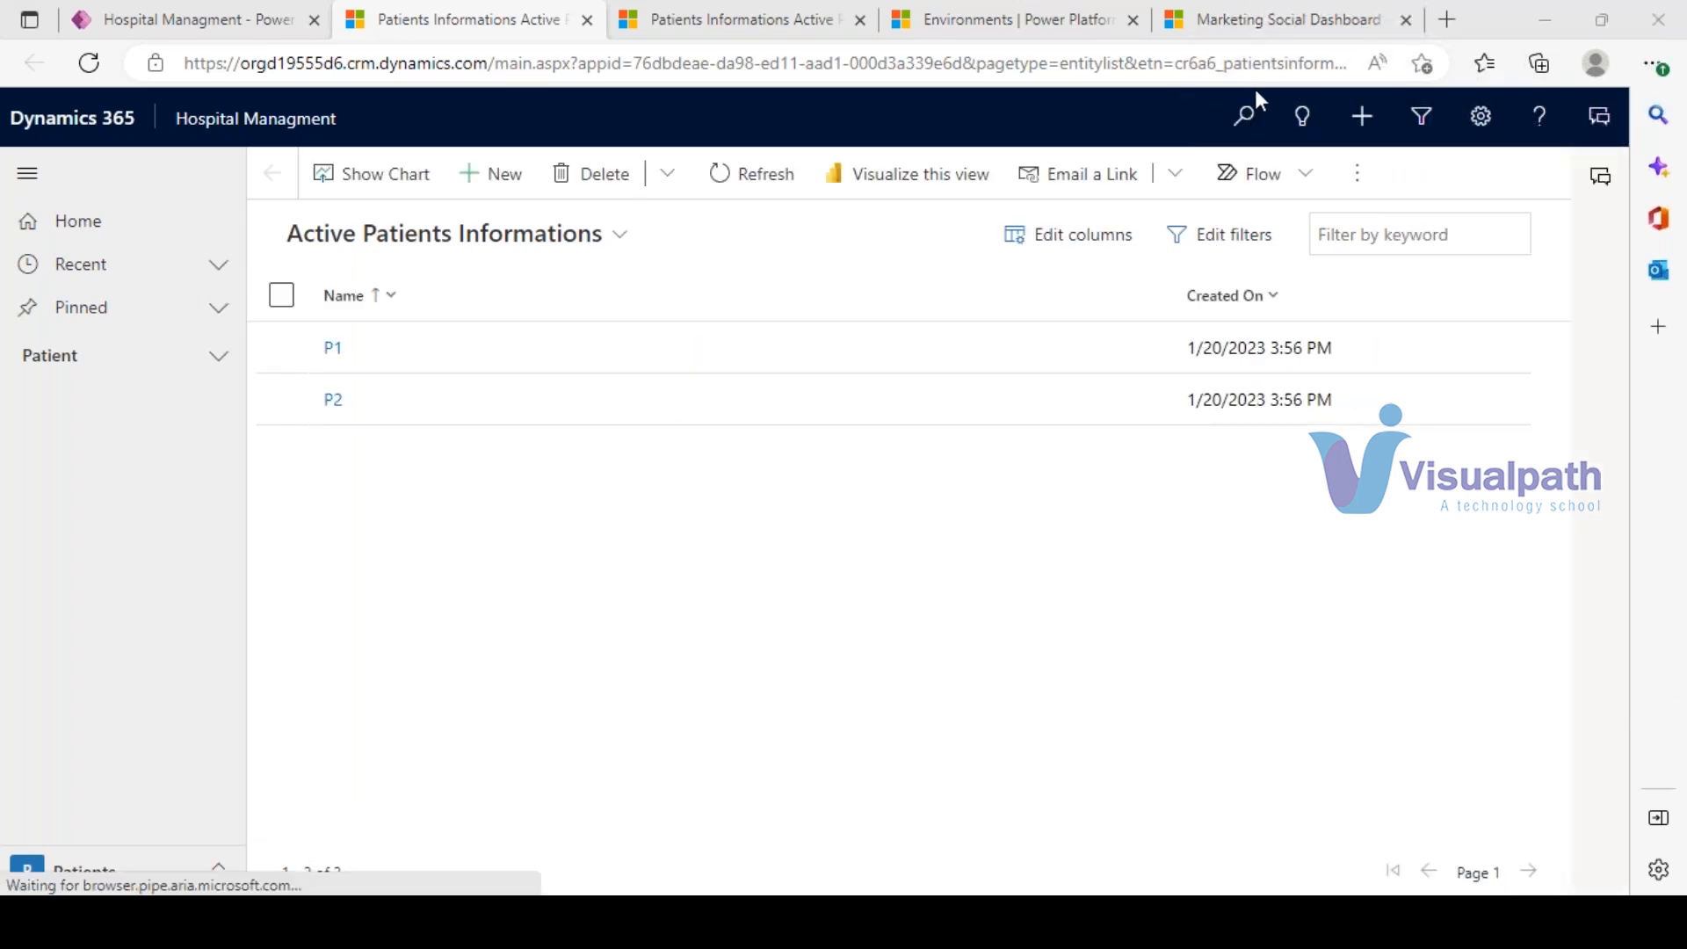
pyautogui.click(102, 872)
pyautogui.click(113, 794)
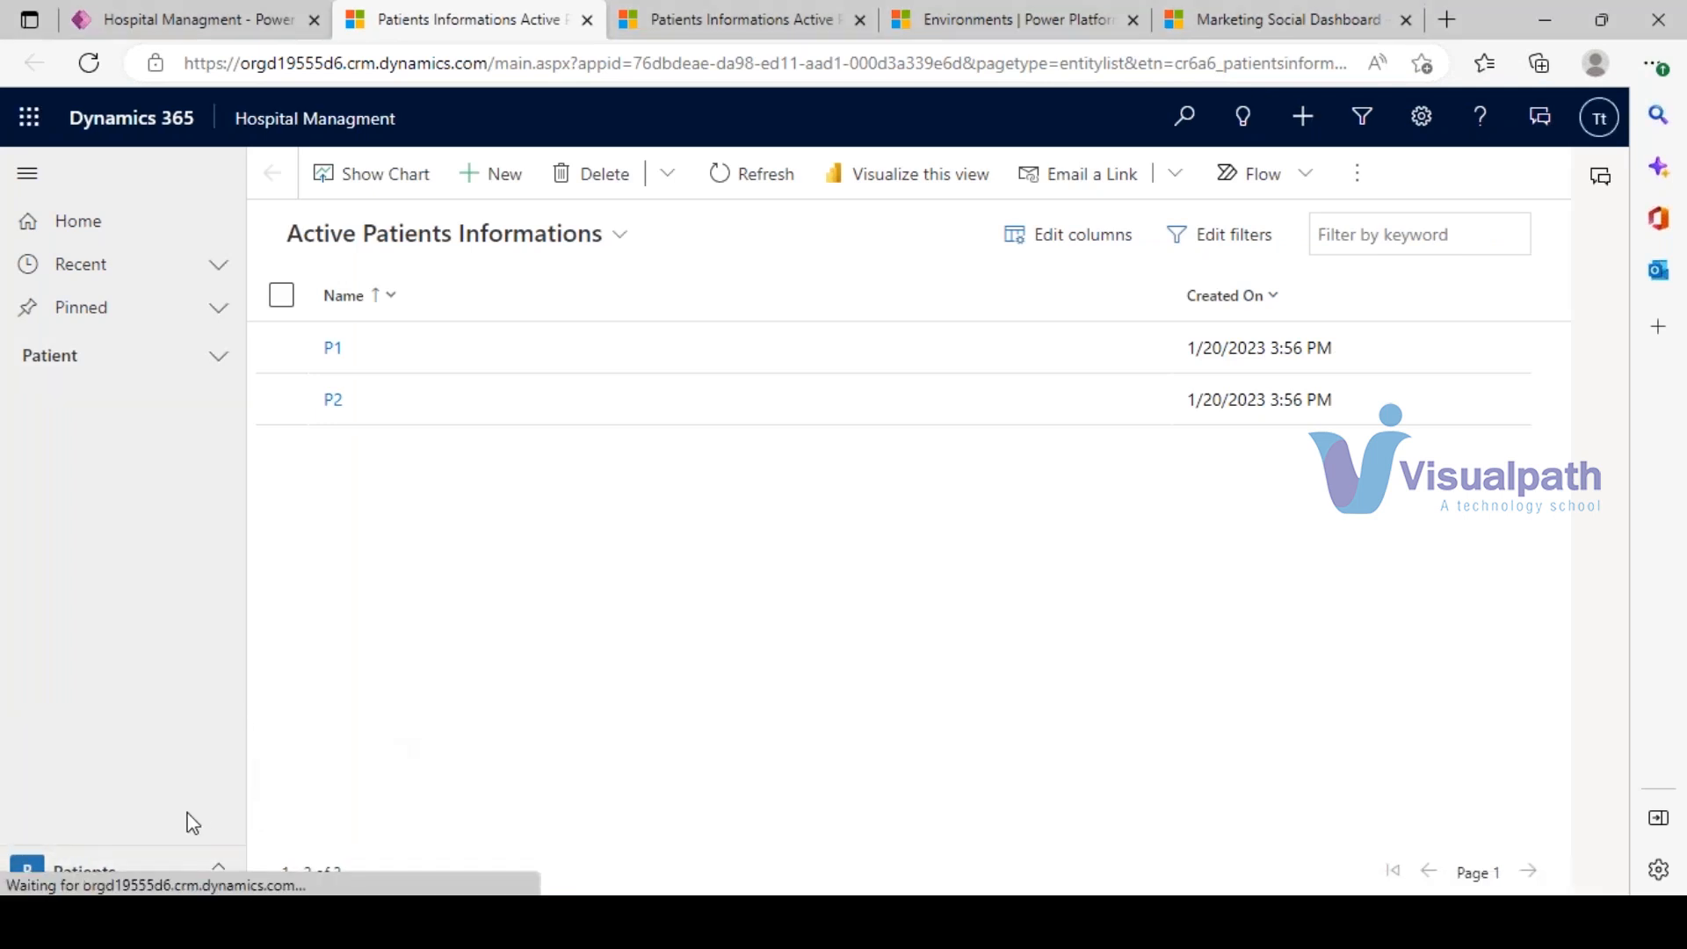
pyautogui.click(87, 879)
pyautogui.click(119, 828)
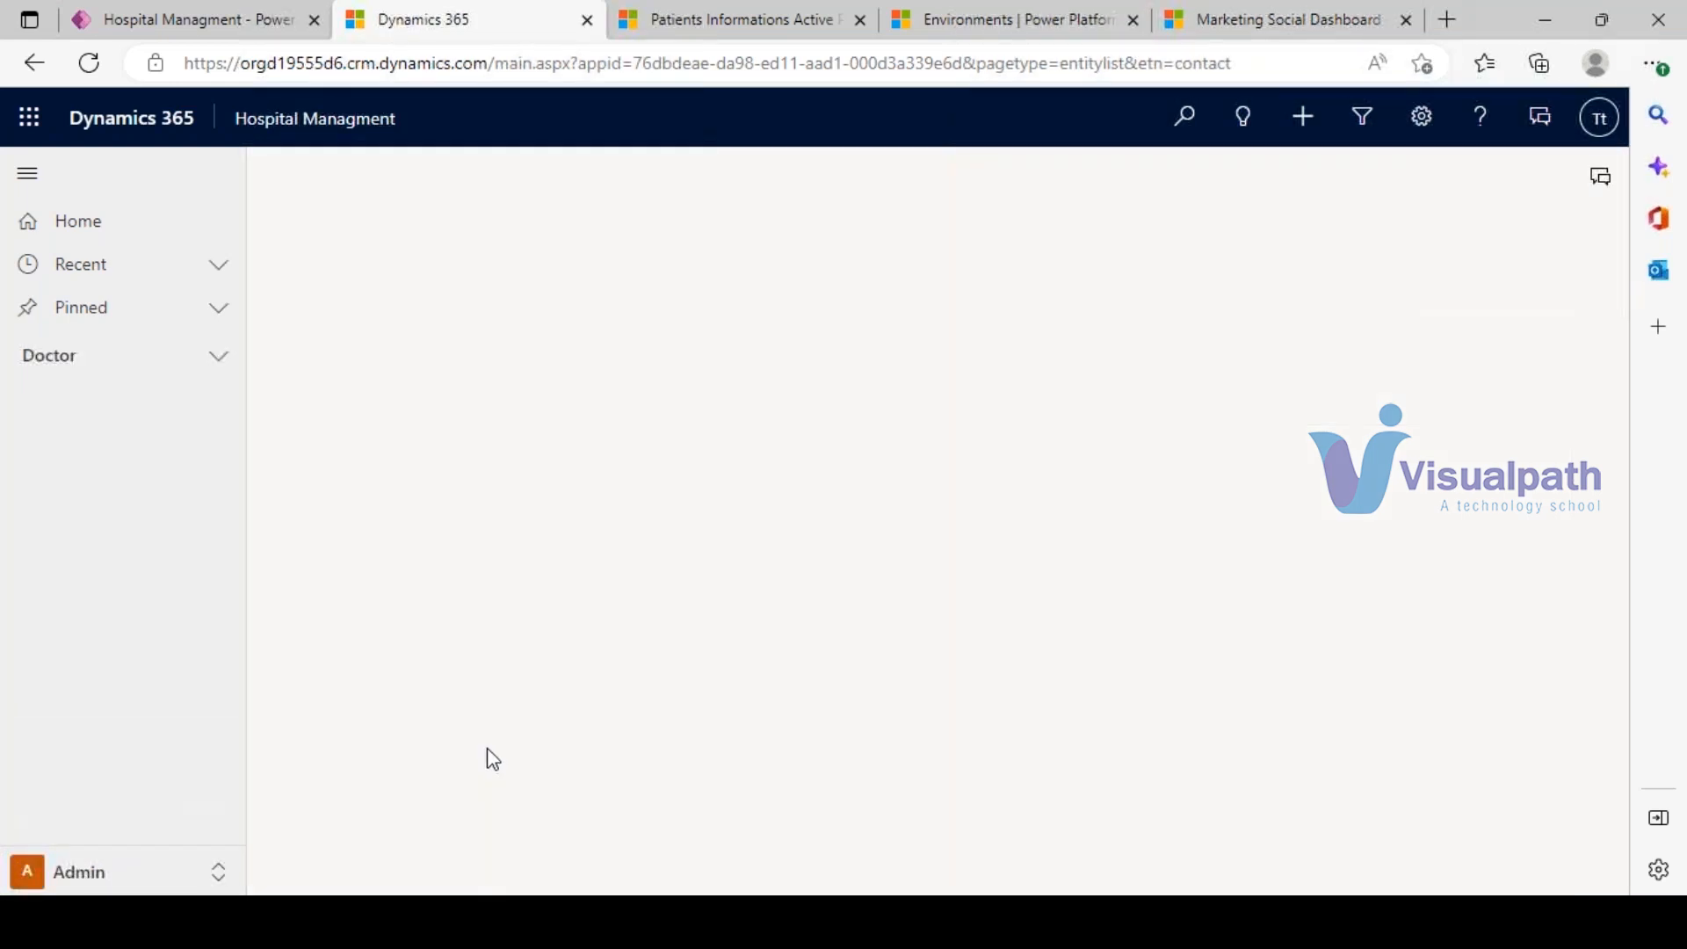
pyautogui.click(102, 874)
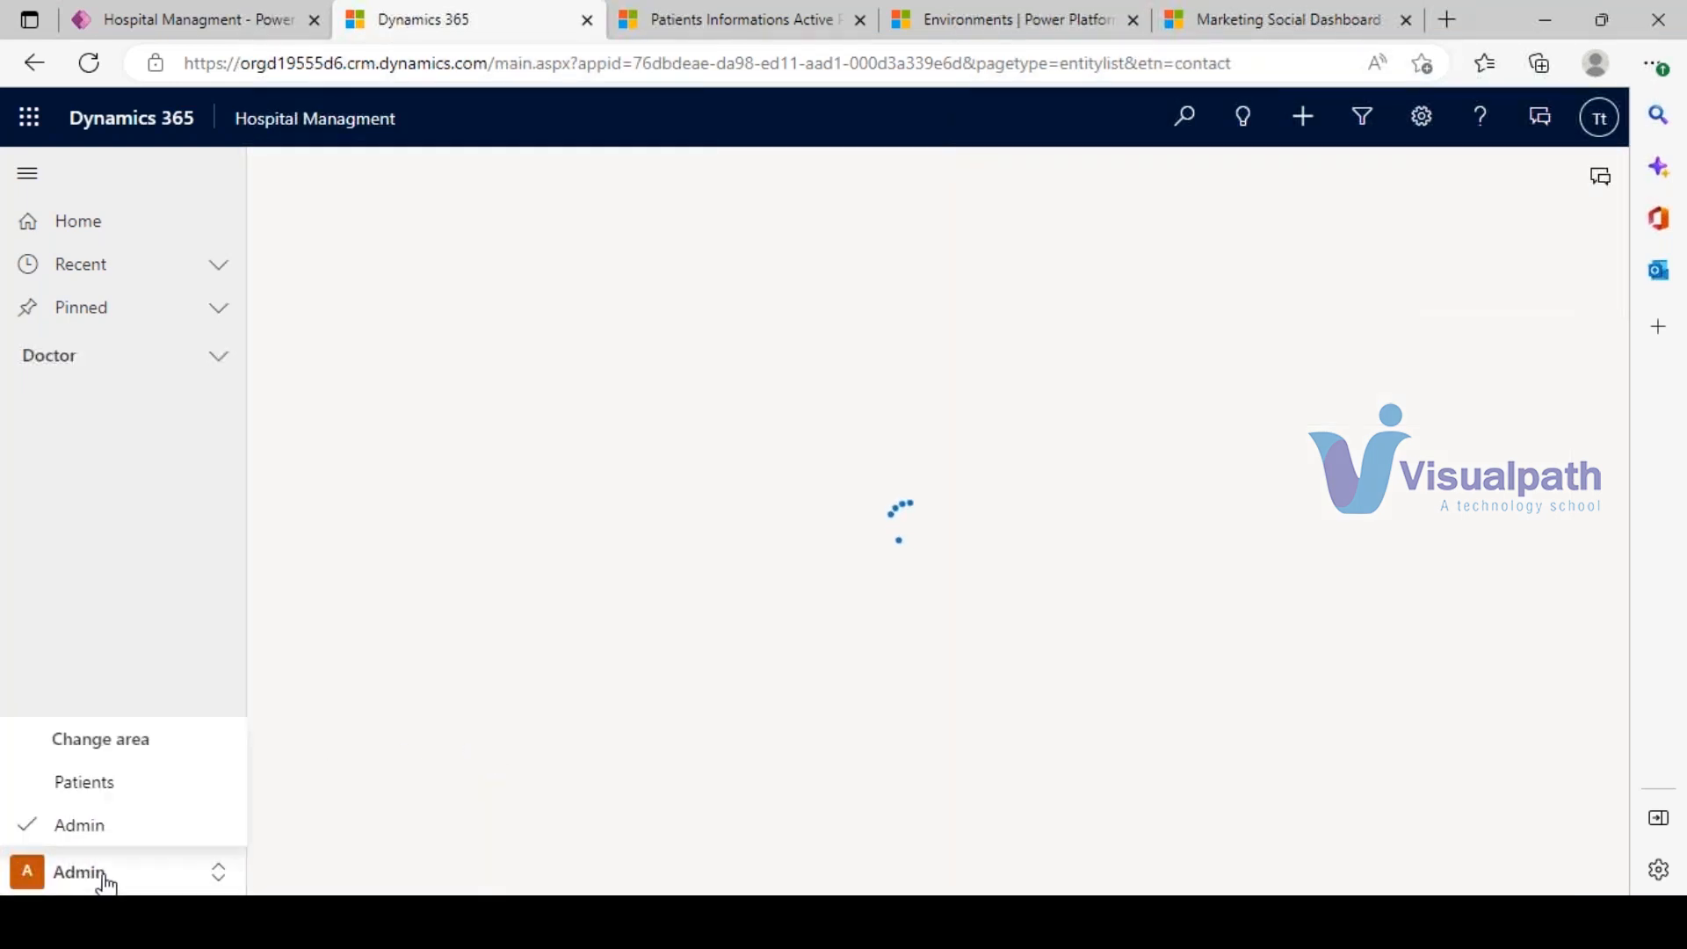
pyautogui.click(91, 785)
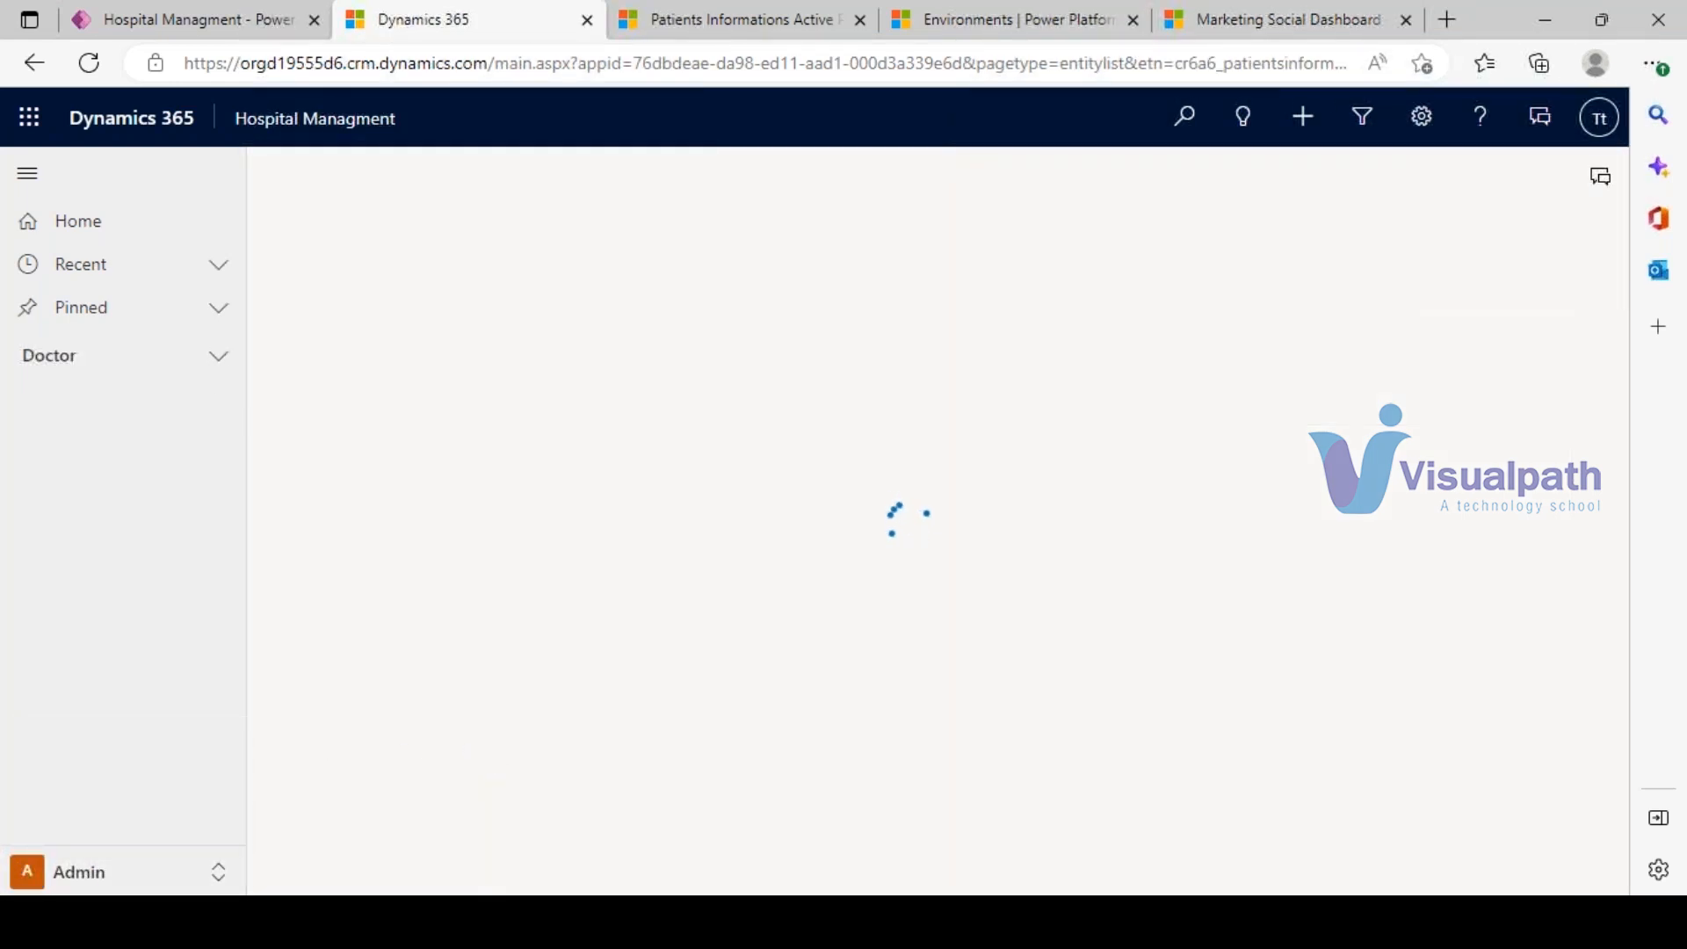
pyautogui.click(219, 369)
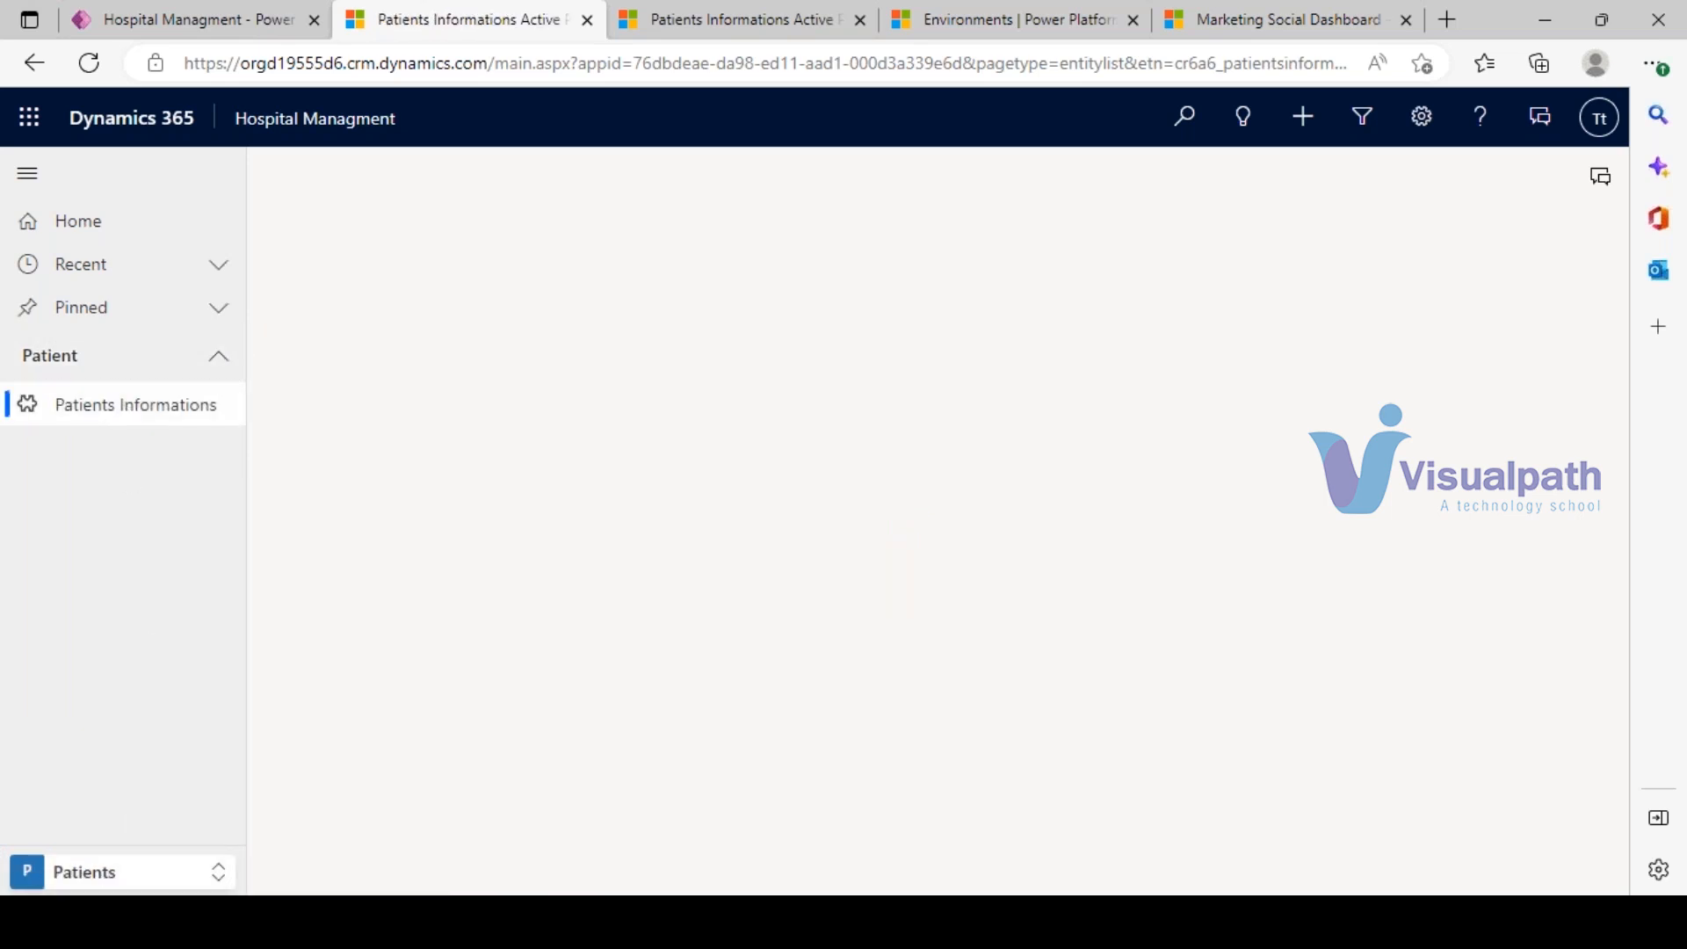
# In the Admin area, expand Doctor and open the Doctors list of 11 active contacts
pyautogui.click(100, 887)
pyautogui.click(78, 823)
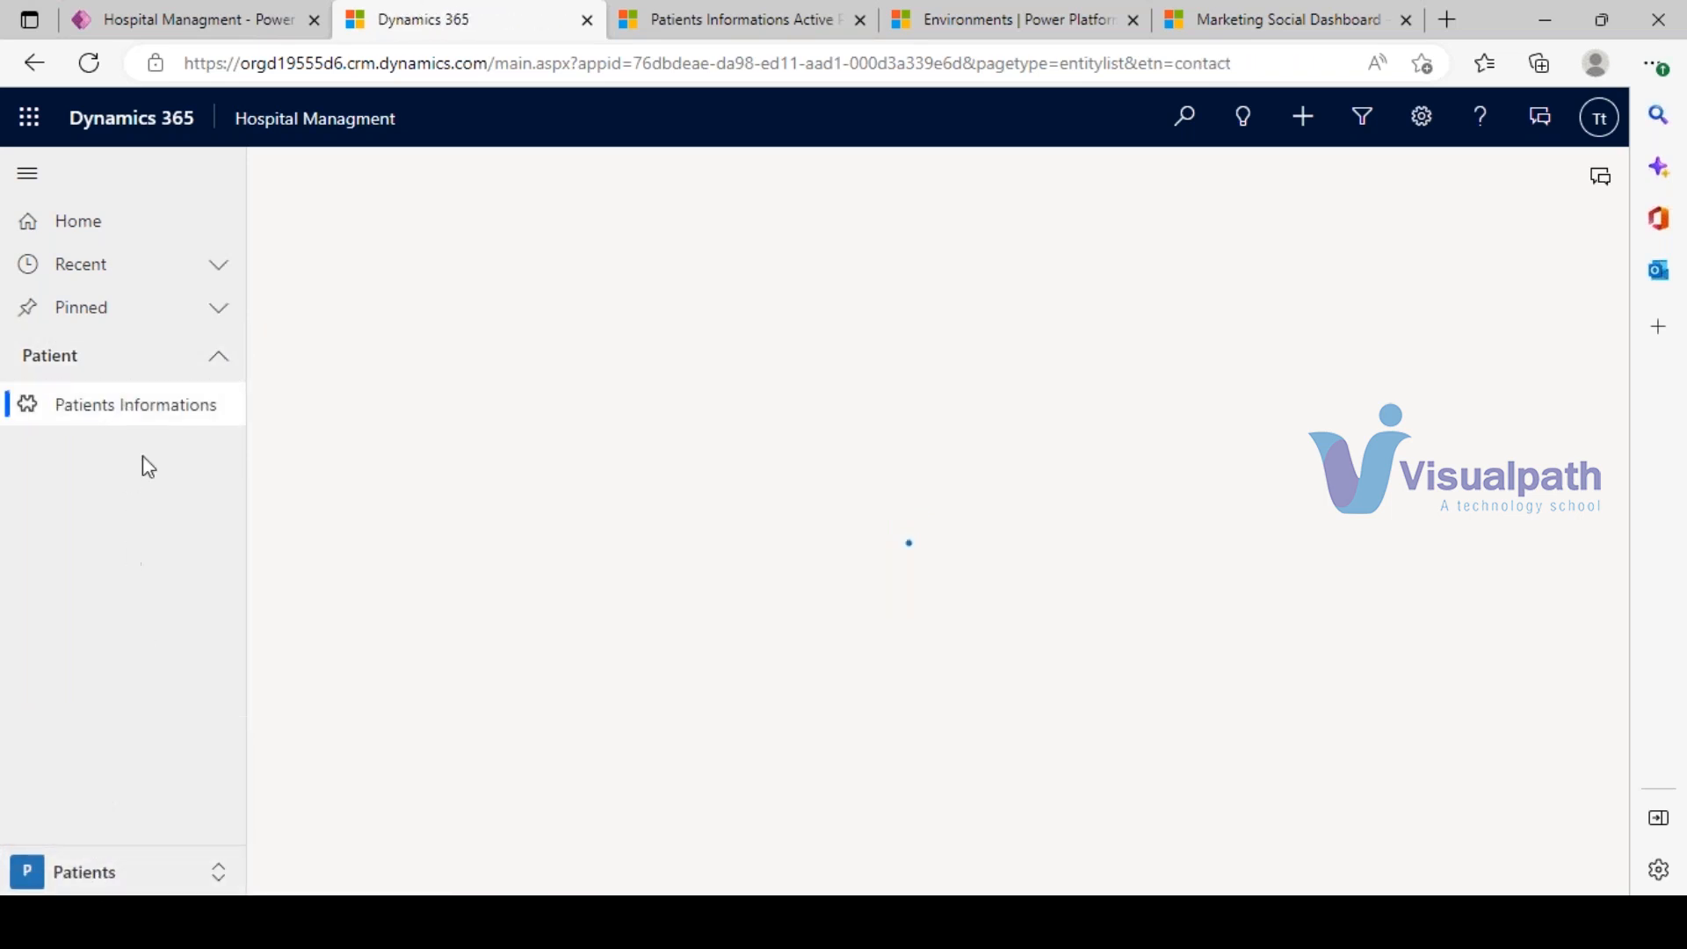
pyautogui.click(220, 367)
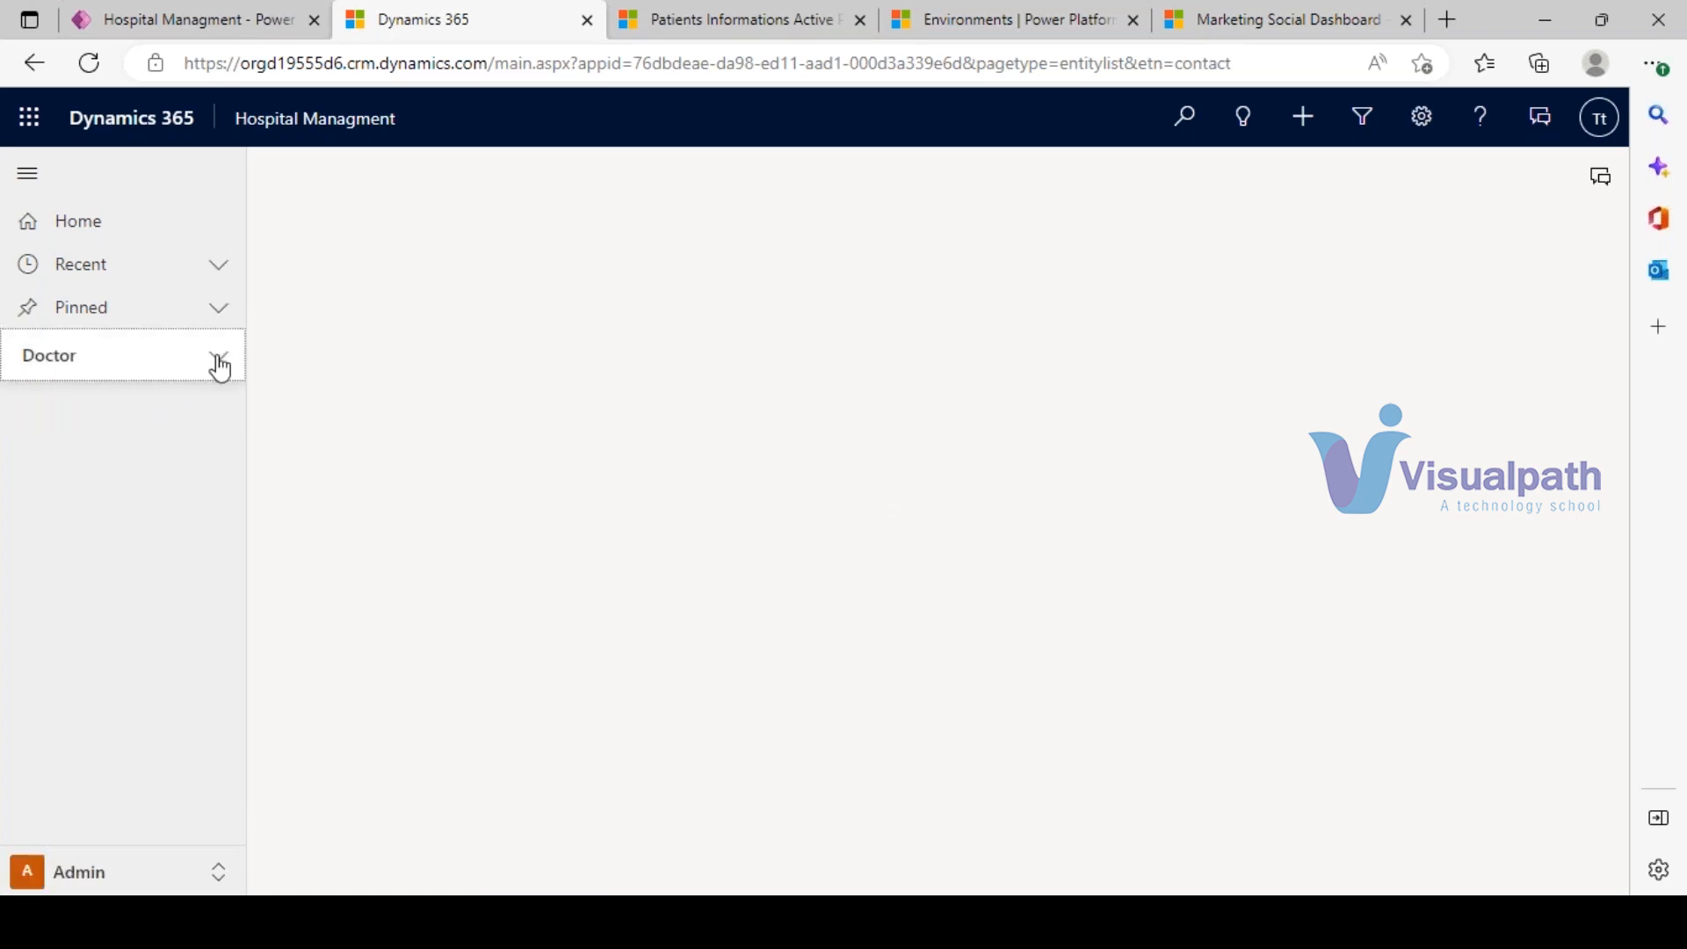
pyautogui.click(105, 406)
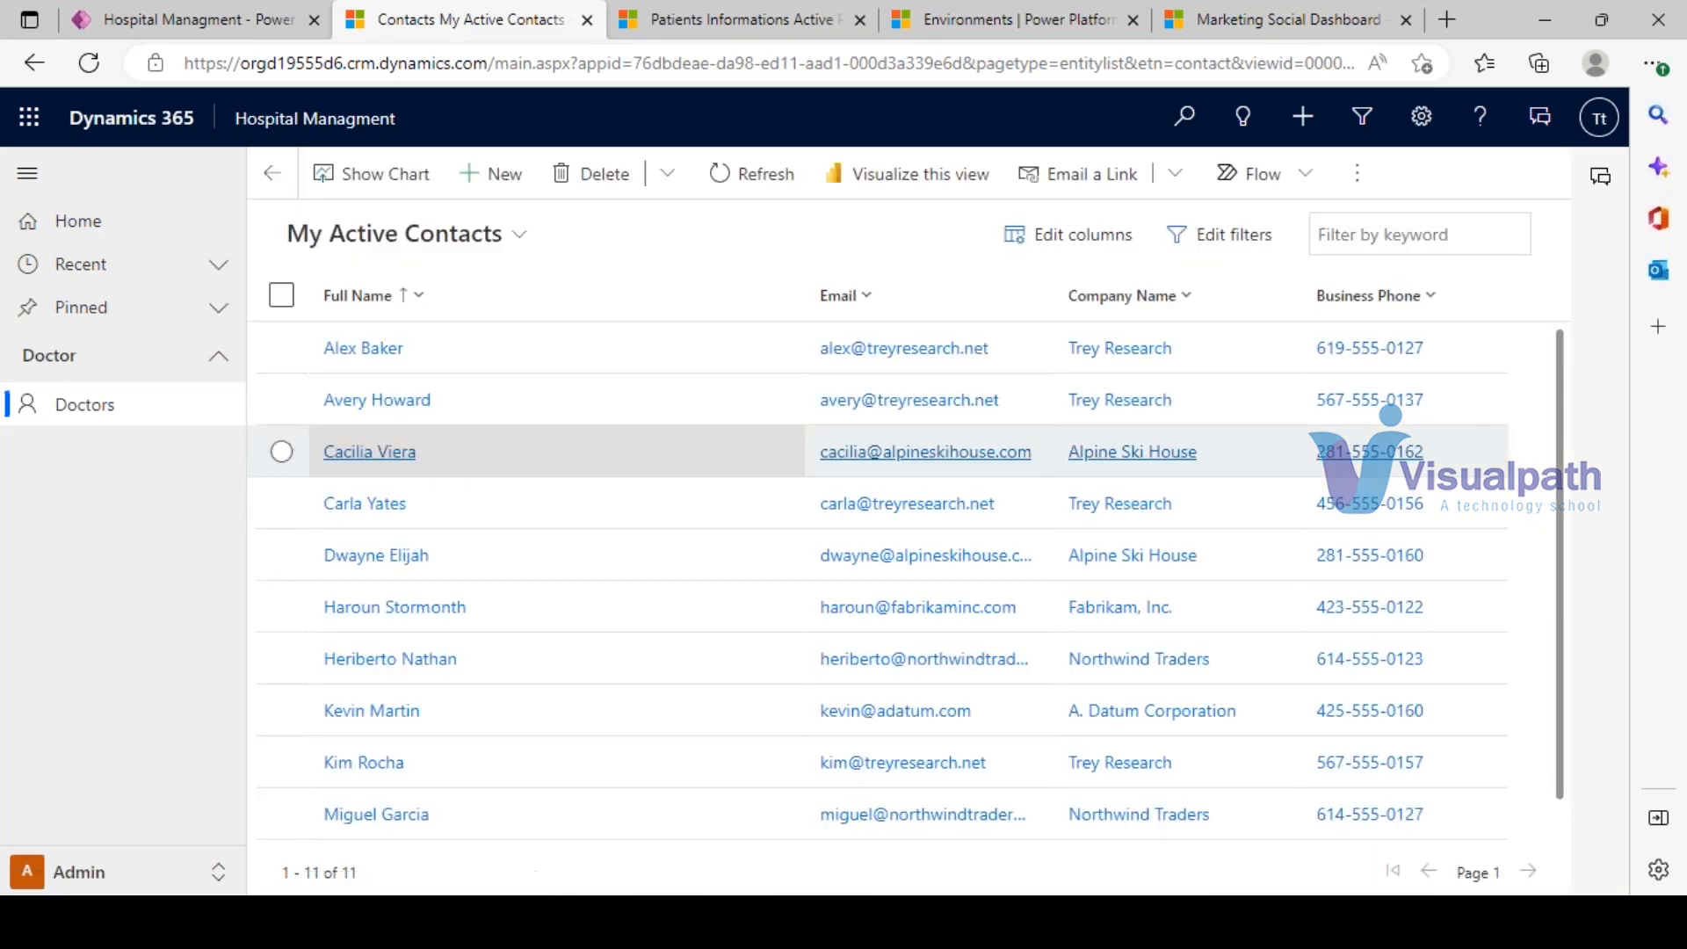
pyautogui.scroll(-1, 556, 456)
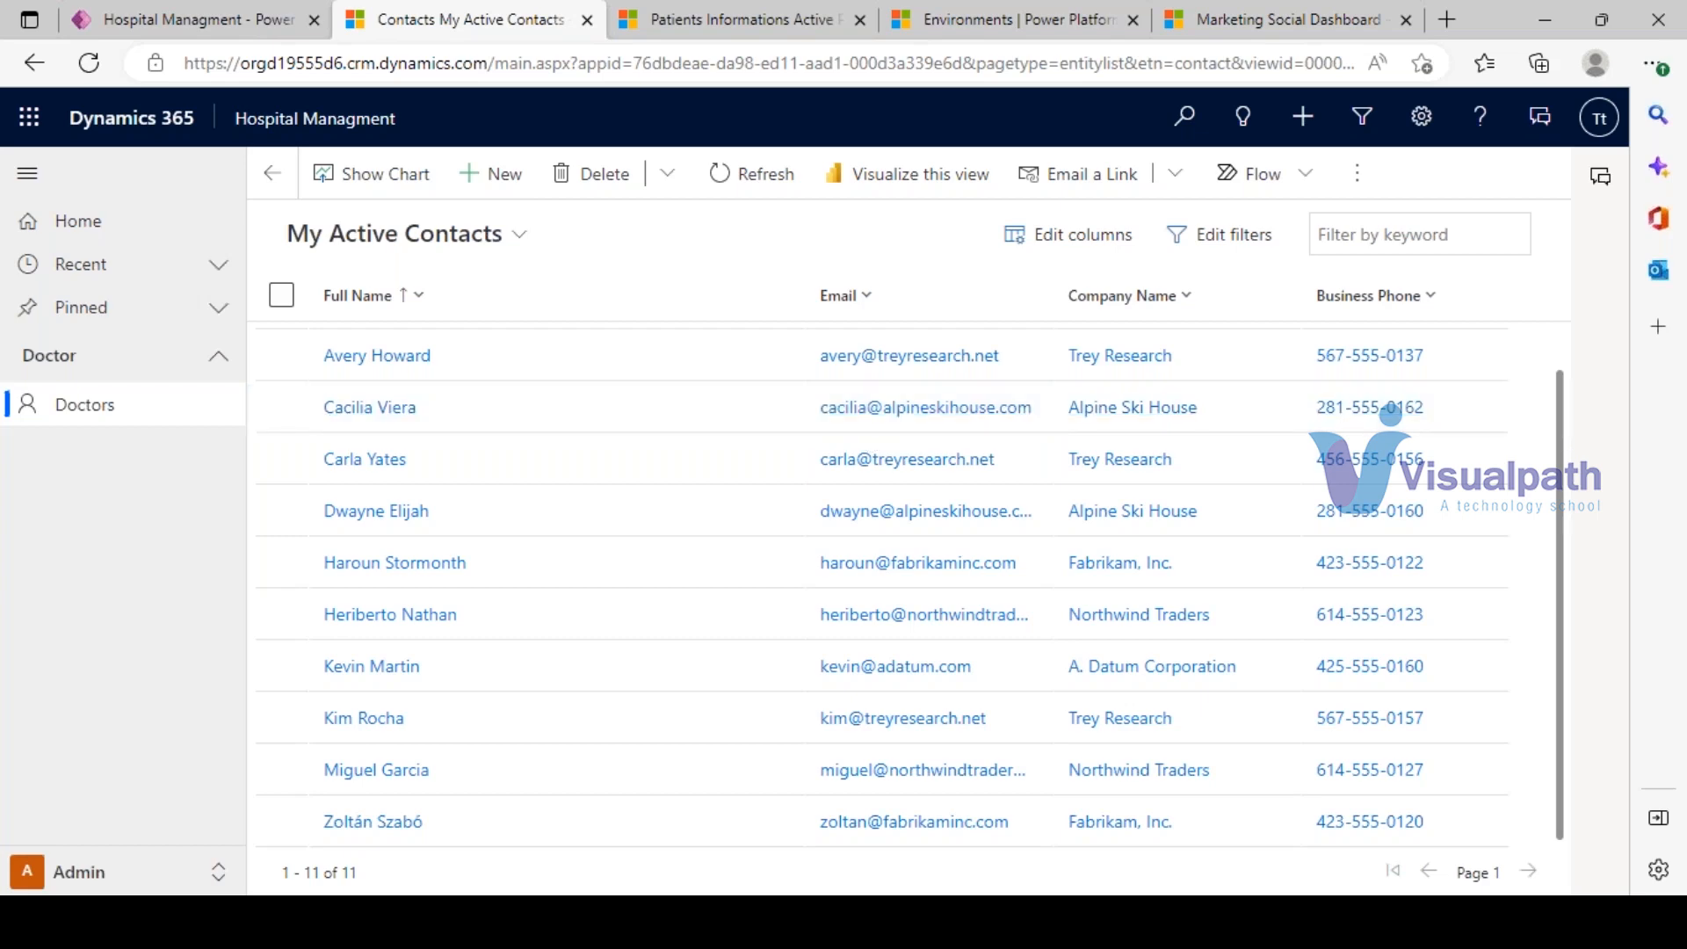
# Reload the Doctors preview in the designer, then move to the Marketing Social Dashboard tab
pyautogui.click(173, 11)
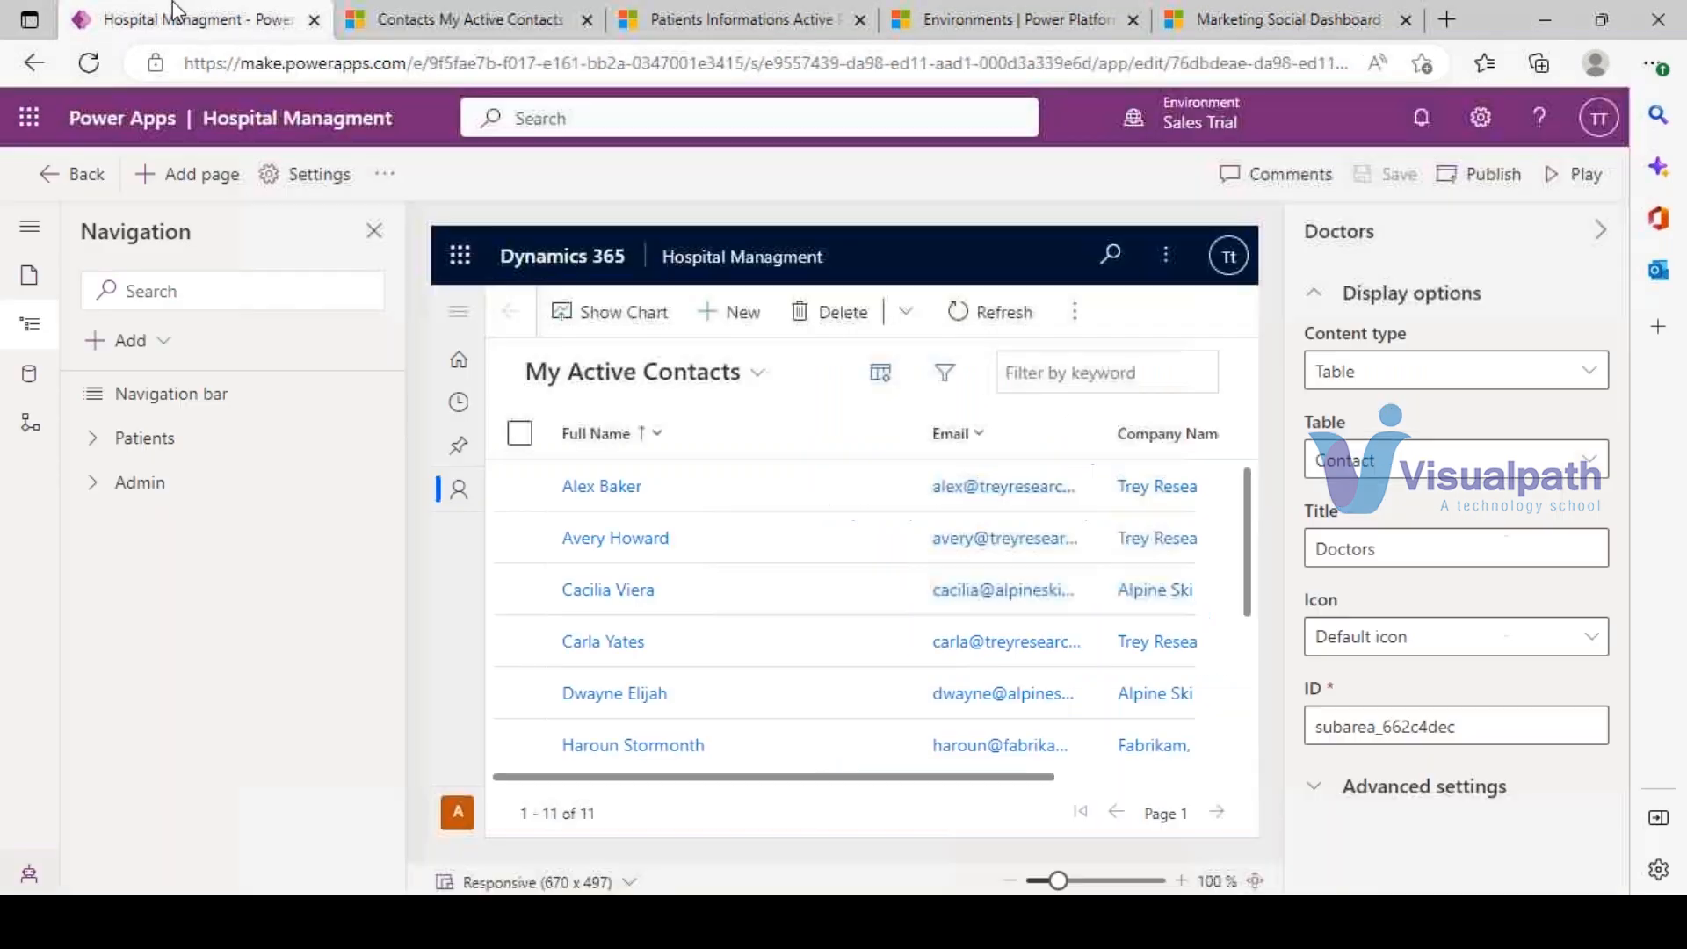
pyautogui.click(53, 175)
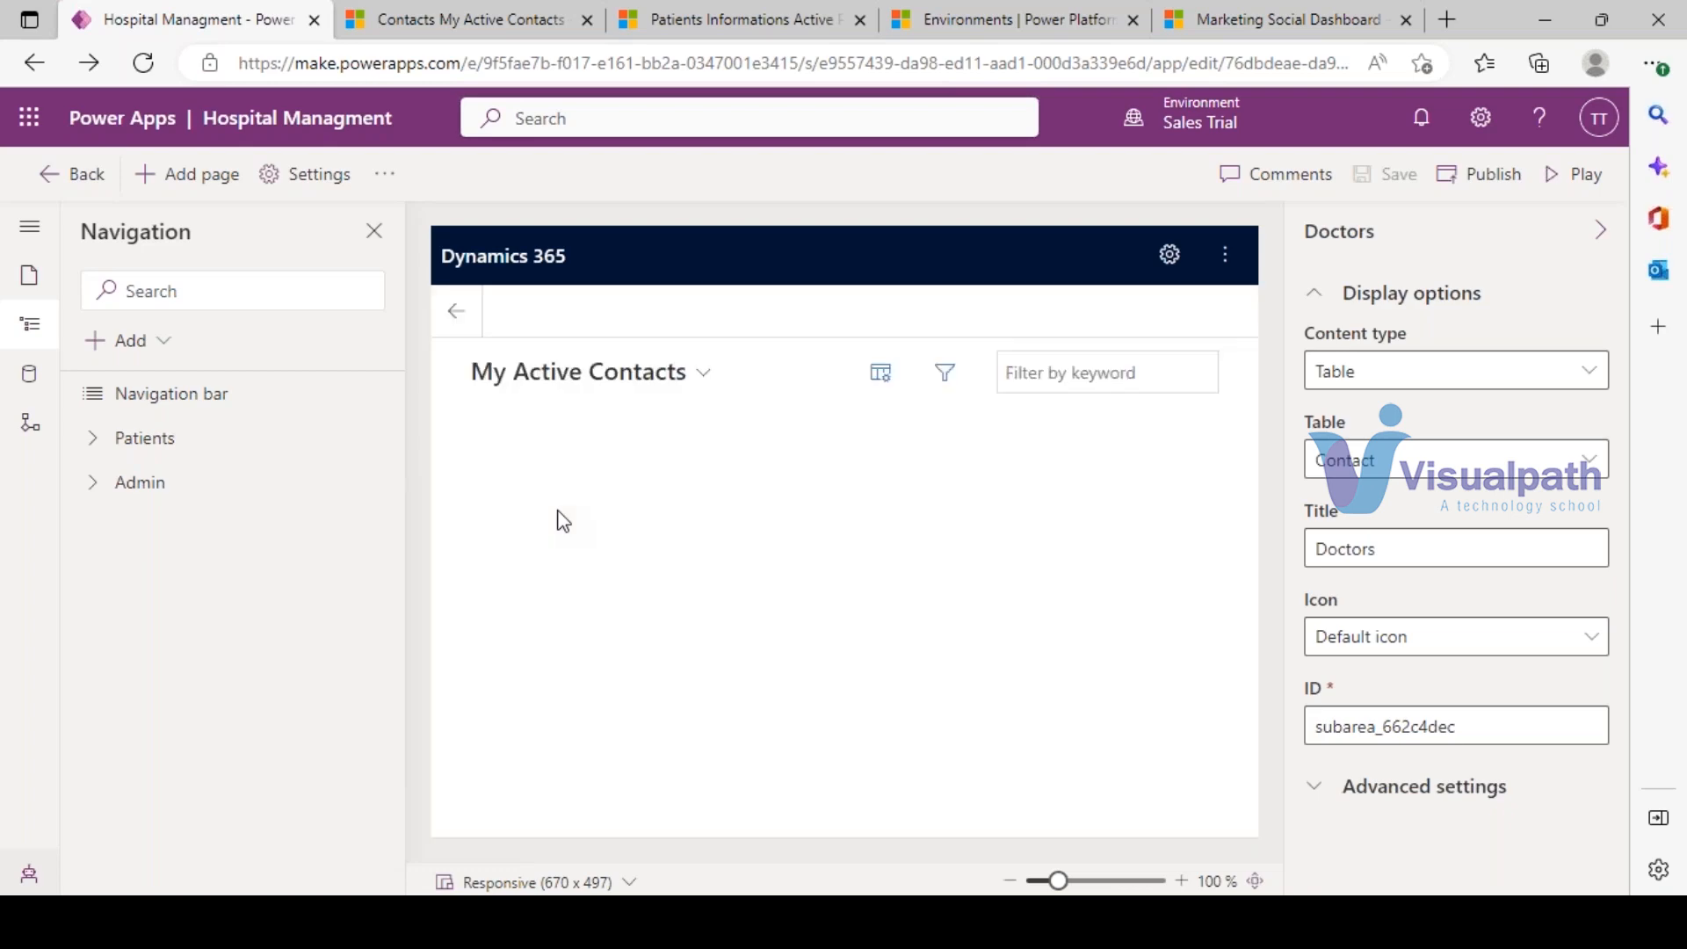
pyautogui.click(1282, 19)
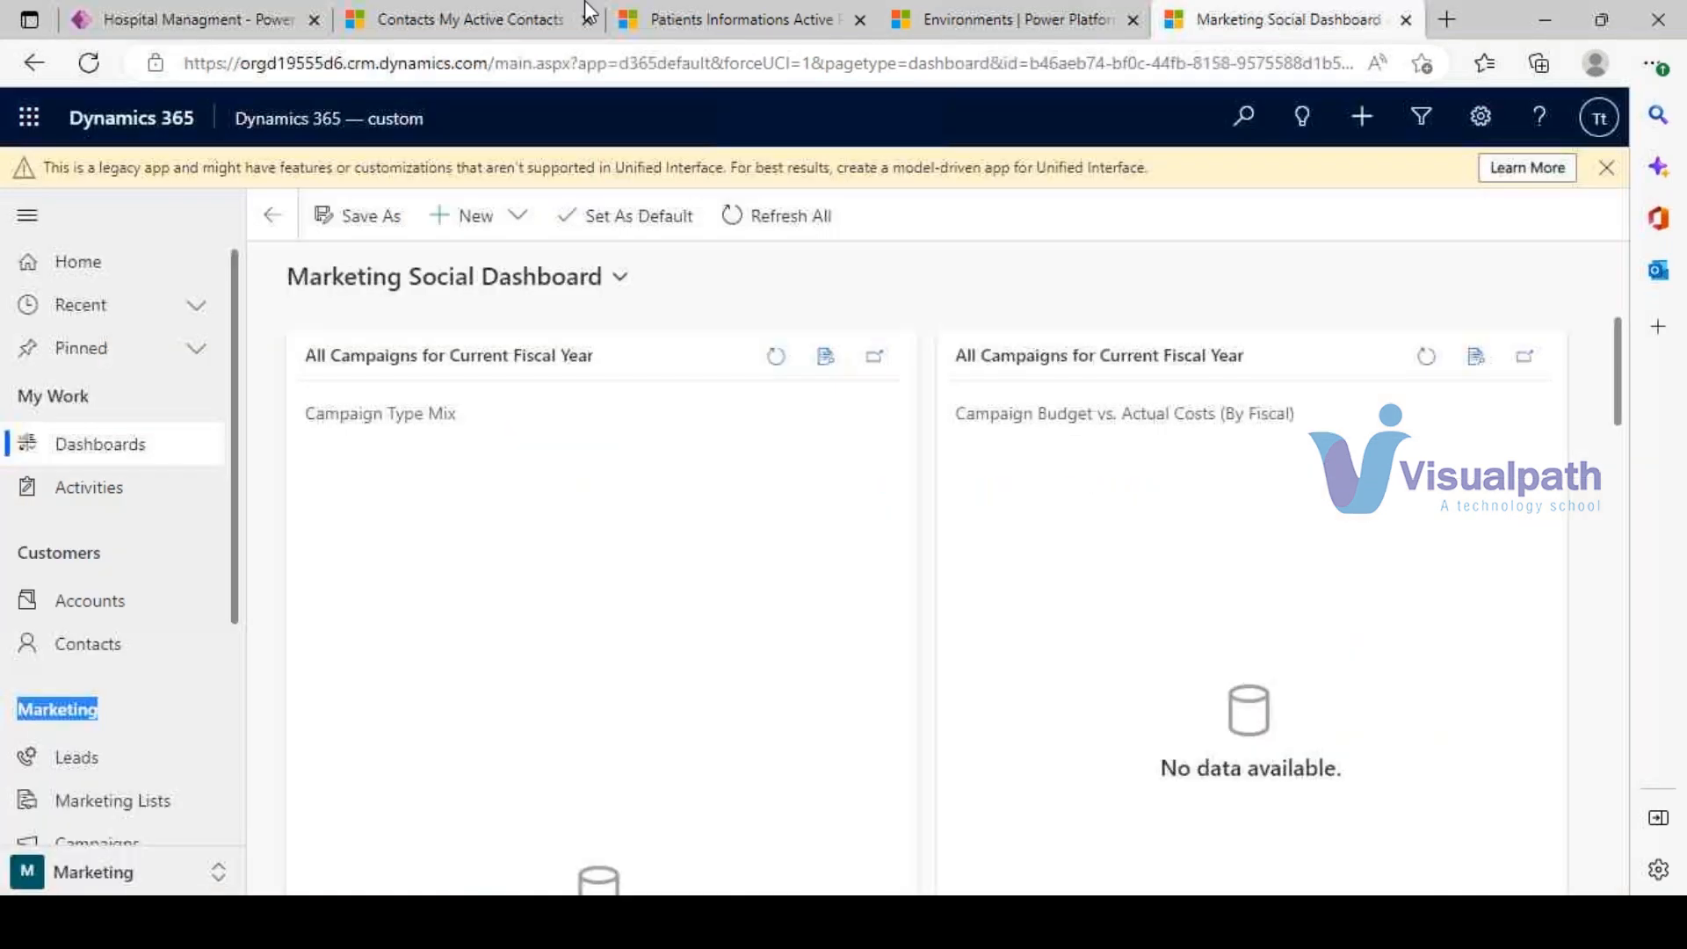
# Switch the running app back to the Patients area, then return to the Marketing Social Dashboard tab
pyautogui.click(458, 9)
pyautogui.click(123, 875)
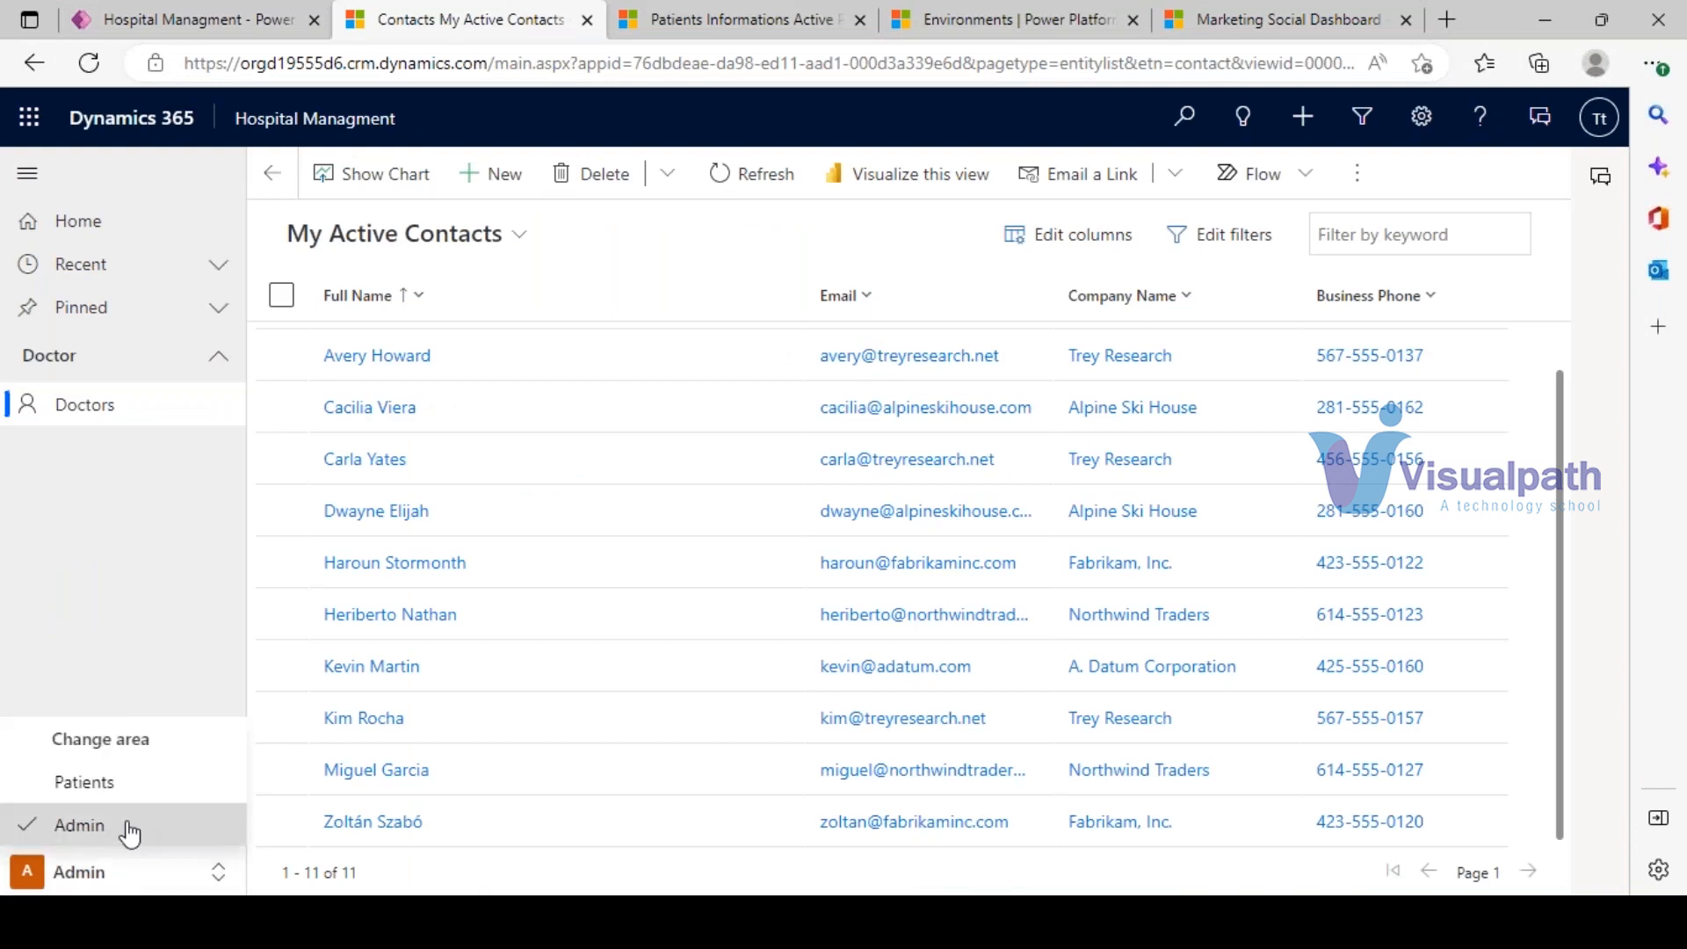
pyautogui.click(88, 782)
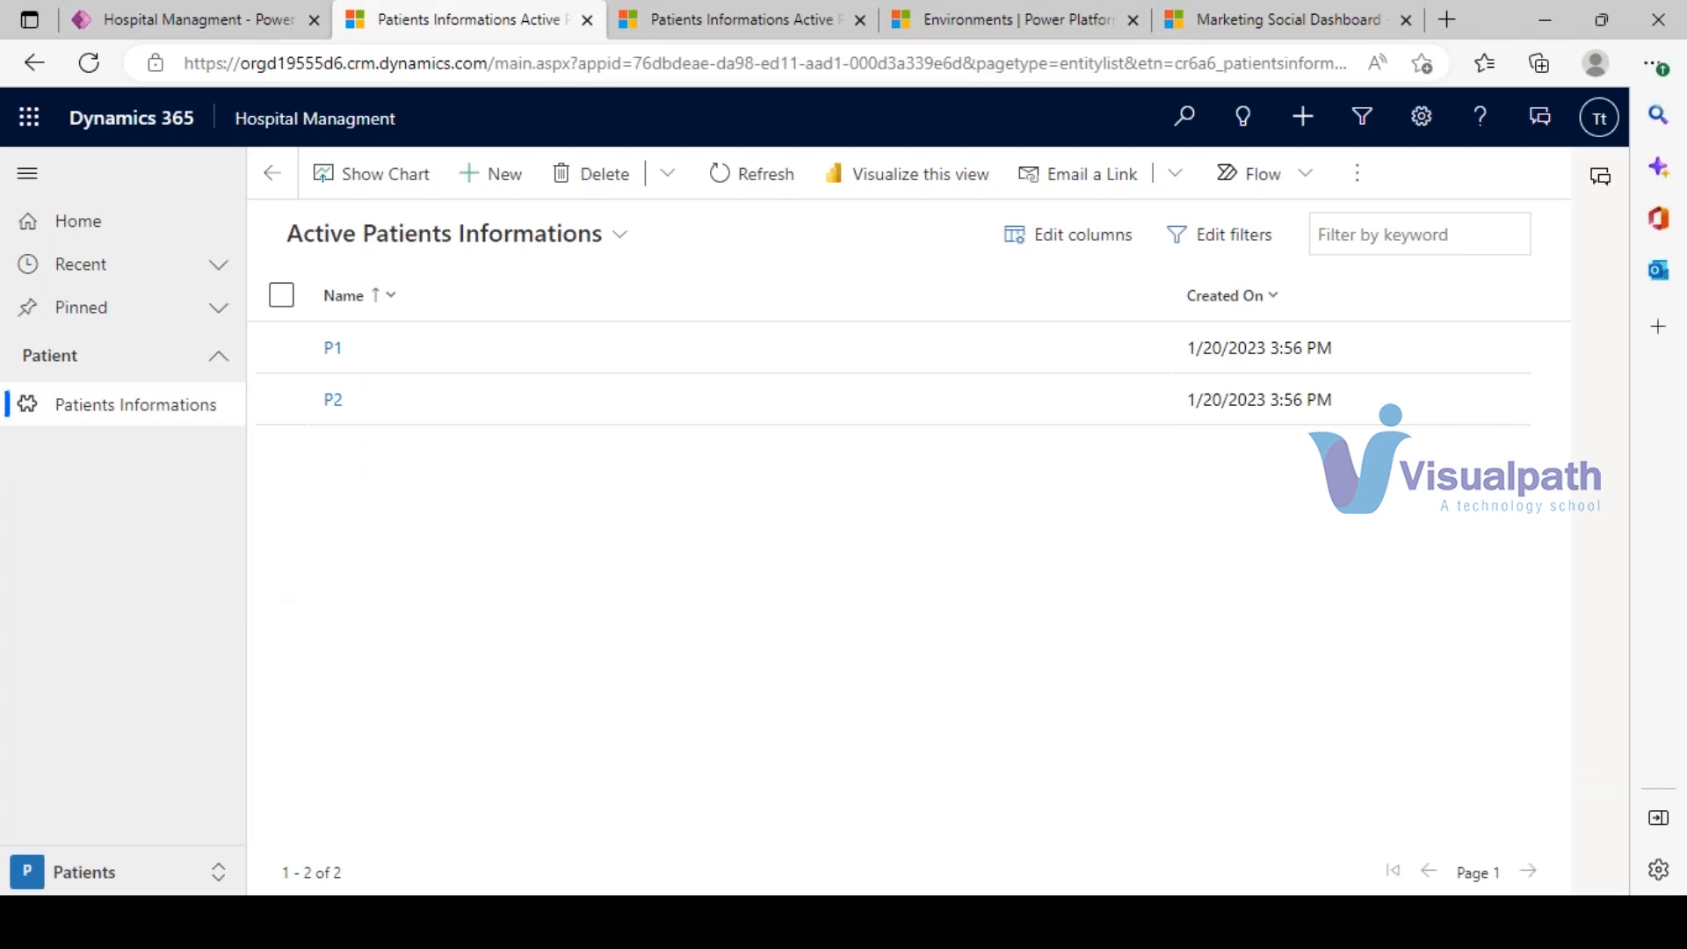
pyautogui.moveTo(837, 922)
pyautogui.click(268, 12)
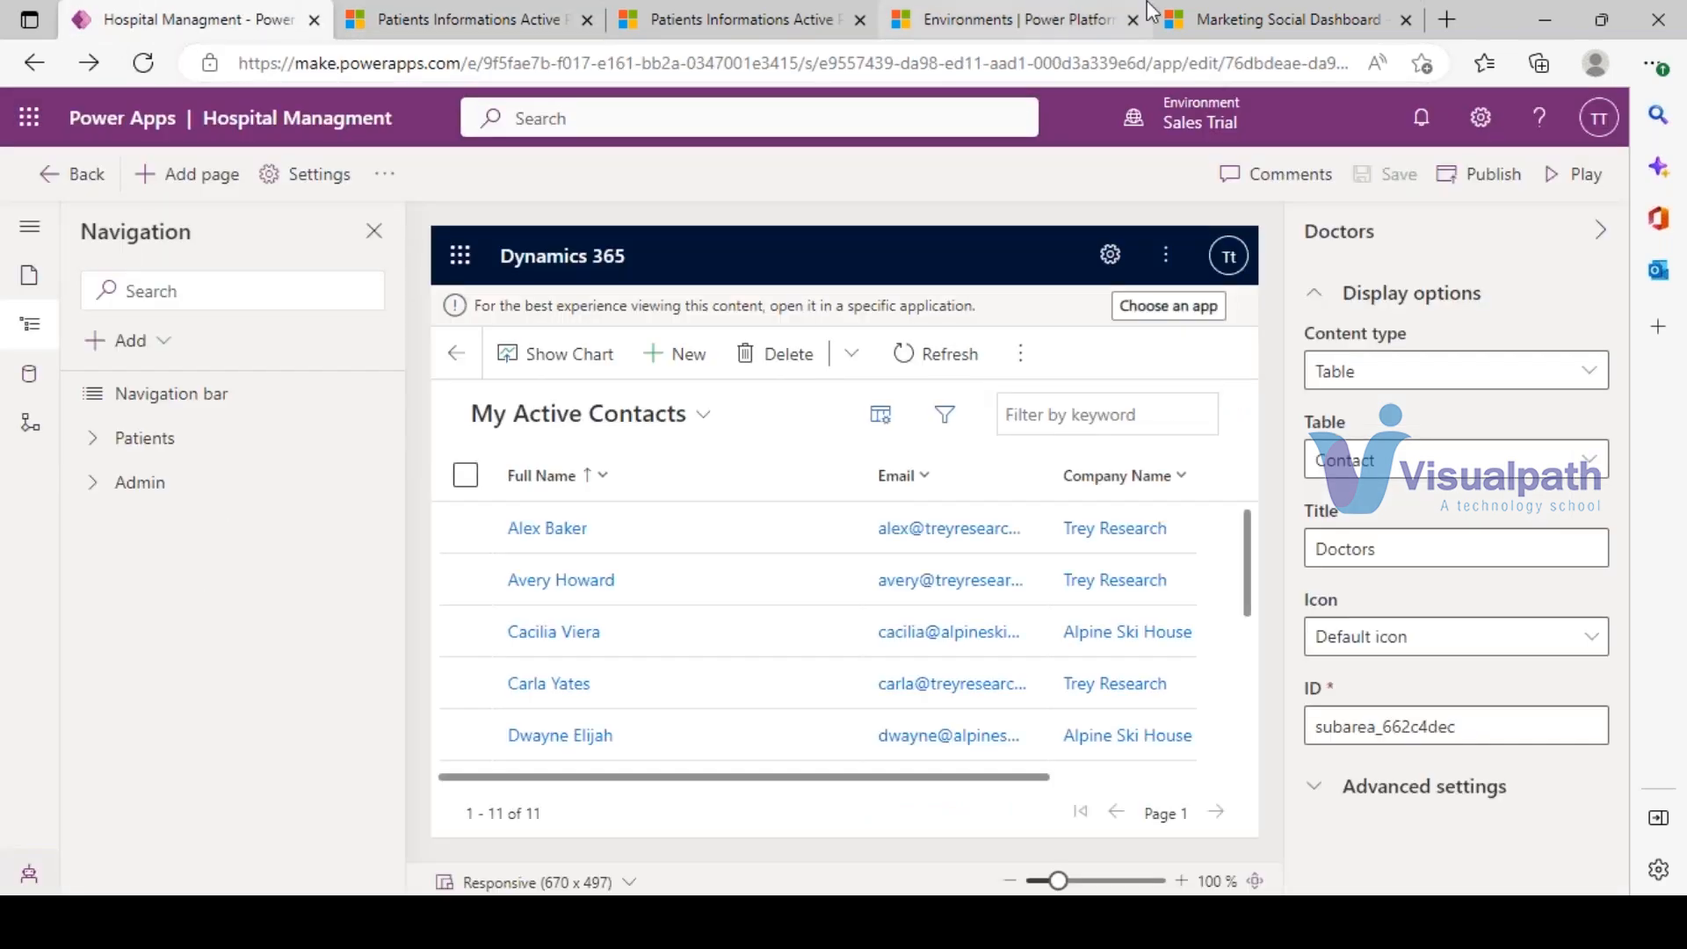
pyautogui.click(1254, 12)
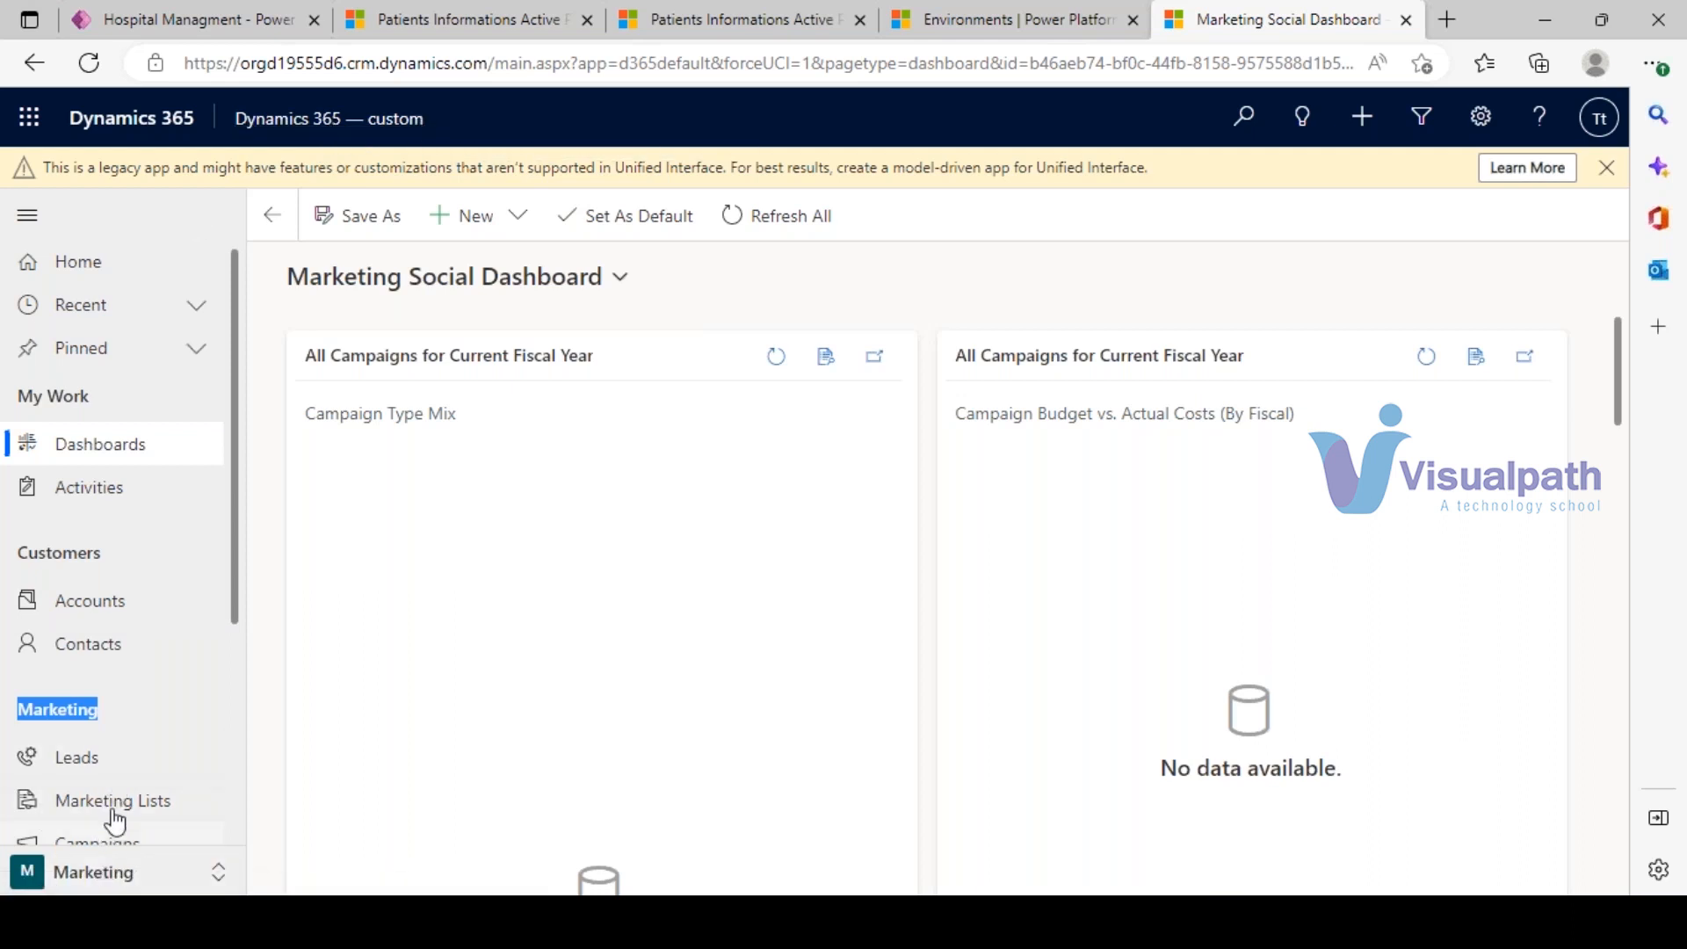
# Open the A. Datum Corporation account, browse its Details, Files and Assets sections, and list its forms
pyautogui.click(83, 601)
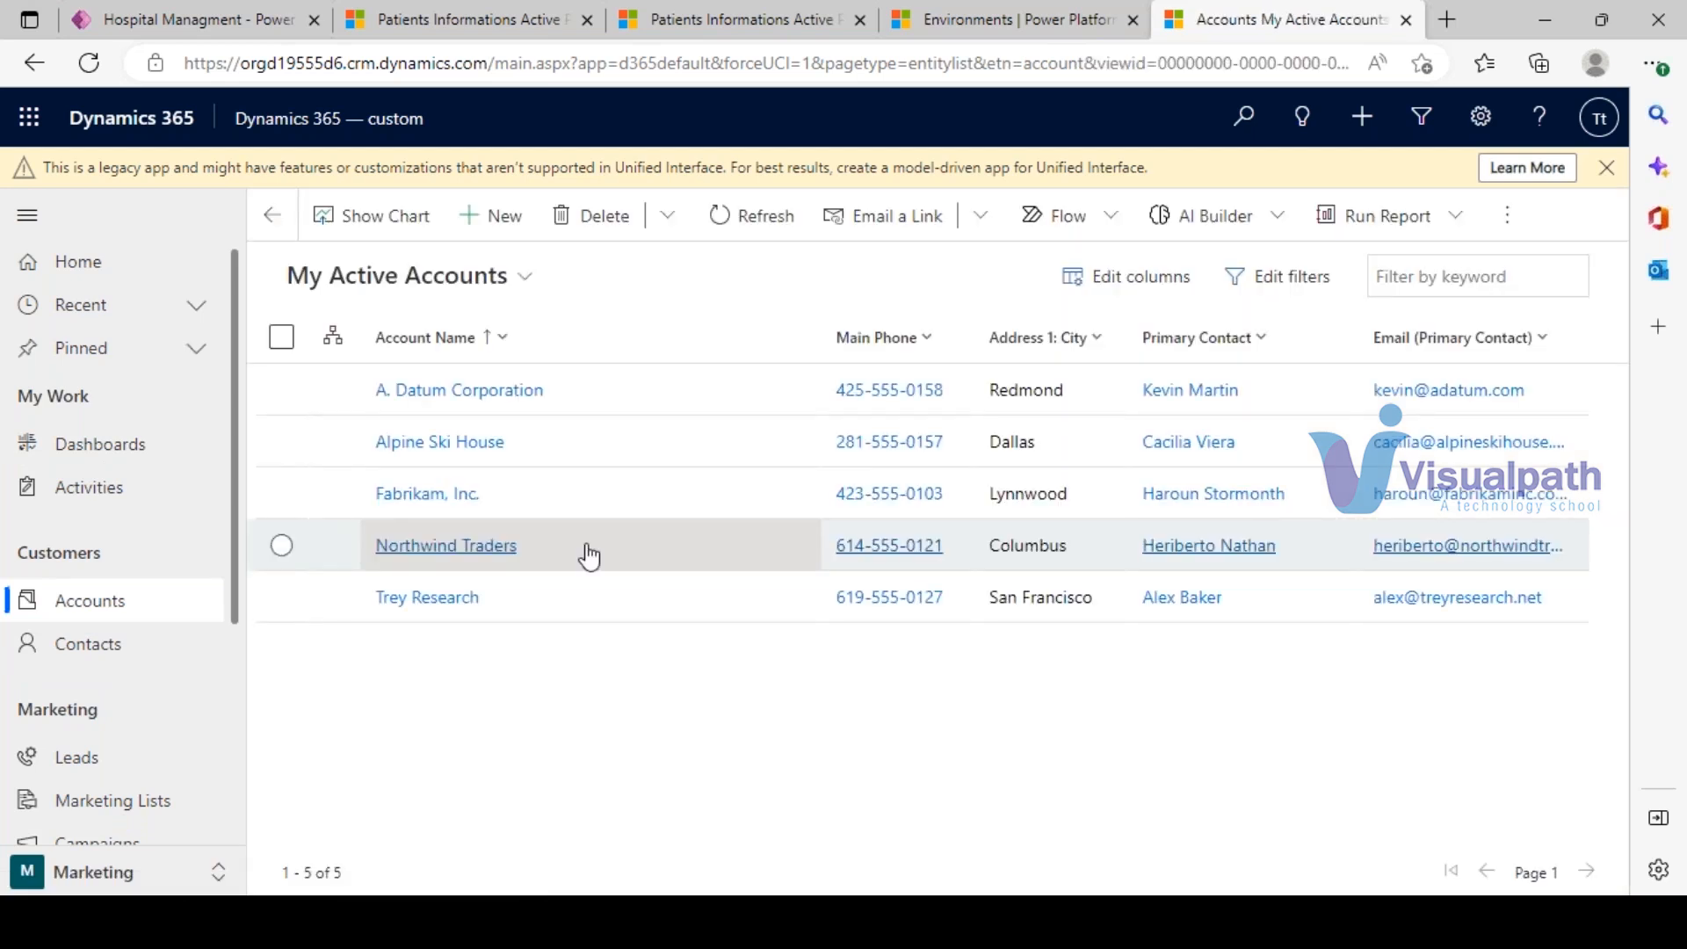
pyautogui.click(463, 392)
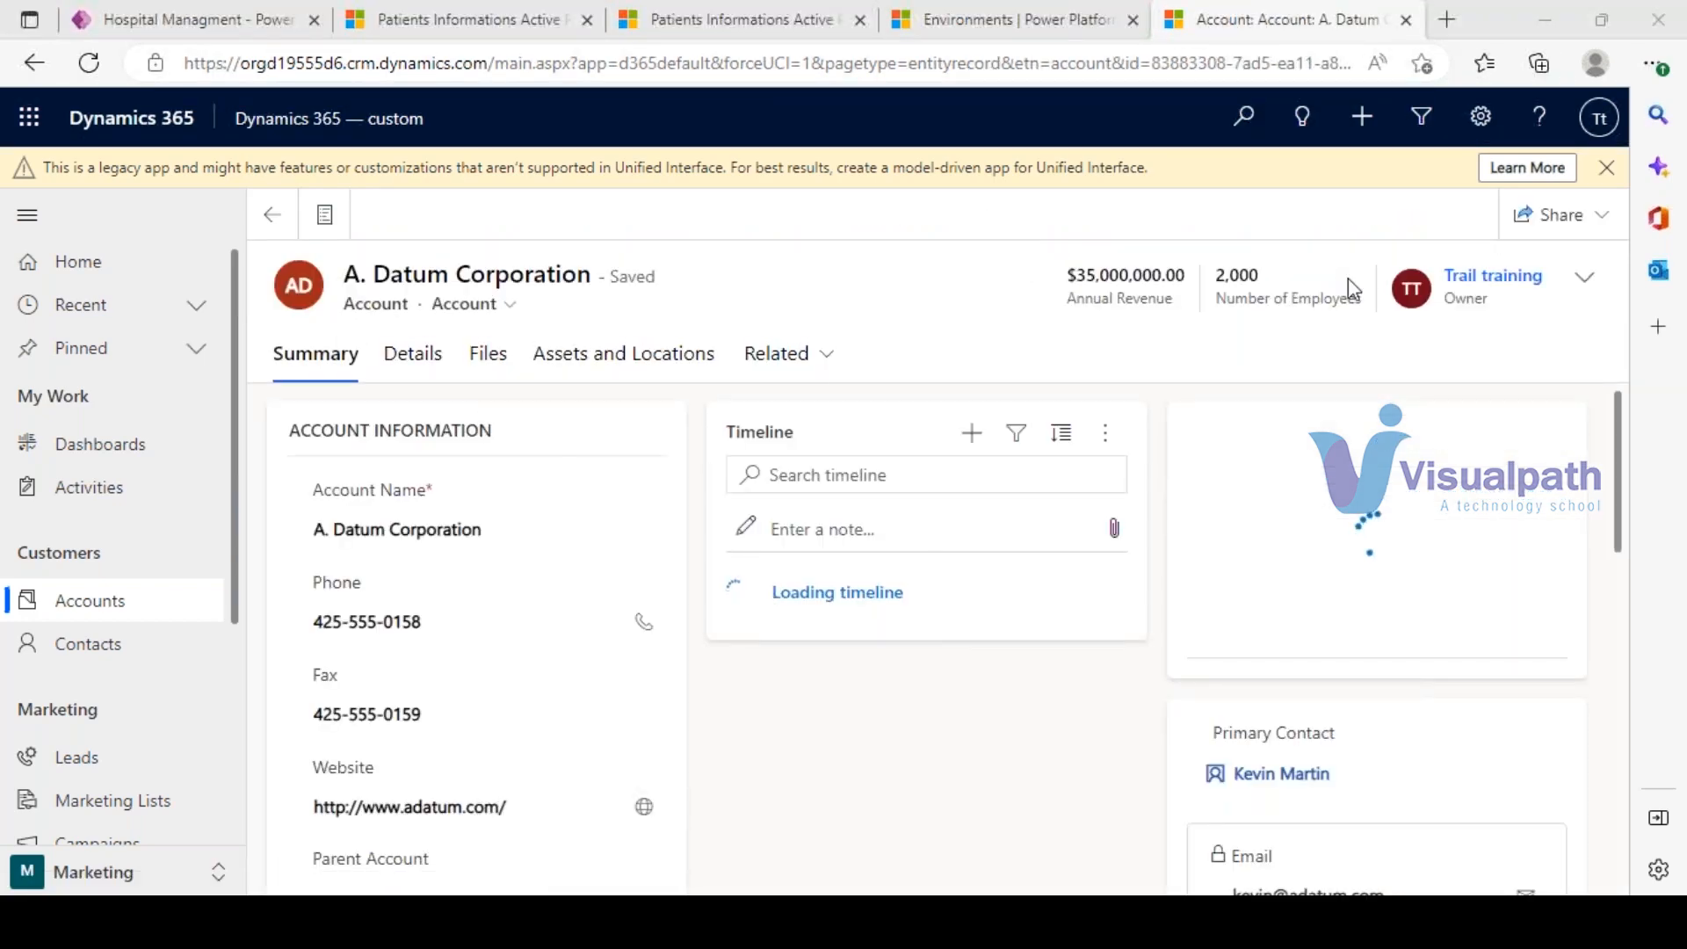
pyautogui.click(422, 358)
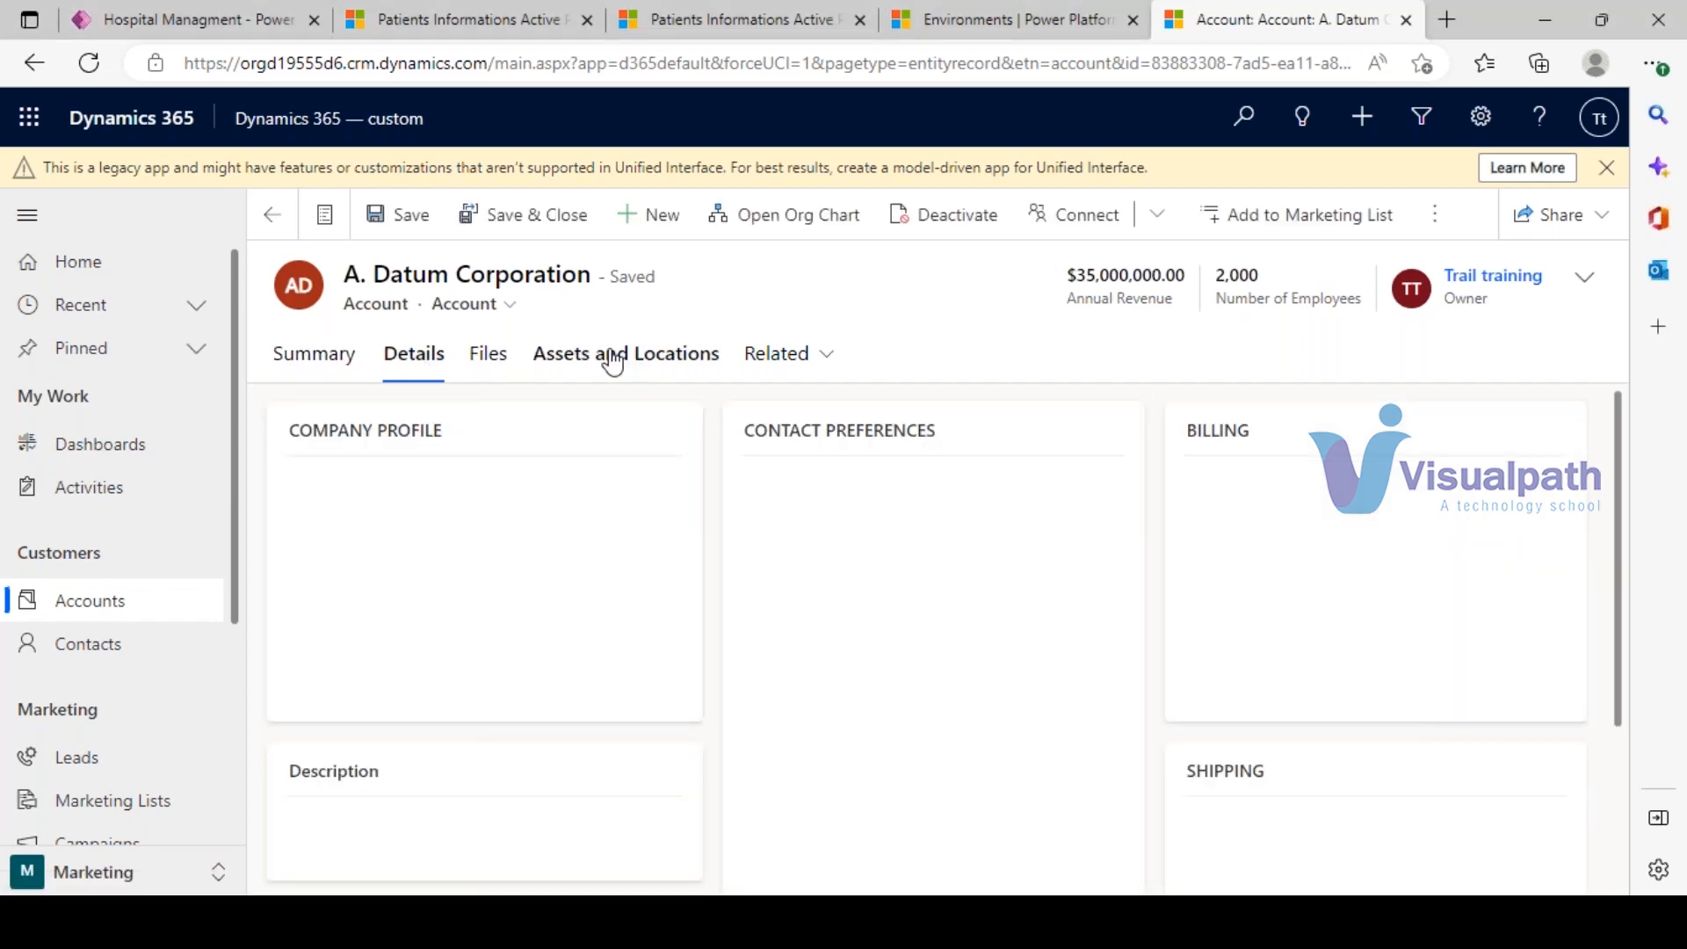
pyautogui.click(489, 356)
pyautogui.click(636, 359)
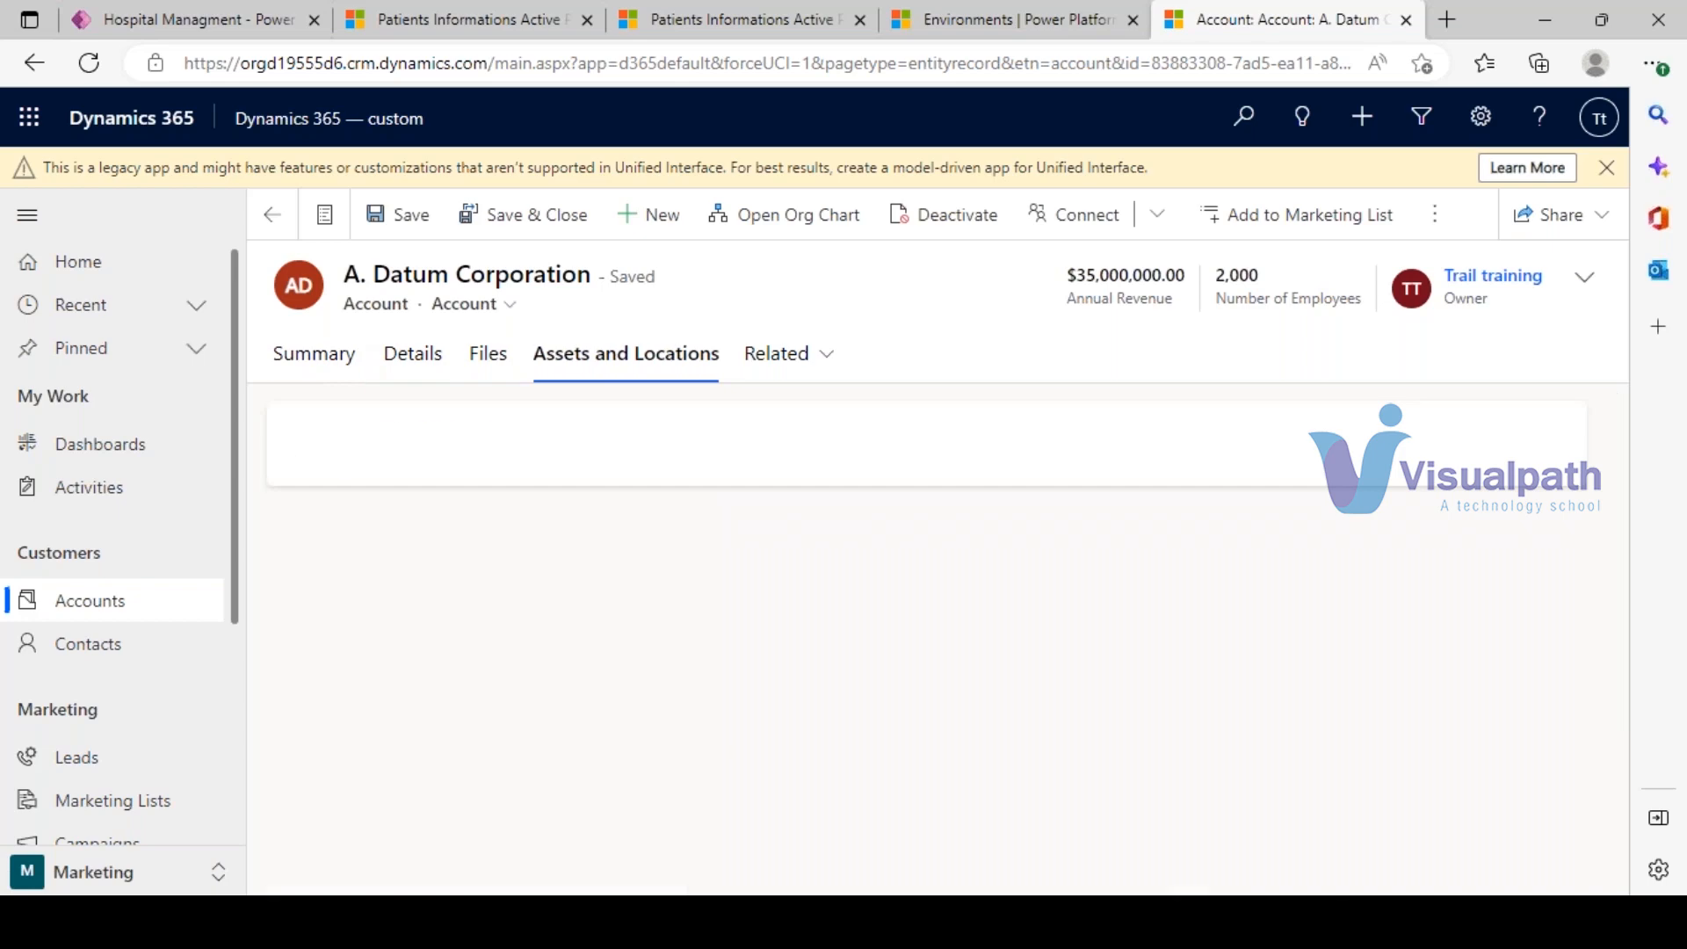
pyautogui.click(315, 355)
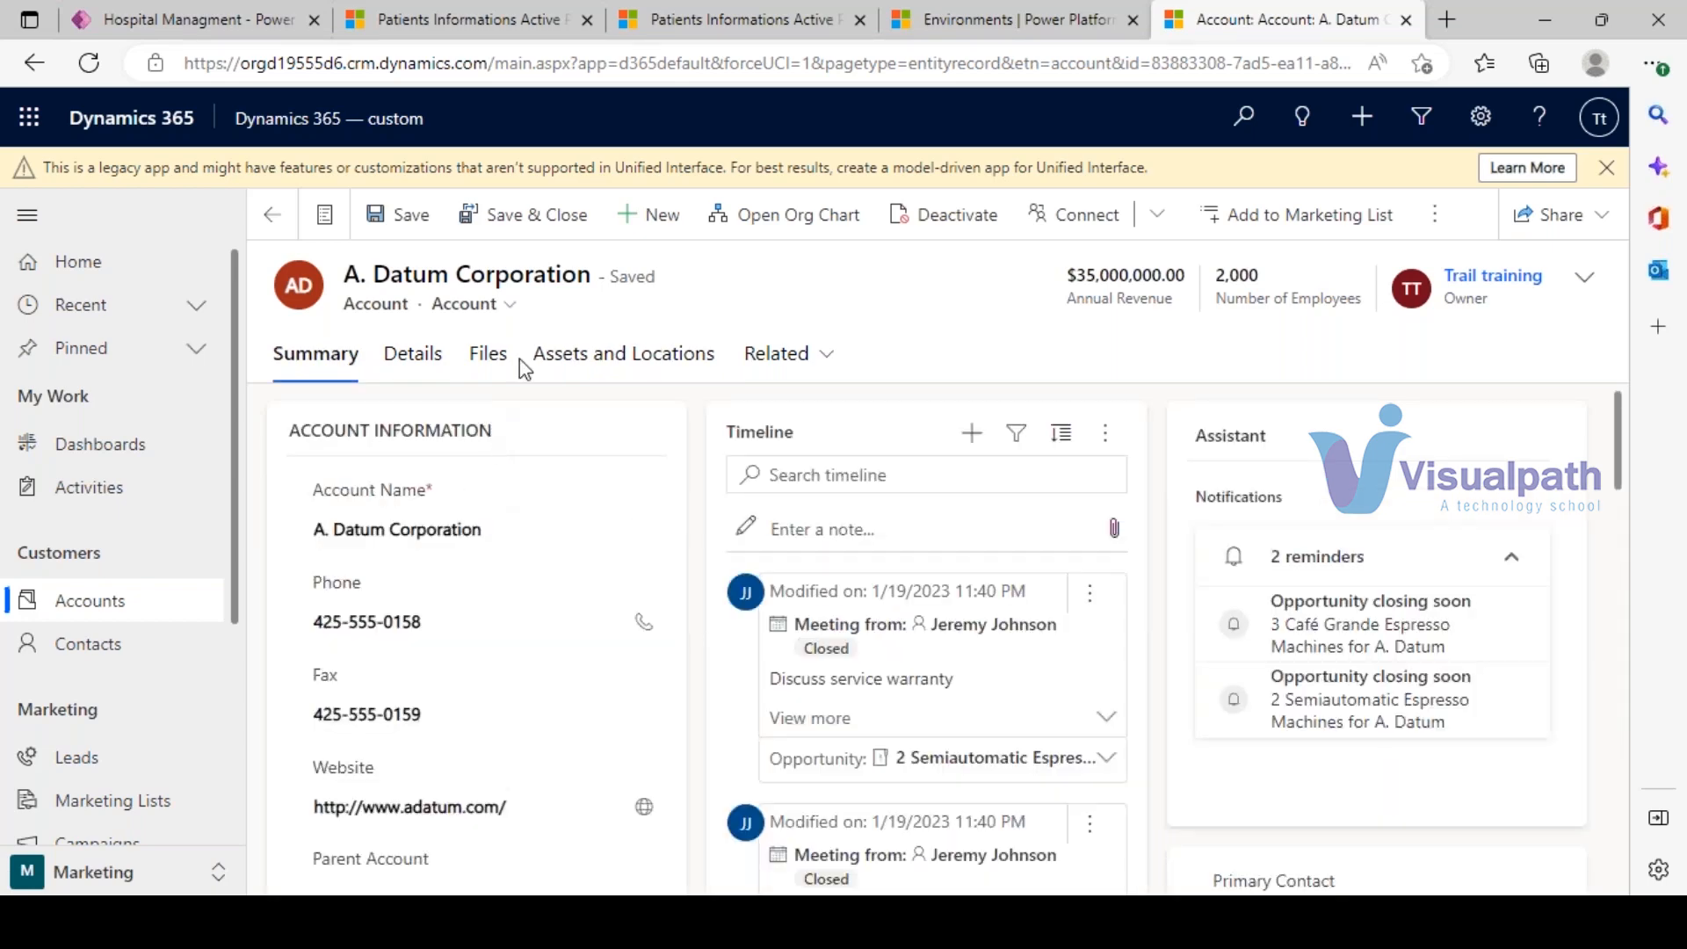
pyautogui.click(510, 306)
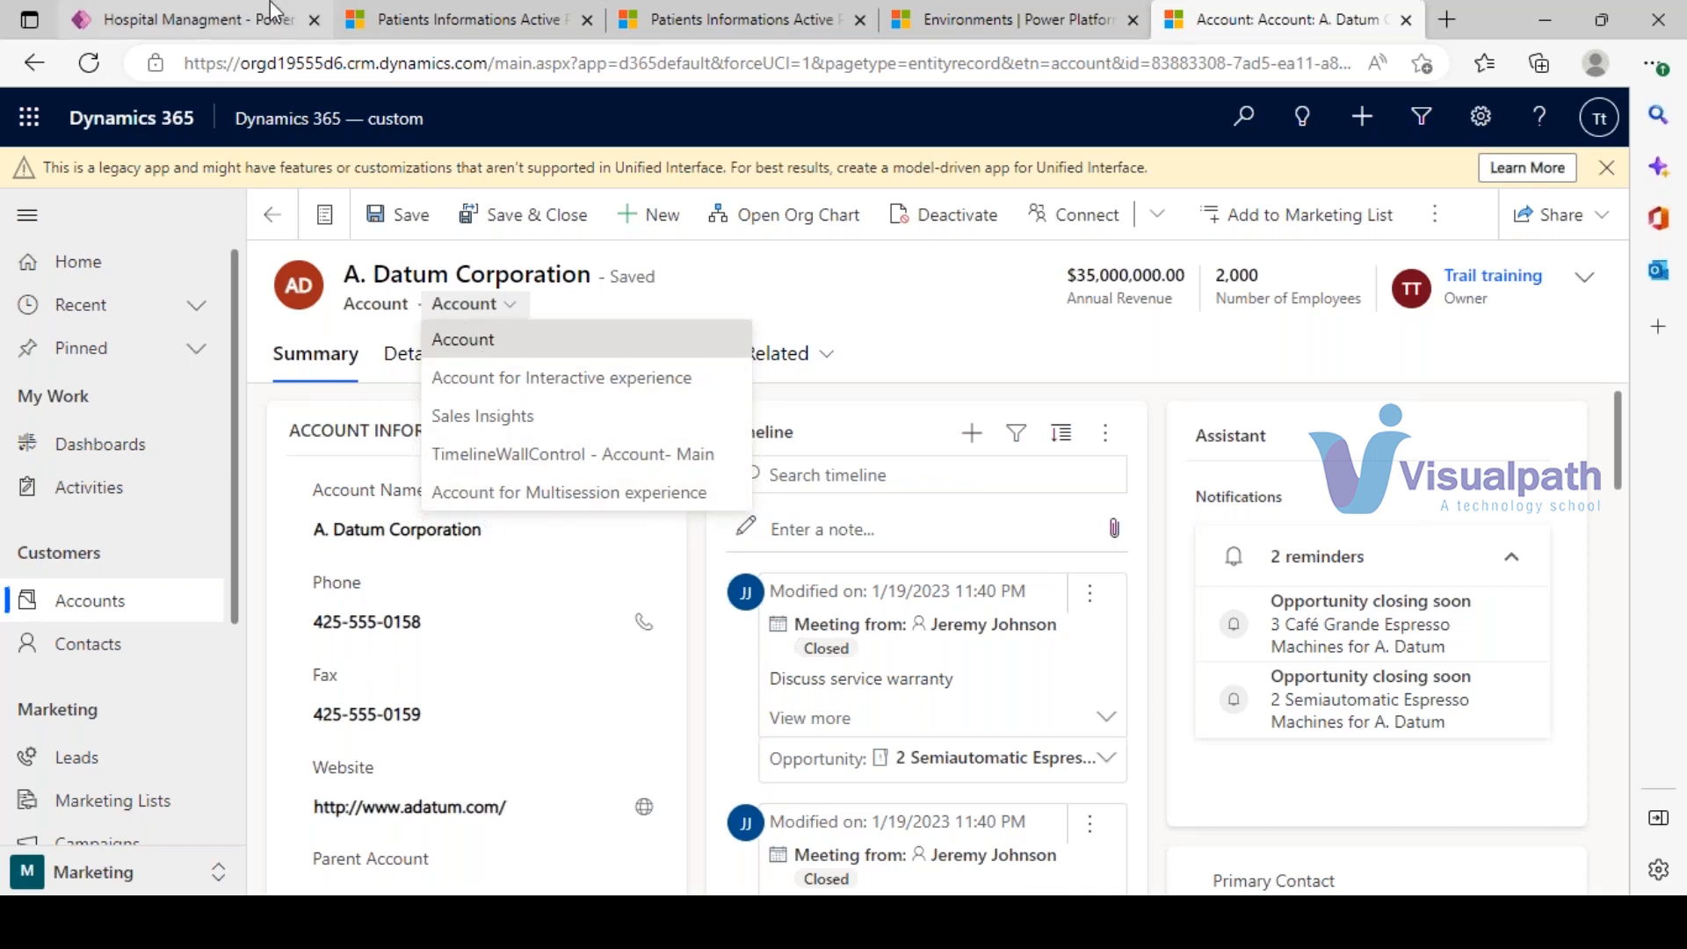
# Open the P1 patient record and close the duplicate Patients Informations tab
pyautogui.click(461, 19)
pyautogui.click(343, 362)
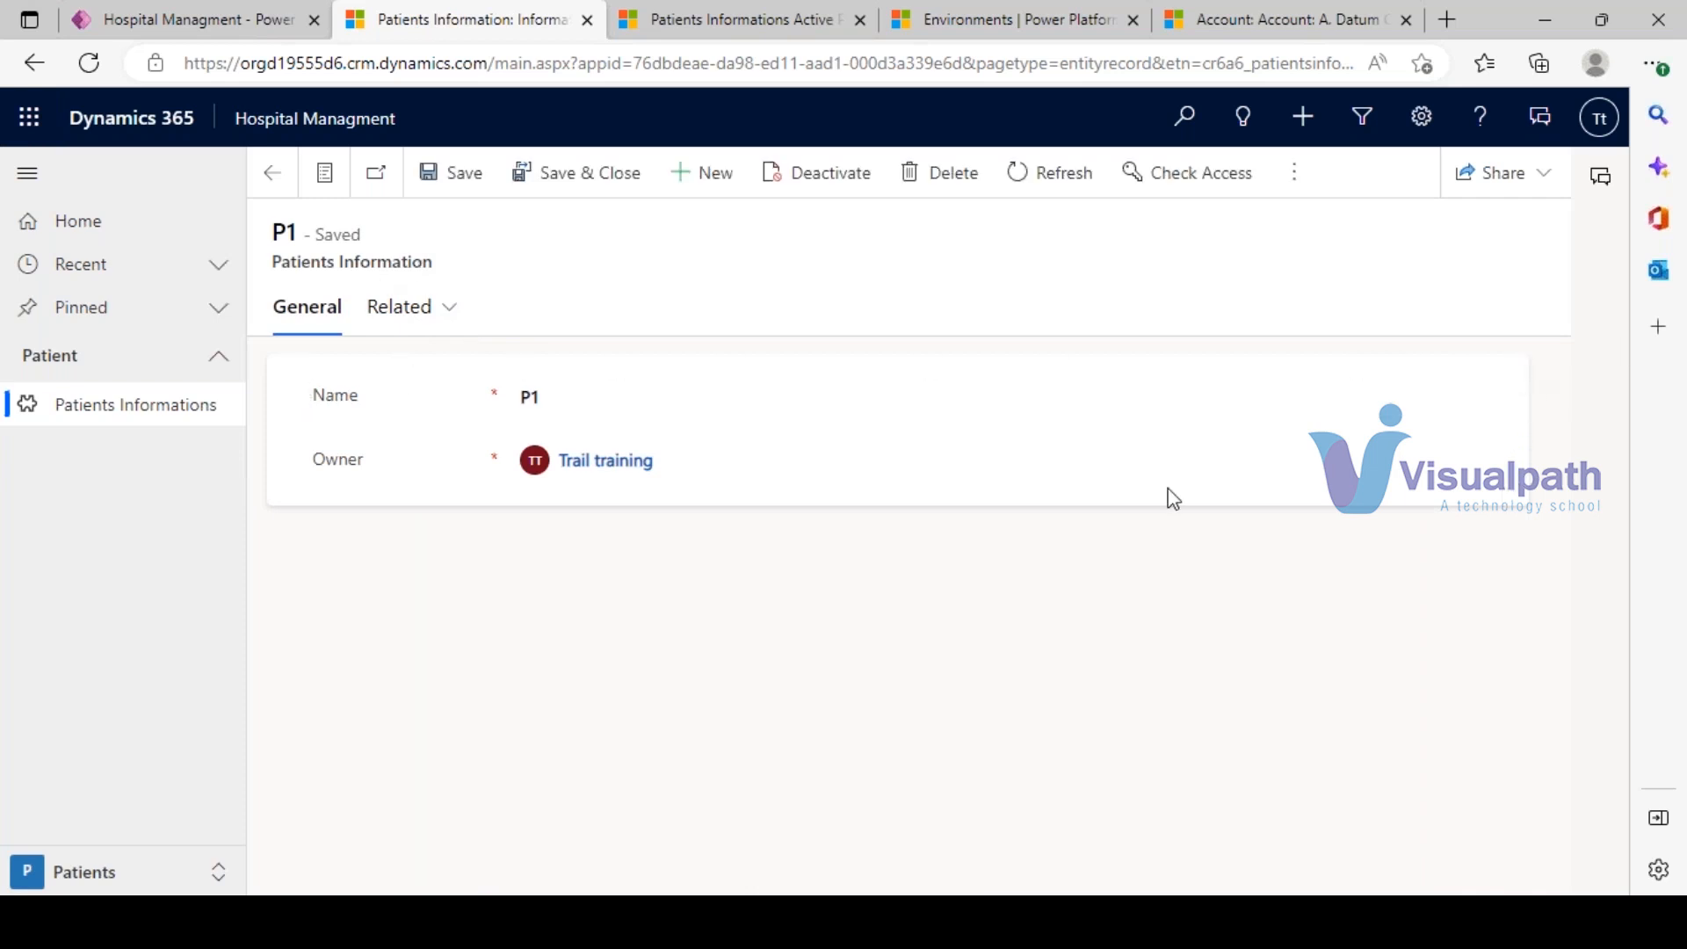
pyautogui.click(789, 12)
pyautogui.click(859, 21)
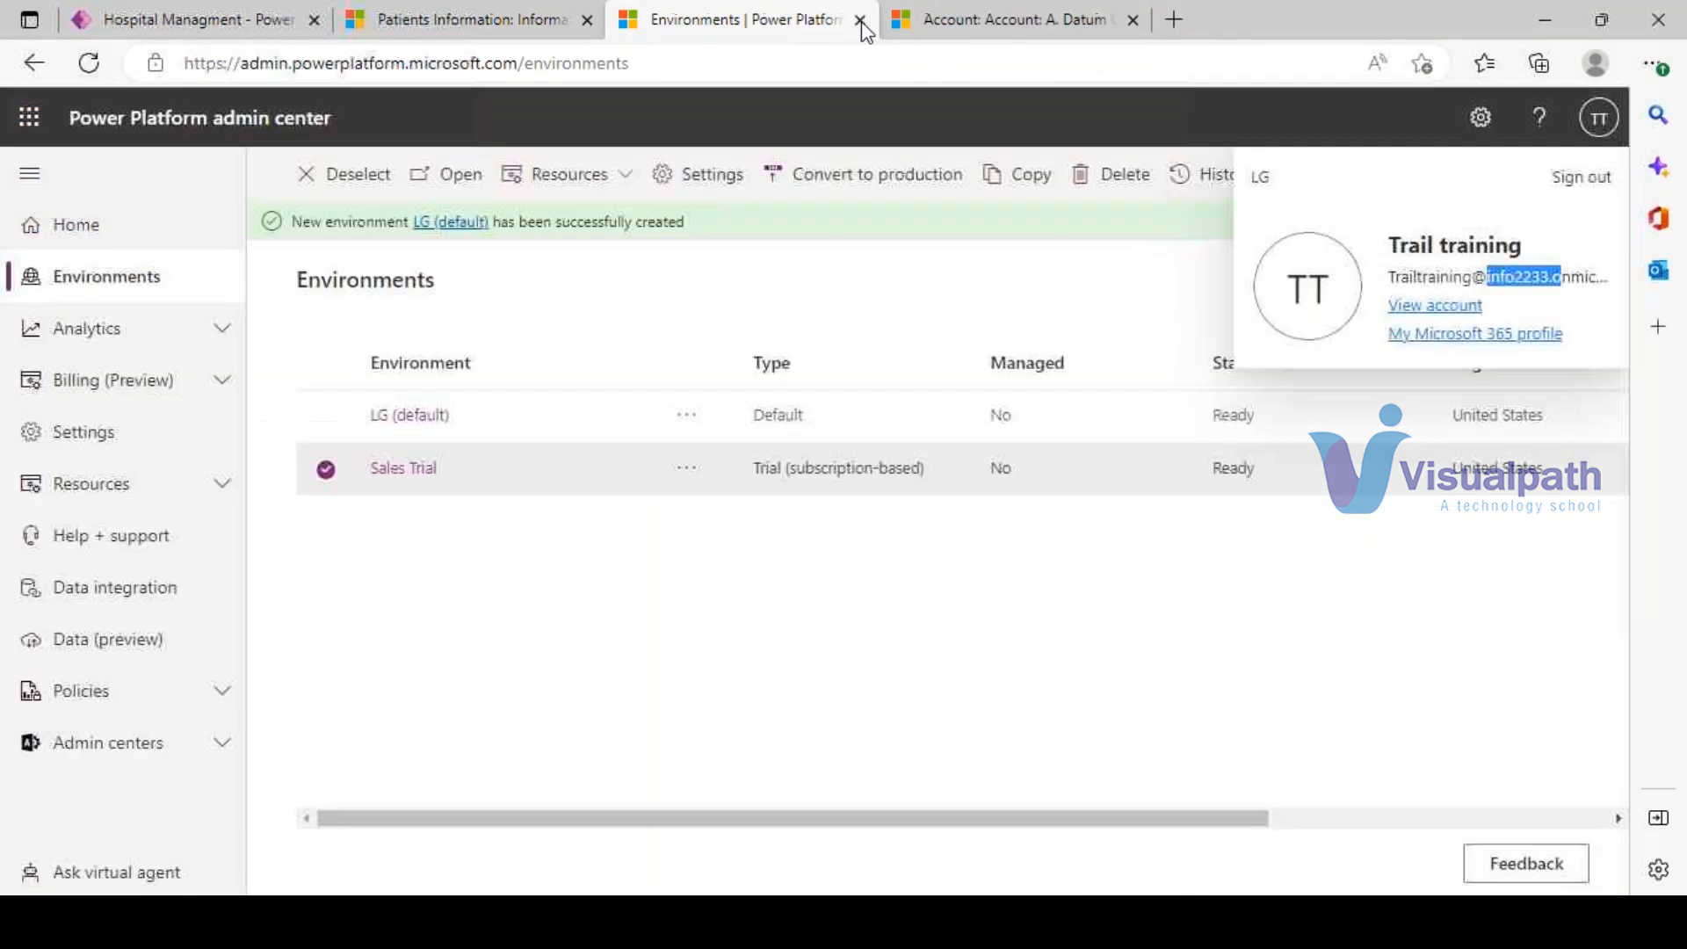
pyautogui.click(955, 25)
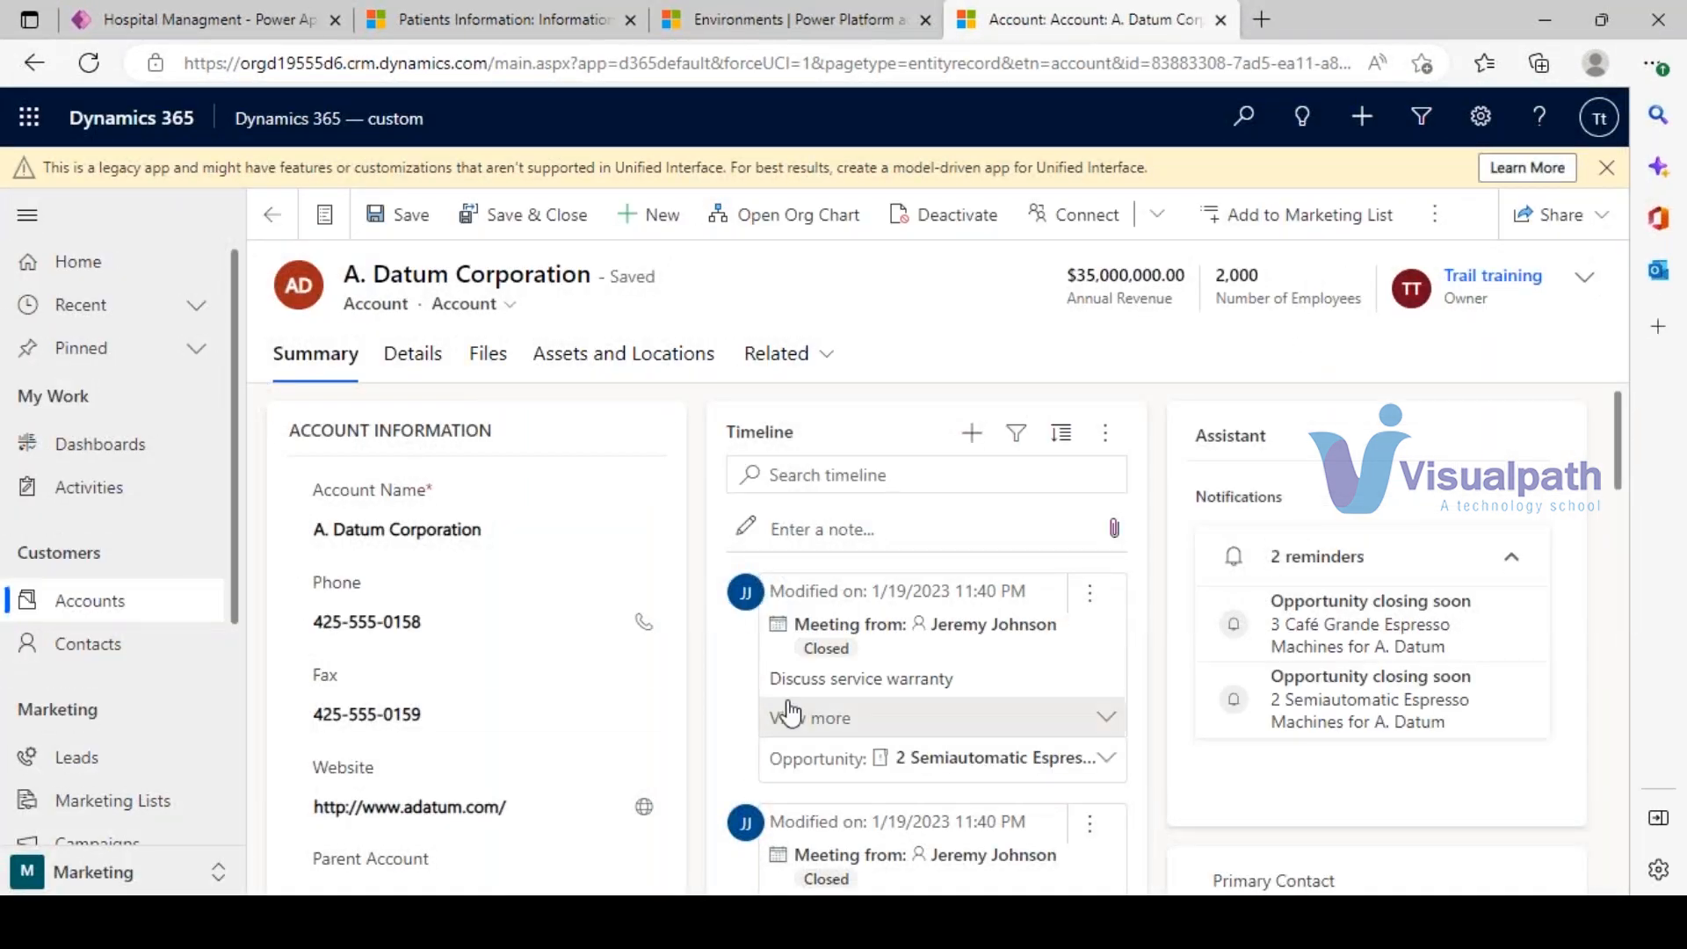
# View the A. Datum account in the Account for Interactive experience, Sales Insights and TimelineWallControl forms
pyautogui.click(508, 305)
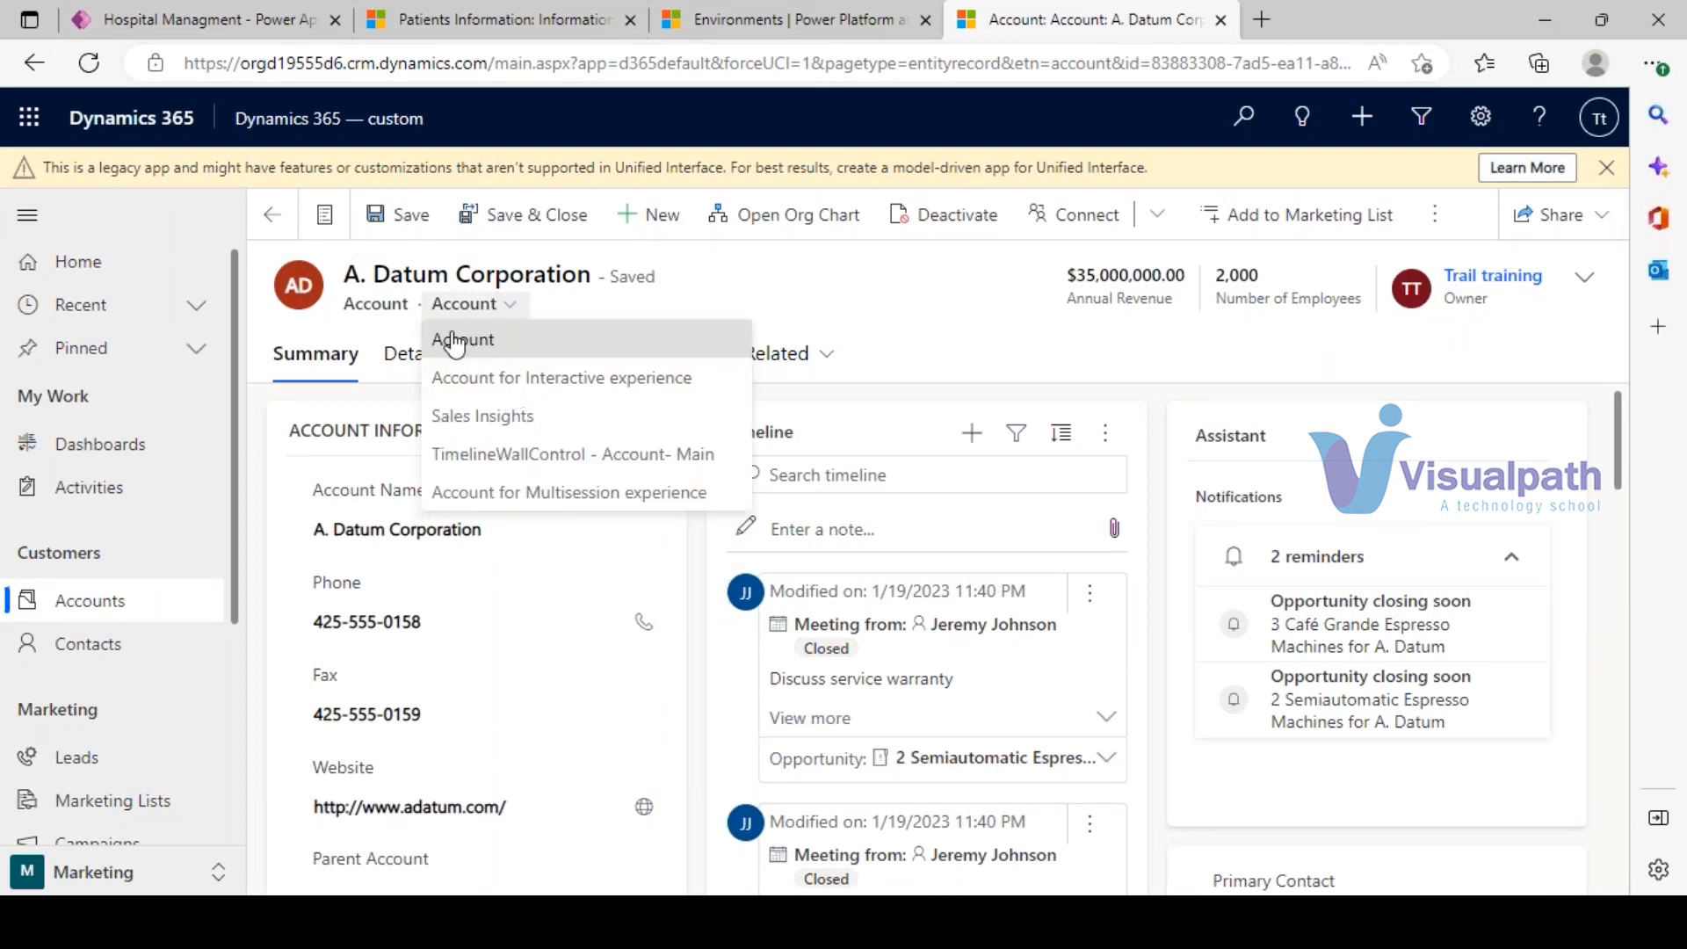
pyautogui.click(486, 380)
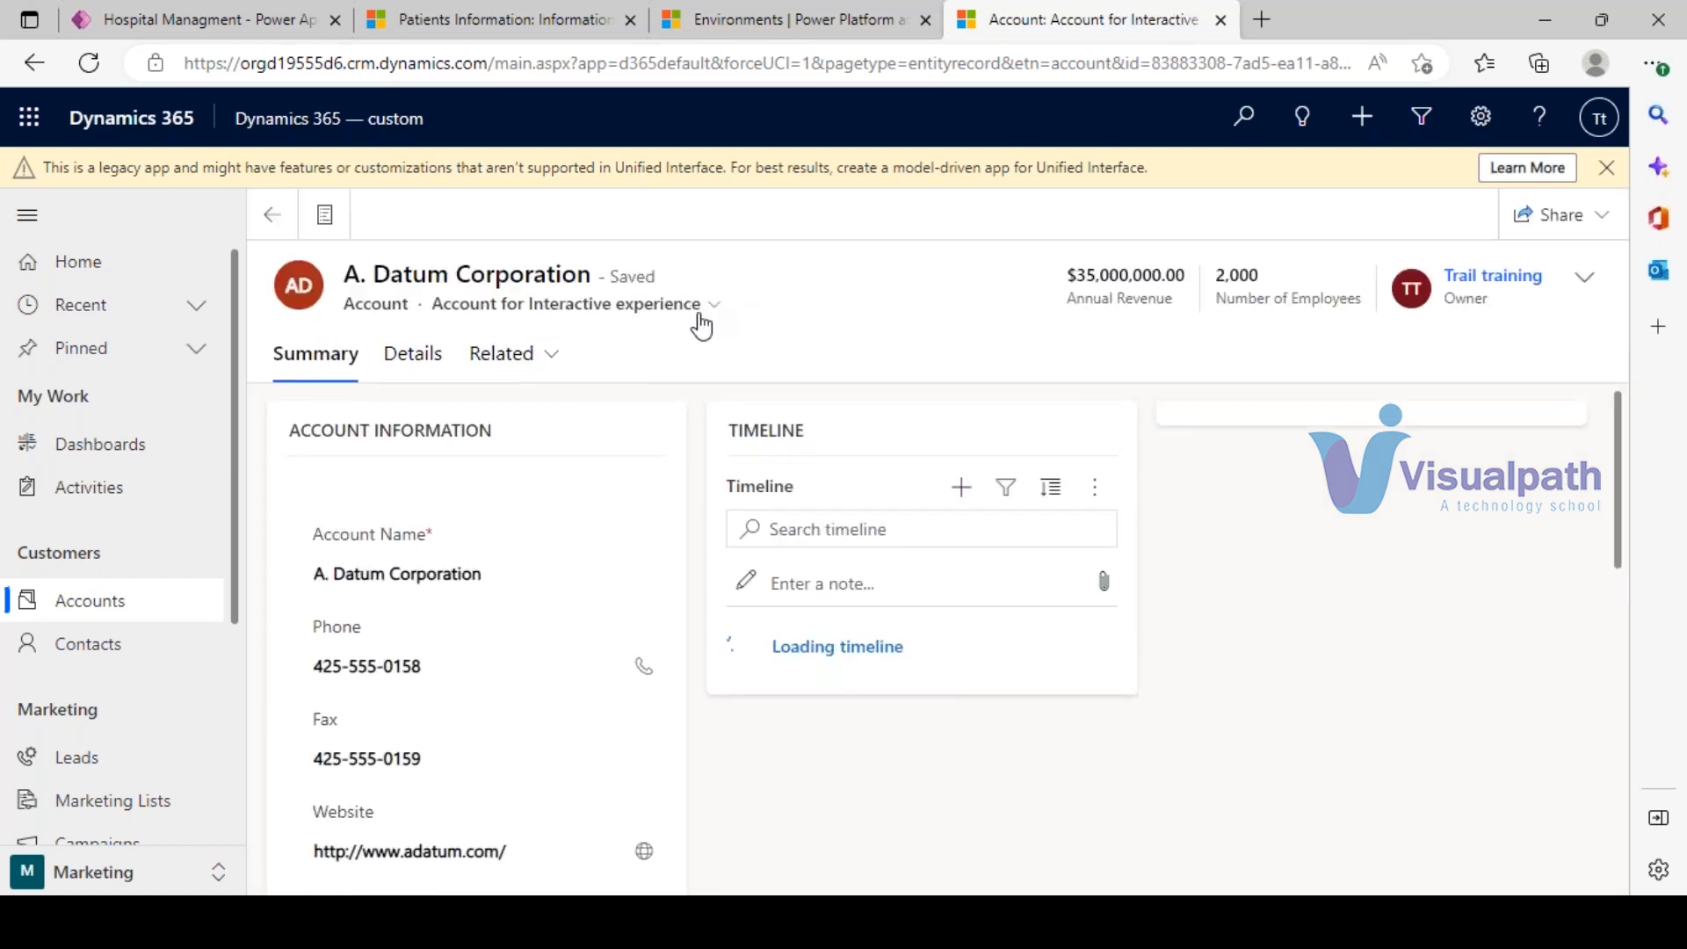
pyautogui.click(698, 305)
pyautogui.click(518, 421)
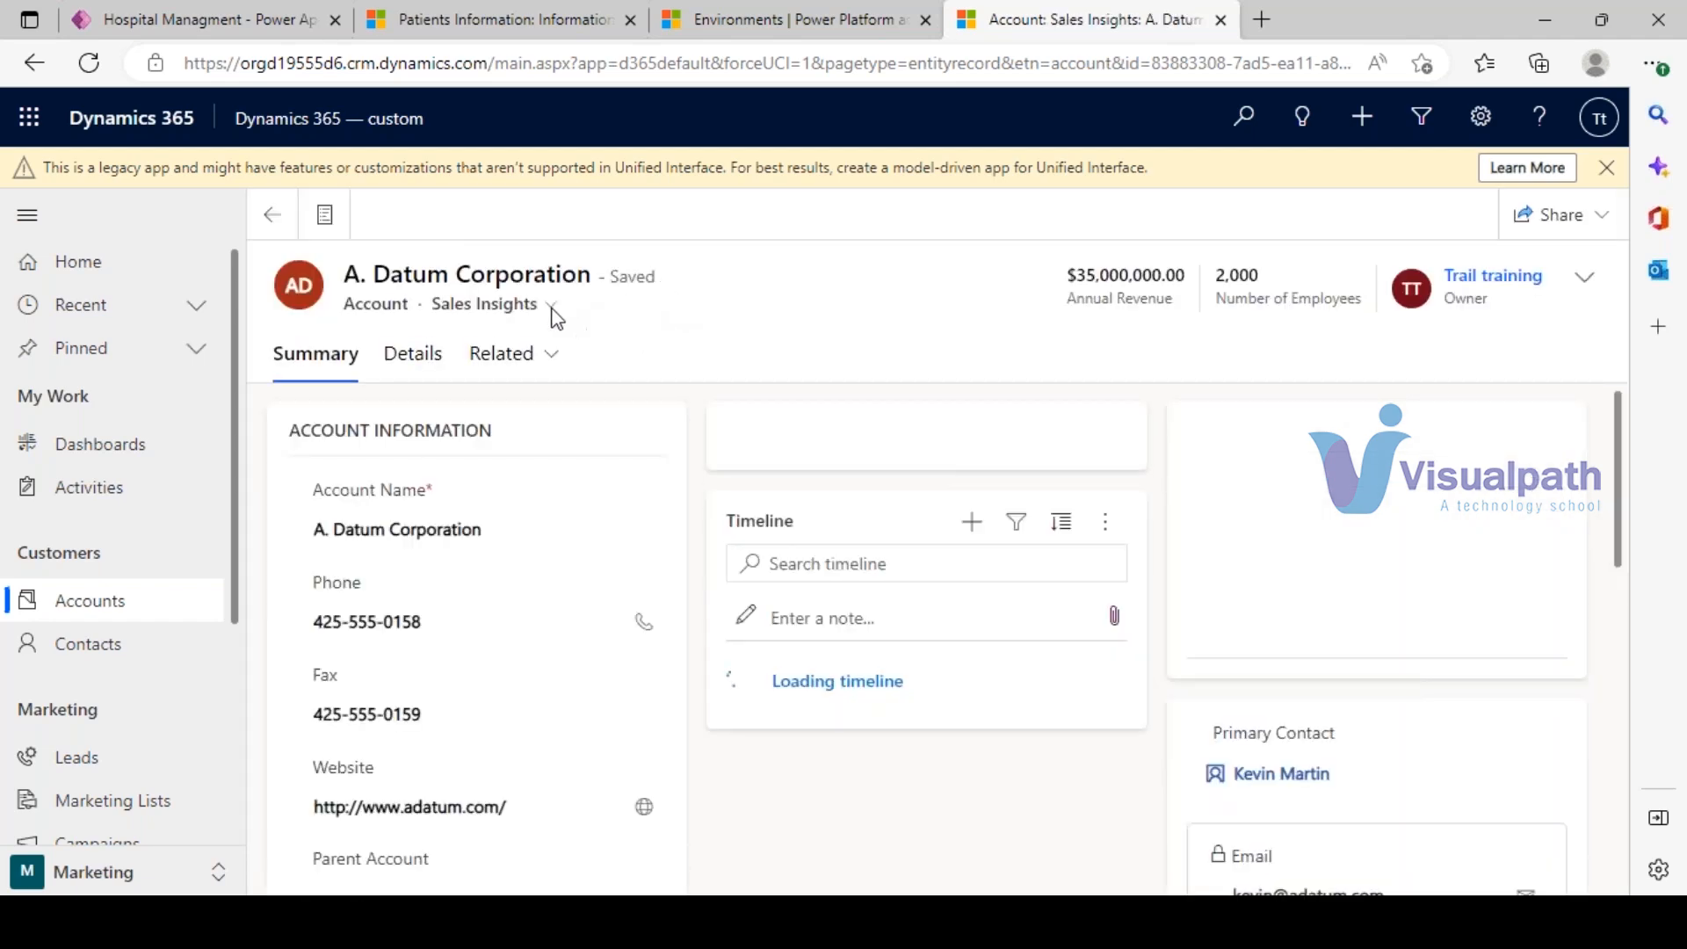
pyautogui.click(552, 306)
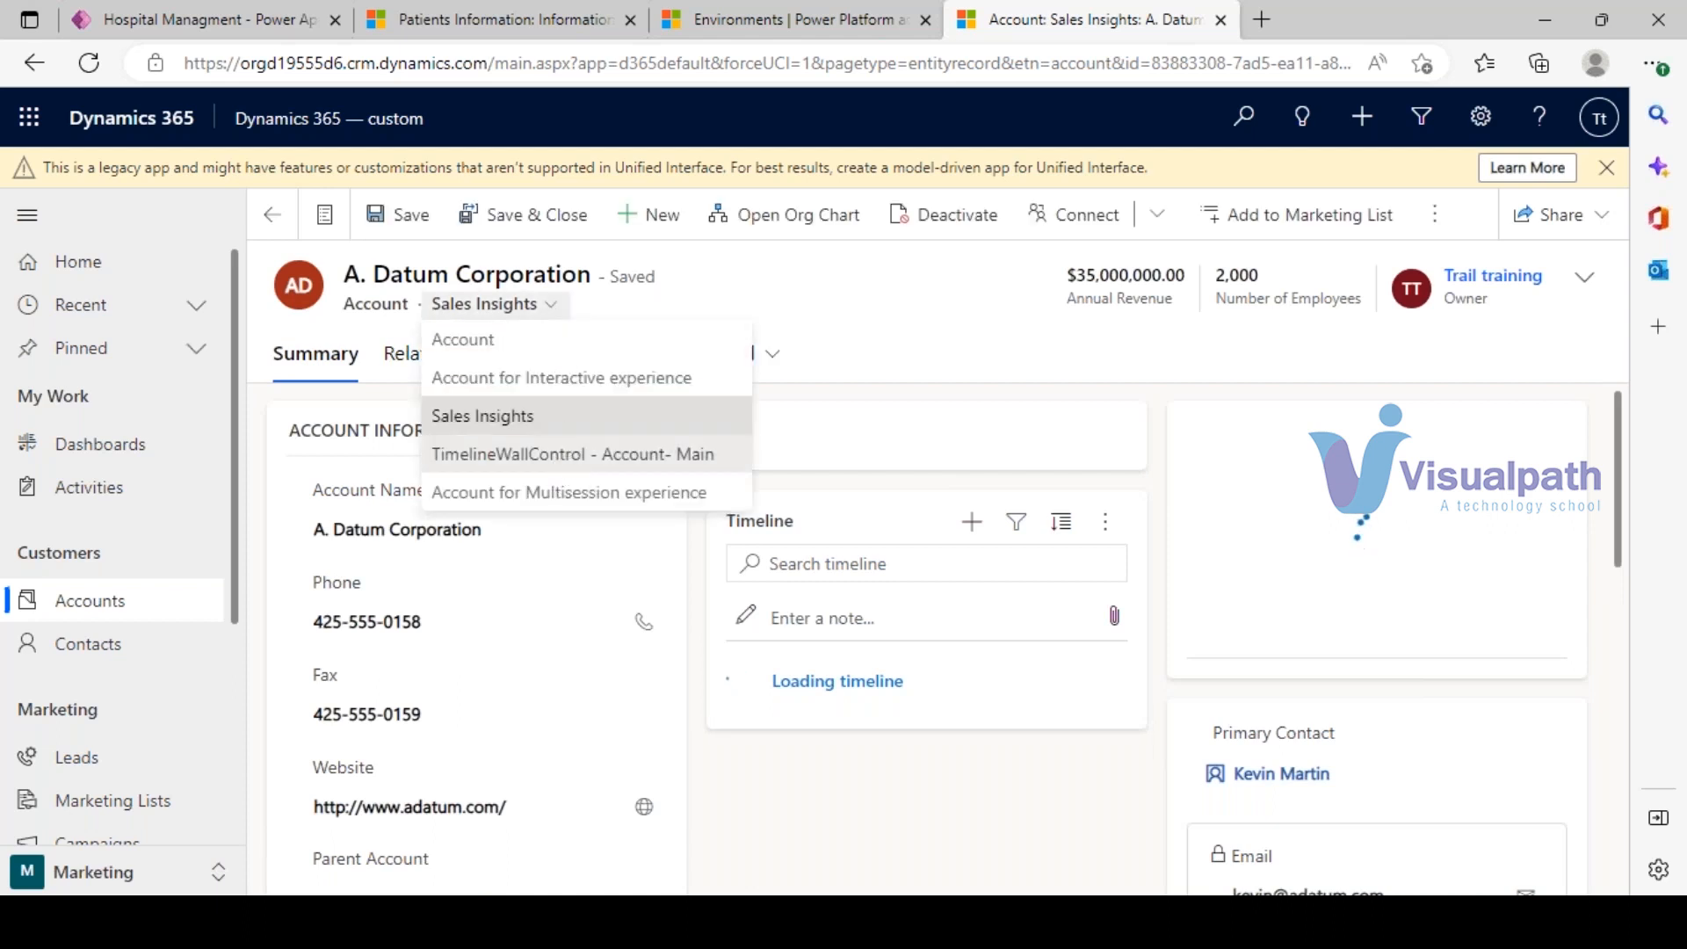
pyautogui.click(569, 455)
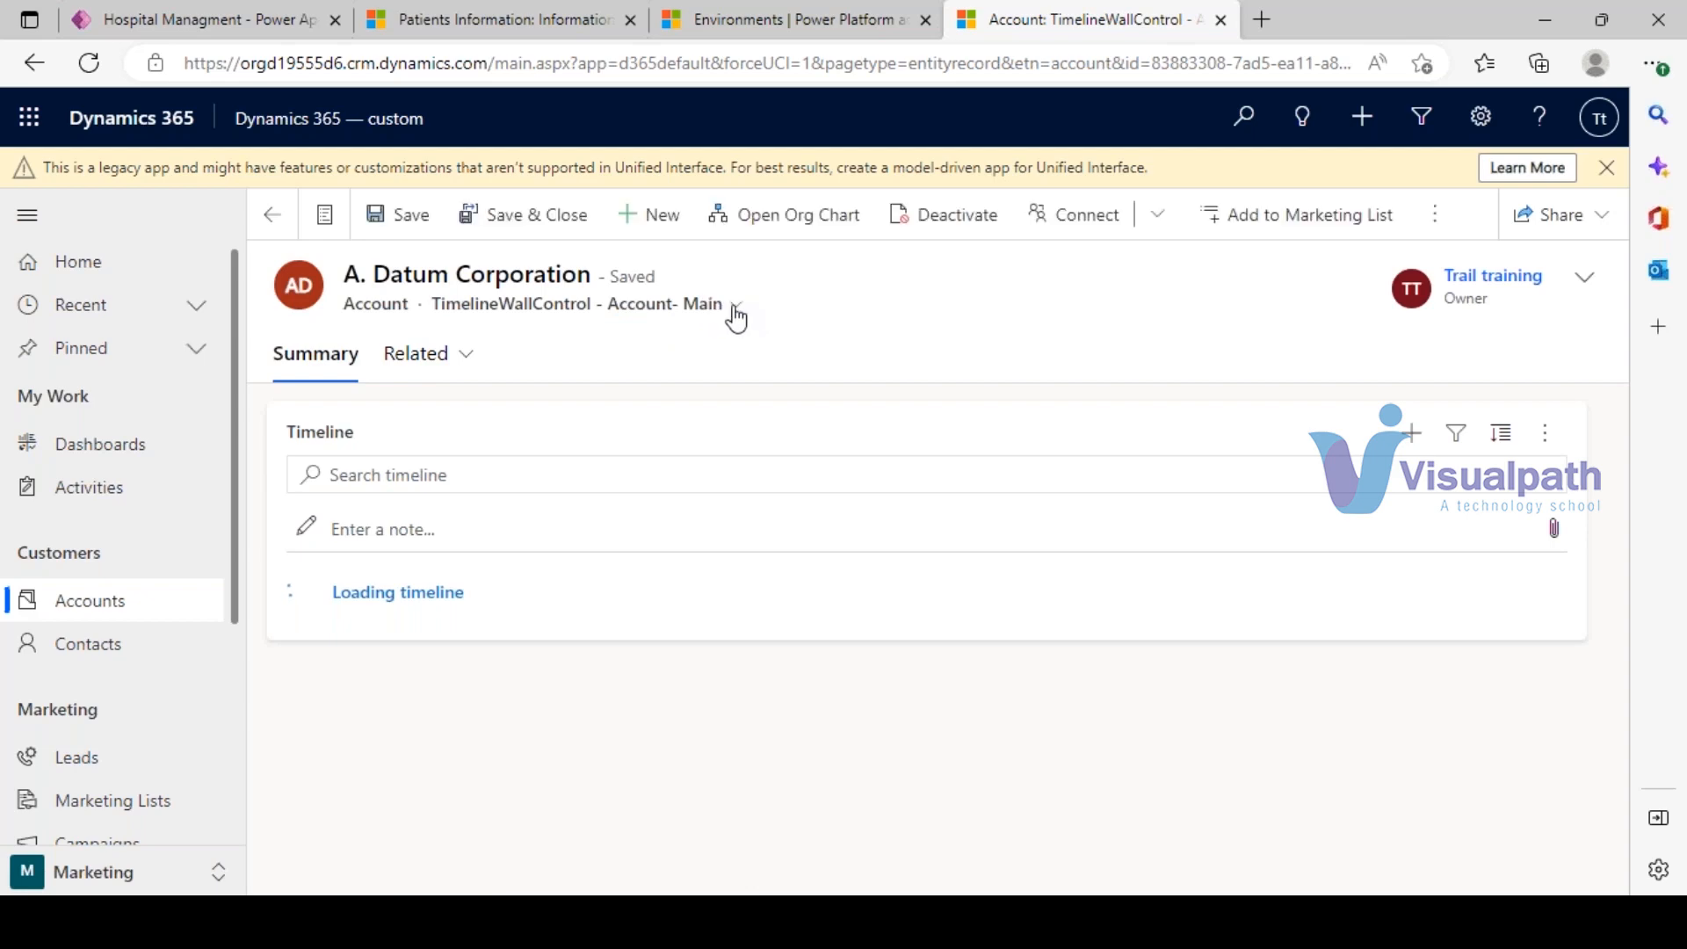
pyautogui.click(734, 309)
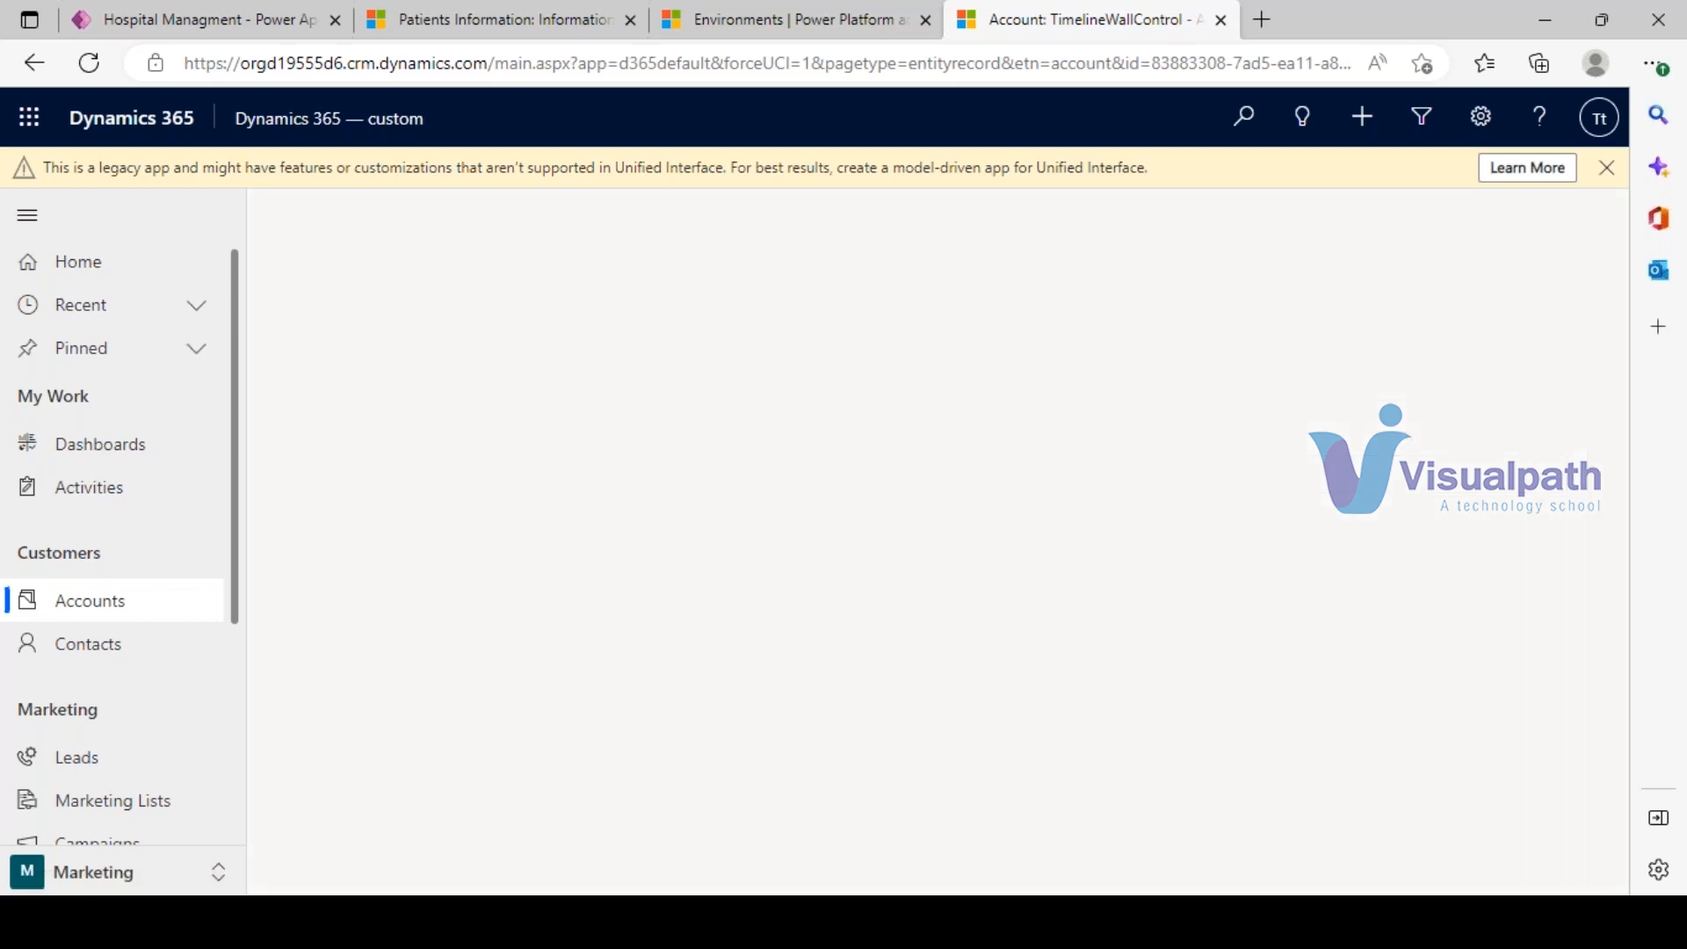
# Check the P1 record, then reload the patients list in the designer preview
pyautogui.click(166, 14)
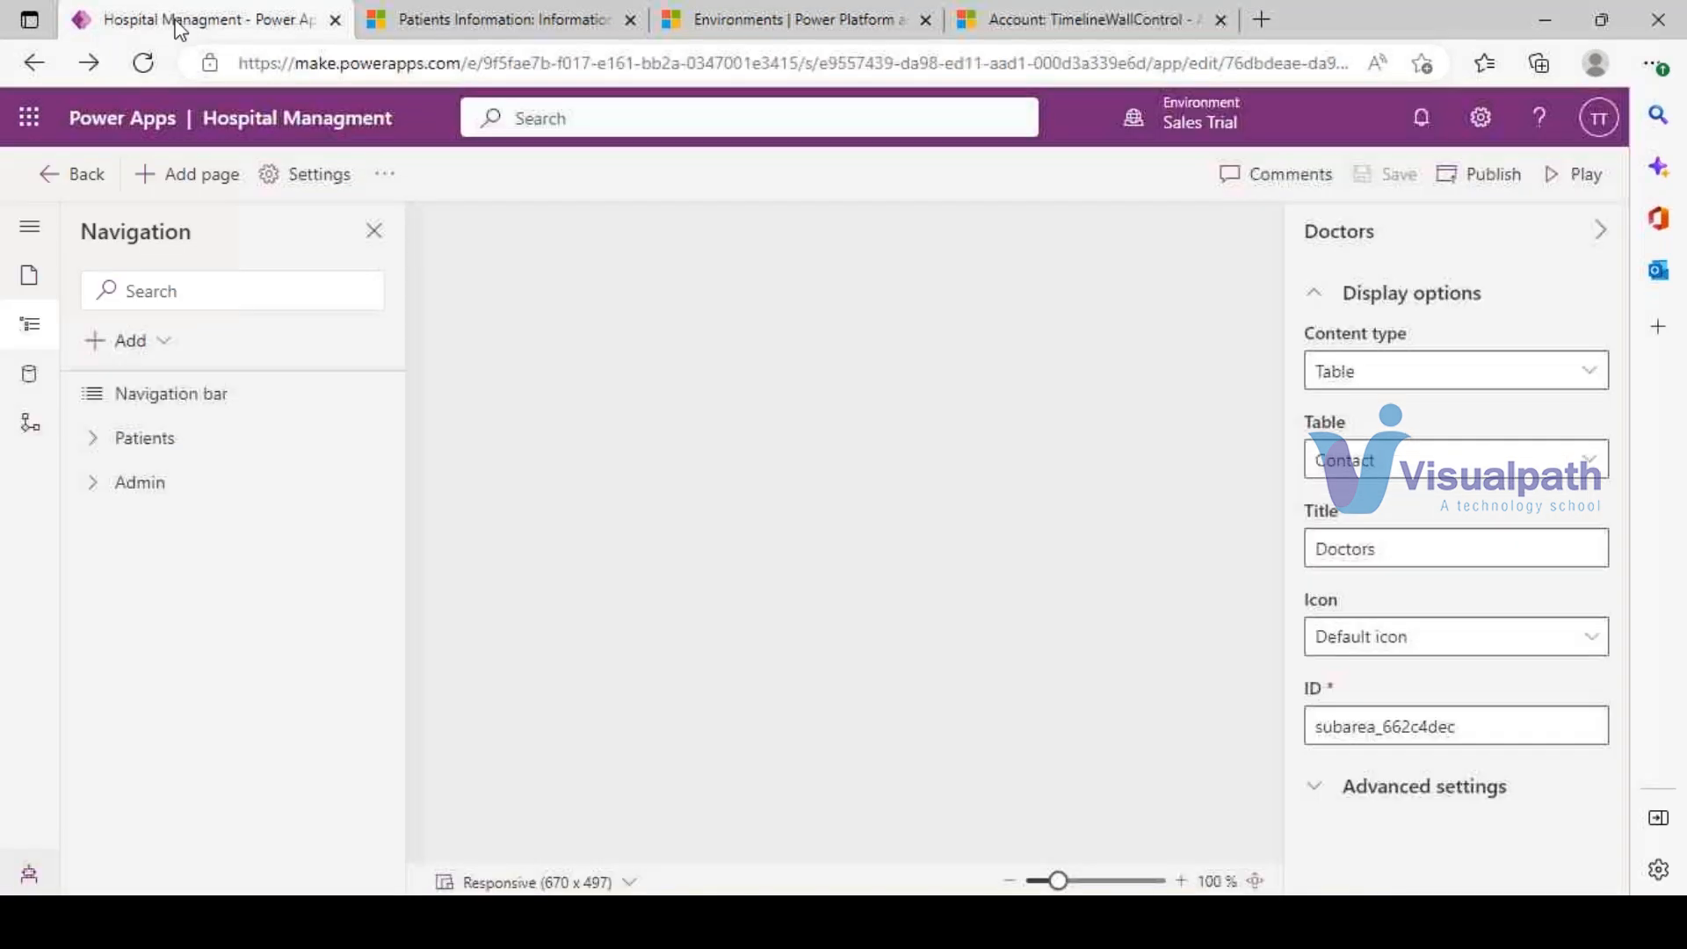
pyautogui.click(475, 14)
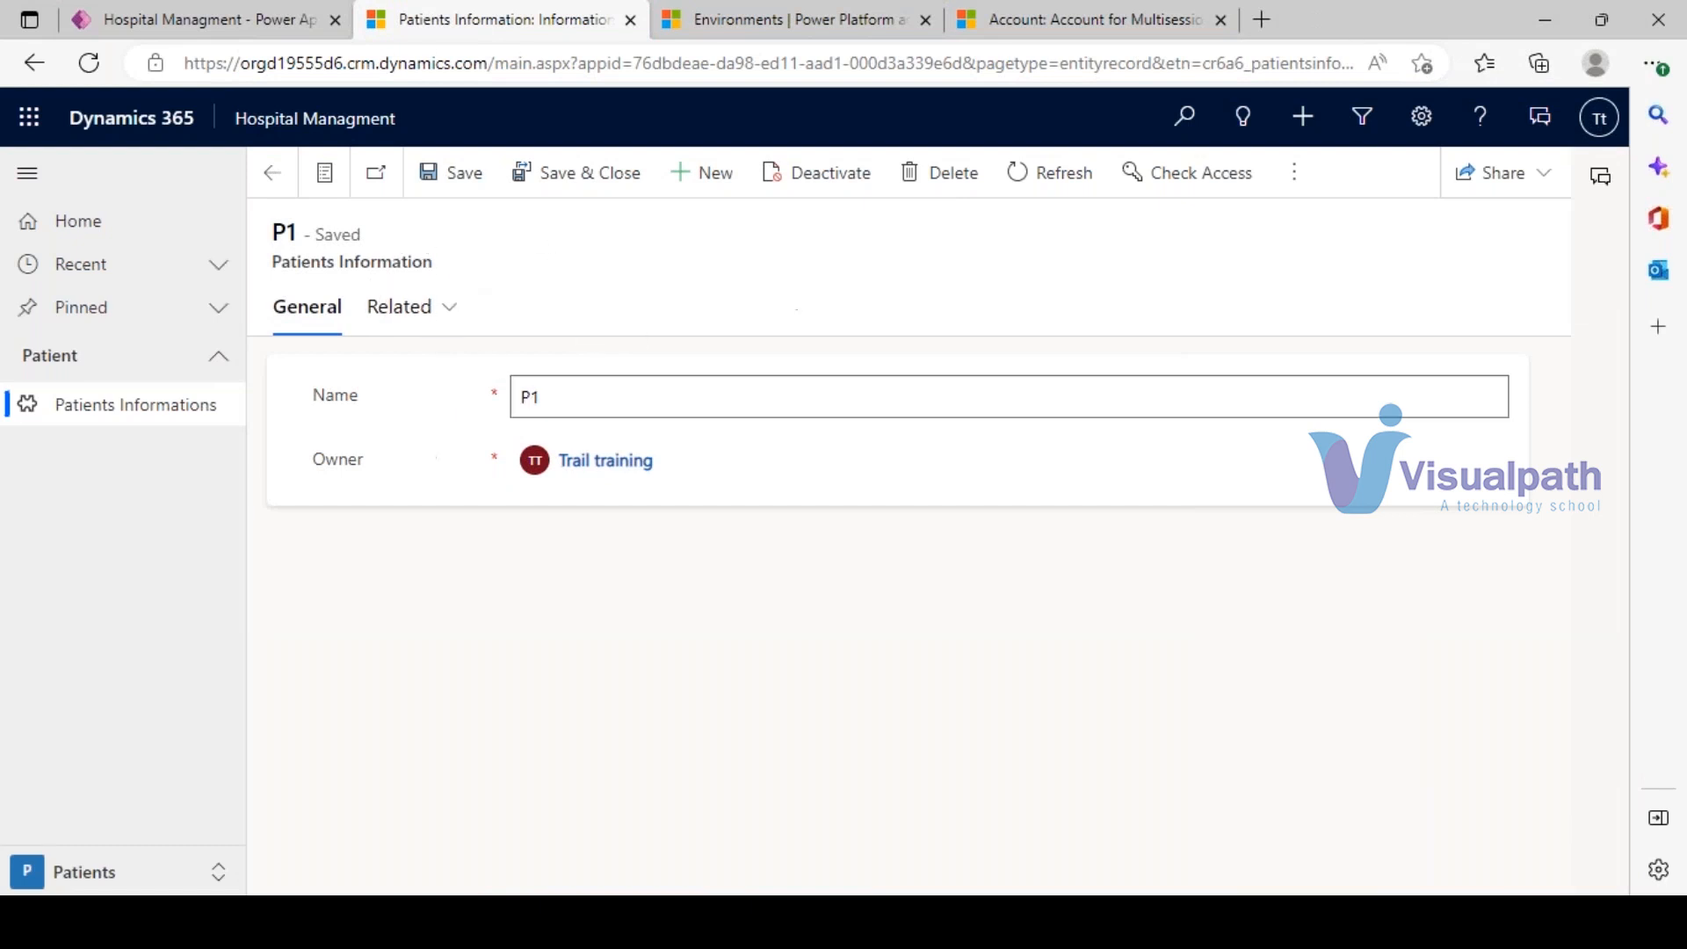
pyautogui.click(181, 19)
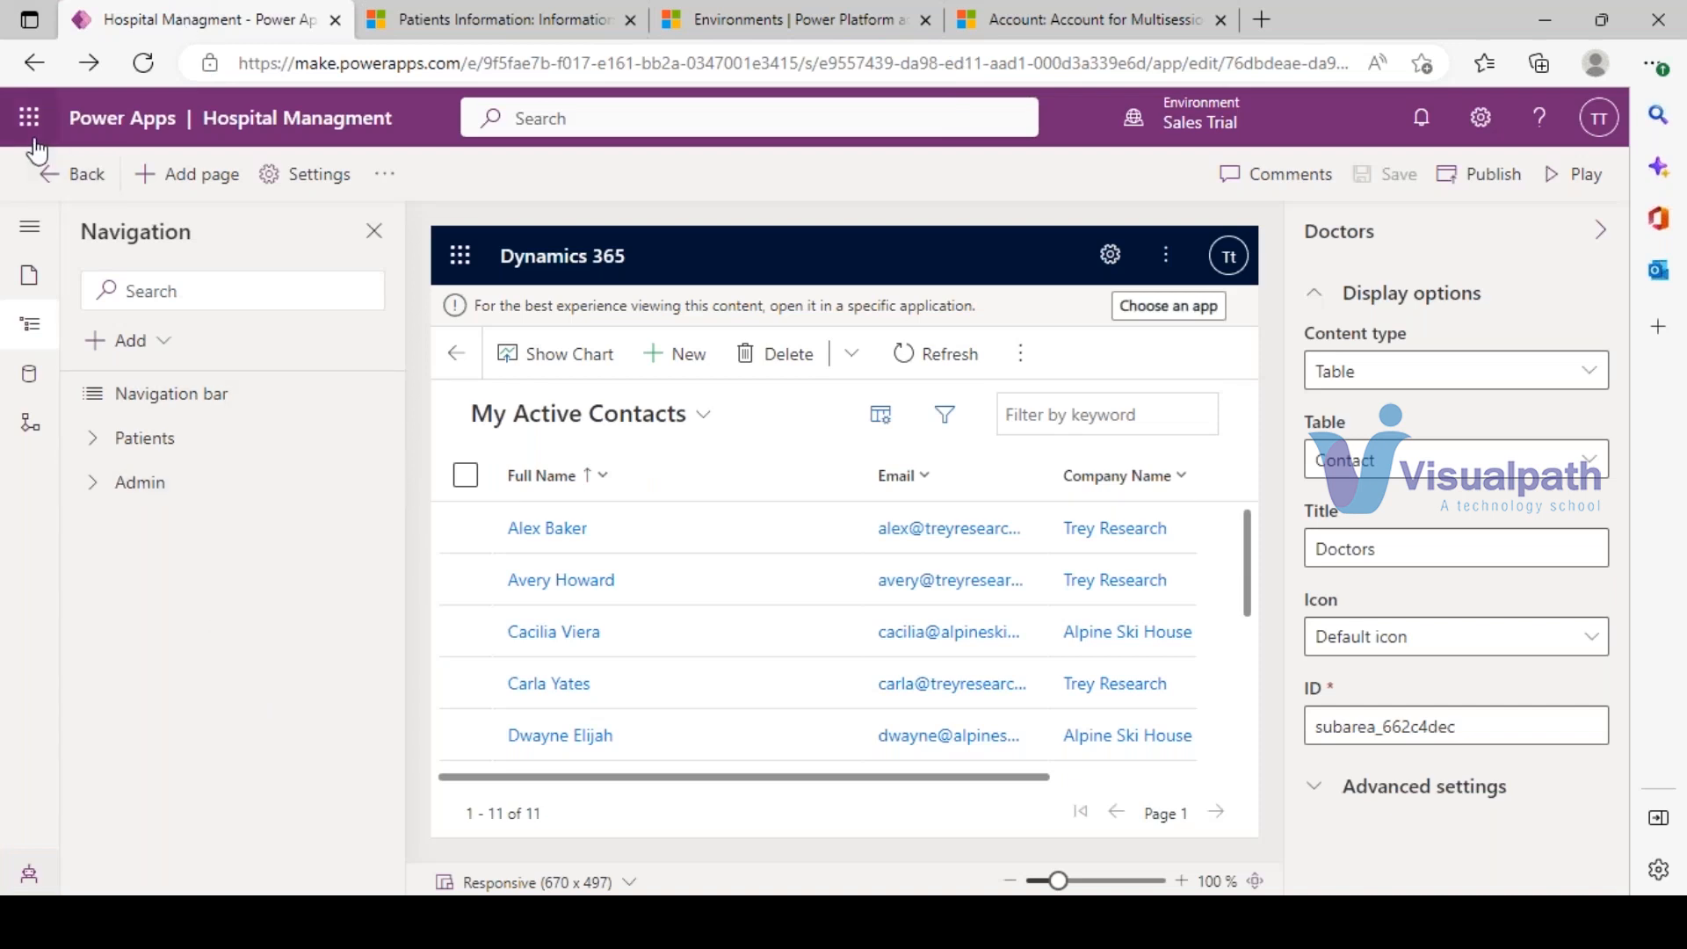
pyautogui.click(72, 184)
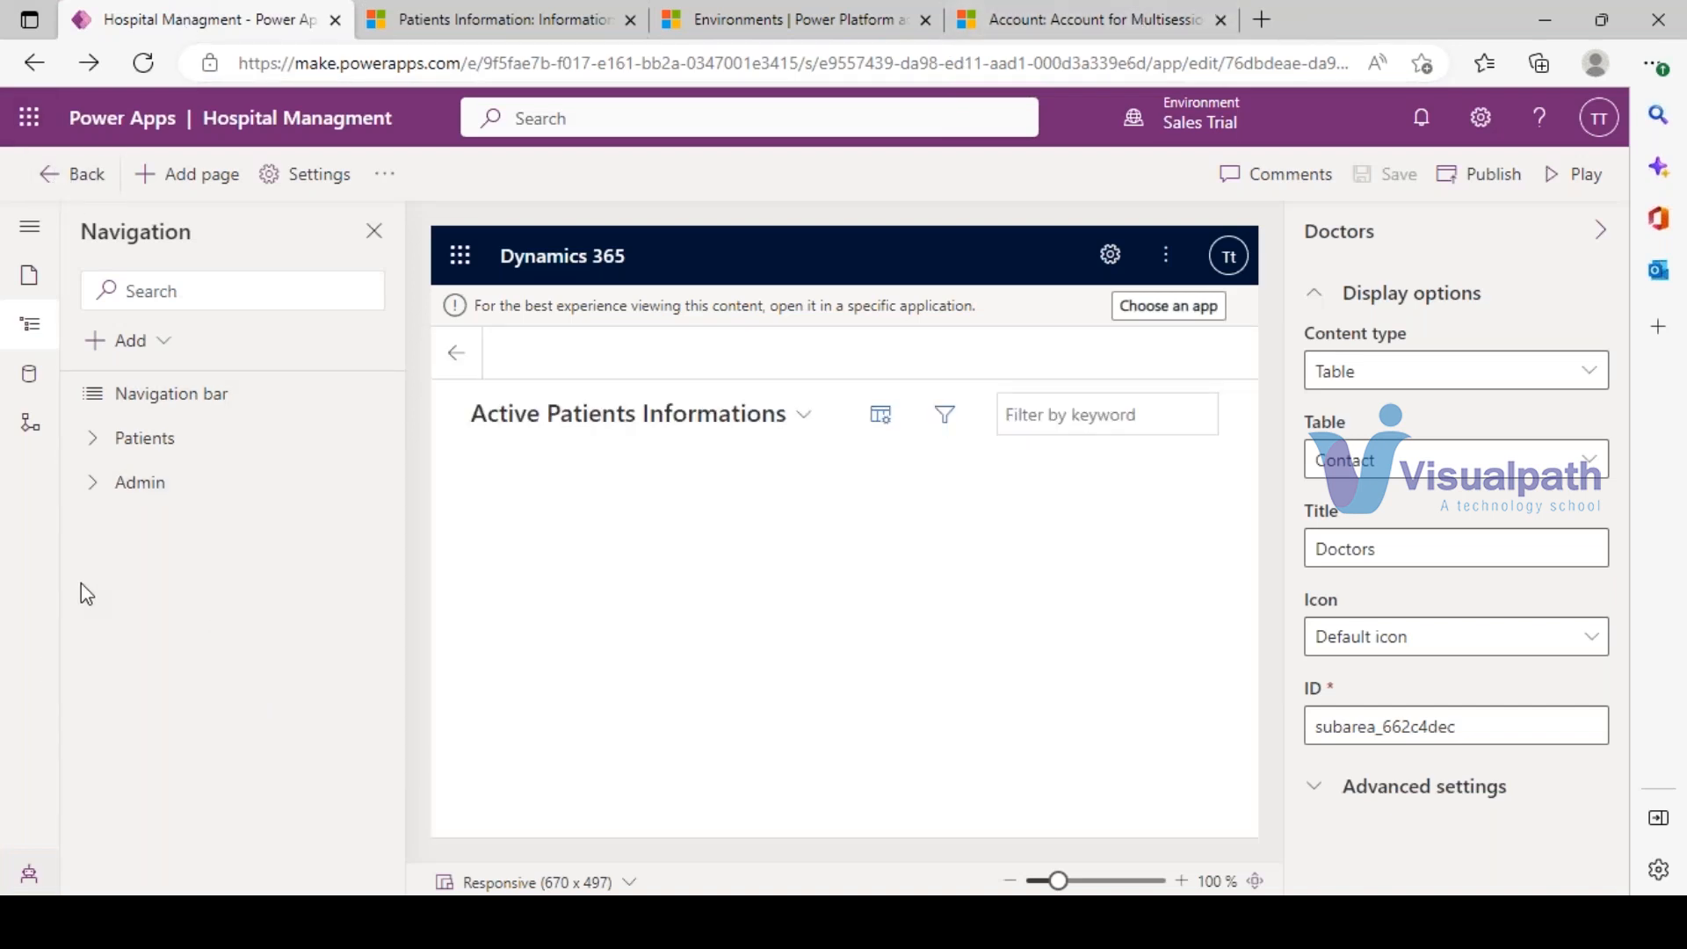
pyautogui.click(53, 175)
# Review the account form list once more, then exit the app designer to the solution
pyautogui.click(1070, 15)
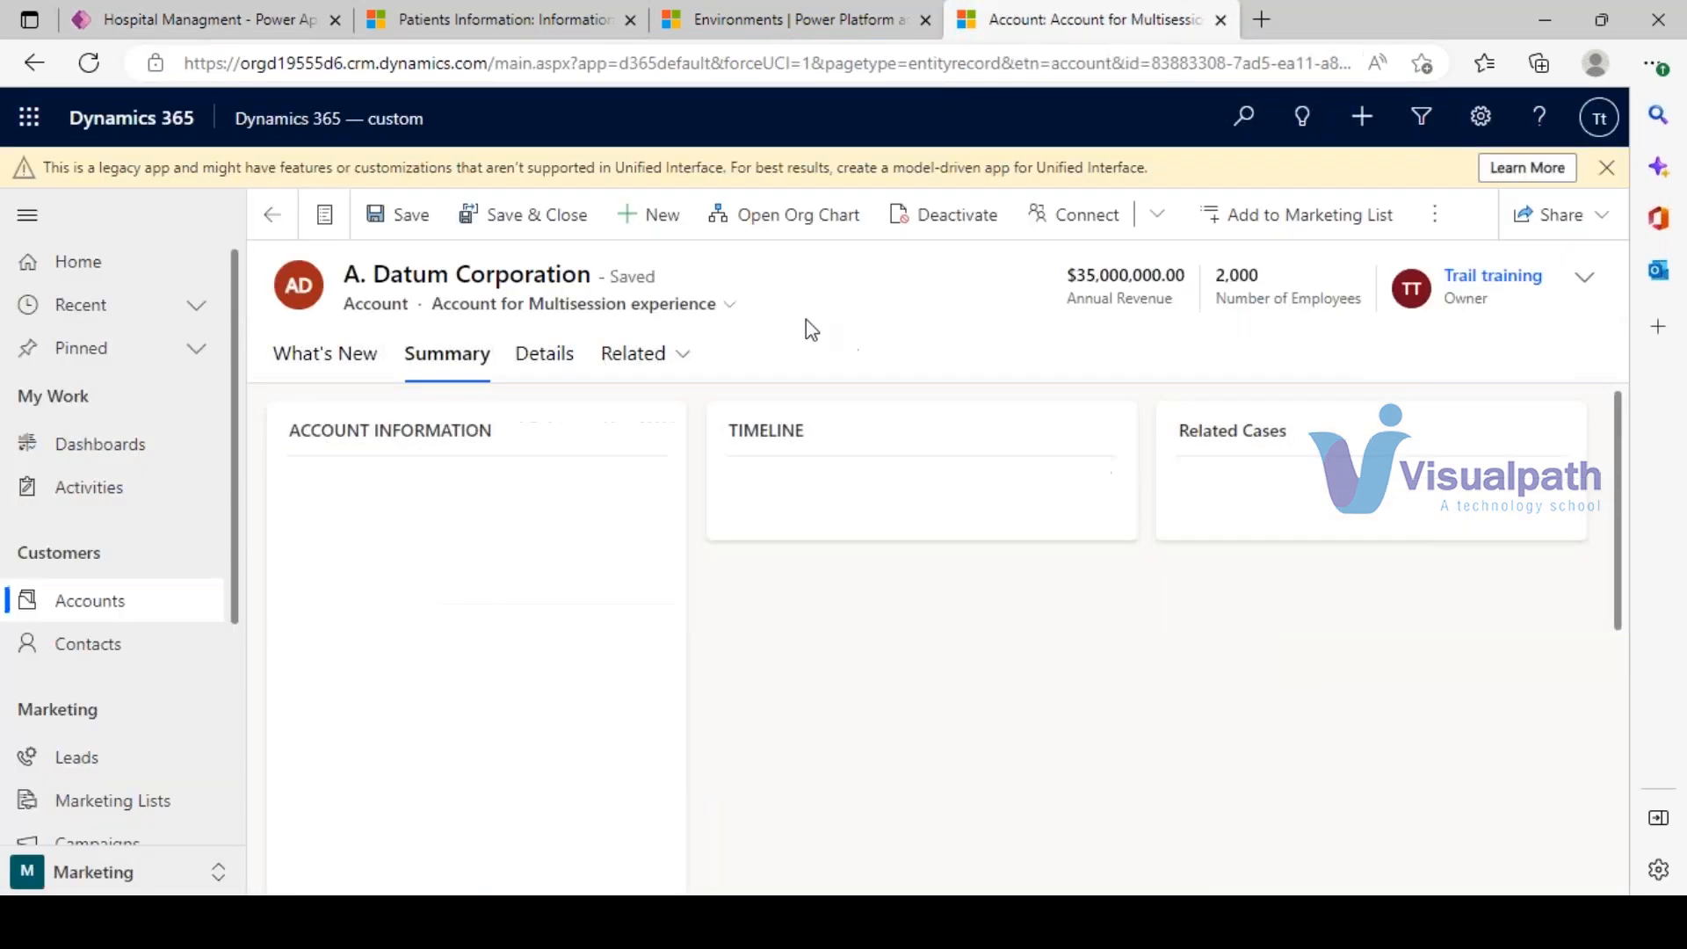
pyautogui.click(576, 305)
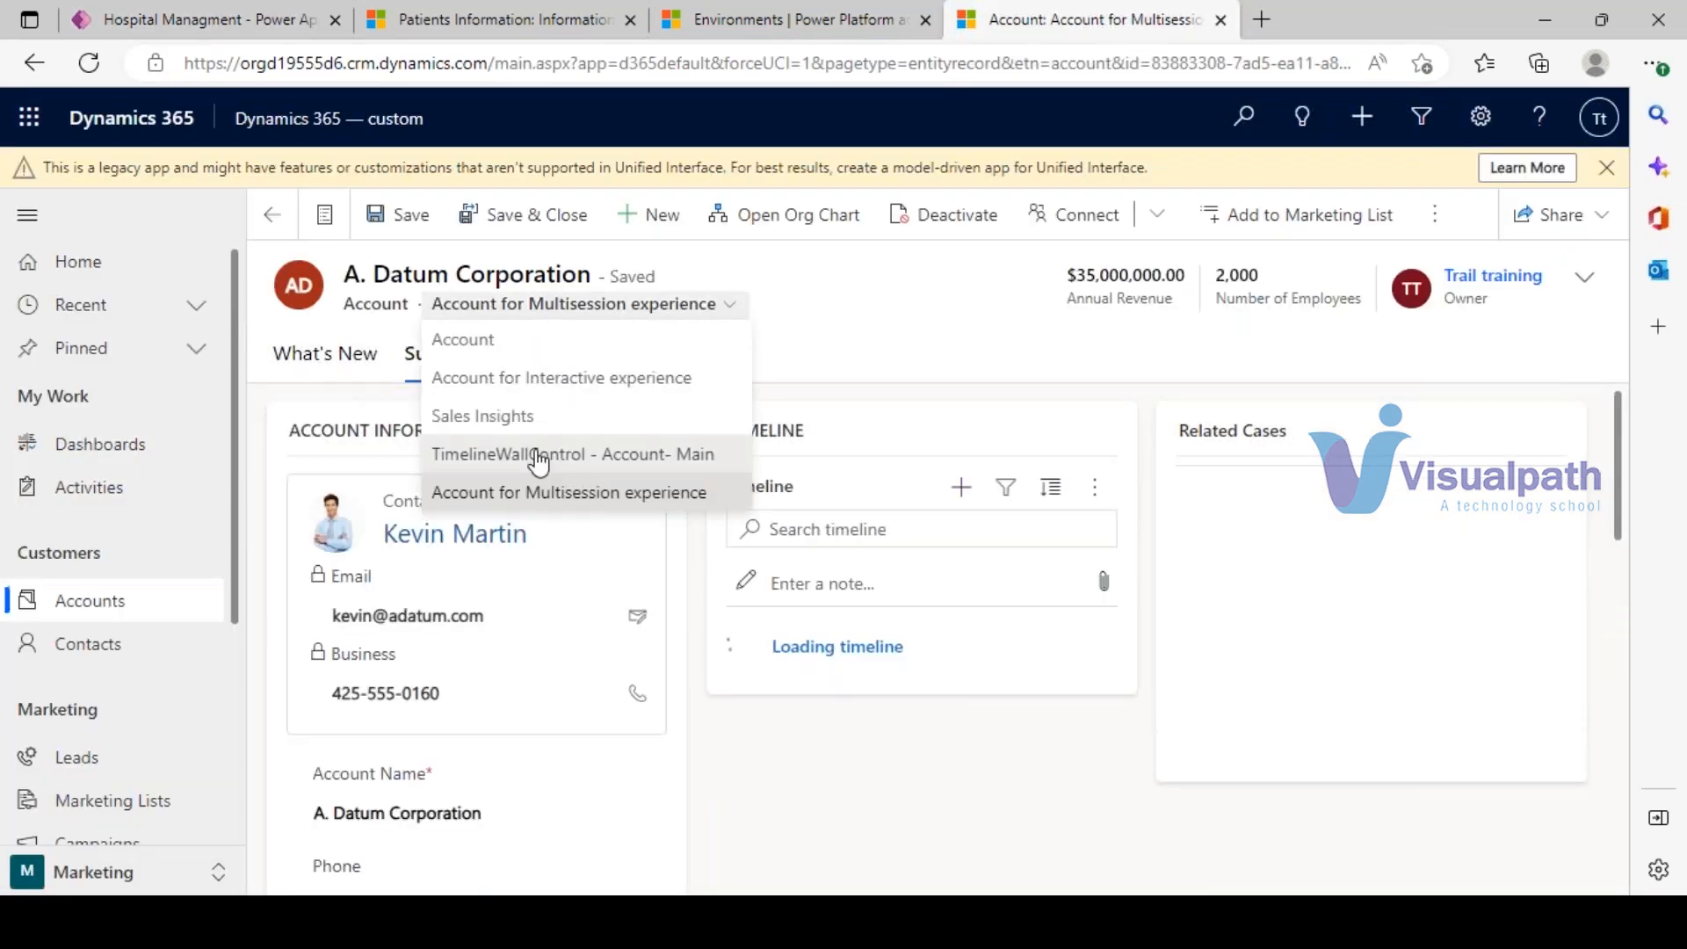
pyautogui.click(211, 12)
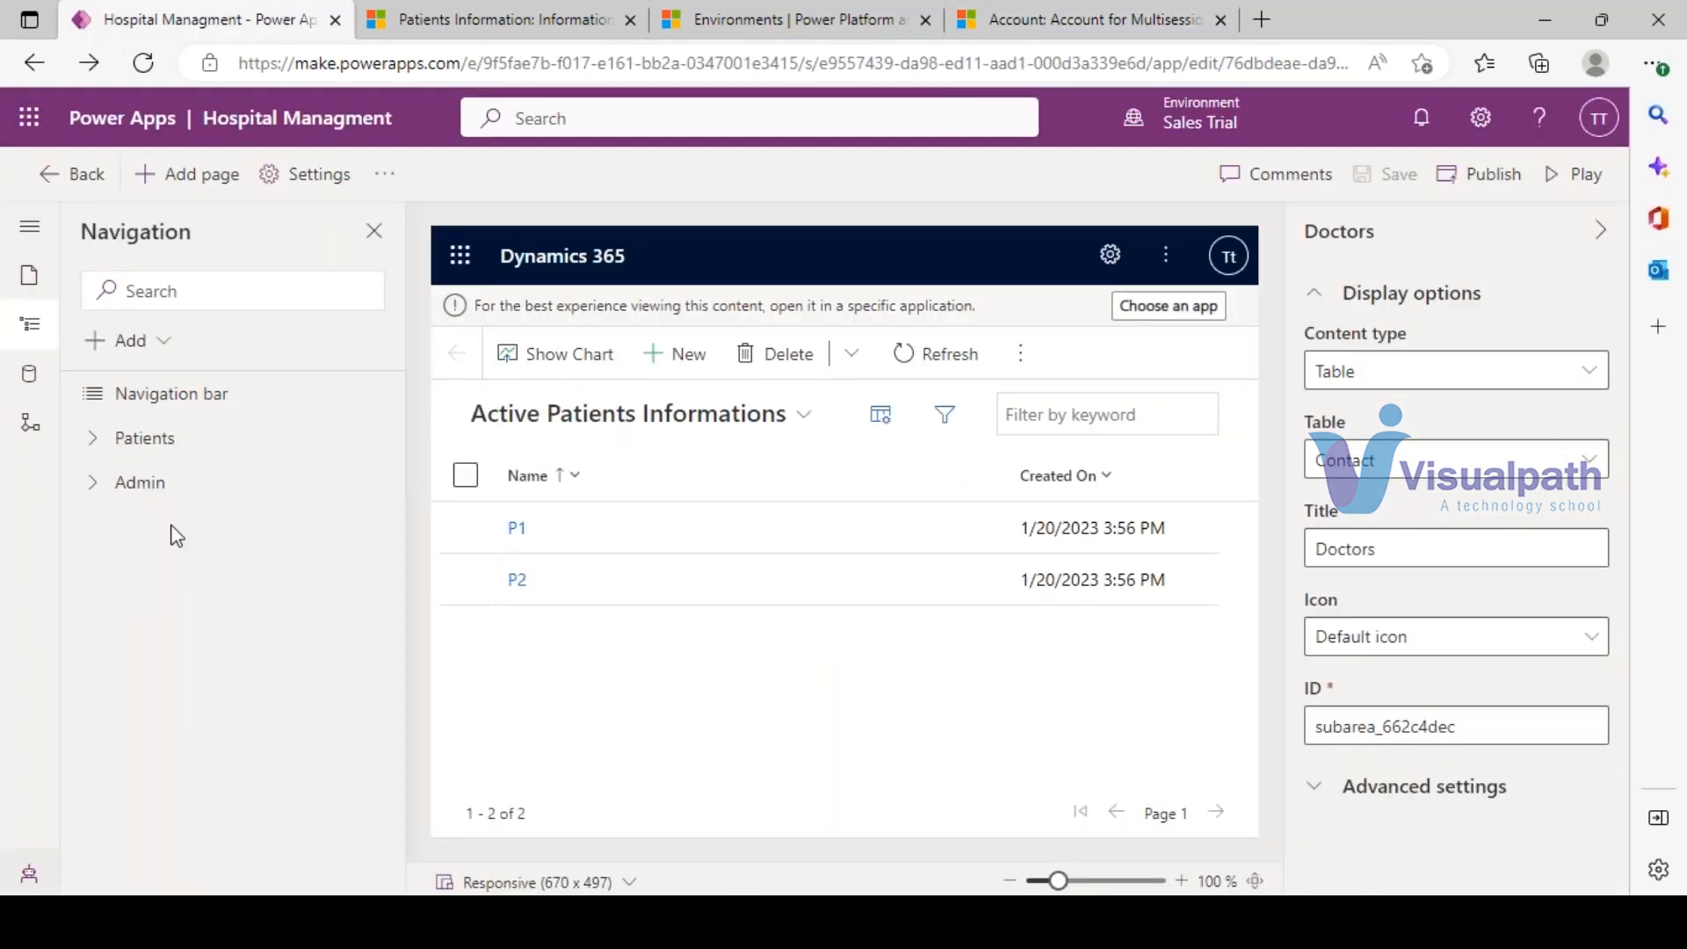
pyautogui.click(52, 180)
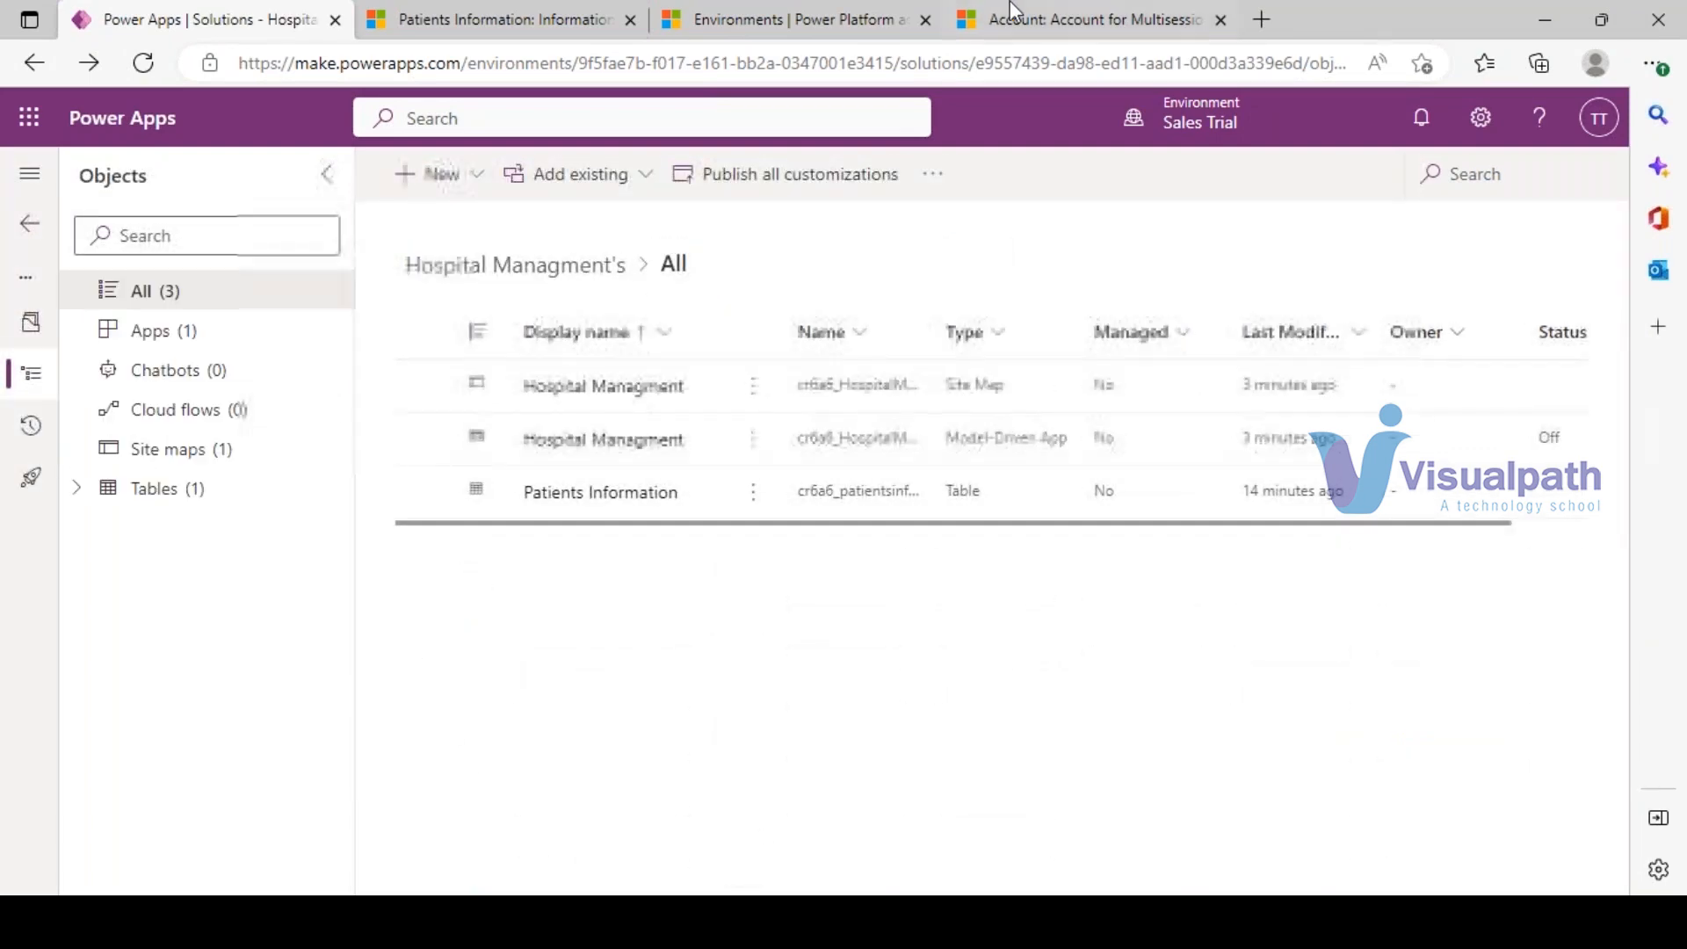
# After checking the P1 patient record, open the Patients Information table from the solution's tables
pyautogui.click(451, 13)
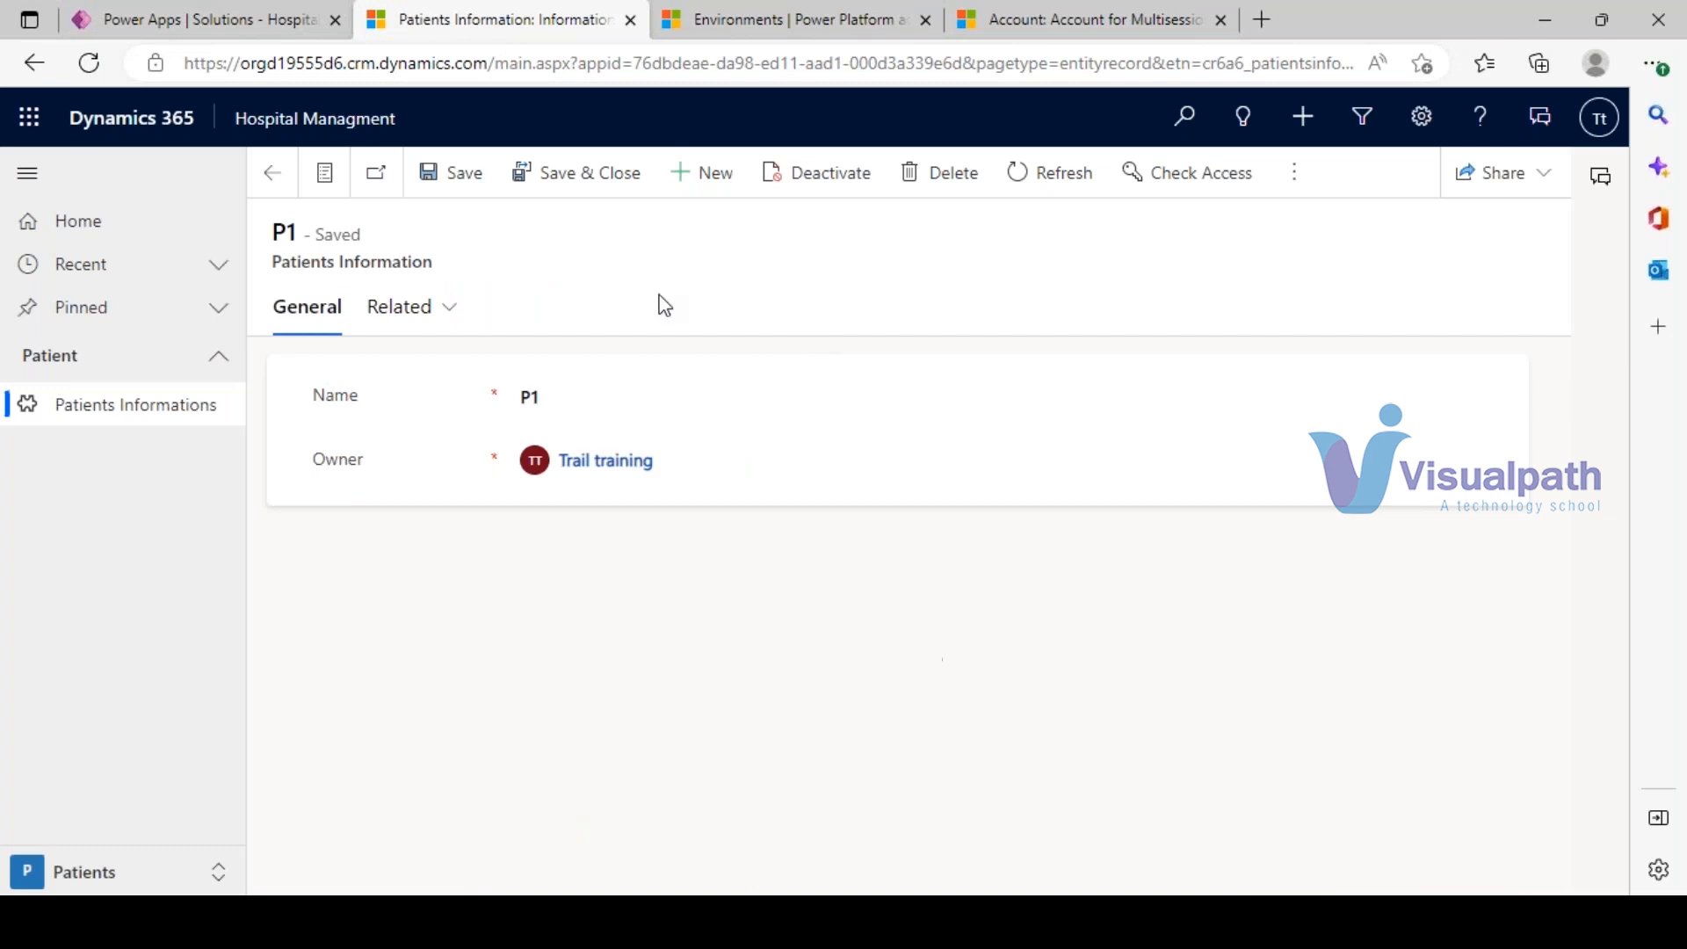
pyautogui.click(244, 12)
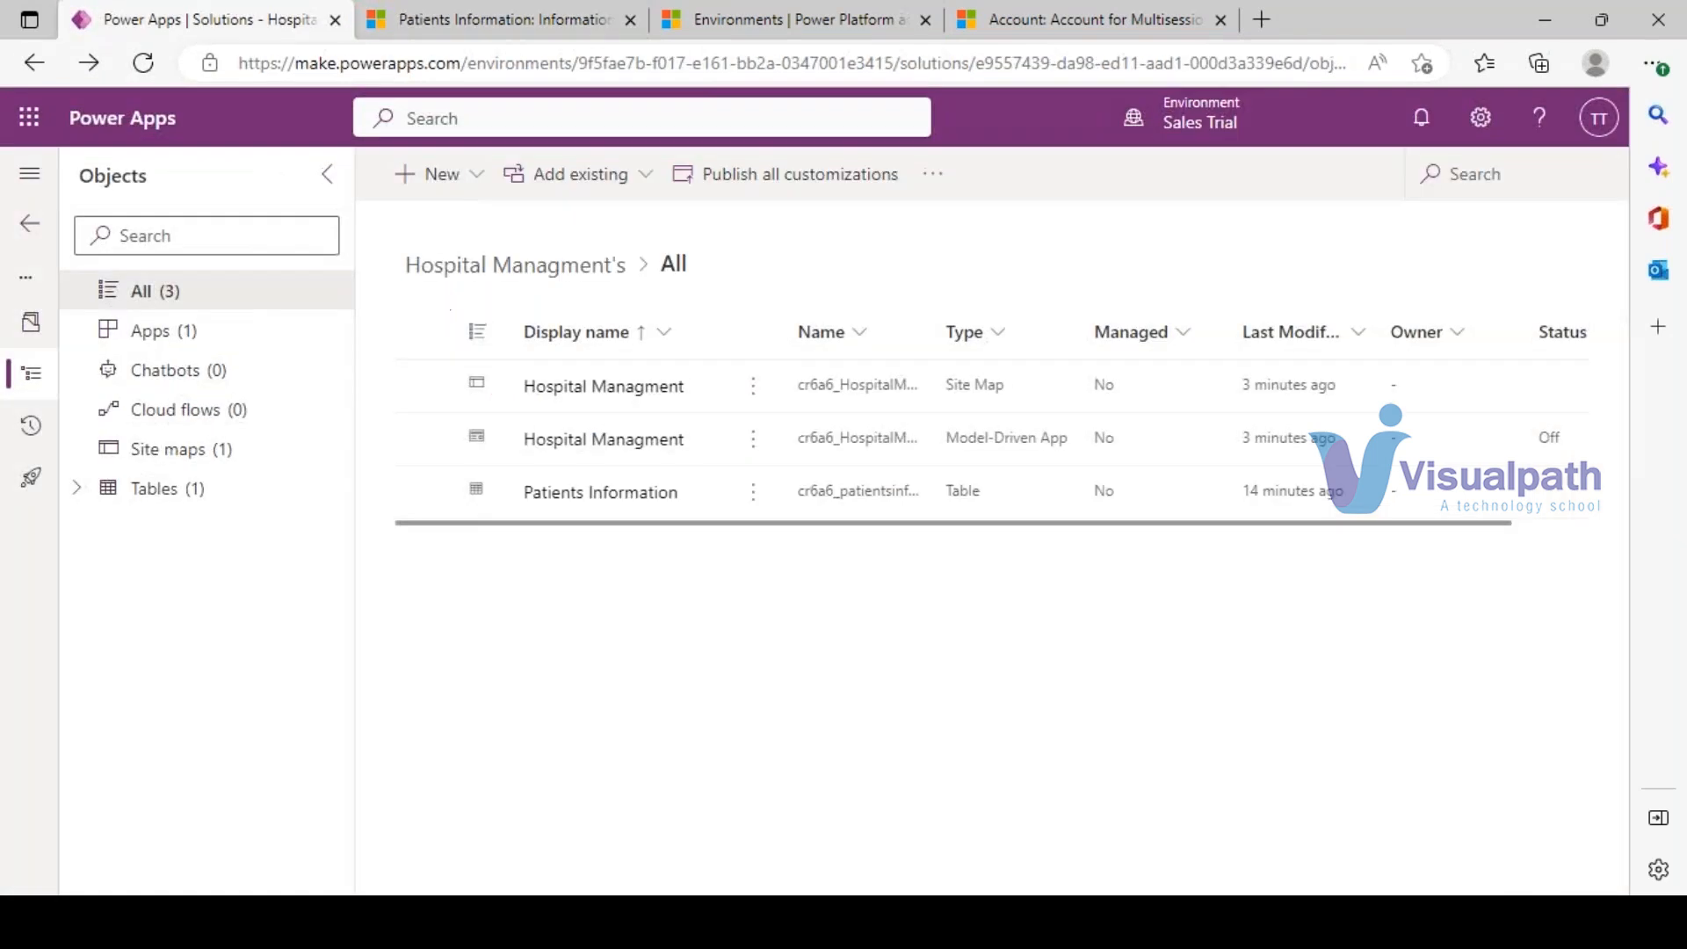
pyautogui.click(78, 492)
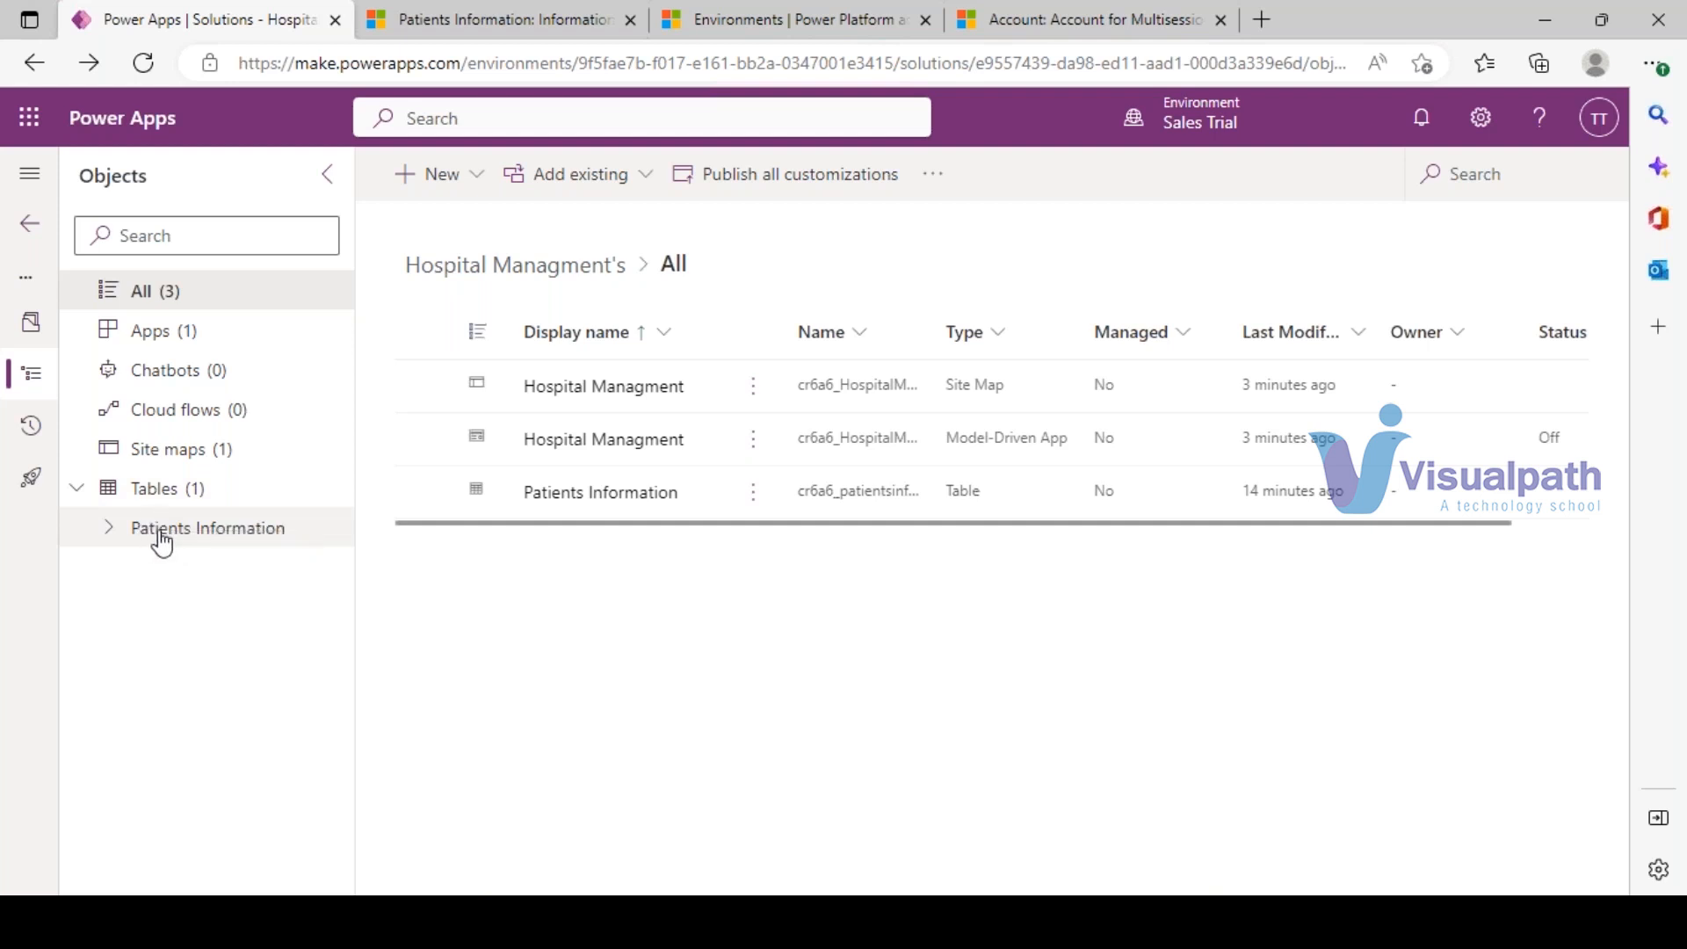
pyautogui.click(112, 530)
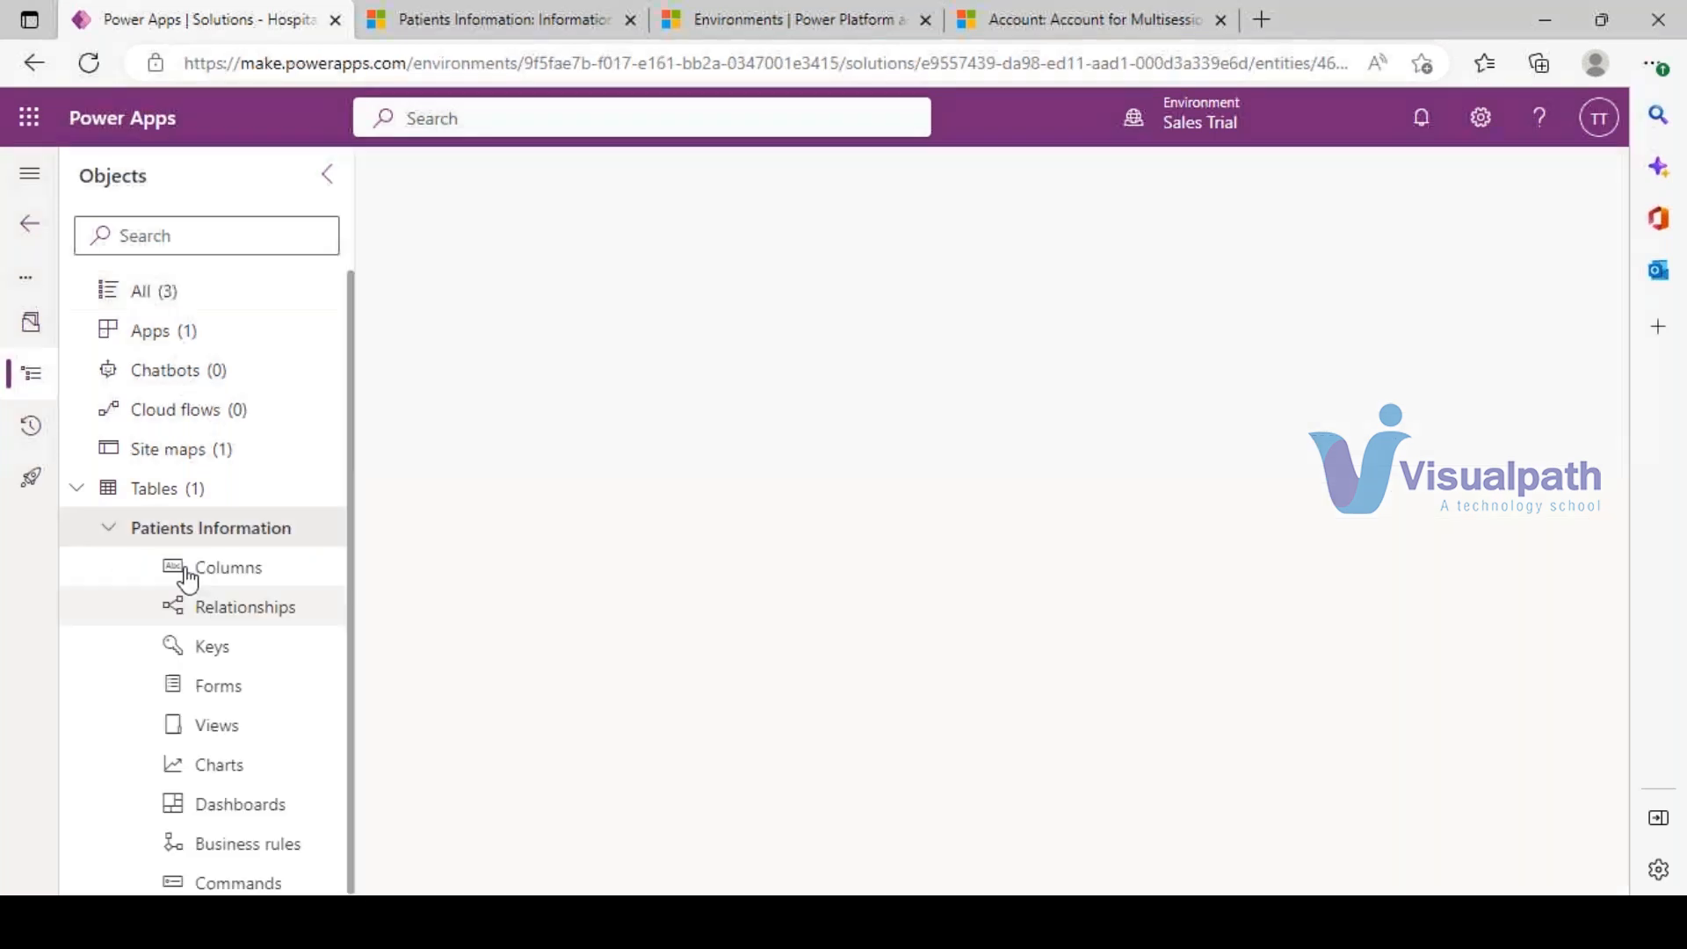
# Glance at the A. Datum Corporation account record, then list the Patients Information forms (Card, Quick View, Main)
pyautogui.click(237, 749)
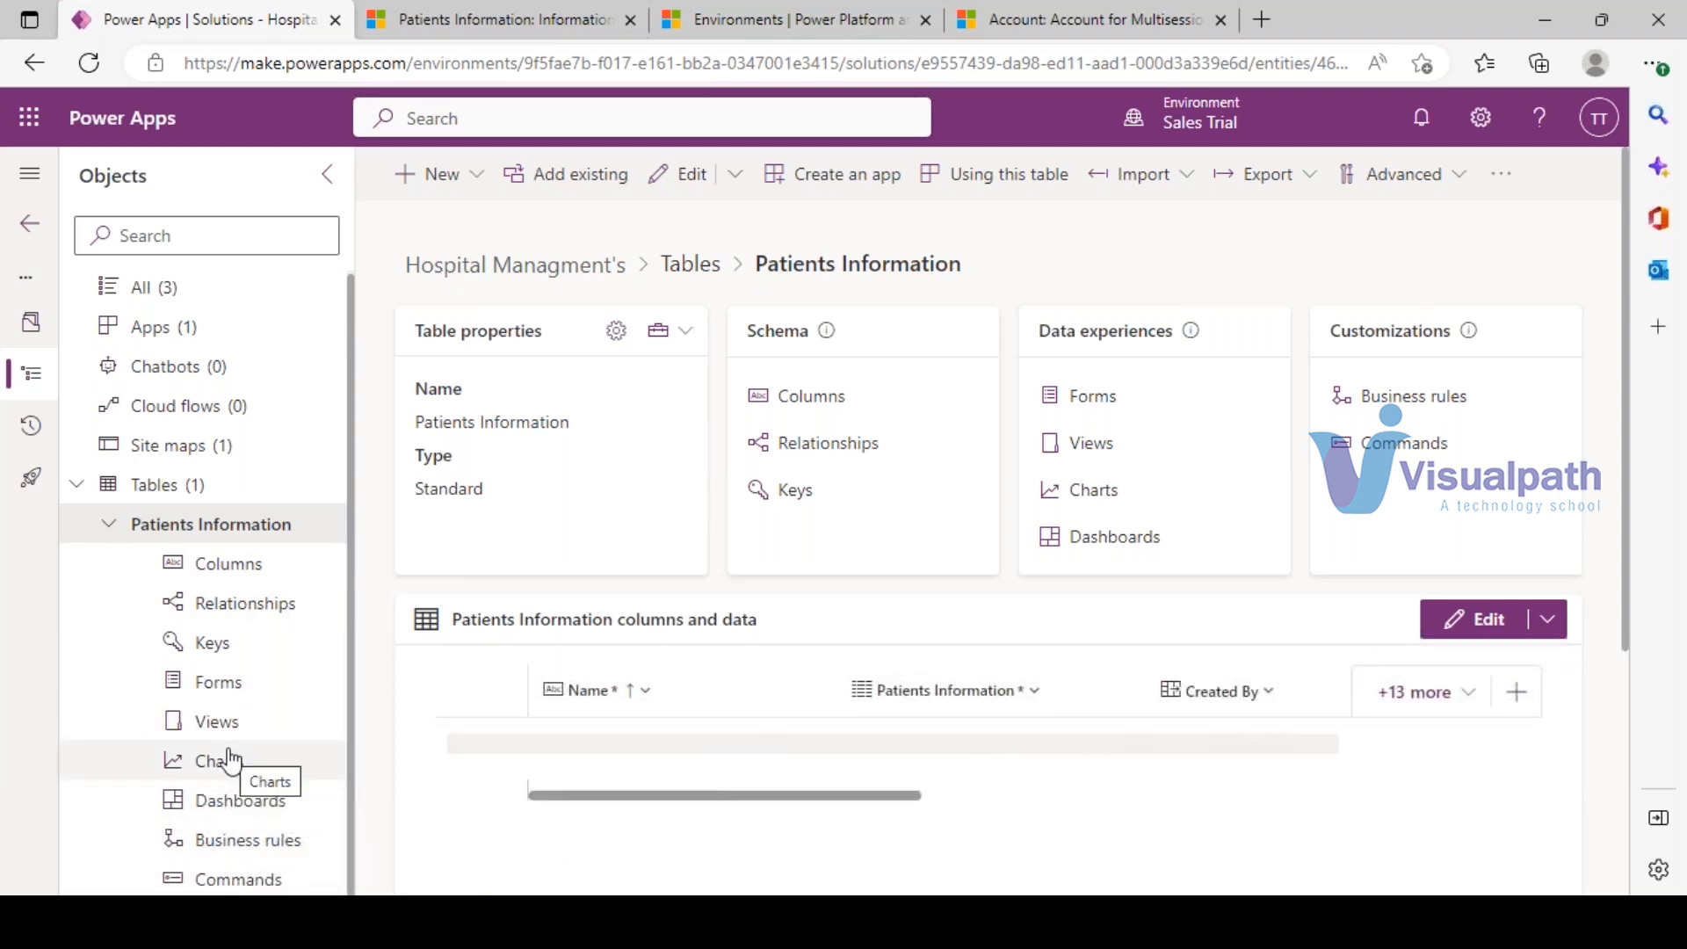
pyautogui.click(1035, 19)
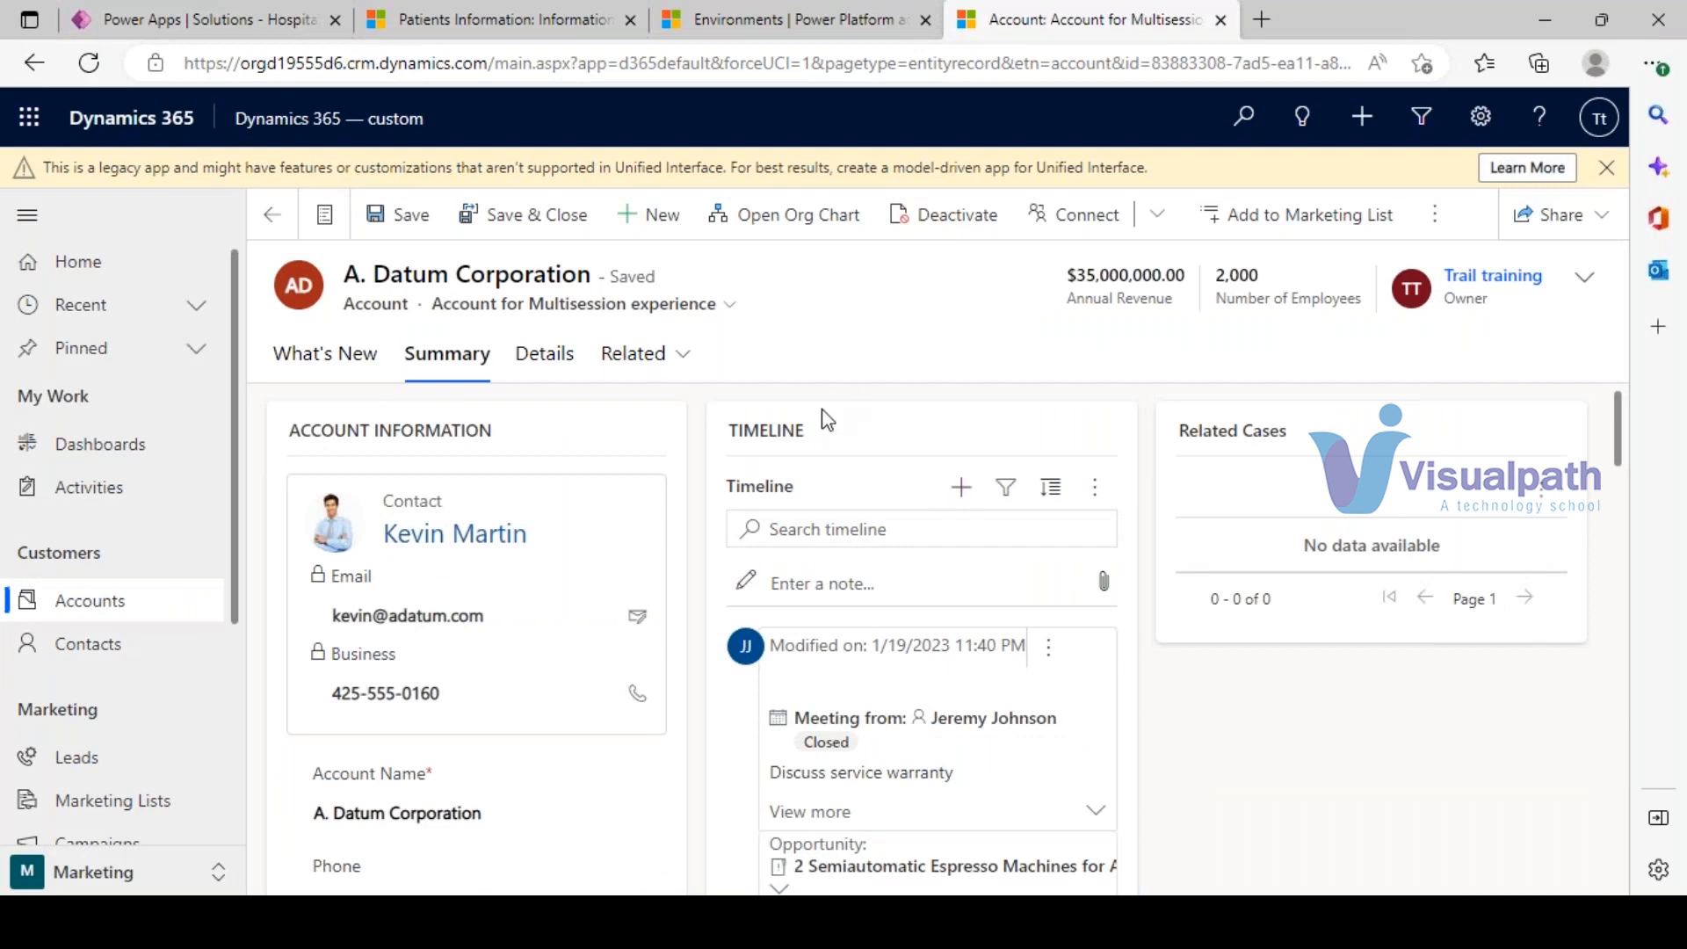
pyautogui.click(211, 17)
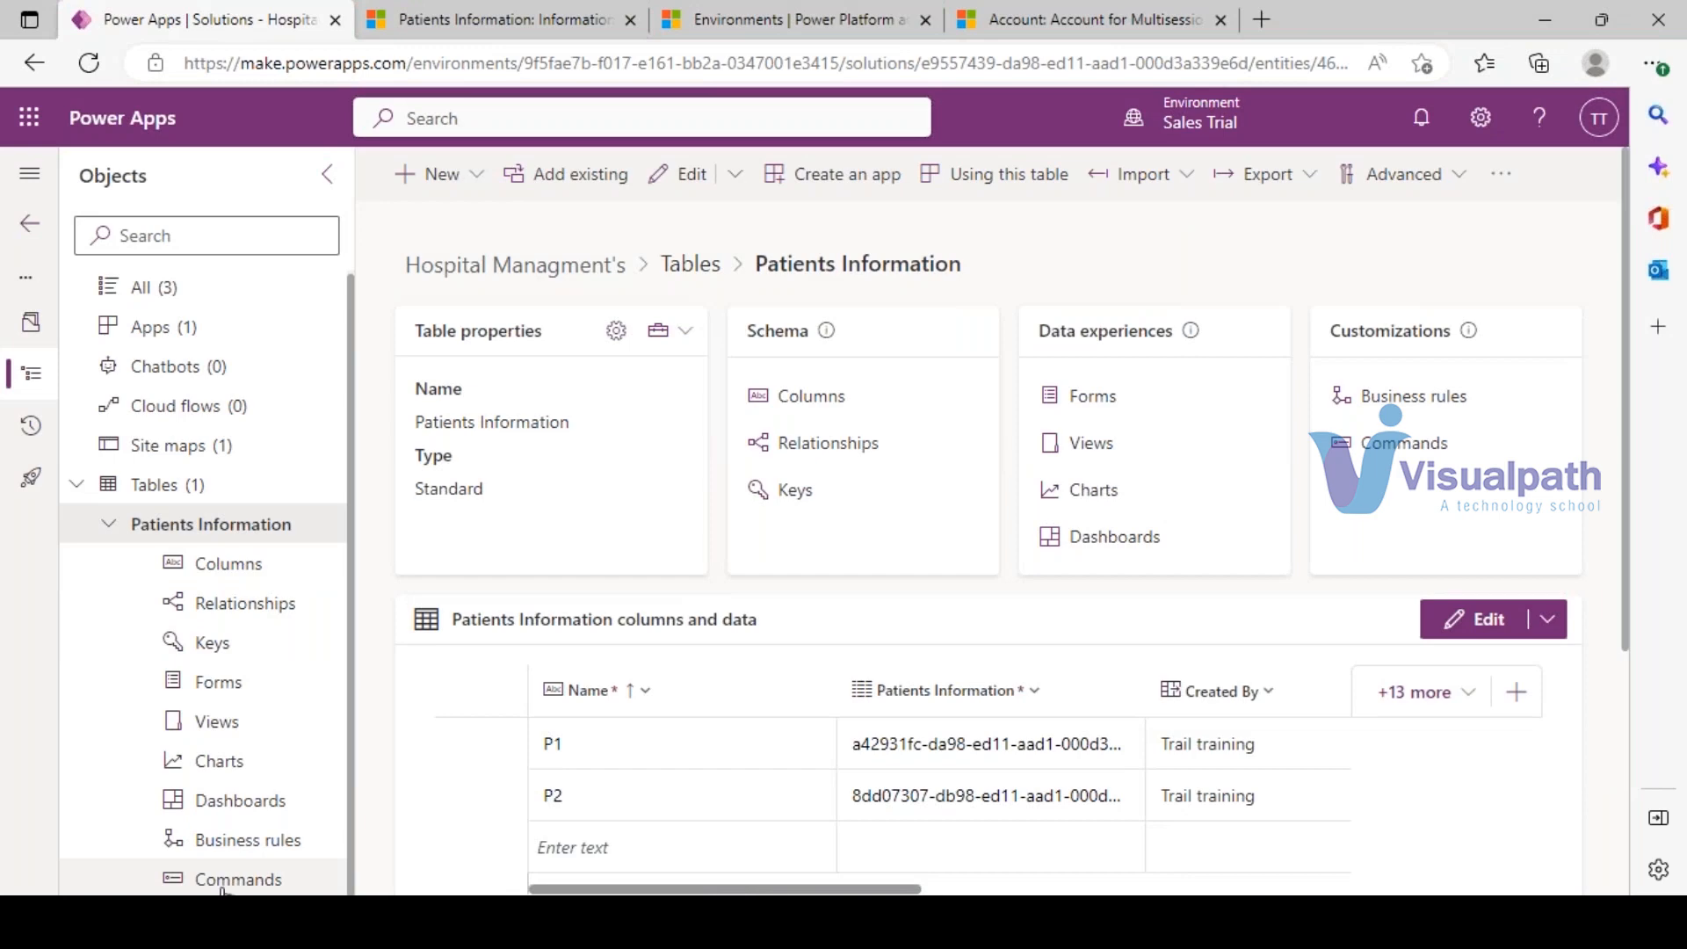
pyautogui.click(218, 685)
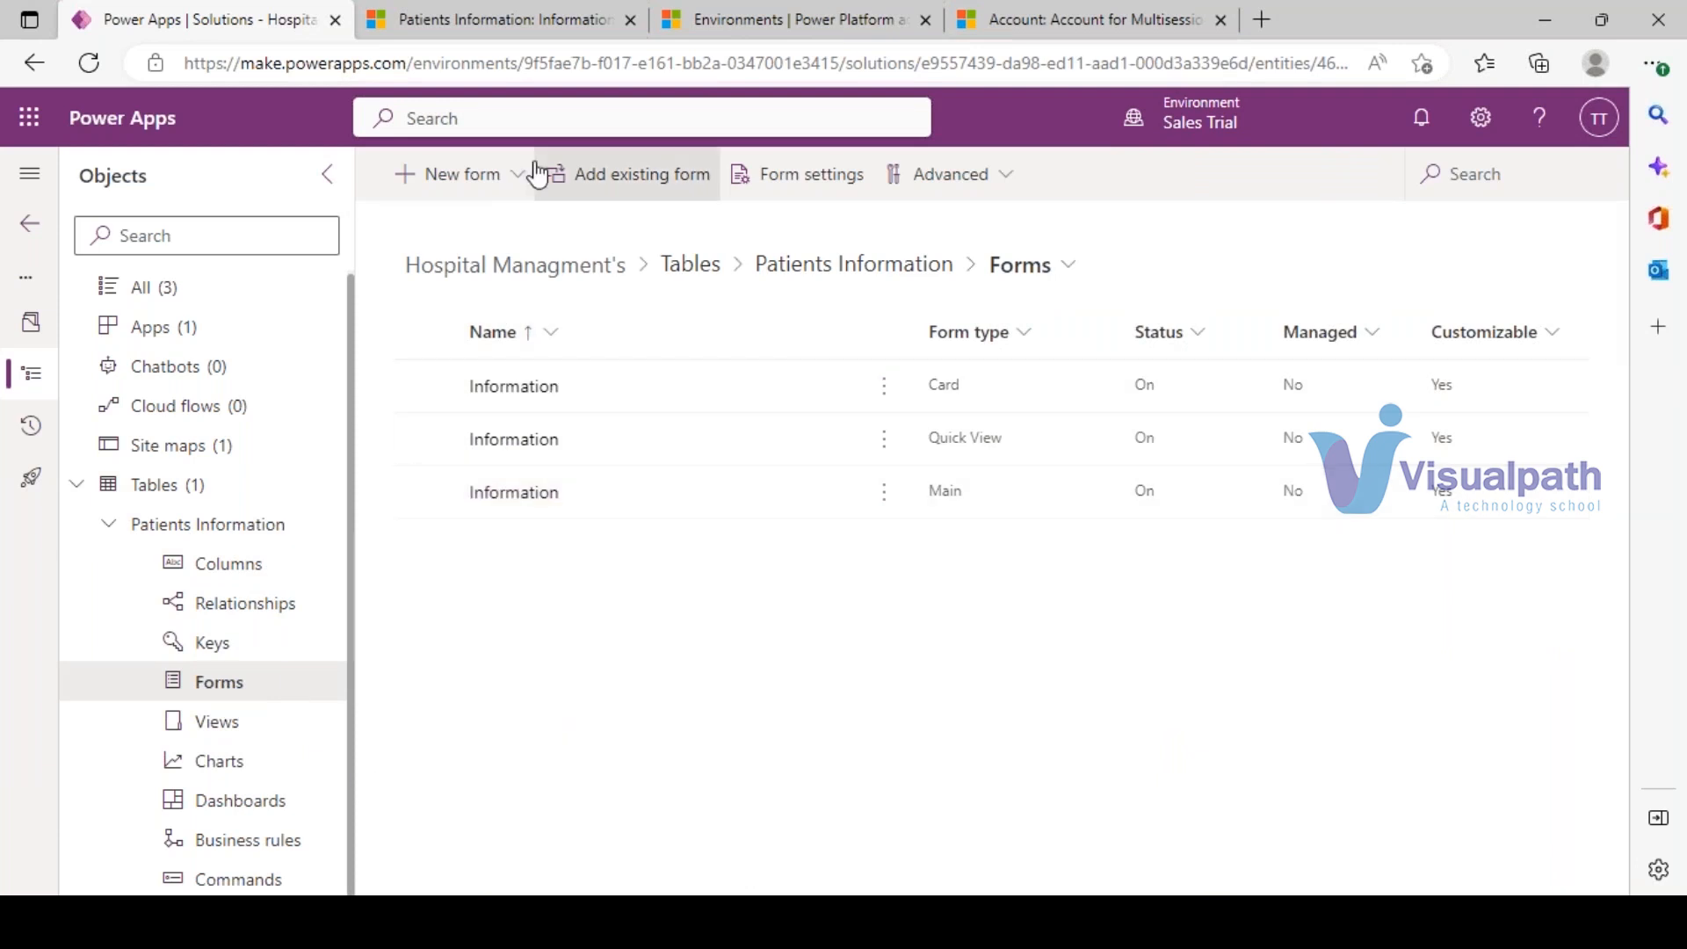
# Create a new Main Form for Patients Information after checking the P1 patient record's heading
pyautogui.click(527, 178)
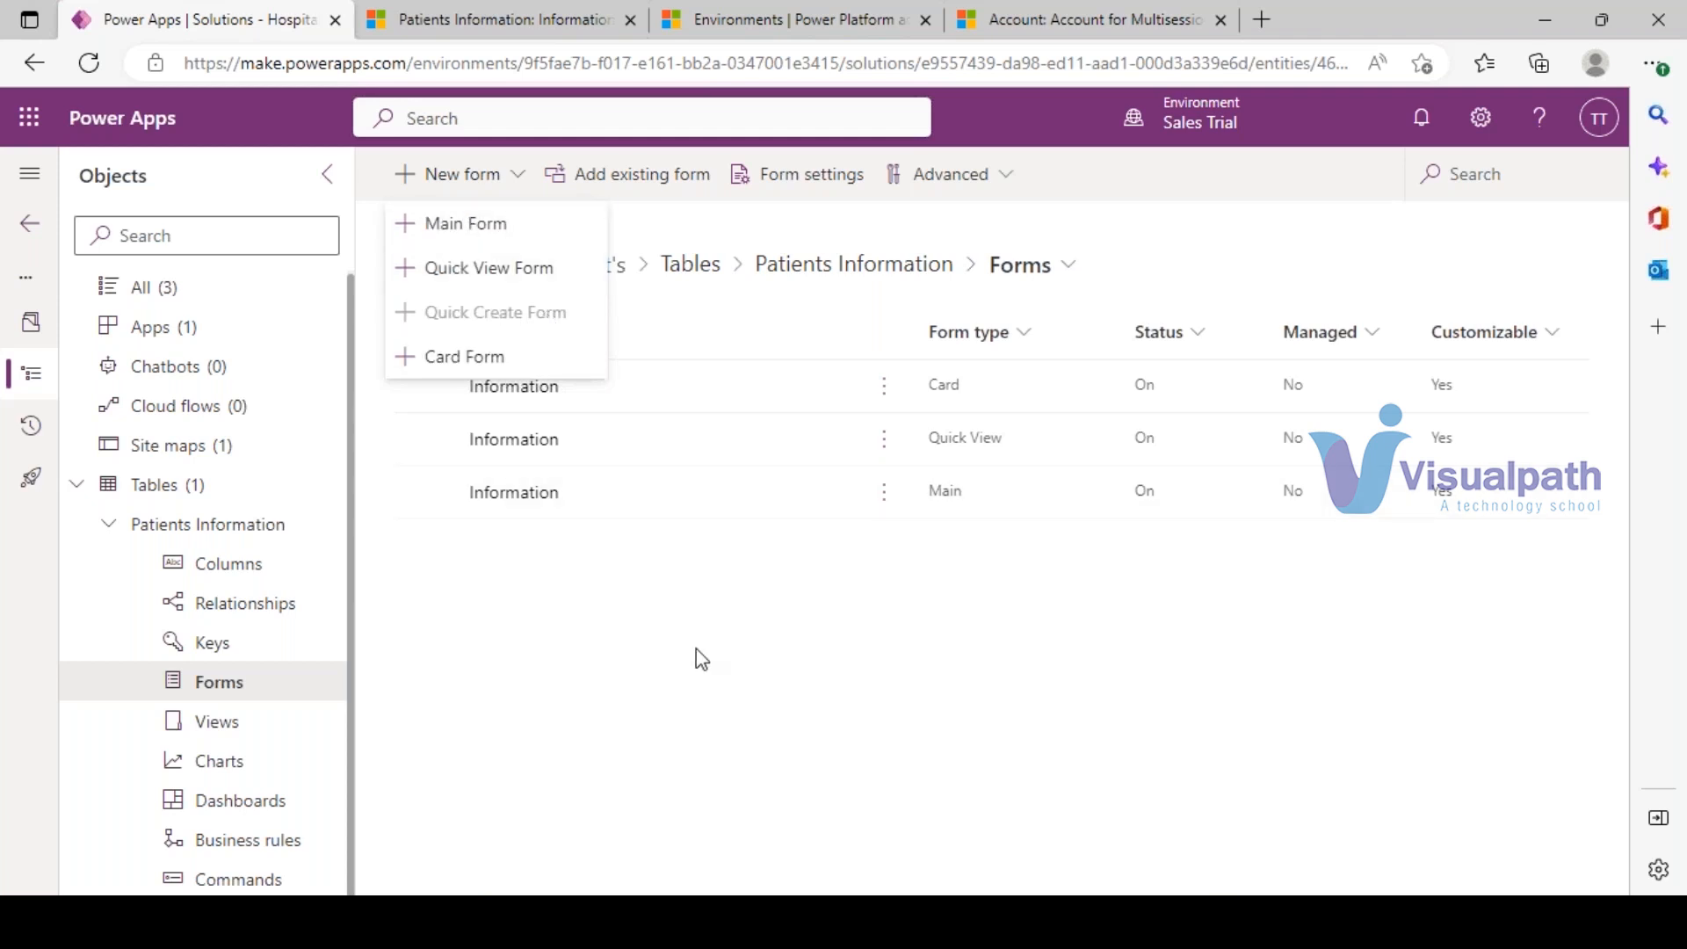
pyautogui.click(527, 16)
pyautogui.moveTo(276, 256); pyautogui.dragTo(433, 261)
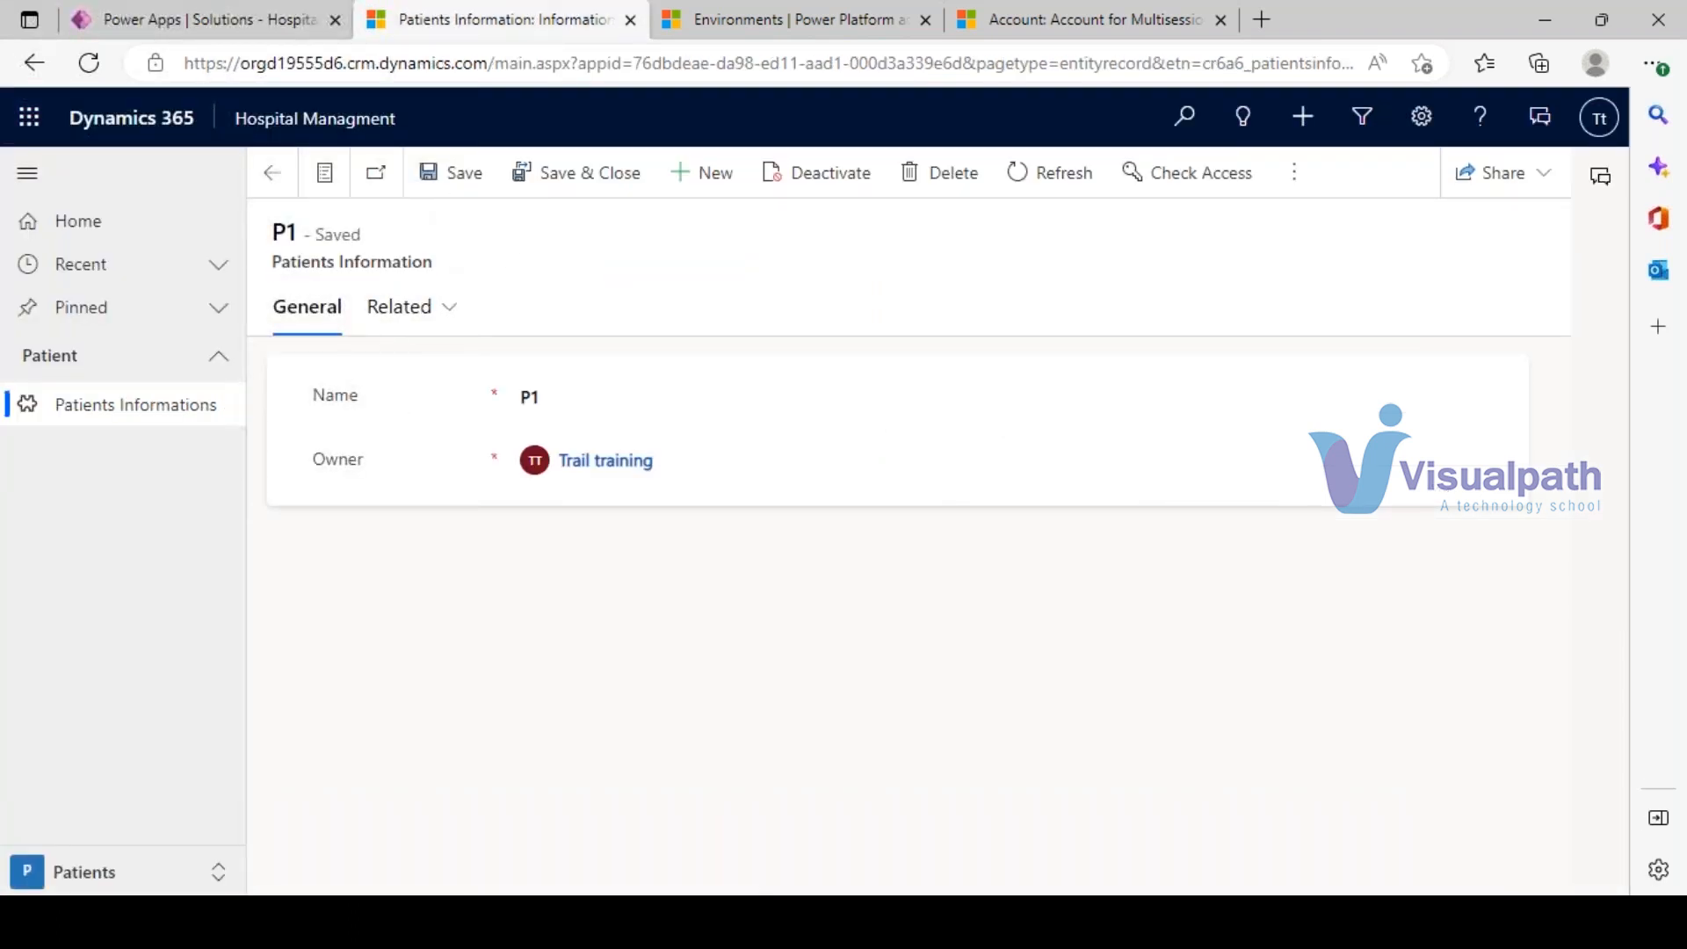
pyautogui.moveTo(276, 261); pyautogui.dragTo(454, 263)
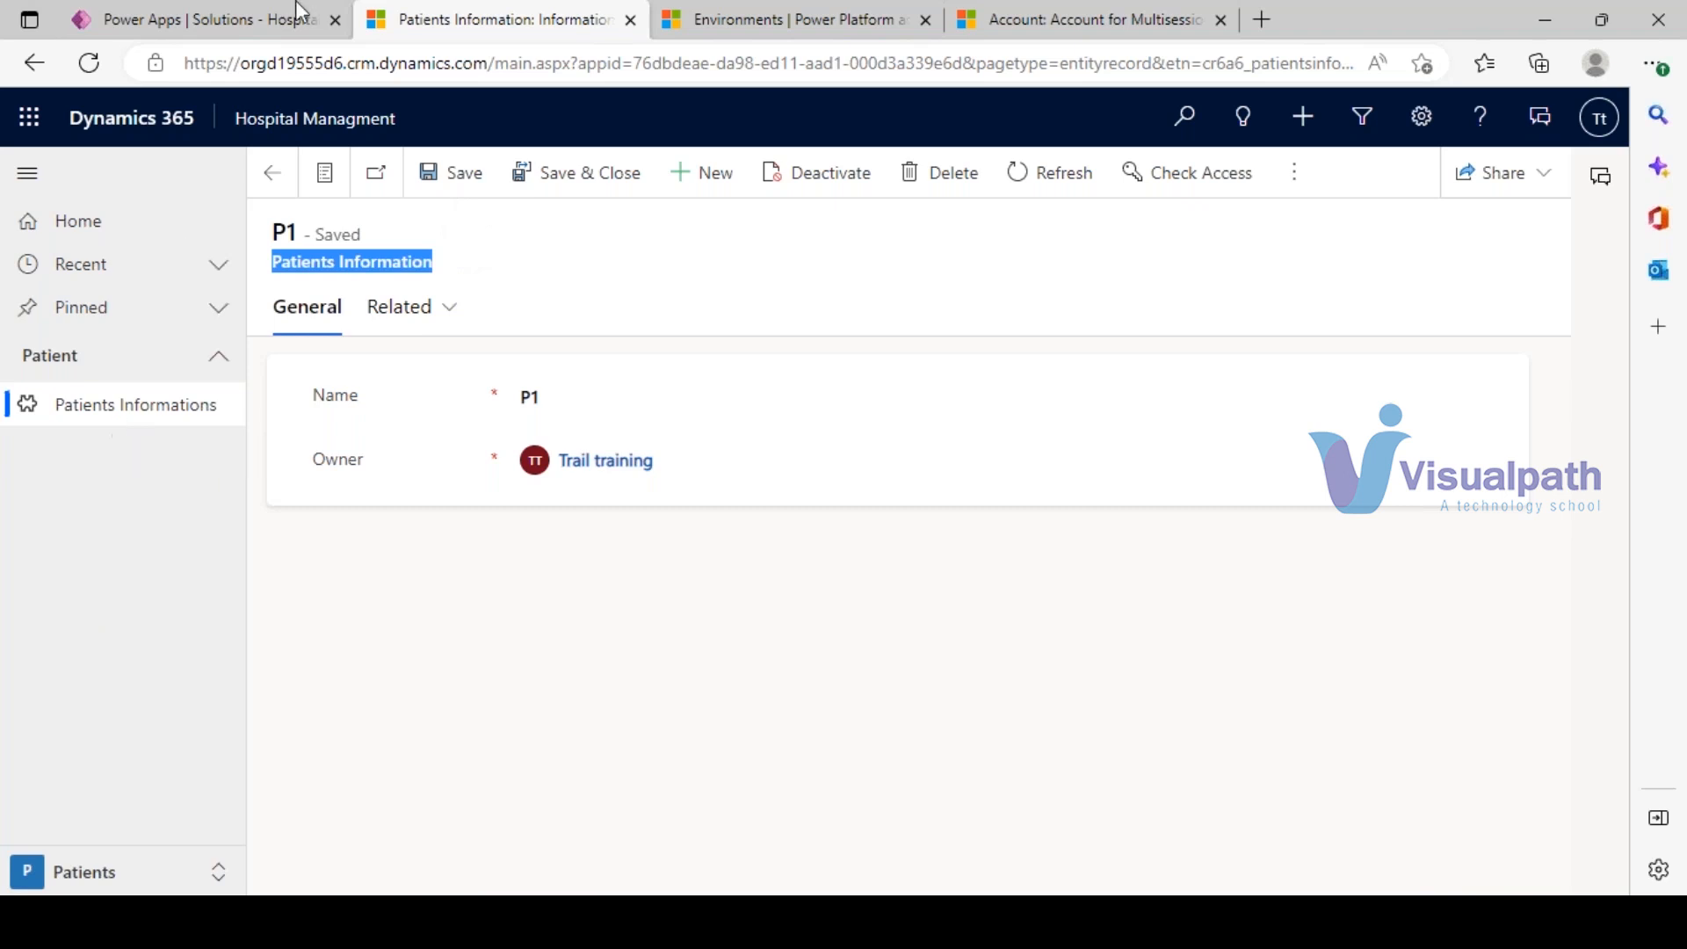
pyautogui.click(202, 20)
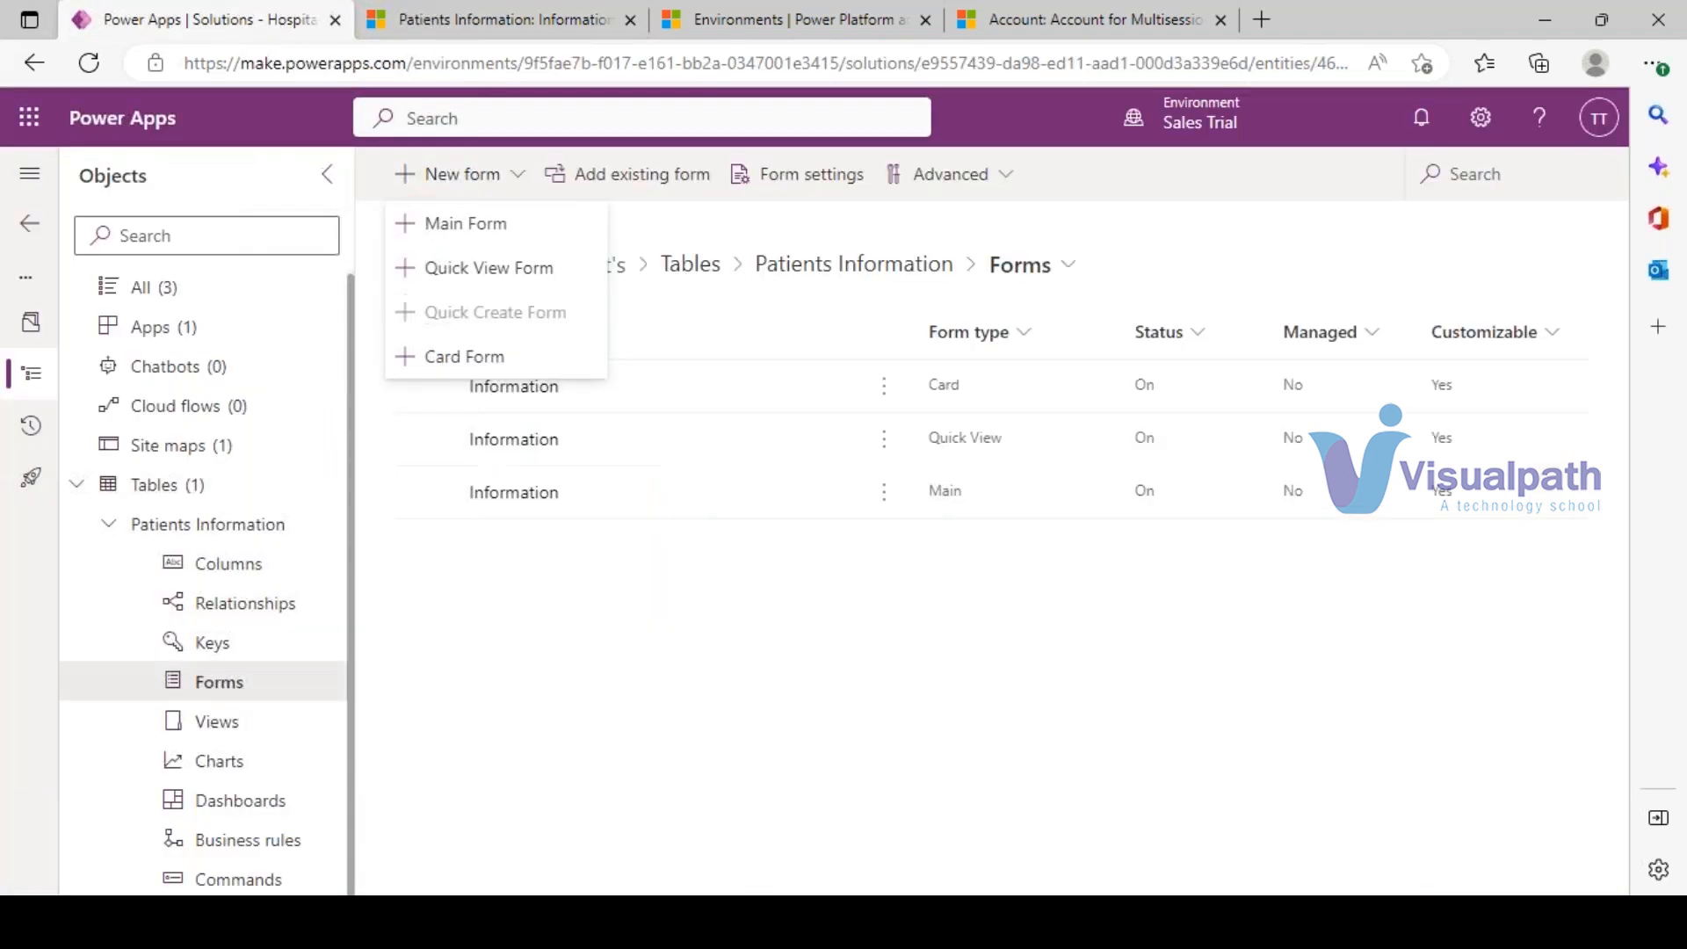
pyautogui.click(472, 230)
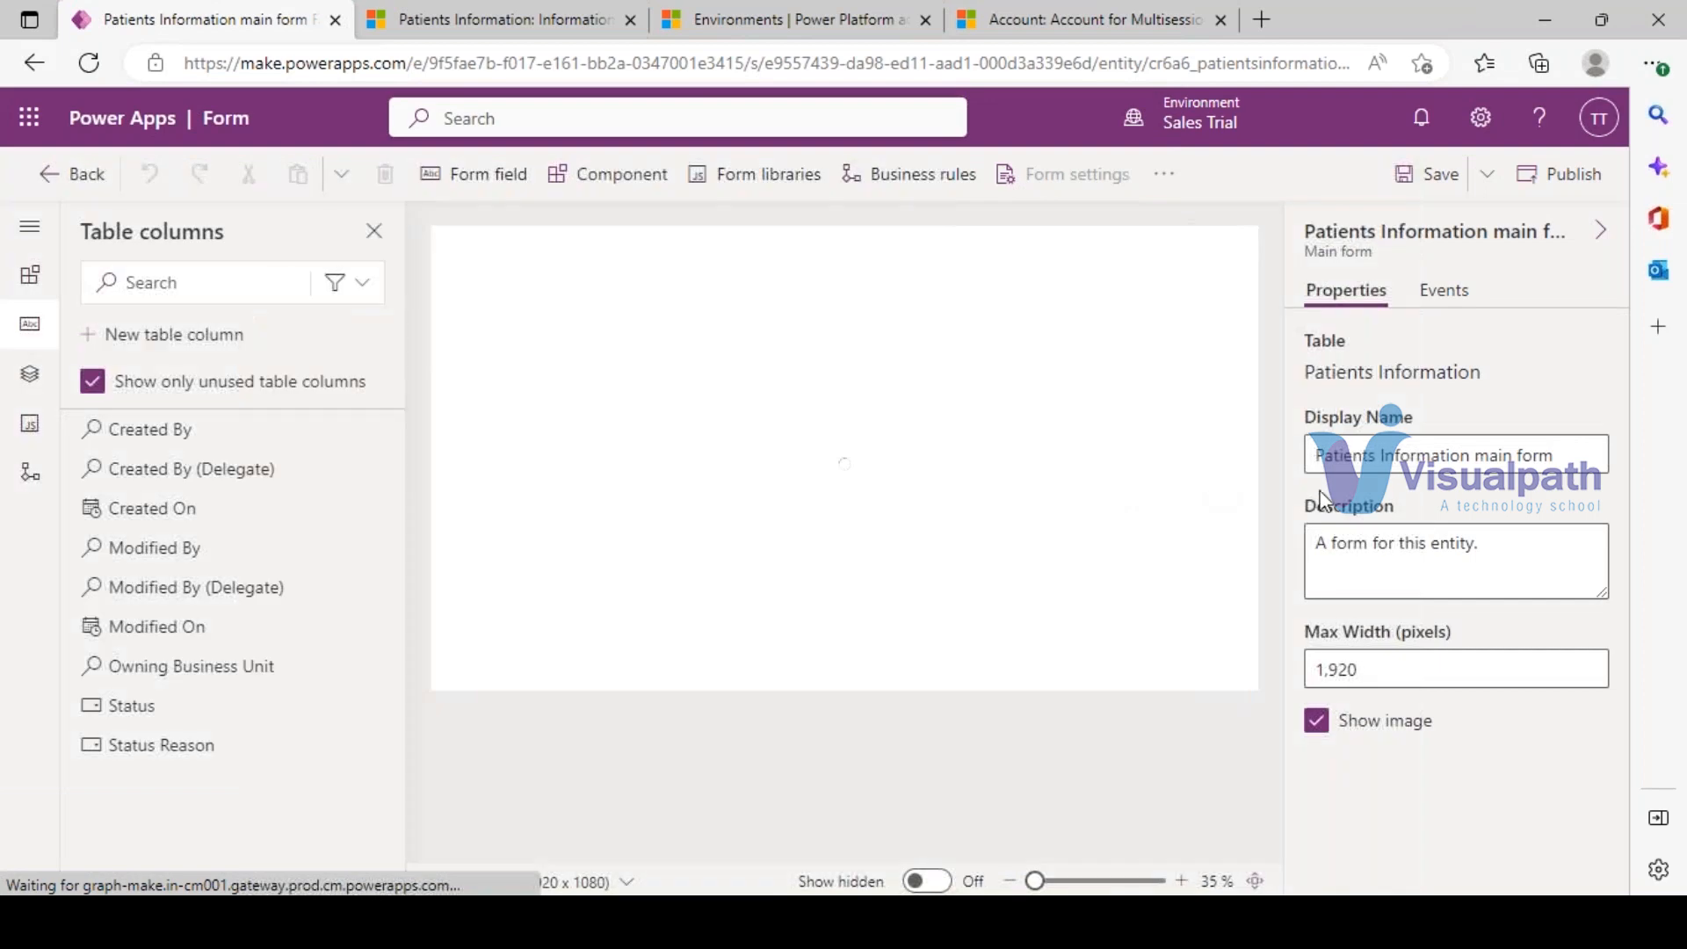
# Rename the new form's Display Name to 'Patients Adress' and save it
pyautogui.moveTo(1379, 455); pyautogui.dragTo(1582, 463)
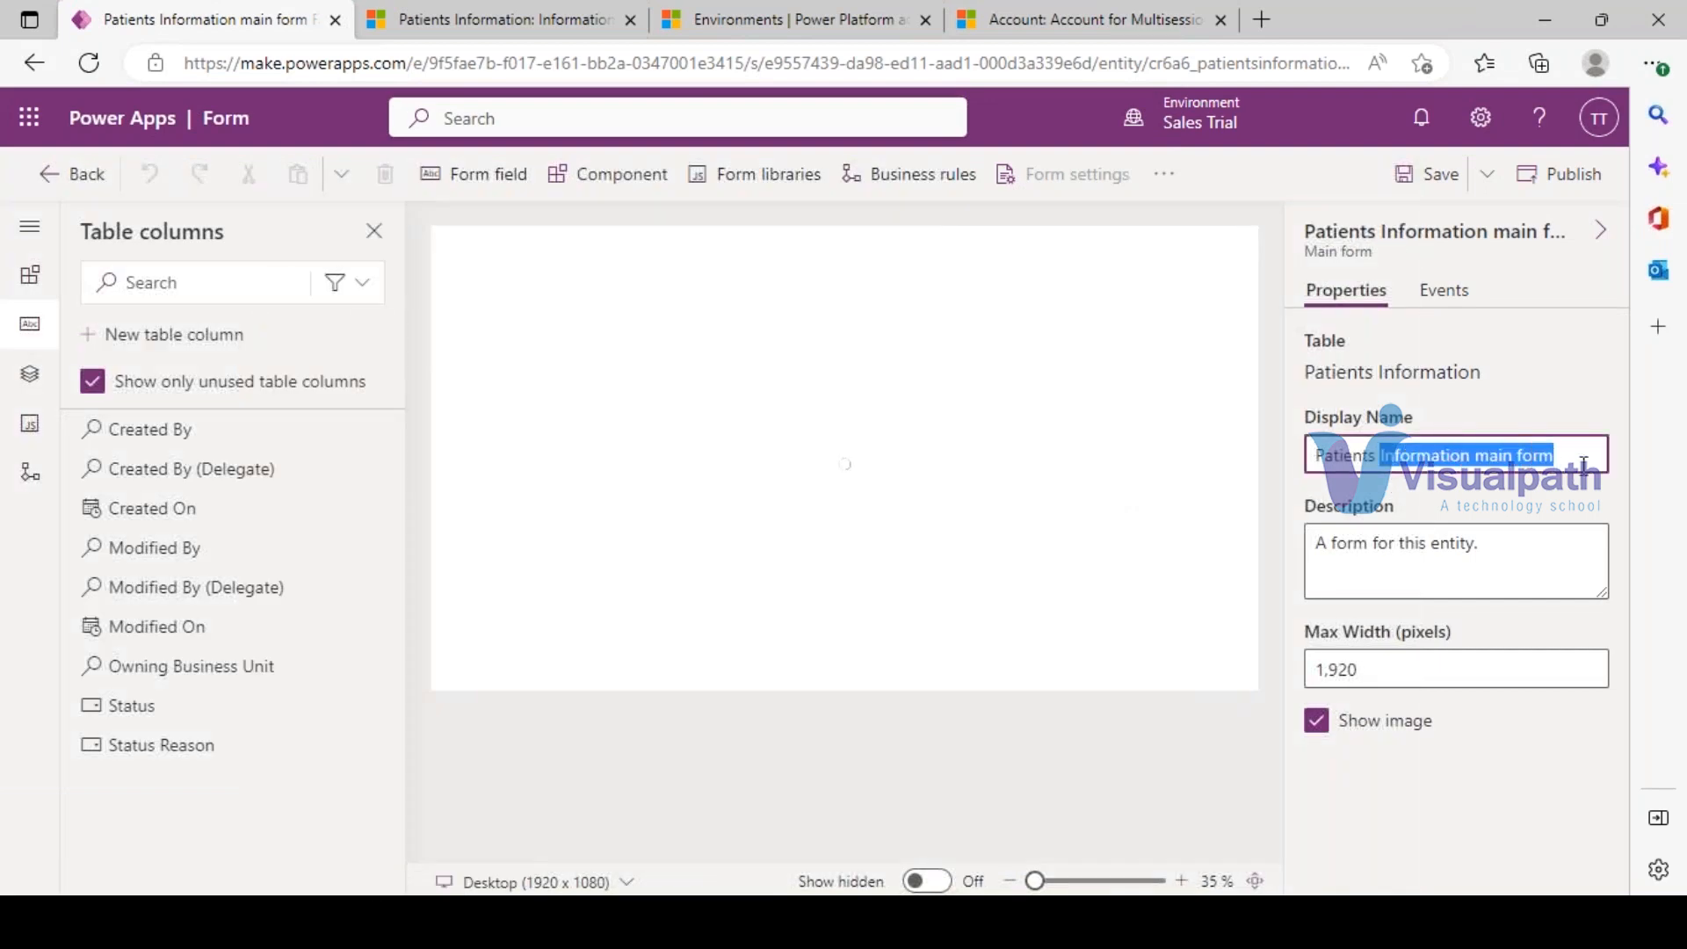
pyautogui.write('Address')
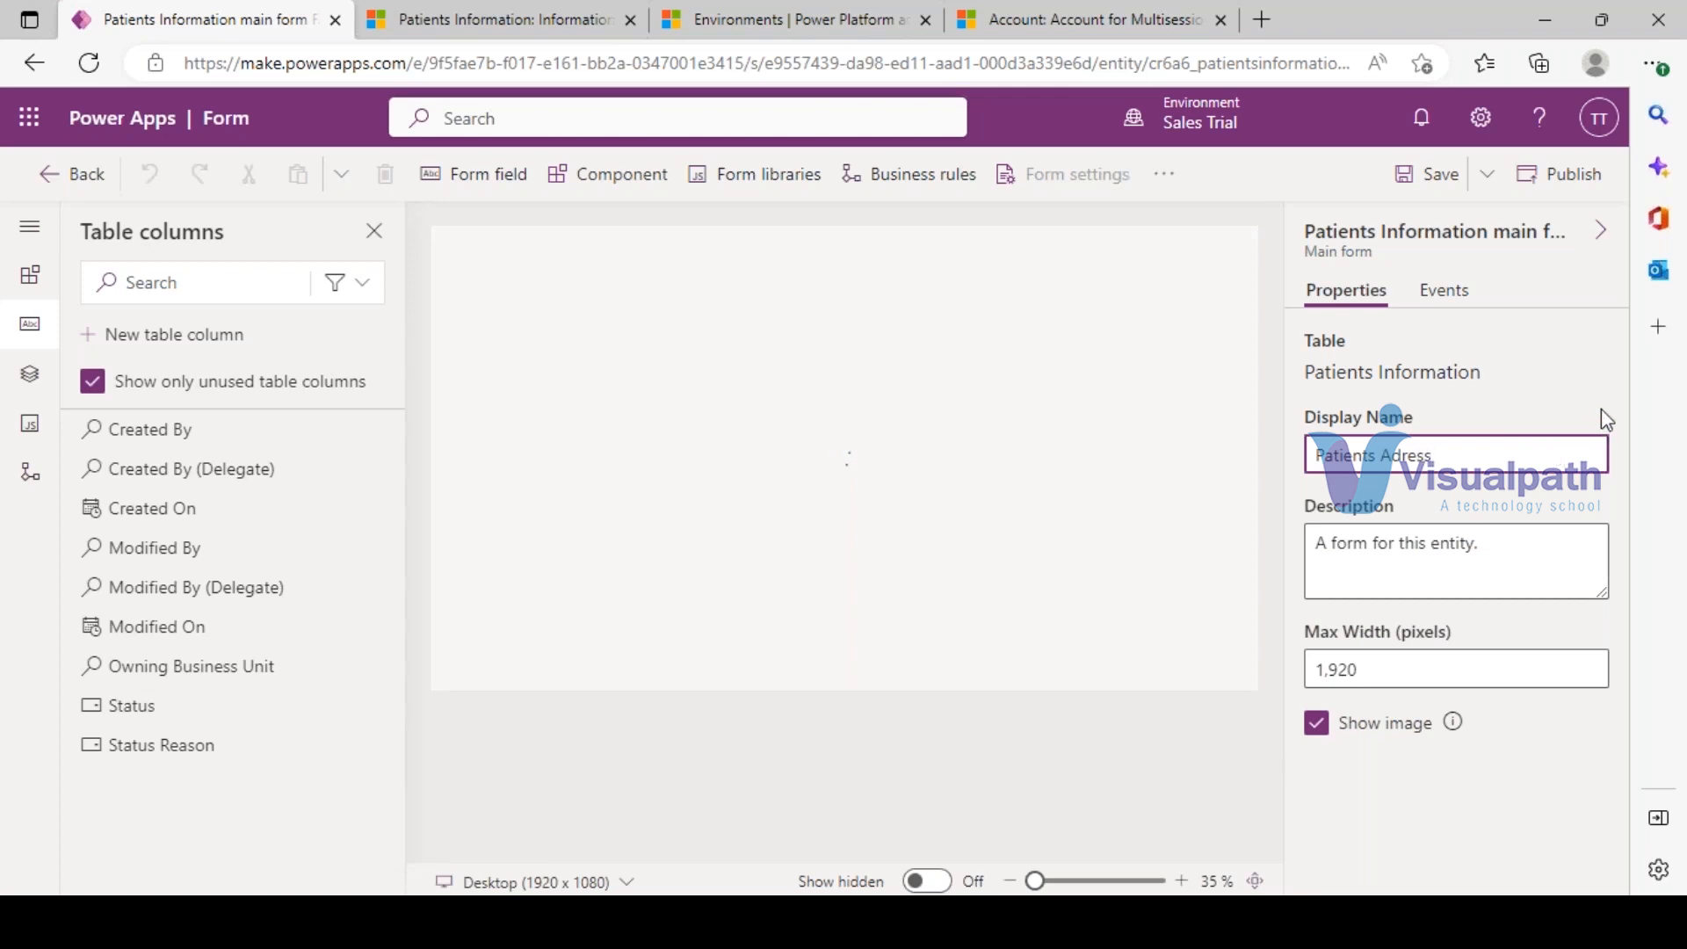
pyautogui.click(1491, 334)
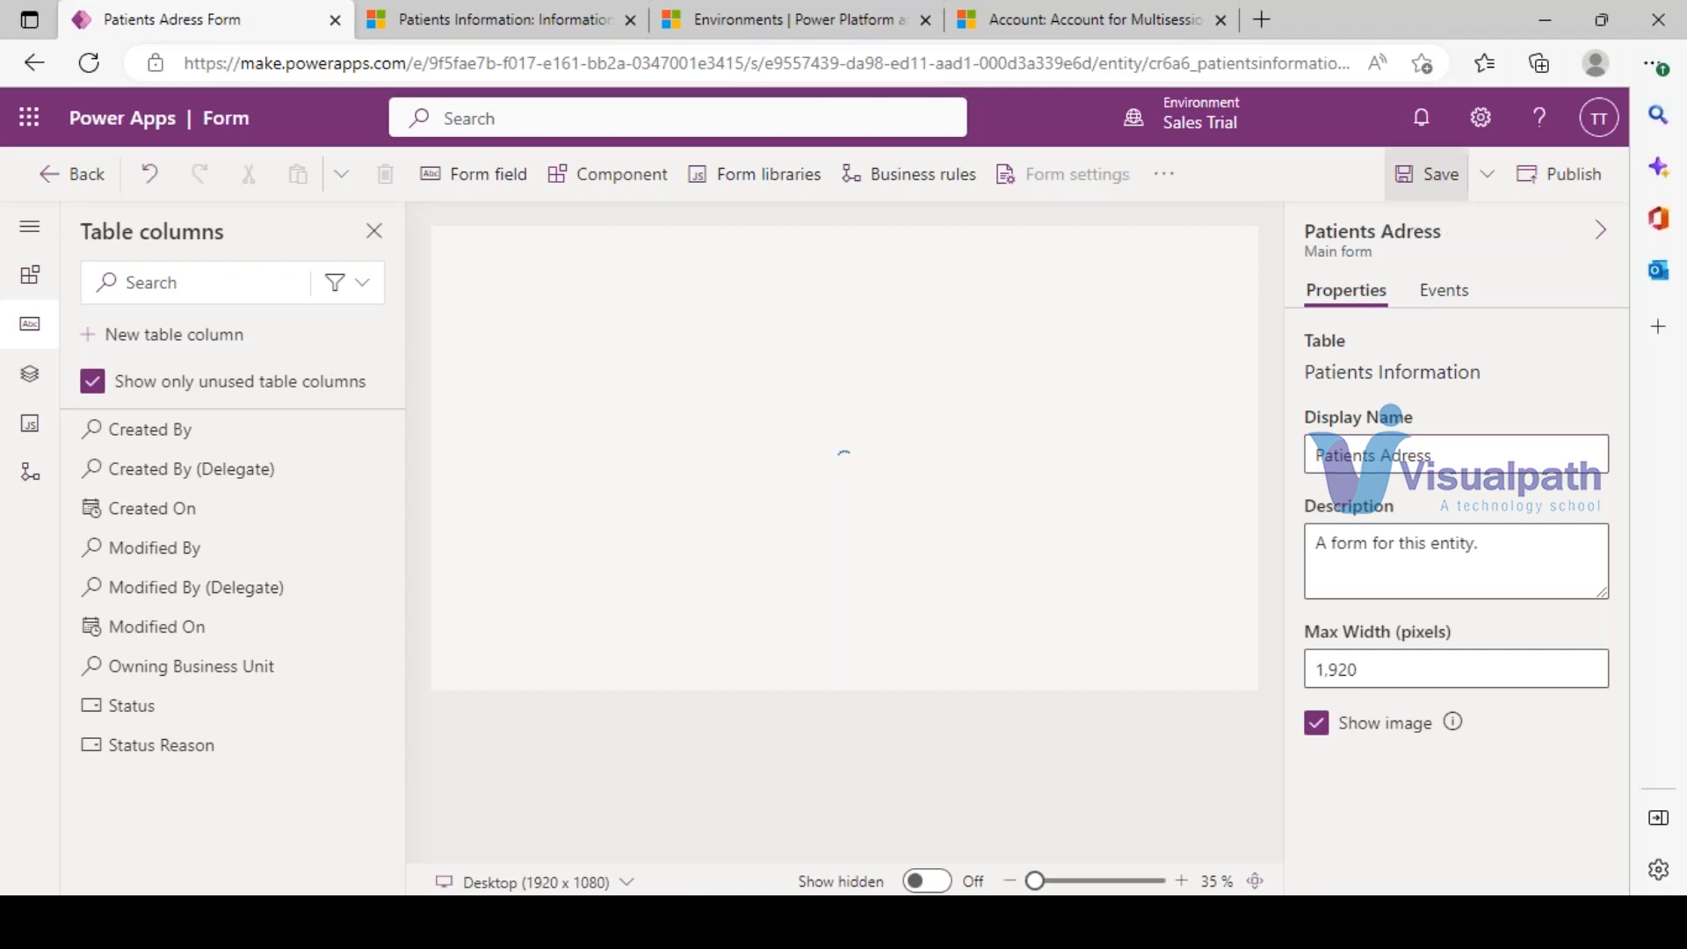
pyautogui.click(1410, 187)
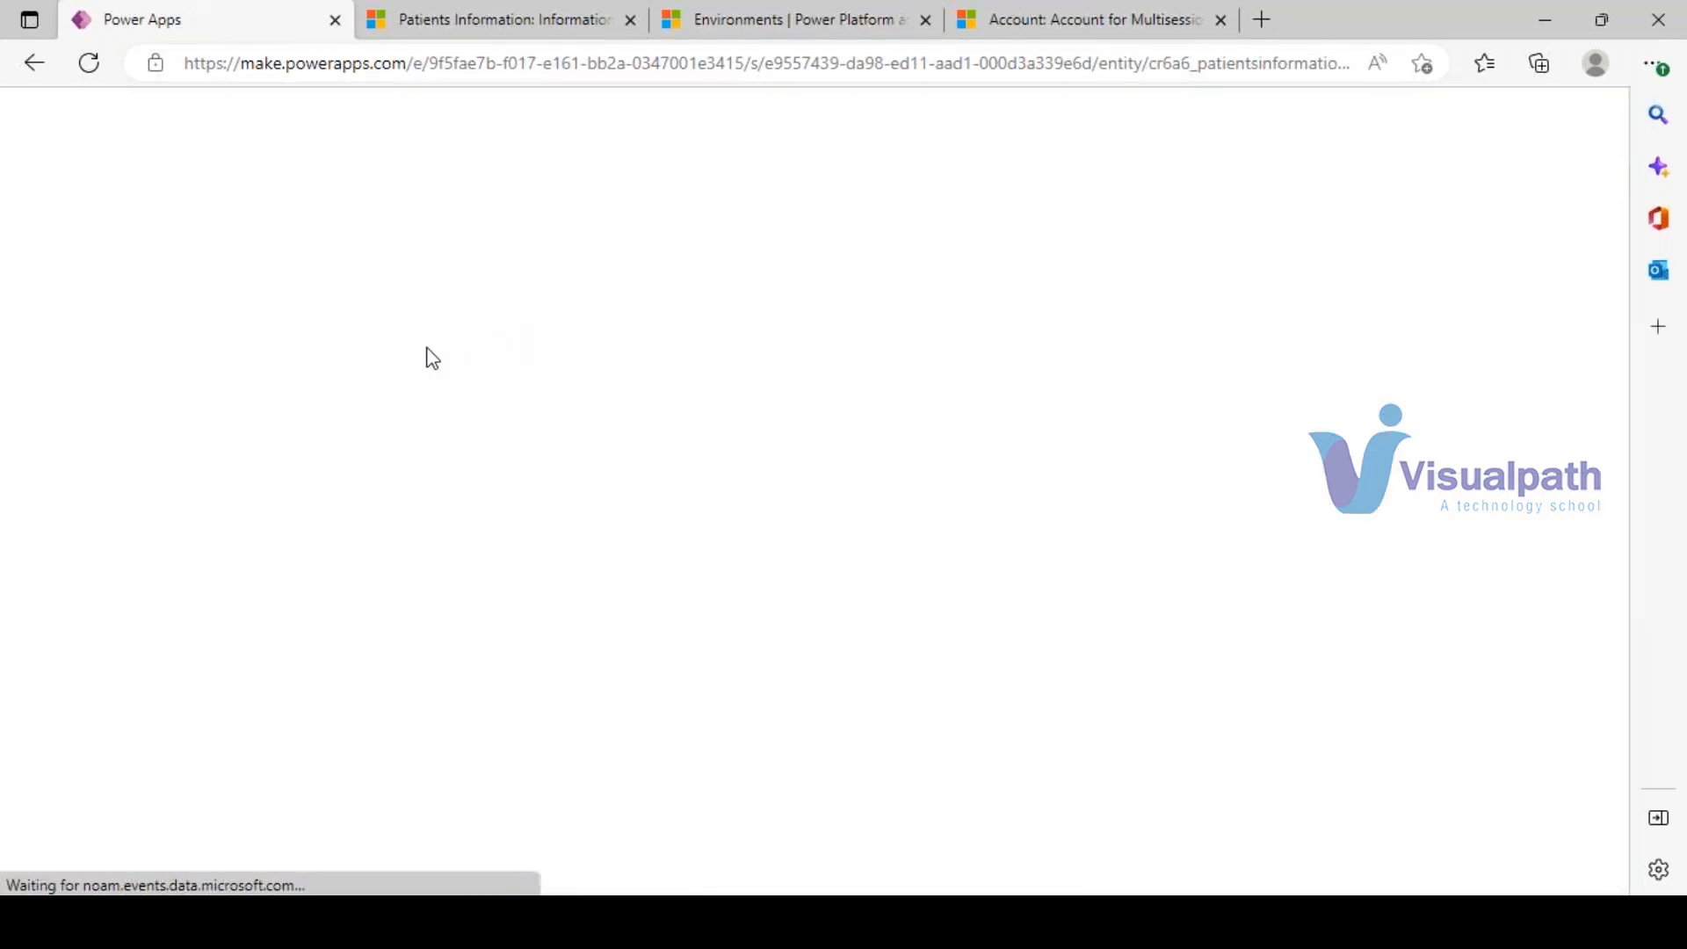
# Review the A. Datum Corporation account record, then return to the Patients Adress form designer
pyautogui.click(1040, 28)
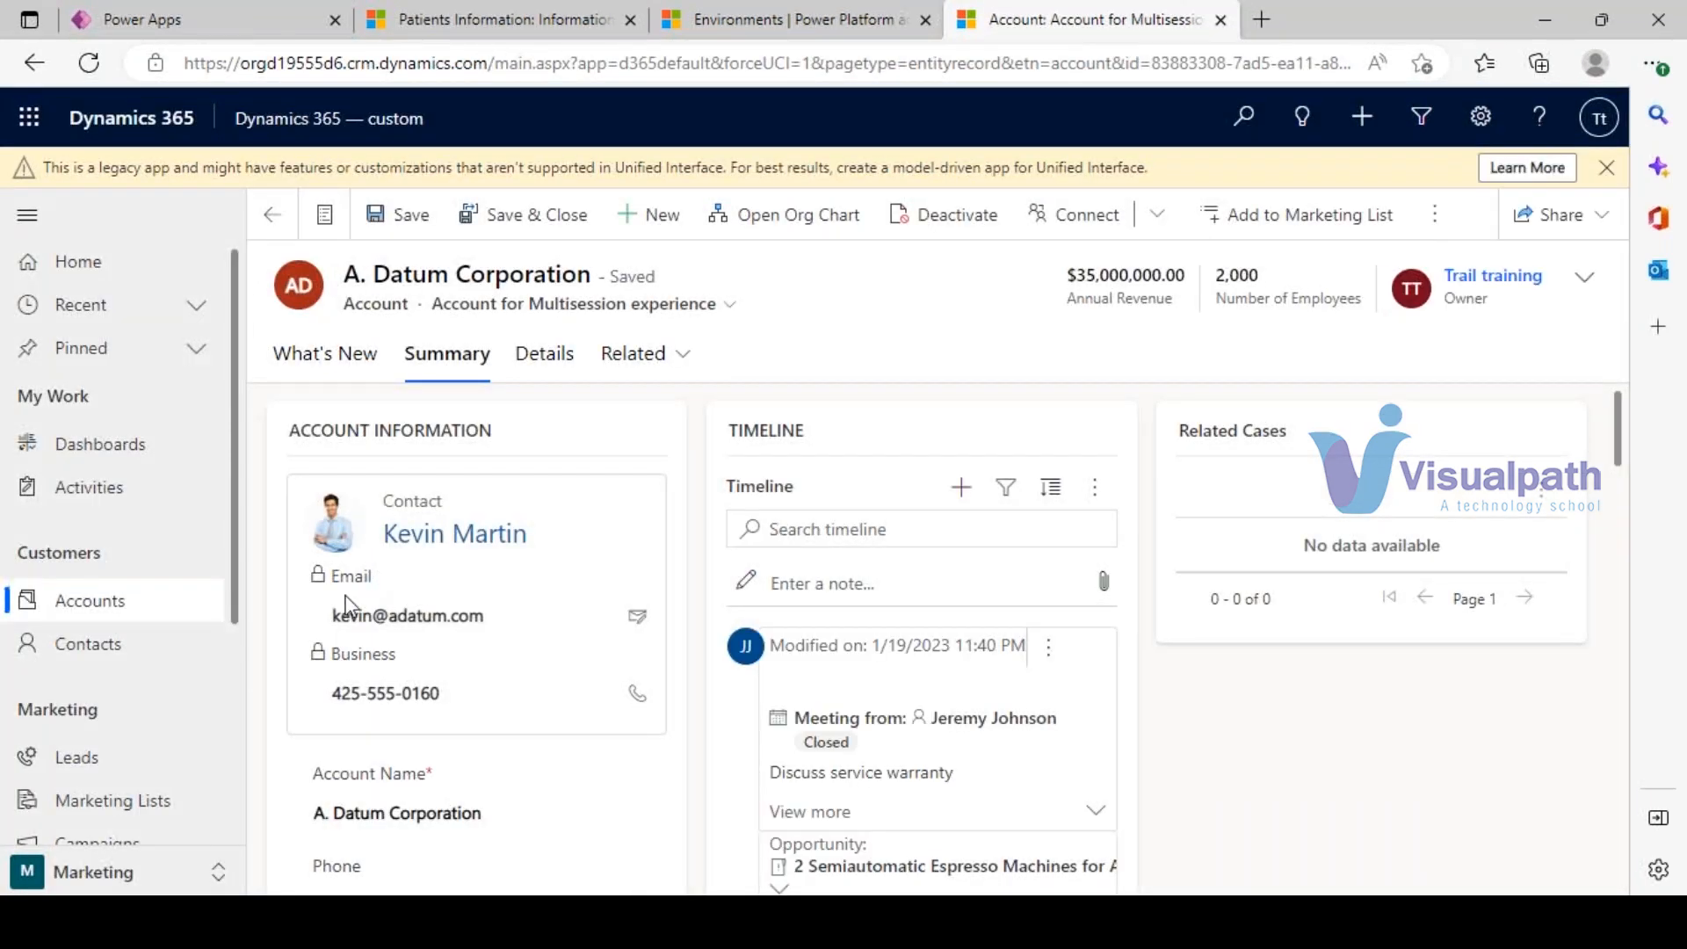
pyautogui.scroll(-3, 493, 629)
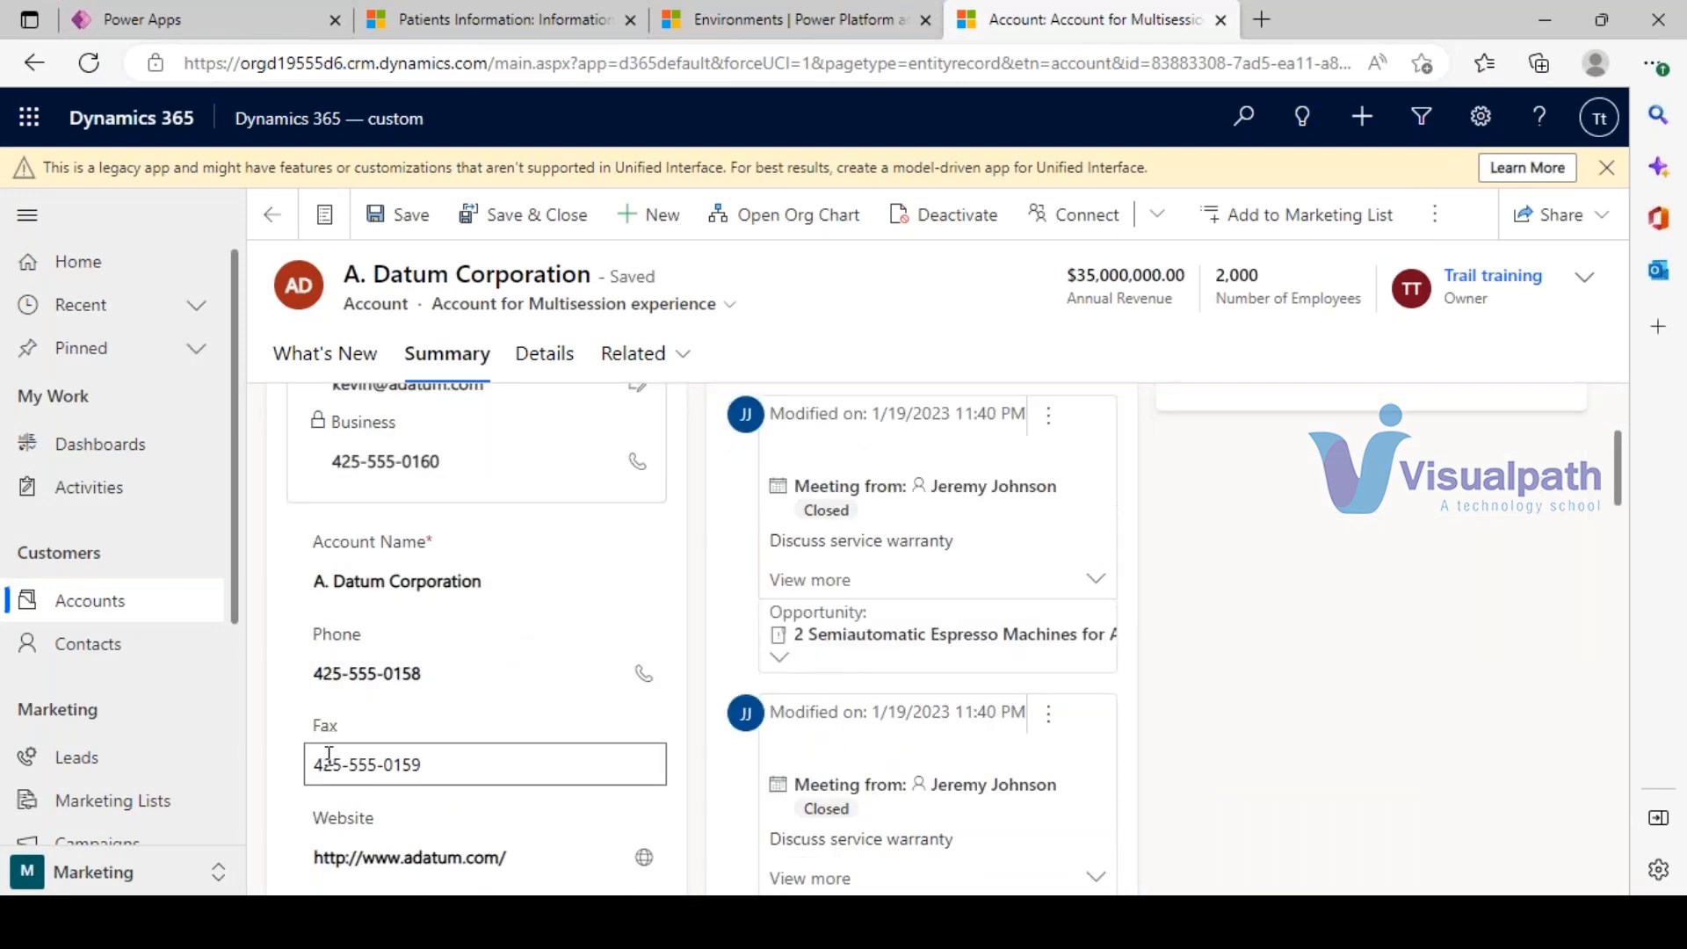
pyautogui.click(176, 20)
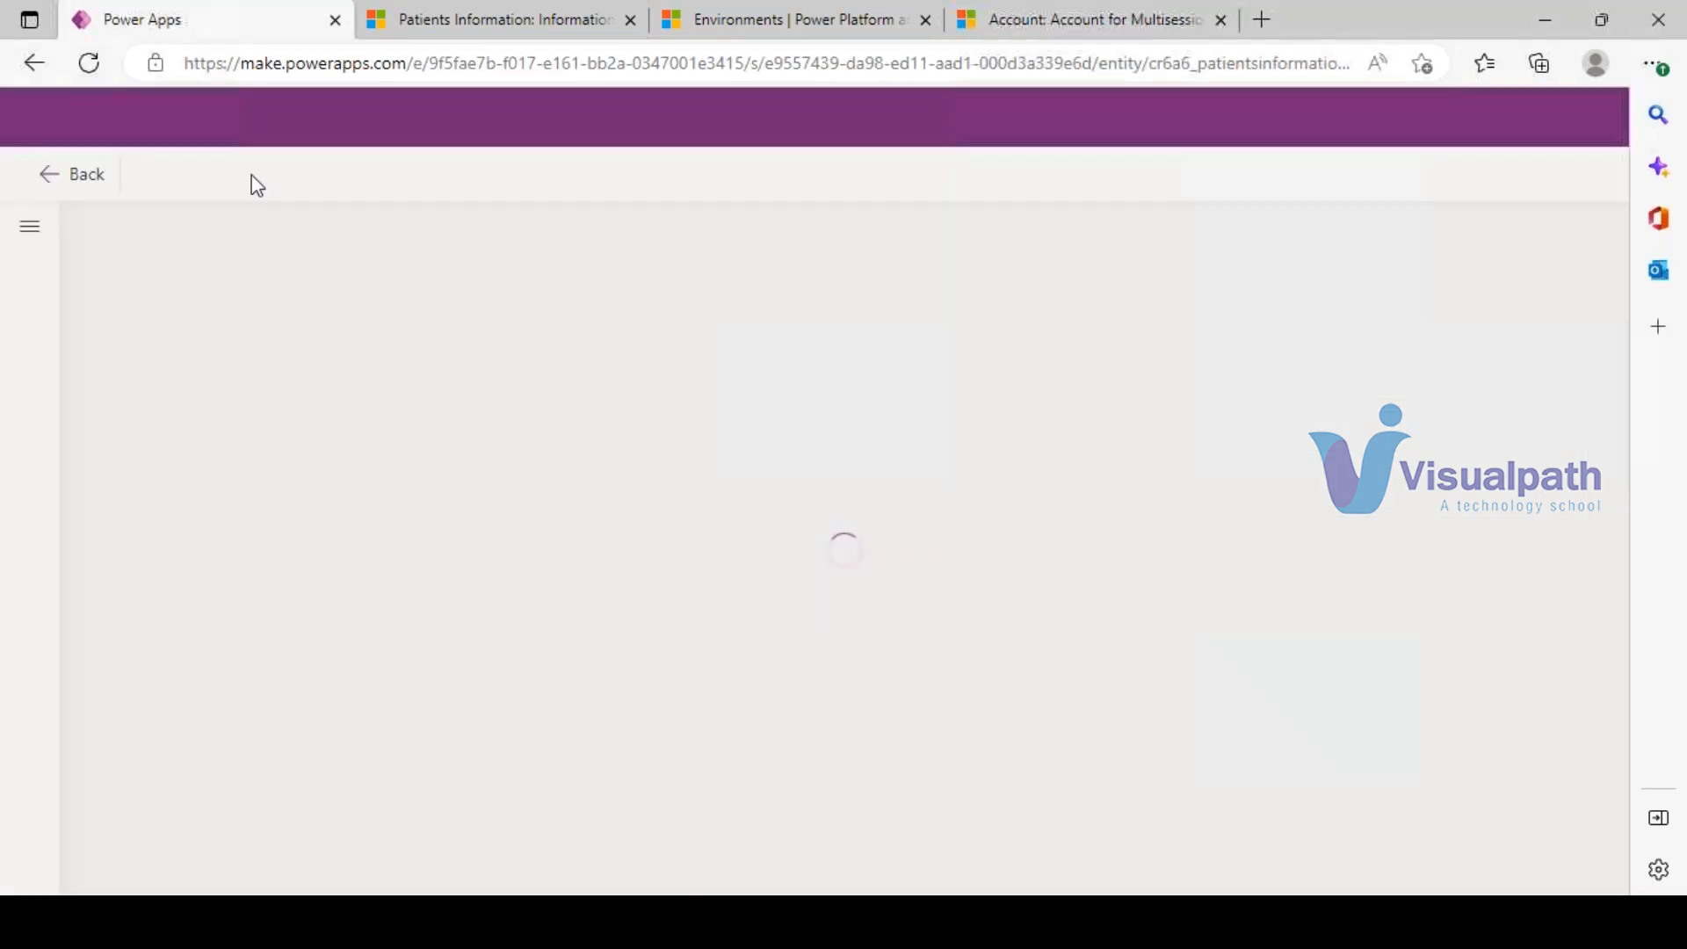
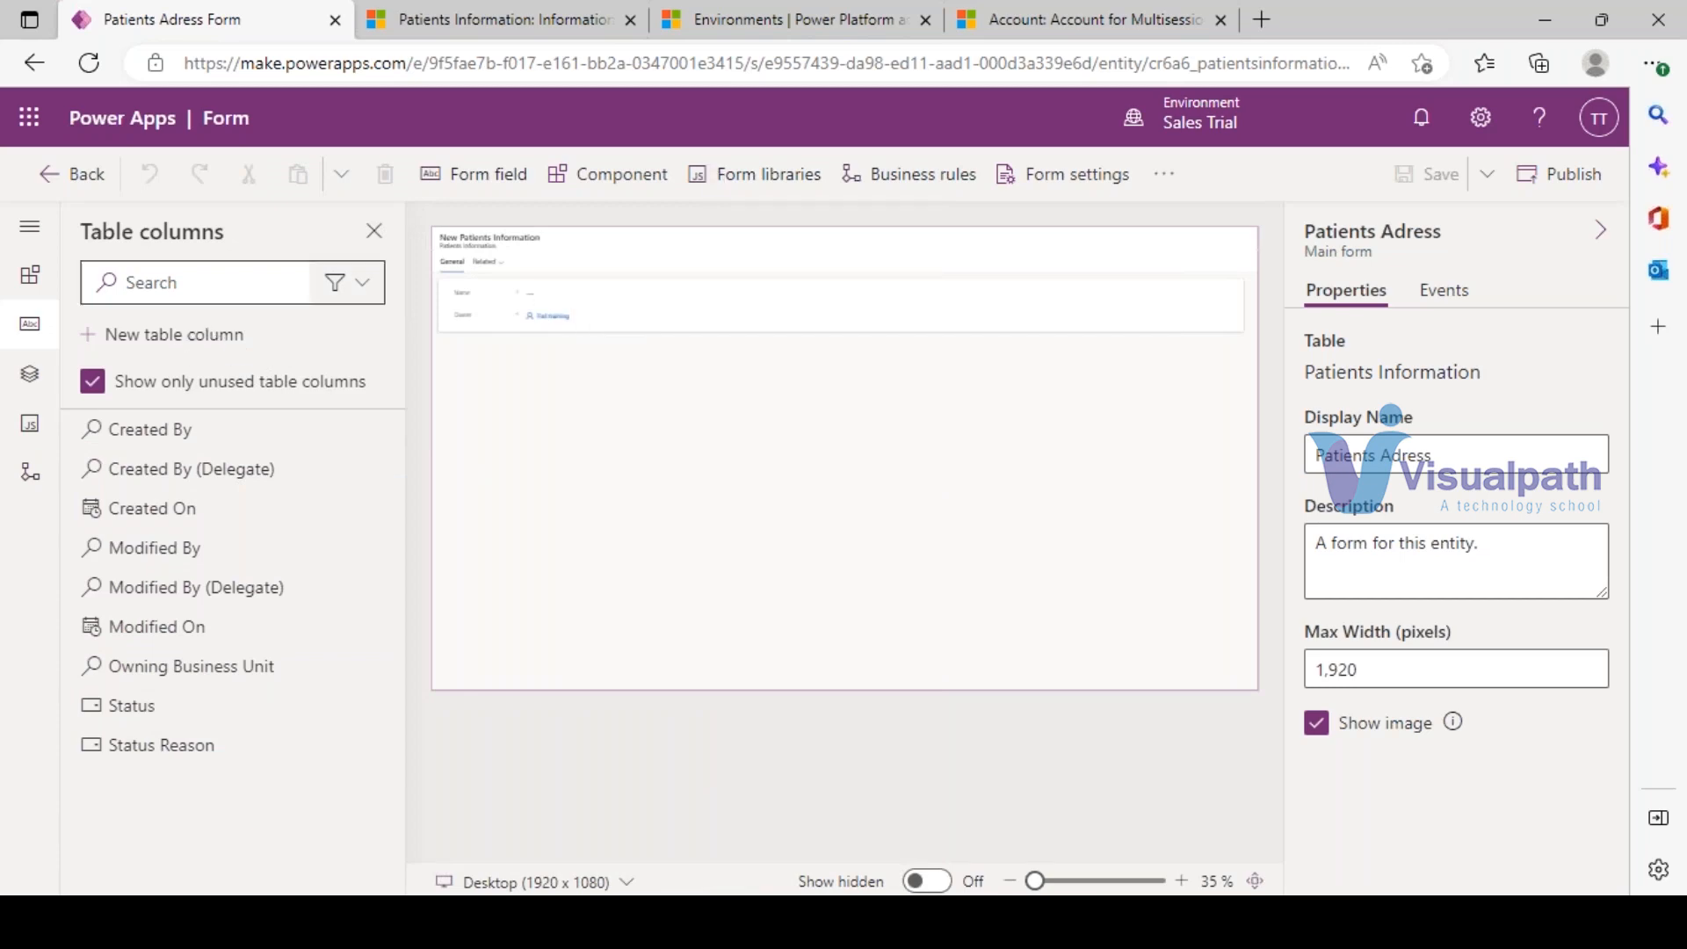
# Add the Status column to the Patients Adress form and remove the Status Reason field
pyautogui.click(1010, 17)
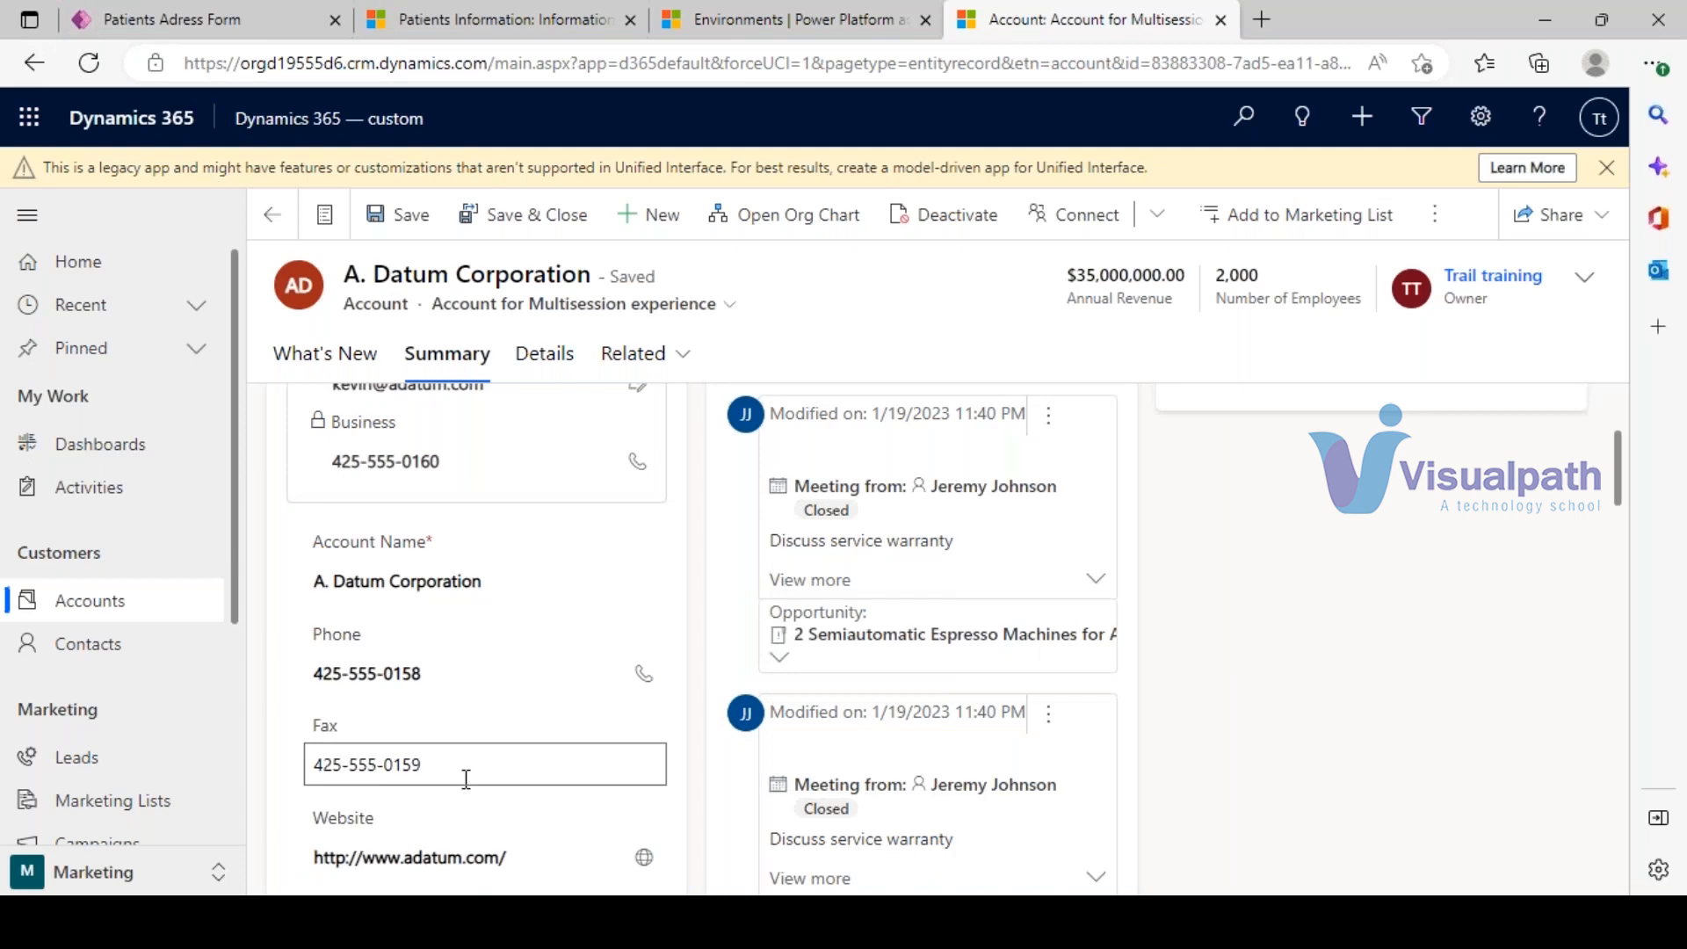
pyautogui.click(209, 22)
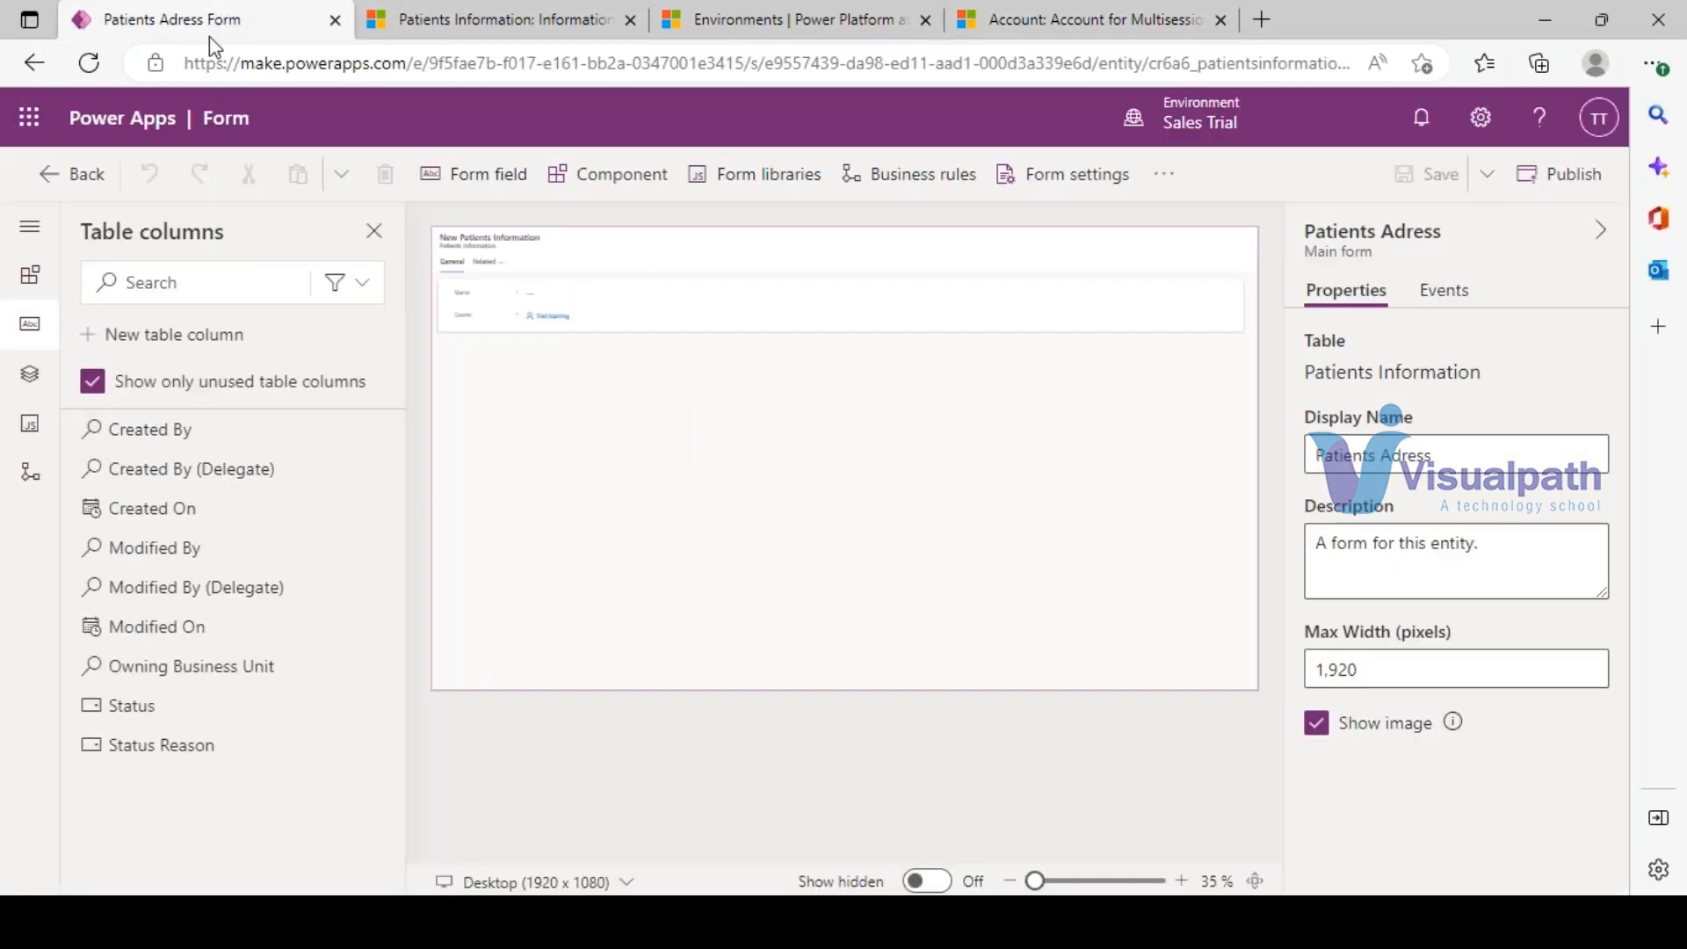
pyautogui.moveTo(139, 708)
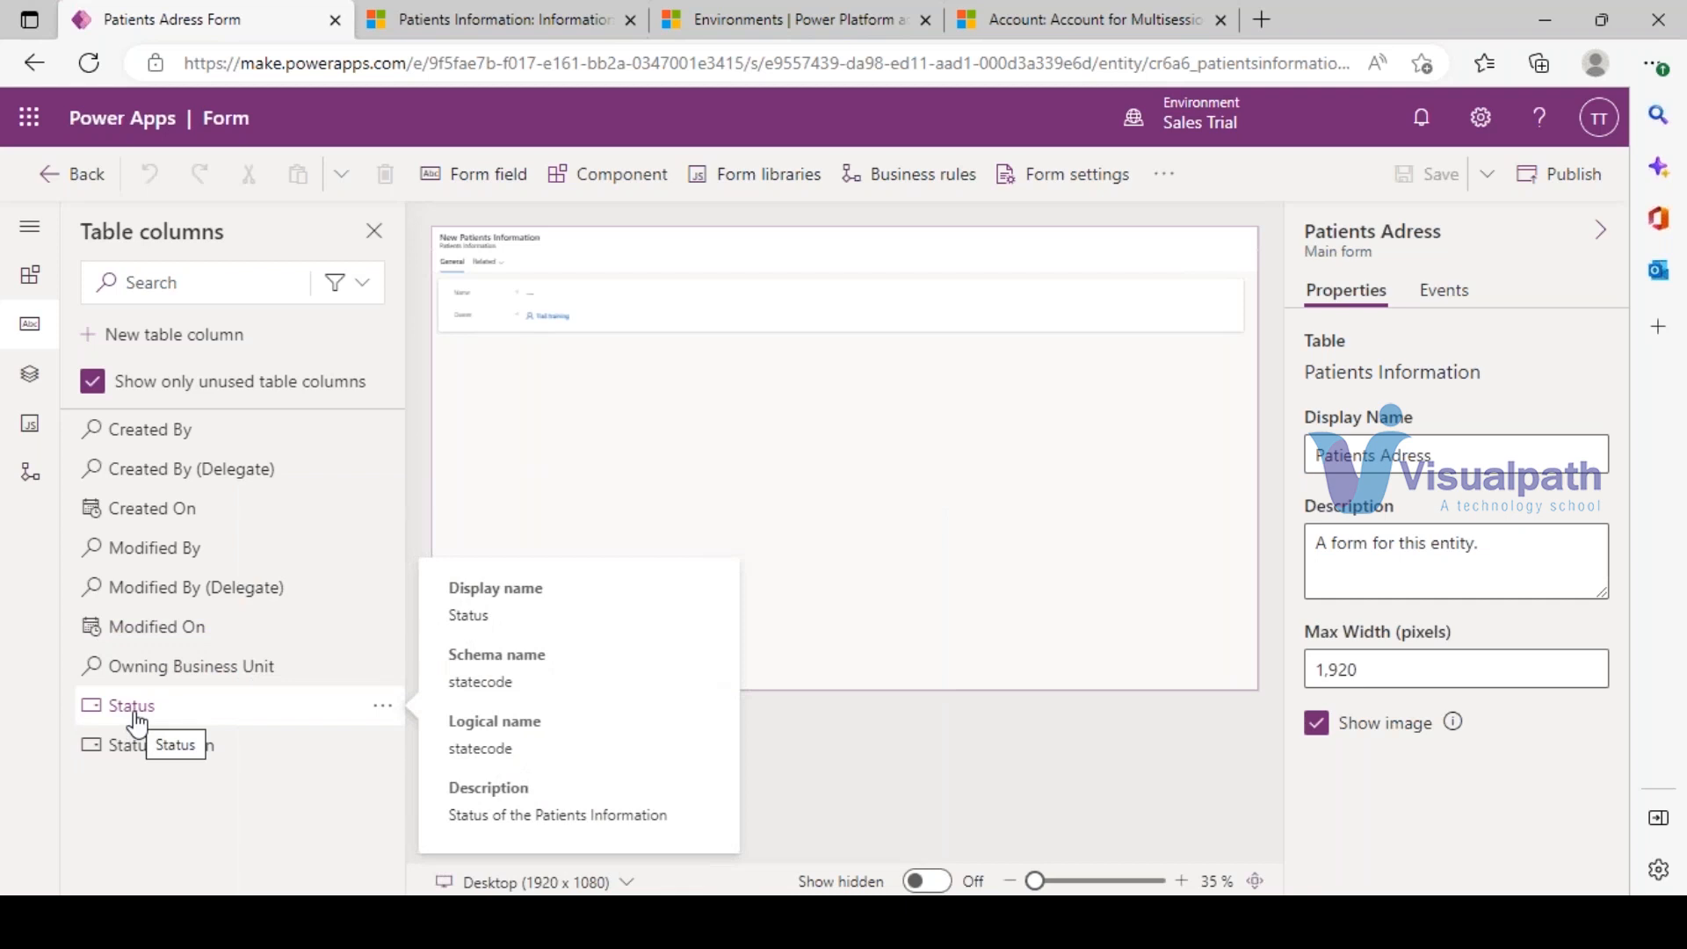
pyautogui.doubleClick(134, 713)
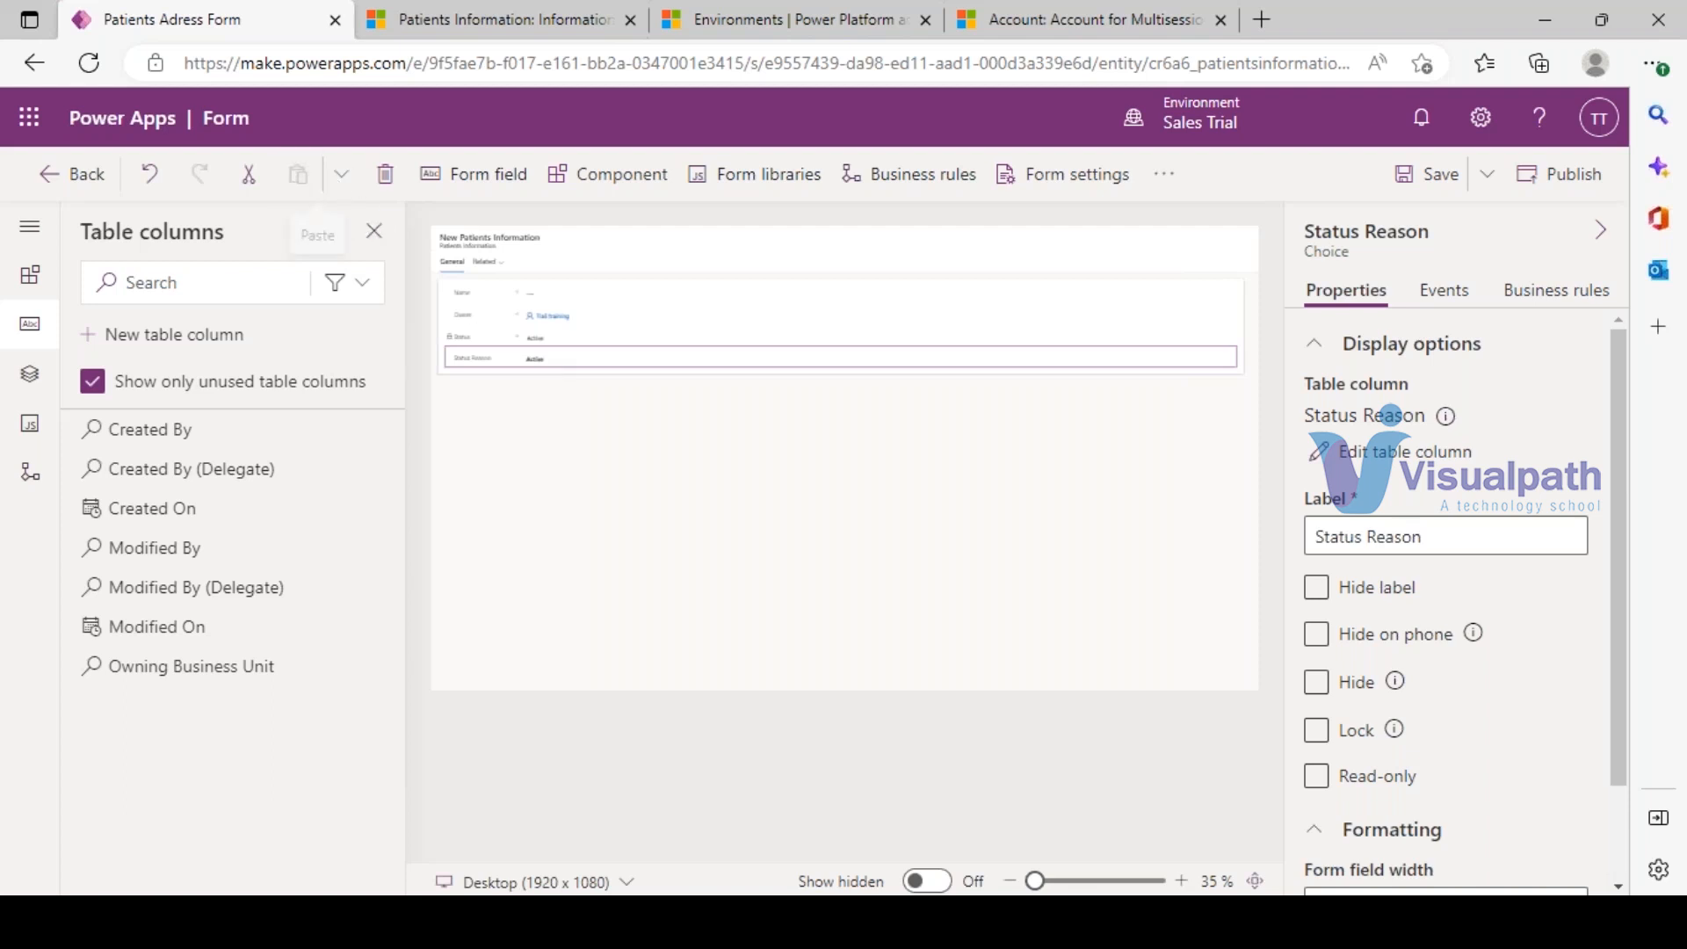
pyautogui.click(383, 176)
# Place Created On under Name and Owner, delete Modified By, and save the form
pyautogui.click(590, 416)
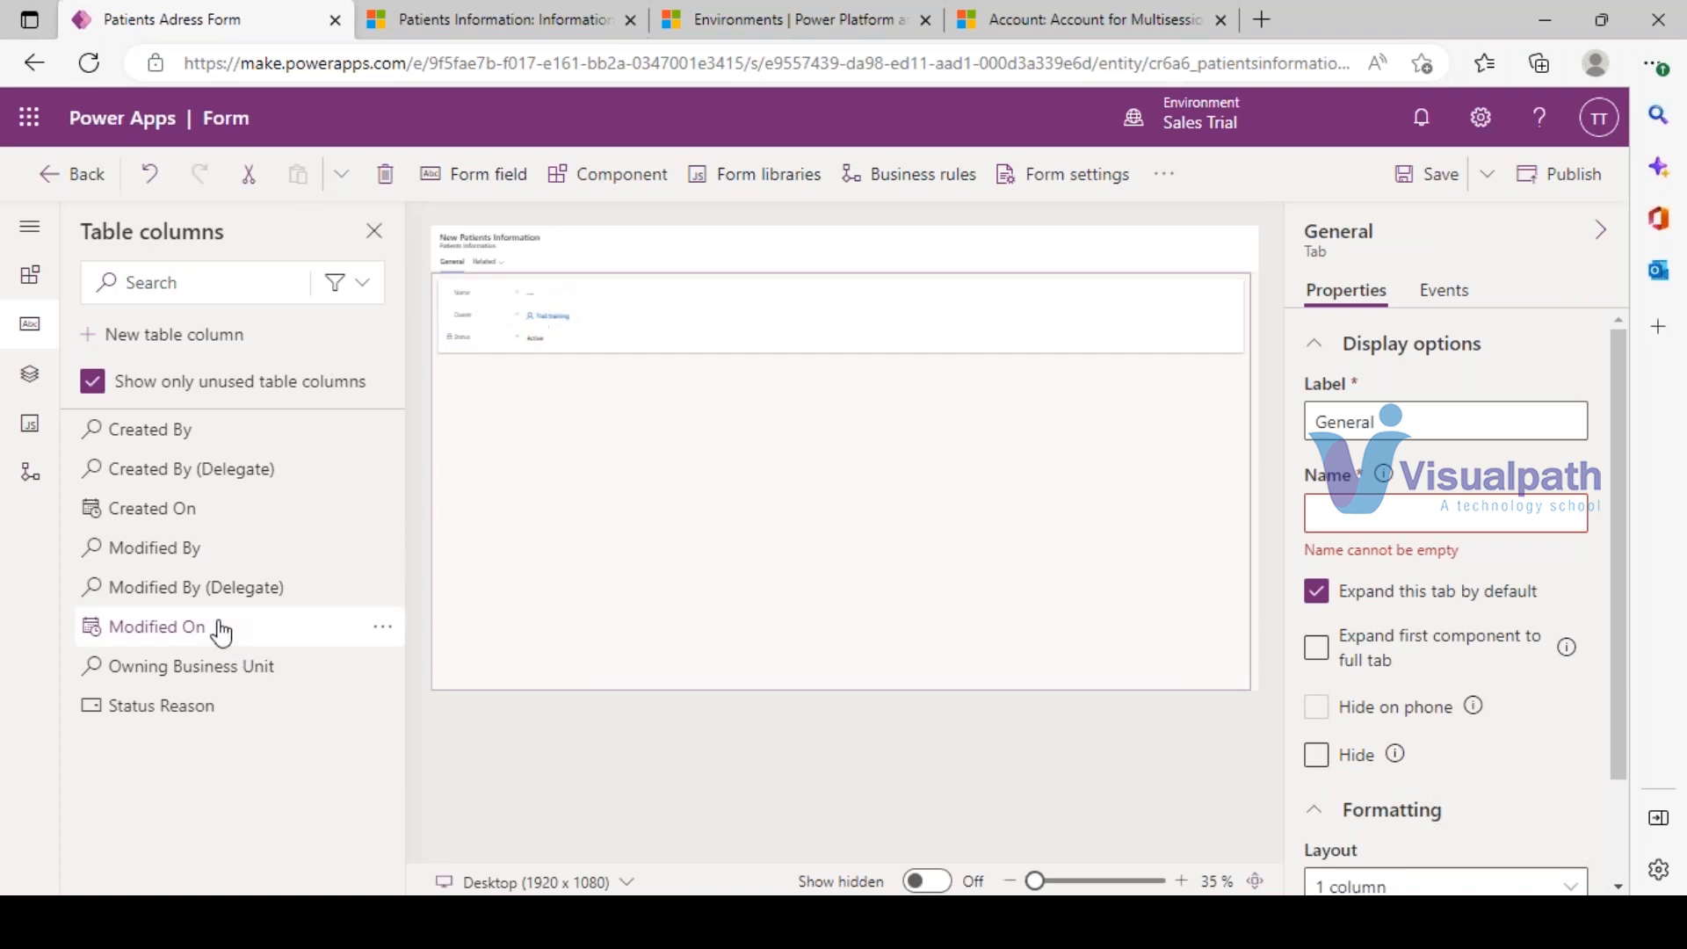
pyautogui.moveTo(167, 551); pyautogui.dragTo(557, 319)
pyautogui.moveTo(557, 321); pyautogui.dragTo(486, 339)
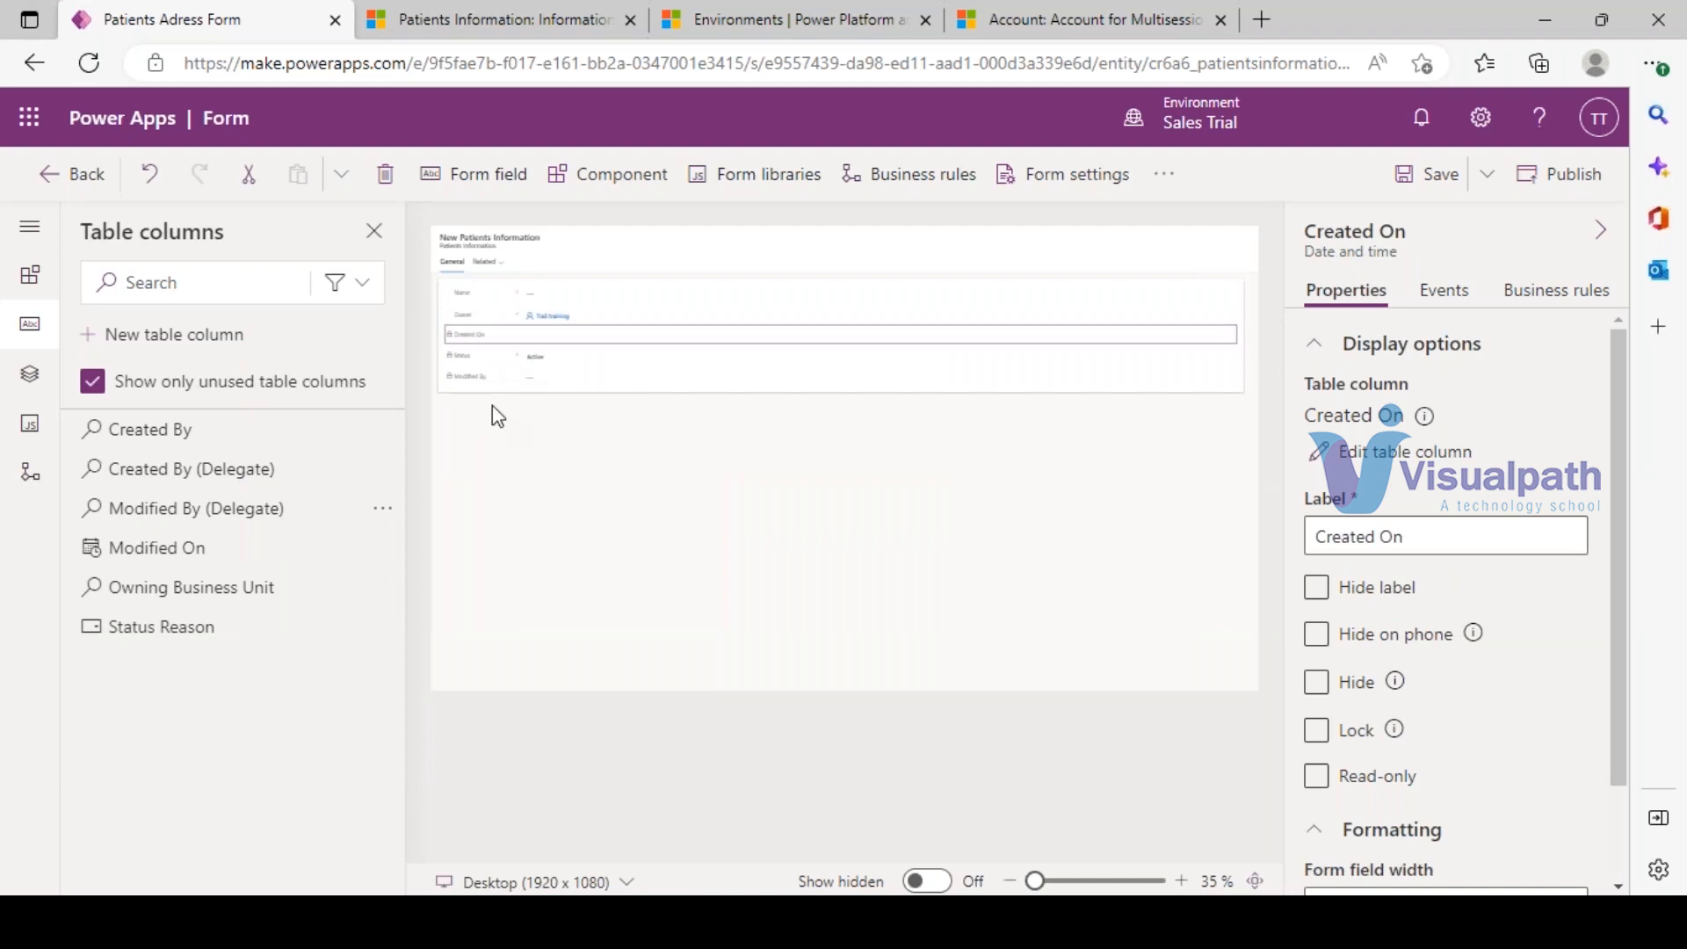
pyautogui.click(477, 384)
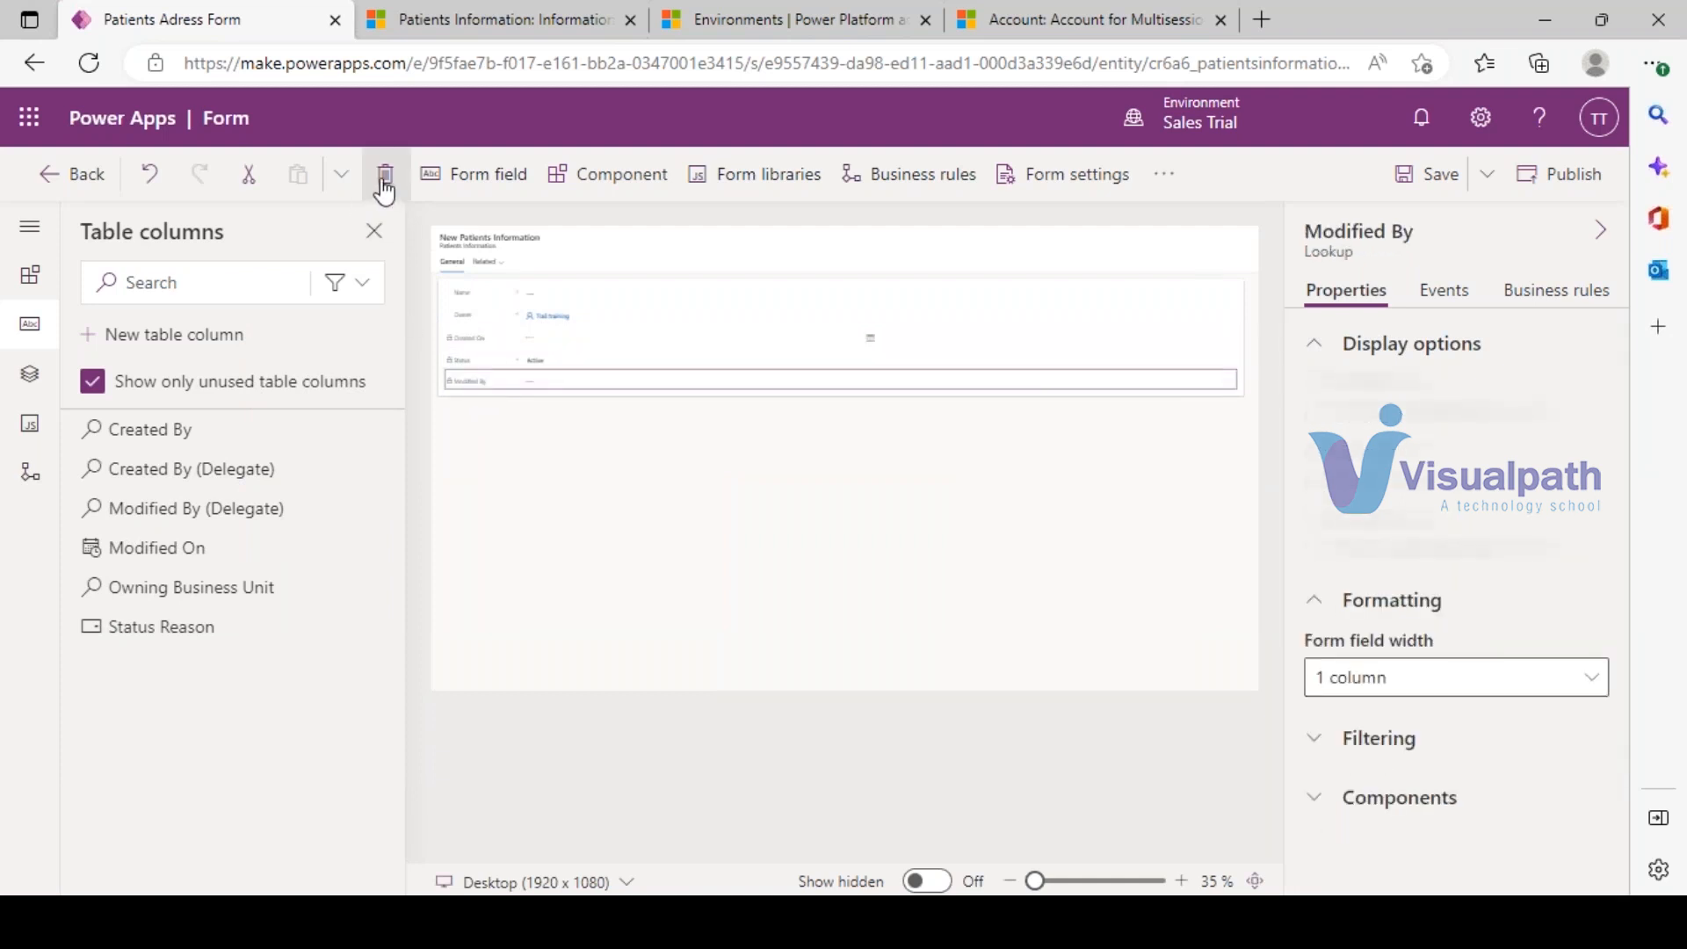
pyautogui.press('Delete')
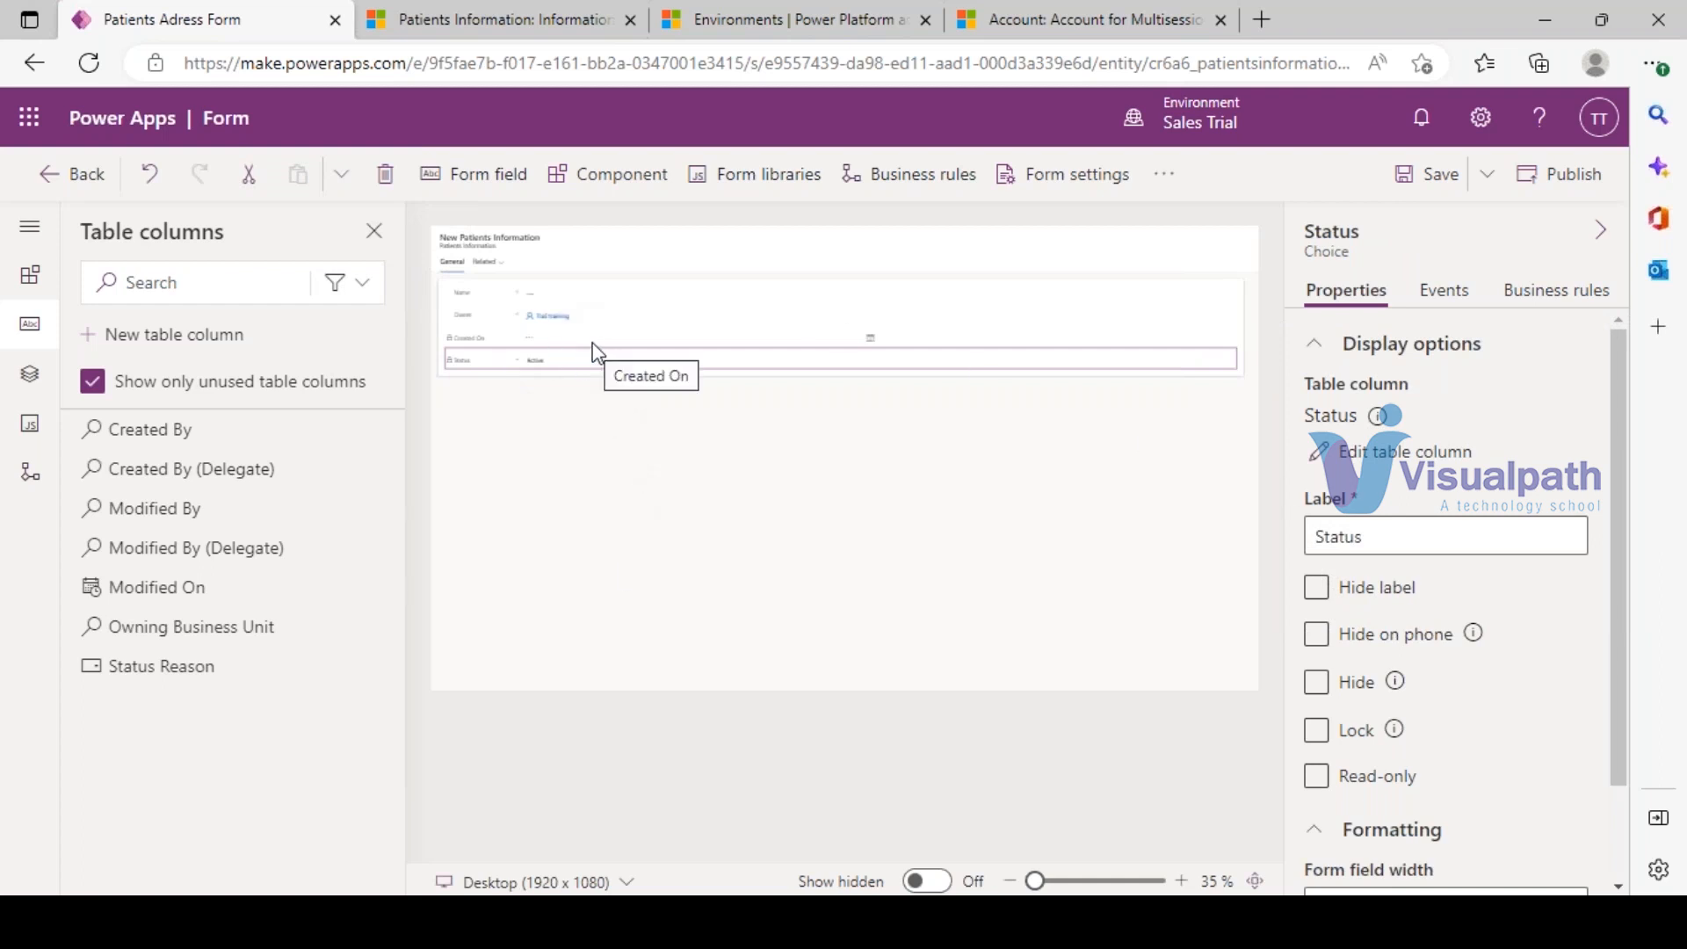
pyautogui.click(1432, 174)
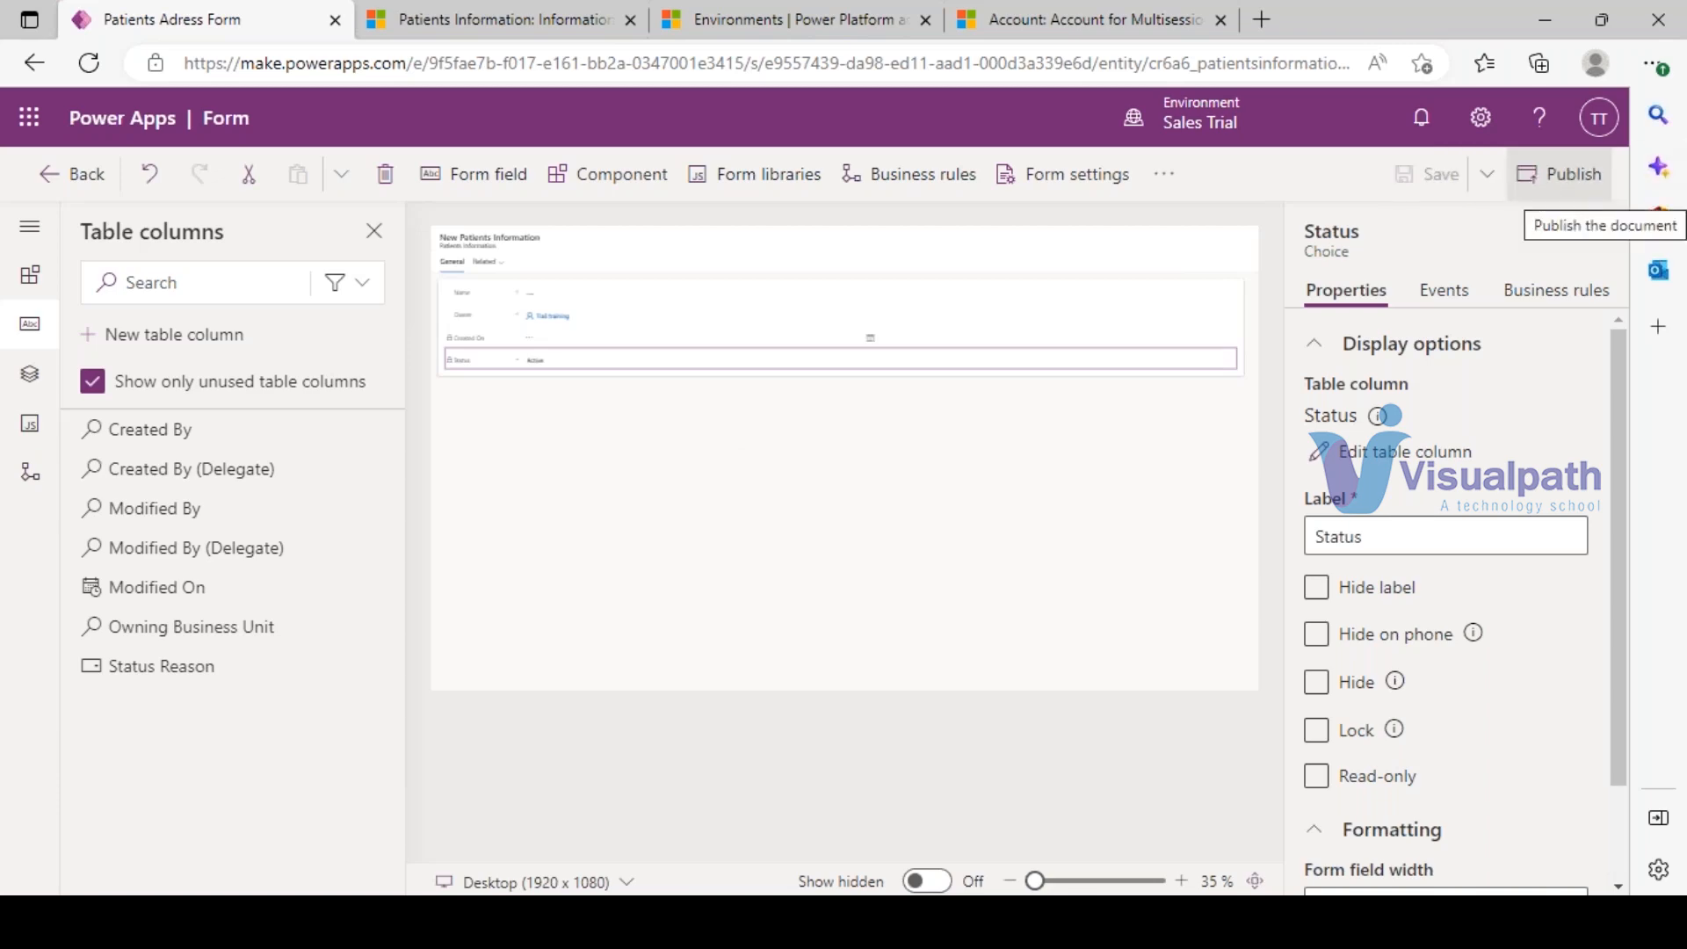
# Publish the Patients Adress form and reload the P1 patient record with F5
pyautogui.click(1560, 174)
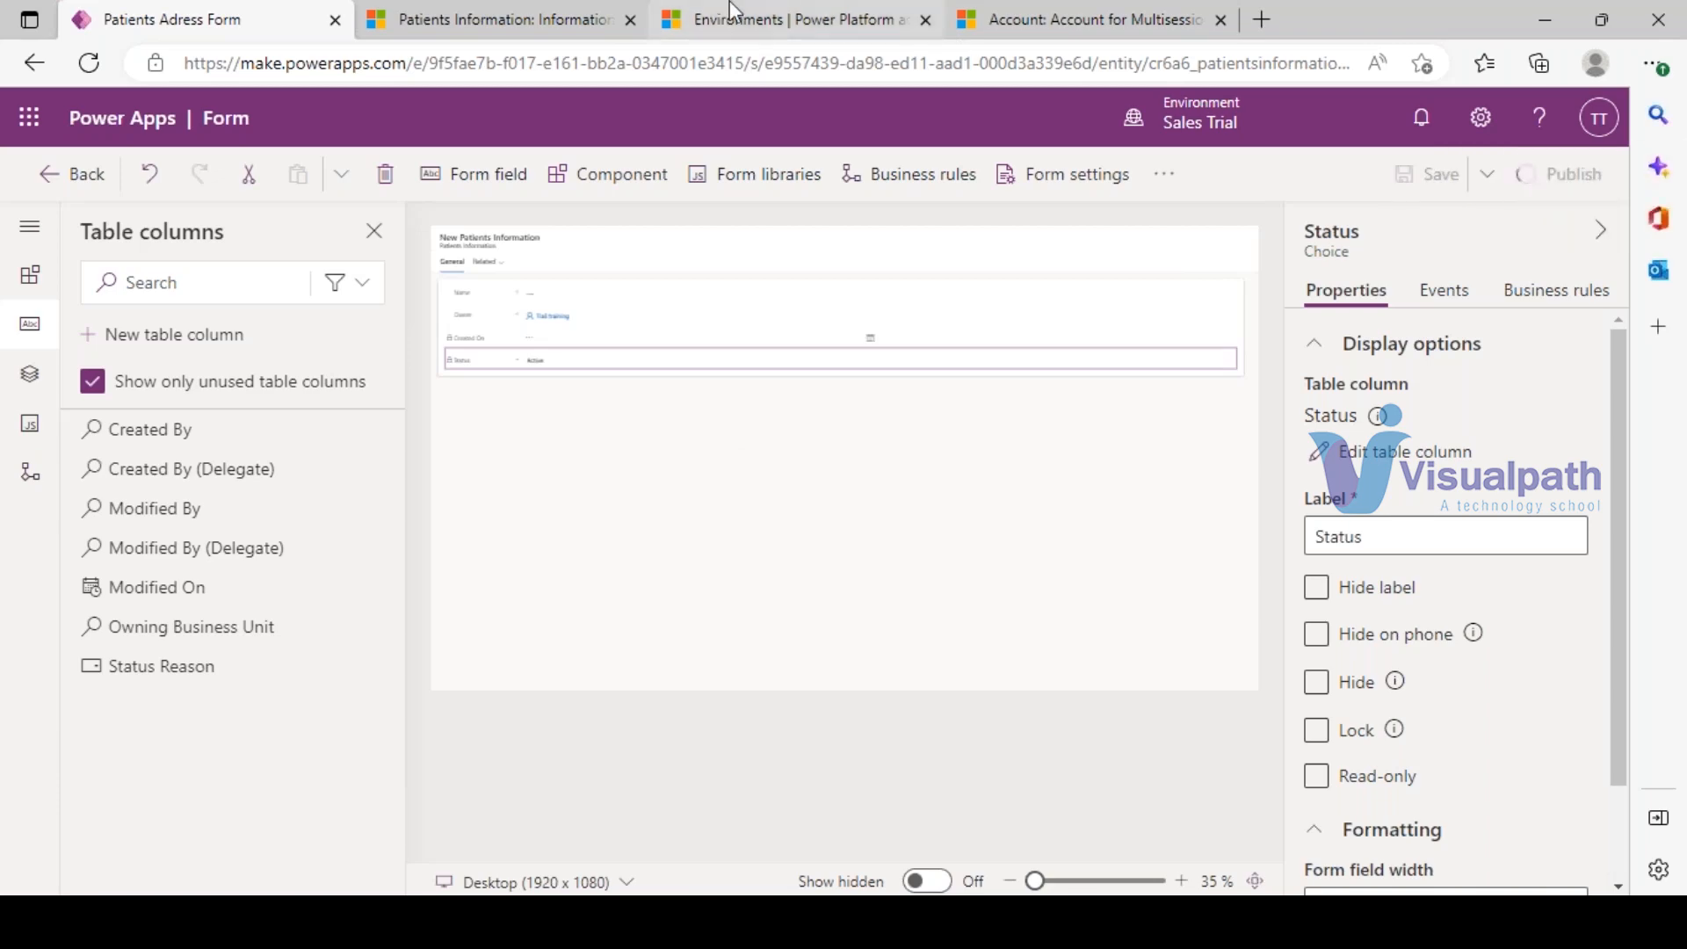
pyautogui.click(398, 4)
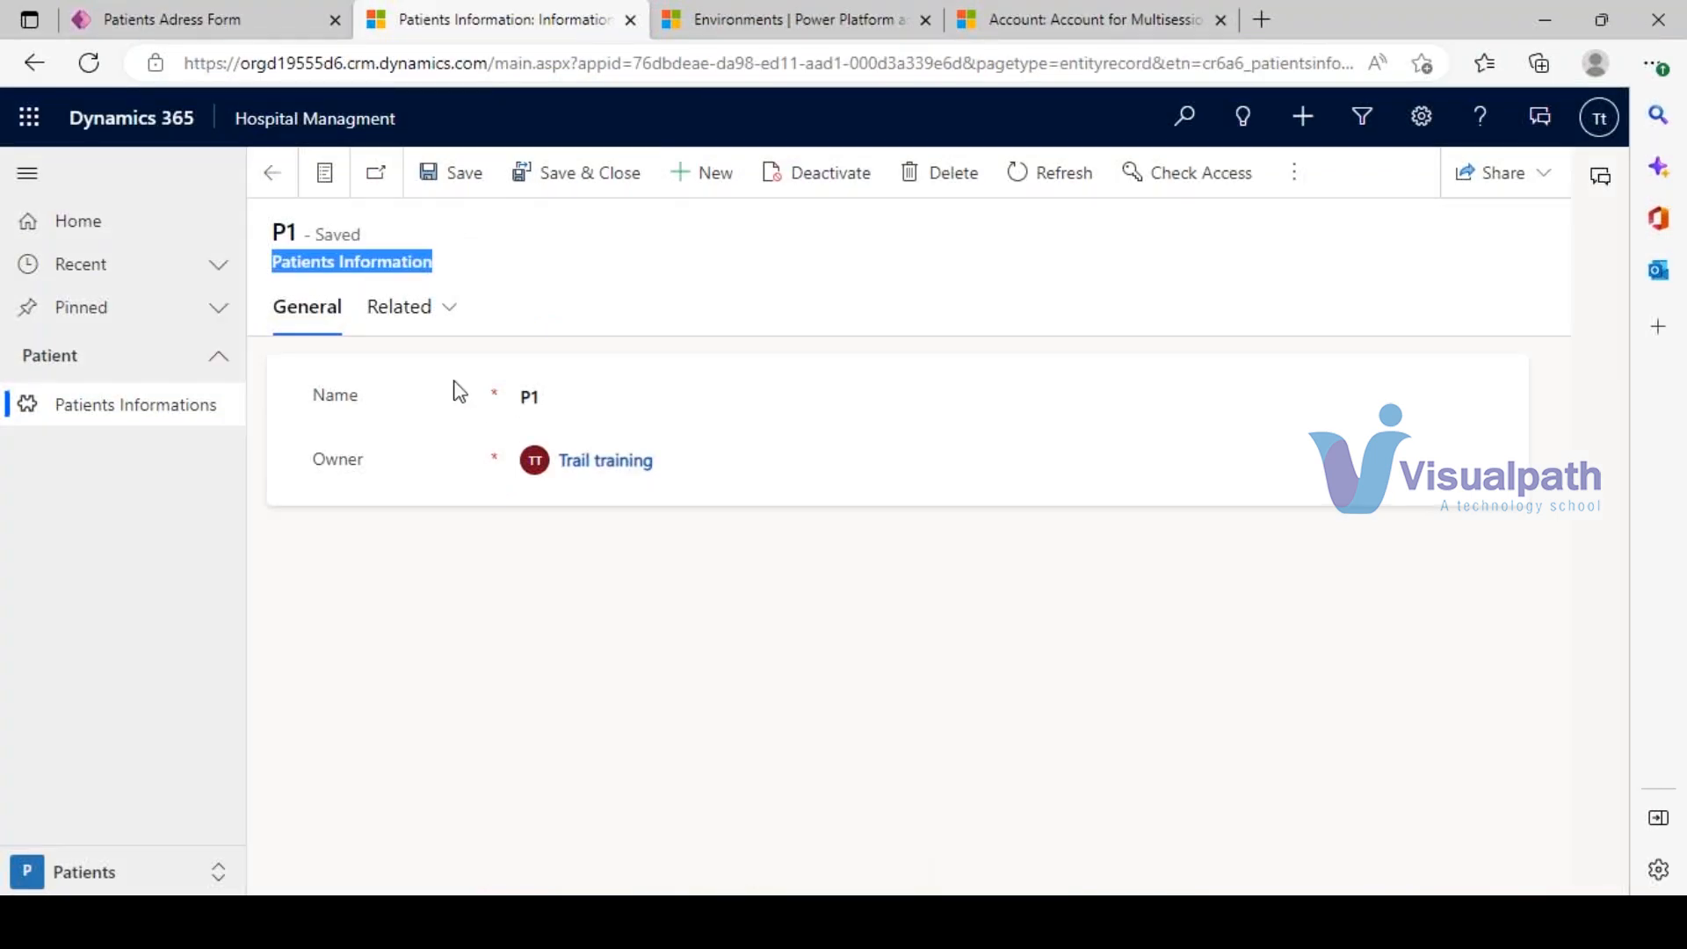
pyautogui.press('F5')
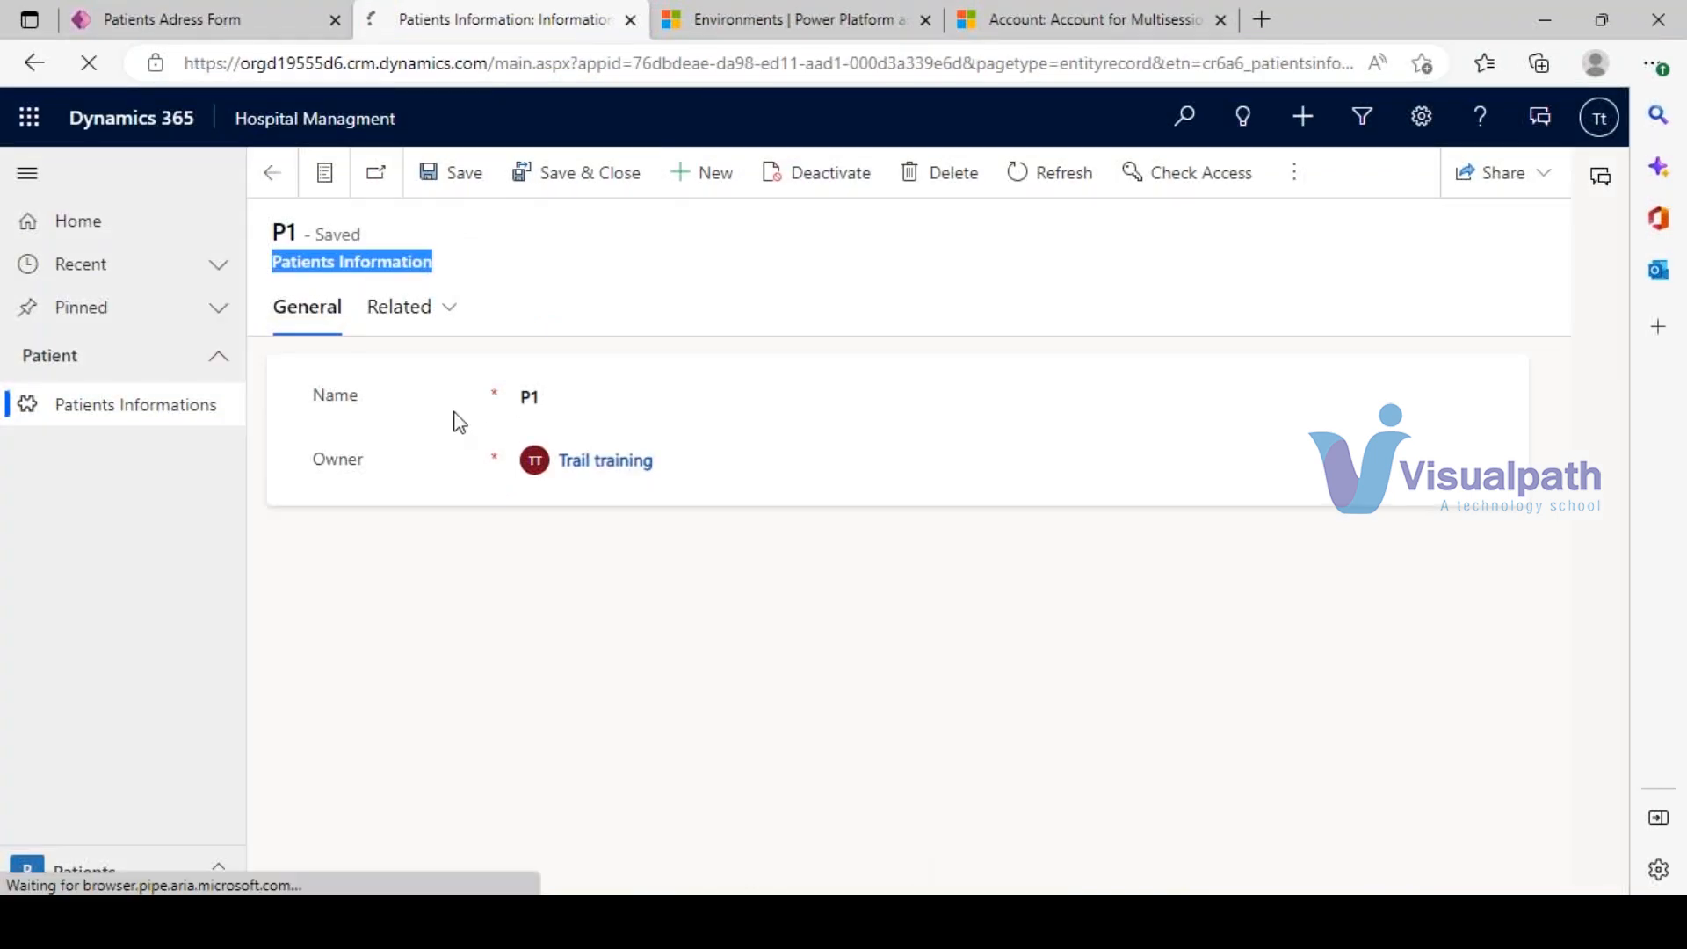
pyautogui.click(315, 12)
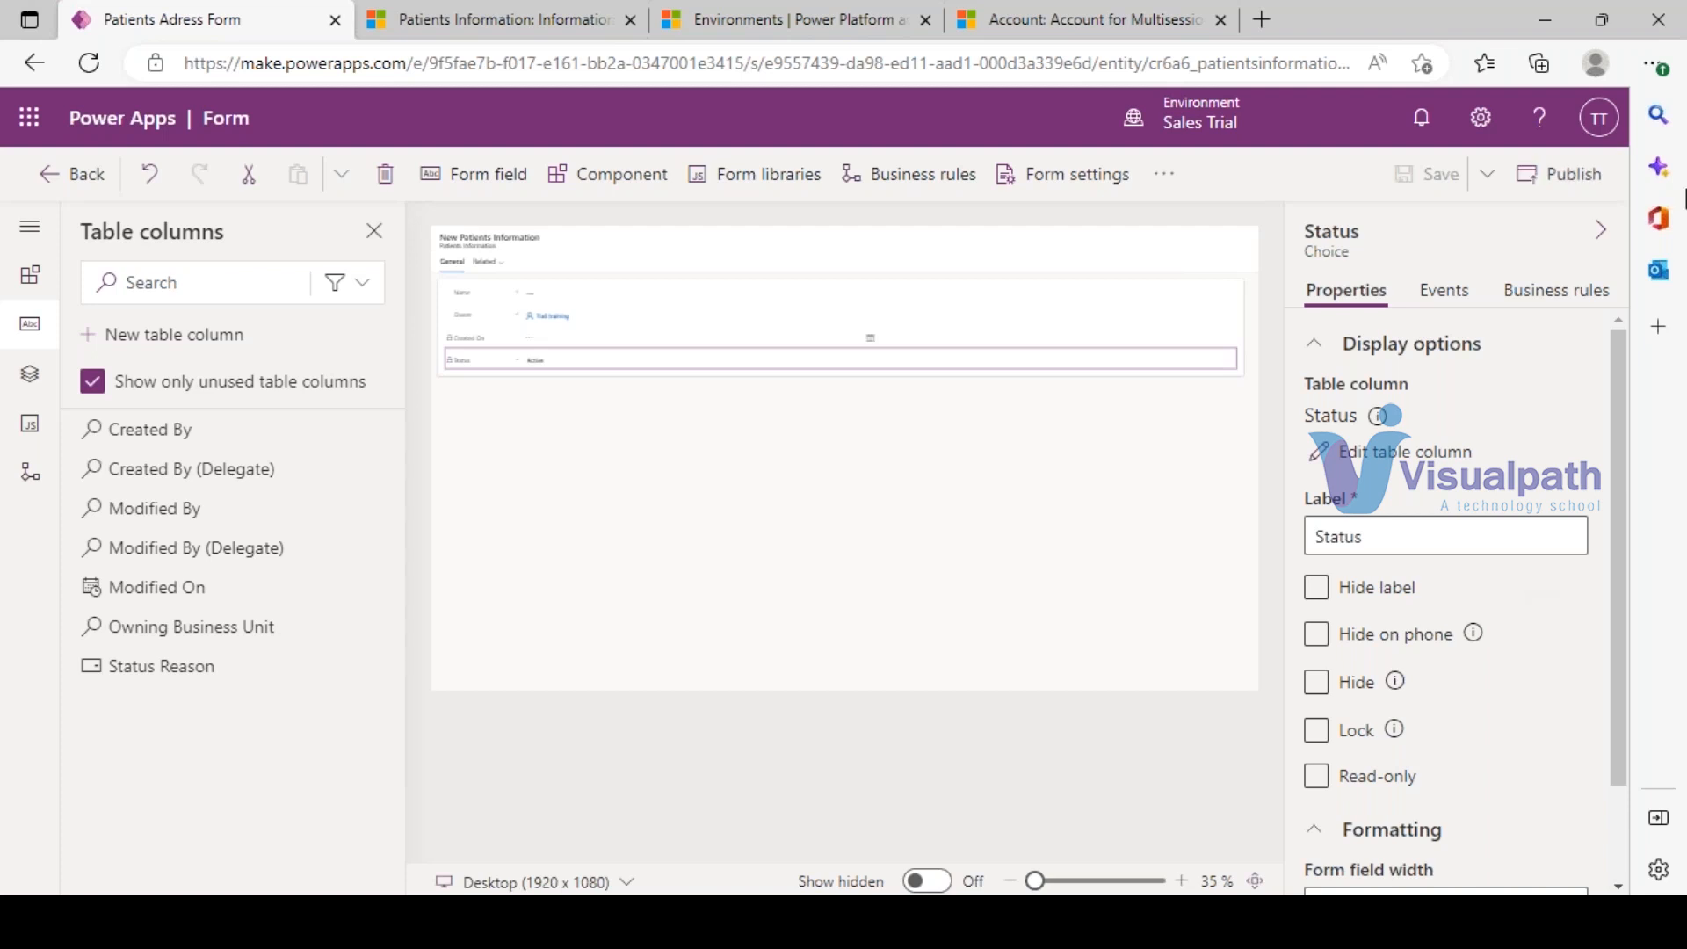
# Compare the form designer against the A. Datum Corporation account record in Dynamics 365
pyautogui.click(1194, 36)
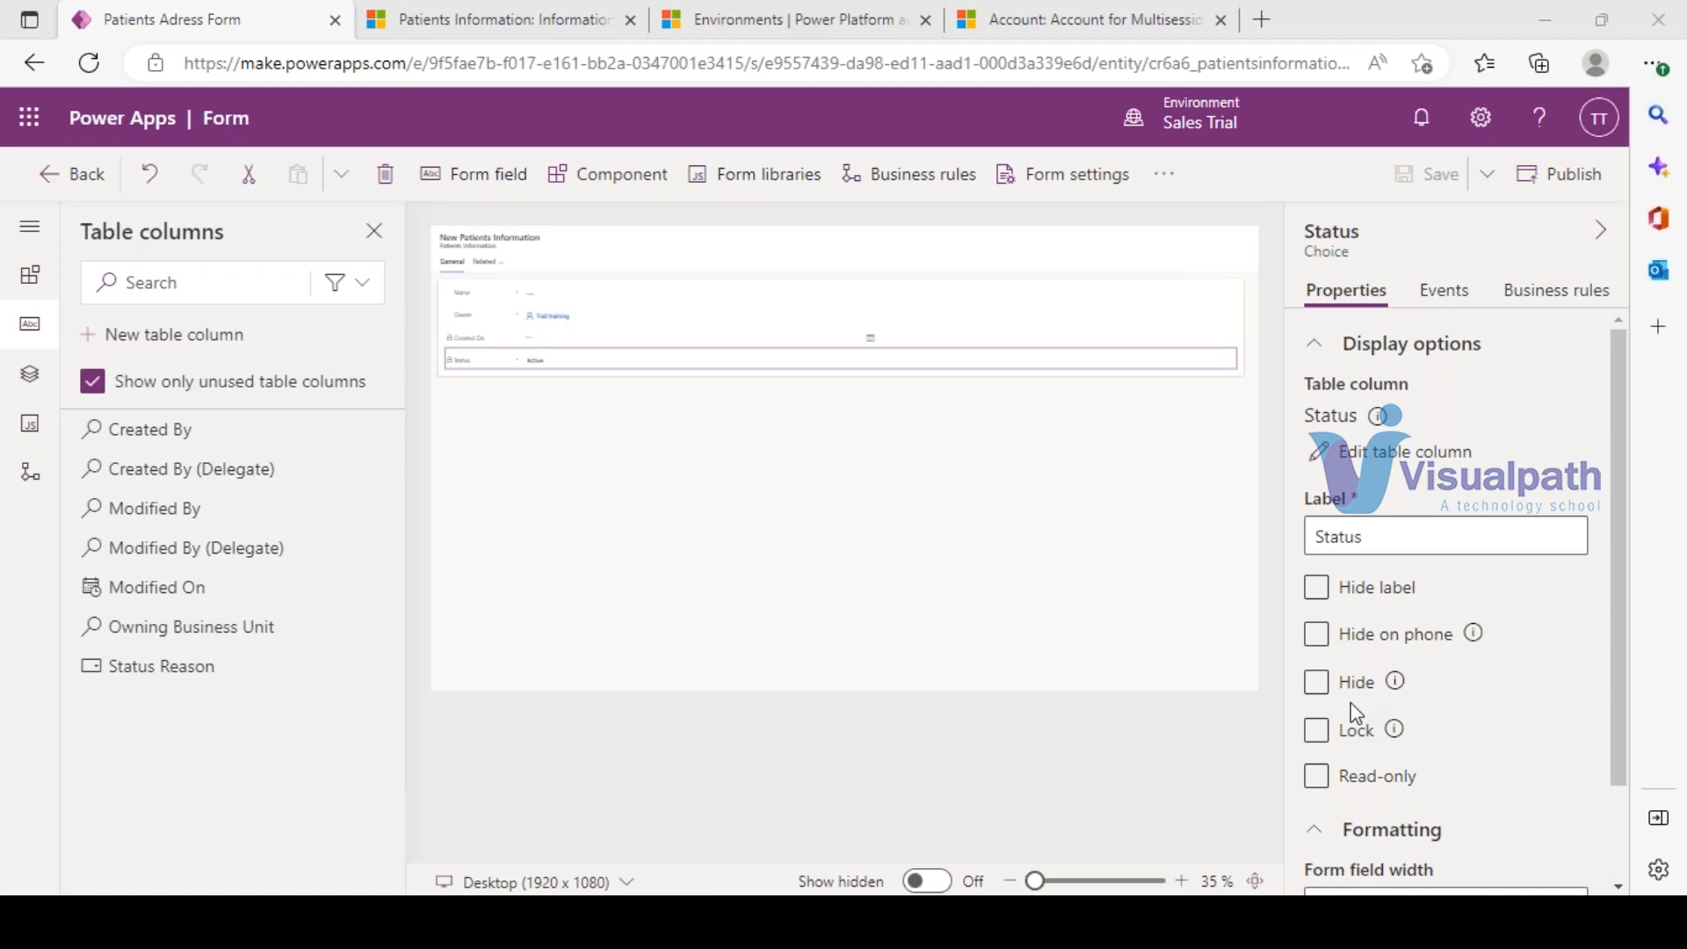
pyautogui.click(1058, 19)
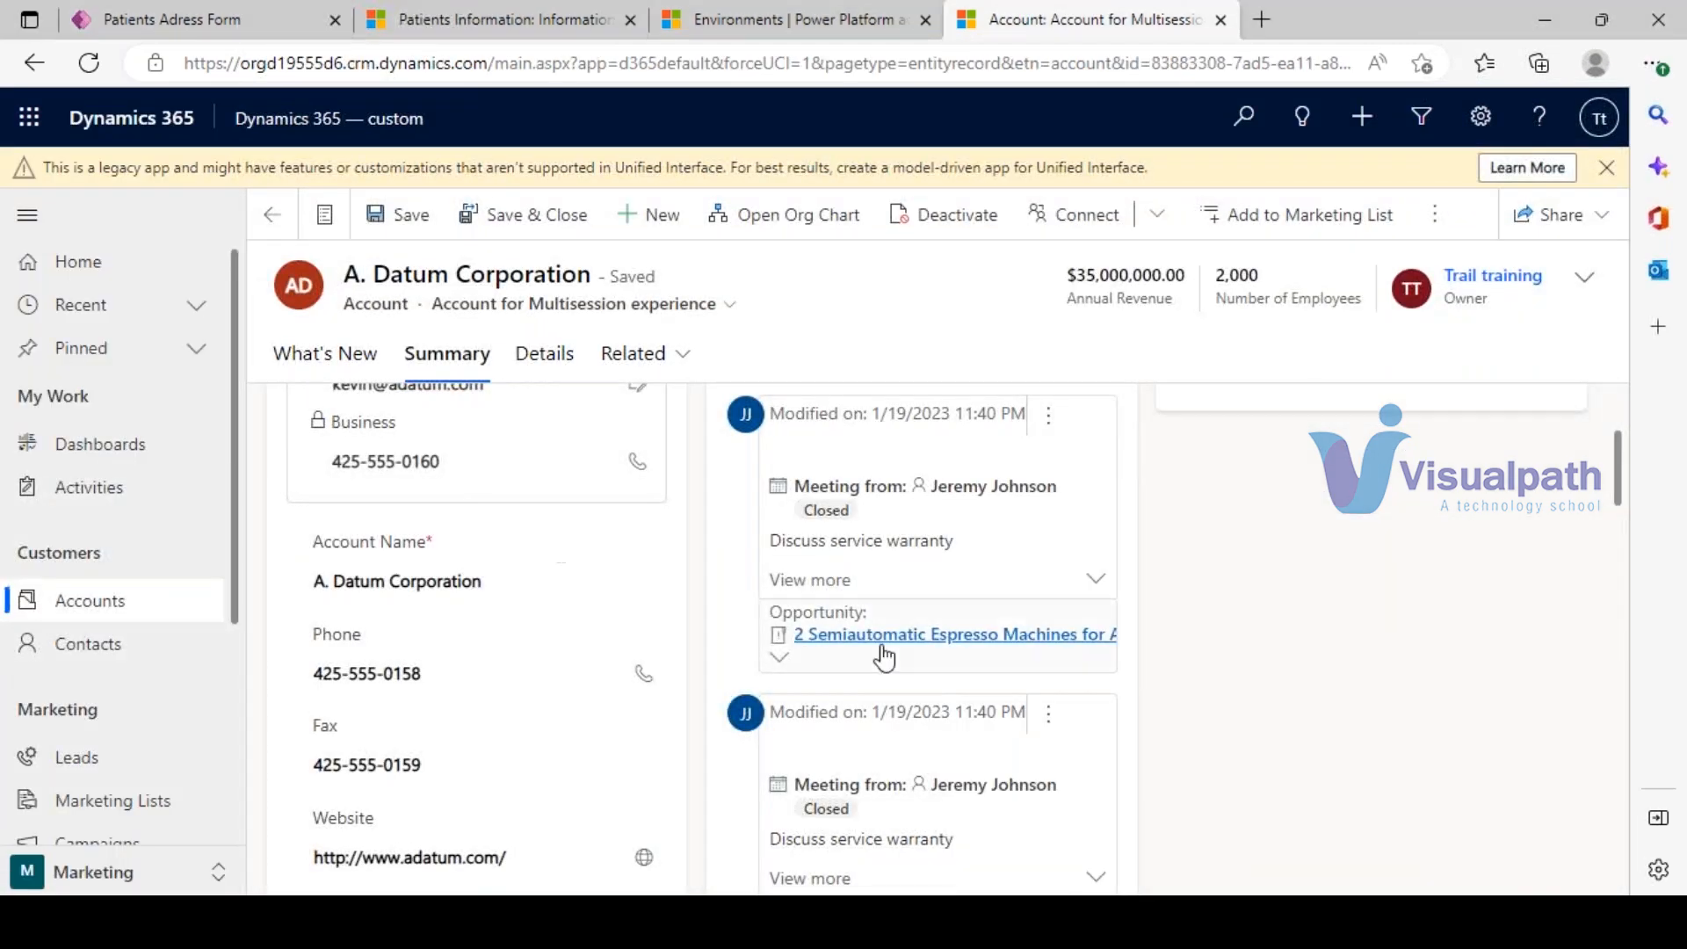
pyautogui.click(235, 18)
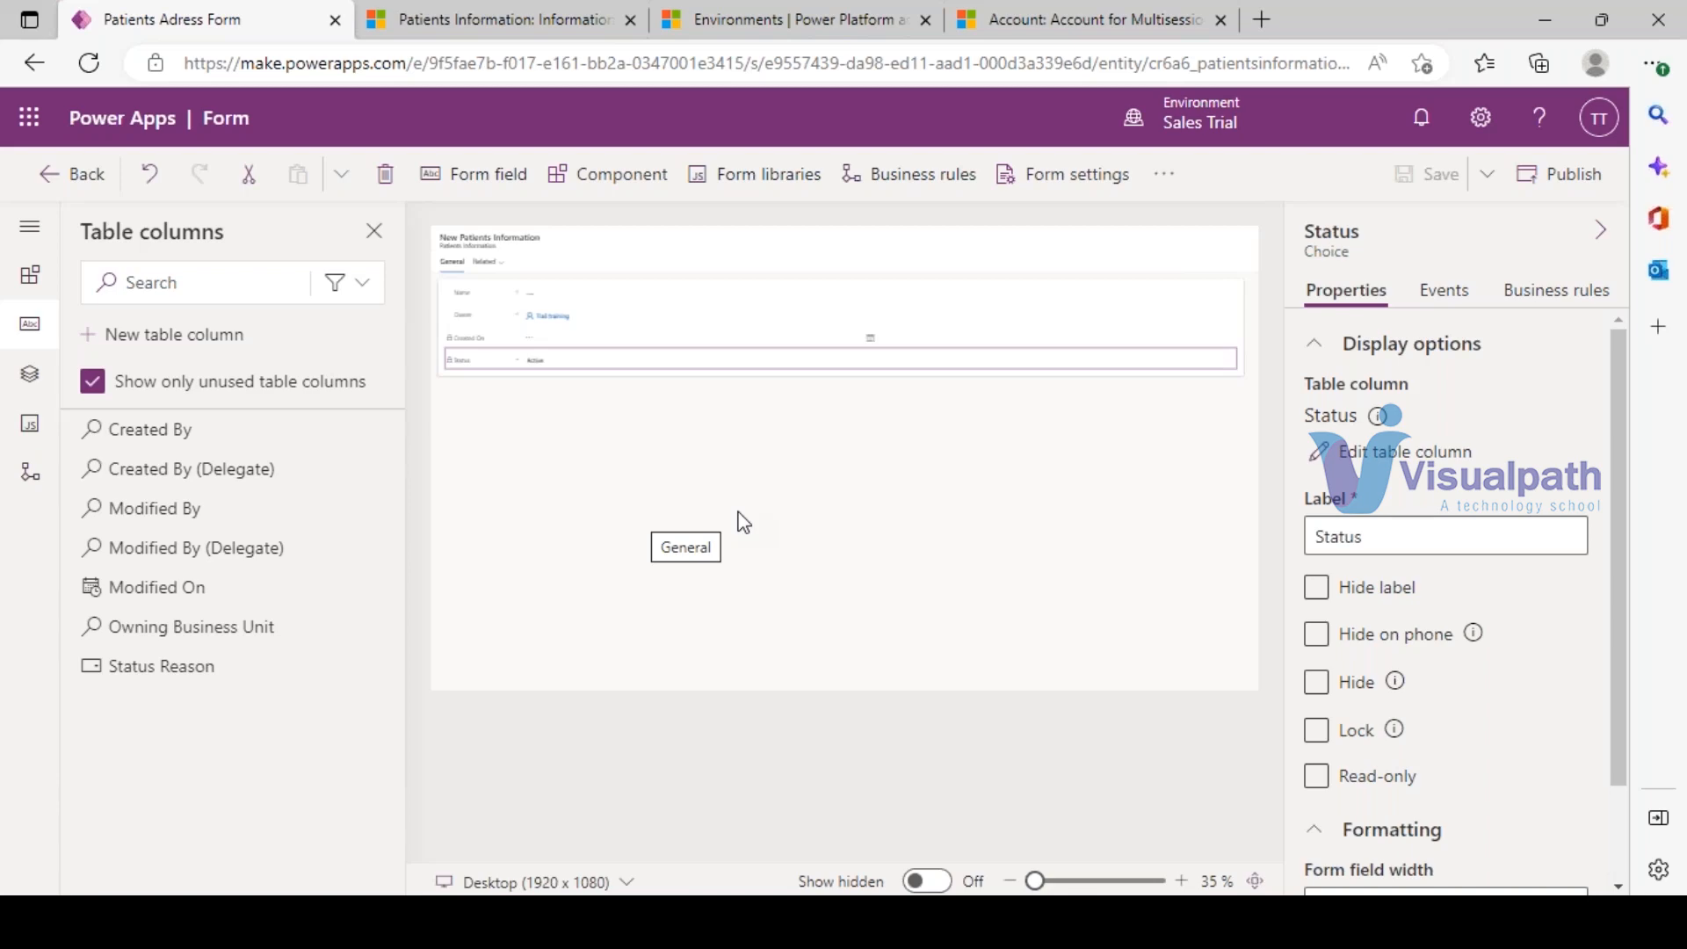
pyautogui.click(1102, 19)
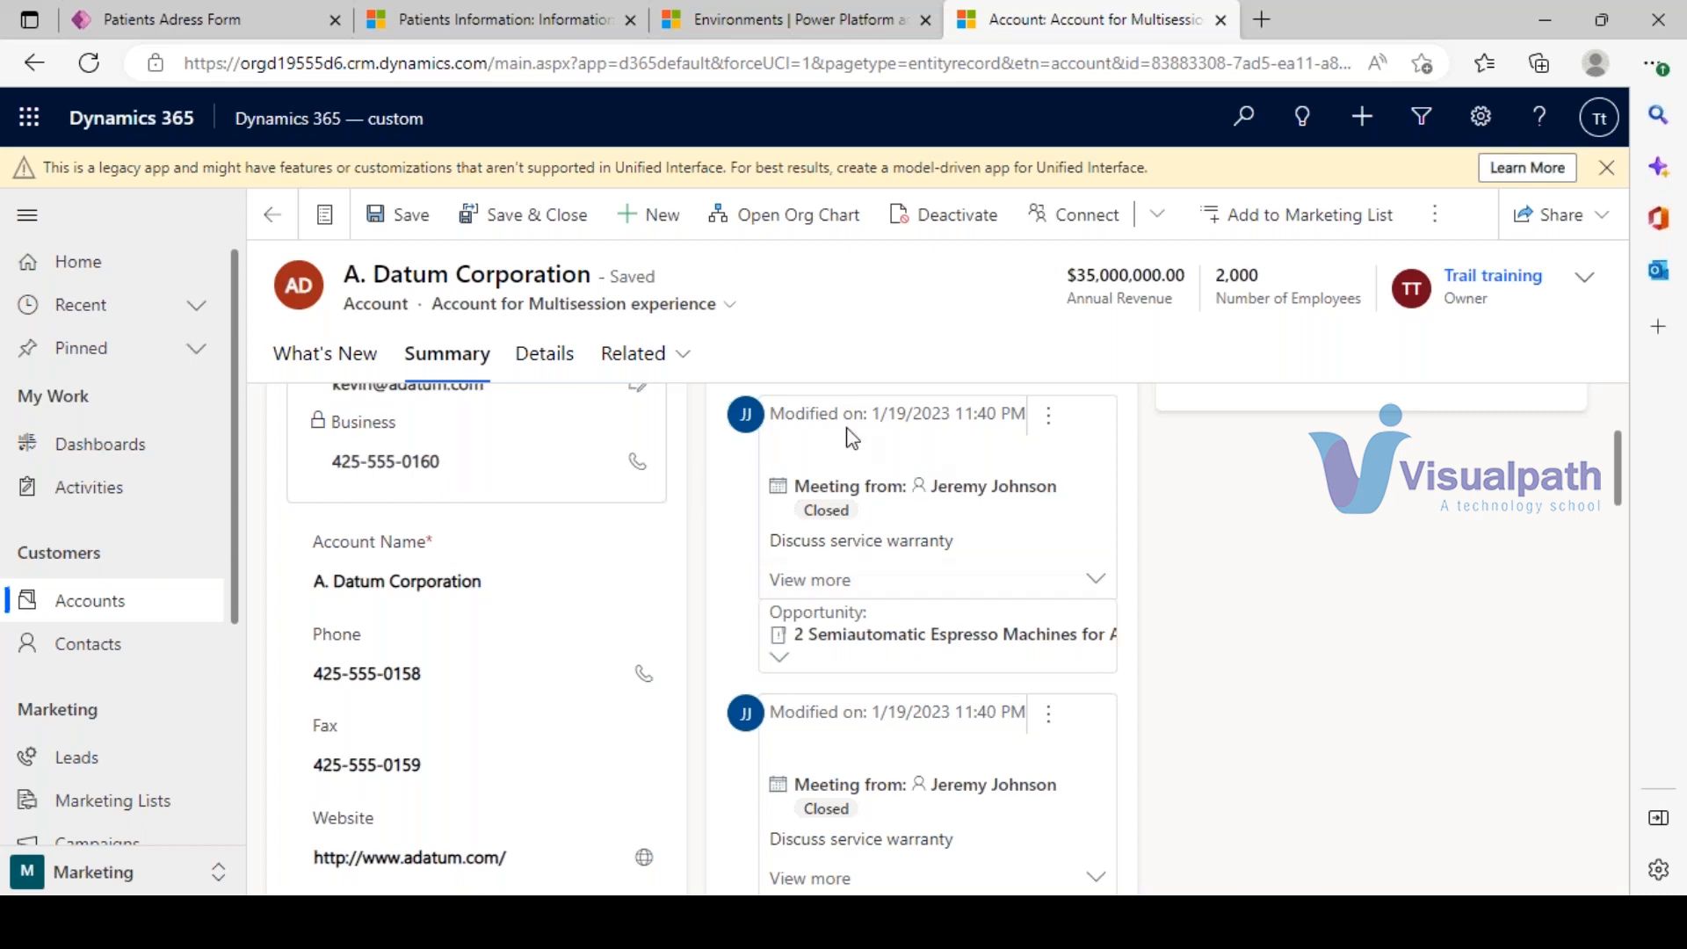
# Republish the Patients Adress form with its Status field and refresh the P1 patient record
pyautogui.click(482, 23)
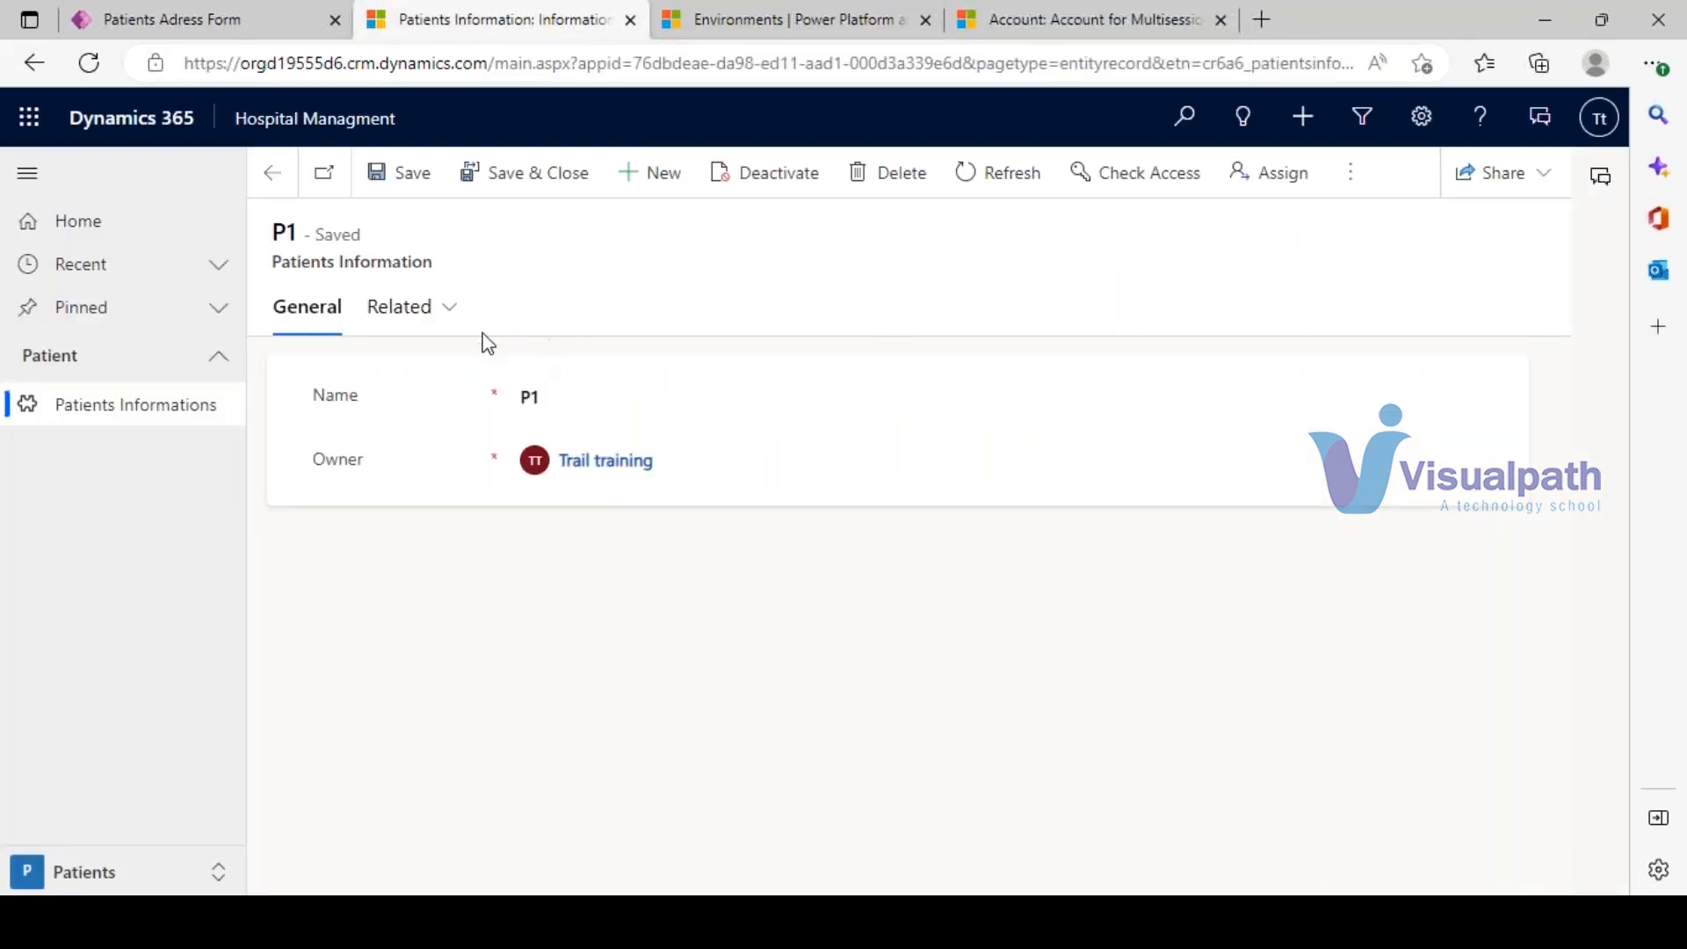
pyautogui.click(191, 16)
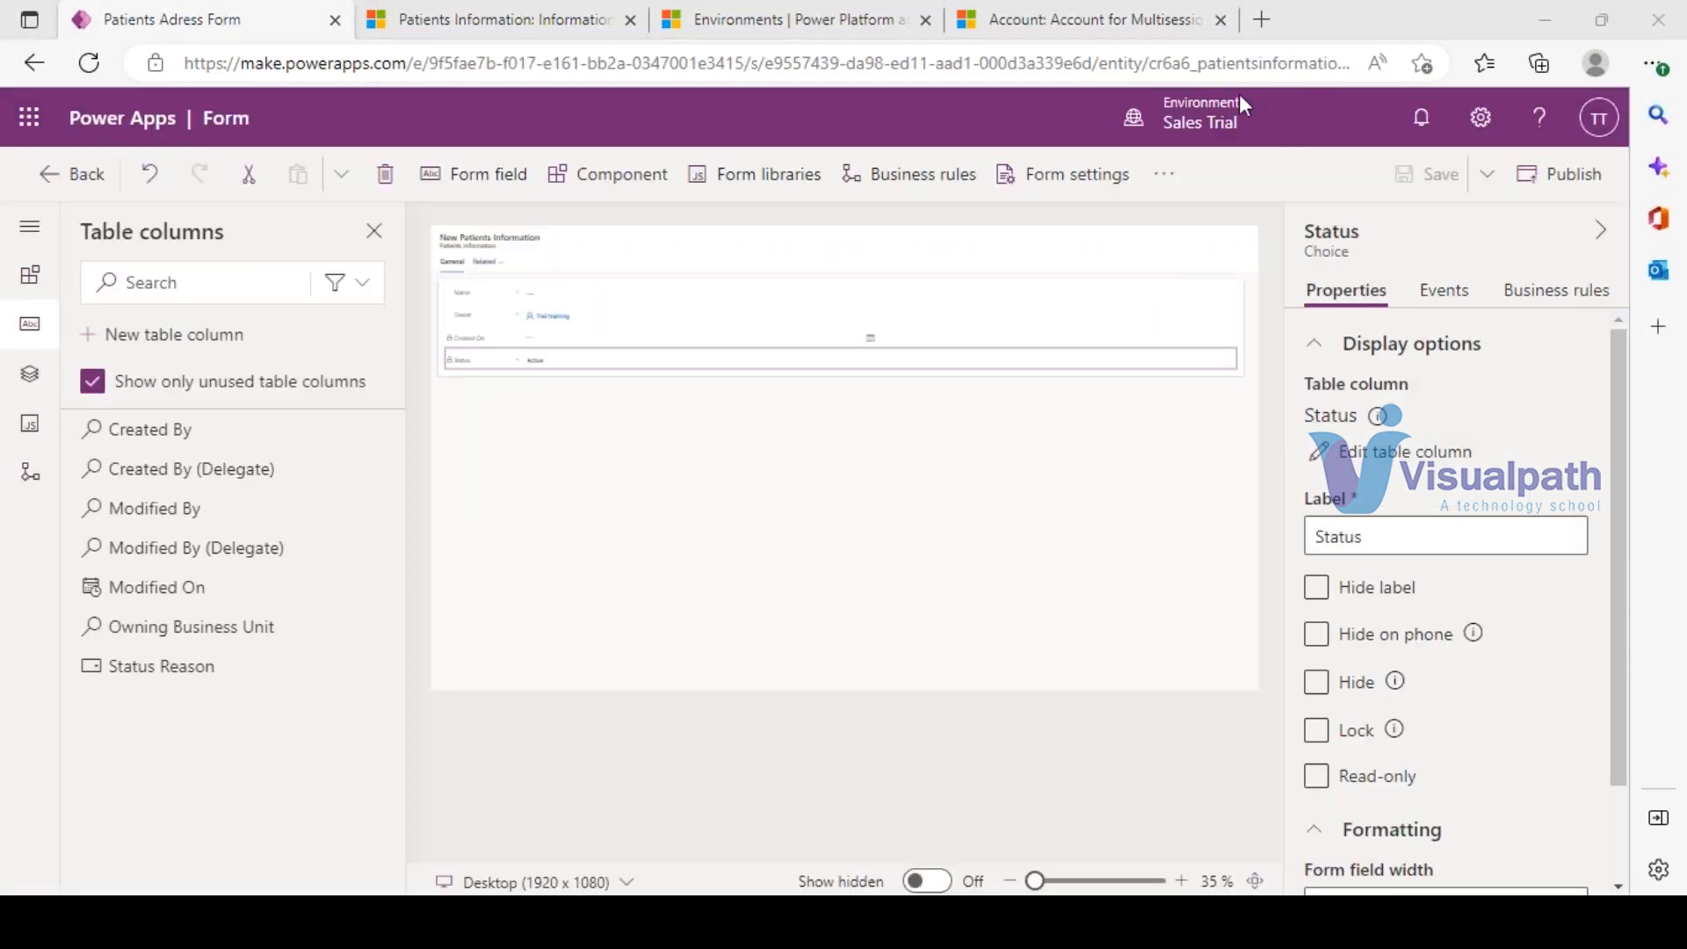
pyautogui.click(1576, 173)
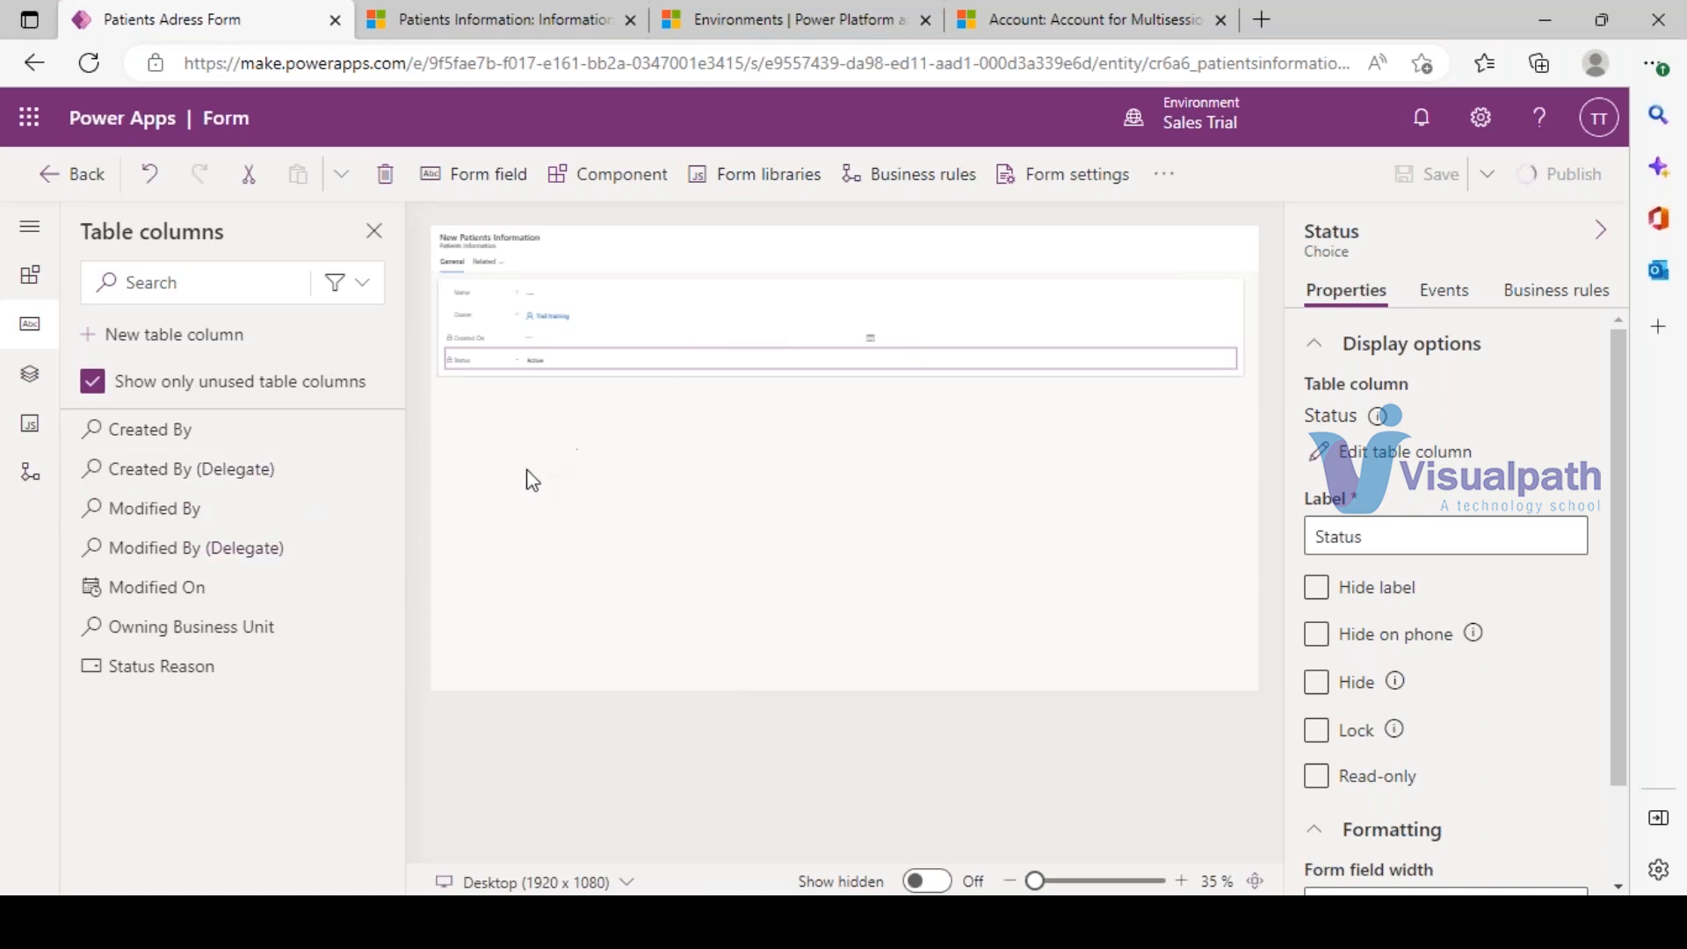
pyautogui.click(514, 10)
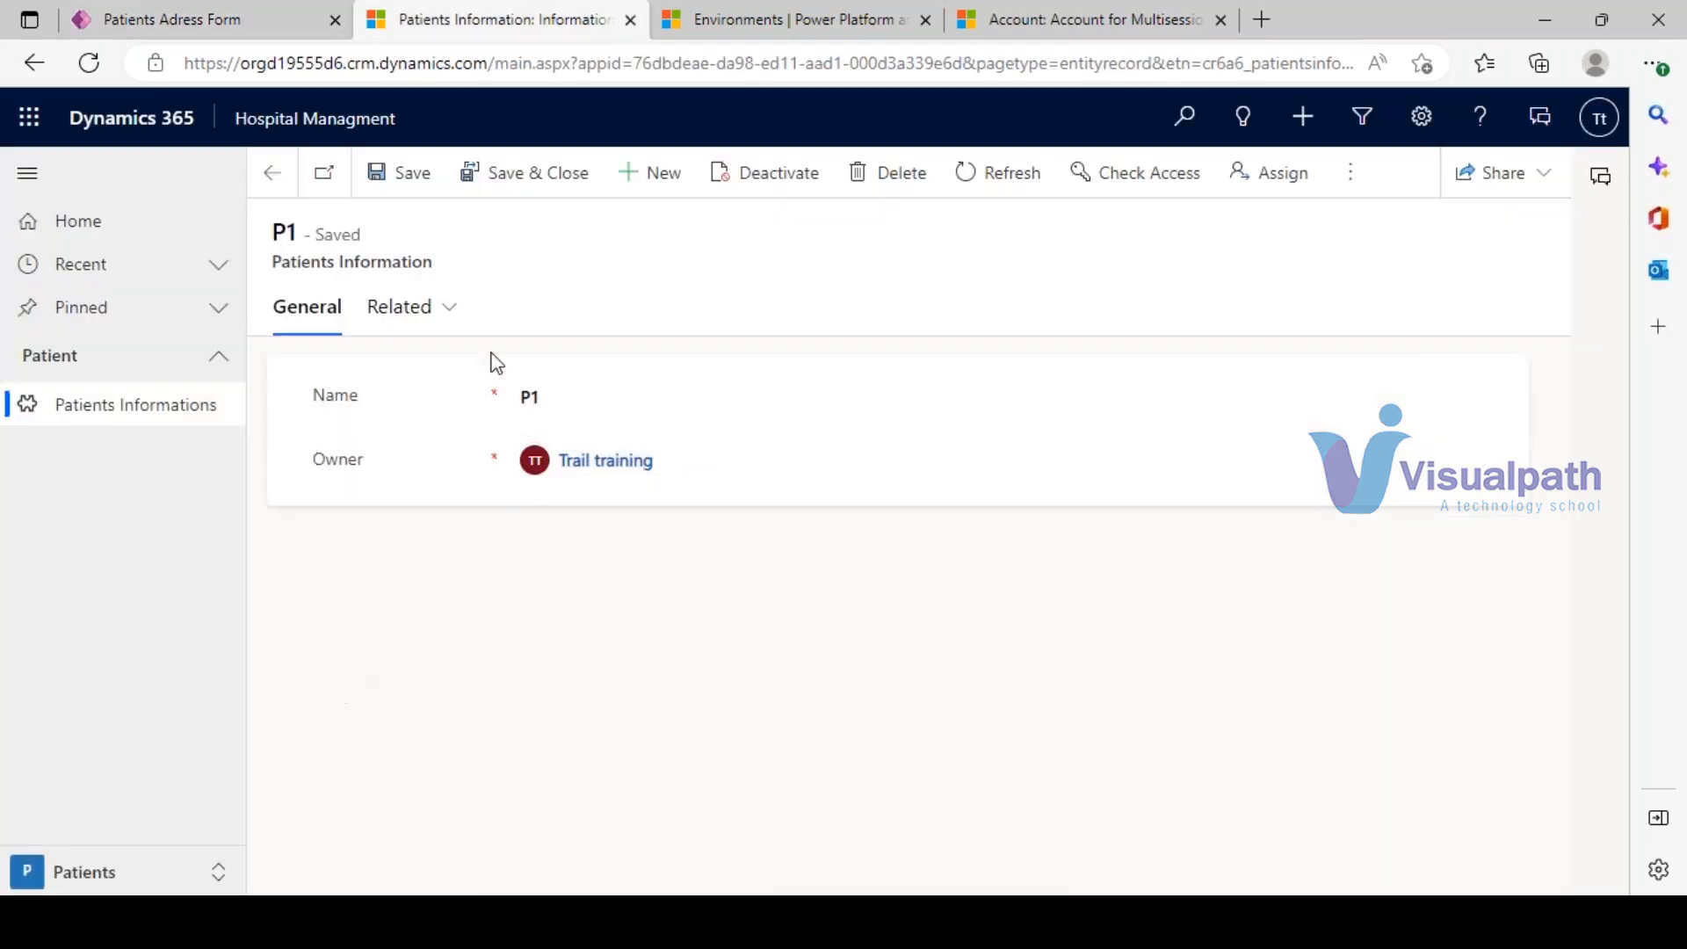
pyautogui.click(220, 15)
pyautogui.click(544, 11)
pyautogui.press('F5')
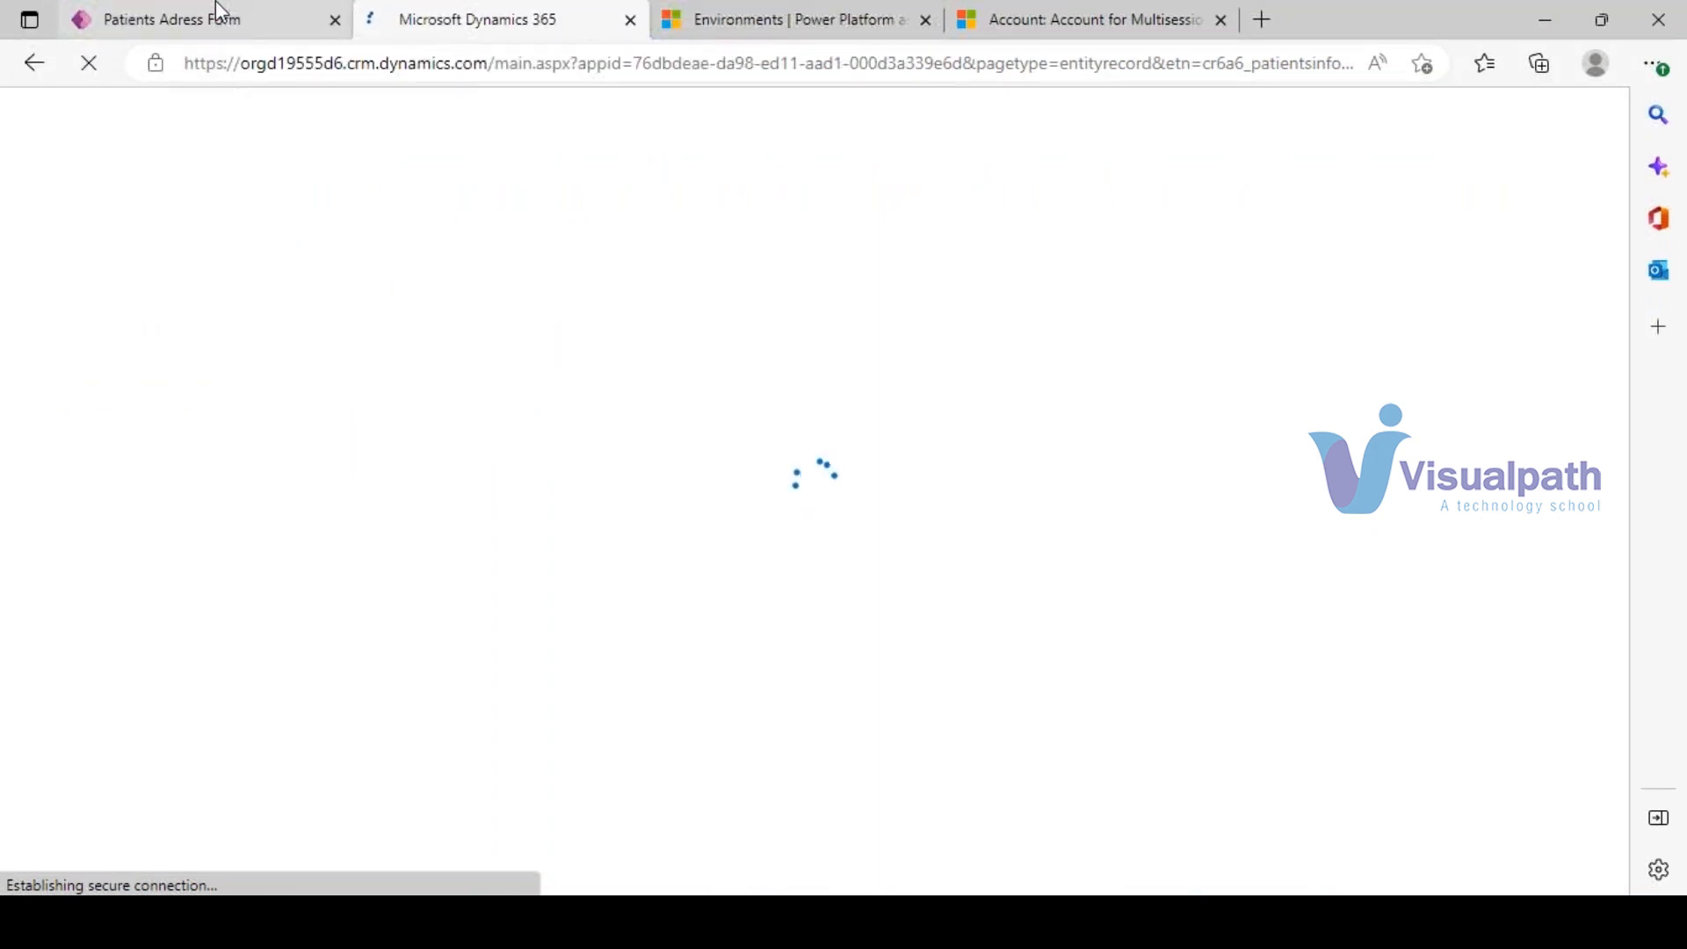
# Exit the form designer to the Hospital Managment solution while the Dynamics 365 app reloads
pyautogui.click(158, 19)
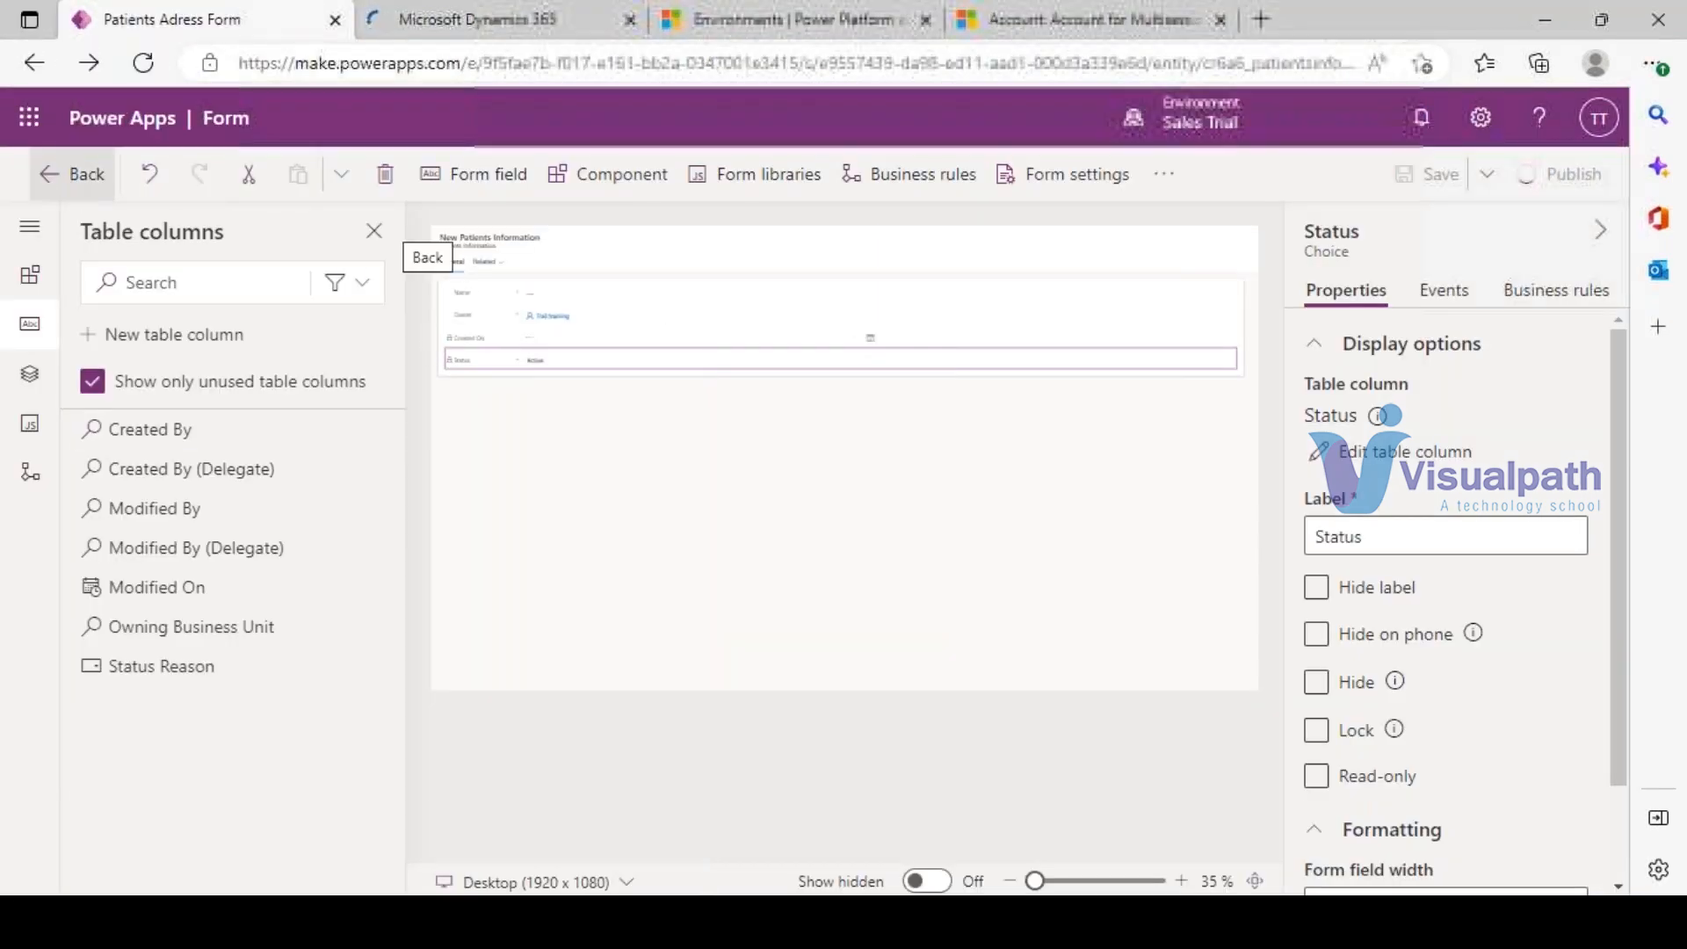
pyautogui.click(470, 13)
pyautogui.click(248, 13)
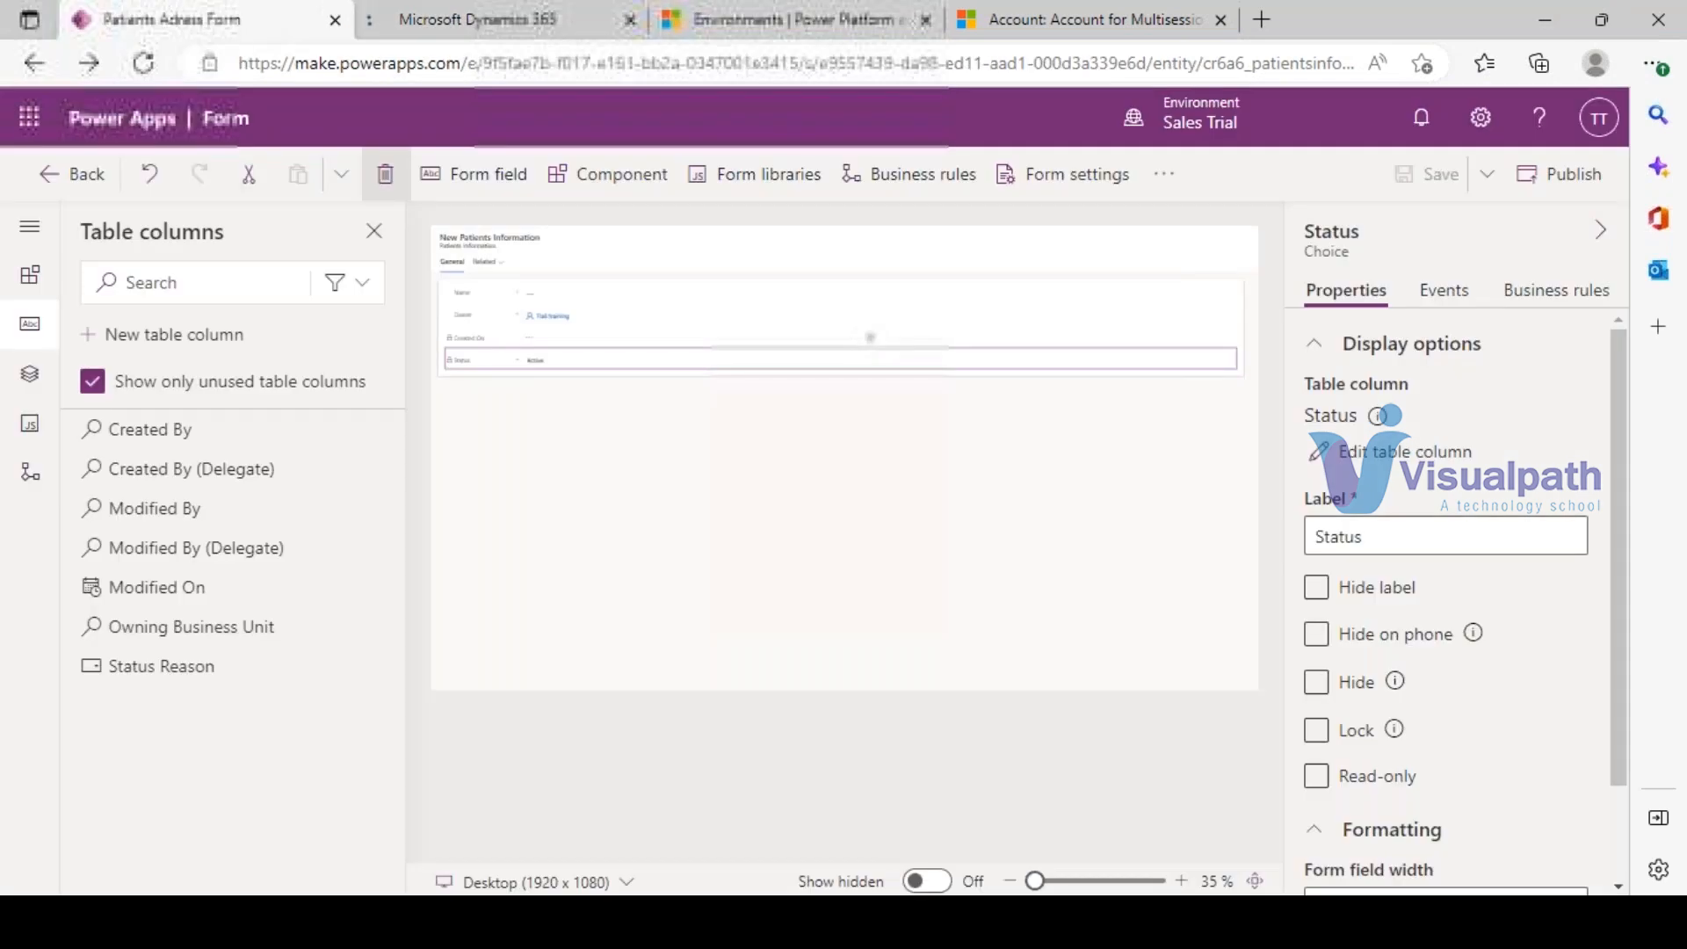
pyautogui.click(48, 176)
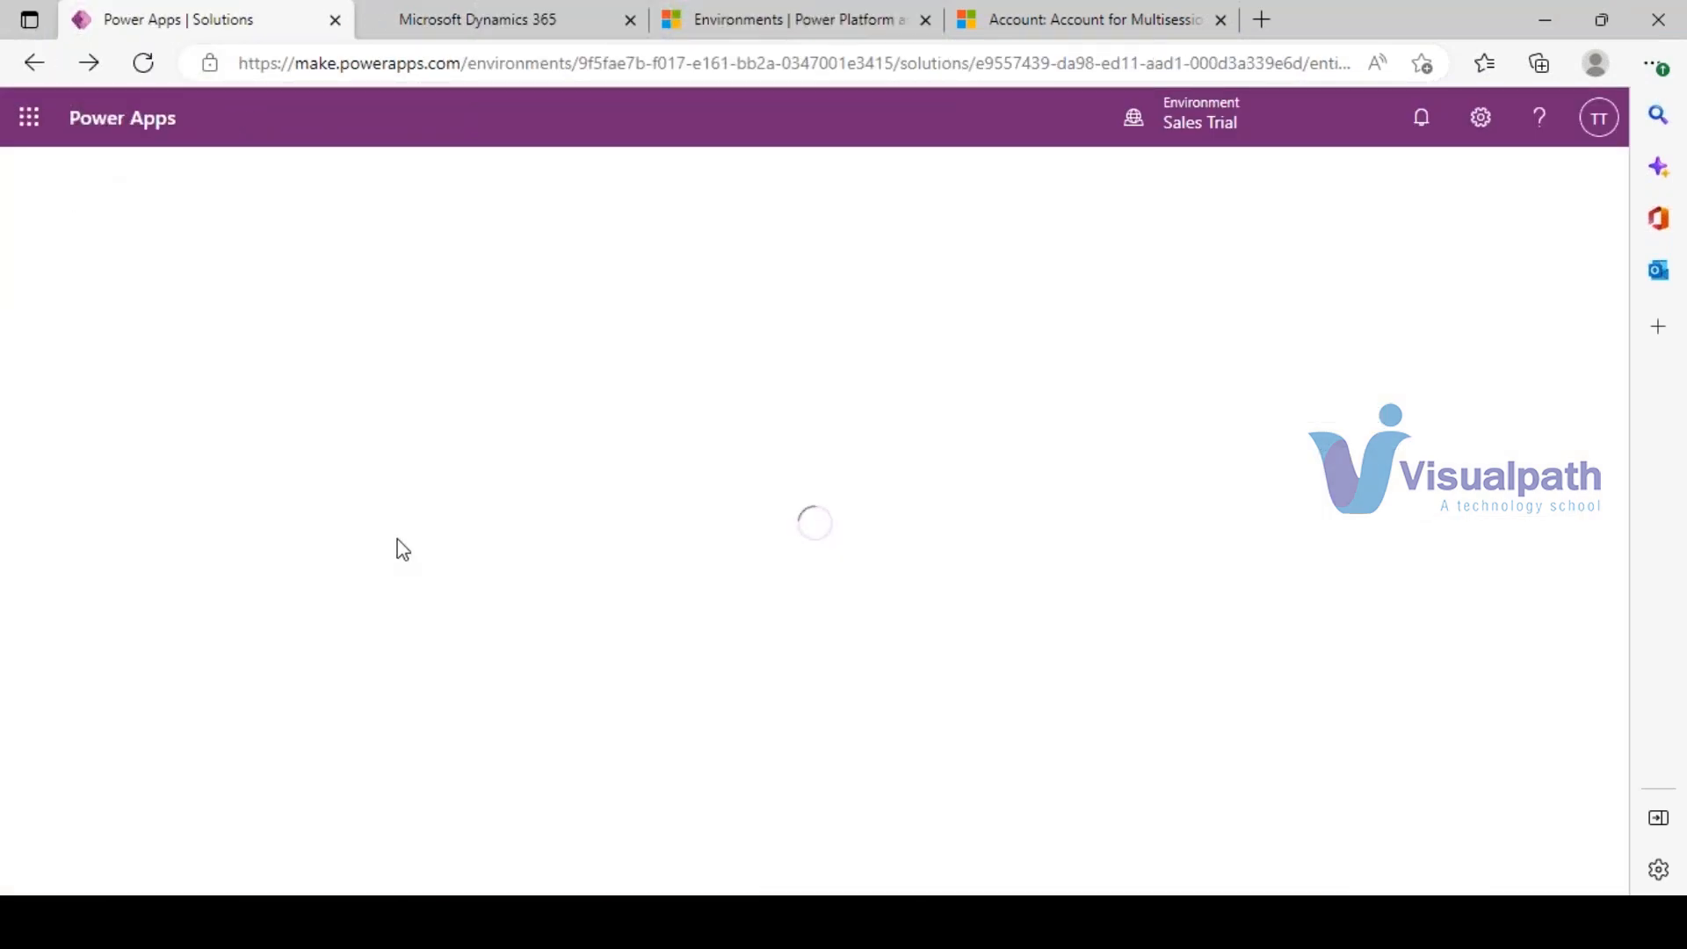
pyautogui.click(473, 14)
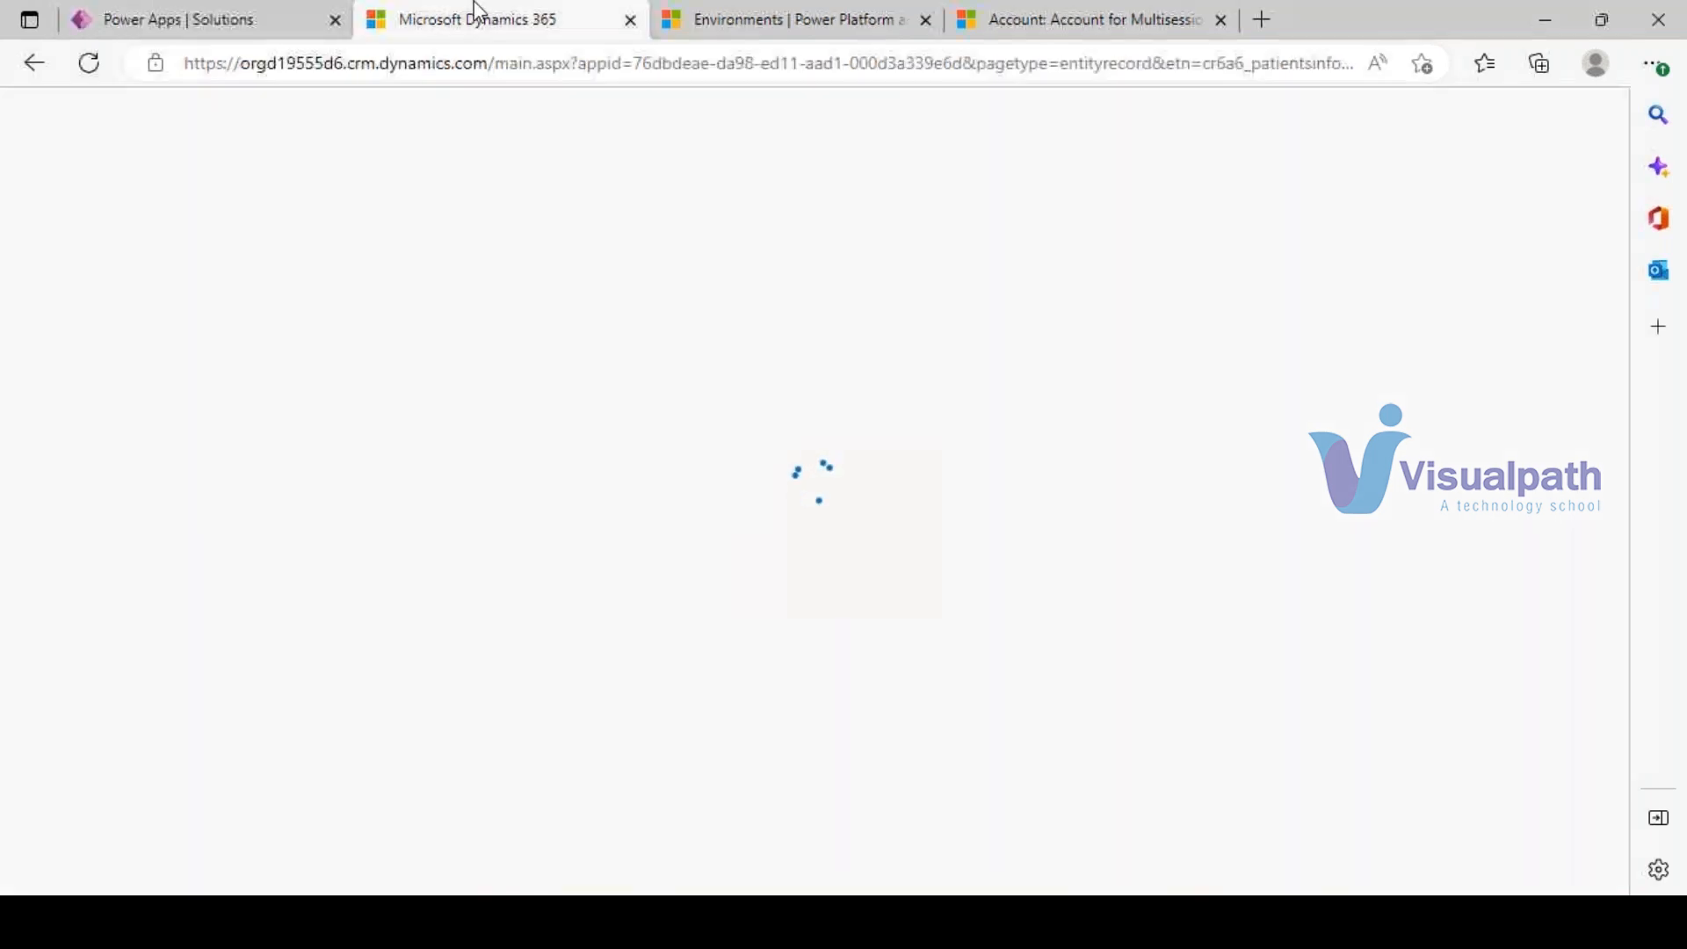
pyautogui.click(214, 12)
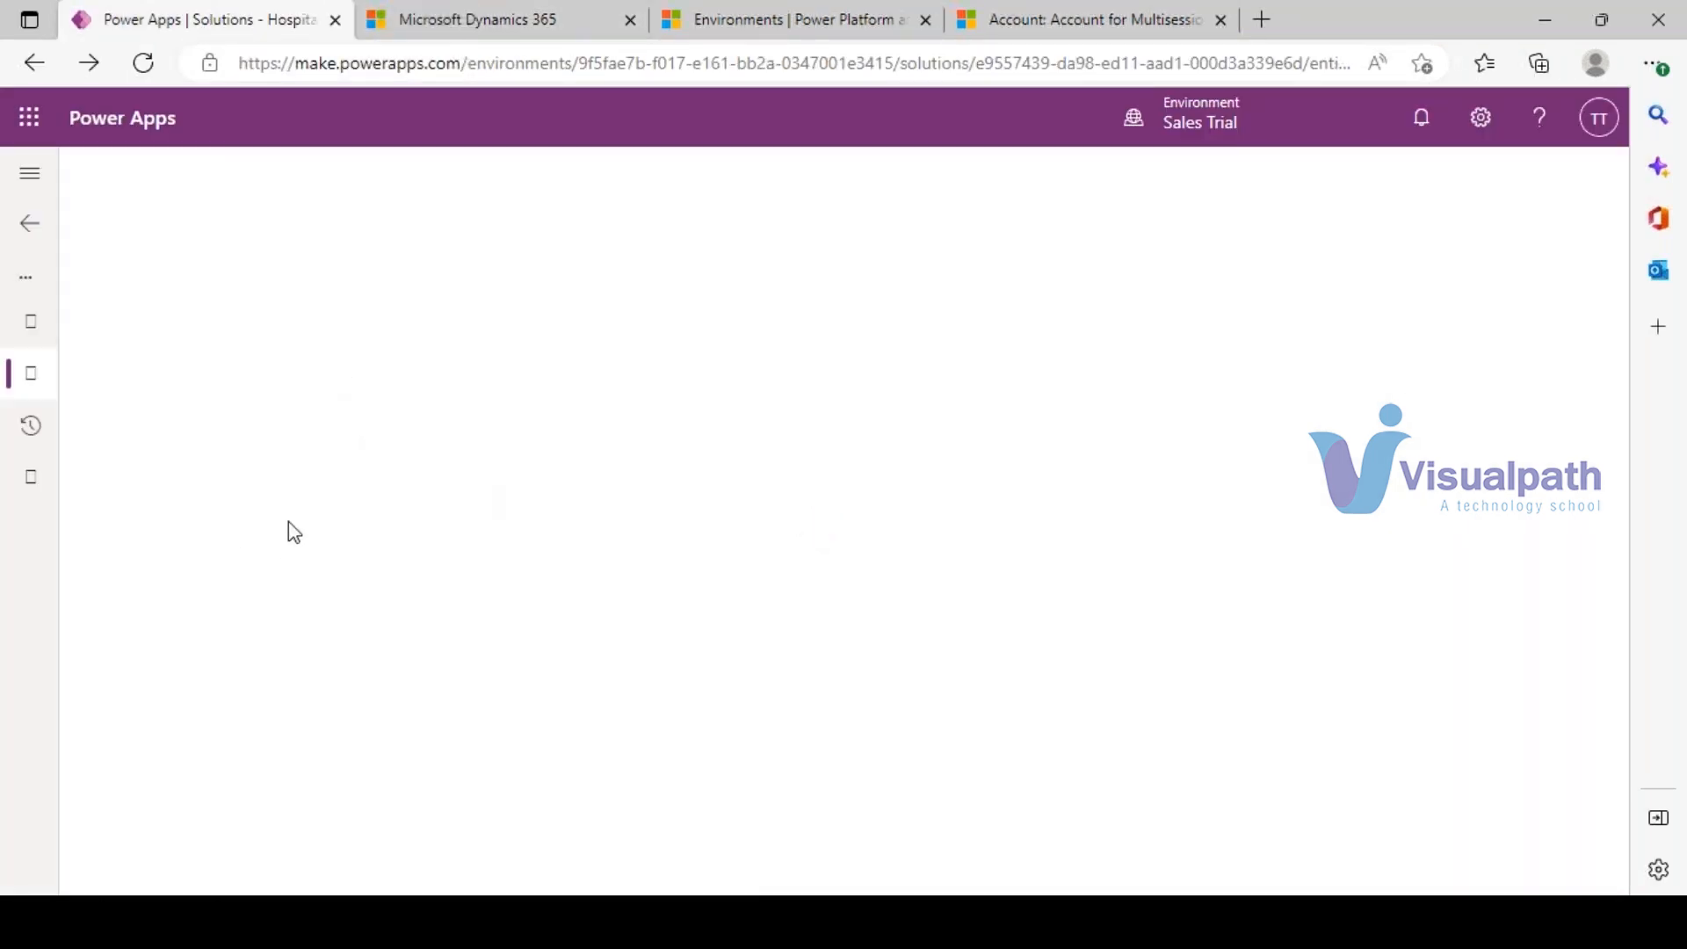
pyautogui.click(448, 13)
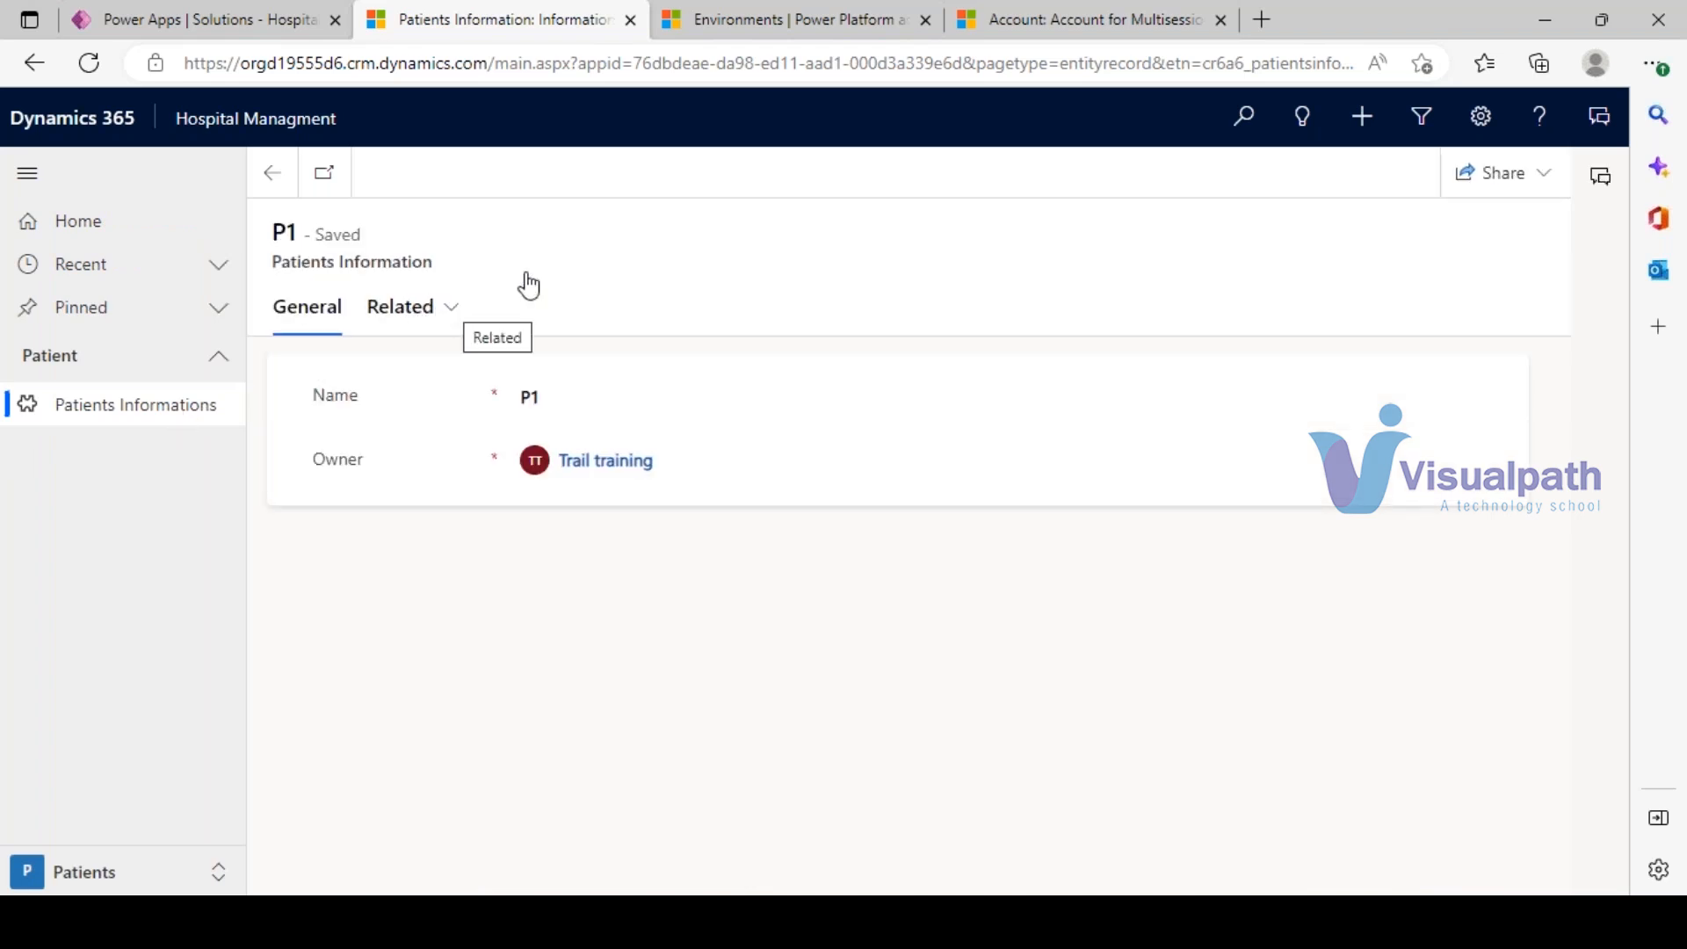
# Start a blank New Patients Information record, then view the Power Apps forms list
pyautogui.click(651, 176)
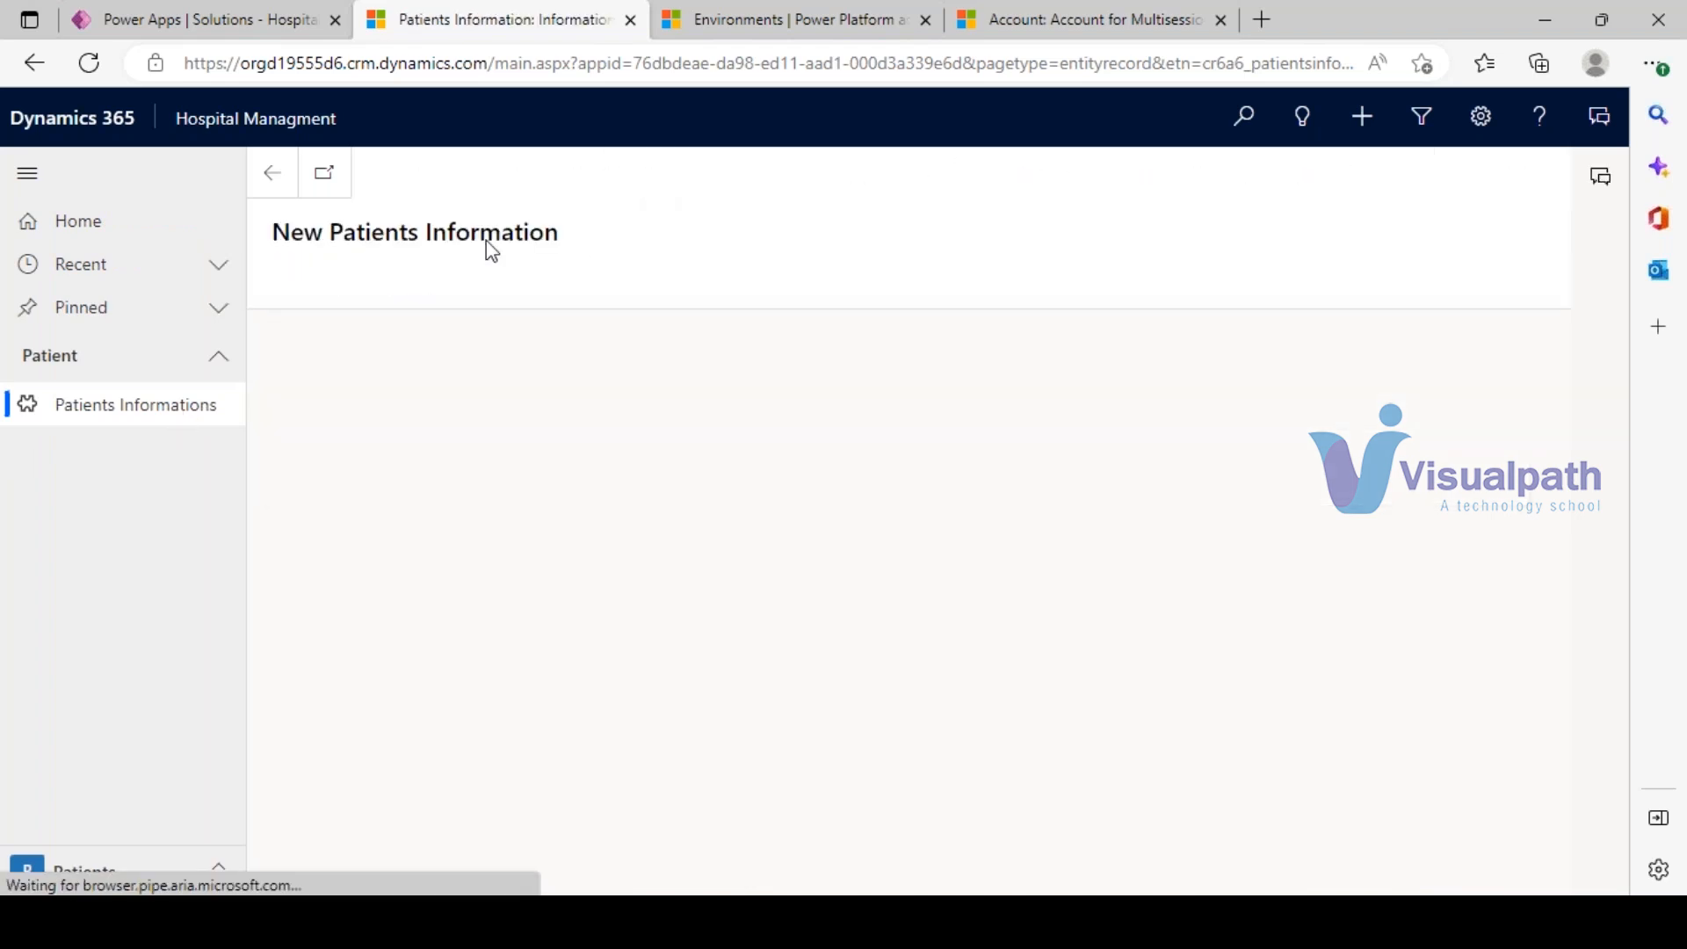
pyautogui.click(215, 16)
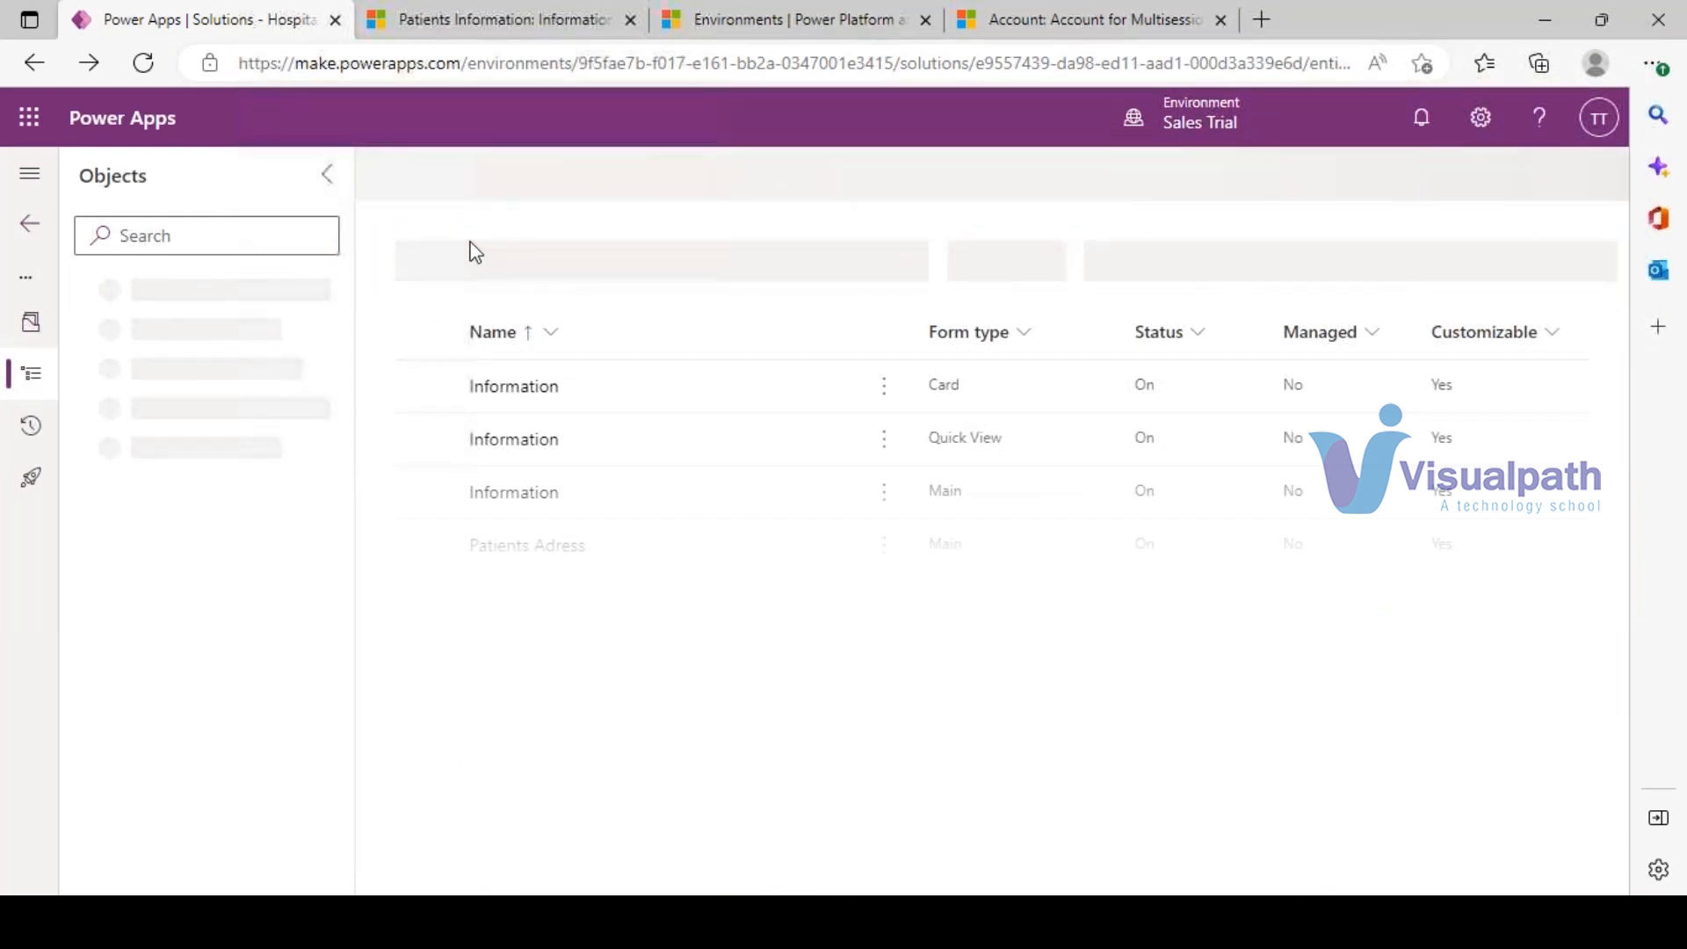
# Show the Hospital Managment solution's Apps list and publish all customizations
pyautogui.click(162, 340)
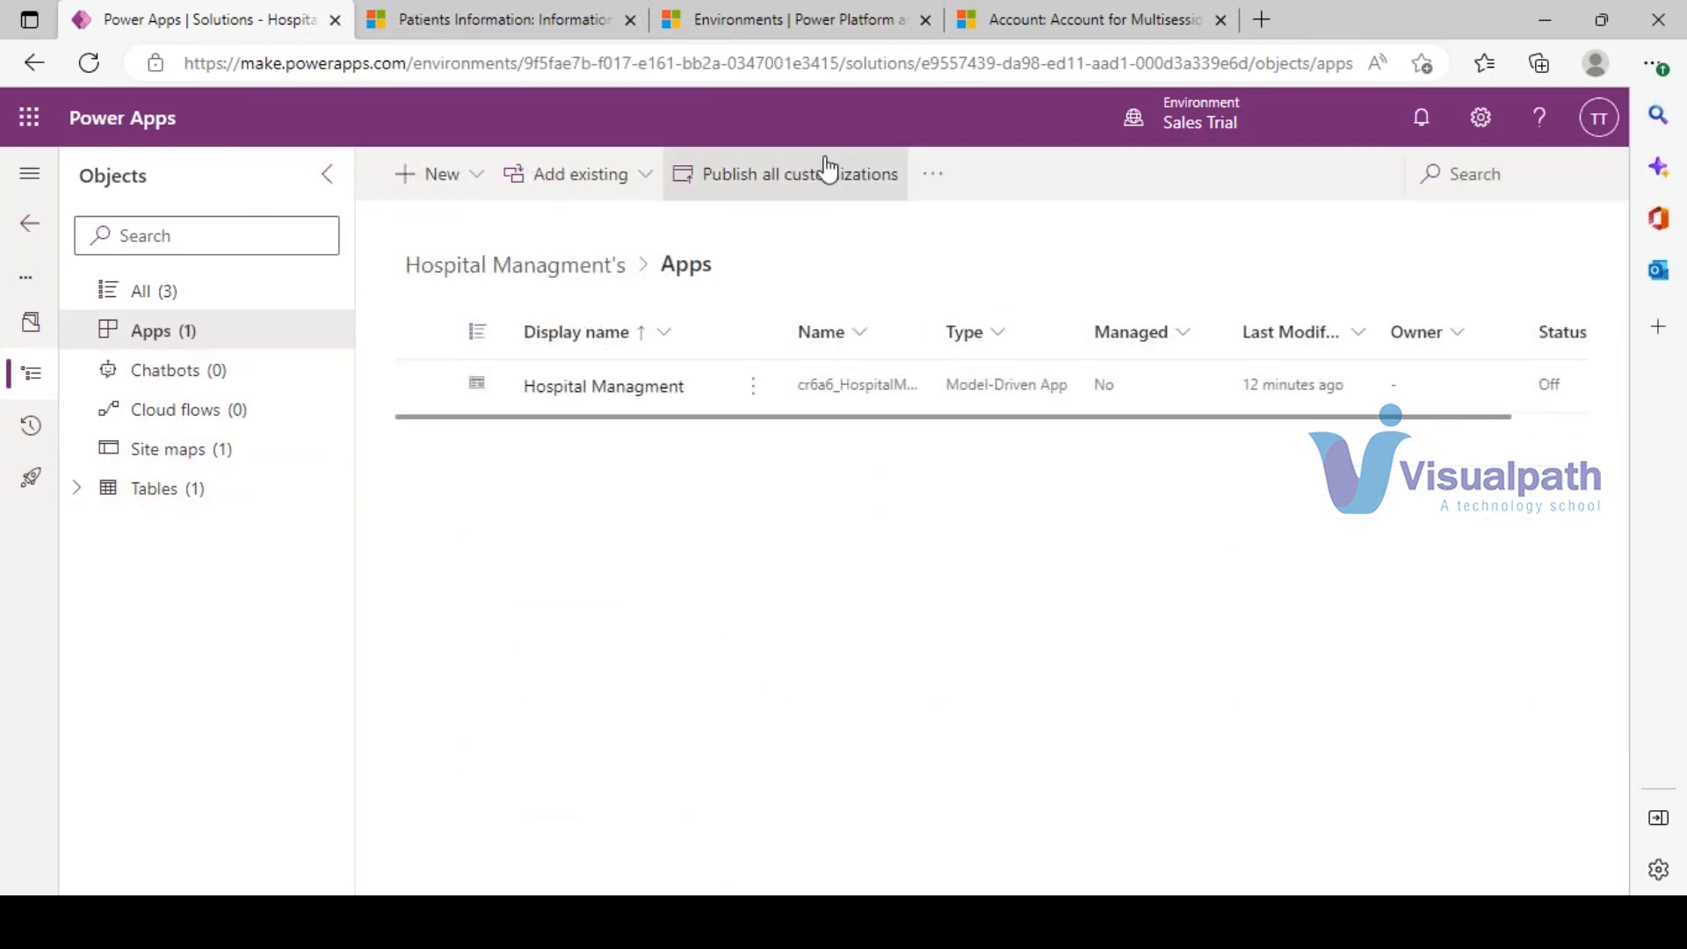
pyautogui.click(786, 199)
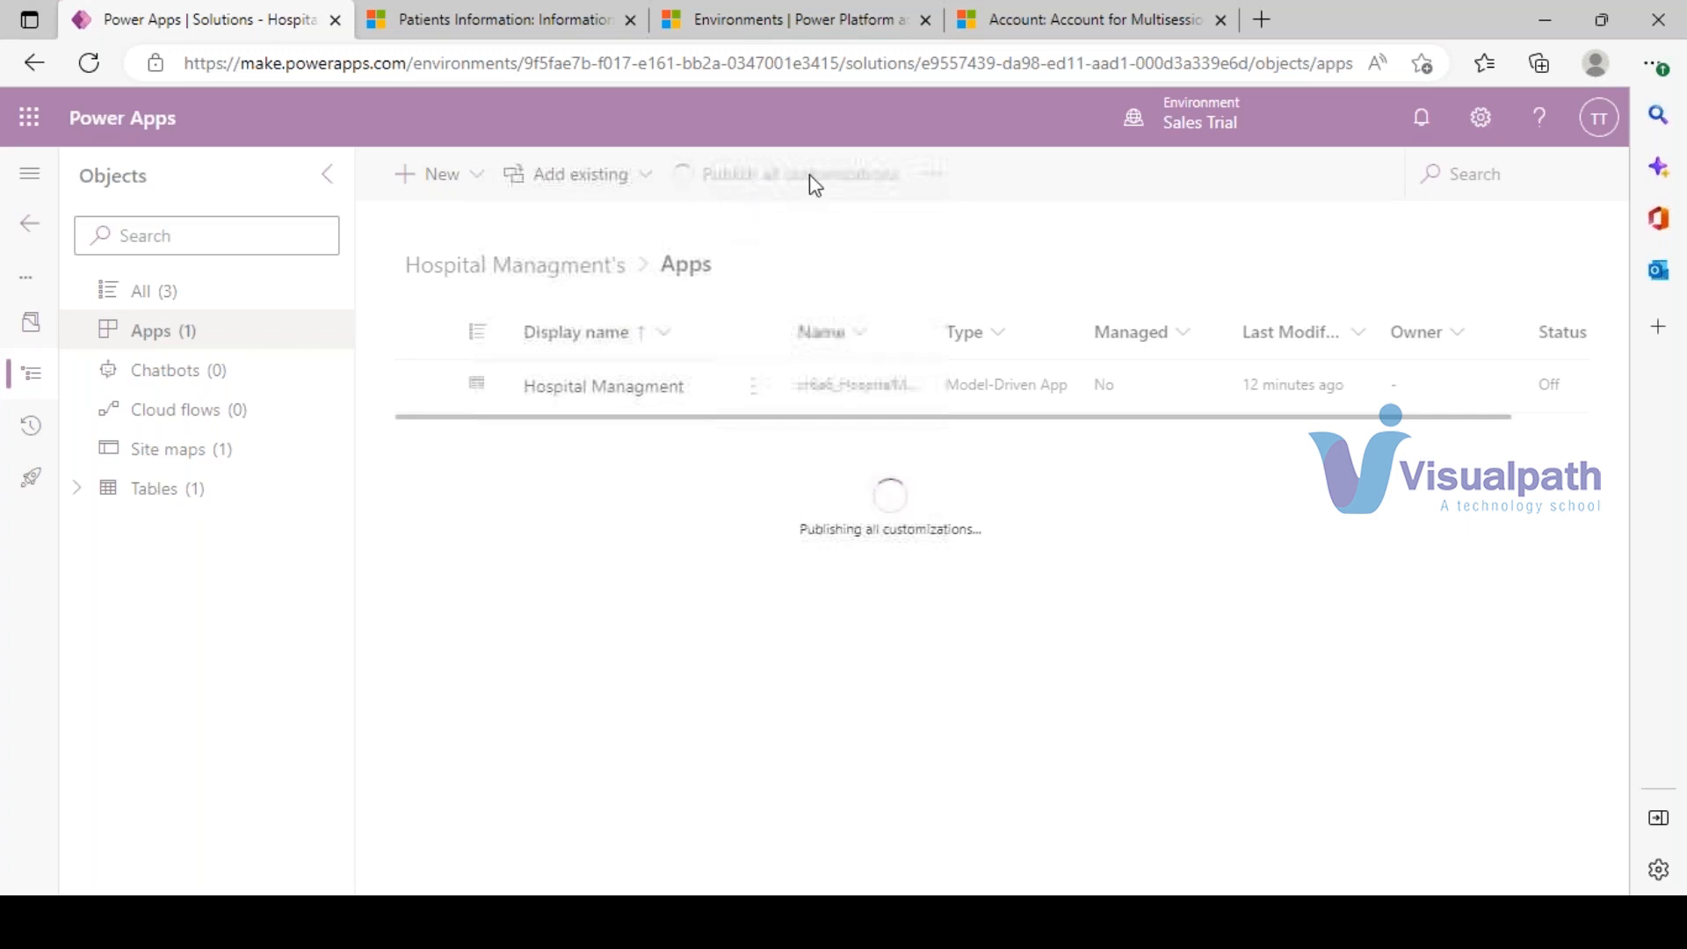
# Reload the New Patients Information form while monitoring publishing progress in Power Apps
pyautogui.click(519, 14)
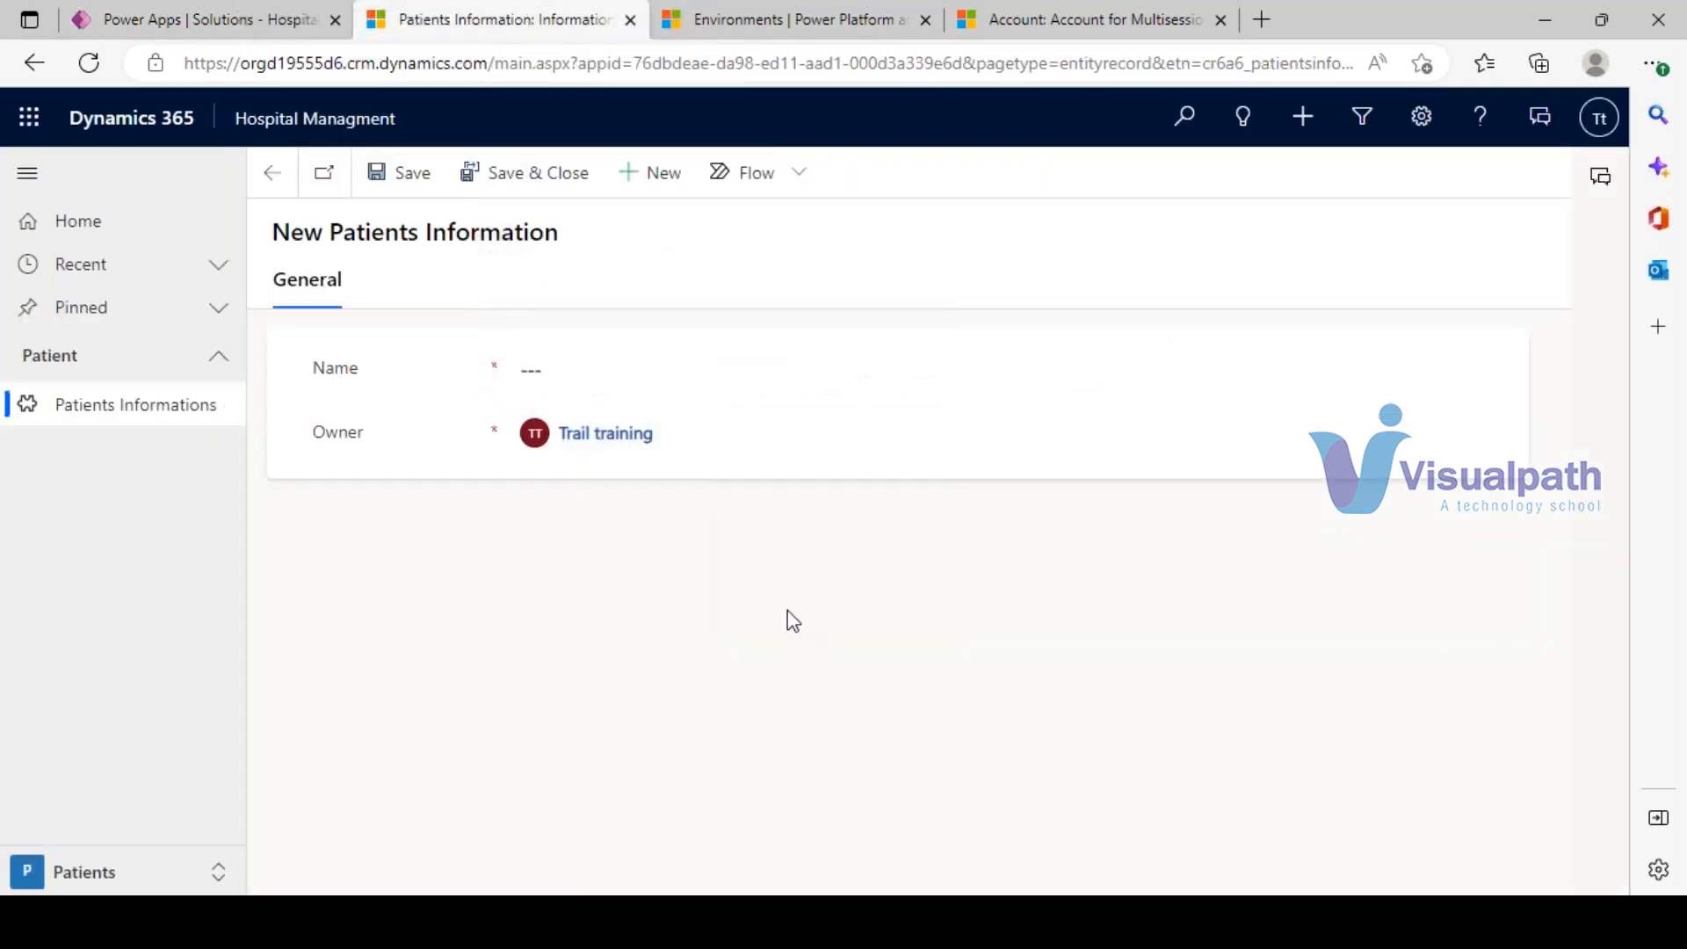
pyautogui.press('F5')
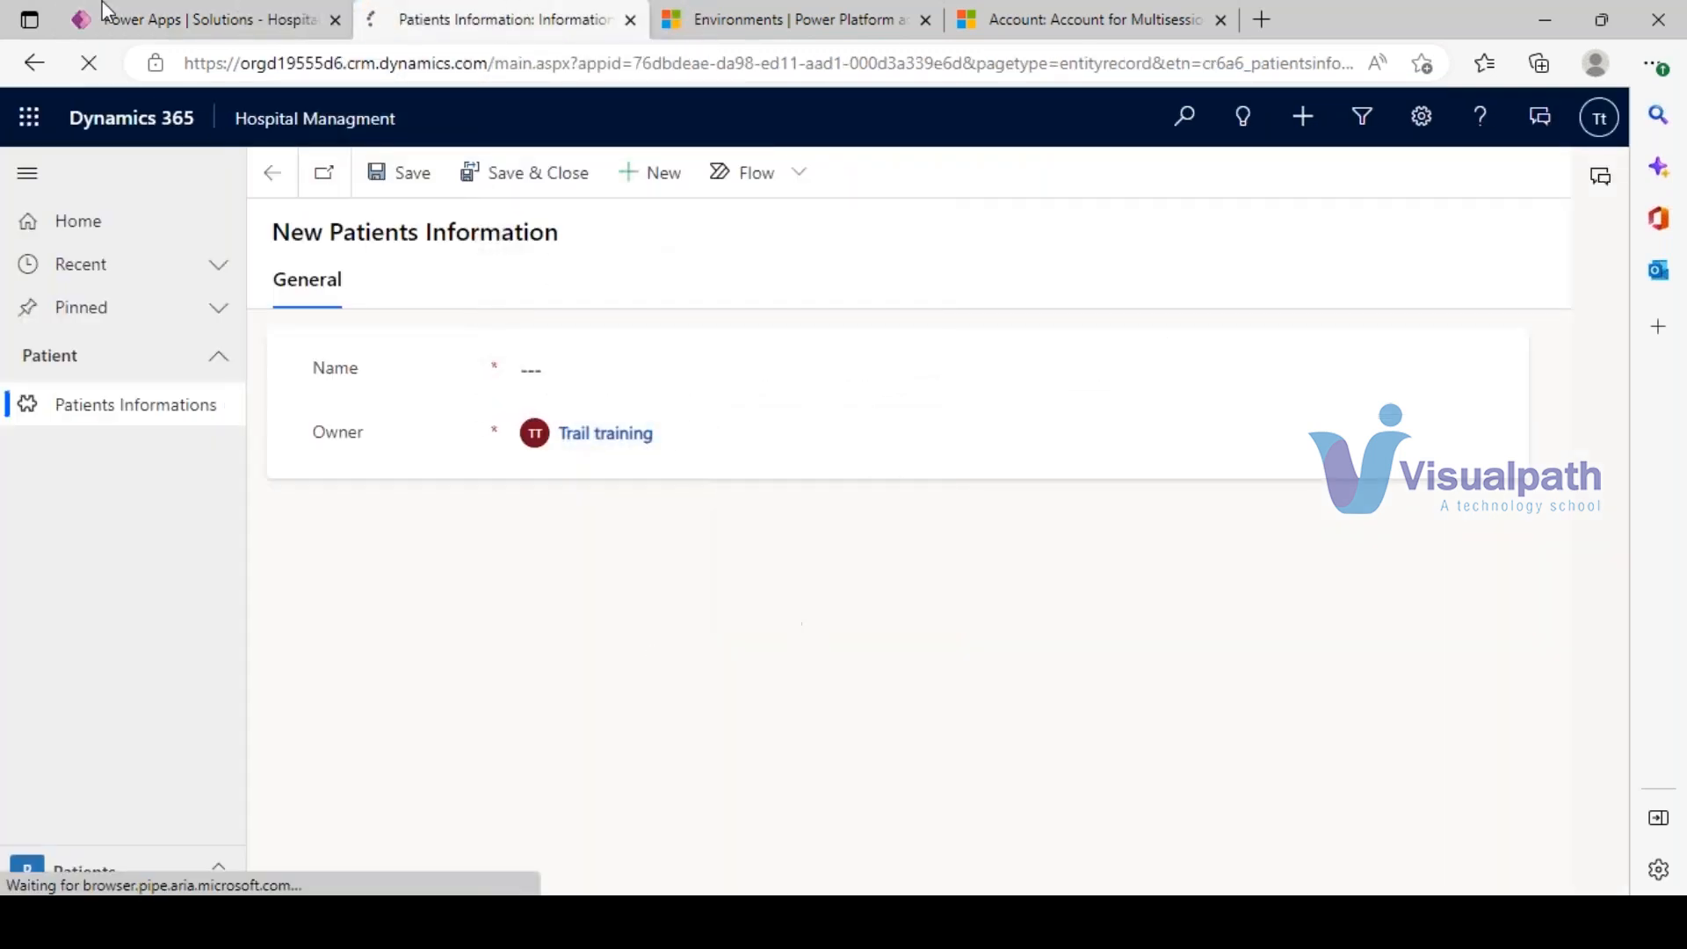
pyautogui.click(261, 12)
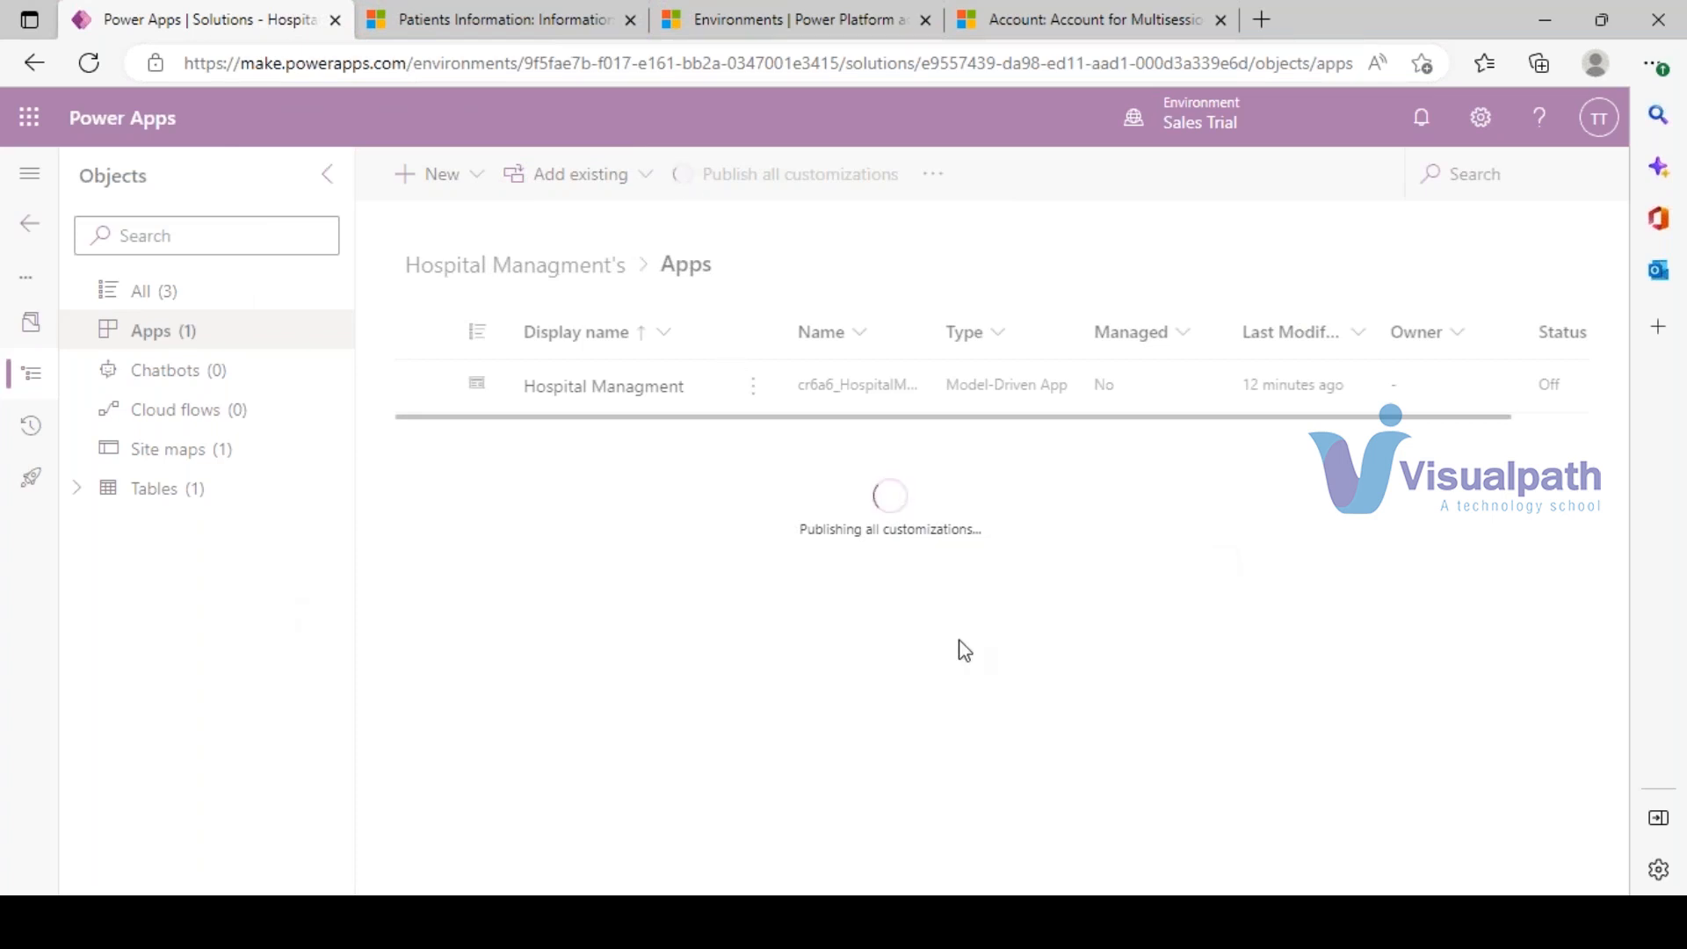
pyautogui.click(489, 22)
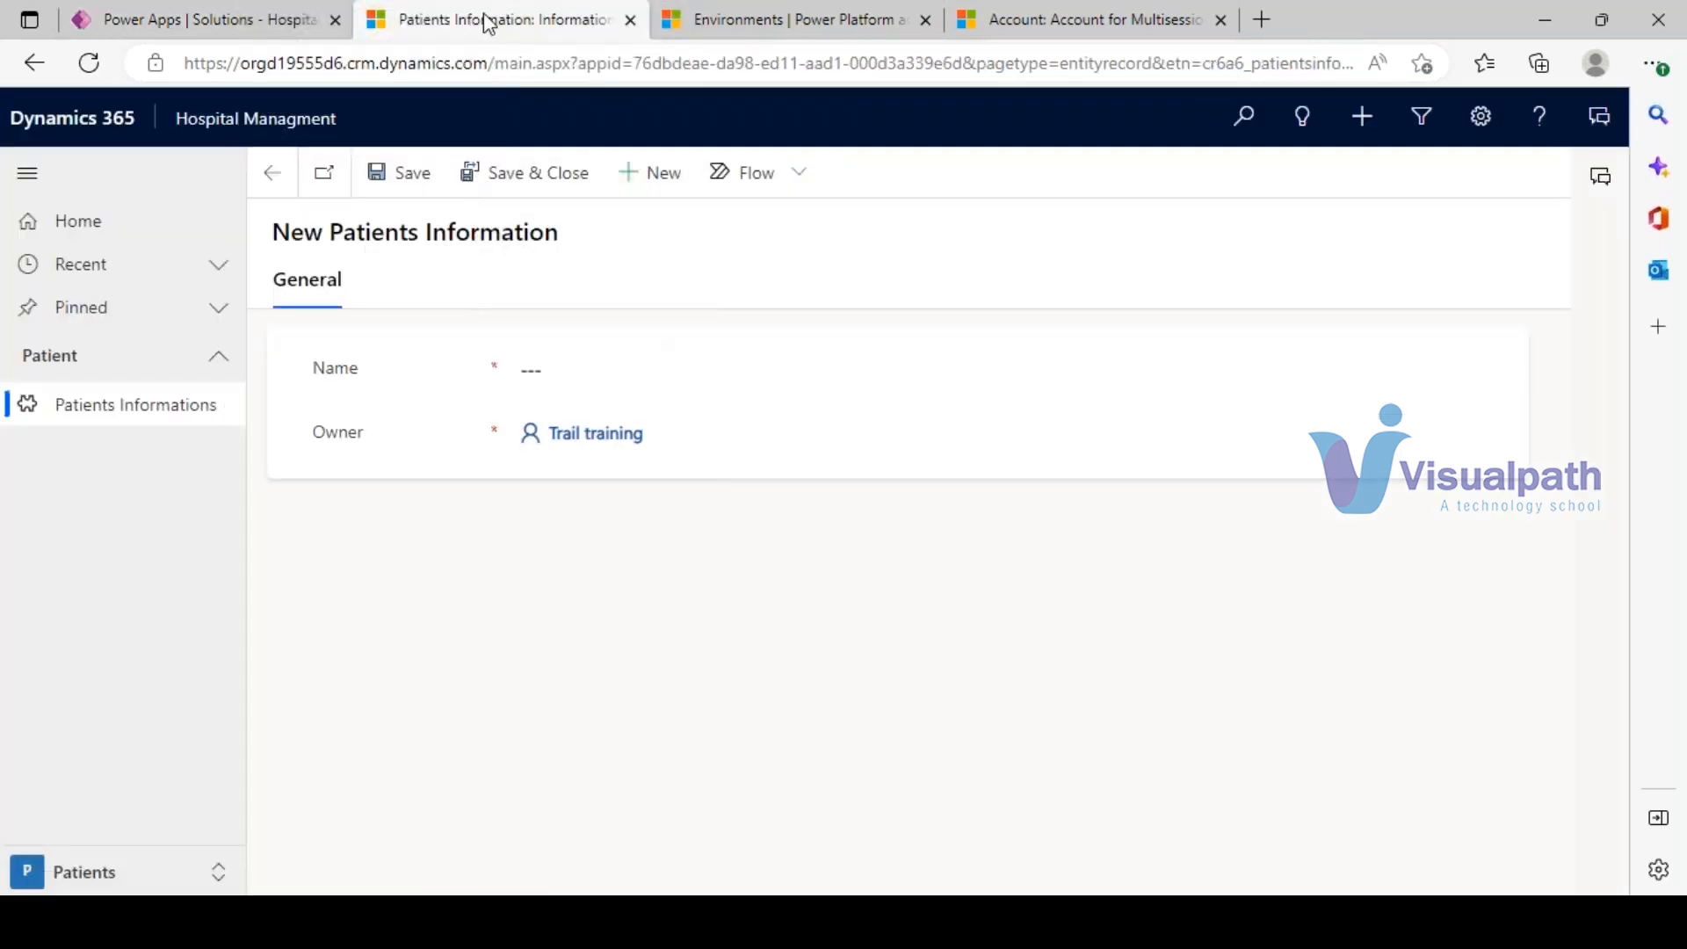
pyautogui.click(659, 173)
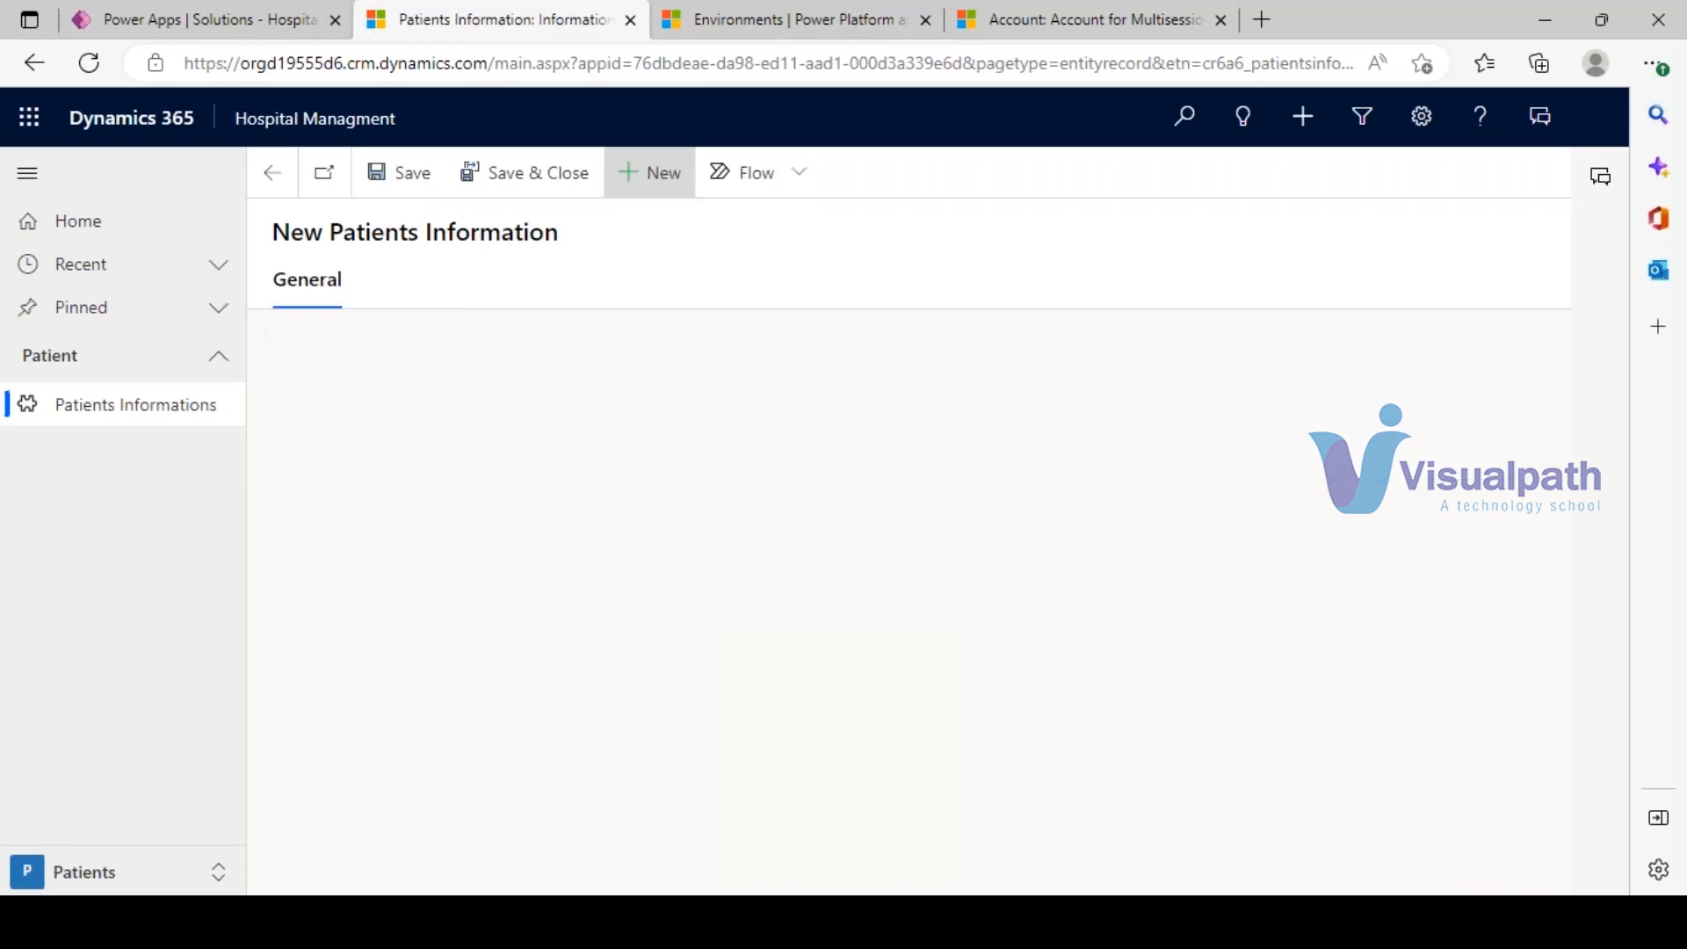
pyautogui.click(198, 19)
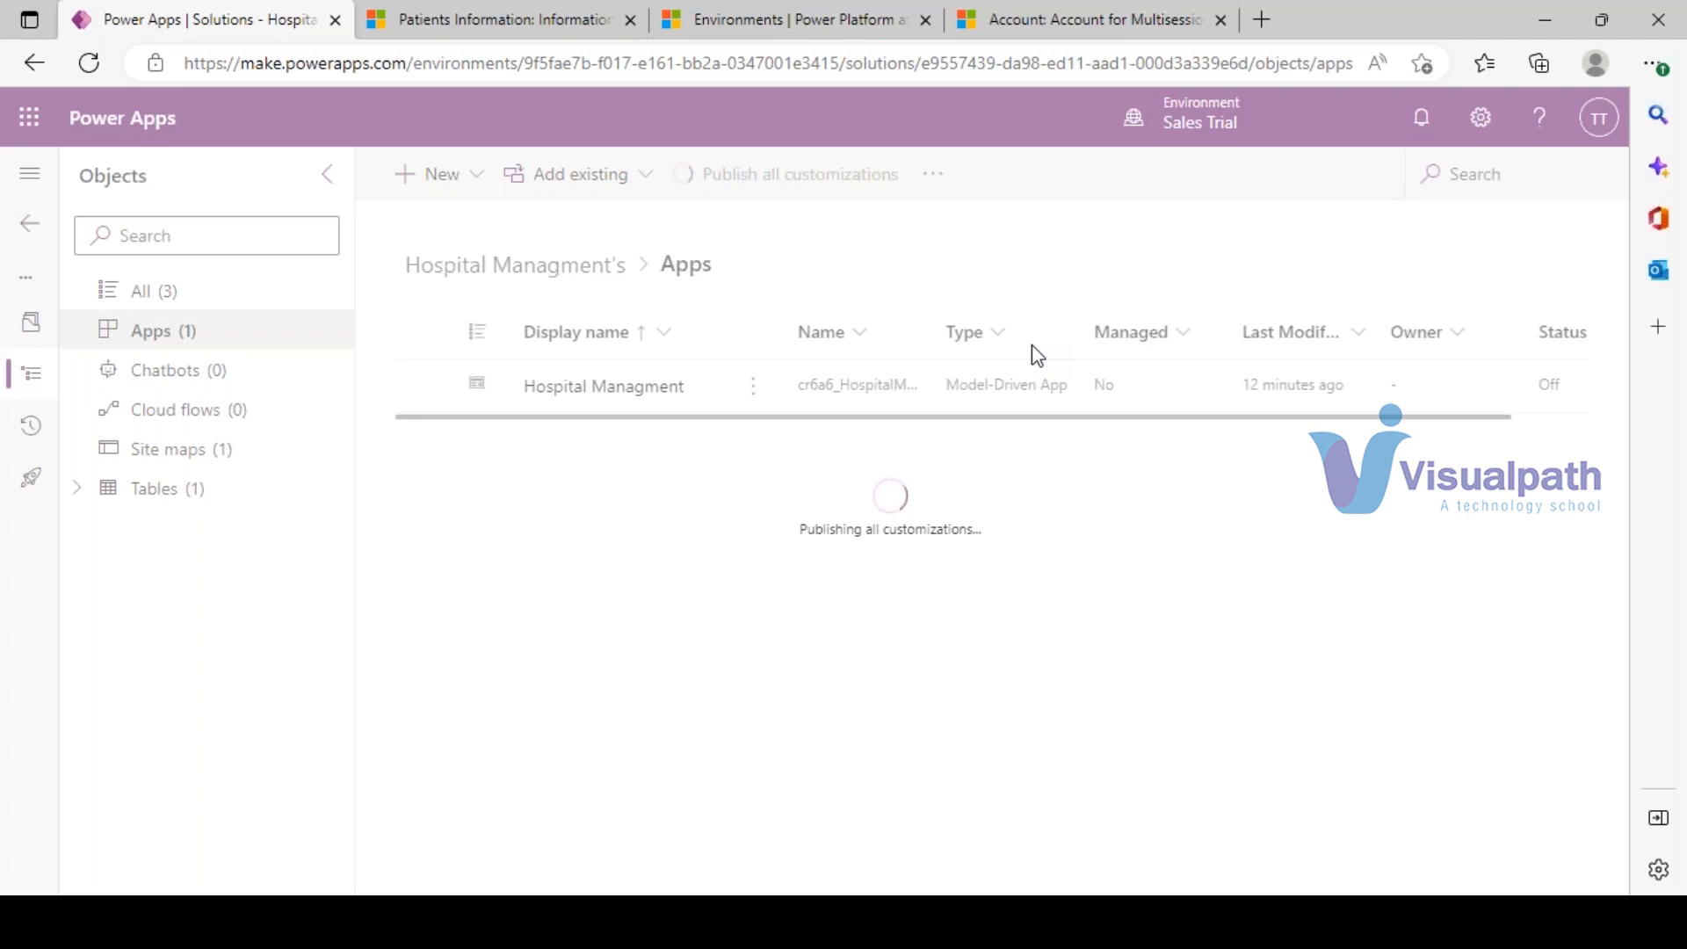
pyautogui.click(545, 13)
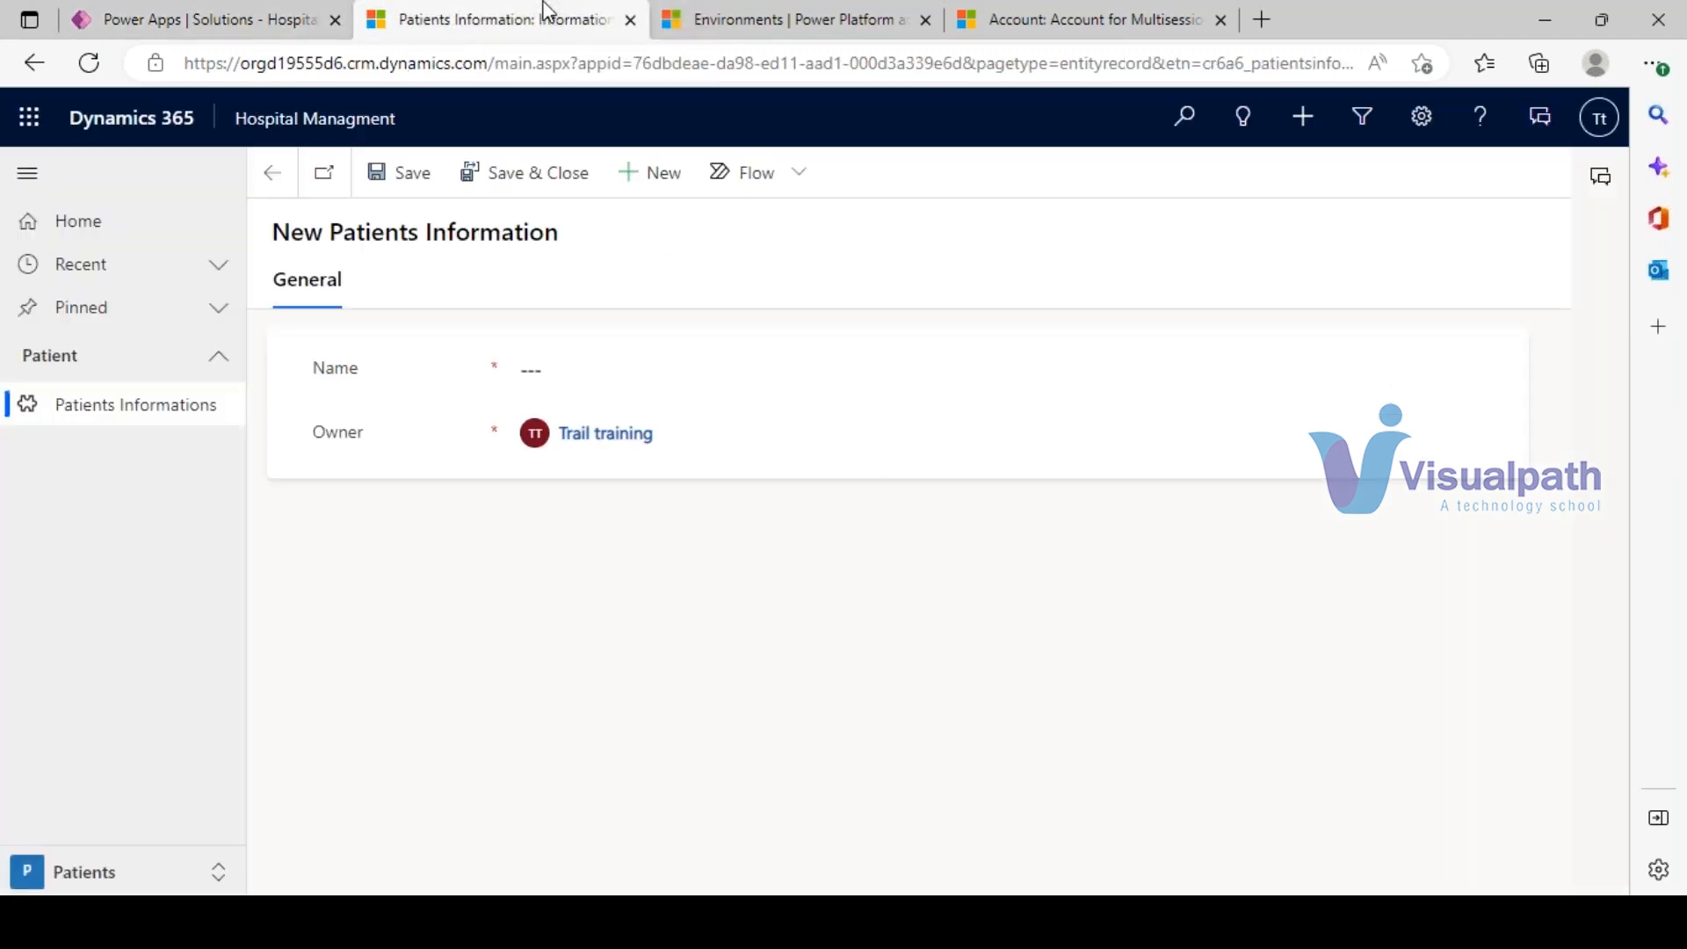
pyautogui.click(294, 12)
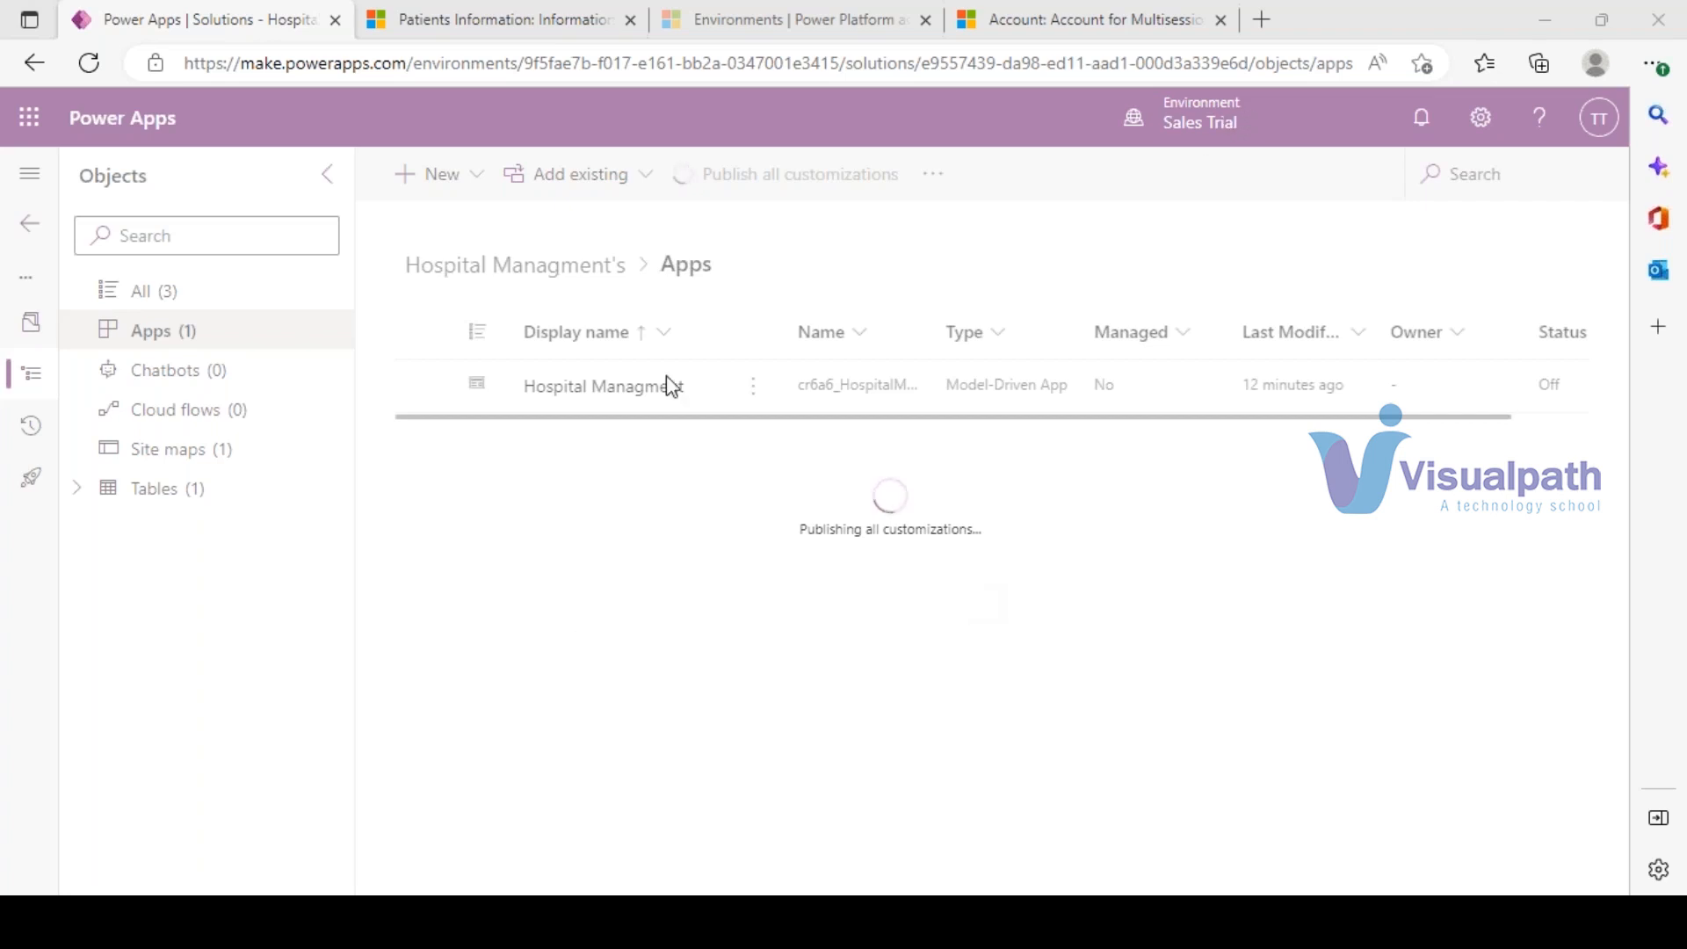
pyautogui.click(544, 17)
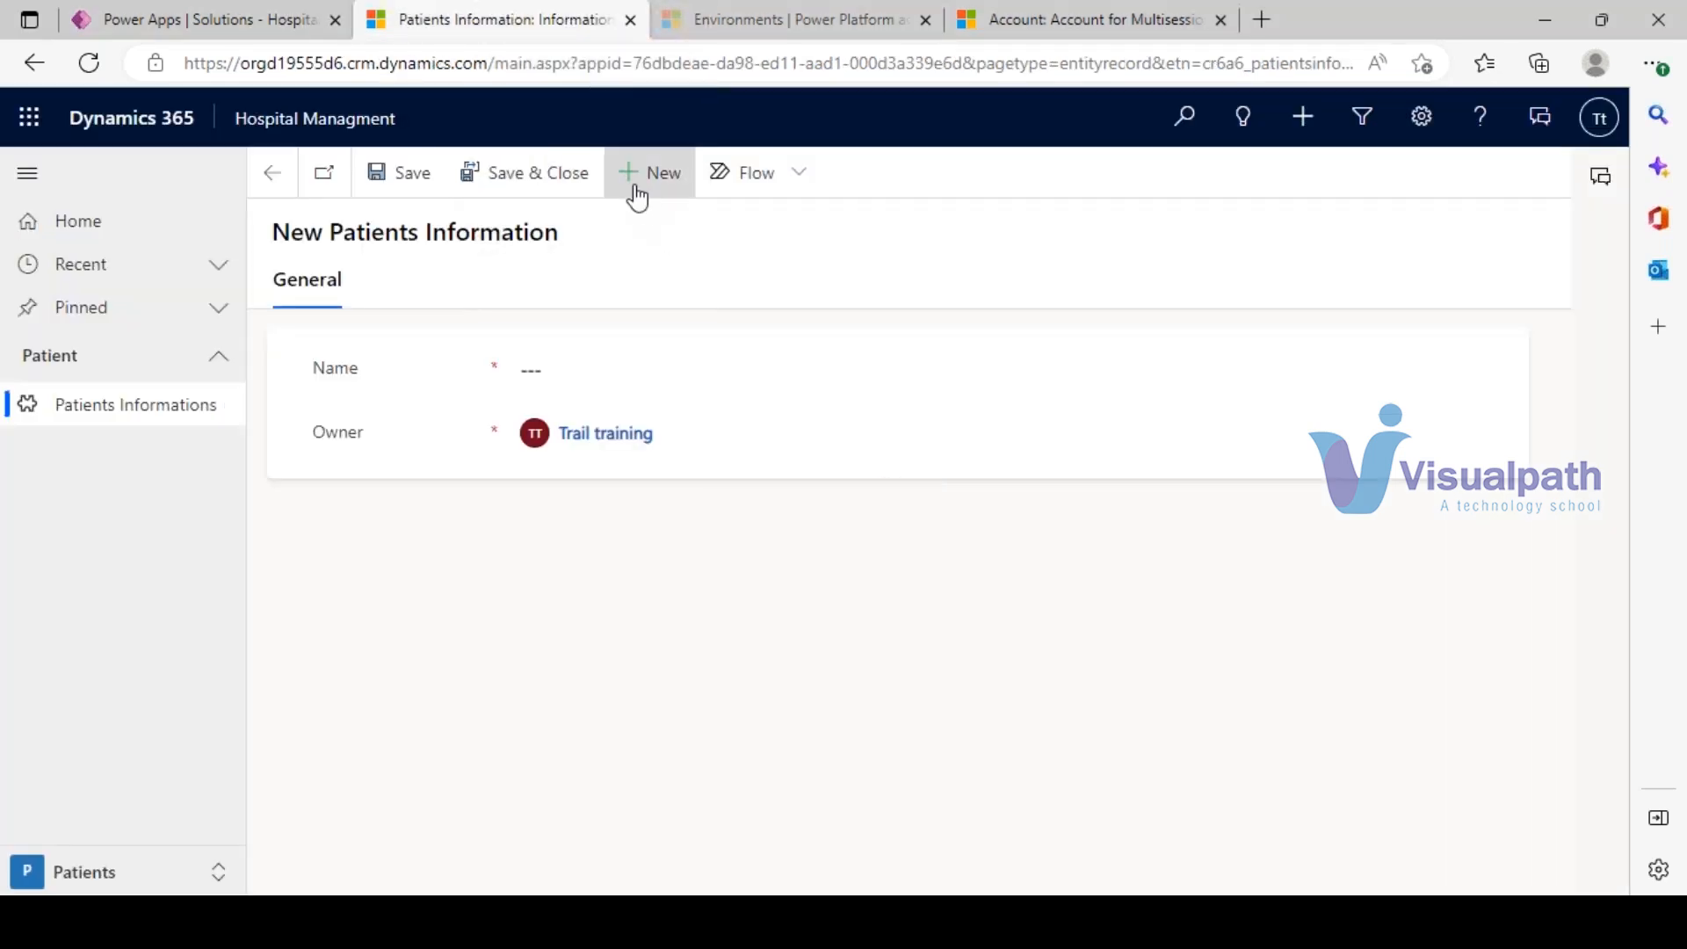
pyautogui.click(651, 188)
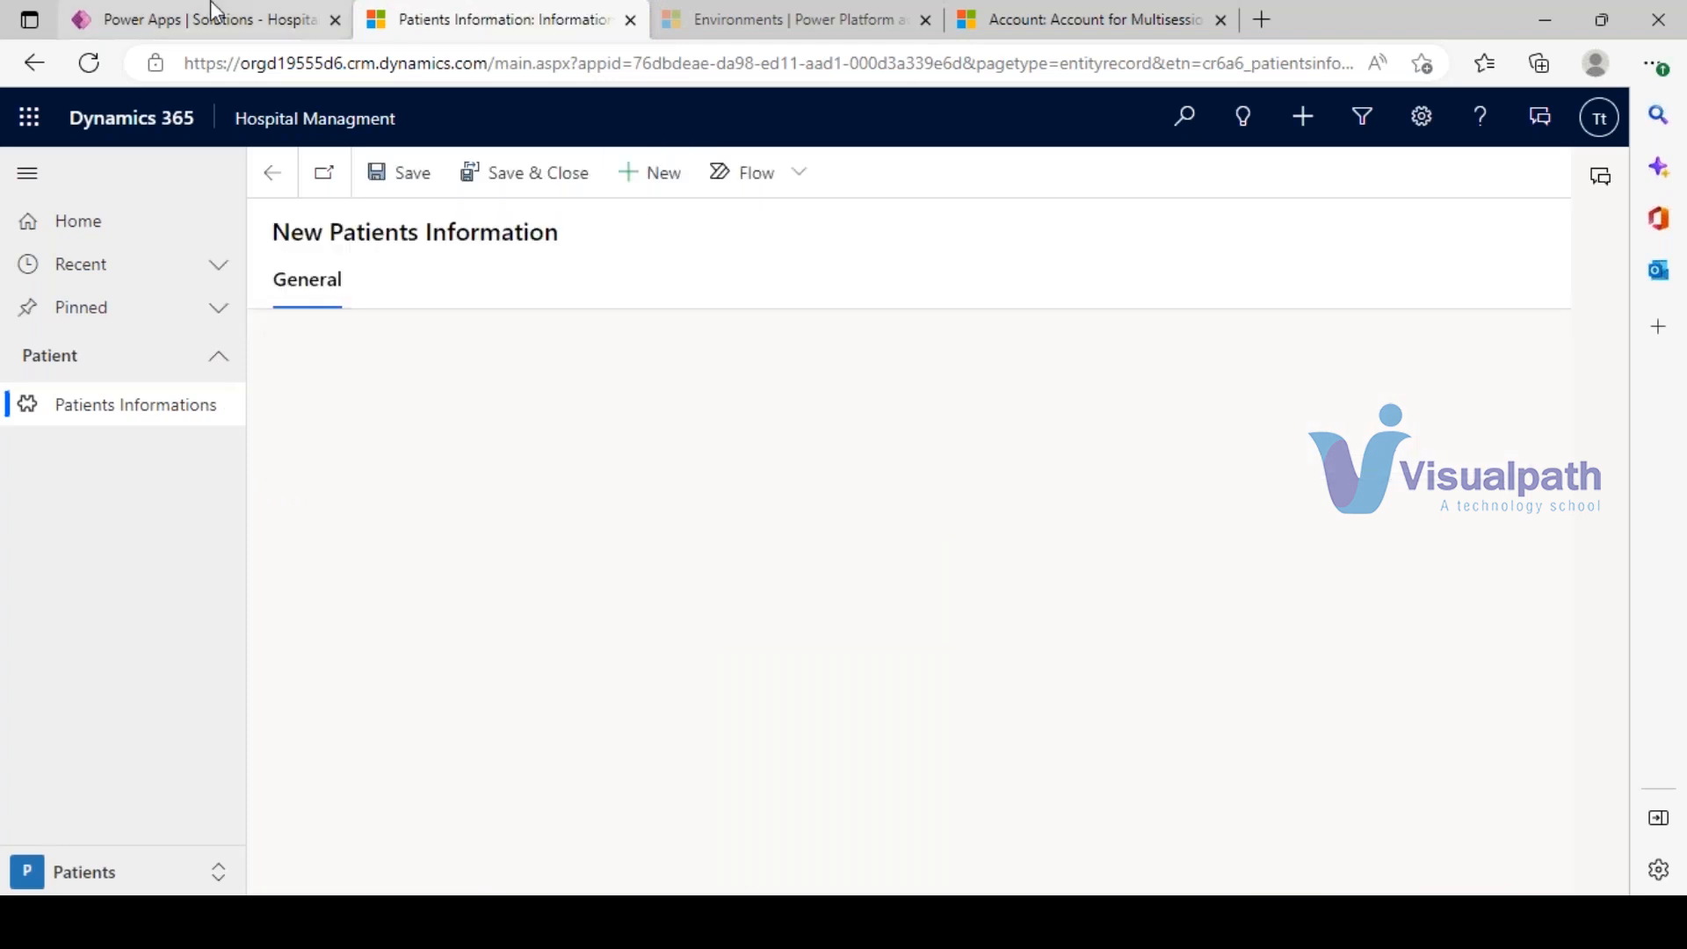
pyautogui.click(215, 15)
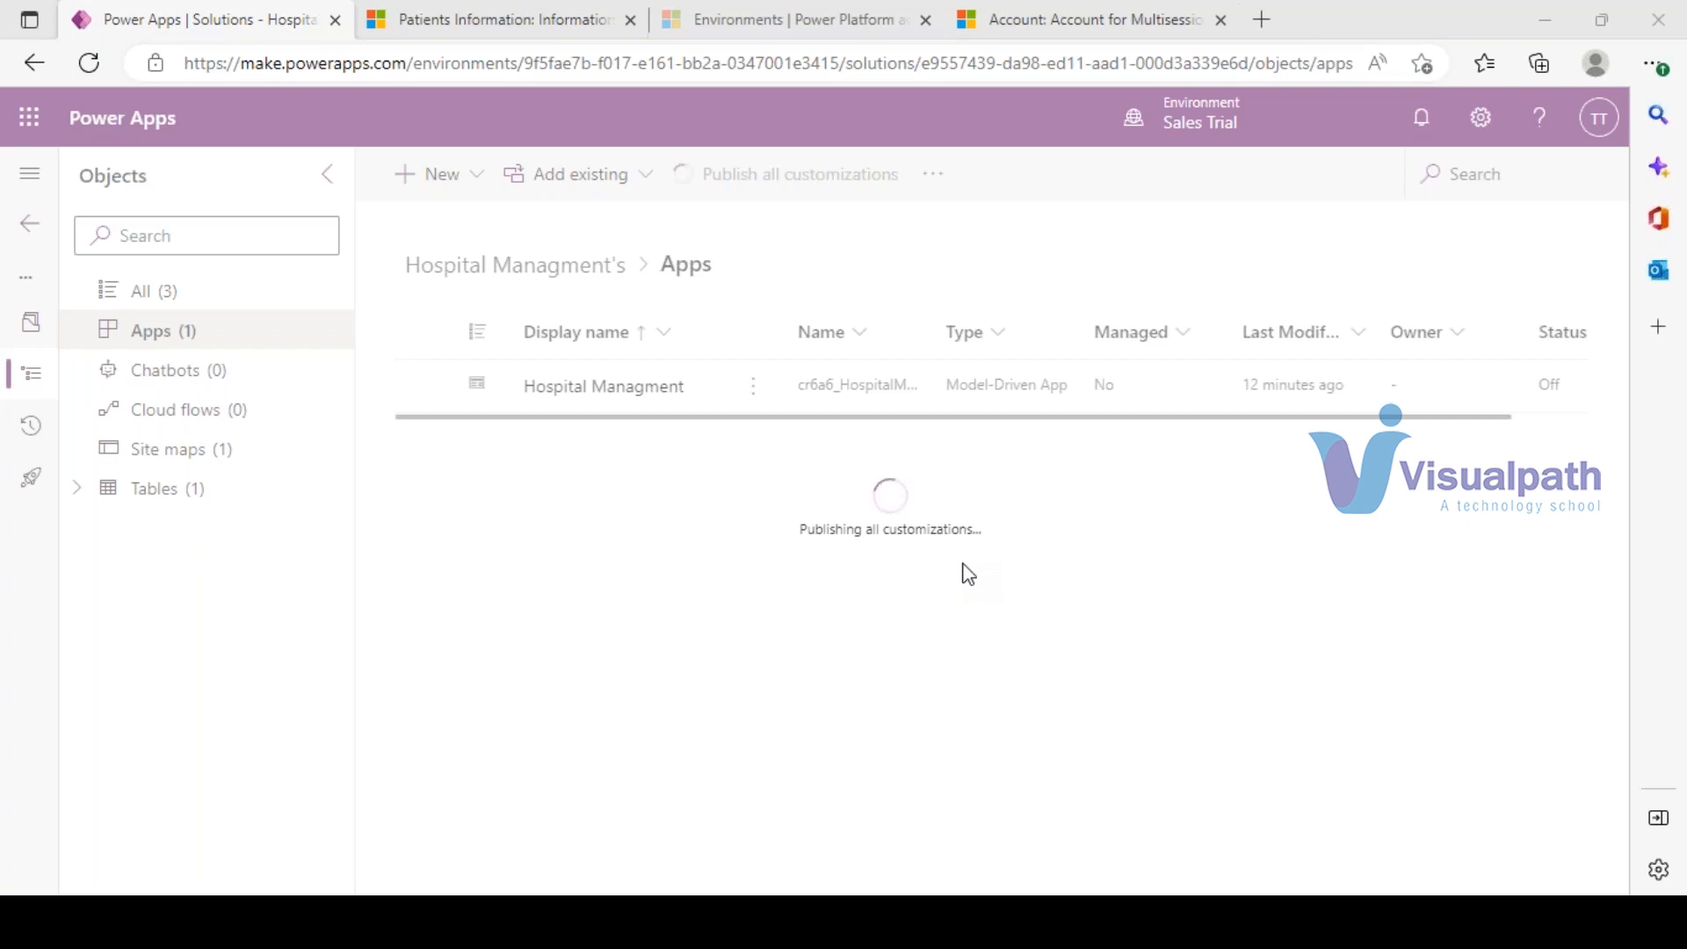
pyautogui.click(509, 13)
# Reopen a New Patients Information form and wait until all customizations publish successfully
pyautogui.click(645, 185)
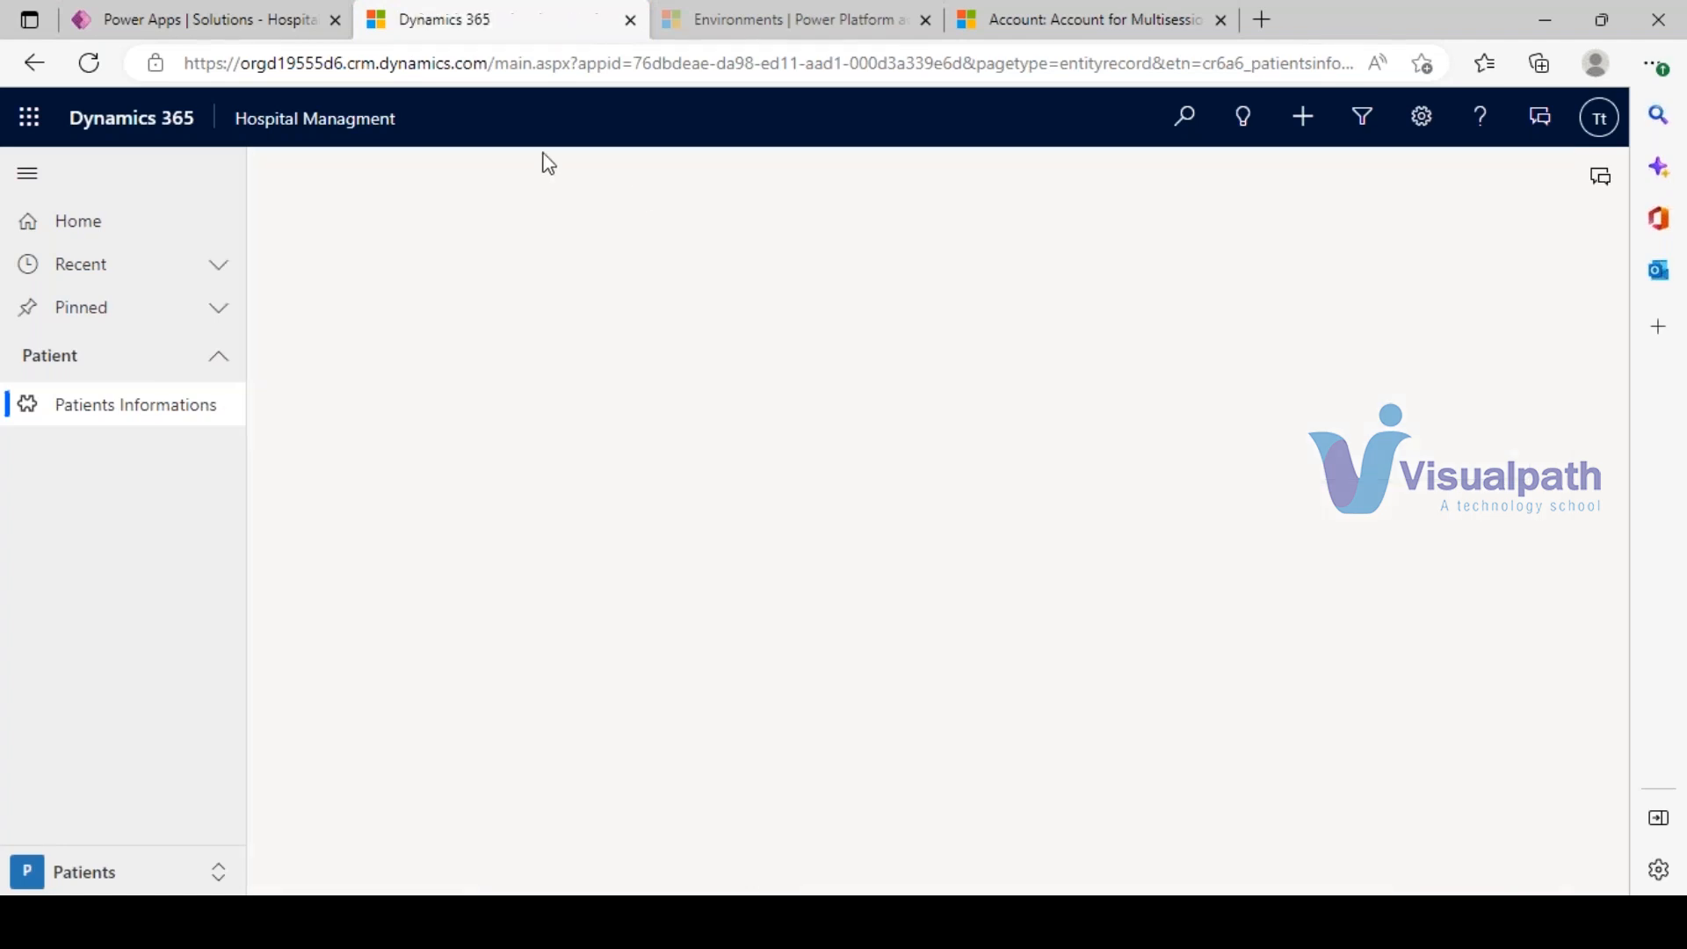
pyautogui.click(245, 14)
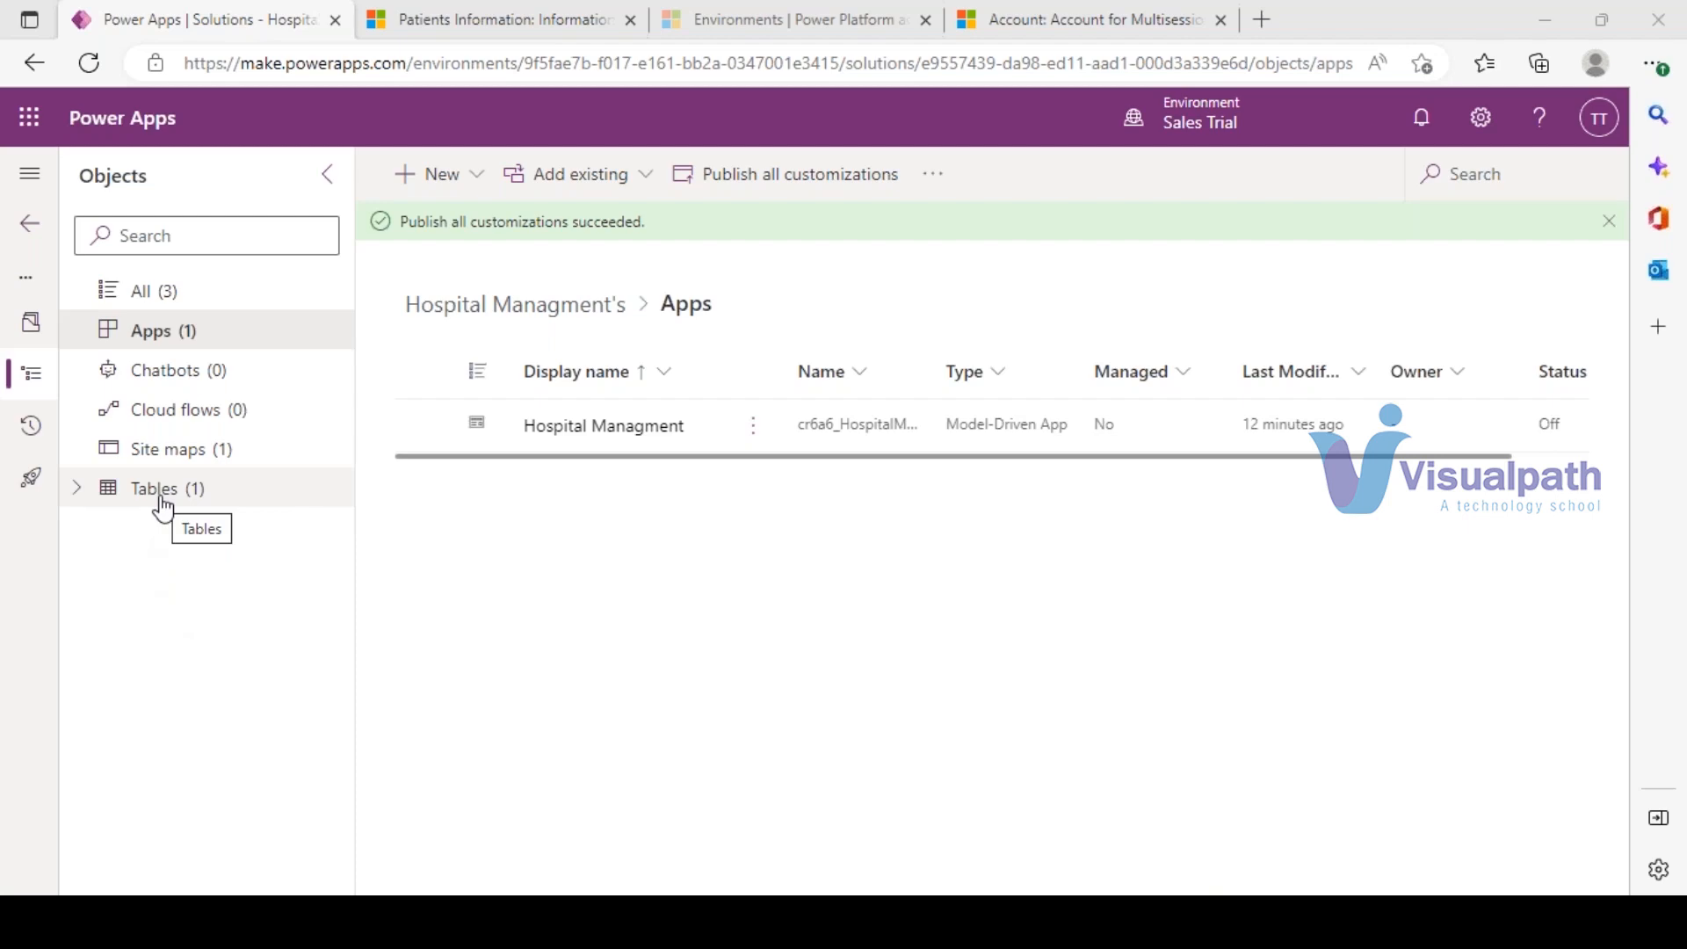
pyautogui.click(593, 16)
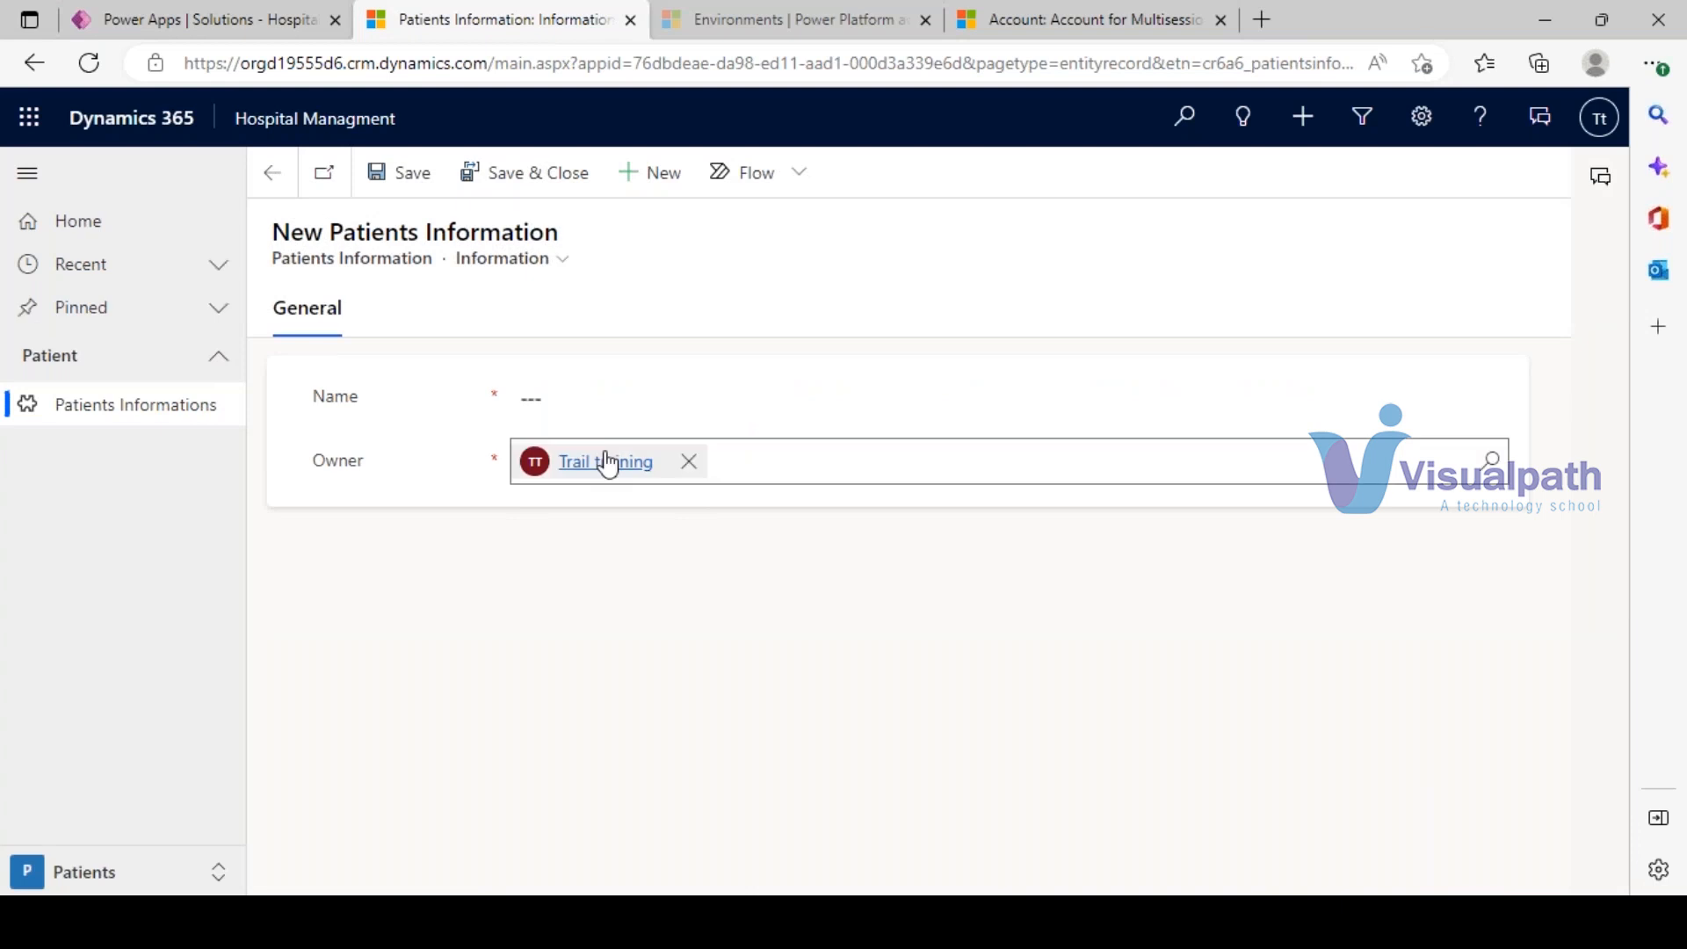
# Compare the New Patients Information form with the A. Datum Corporation account's available forms
pyautogui.click(194, 20)
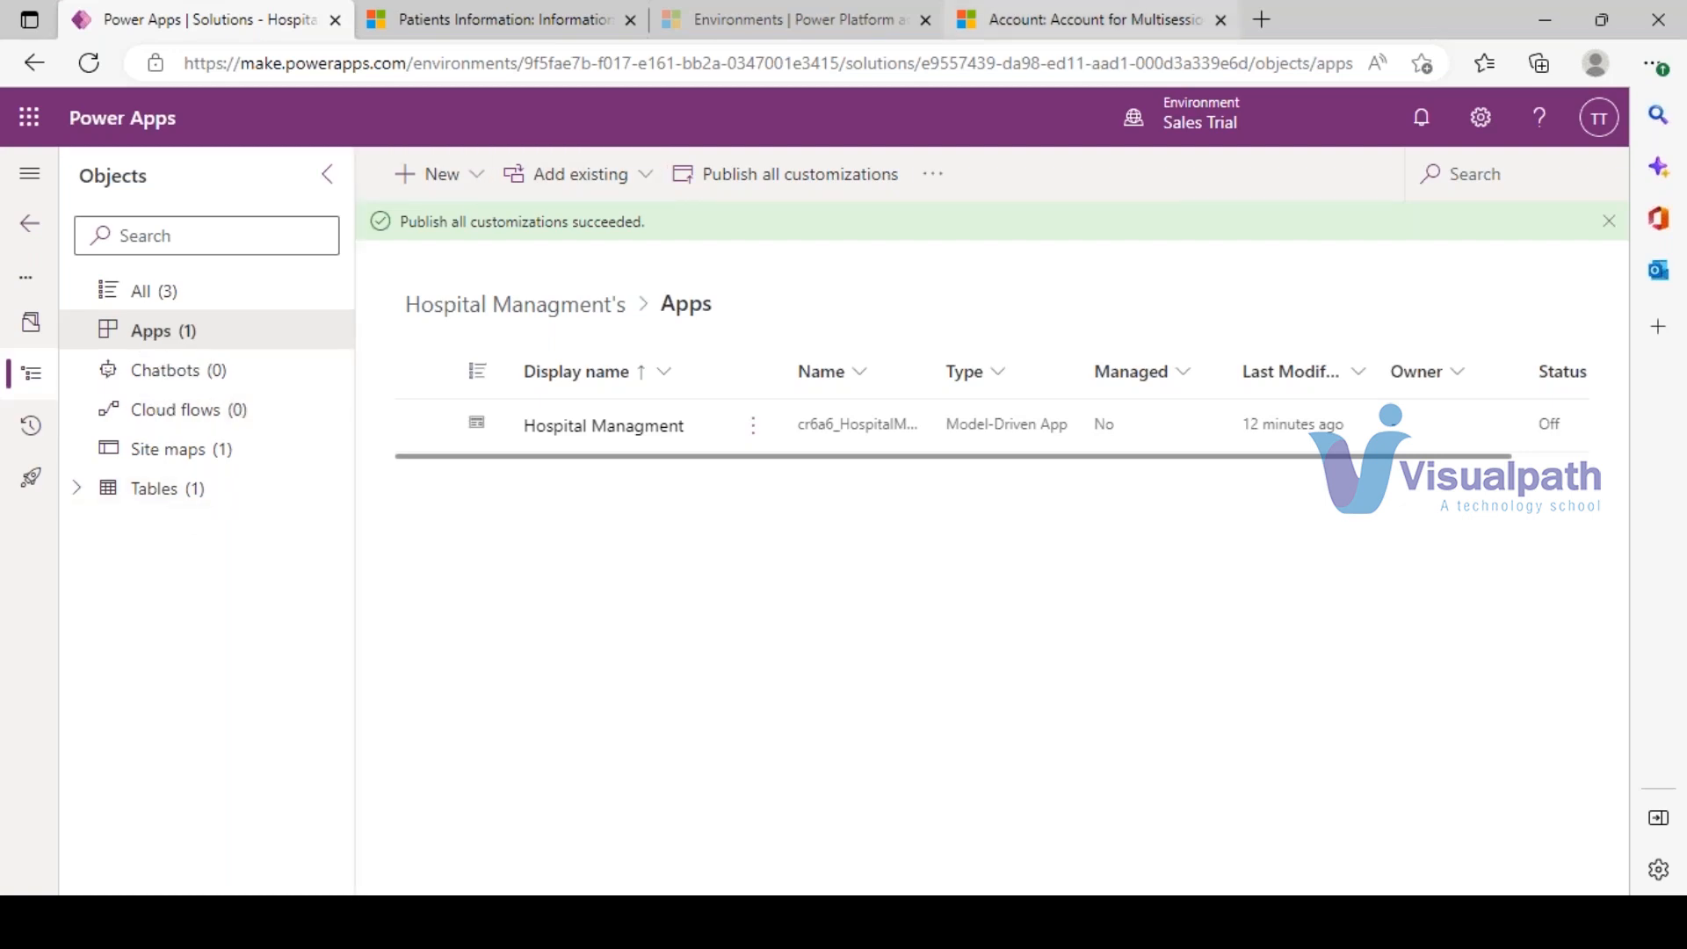
pyautogui.click(1072, 7)
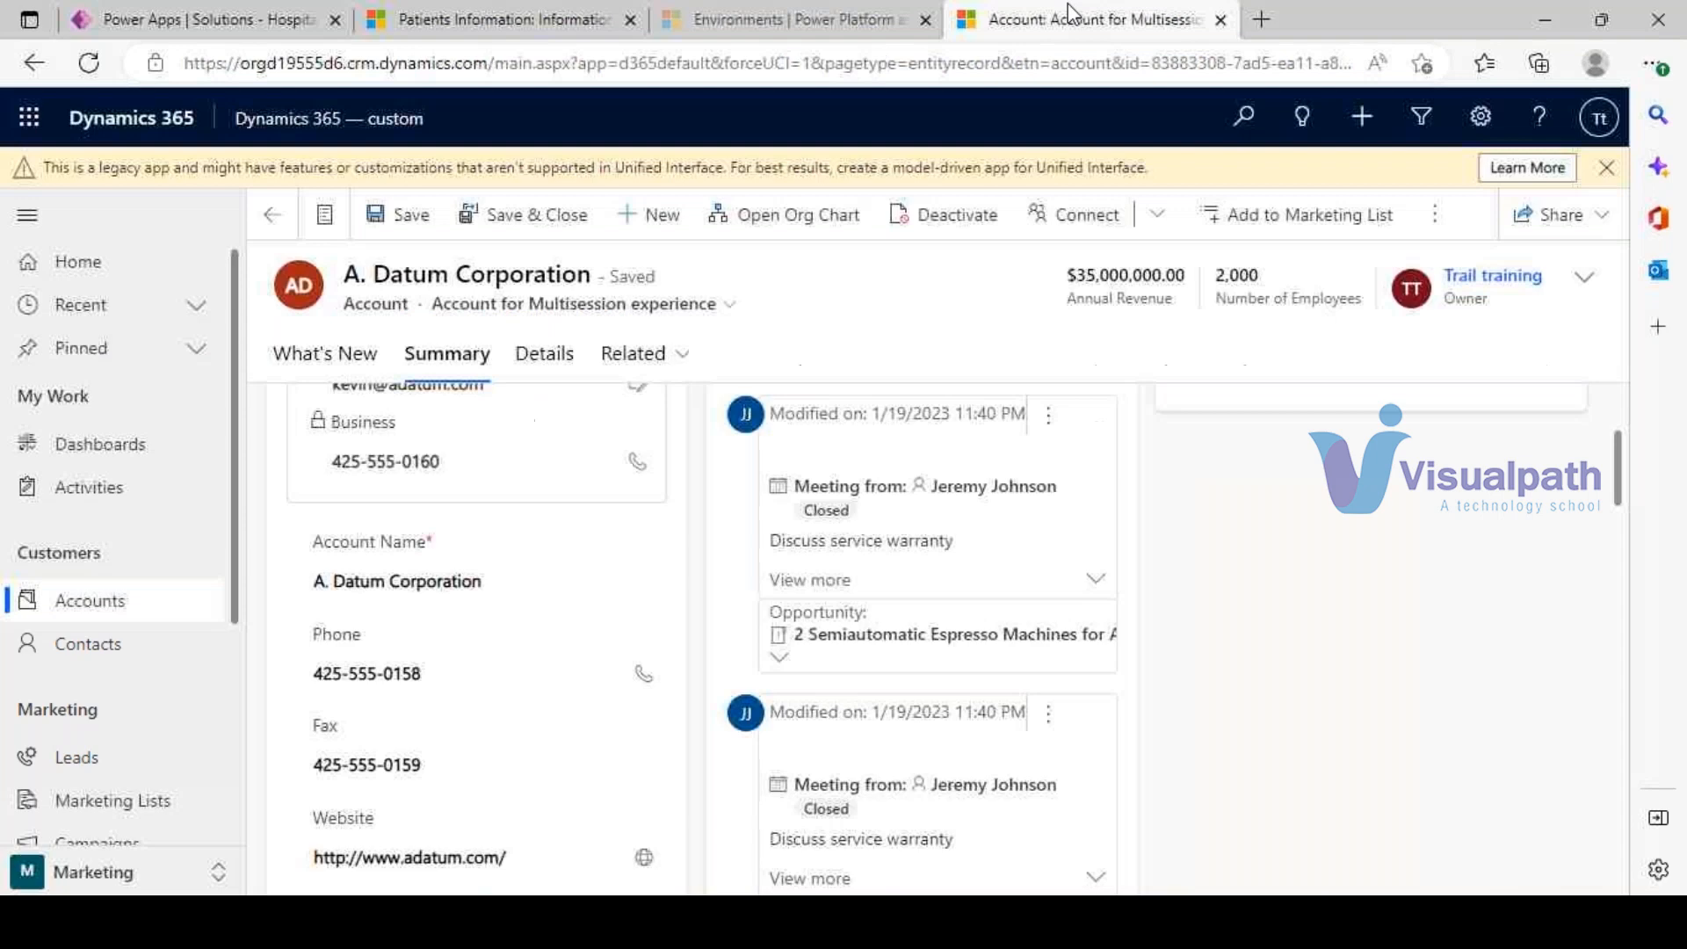
pyautogui.click(670, 307)
pyautogui.click(576, 12)
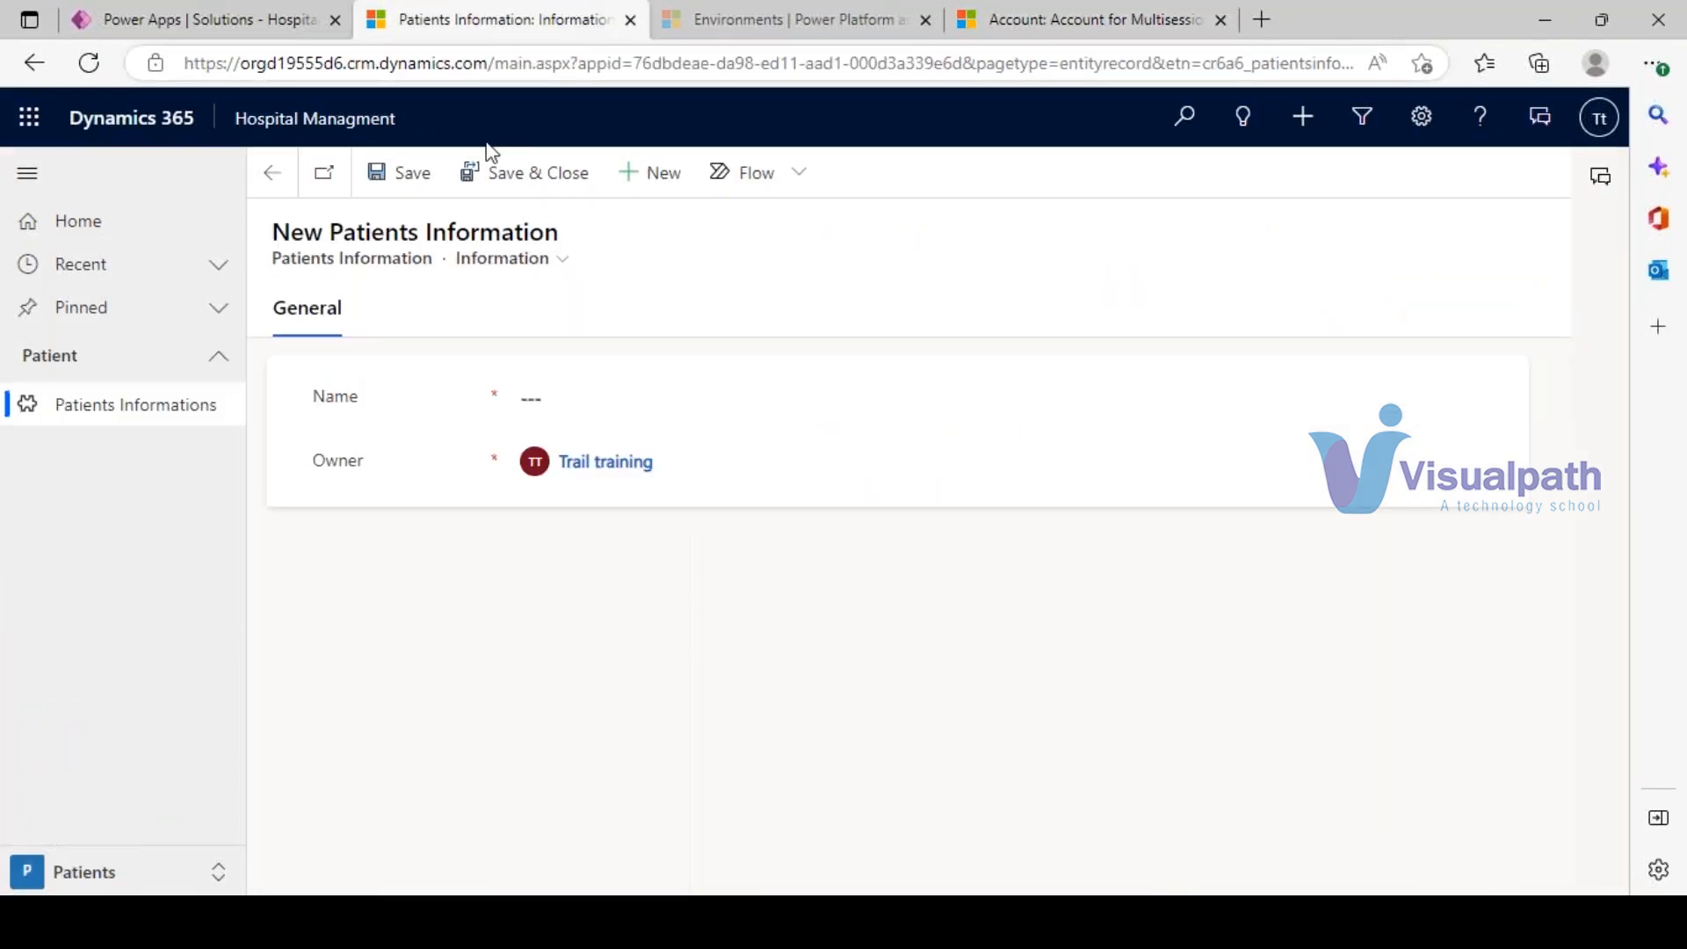
pyautogui.click(557, 261)
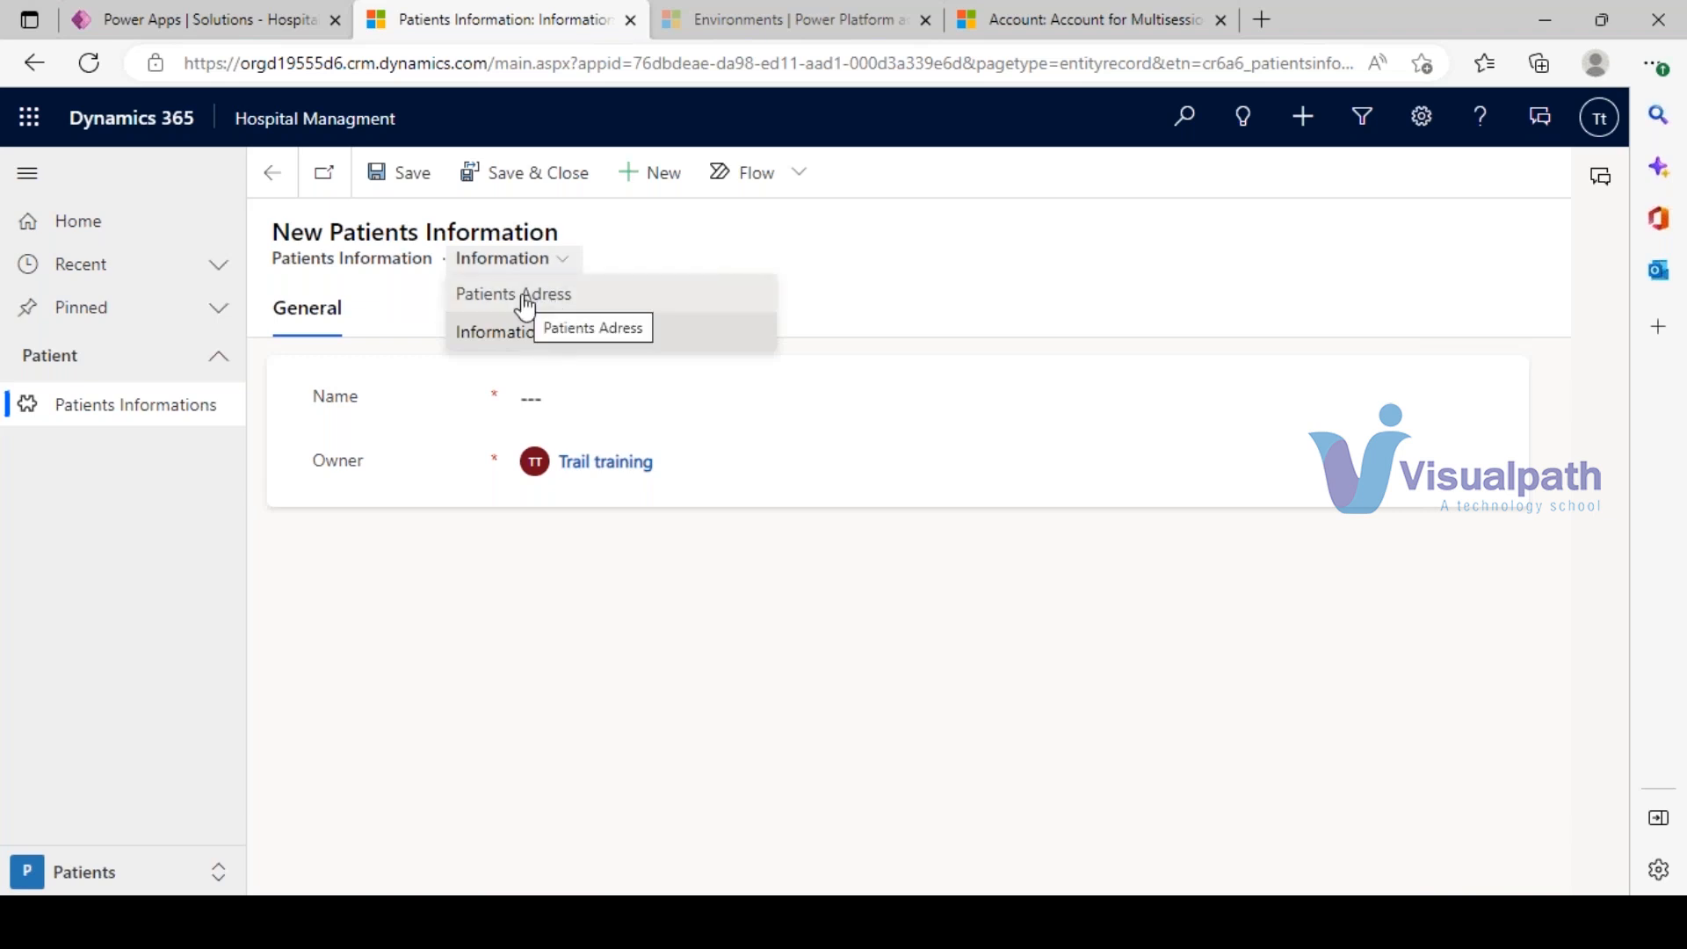
pyautogui.click(526, 308)
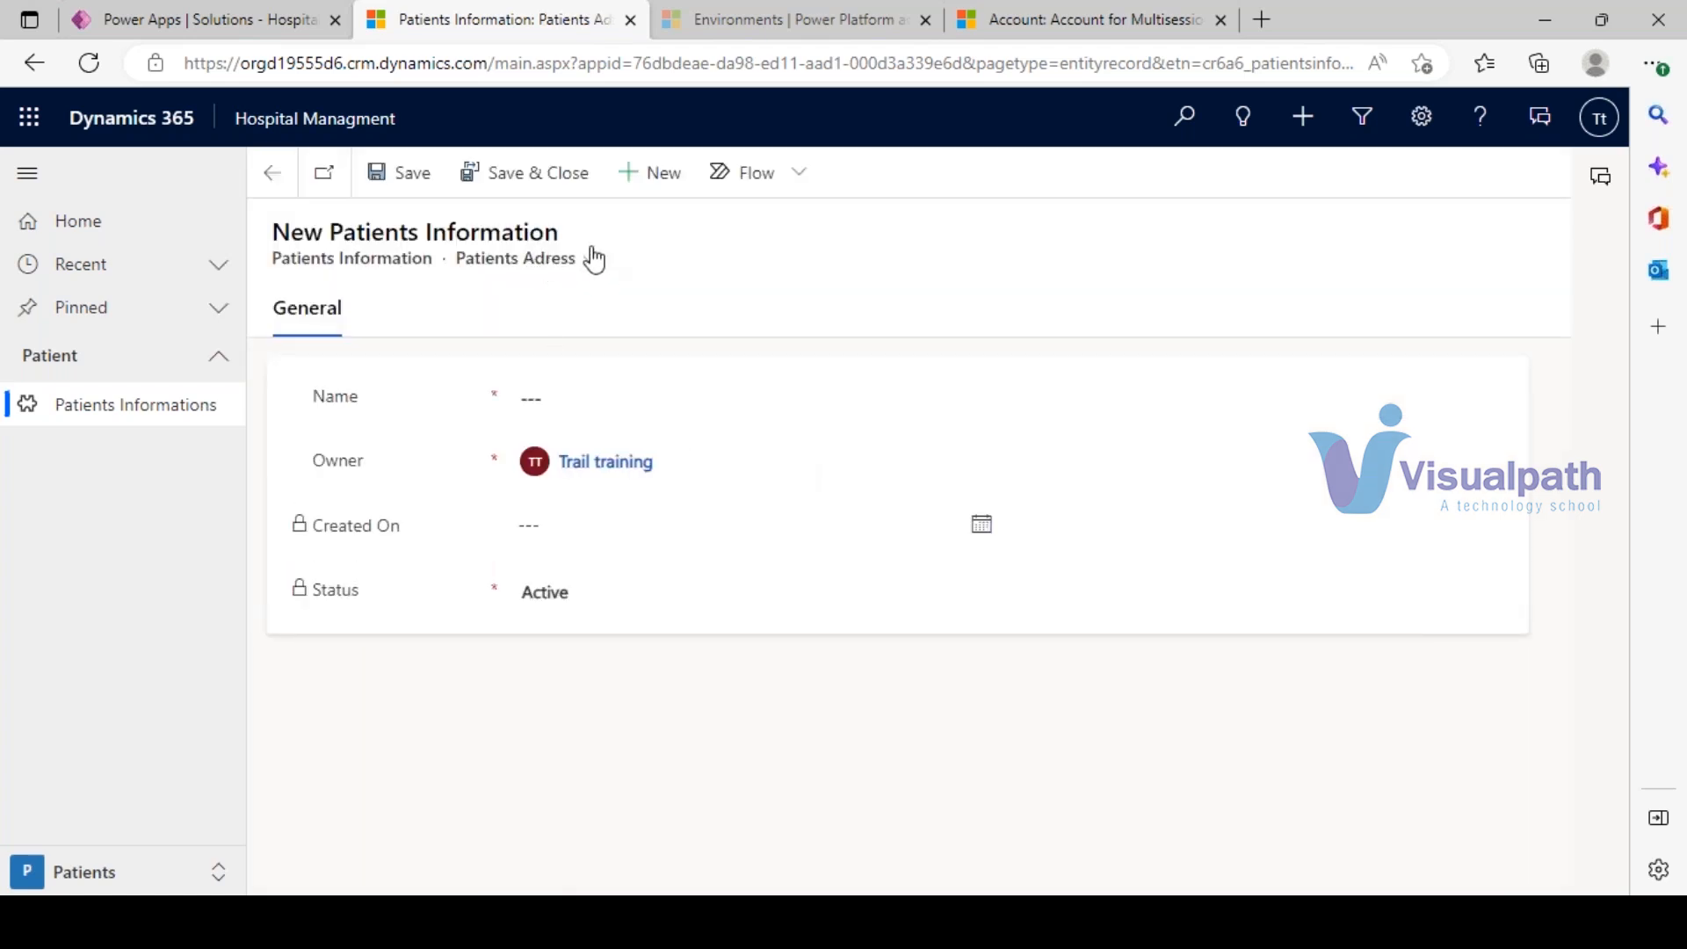
pyautogui.click(585, 260)
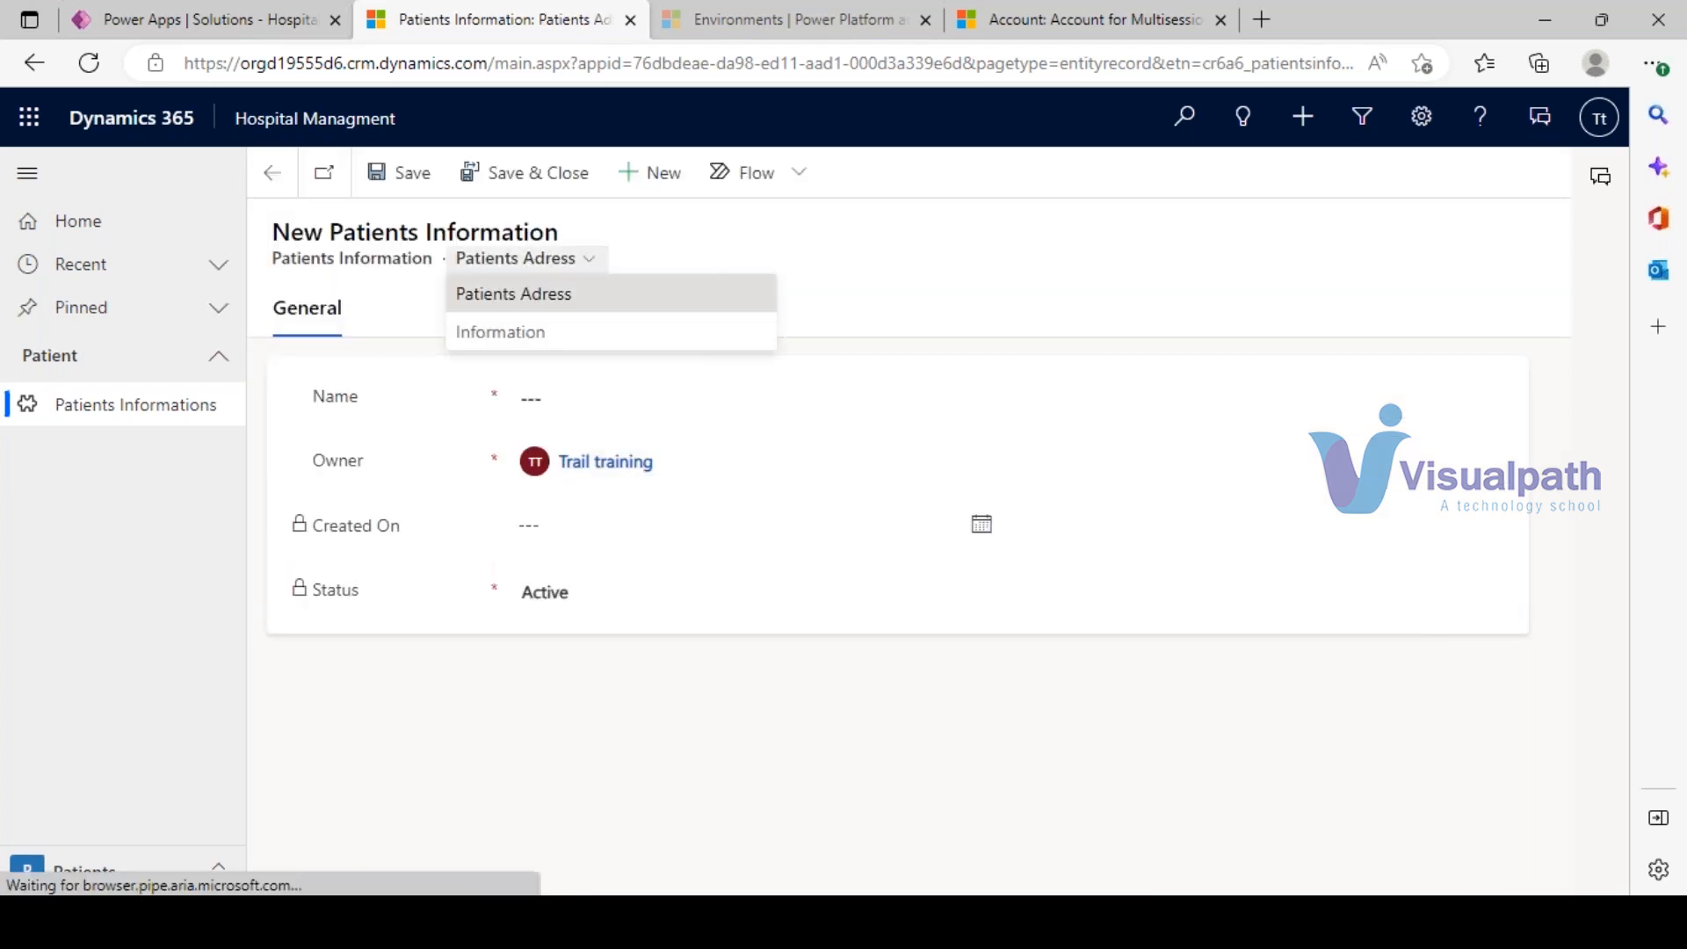
pyautogui.click(538, 332)
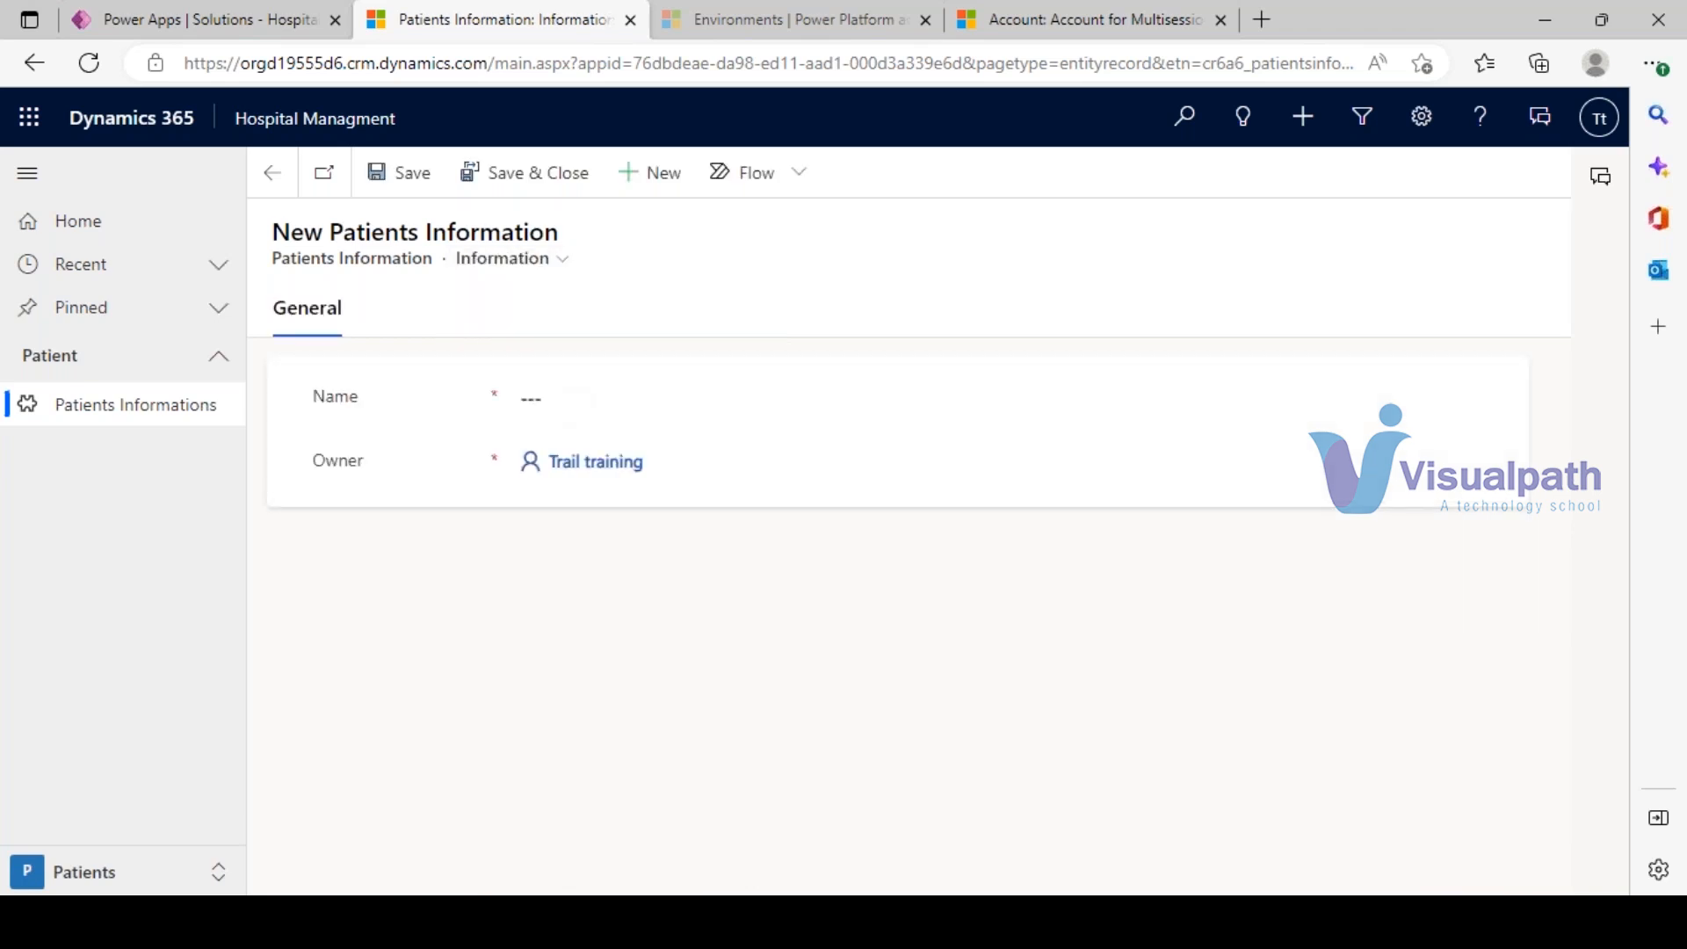
pyautogui.click(563, 261)
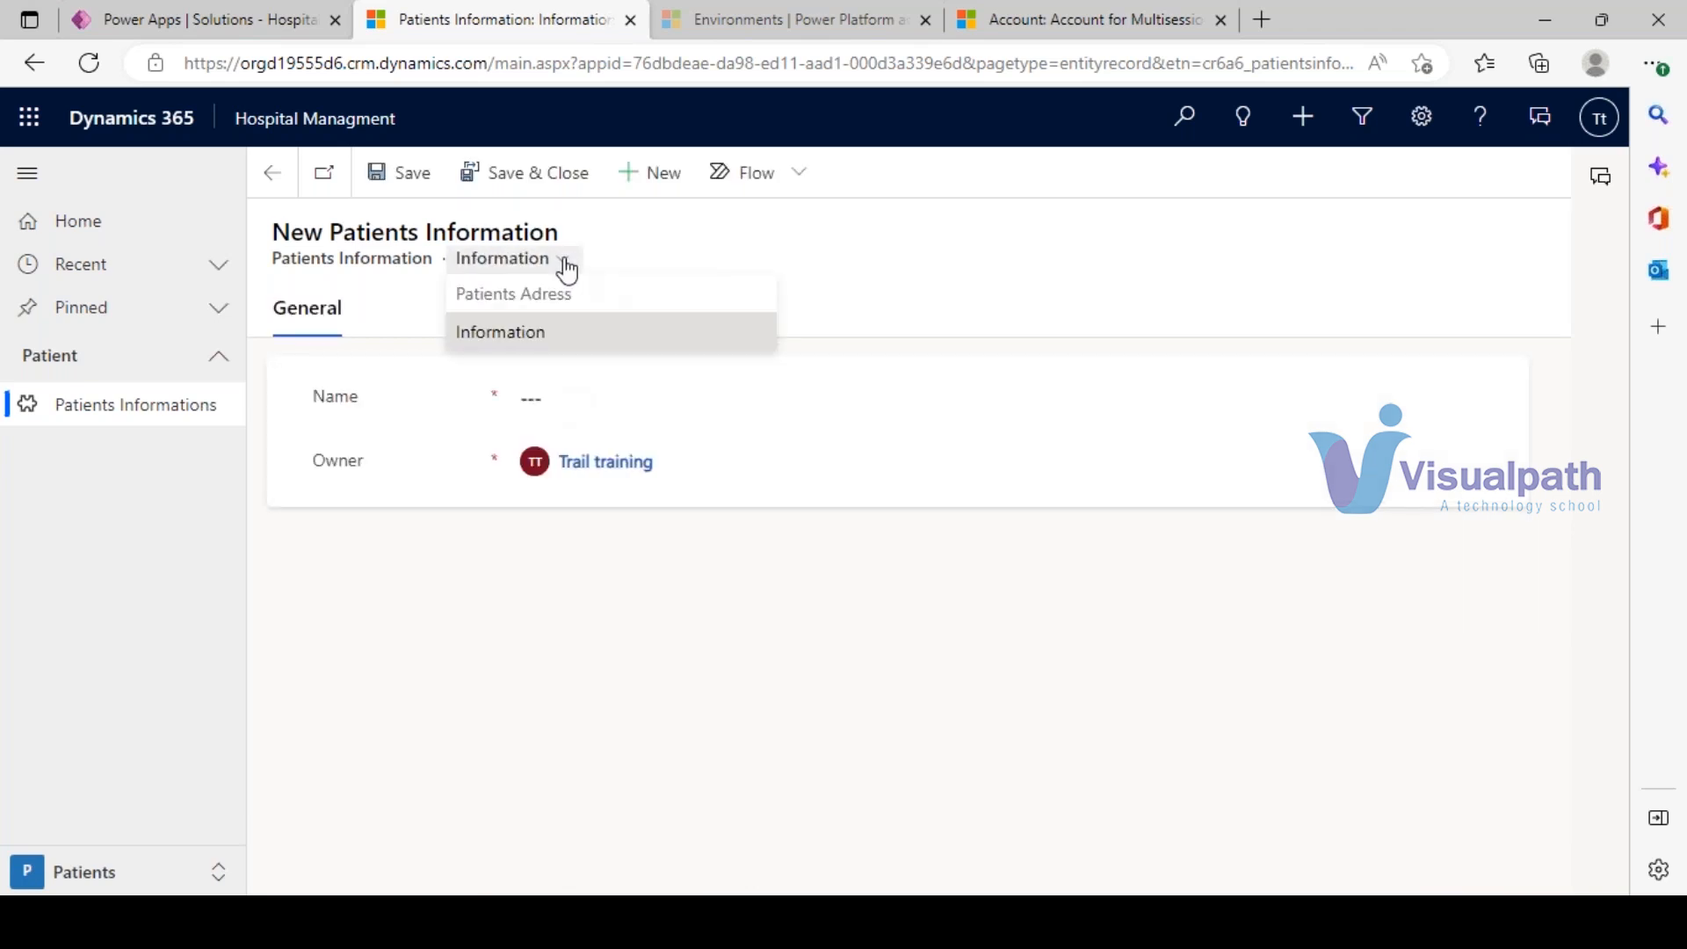
pyautogui.click(997, 16)
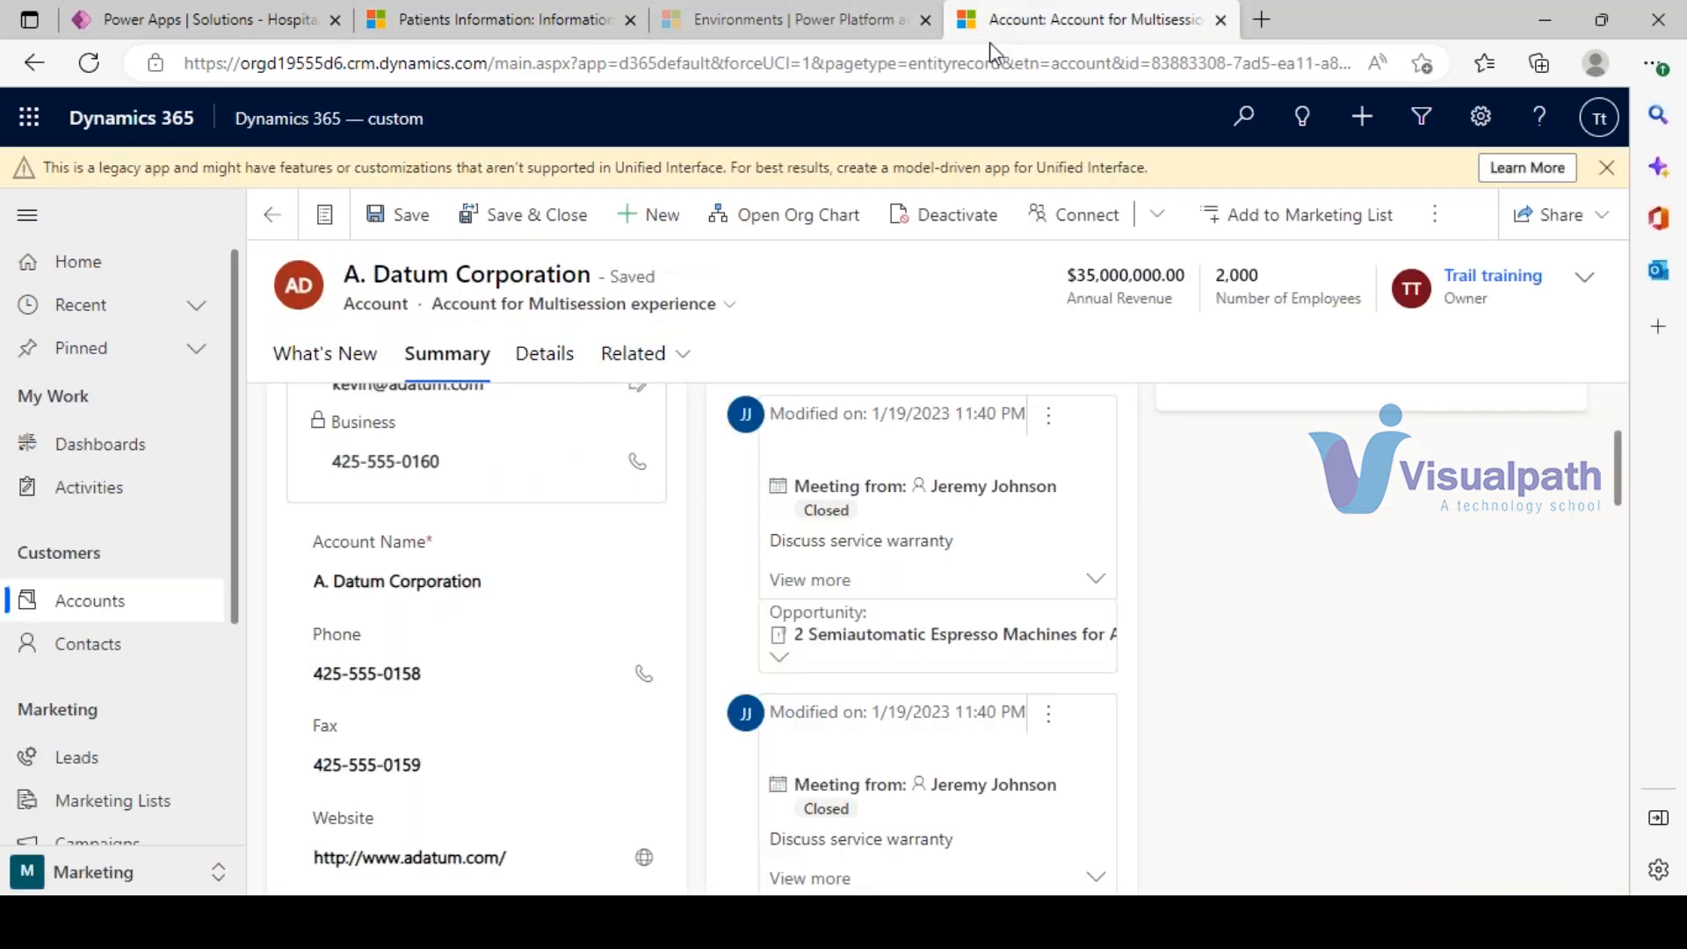
pyautogui.click(496, 16)
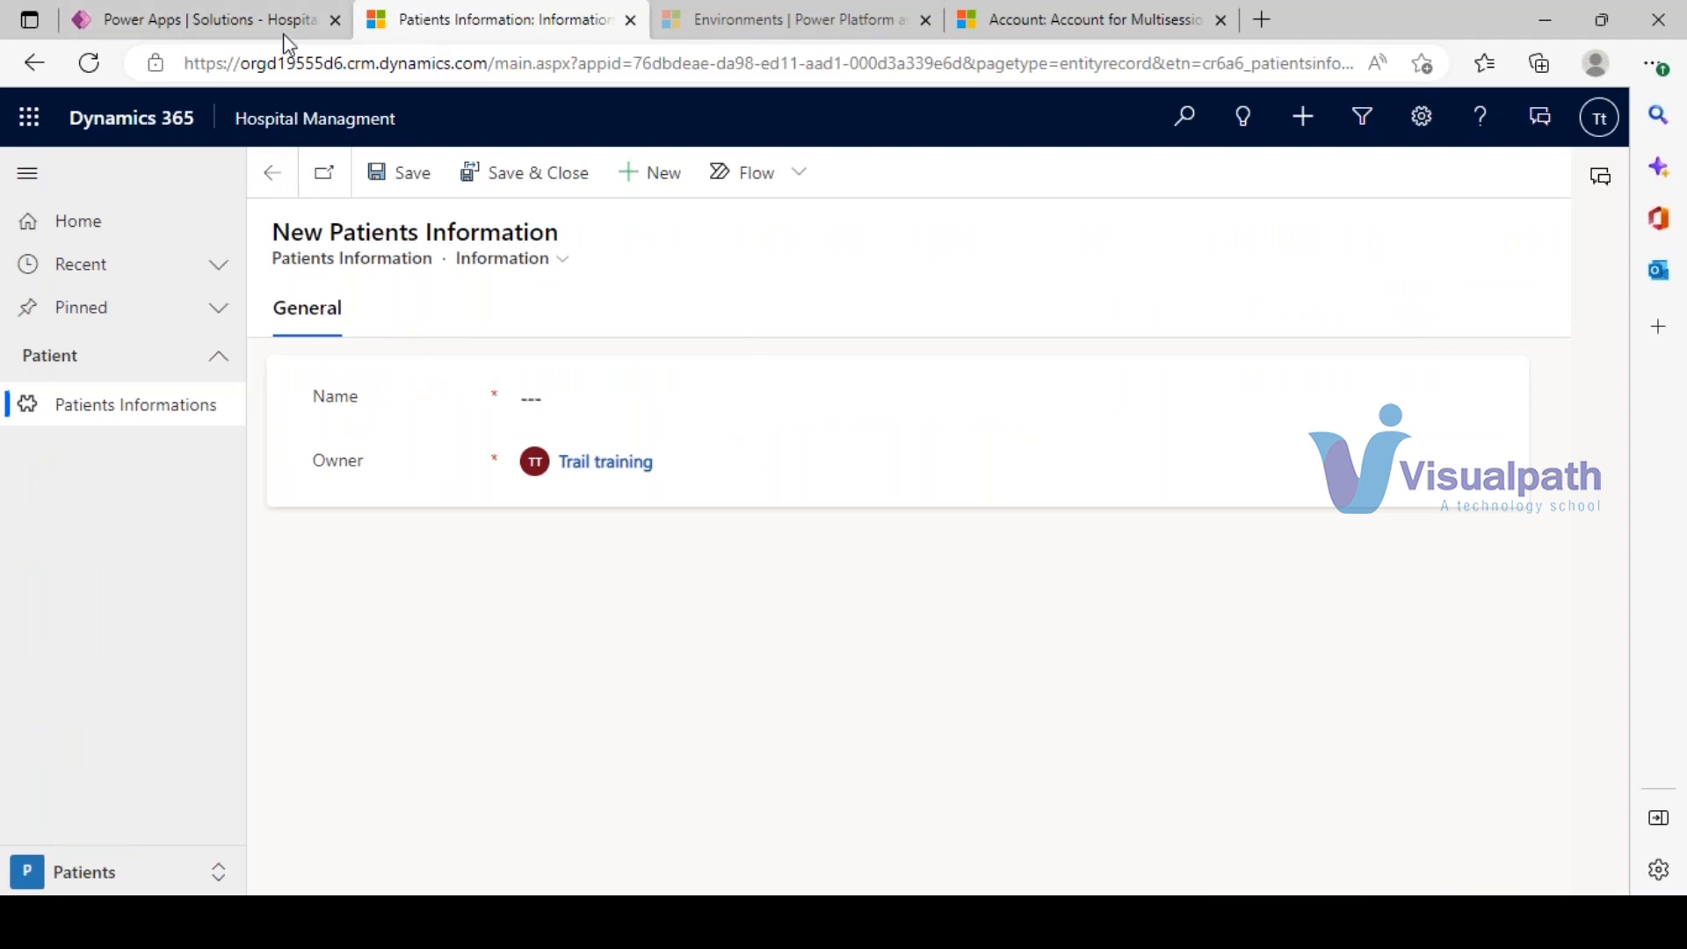
# Open the Patients Information forms list in Power Apps, then return to the A. Datum Corporation account
pyautogui.click(246, 19)
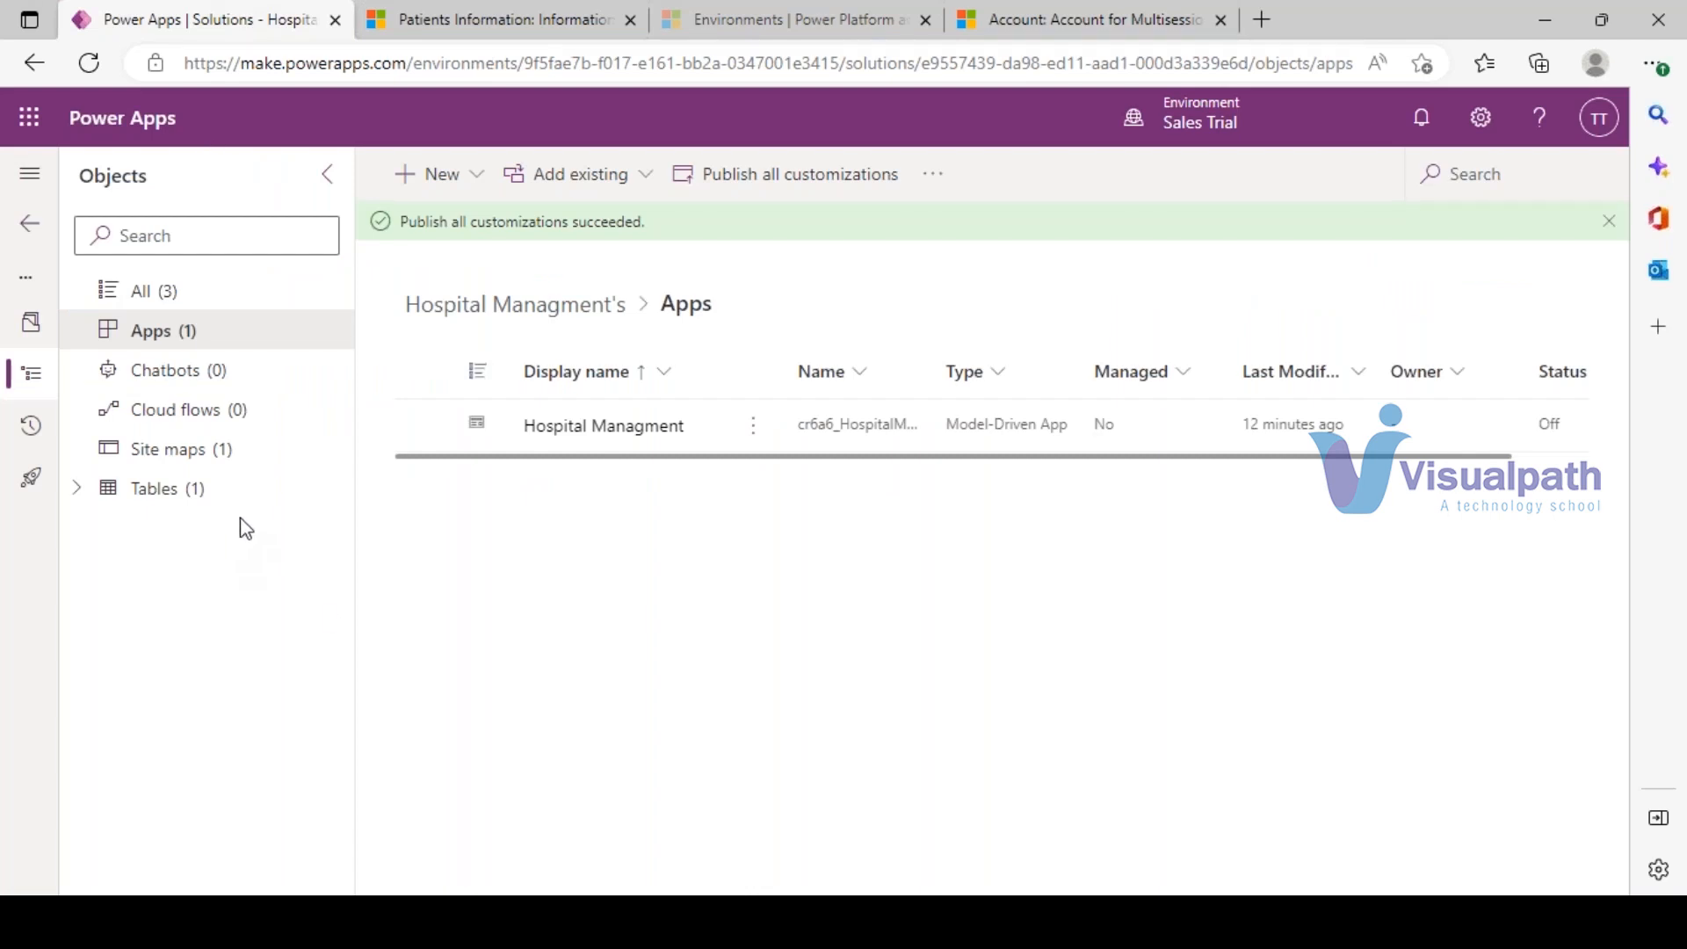
pyautogui.click(78, 488)
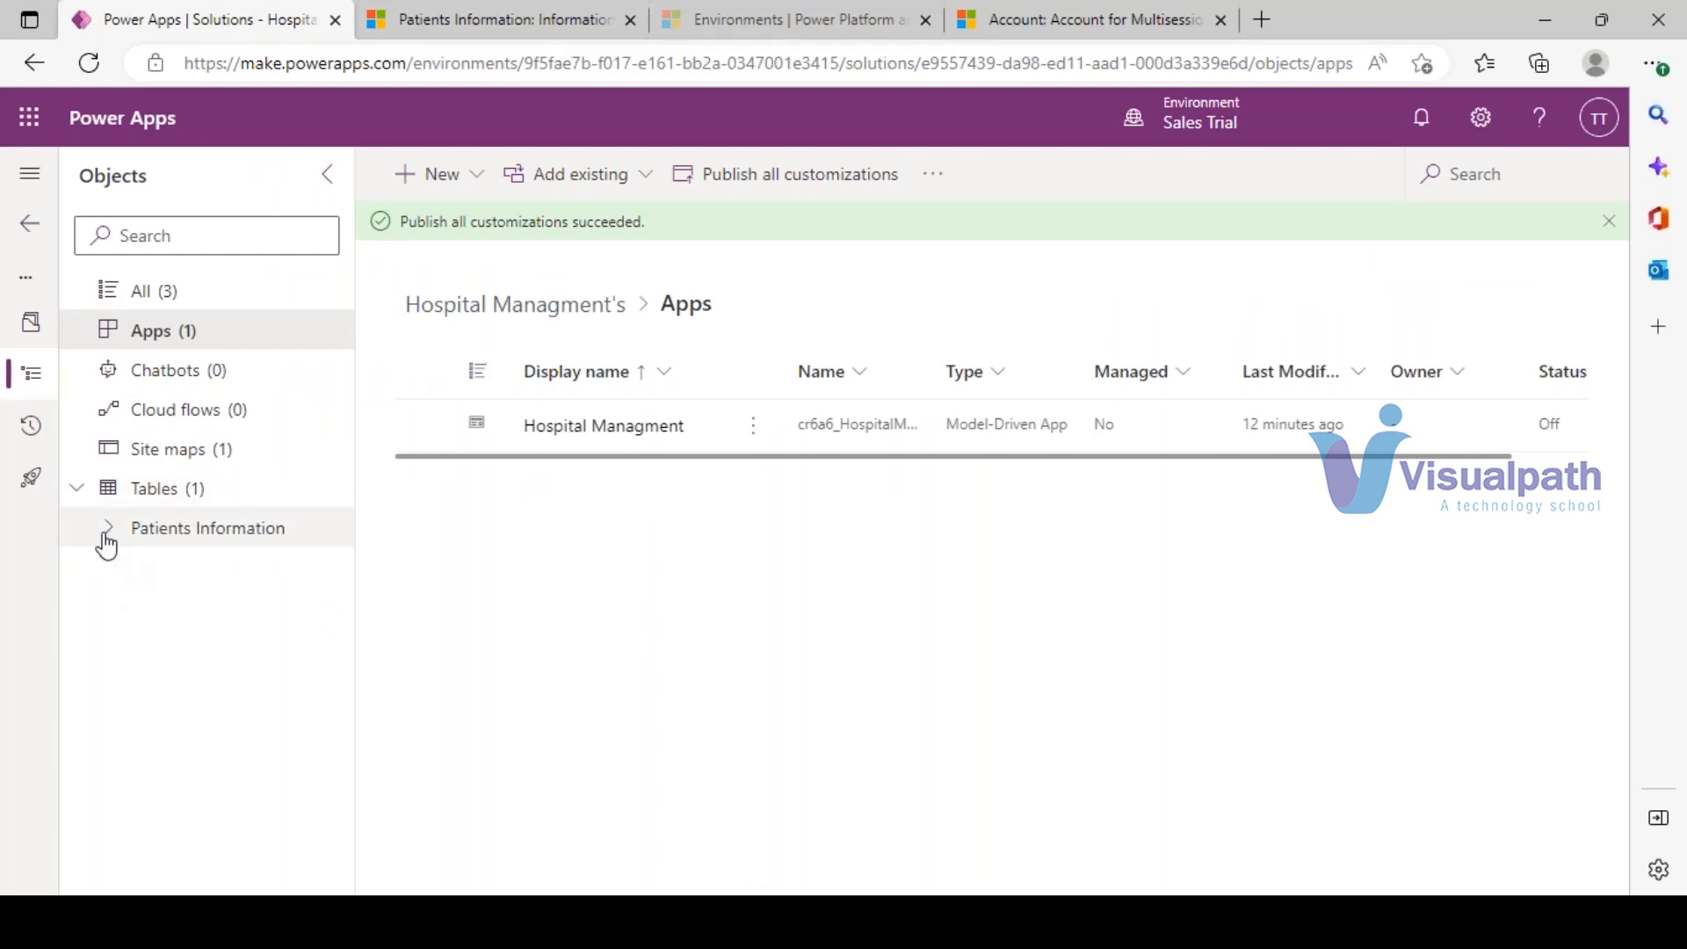
pyautogui.click(108, 530)
pyautogui.click(207, 694)
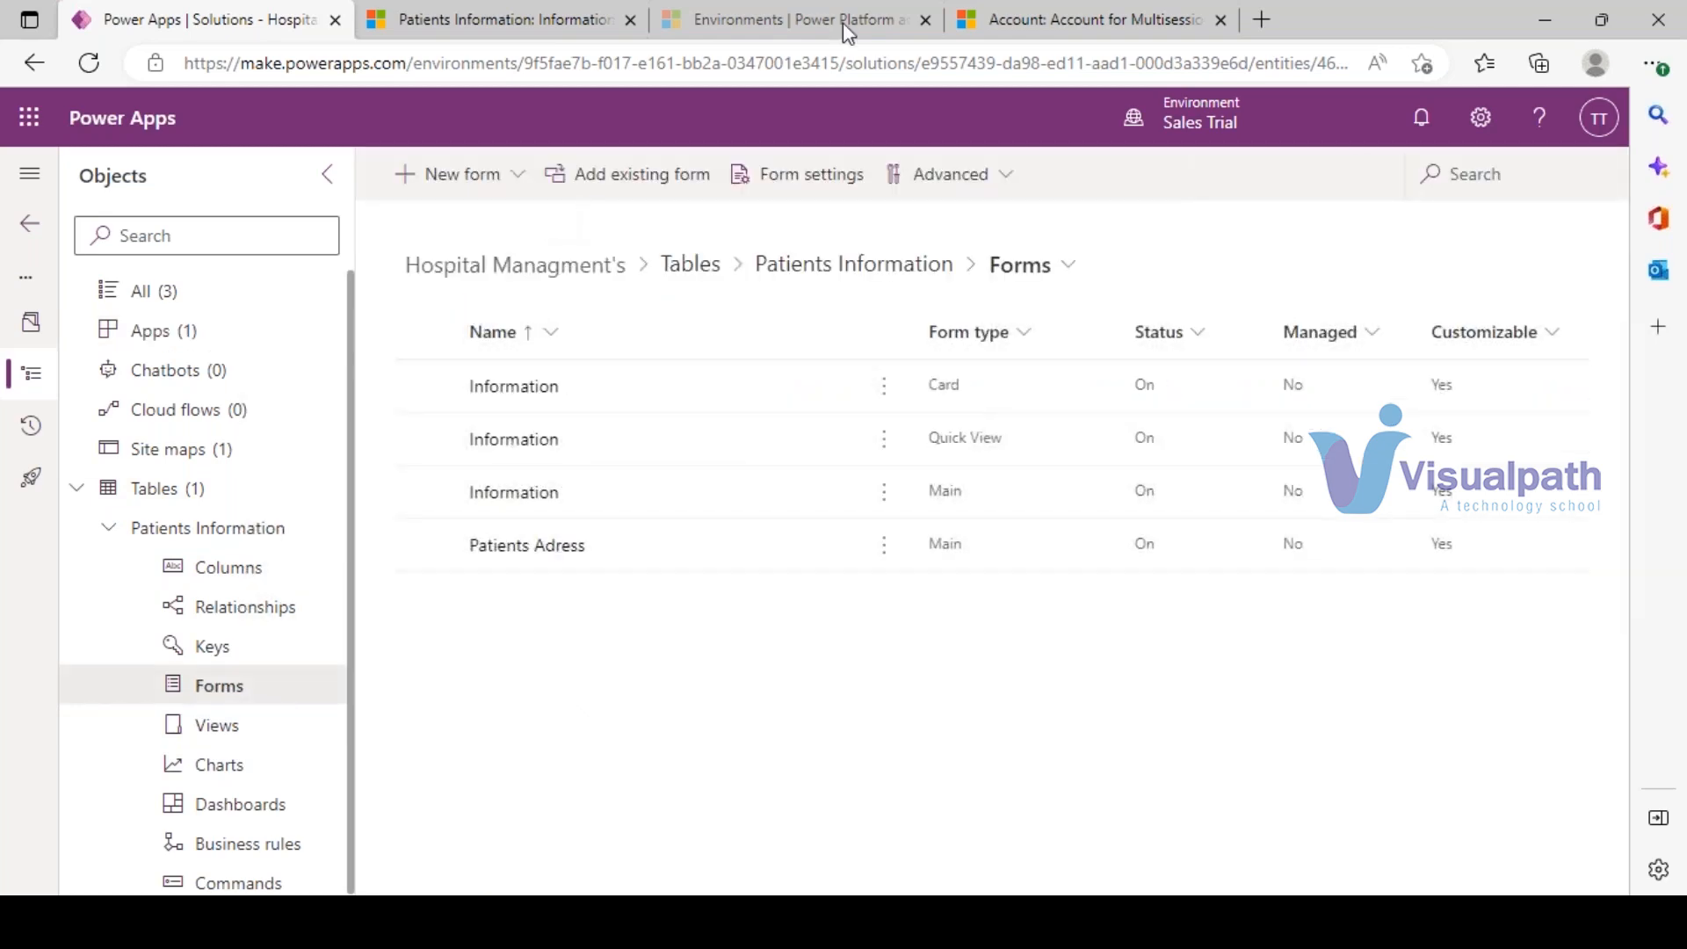
pyautogui.click(1037, 9)
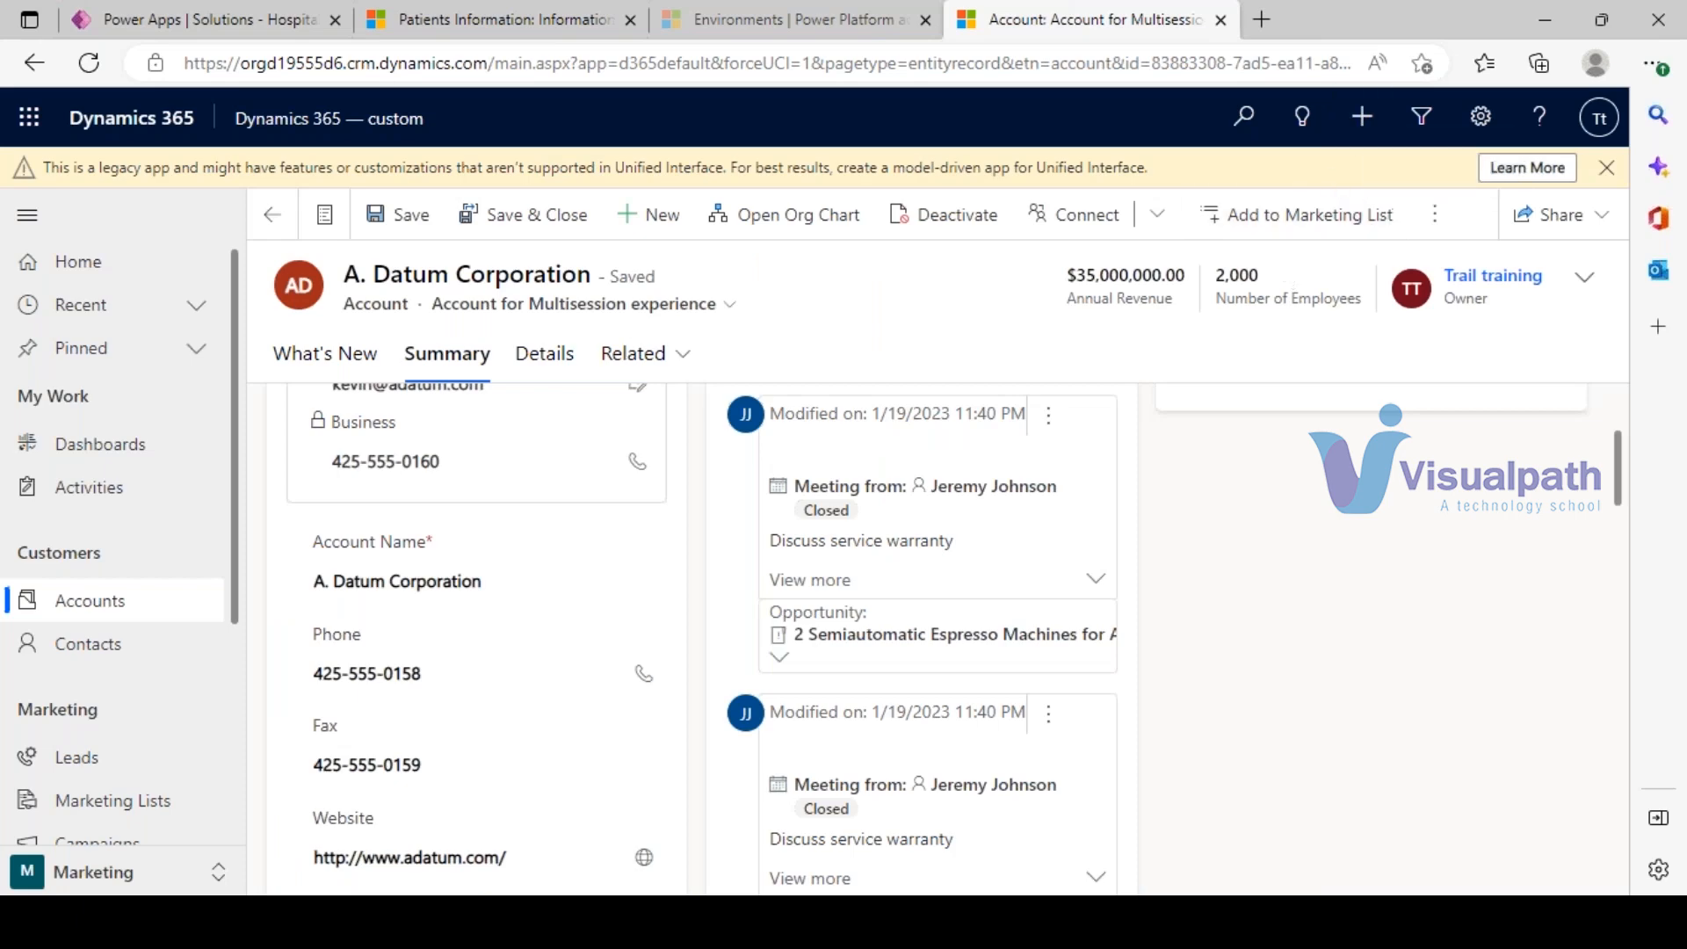
# Start a blank New Account record from the Accounts list, with Account Name flagged as required
pyautogui.click(1367, 119)
pyautogui.click(37, 612)
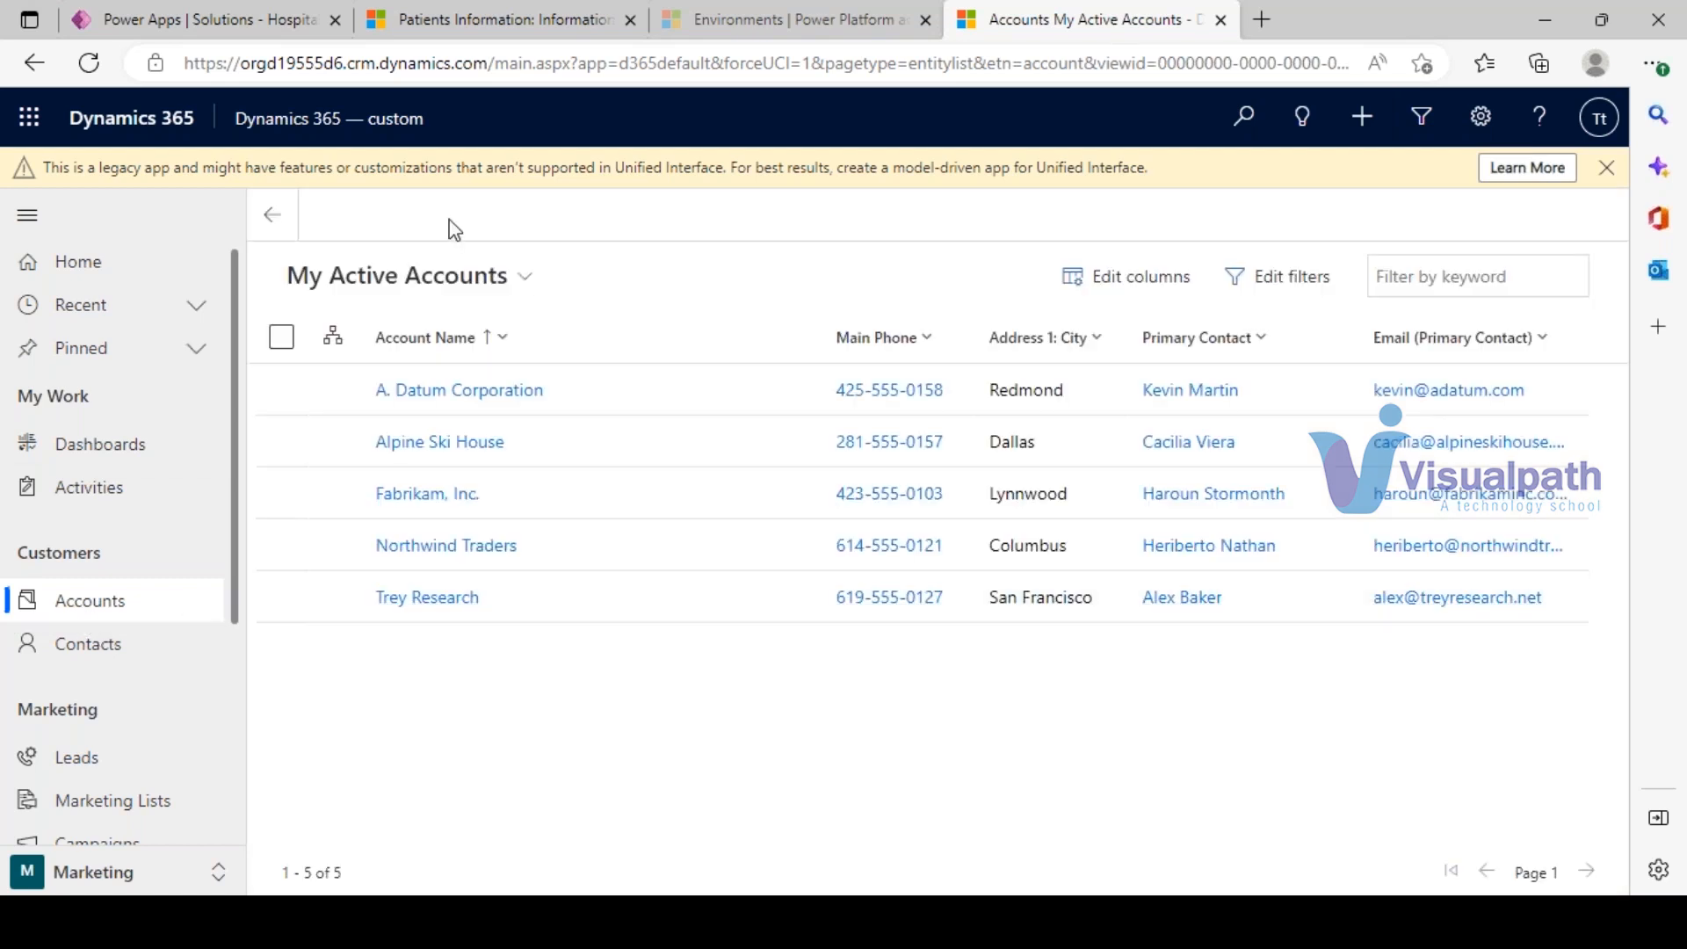
pyautogui.click(504, 222)
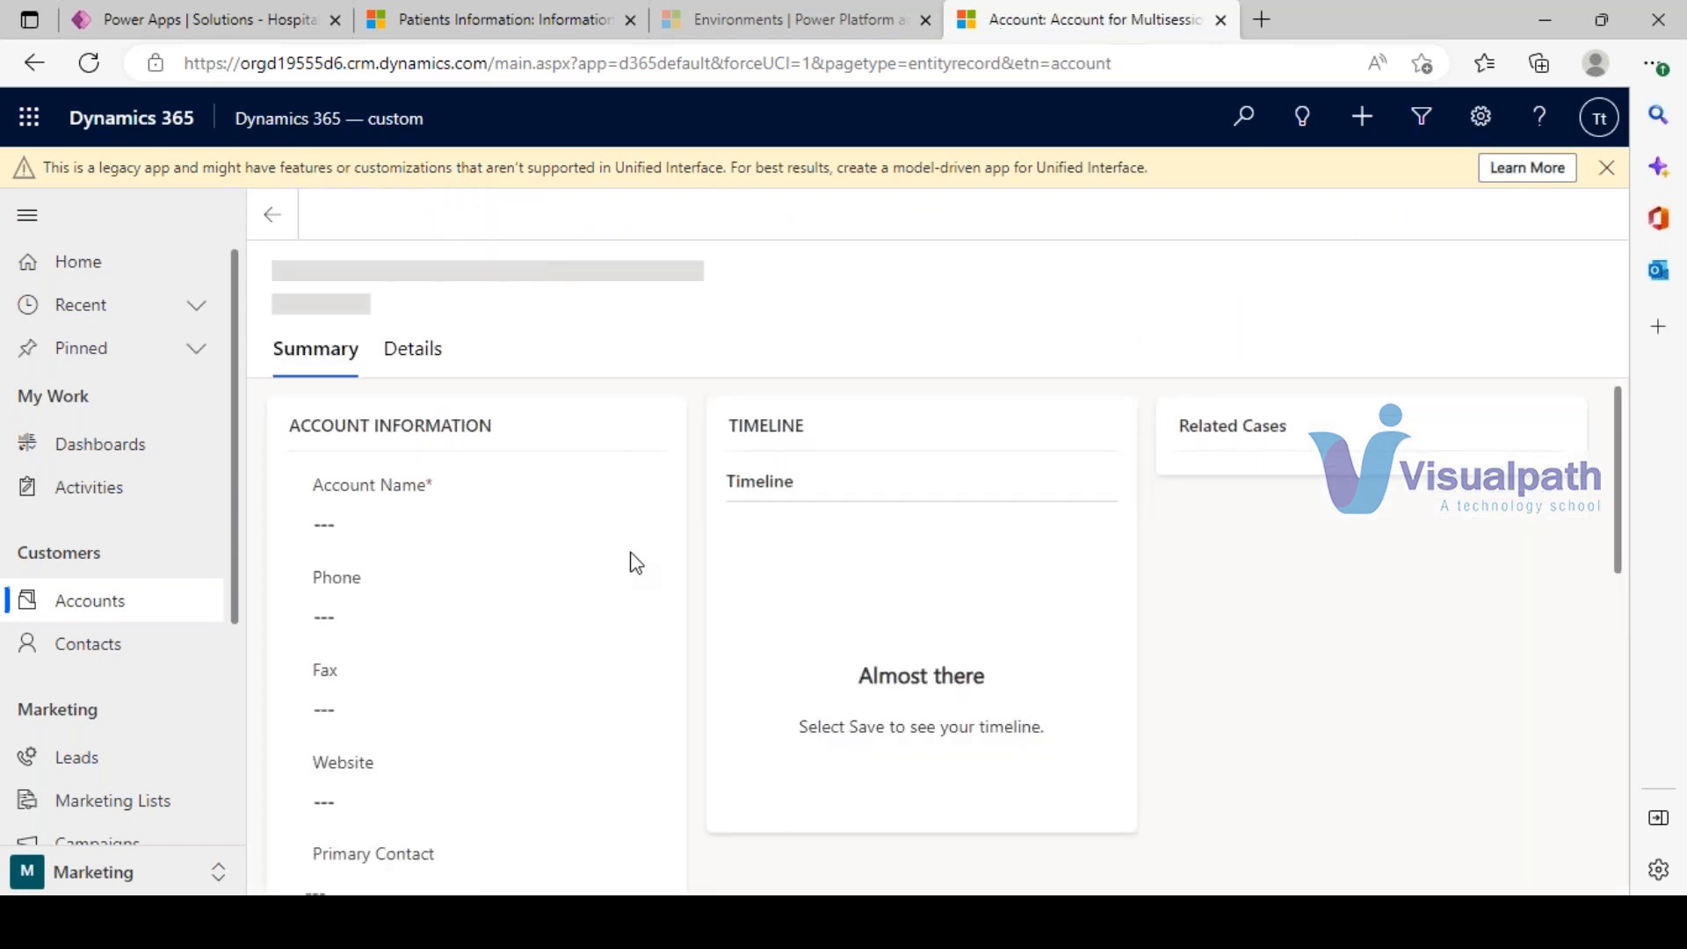
pyautogui.click(569, 526)
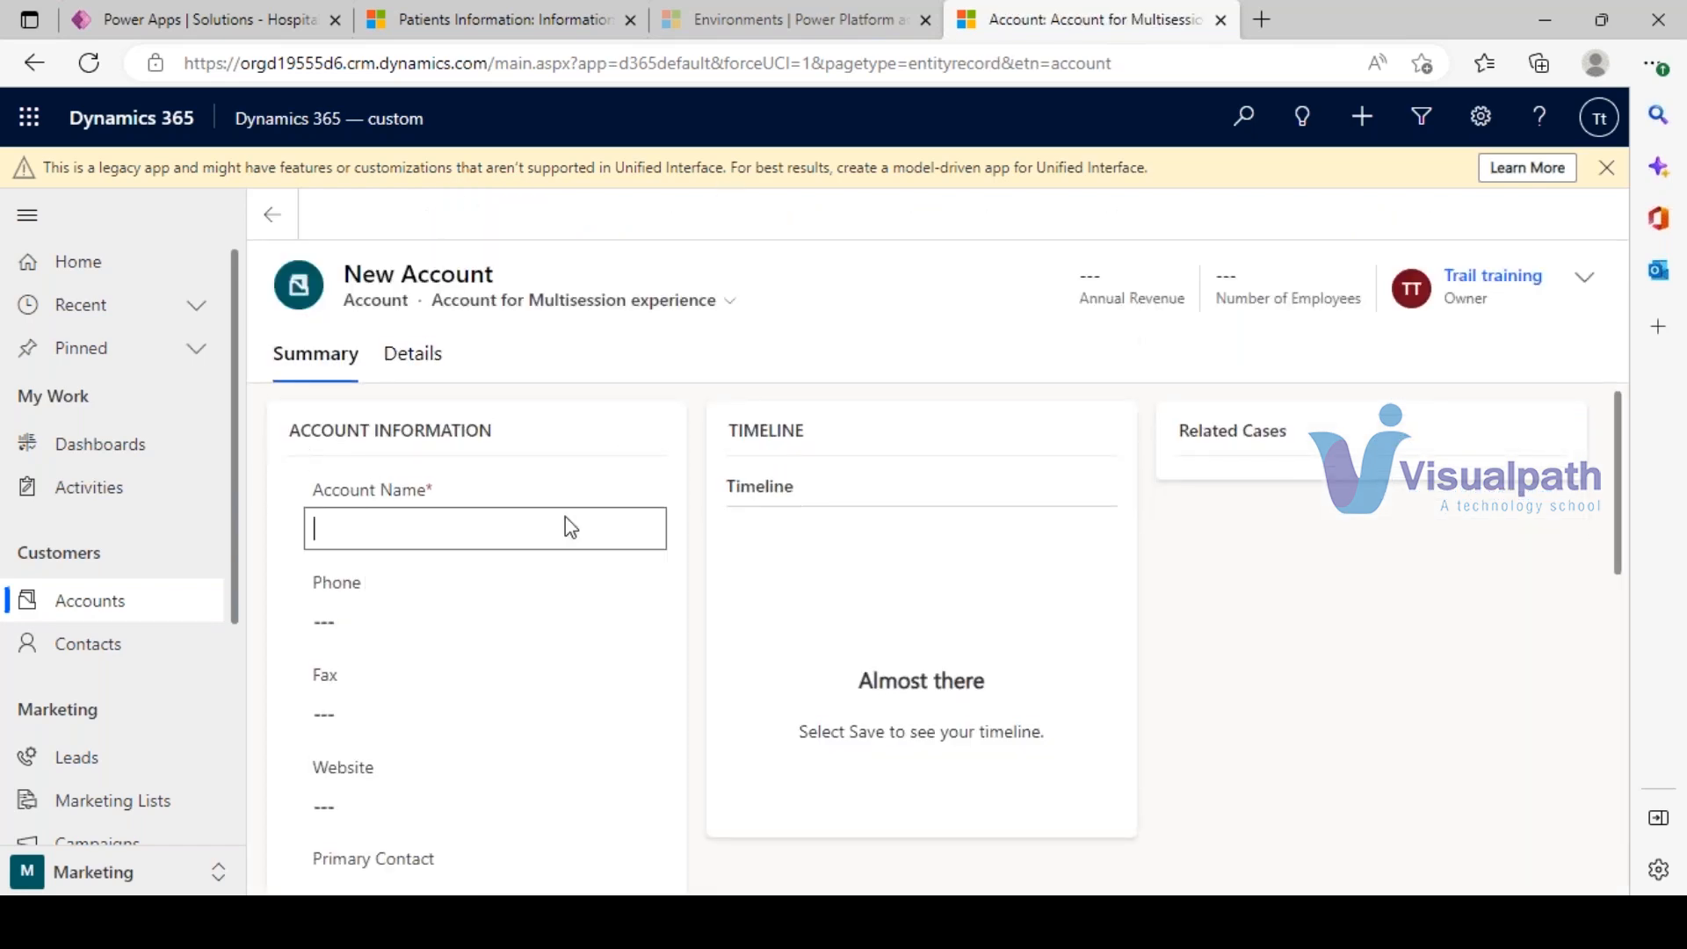
pyautogui.scroll(-2, 539, 576)
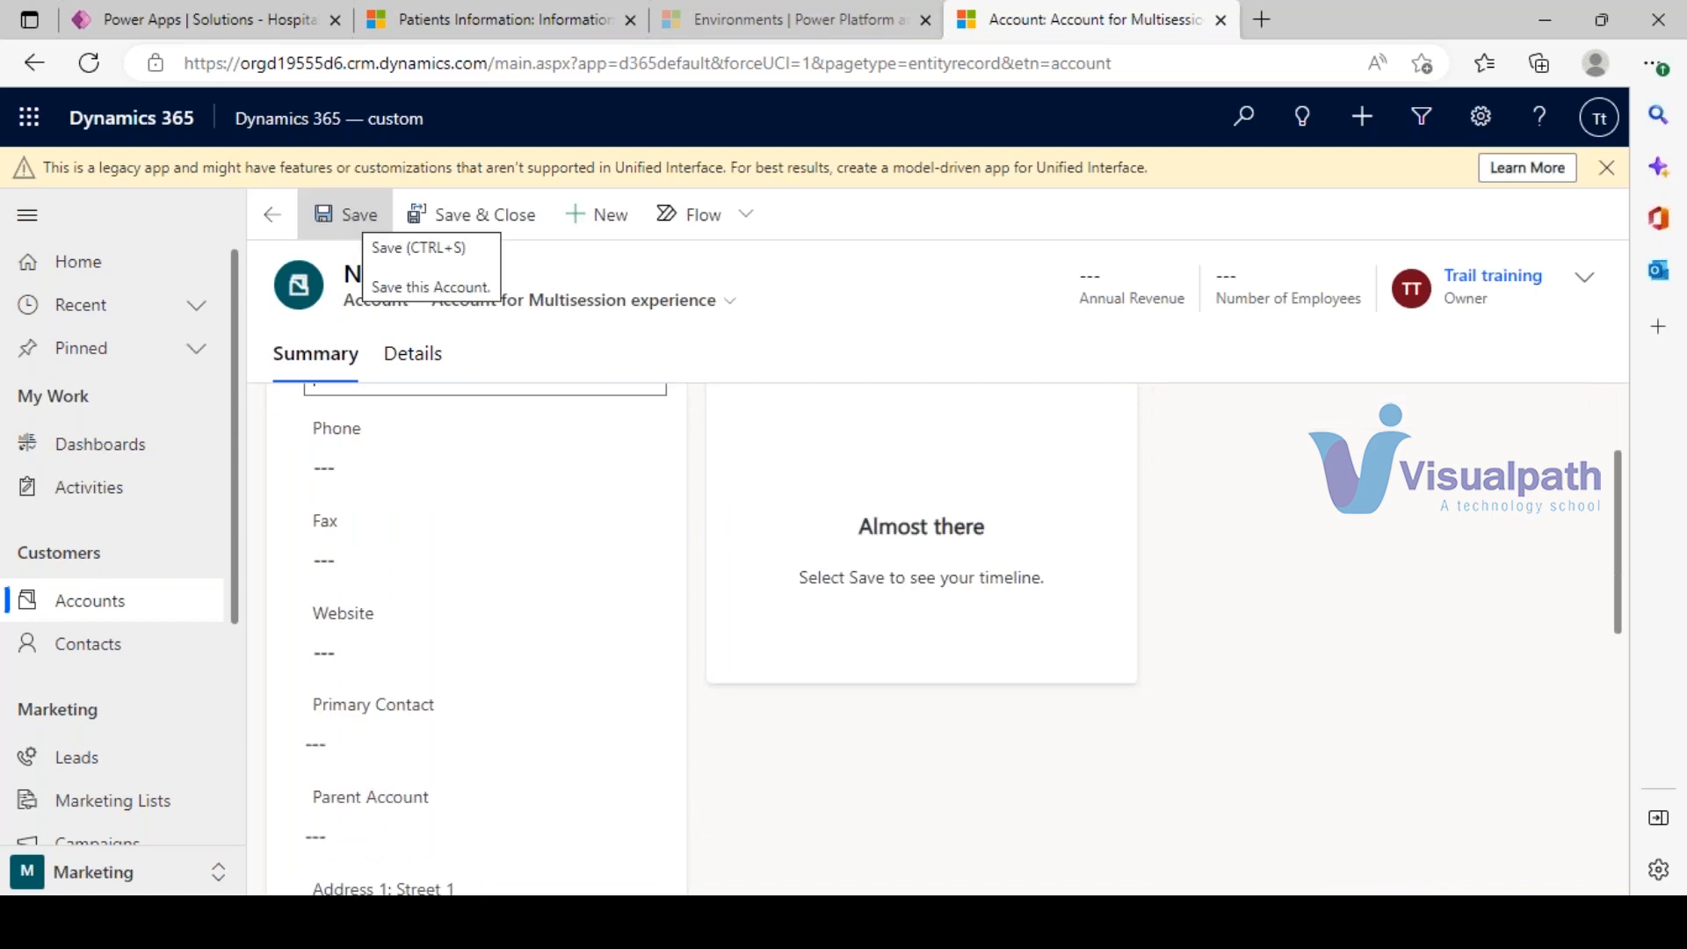
pyautogui.scroll(2, 473, 604)
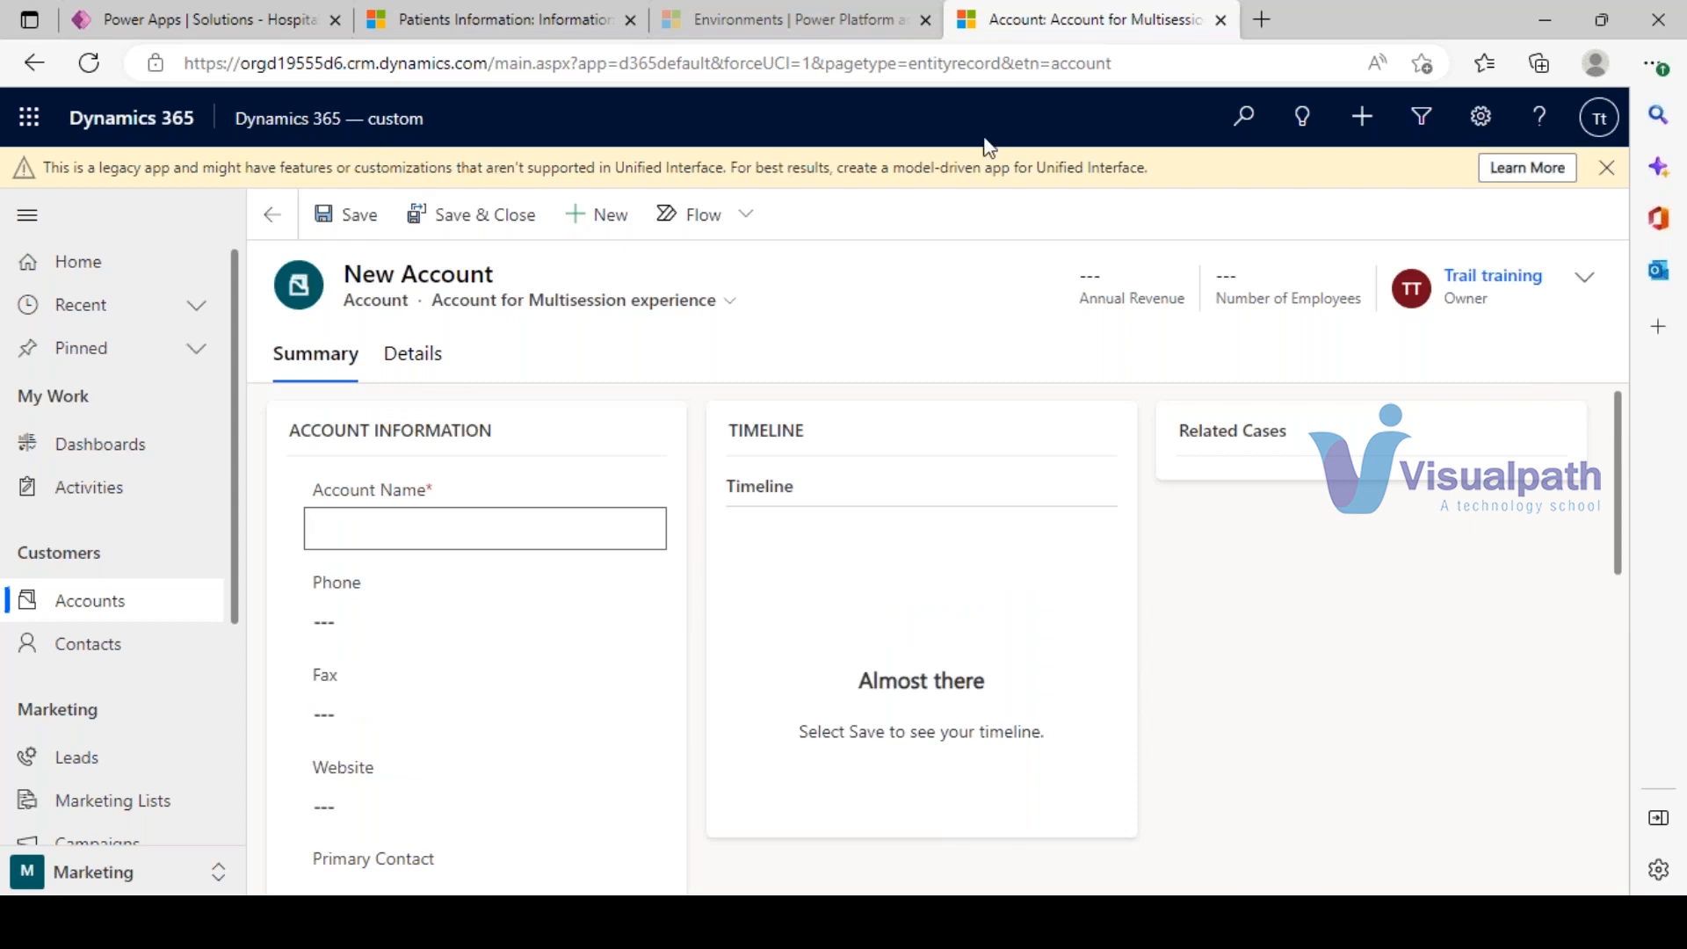
pyautogui.click(1360, 123)
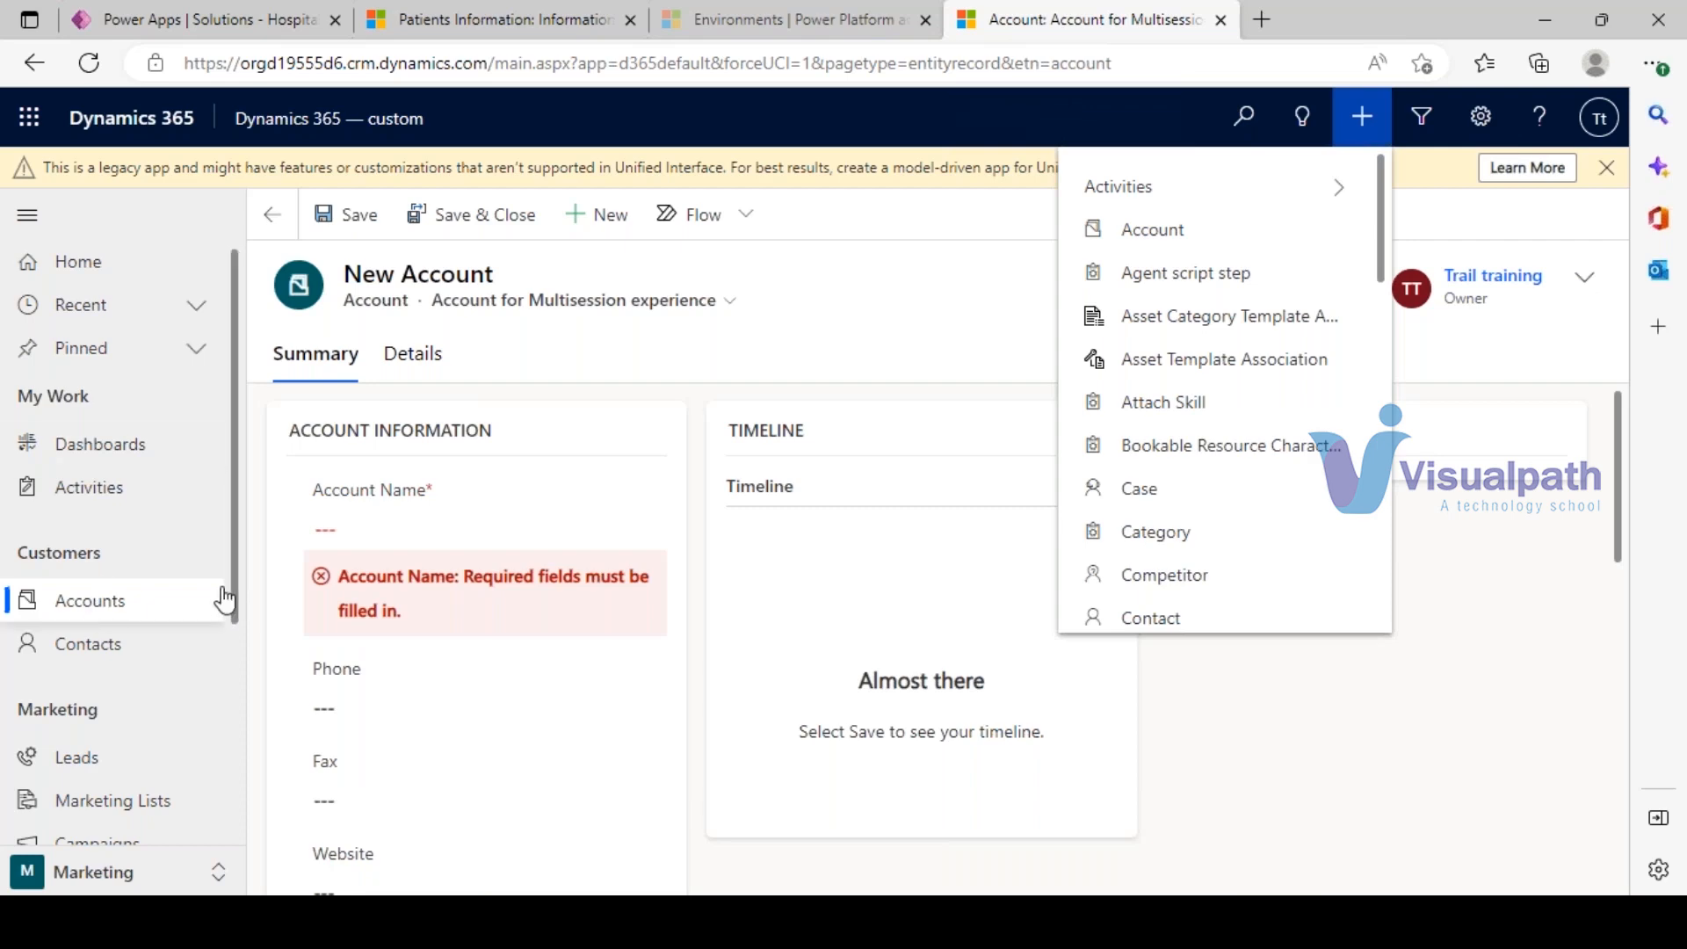
# Quick-create an account named acc1 and save and close it
pyautogui.scroll(-1, 1210, 404)
pyautogui.scroll(1, 1209, 479)
pyautogui.click(1152, 235)
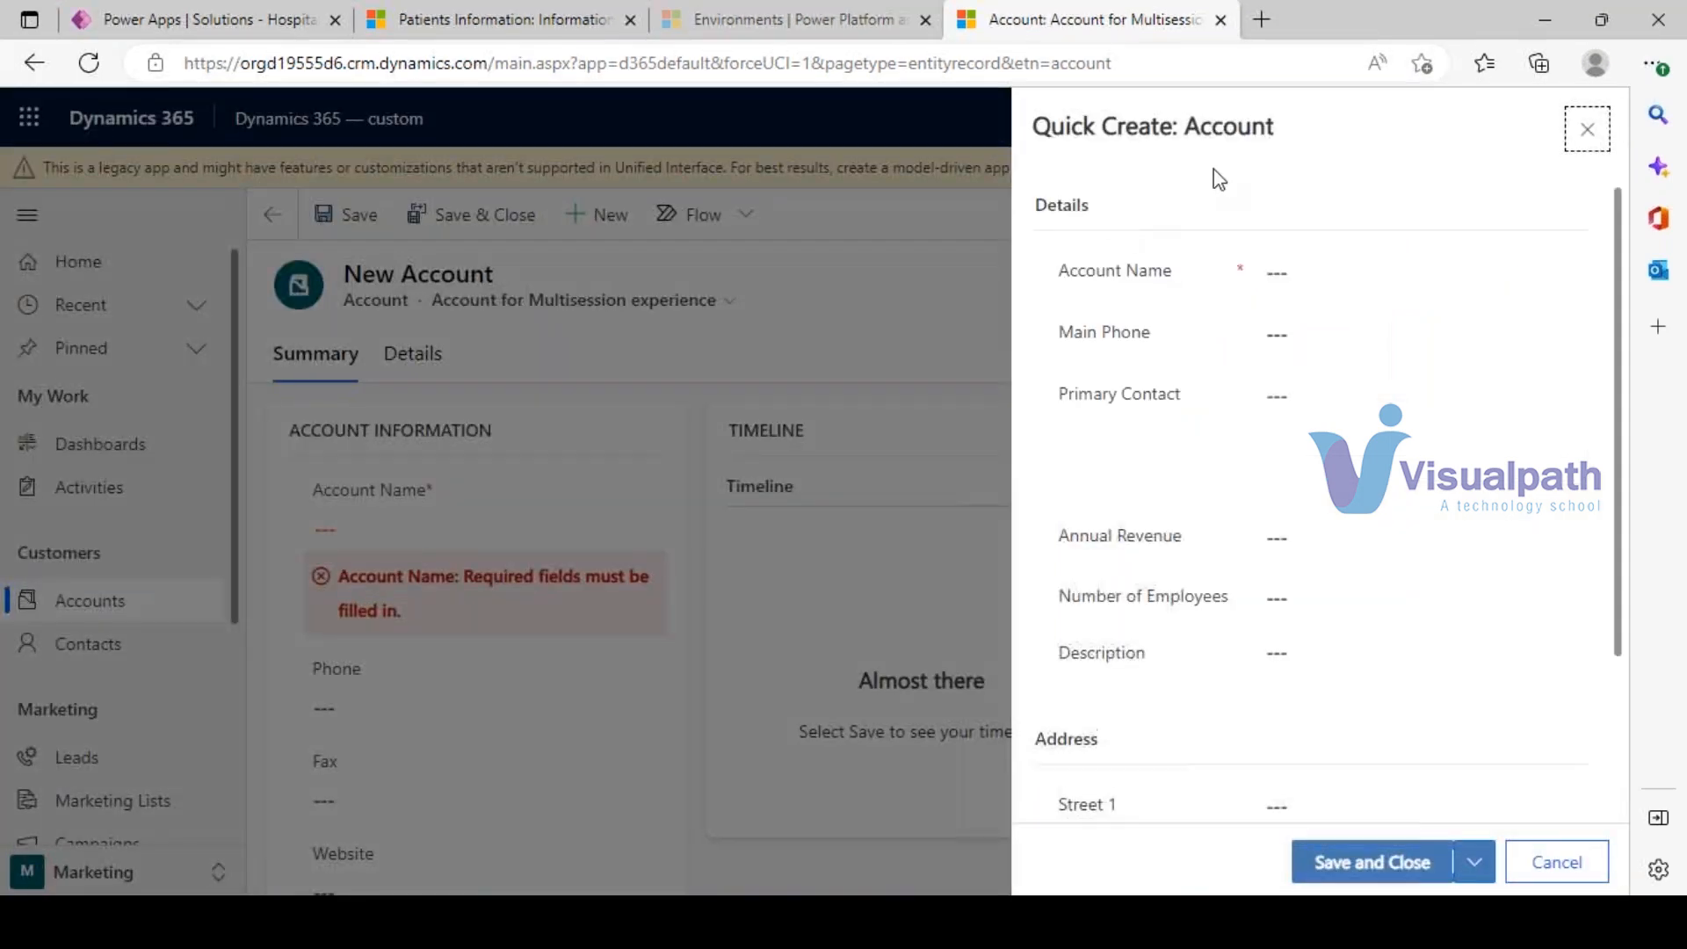
pyautogui.scroll(-2, 1270, 527)
pyautogui.scroll(2, 1257, 659)
pyautogui.click(1285, 275)
pyautogui.scroll(-2, 1280, 429)
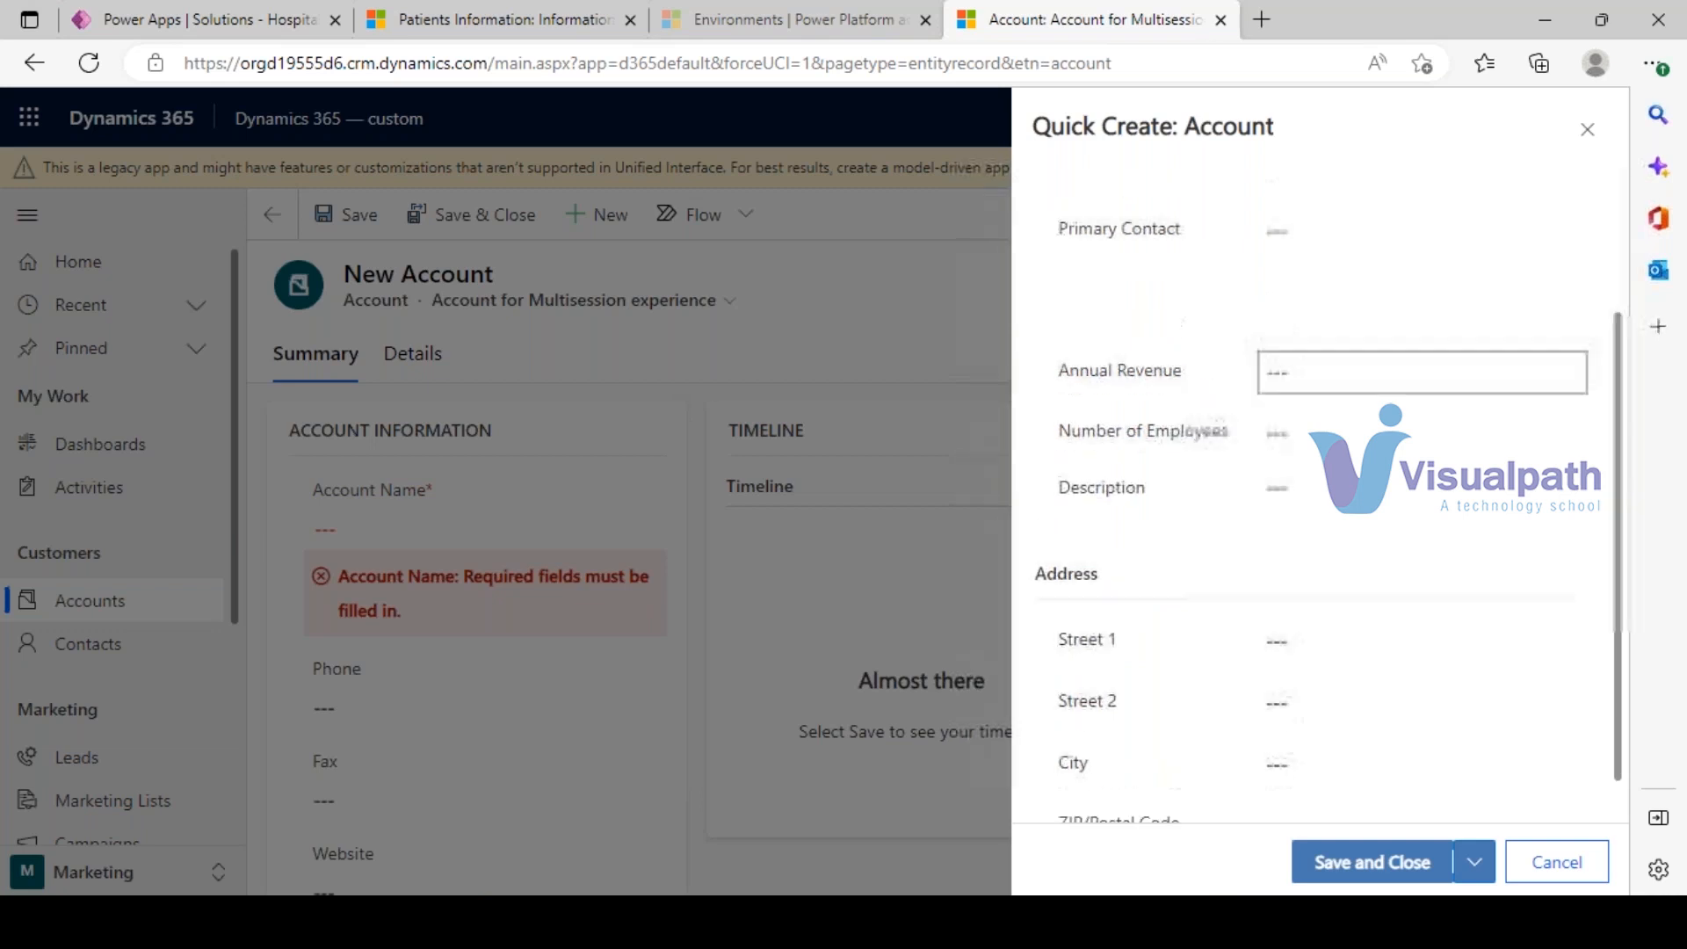
pyautogui.scroll(2, 1280, 428)
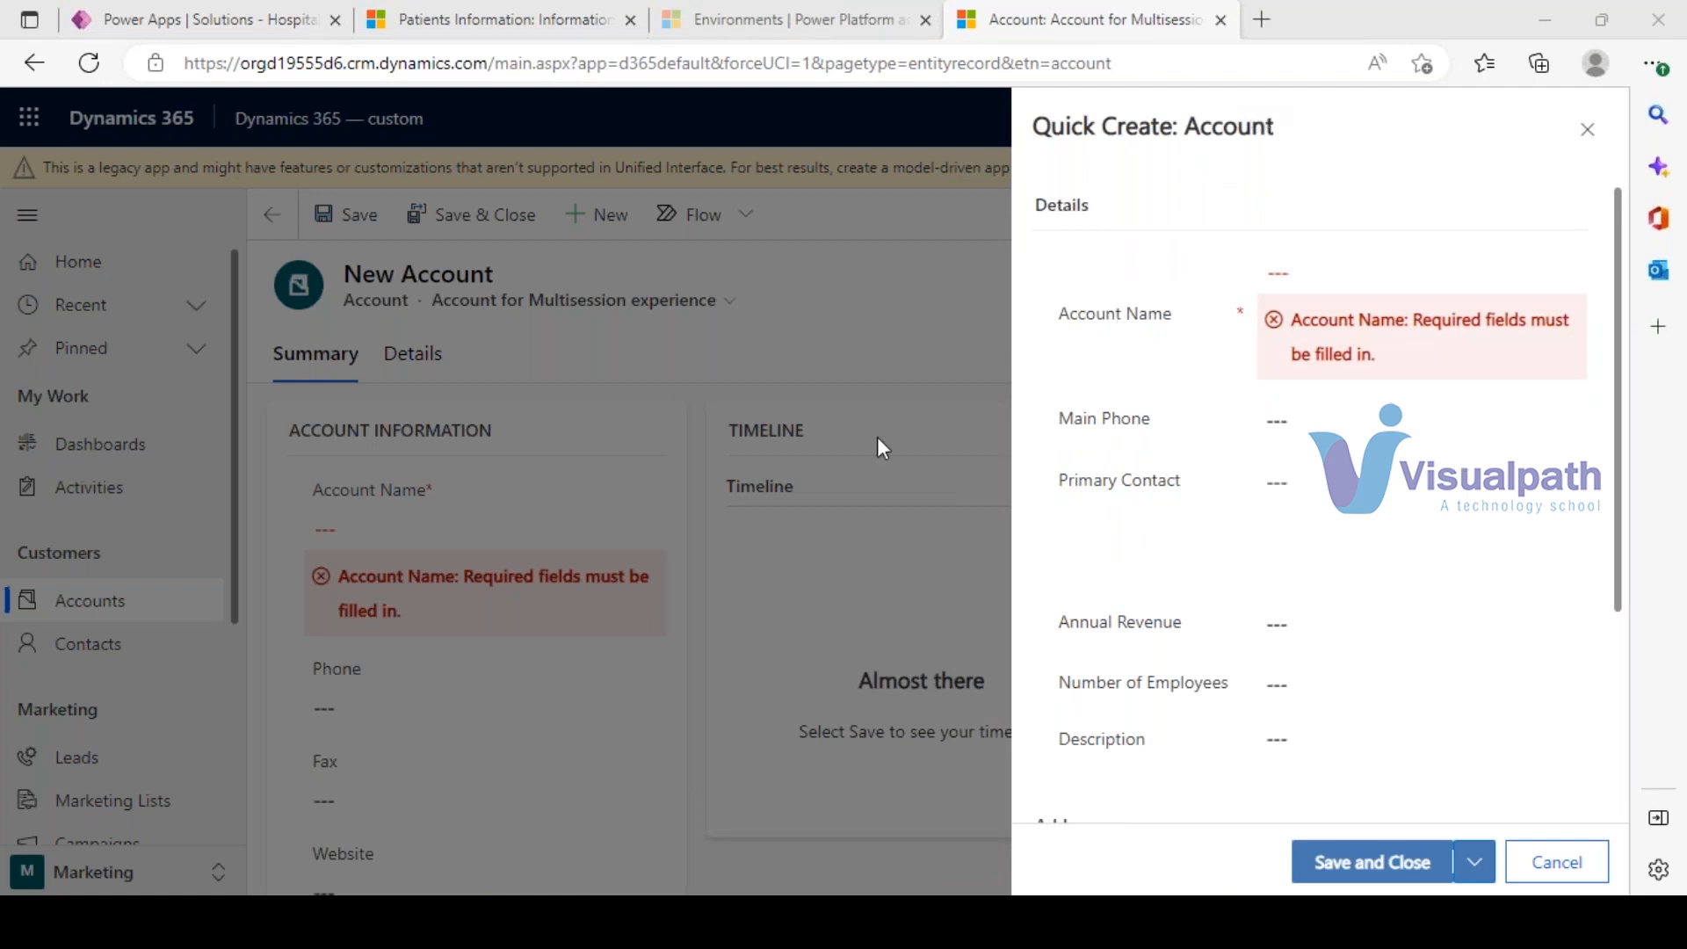
pyautogui.click(1421, 272)
pyautogui.write('acc1')
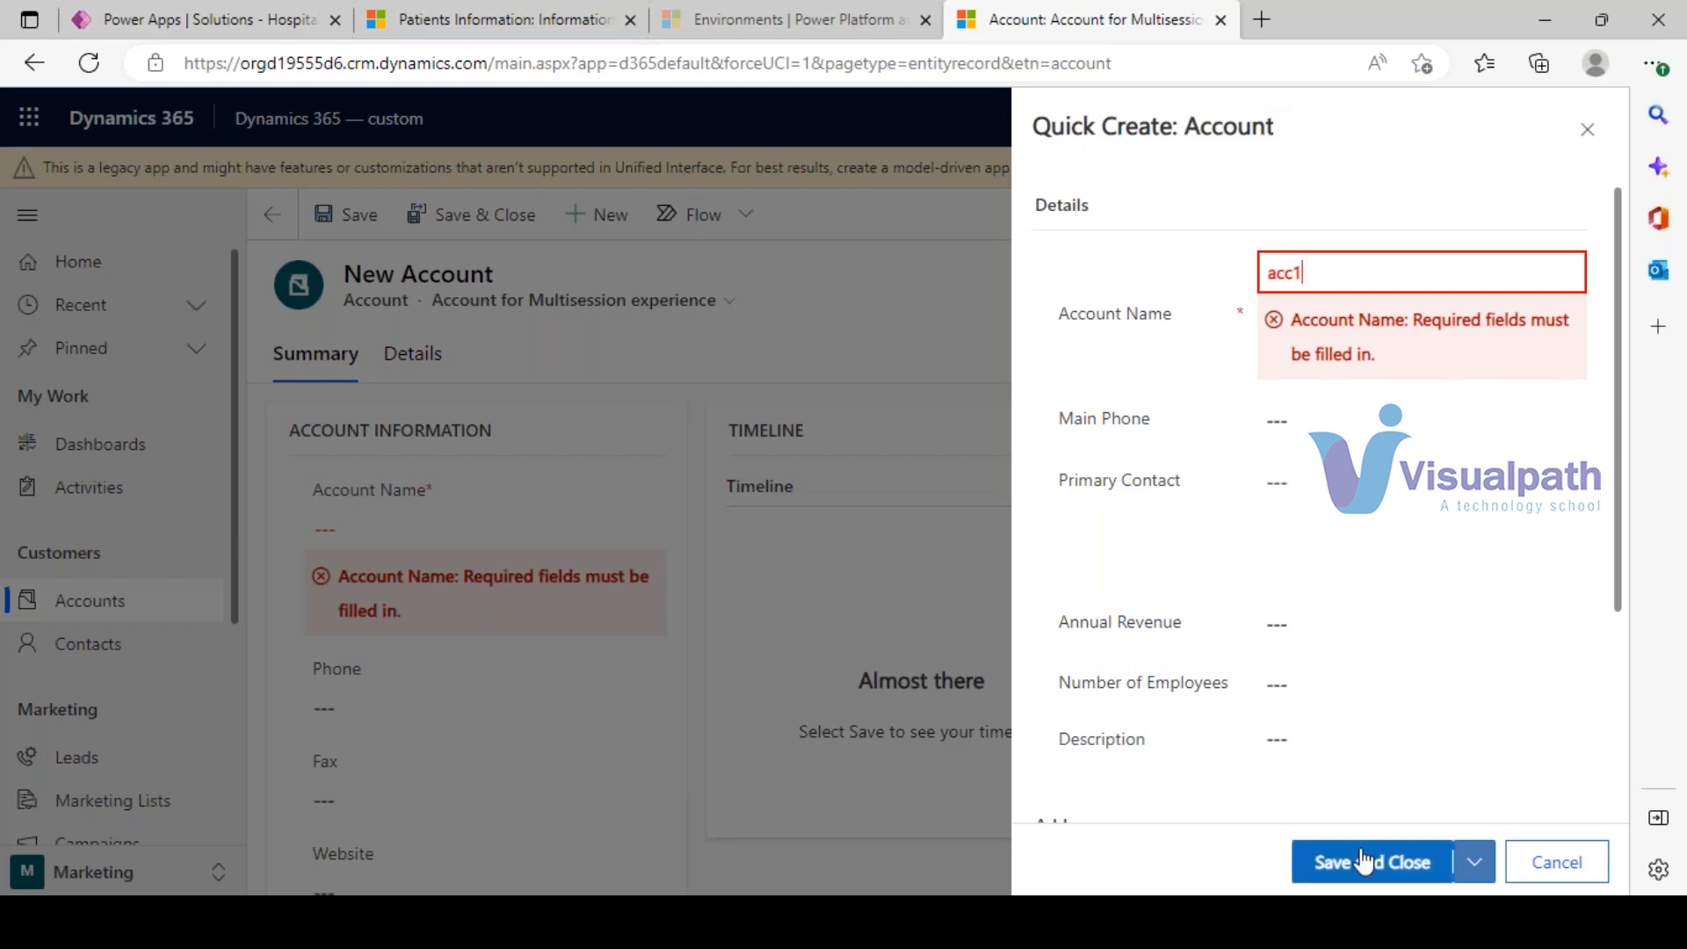
pyautogui.click(1363, 861)
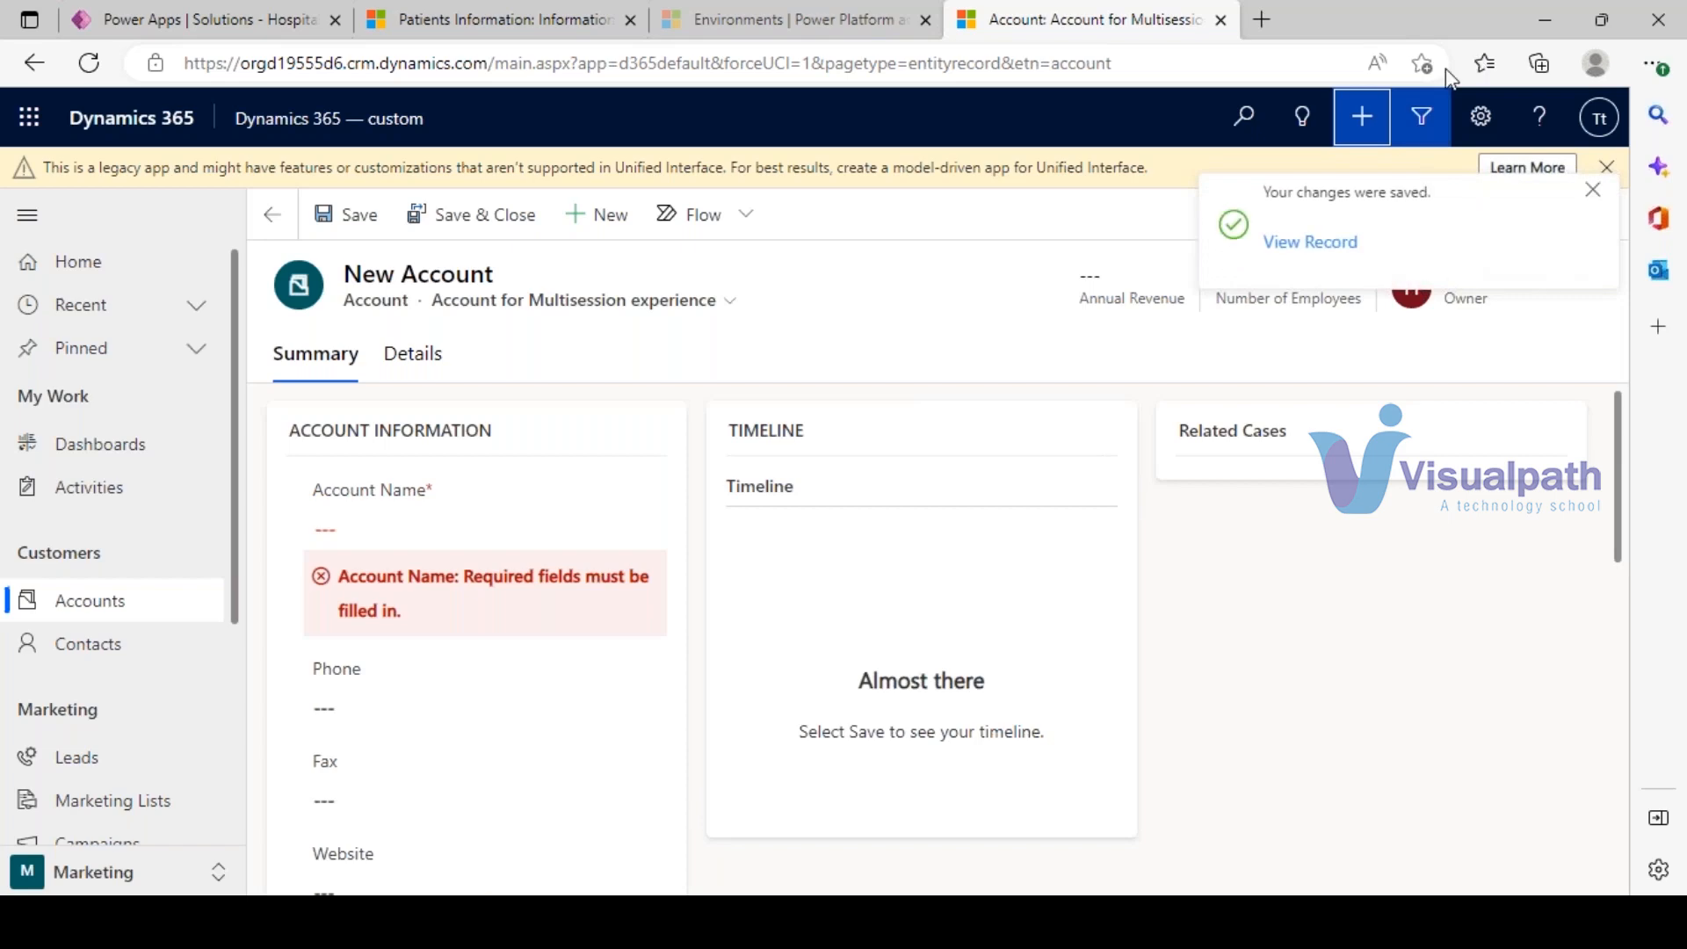
# Reopen the Quick Create: Account panel and cancel it without saving
pyautogui.click(1361, 117)
pyautogui.click(1173, 240)
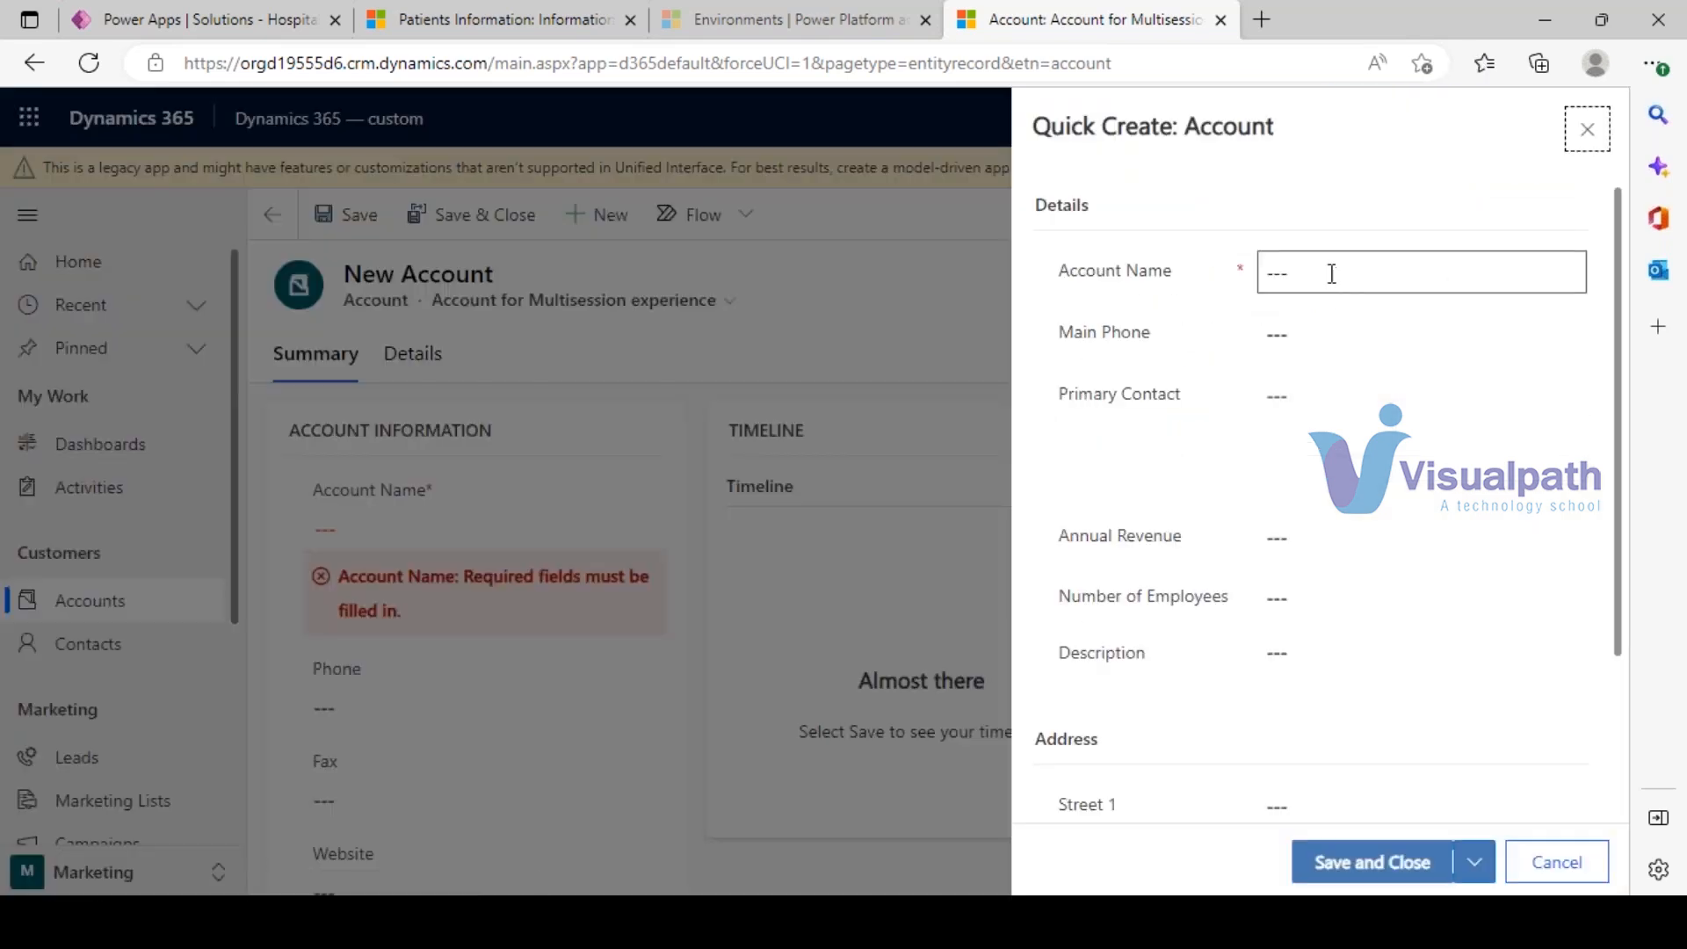
pyautogui.click(1557, 861)
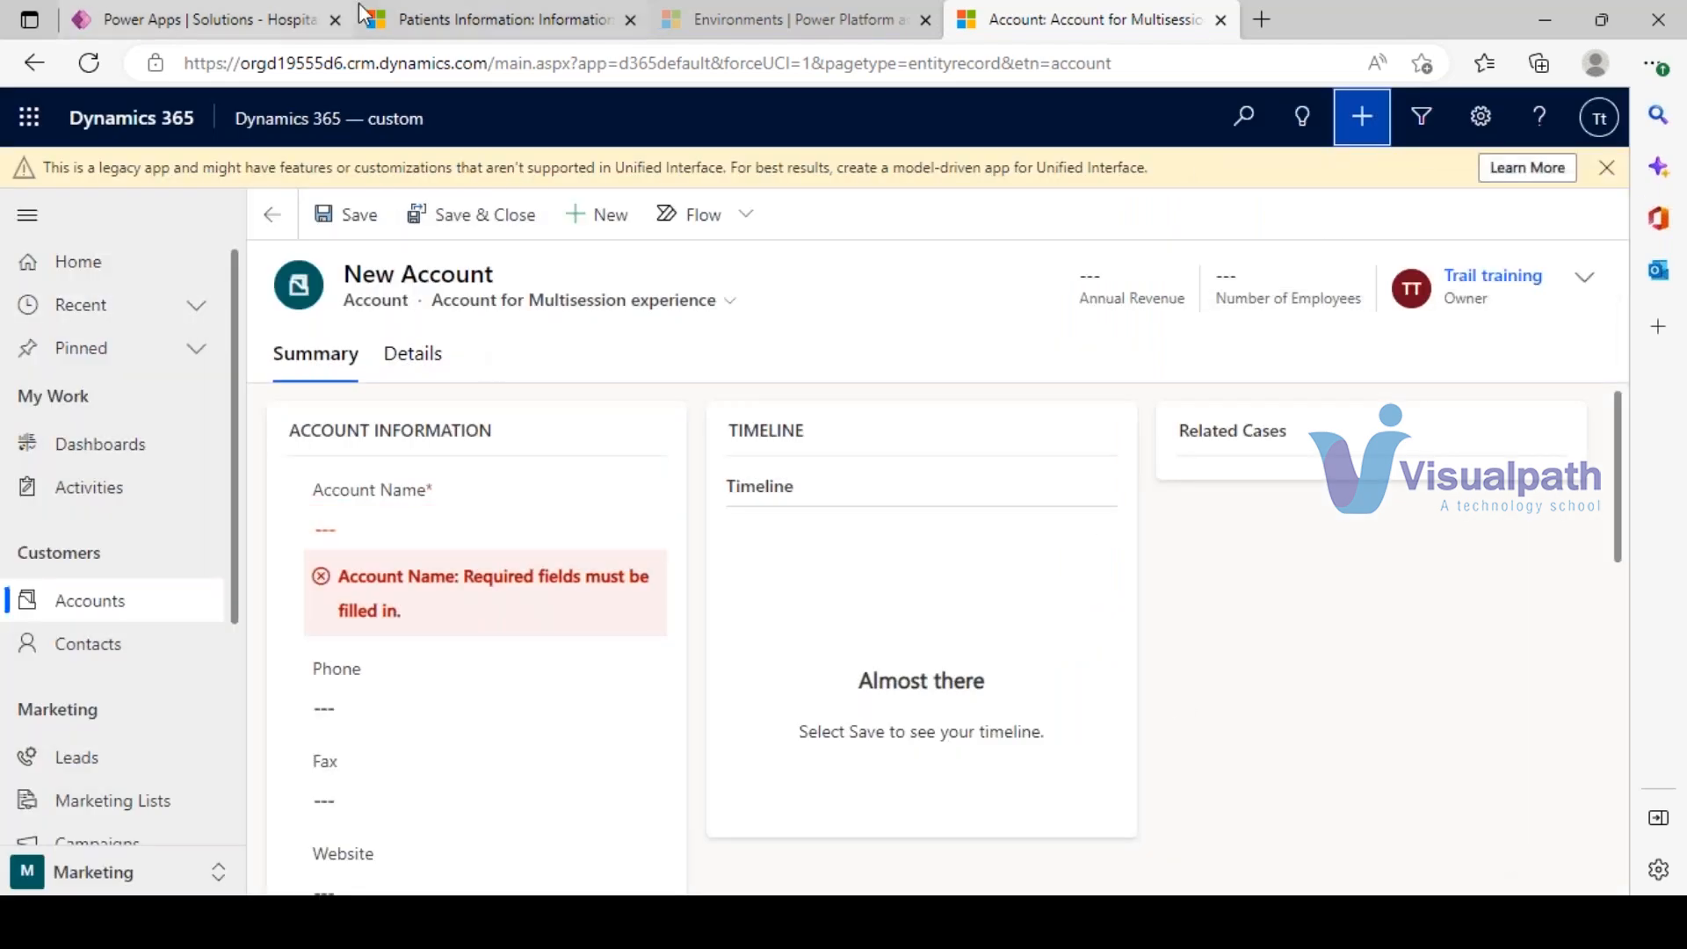
# Compare the quick create record types with Power Apps' new form types, where Quick Create Form is unavailable
pyautogui.click(429, 13)
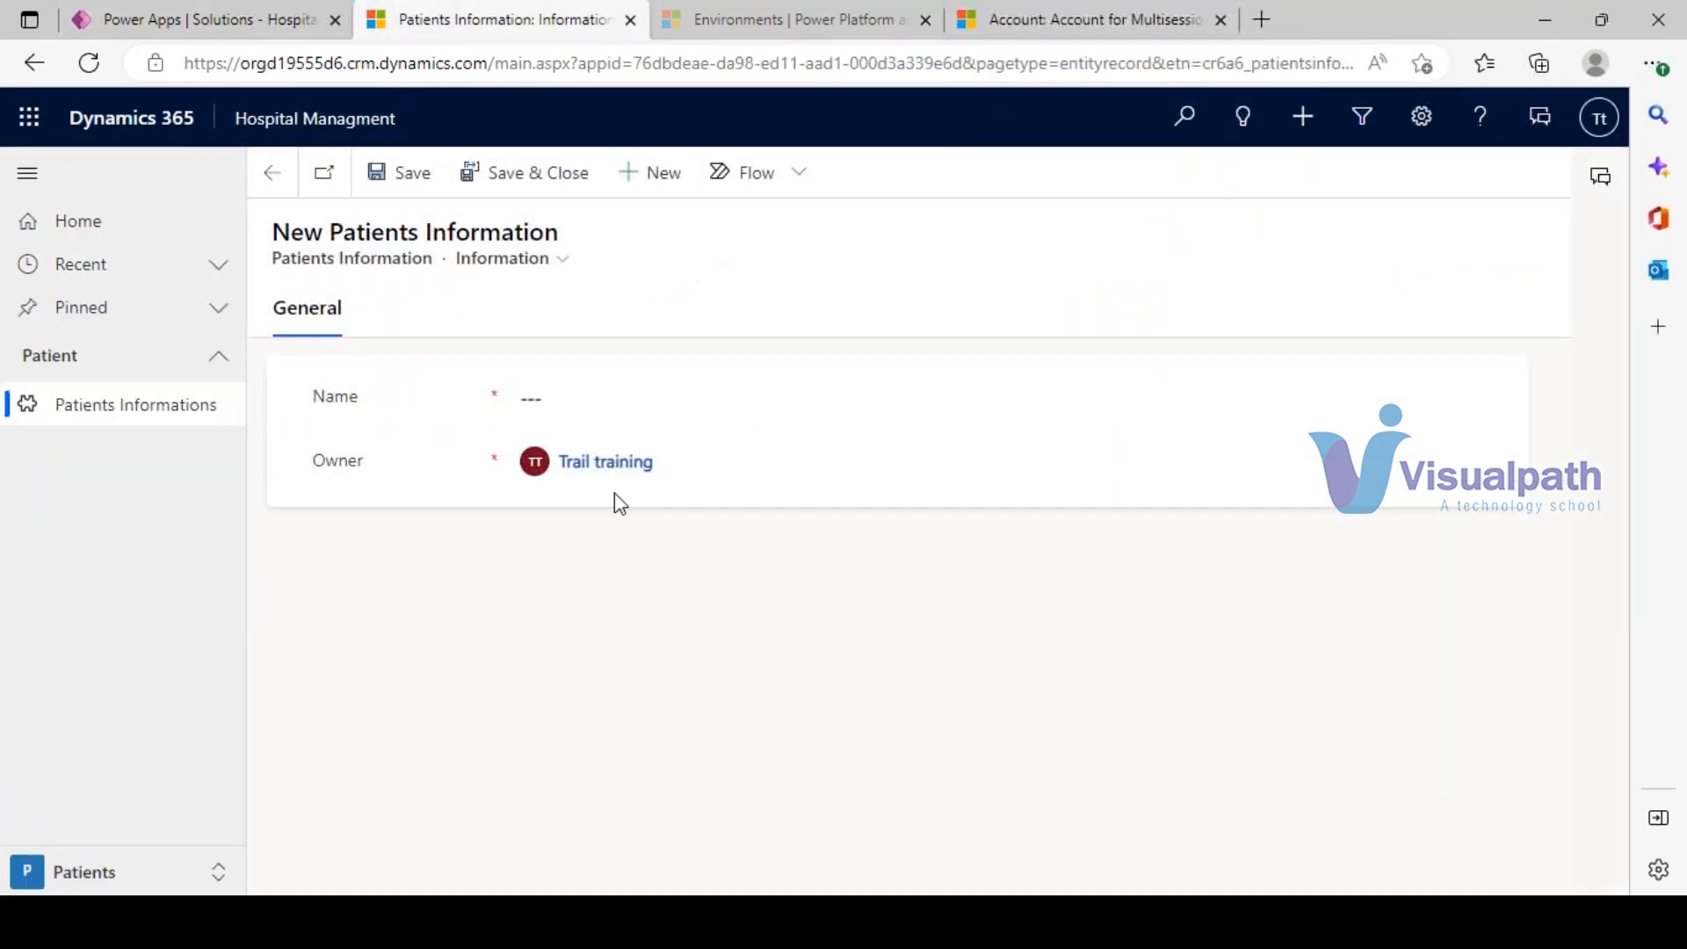
pyautogui.click(1304, 123)
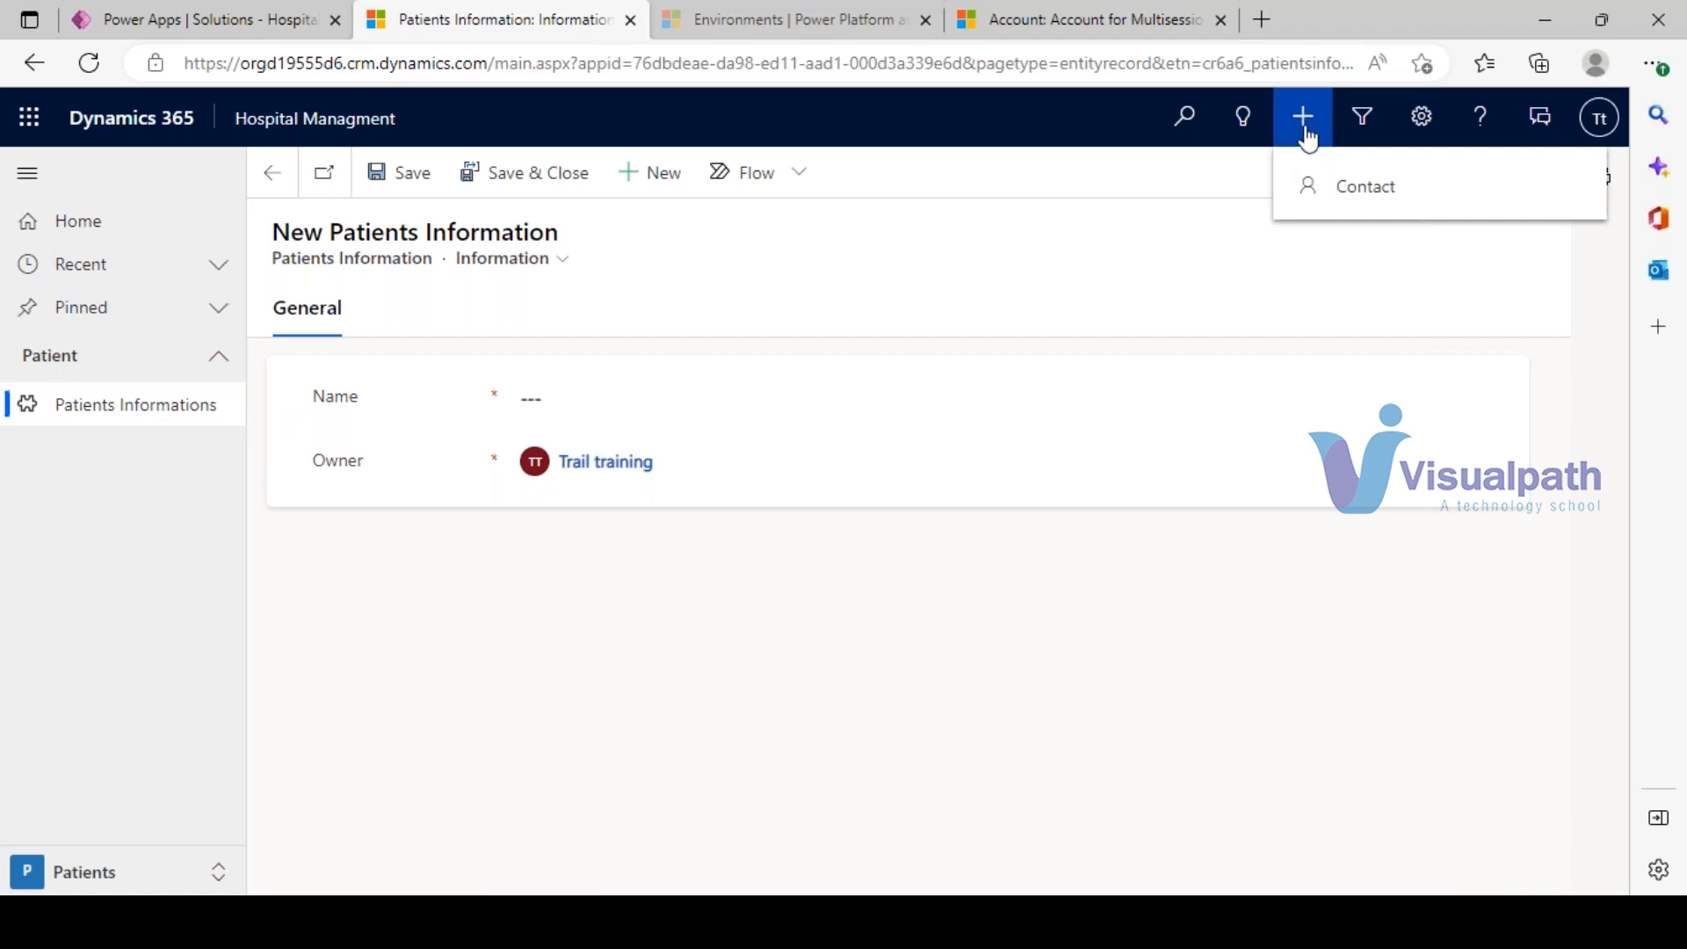
pyautogui.click(224, 18)
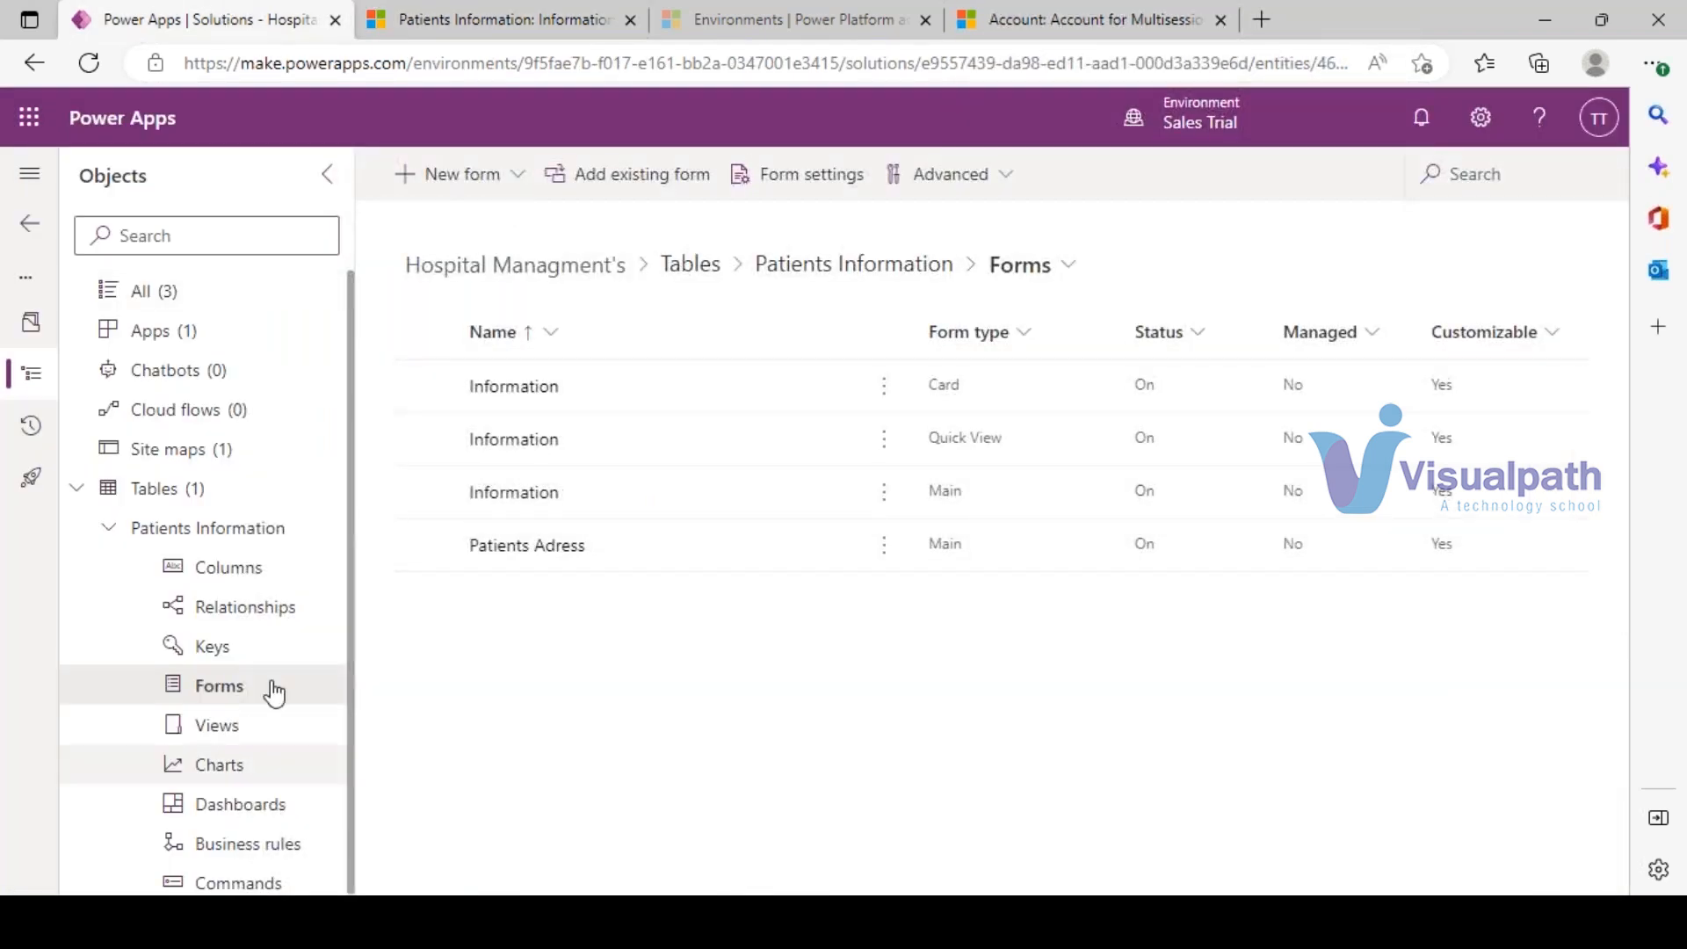
pyautogui.click(520, 175)
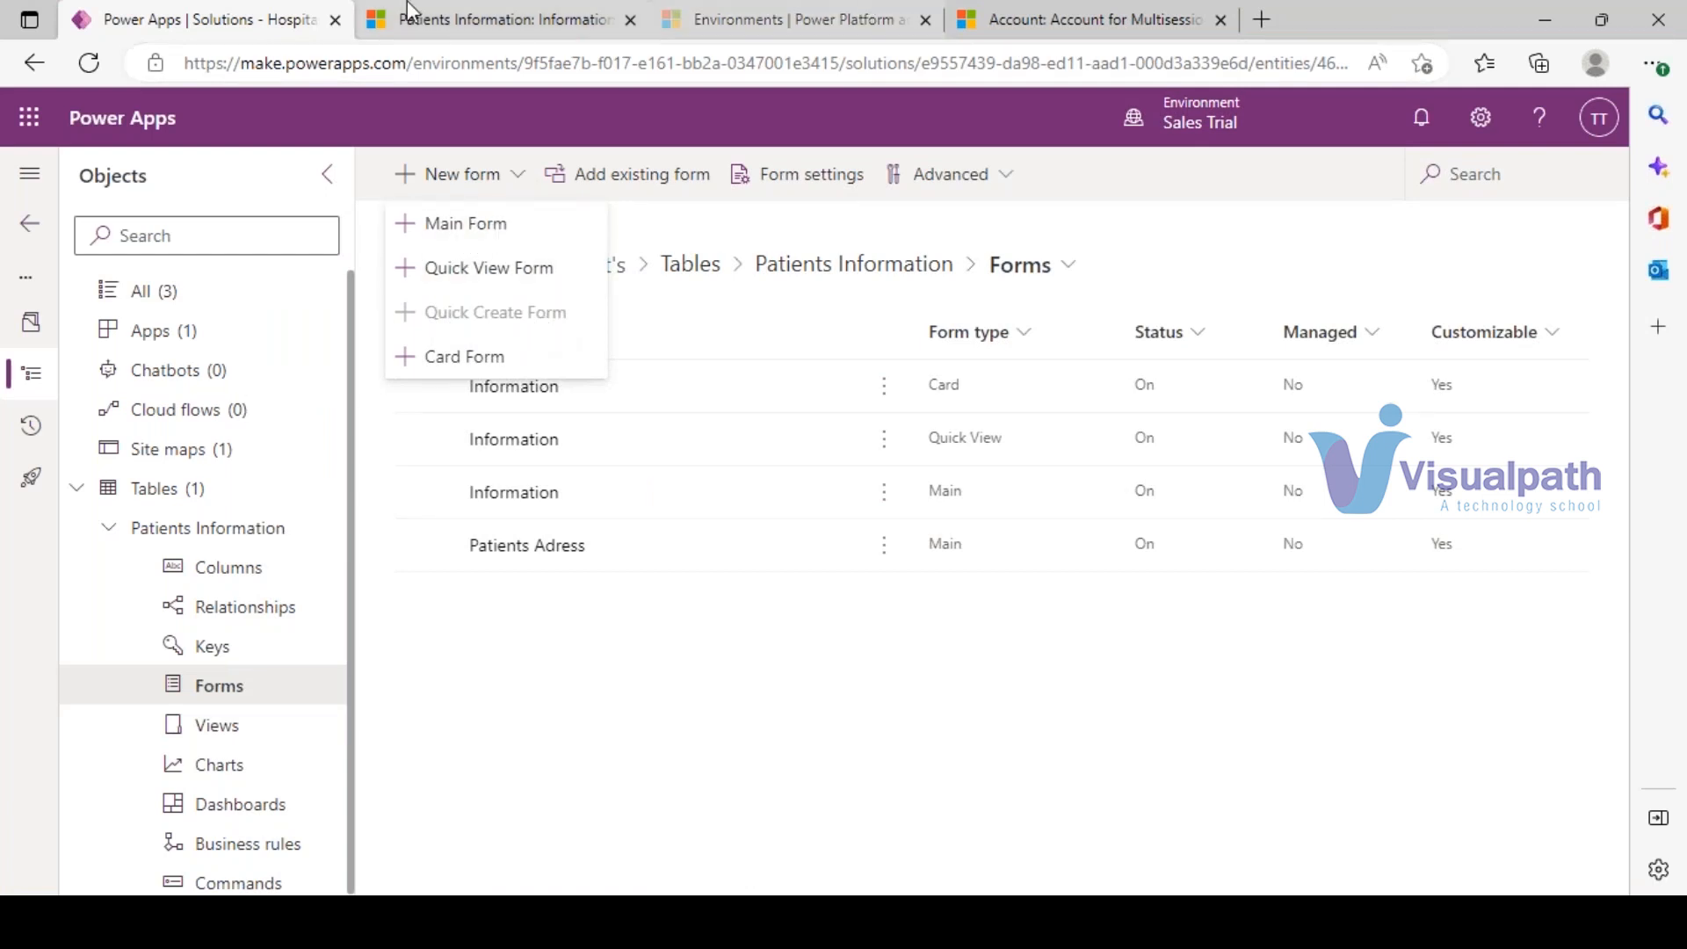
# Recheck the quick create list from the New Patients Information form, then close it
pyautogui.click(508, 37)
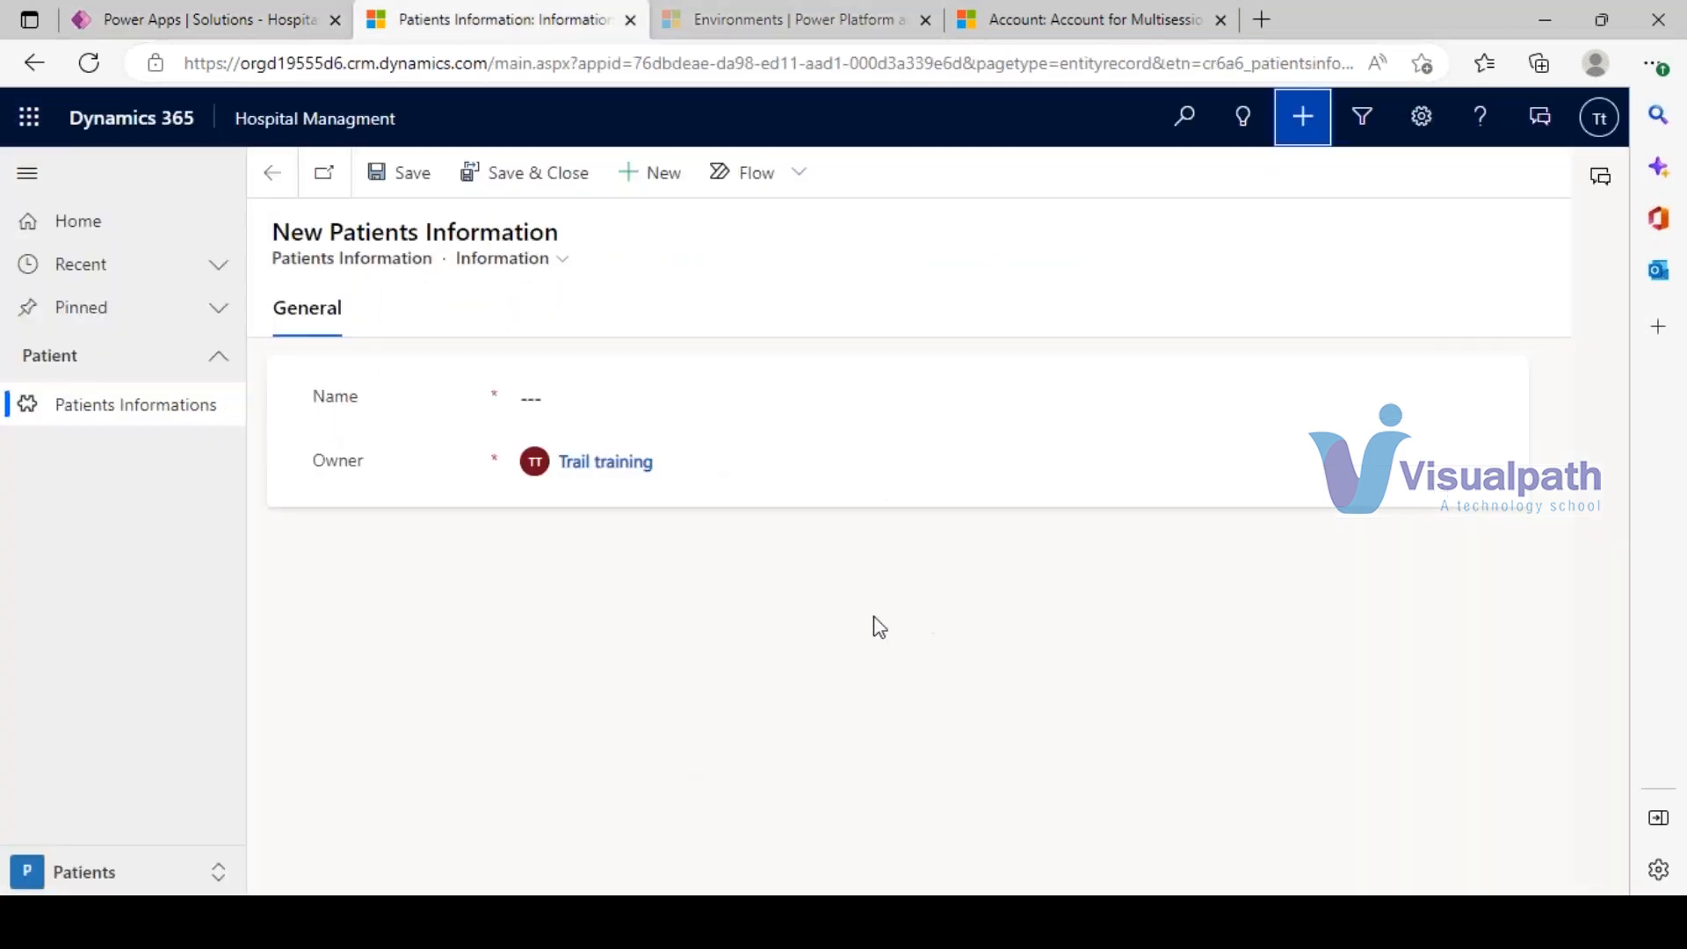
pyautogui.click(226, 27)
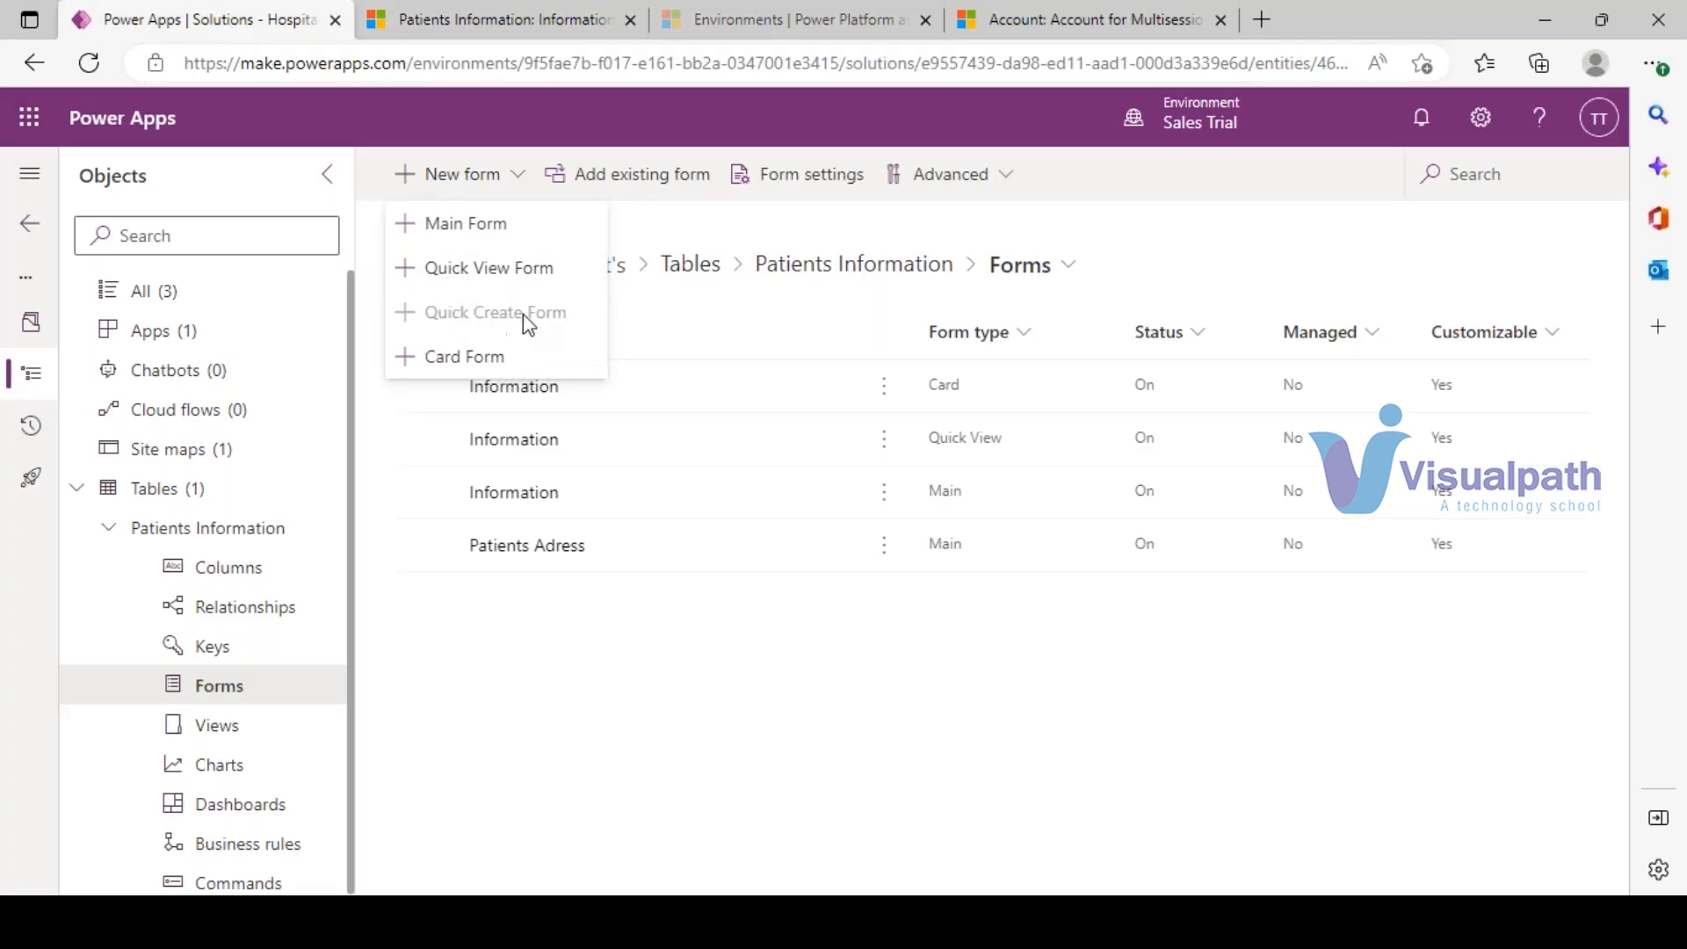
pyautogui.click(497, 8)
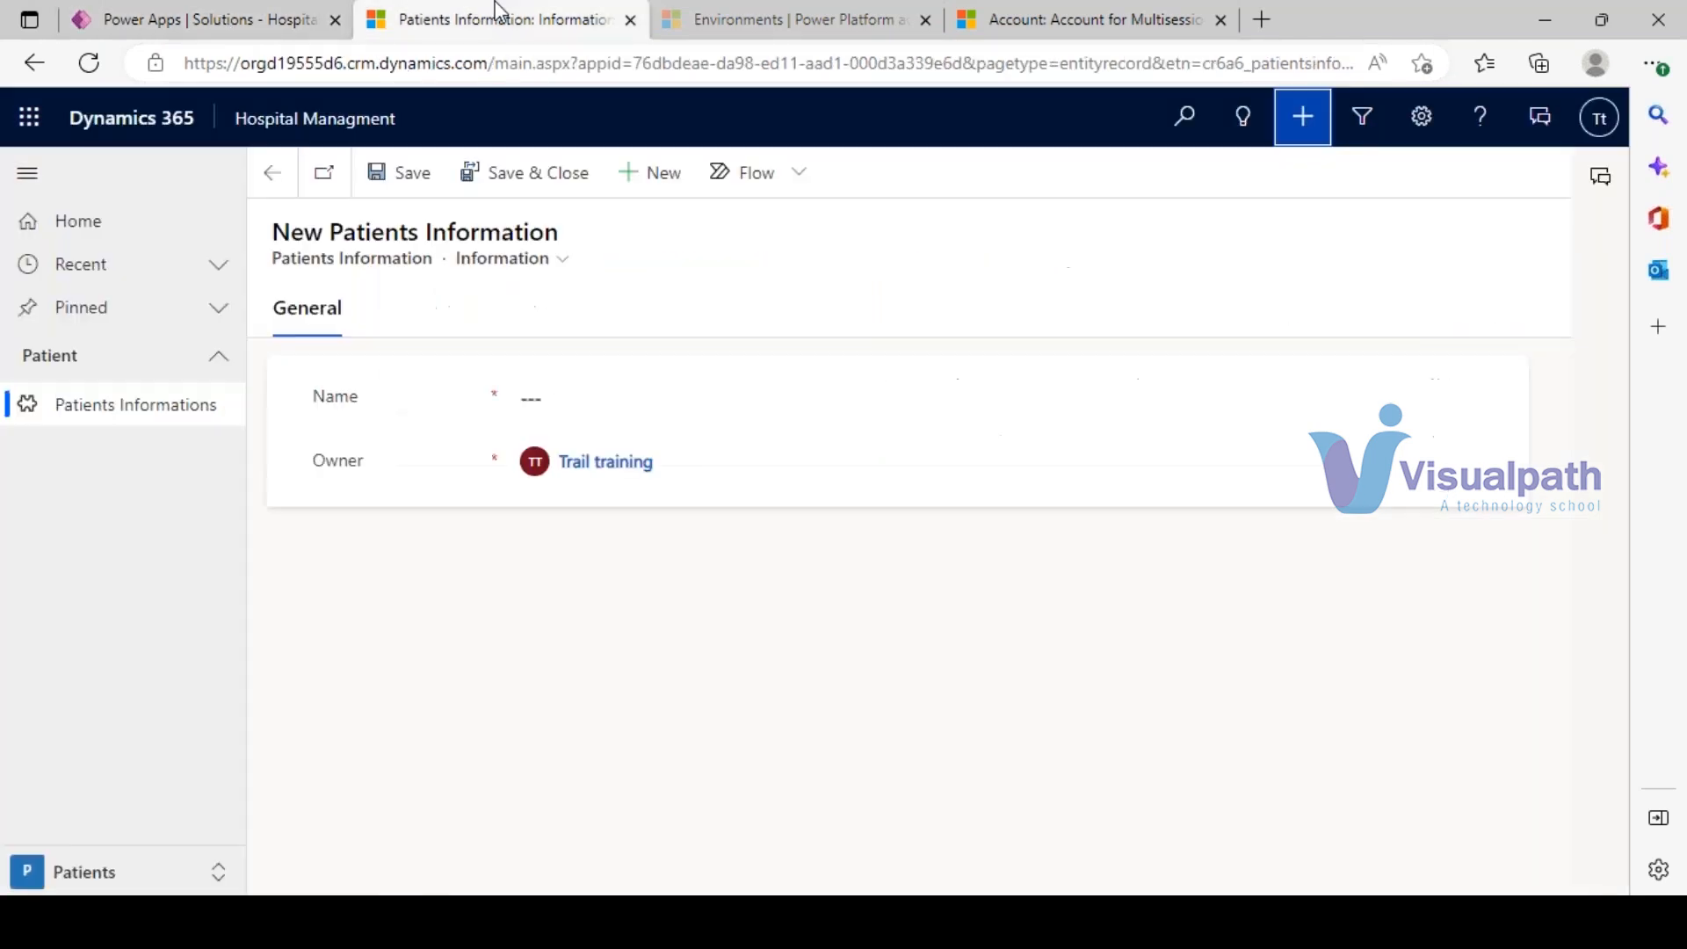
pyautogui.click(1300, 127)
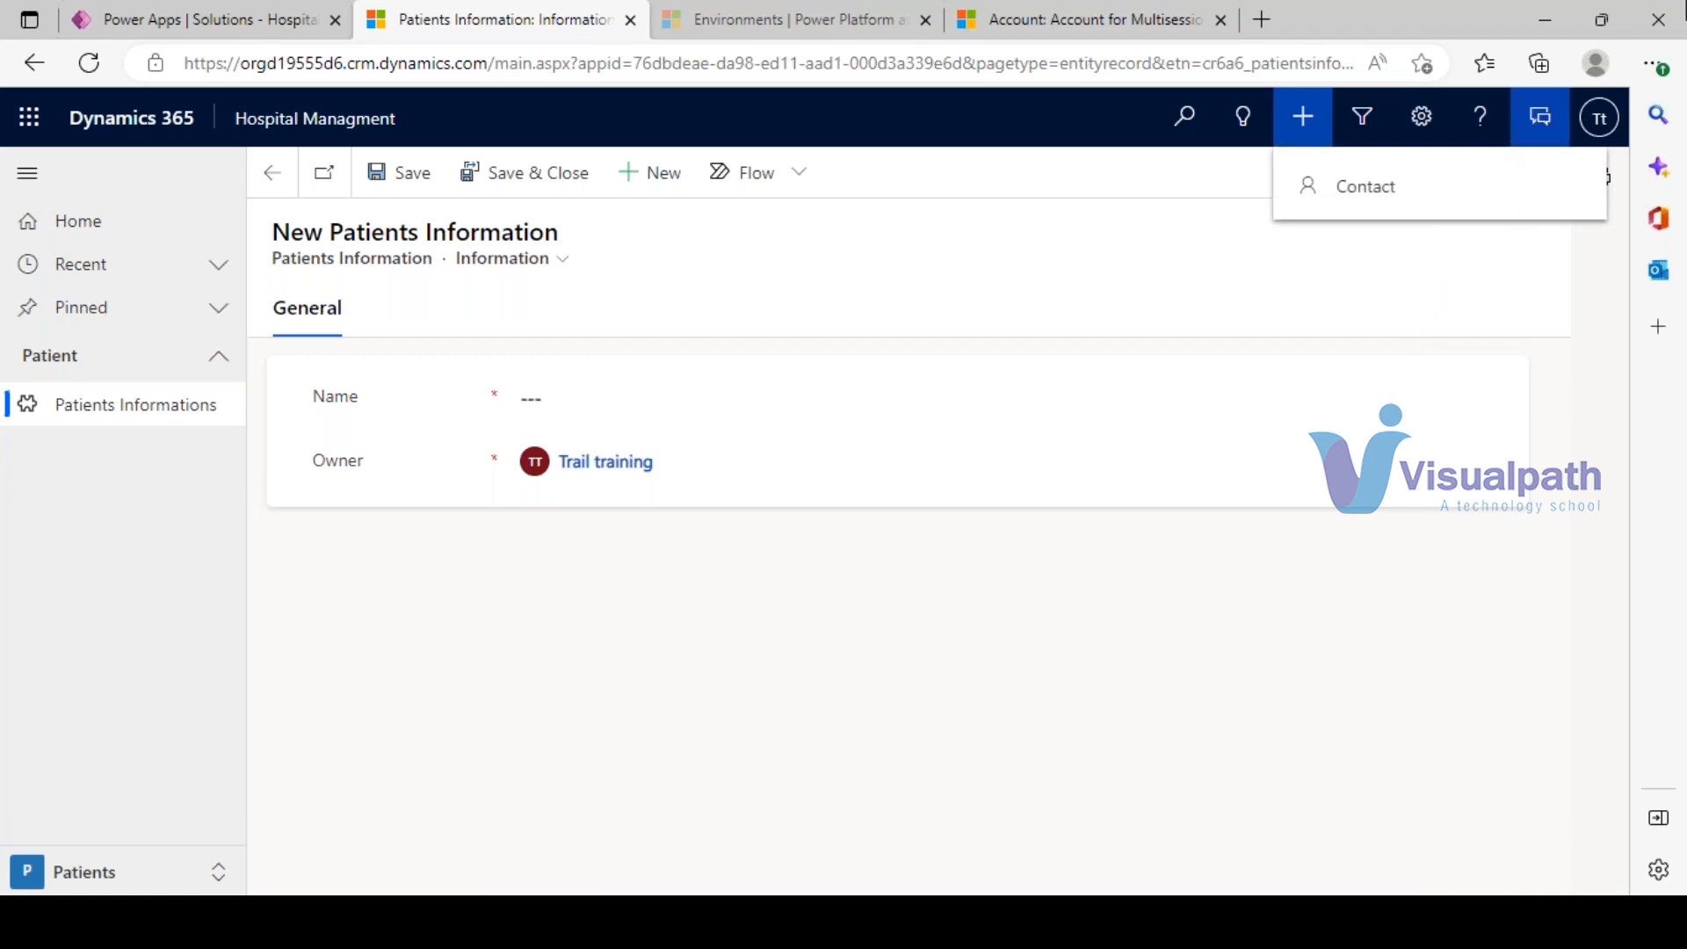
pyautogui.click(1198, 44)
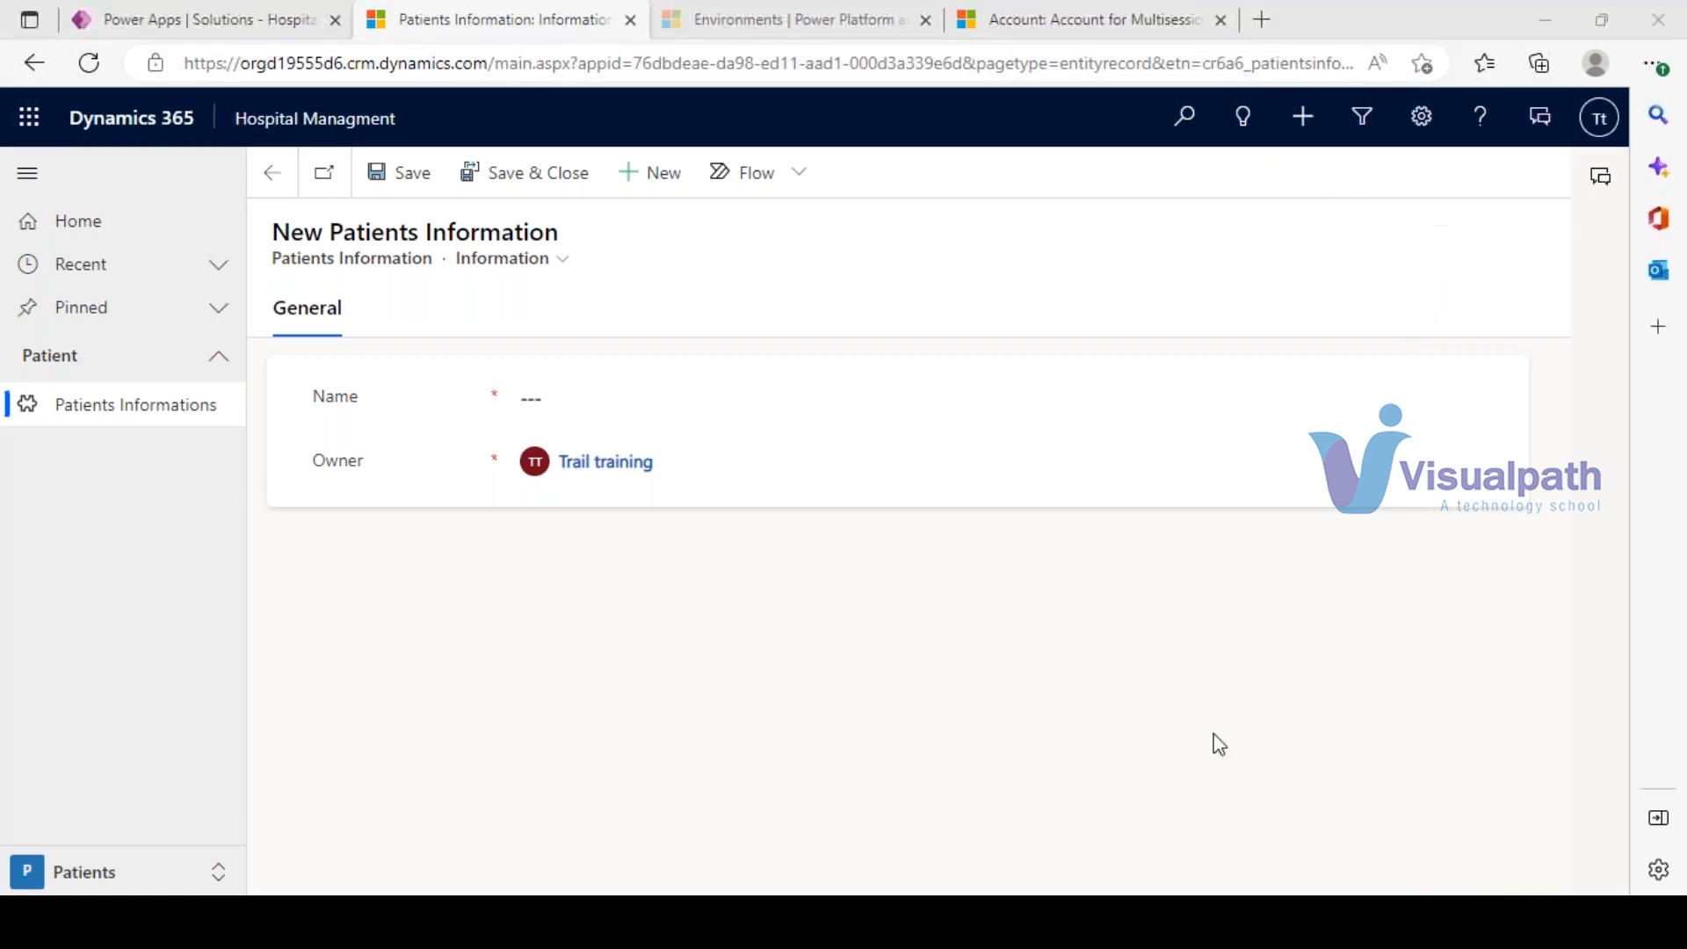